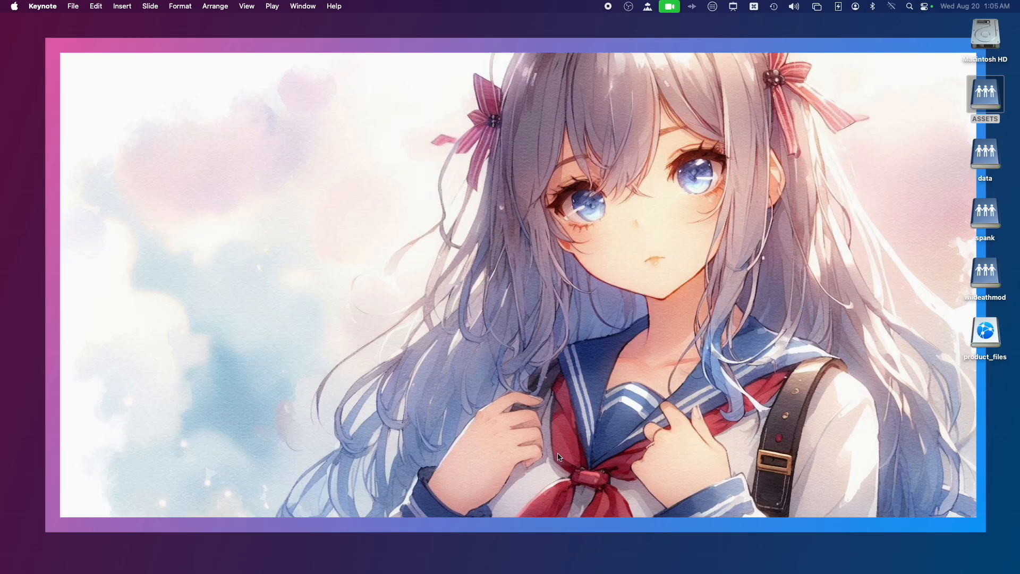
Step: Restore the minimized Untitled 2.key presentation and move its window slightly up and toward the desktop's left edge
mouse_move(1018, 408)
mouse_move(1018, 350)
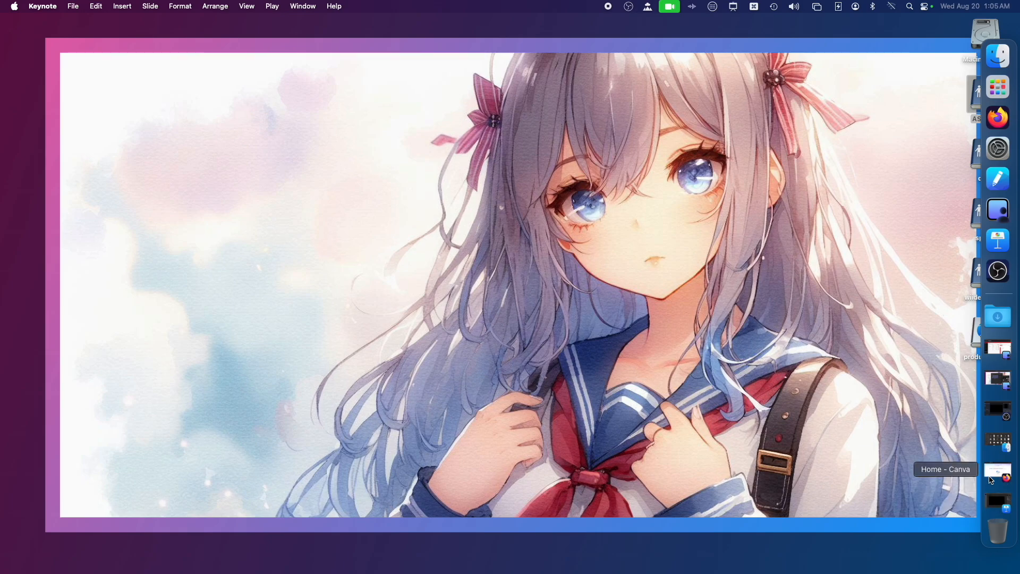
click(997, 502)
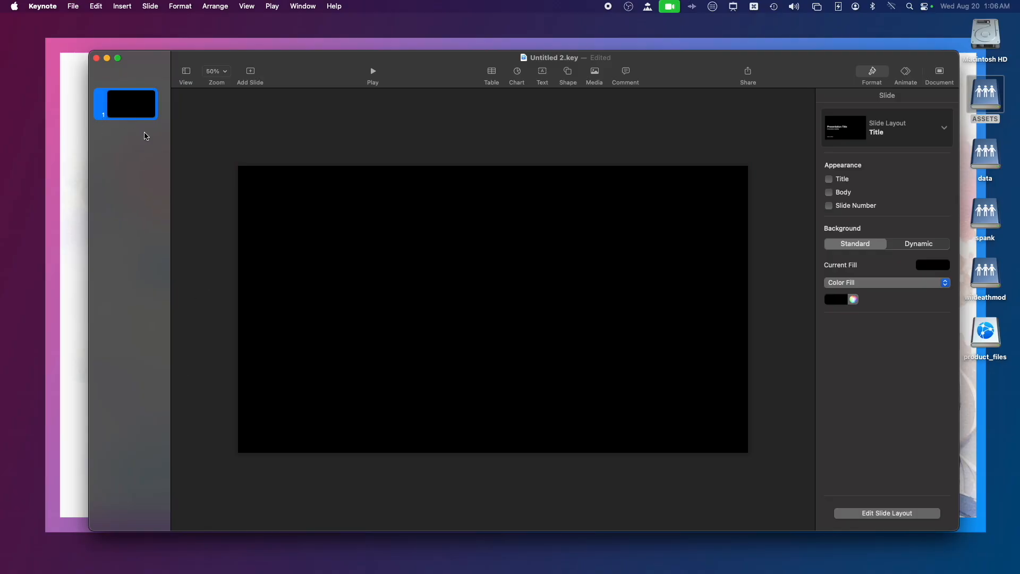
drag(141, 67, 123, 55)
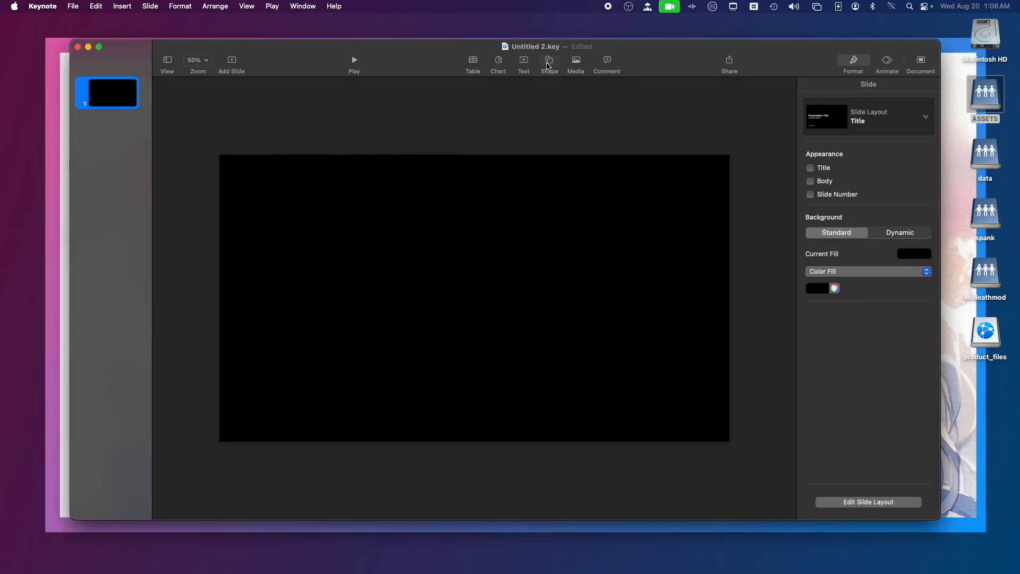
Step: Insert a white square, stretch it into a large rectangle, and place it in the slide's upper-left area
click(547, 64)
click(540, 134)
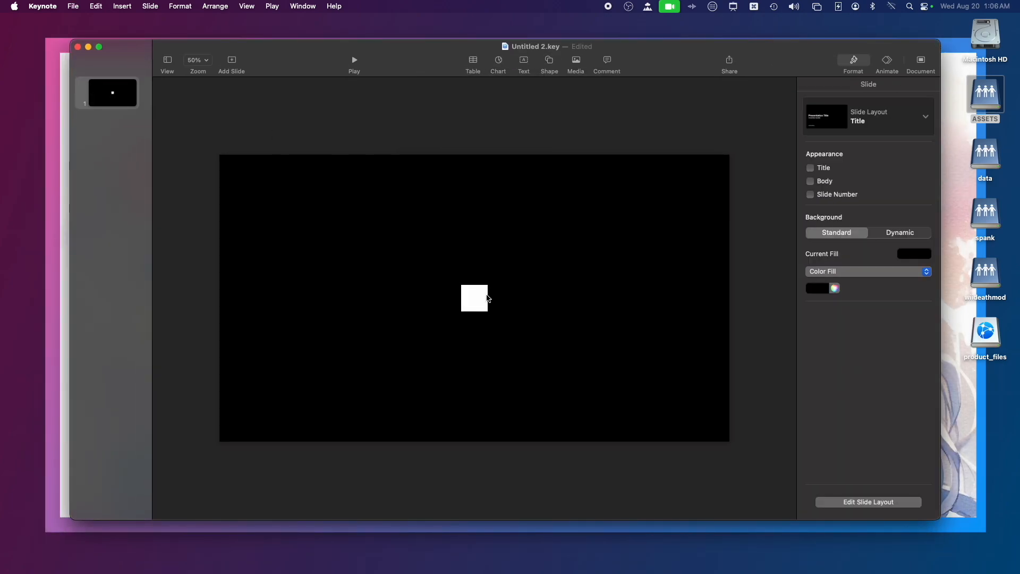
click(484, 298)
drag(487, 285, 717, 175)
drag(602, 263, 392, 264)
Step: Duplicate the white rectangle by copying and pasting, and shape the copy into a tall rectangle on the slide's right side
right_click(393, 264)
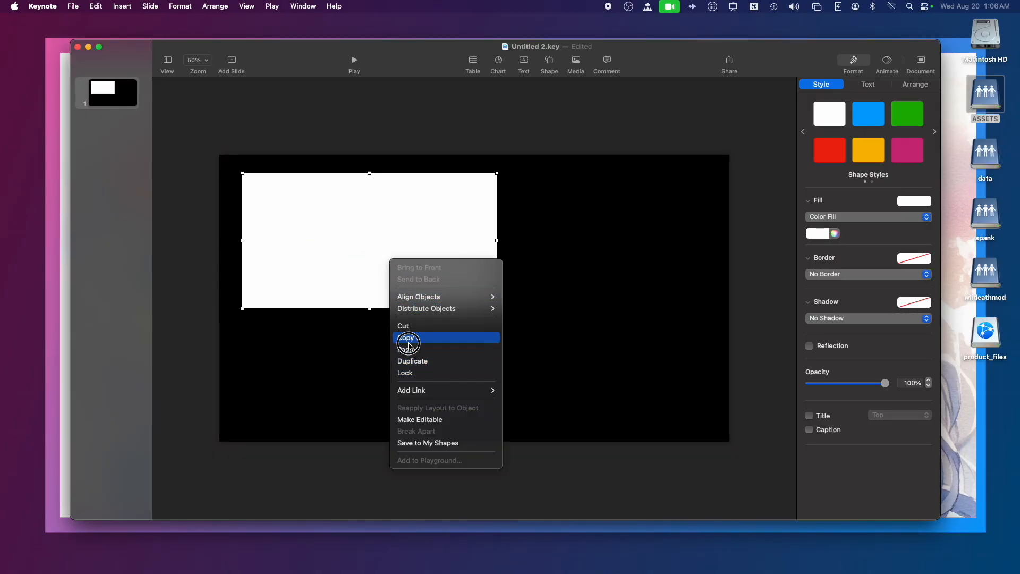
click(526, 294)
right_click(531, 272)
click(552, 362)
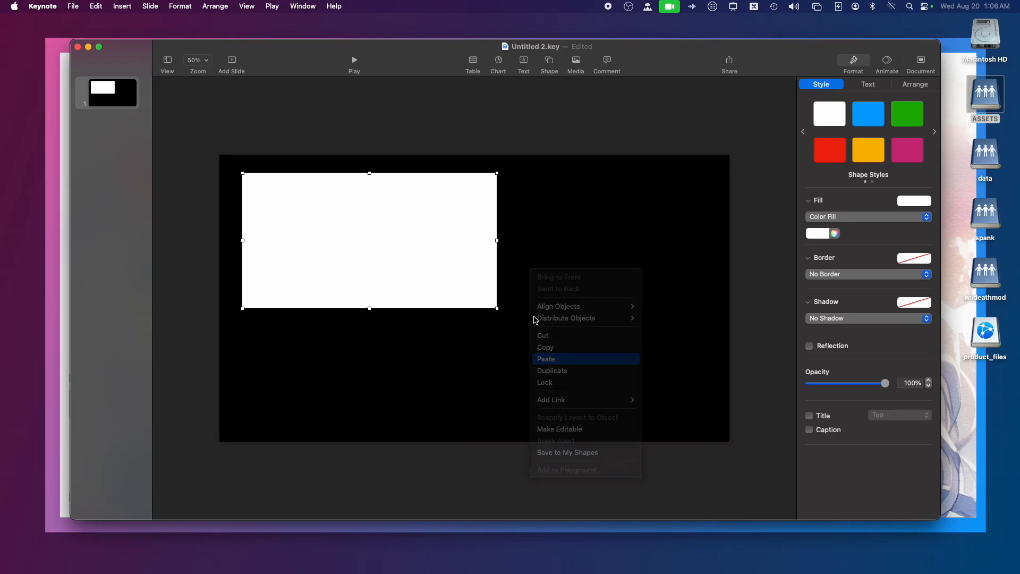
drag(428, 262, 641, 260)
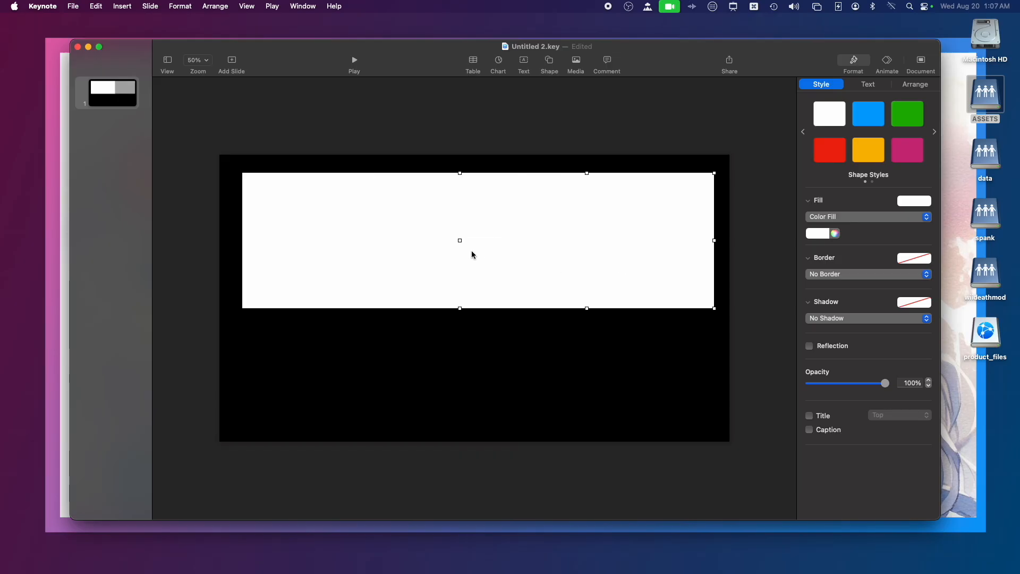
drag(459, 240, 538, 242)
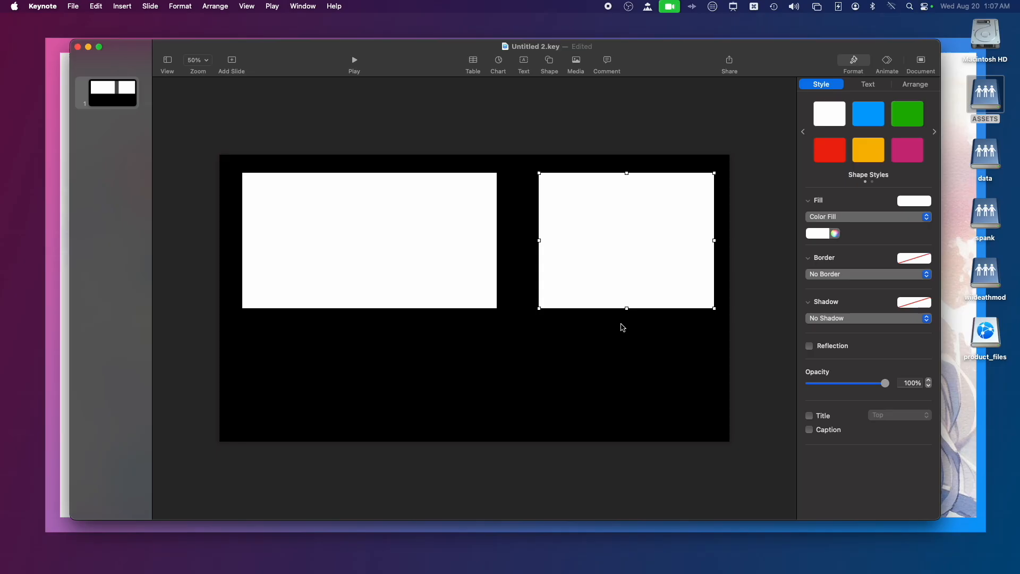
drag(626, 309, 626, 420)
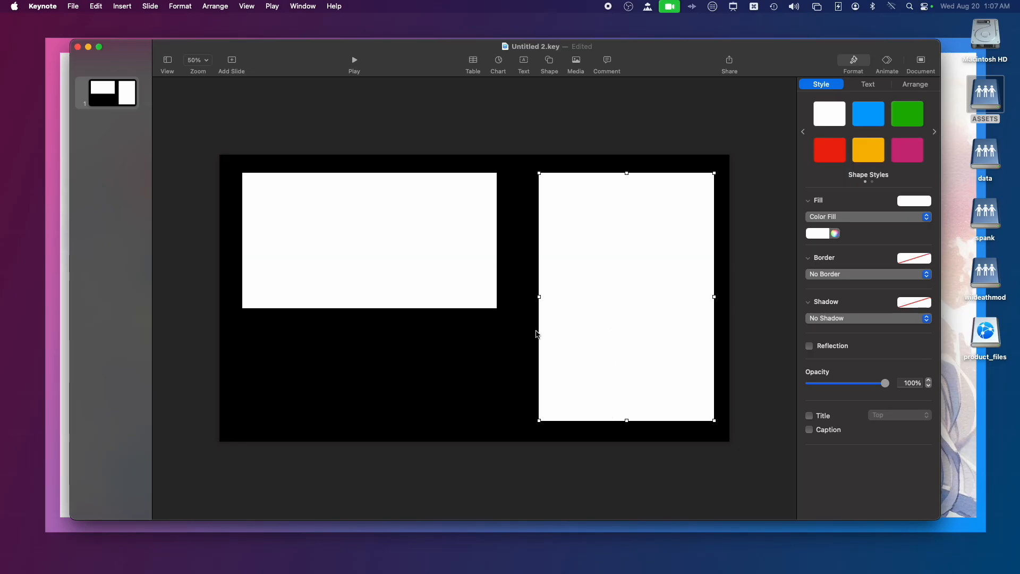
Step: Enlarge the left white rectangle to nearly match the right one's height and adjust the gap between them
click(485, 300)
drag(497, 308, 511, 417)
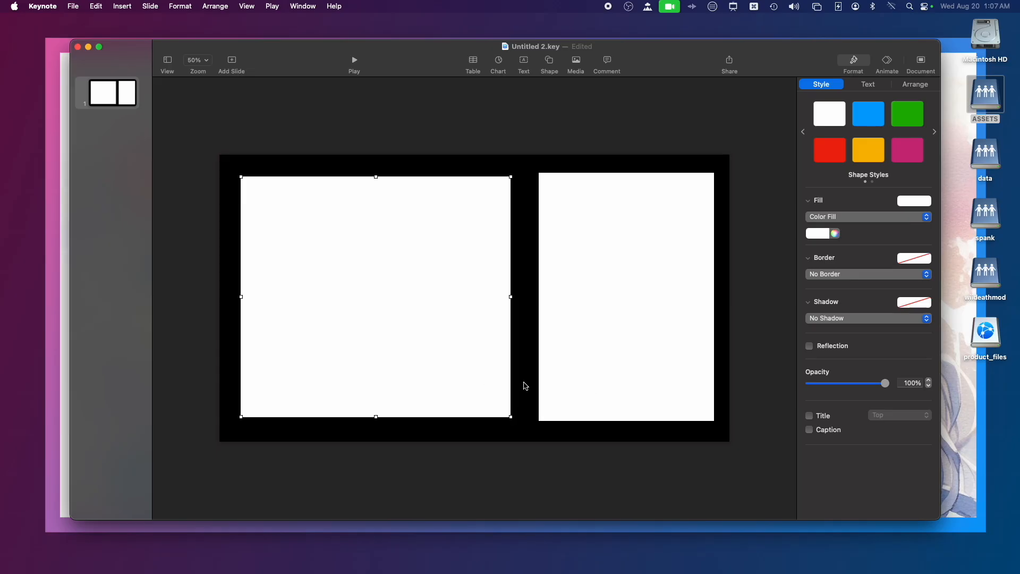
mouse_move(1005, 468)
drag(440, 337, 442, 337)
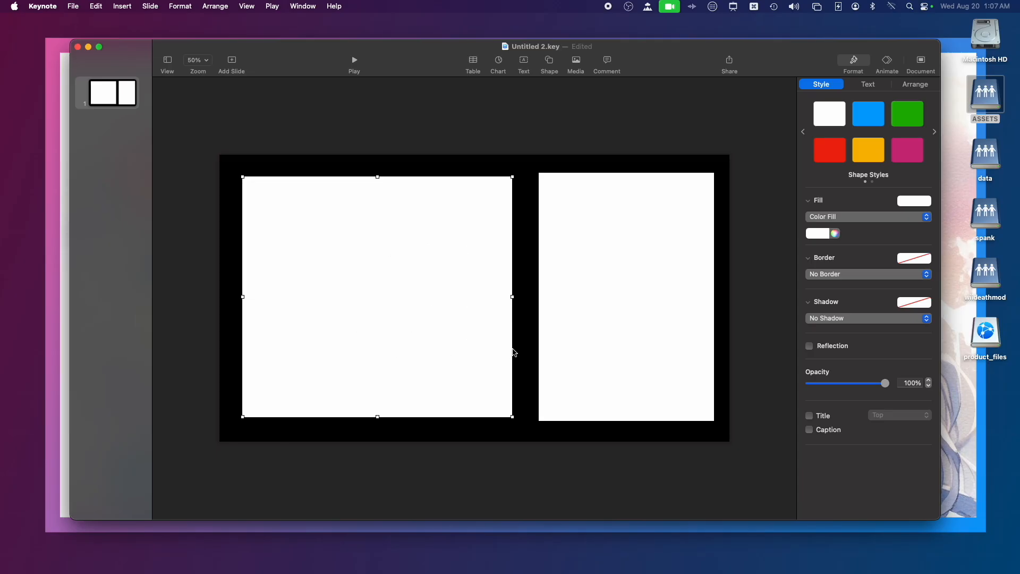
click(540, 293)
drag(538, 173, 541, 173)
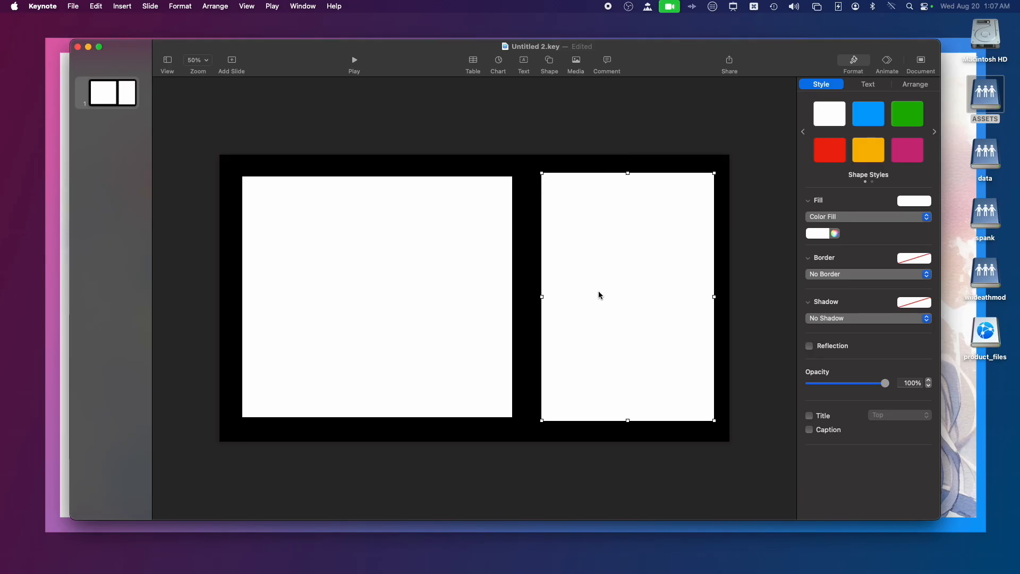
Step: Fill the right rectangle with red and move it on top of the white rectangle
drag(605, 305, 541, 311)
click(821, 150)
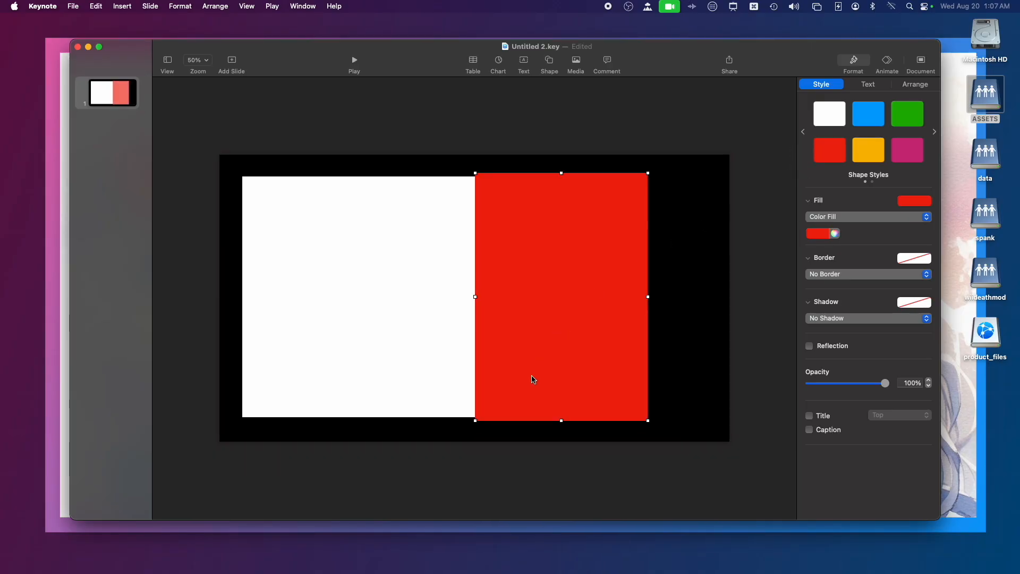
drag(568, 378, 383, 355)
Step: Widen the white rectangle across almost the whole slide and place a smaller red rectangle over its right end
click(504, 332)
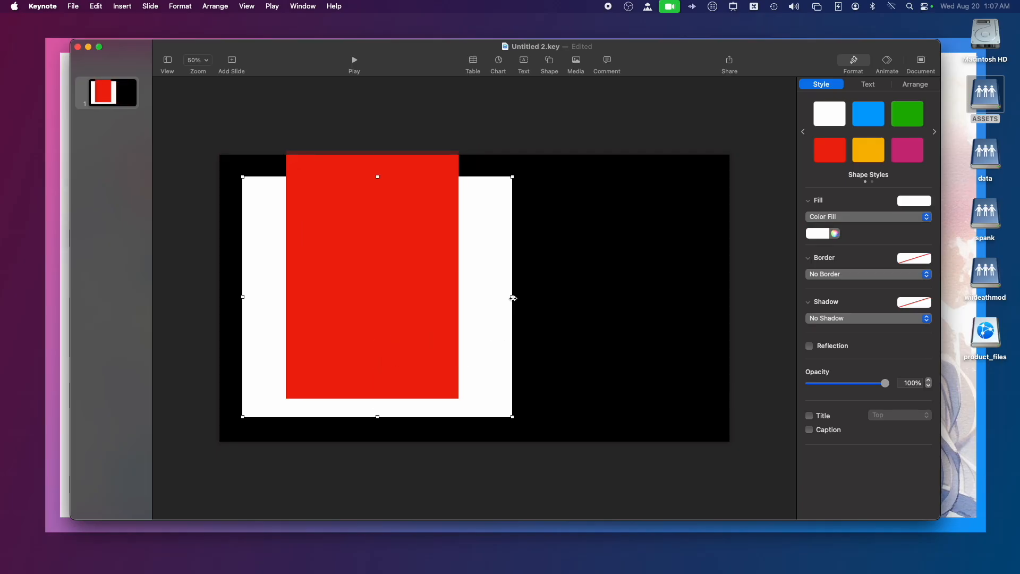
drag(513, 298, 627, 303)
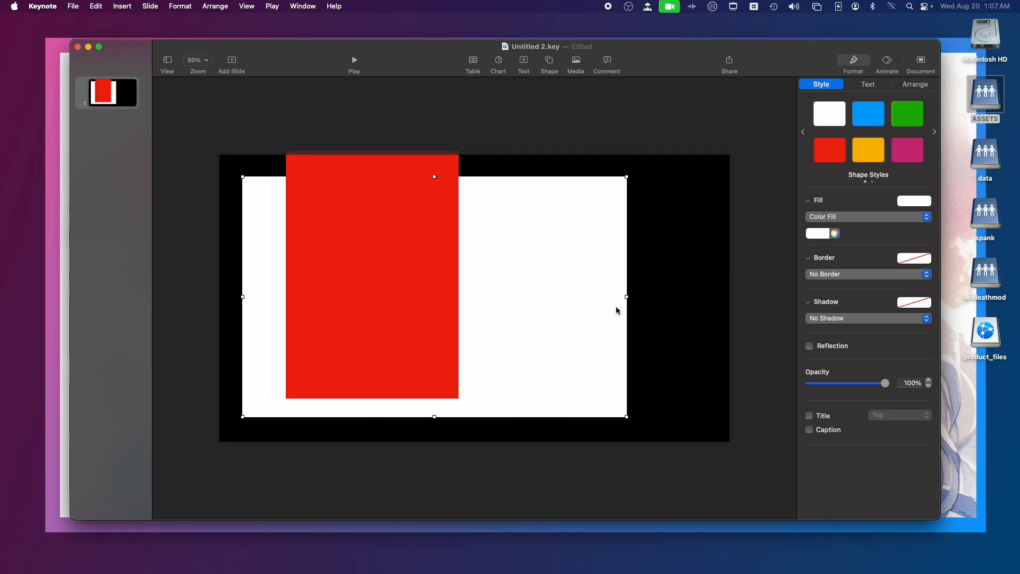
click(441, 389)
drag(458, 398, 435, 330)
drag(407, 299, 684, 356)
click(625, 415)
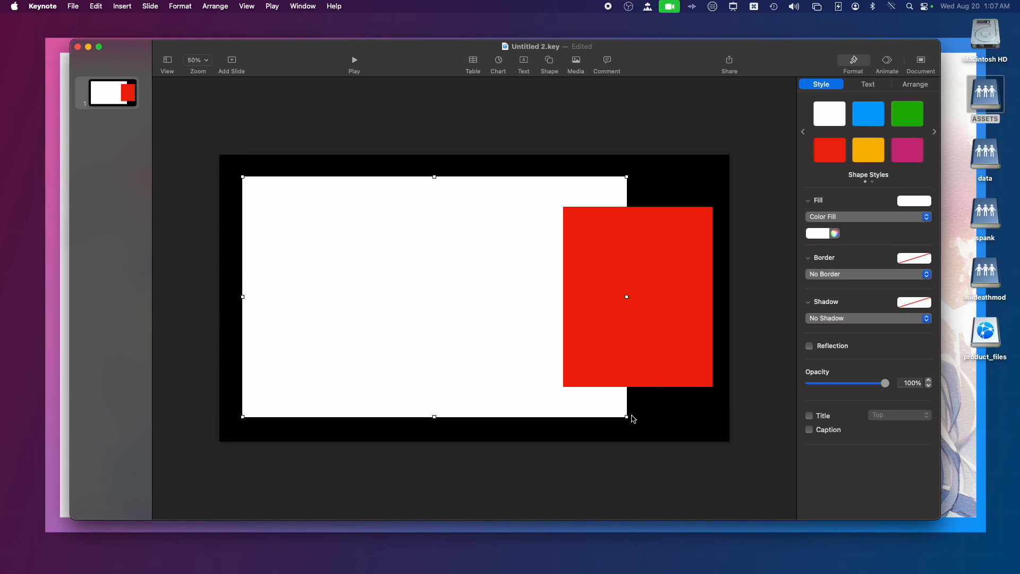
drag(625, 418, 717, 425)
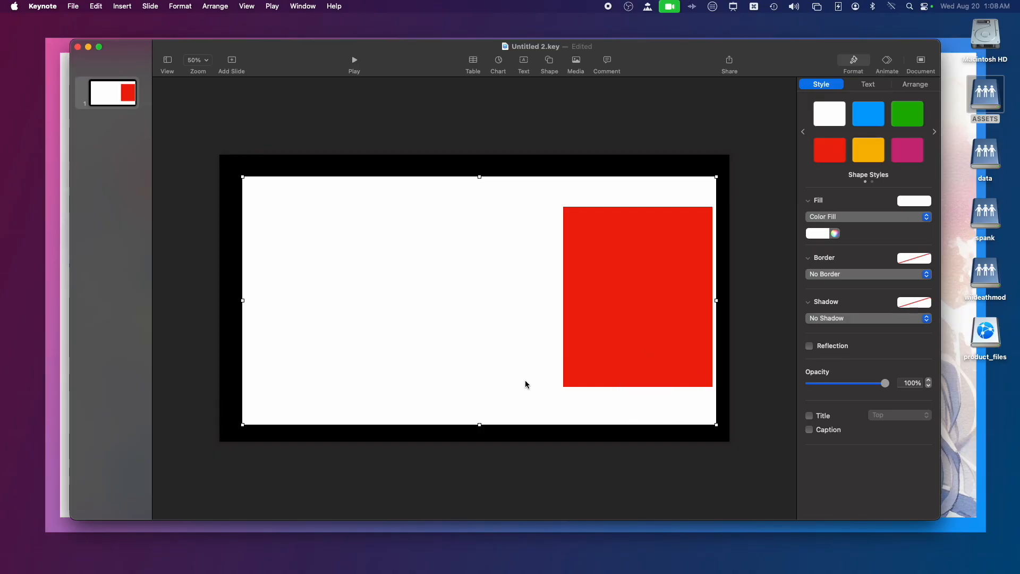
Step: Delete the white and red rectangles from the slide
key(Delete)
click(620, 335)
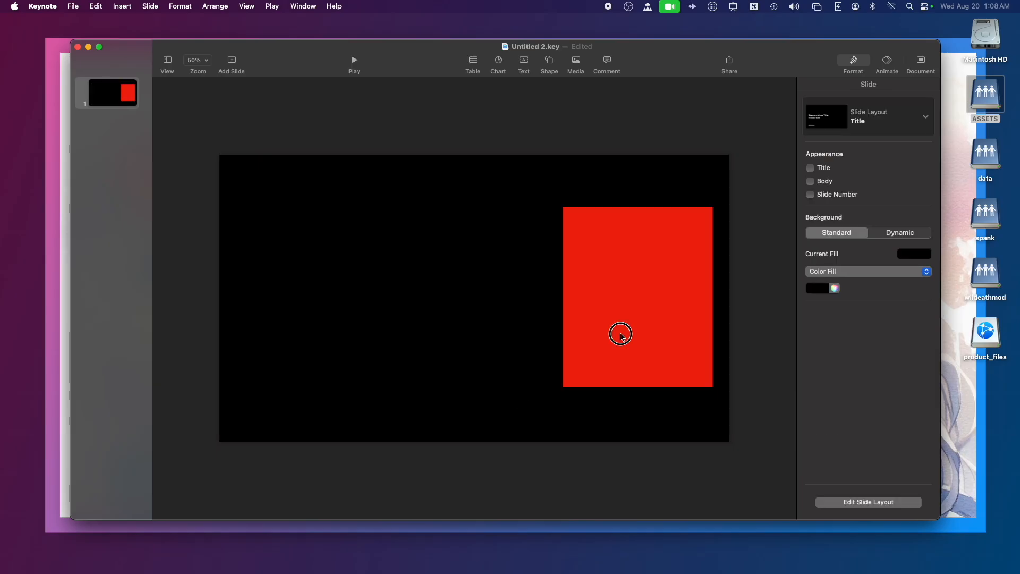
key(Delete)
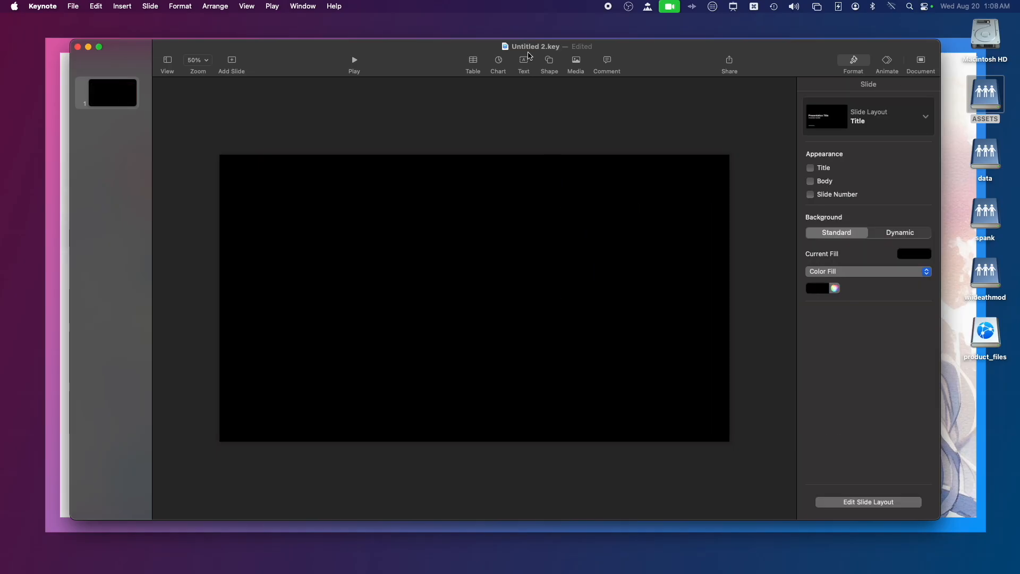
click(572, 61)
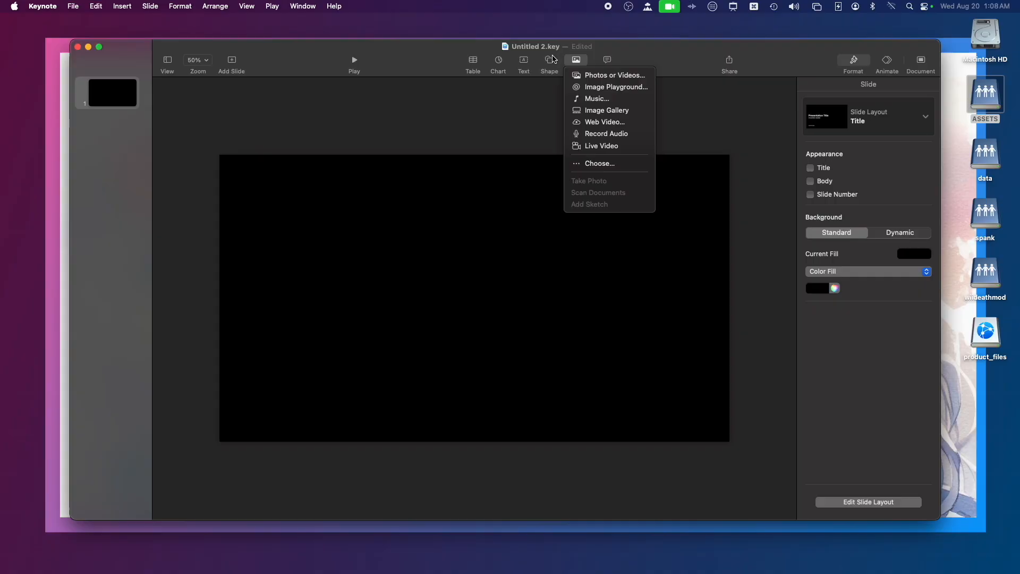
click(551, 60)
click(546, 63)
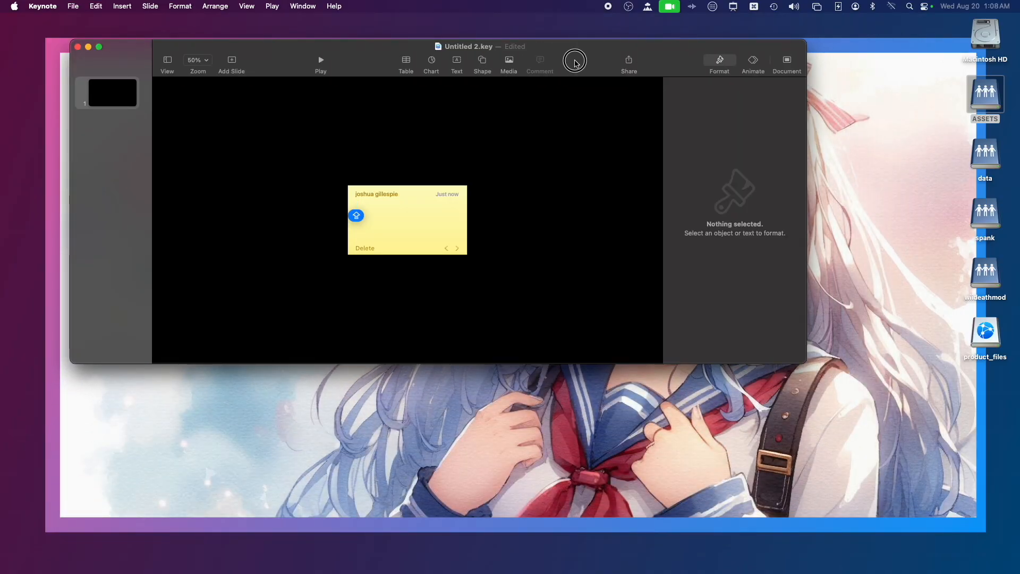
double_click(575, 69)
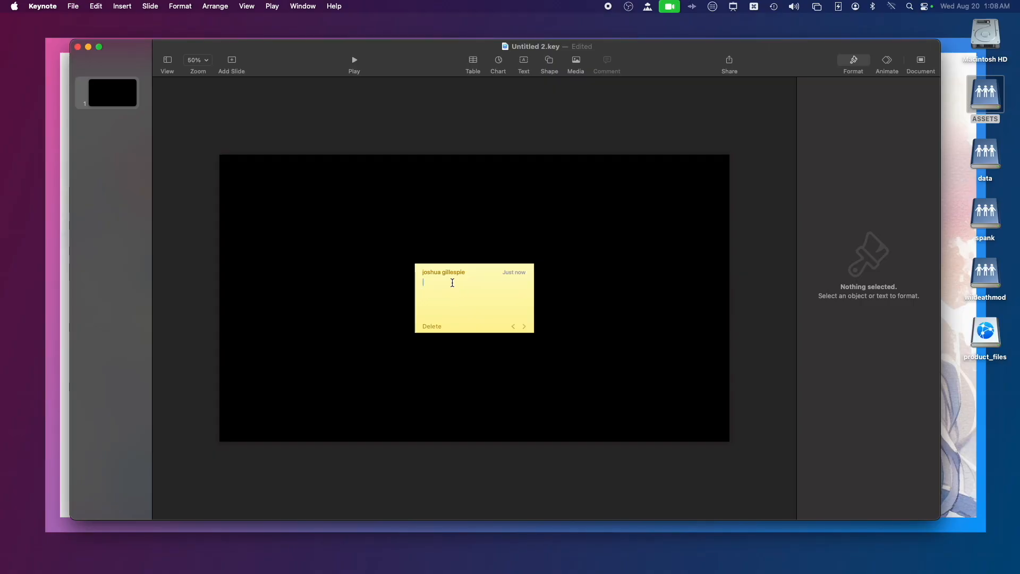
click(443, 273)
click(106, 7)
click(106, 20)
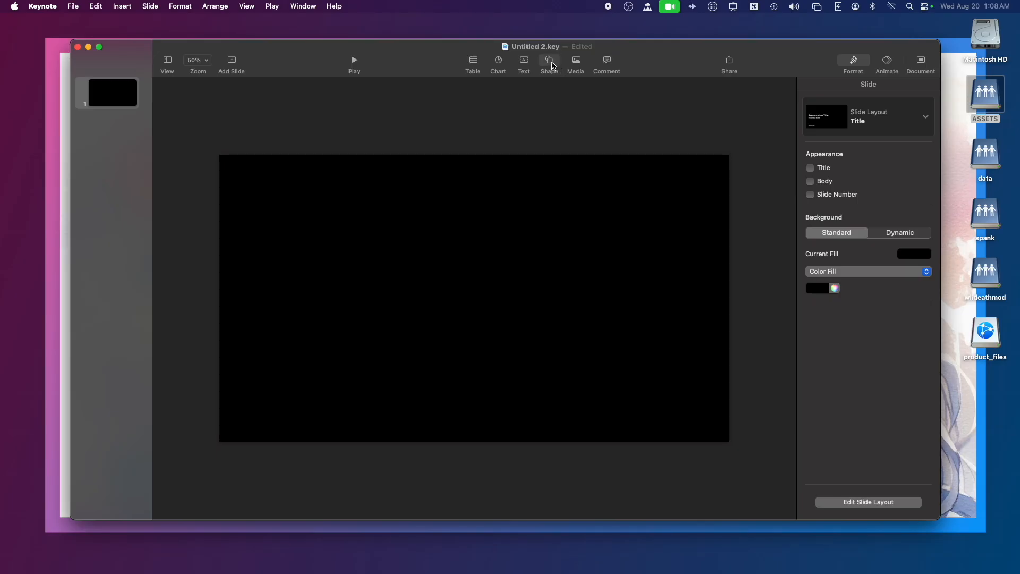
Step: Insert a white rounded rectangle and enlarge it to fill about the left three quarters of the slide
click(549, 62)
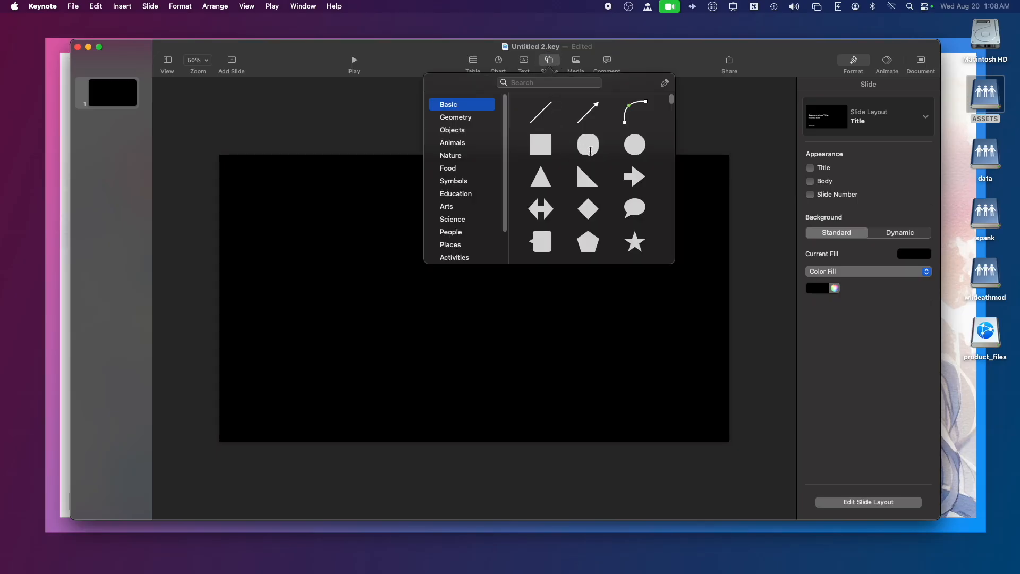
click(588, 146)
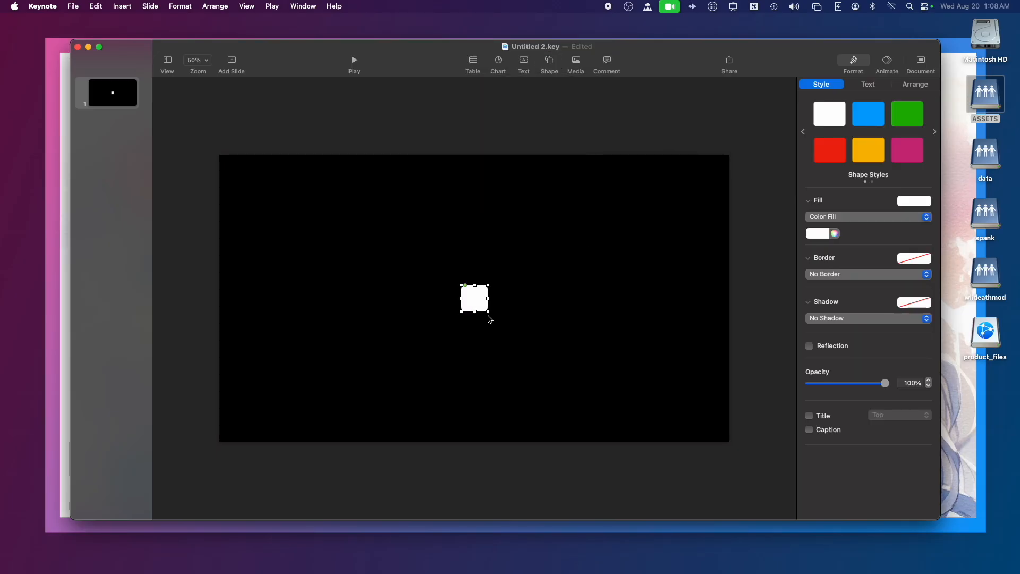
drag(487, 312, 669, 397)
drag(615, 357, 626, 423)
drag(553, 323, 551, 330)
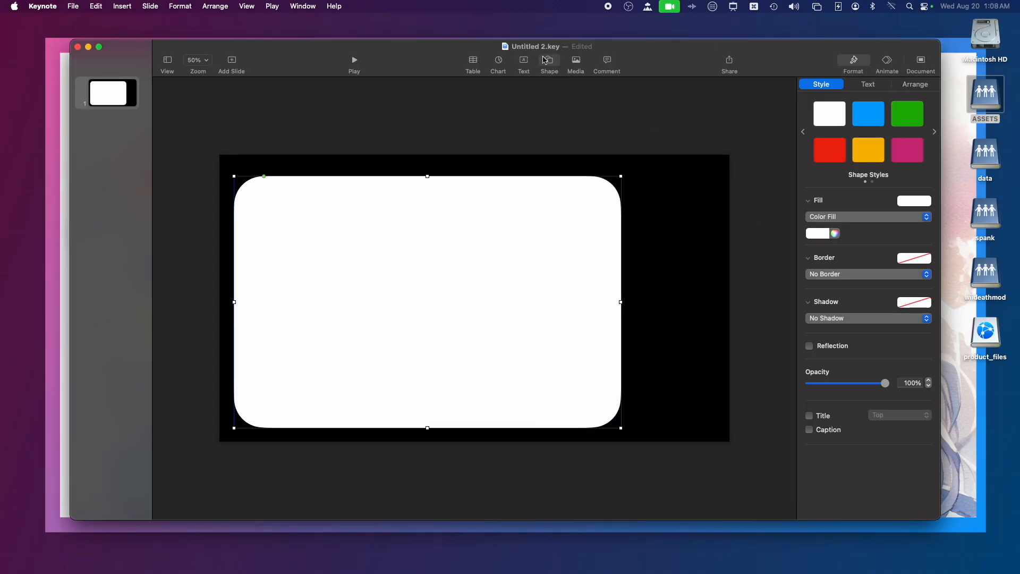
Step: Insert a square, enlarge it in the slide's upper right beside the rounded rectangle, and fill it with red
click(547, 60)
click(548, 166)
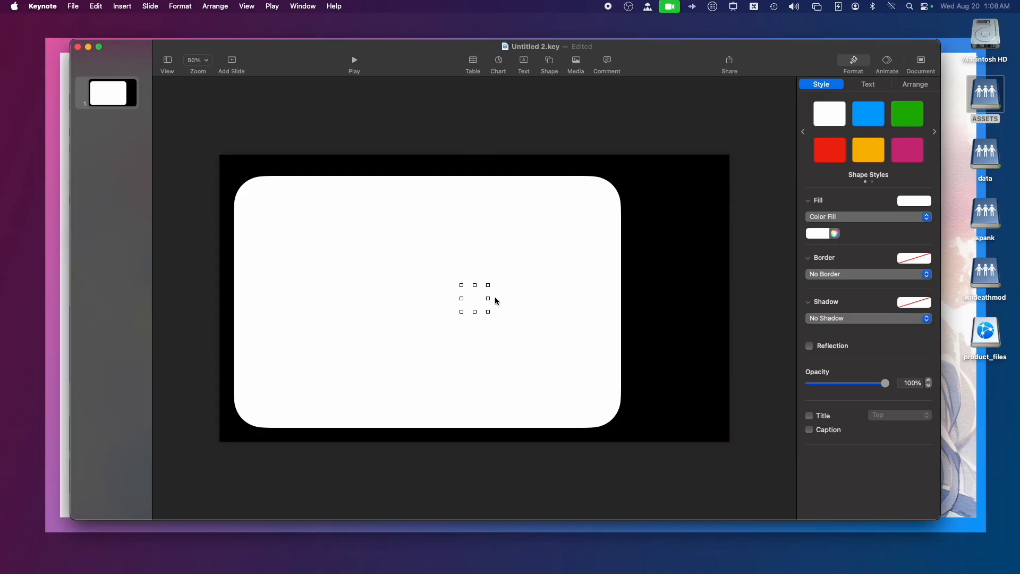
drag(475, 300, 640, 201)
drag(654, 212, 719, 282)
click(822, 160)
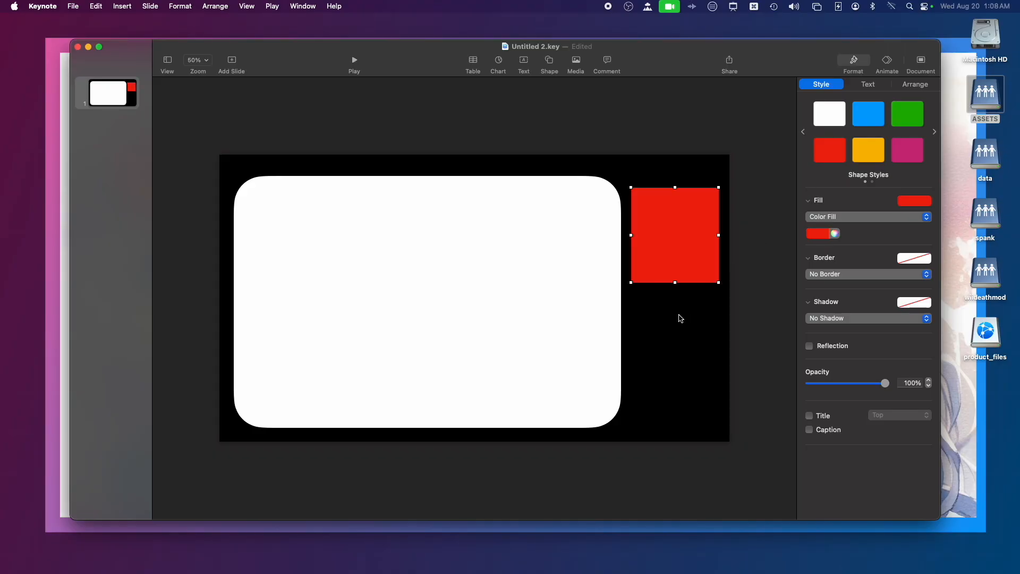
Step: Add a blue rectangle below the red one, overlapping the red rectangle's lower edge
click(554, 64)
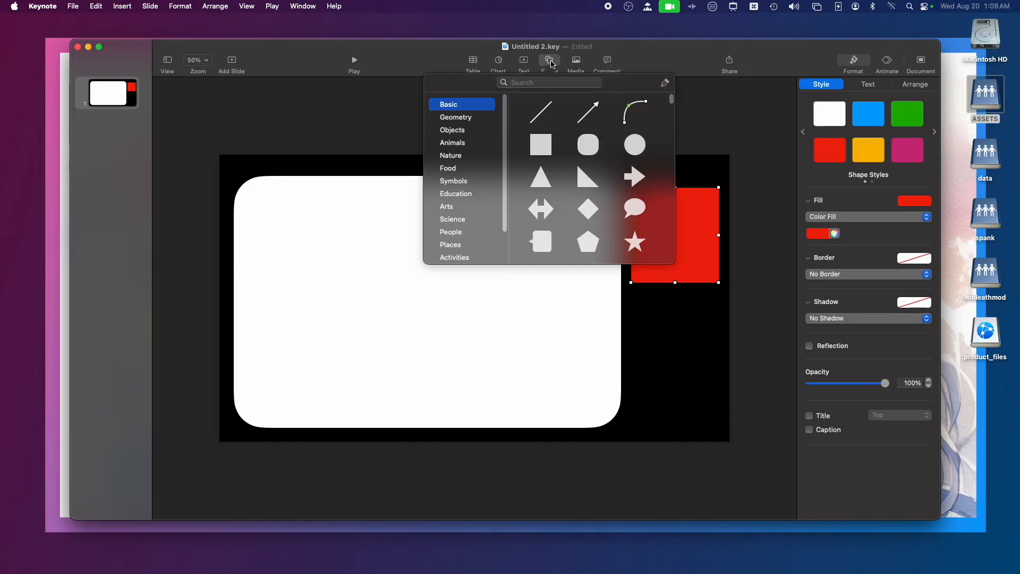
click(540, 144)
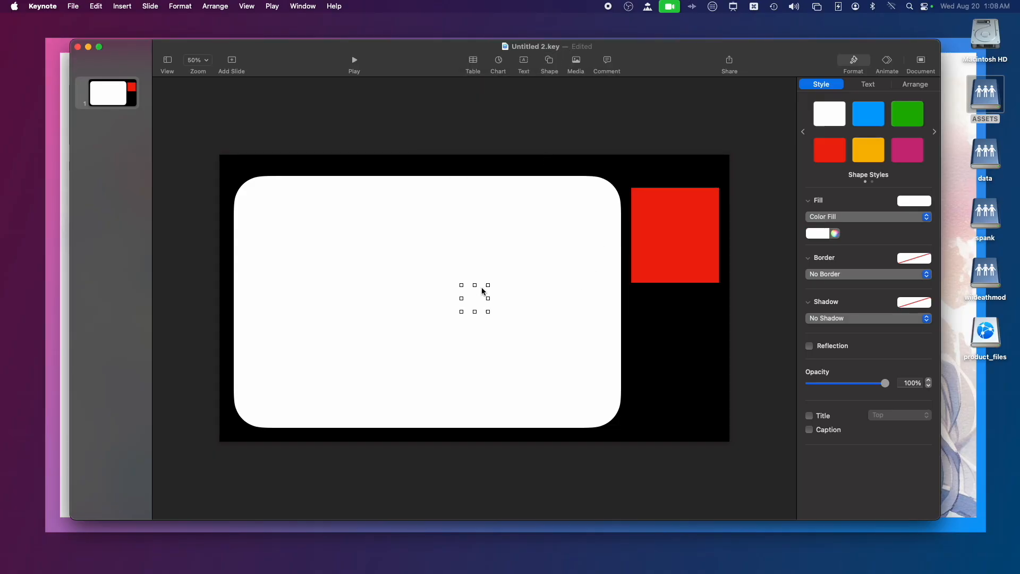
drag(483, 291, 700, 431)
click(870, 118)
drag(658, 392, 653, 334)
Step: Show the object list and reorder the blue rectangle to sit behind the red one
click(168, 60)
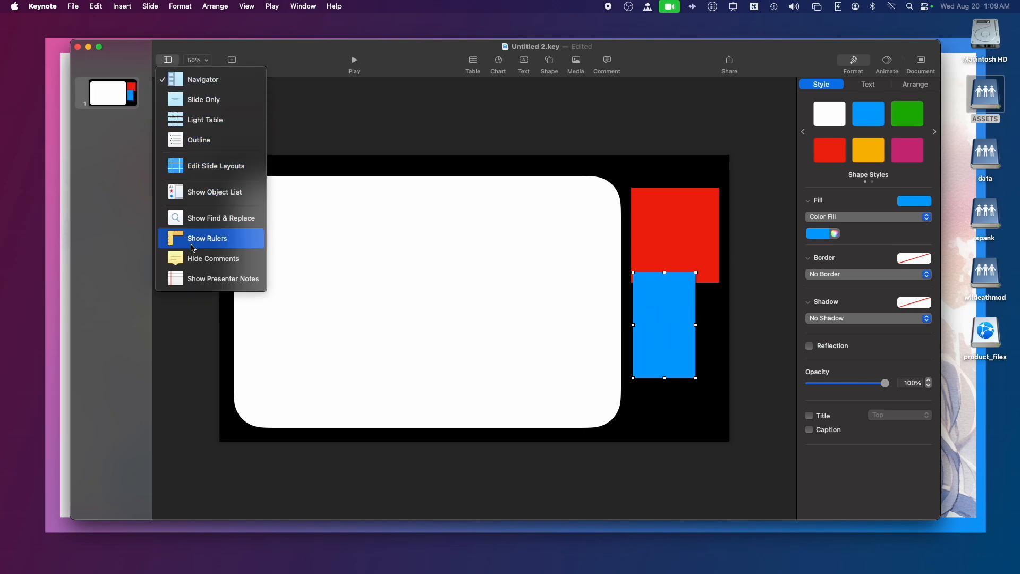
click(212, 192)
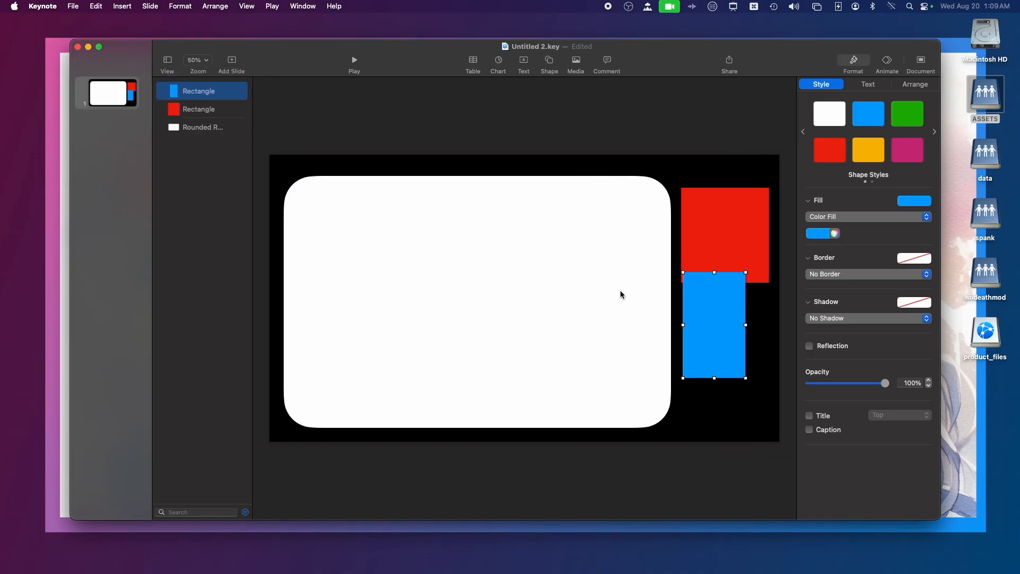
drag(169, 102, 176, 117)
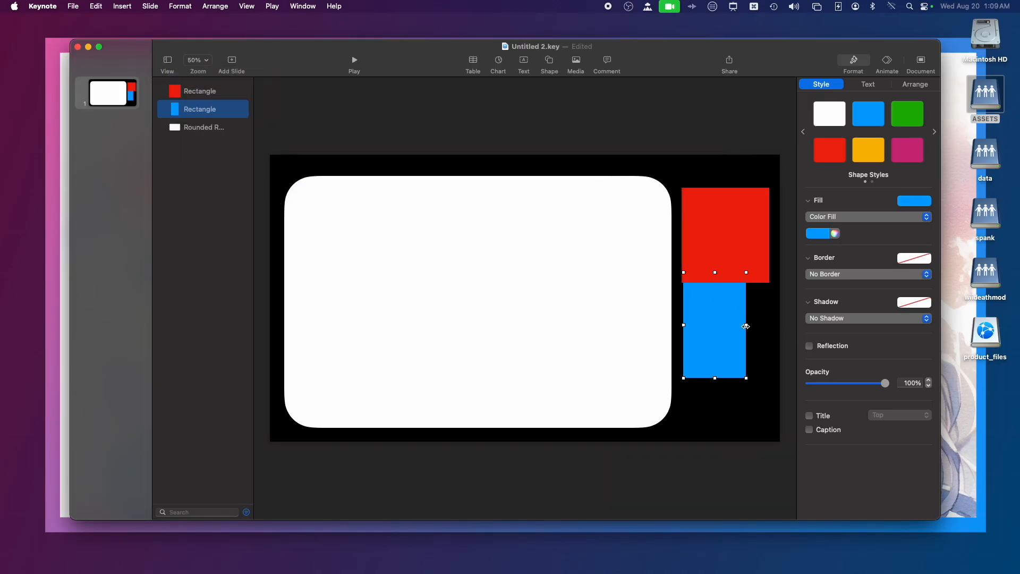
Step: Resize the blue rectangle to nearly the red one's width and extend it down near the slide's bottom edge
drag(746, 326, 764, 324)
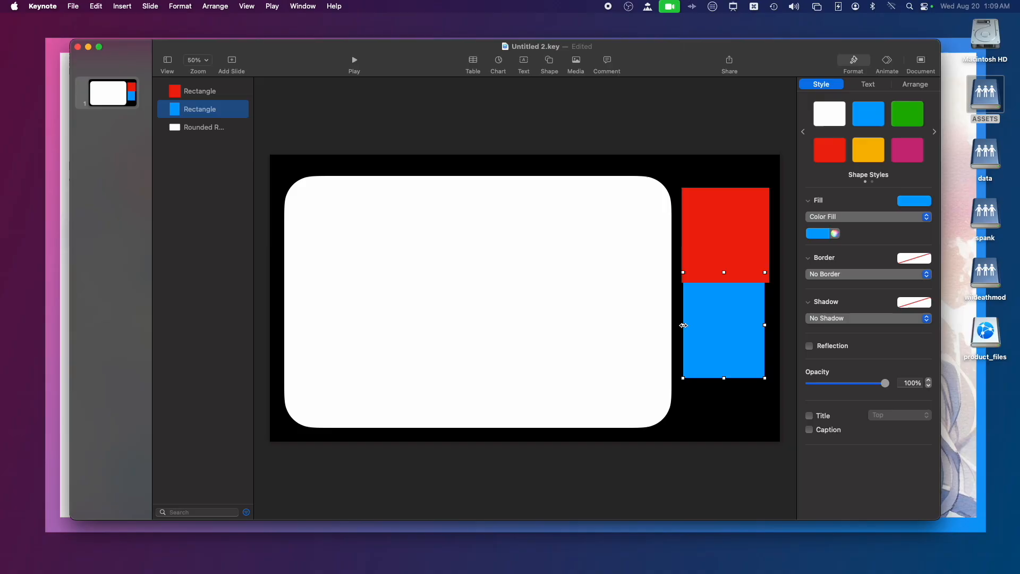
drag(683, 325, 687, 324)
drag(726, 378, 725, 421)
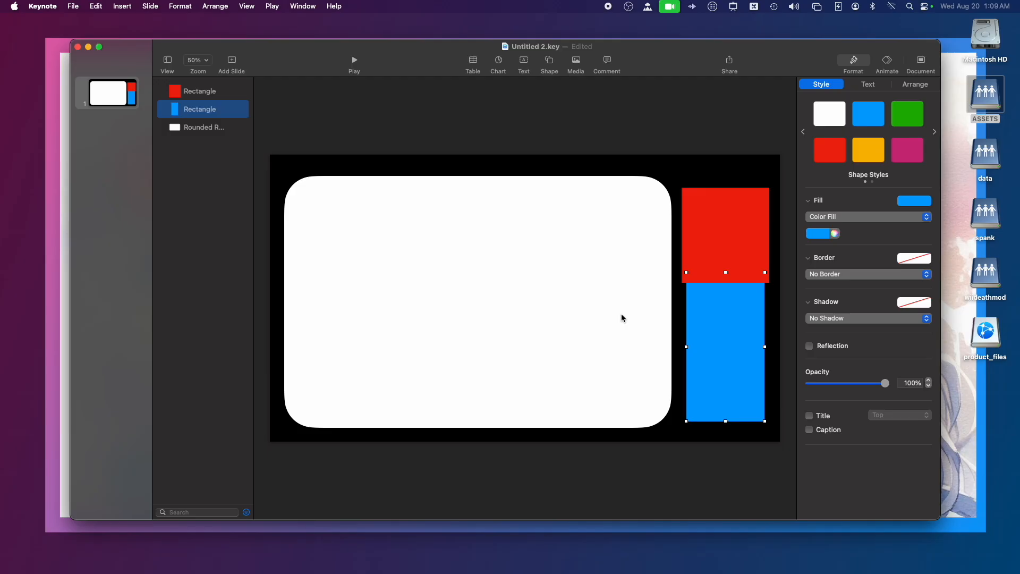
Step: Change the slide's background color fill from black to green
click(664, 165)
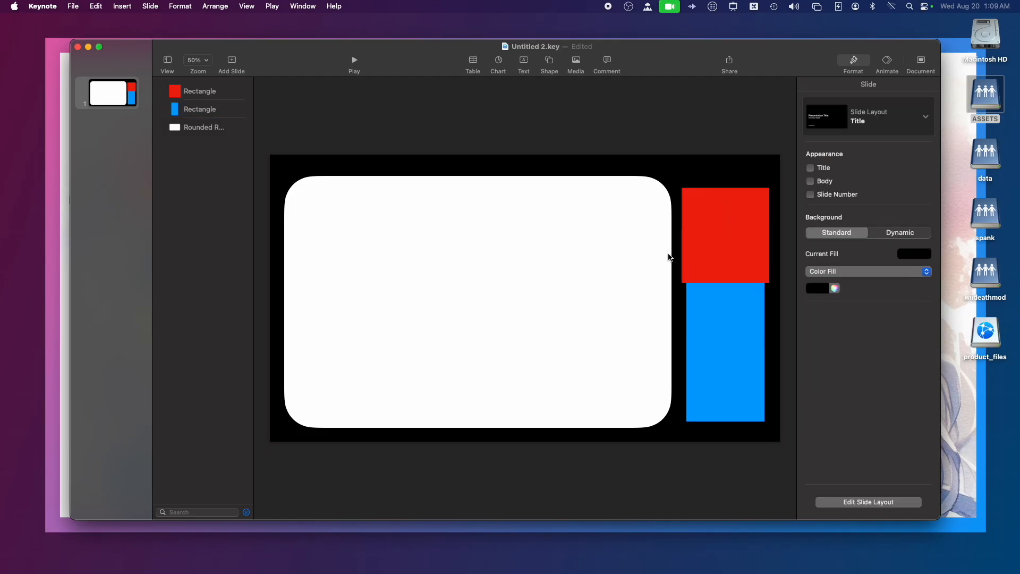
click(816, 289)
click(812, 324)
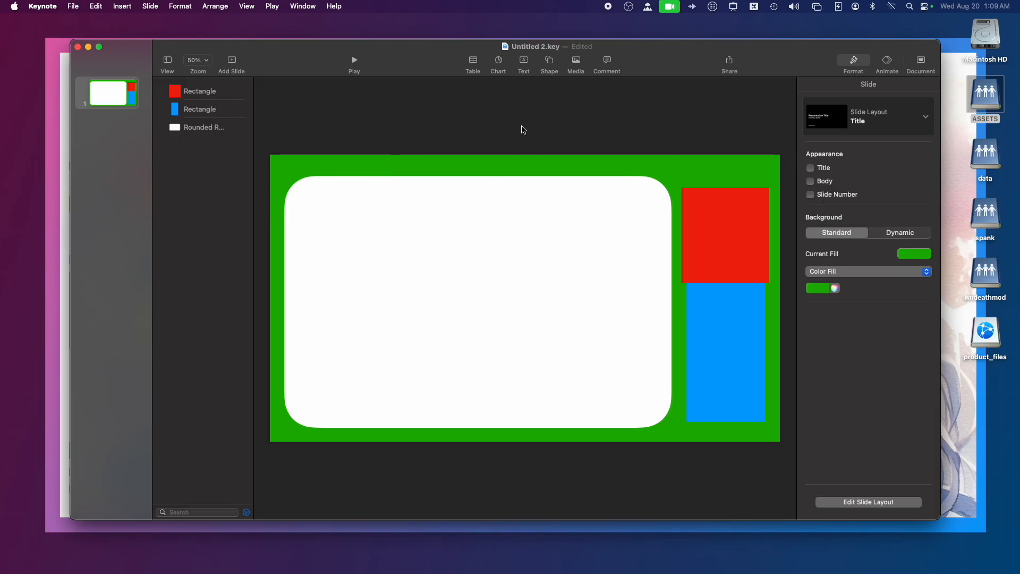
Step: Add a text box over the blue rectangle and set its font to Impact
click(523, 63)
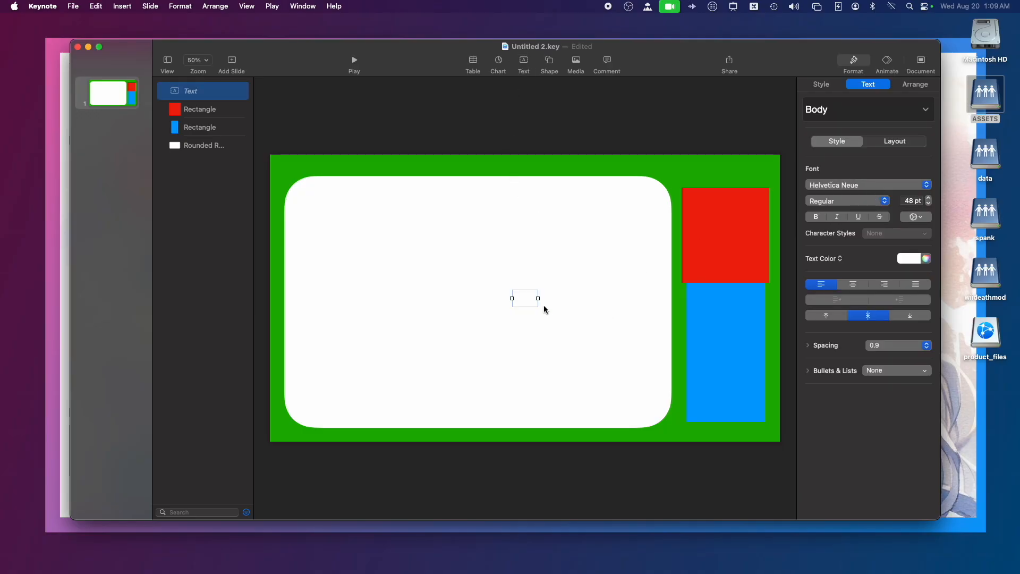
drag(523, 296, 707, 319)
click(707, 320)
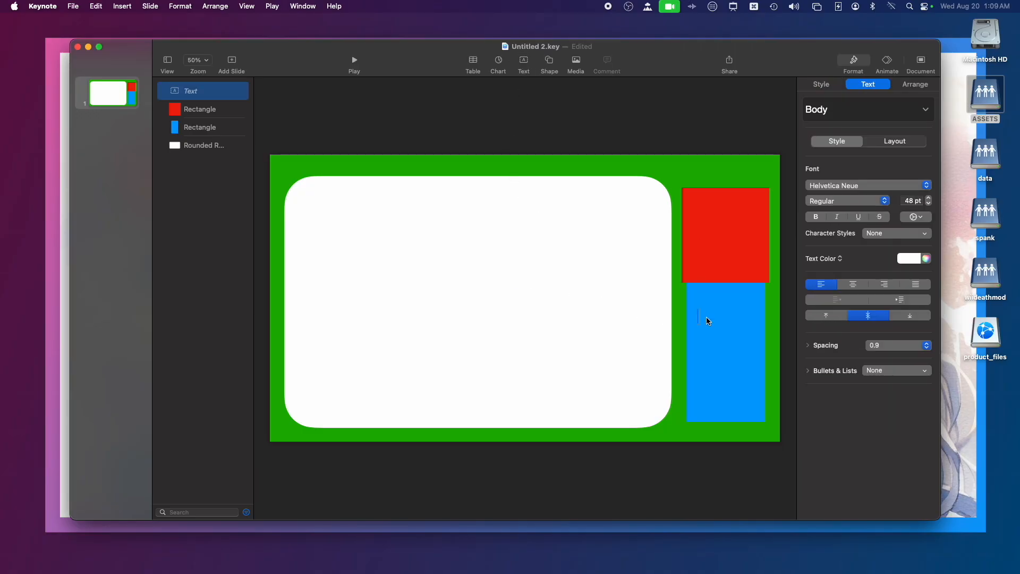
key(Caps_Lock)
click(838, 187)
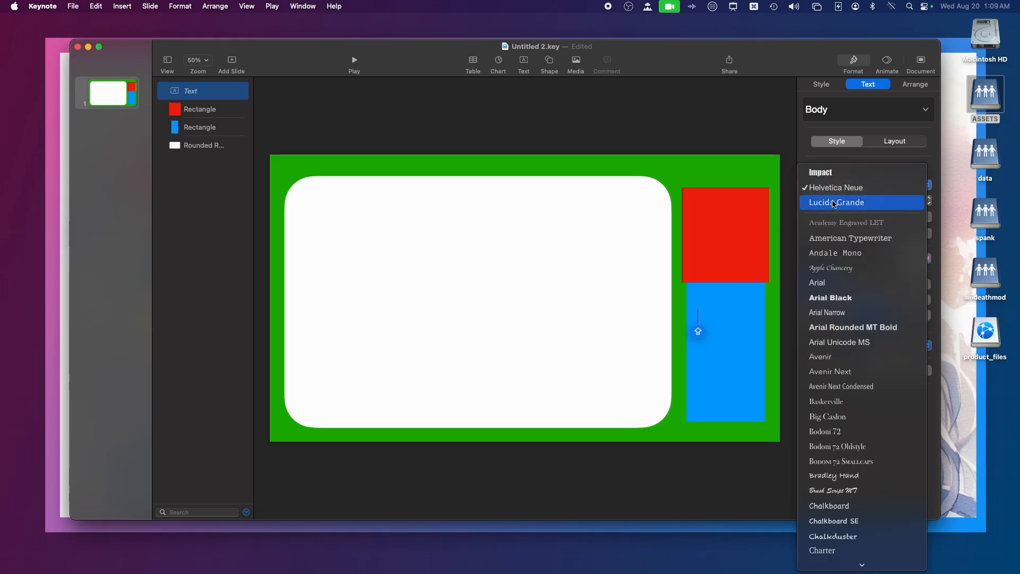
text(impact)
key(Return)
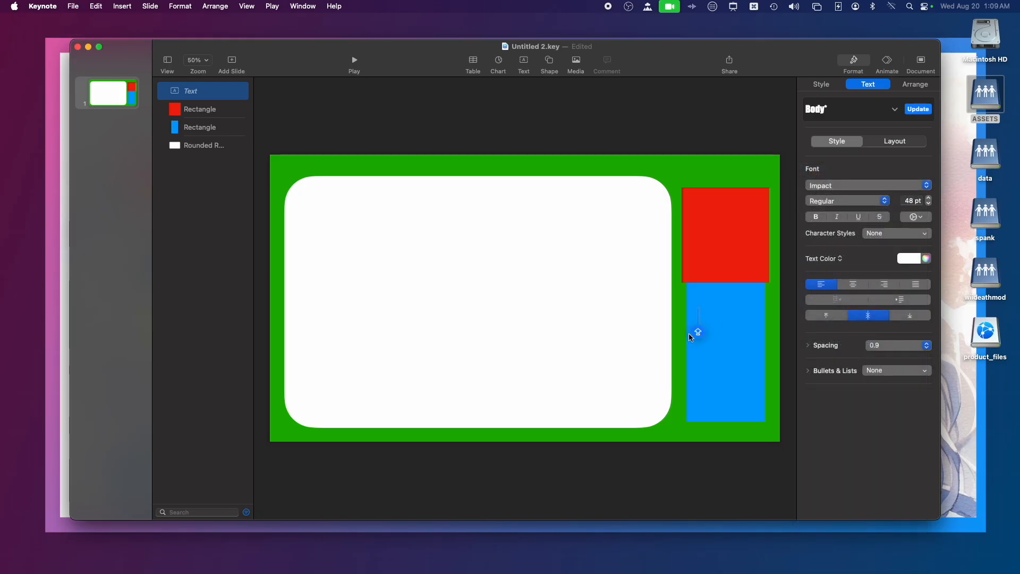
text(KJHJJKMHJKM)
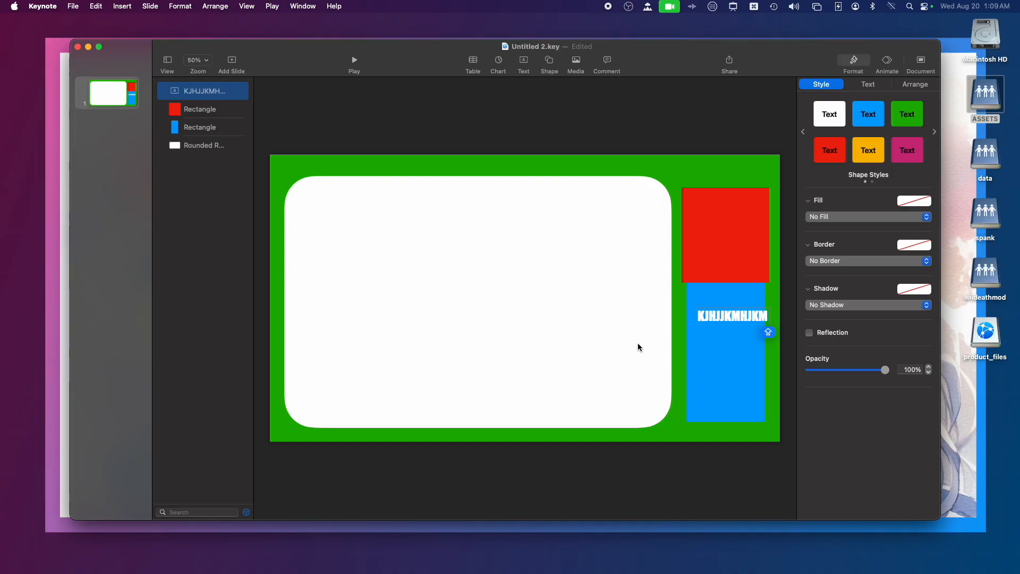
key(BackSpace)
key(BackSpace)
key(BackSpace)
key(BackSpace)
key(BackSpace)
key(BackSpace)
key(BackSpace)
key(BackSpace)
key(BackSpace)
key(BackSpace)
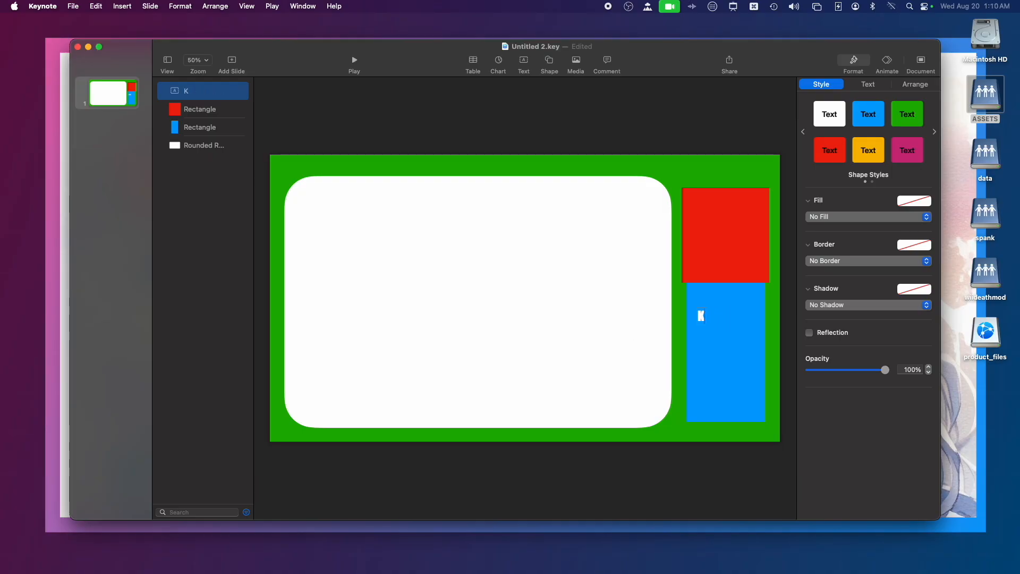
key(BackSpace)
Step: Enter WIIDEATHMOD in the text box and position it across the upper part of the blue rectangle, just below the red one
text(WIIDEADE)
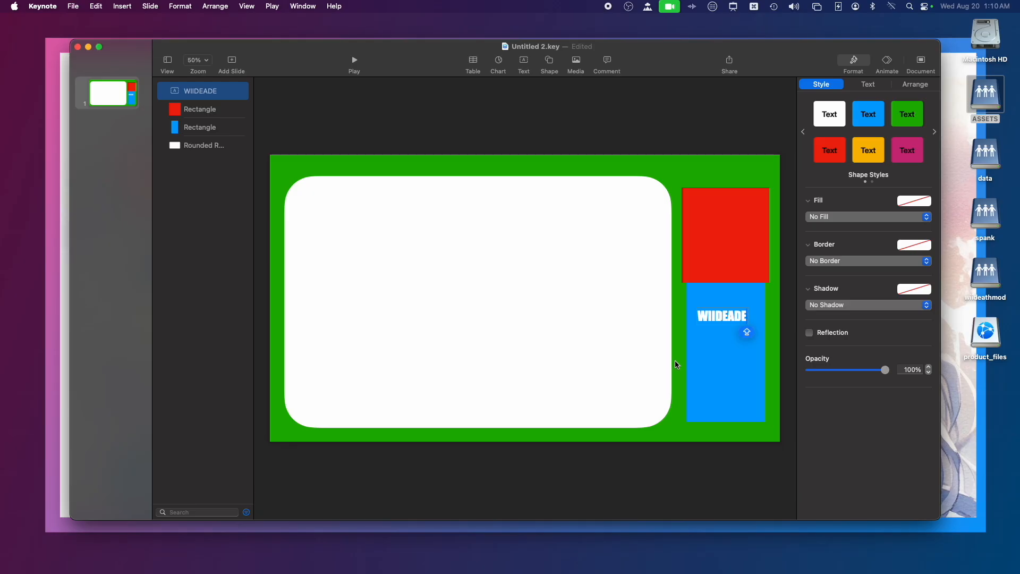
key(BackSpace)
key(BackSpace)
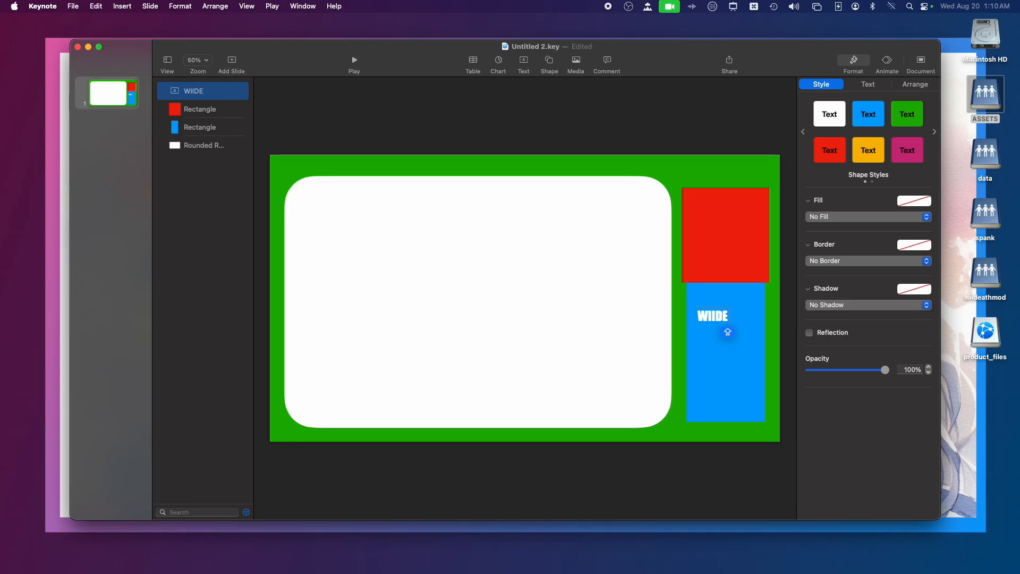
text(ATHMOD)
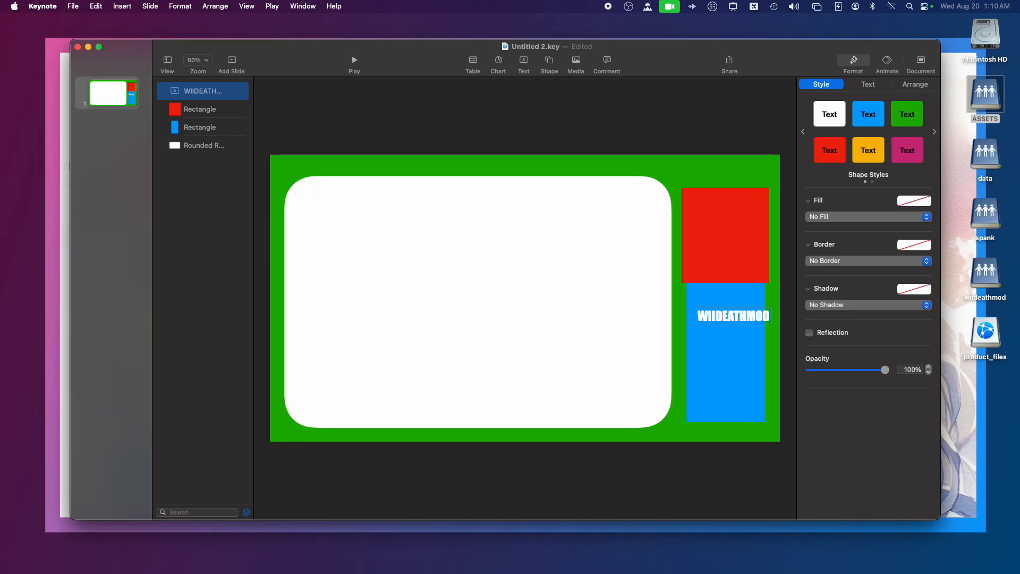
click(699, 351)
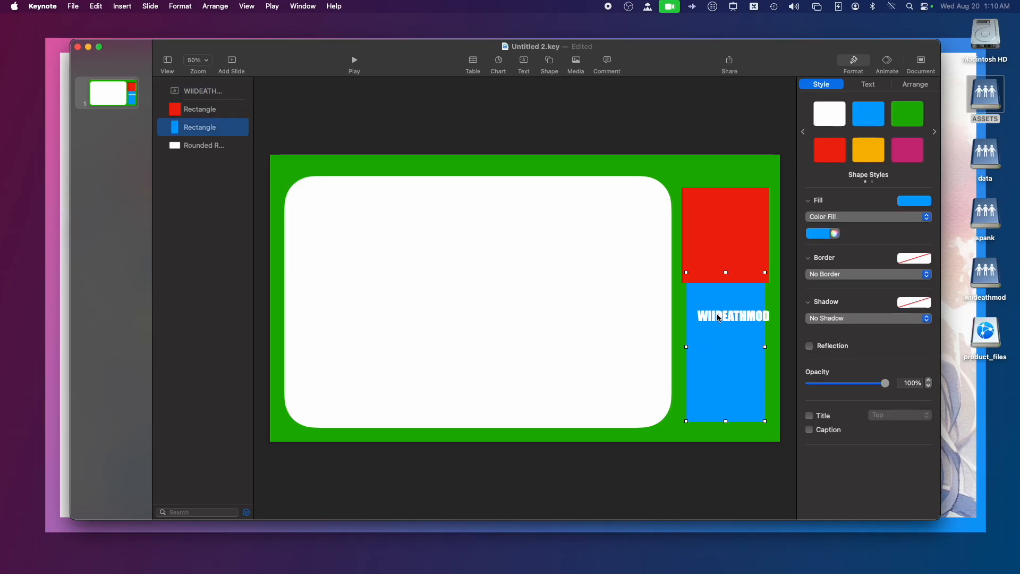
drag(718, 314, 710, 297)
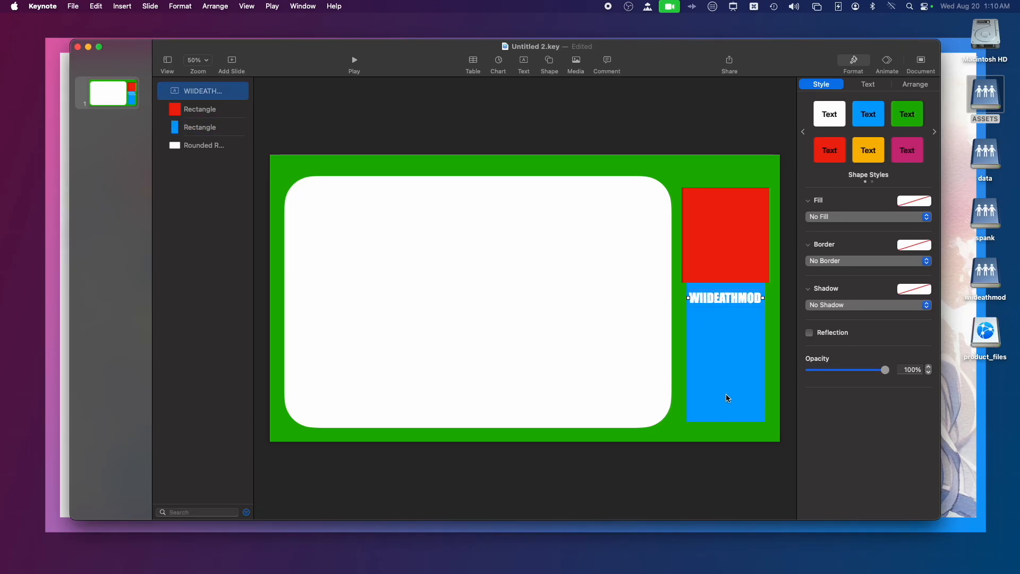
click(734, 353)
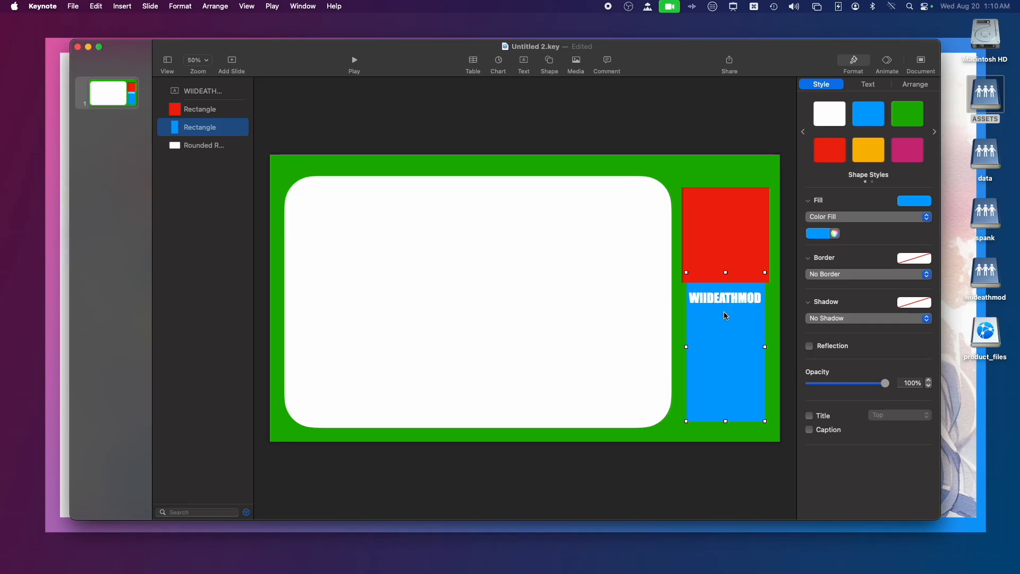
Step: Apply bold, italic and underline to the WIIDEATHMOD text
click(718, 297)
double_click(718, 297)
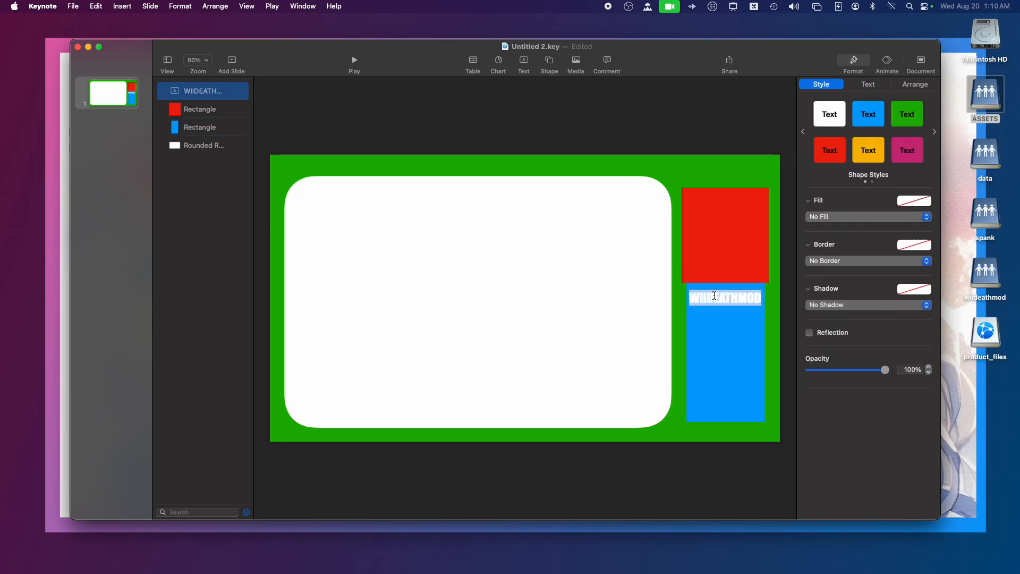
click(869, 84)
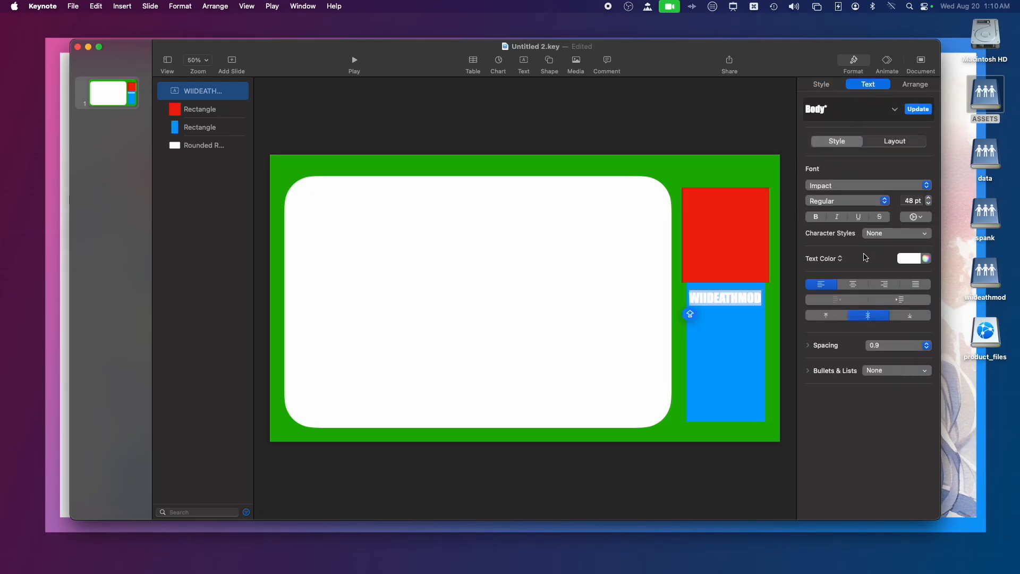
click(814, 219)
click(838, 219)
click(858, 217)
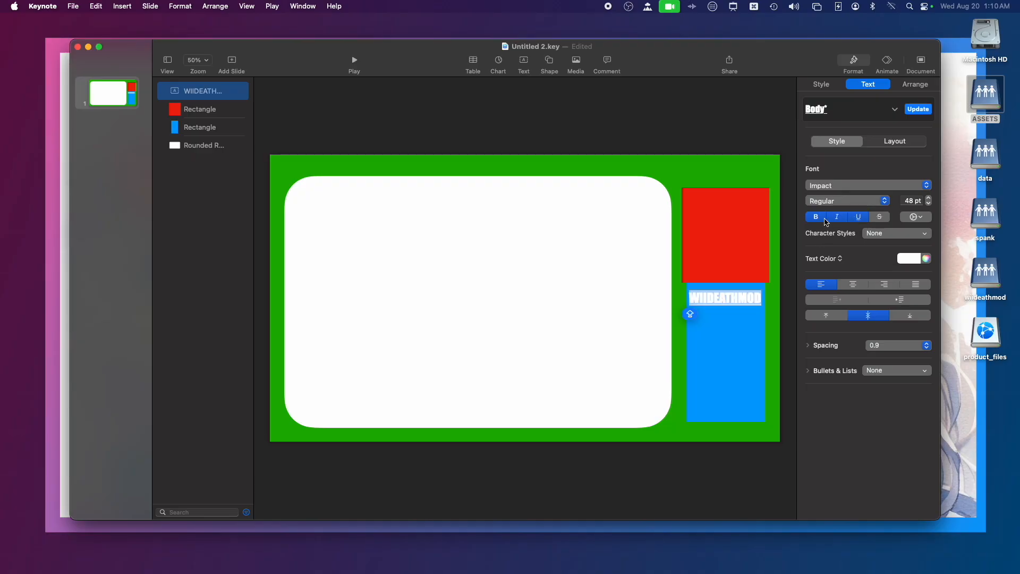
Step: Remove the bold, italic and underline formatting from the WIIDEATHMOD text
click(815, 217)
click(837, 217)
click(858, 217)
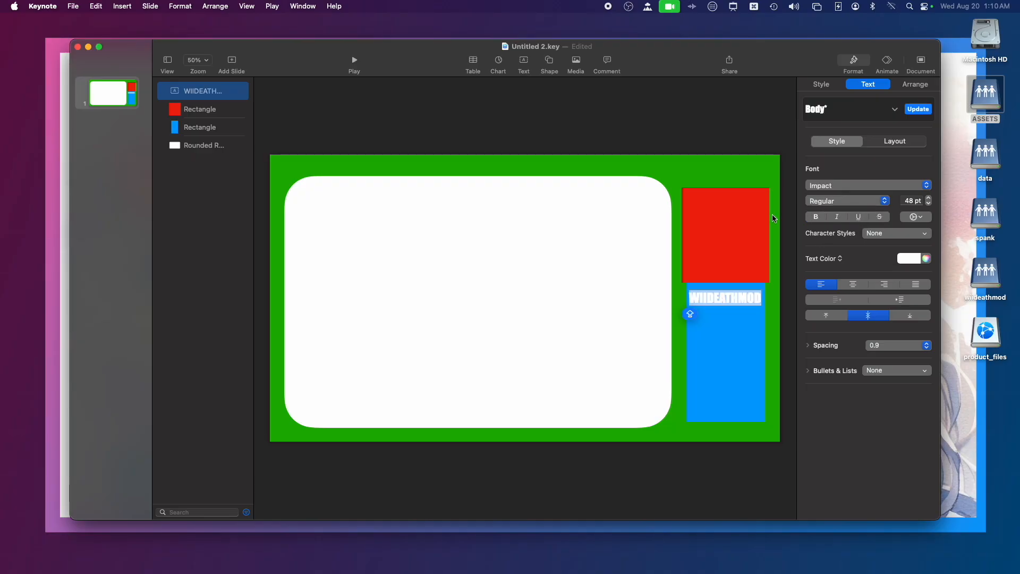
click(719, 328)
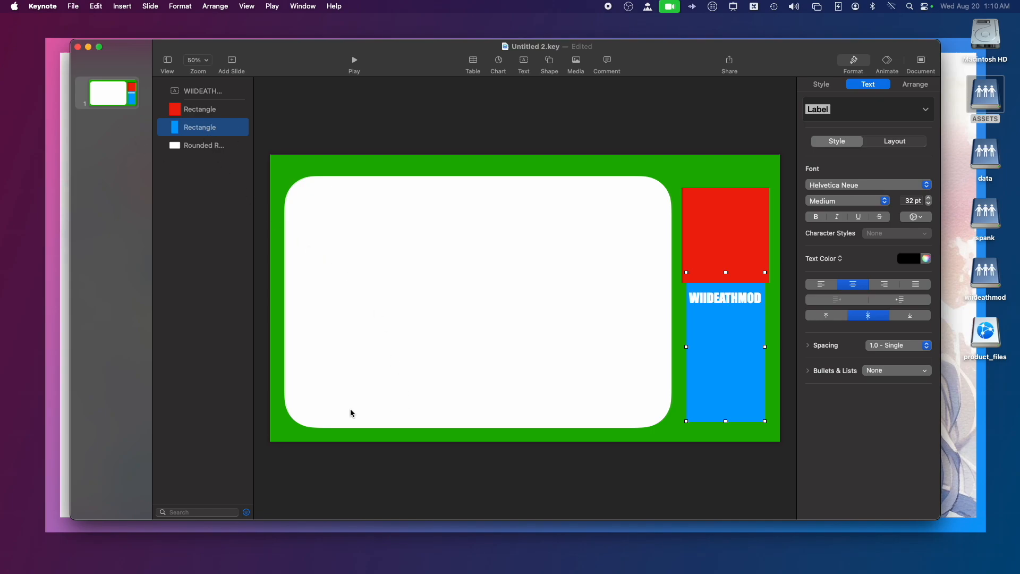
Step: Undo the WIIDEATHMOD formatting, the text box and the green slide background
click(96, 5)
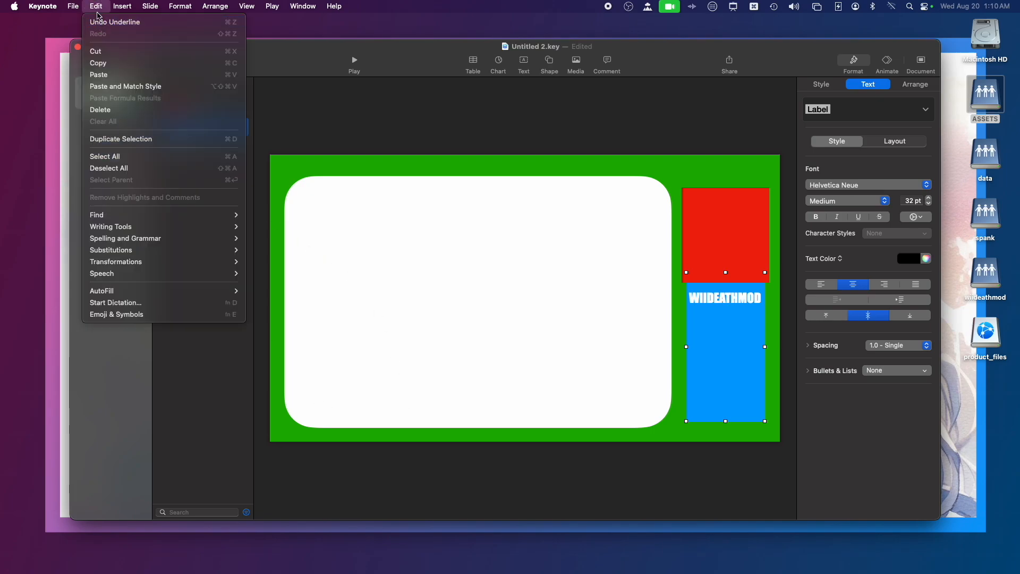
click(99, 21)
click(96, 6)
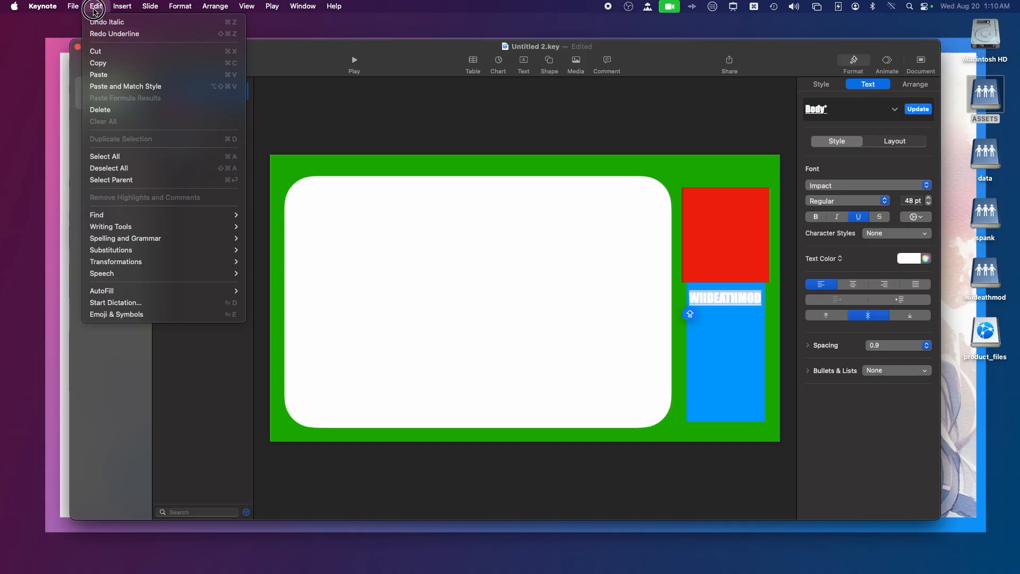
click(96, 6)
click(96, 6)
click(93, 22)
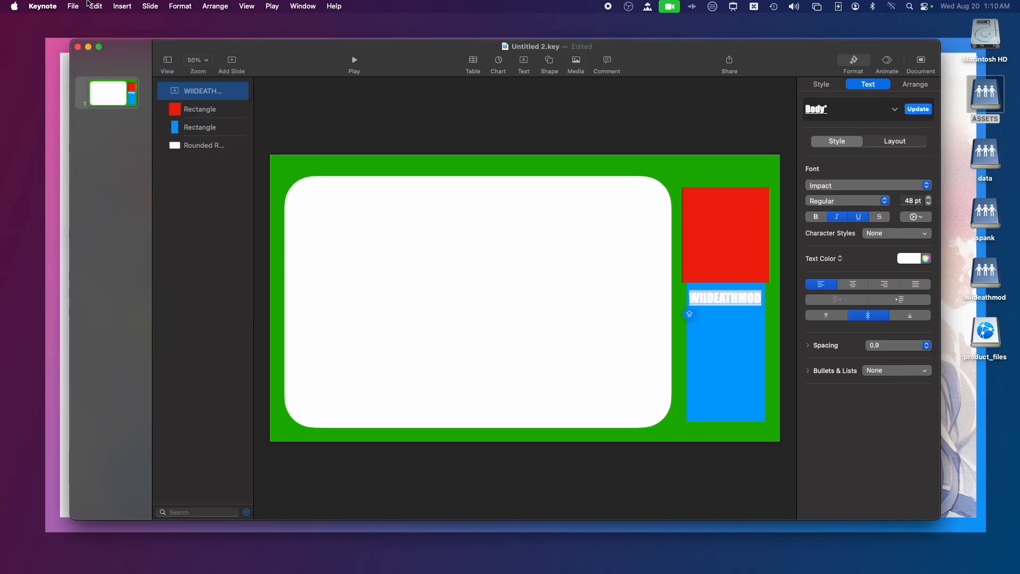
key(super+z)
key(super+z)
key(super+z)
key(super+z)
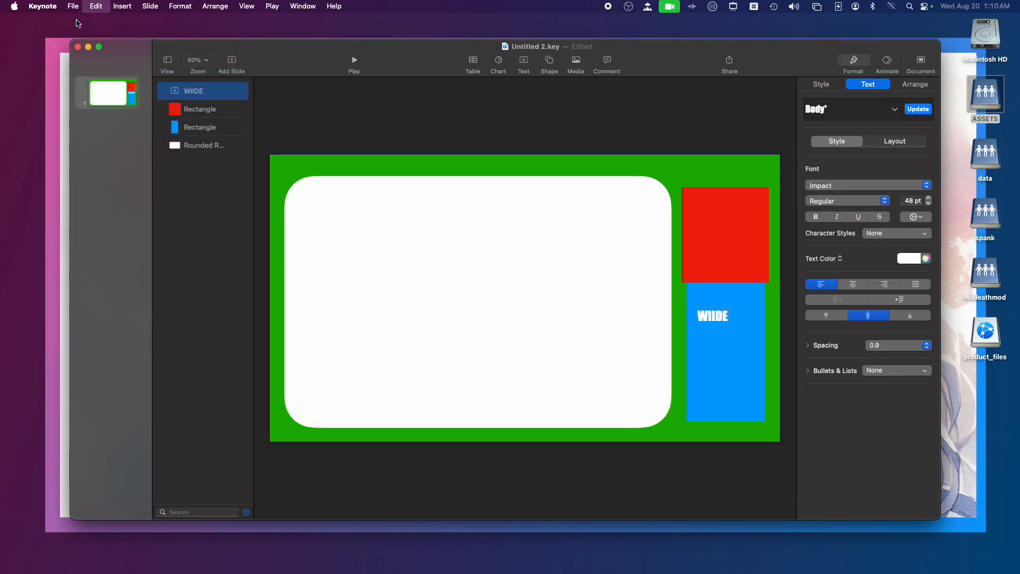
key(super+z)
key(super+z)
key(super+z)
key(super+z)
key(super+z)
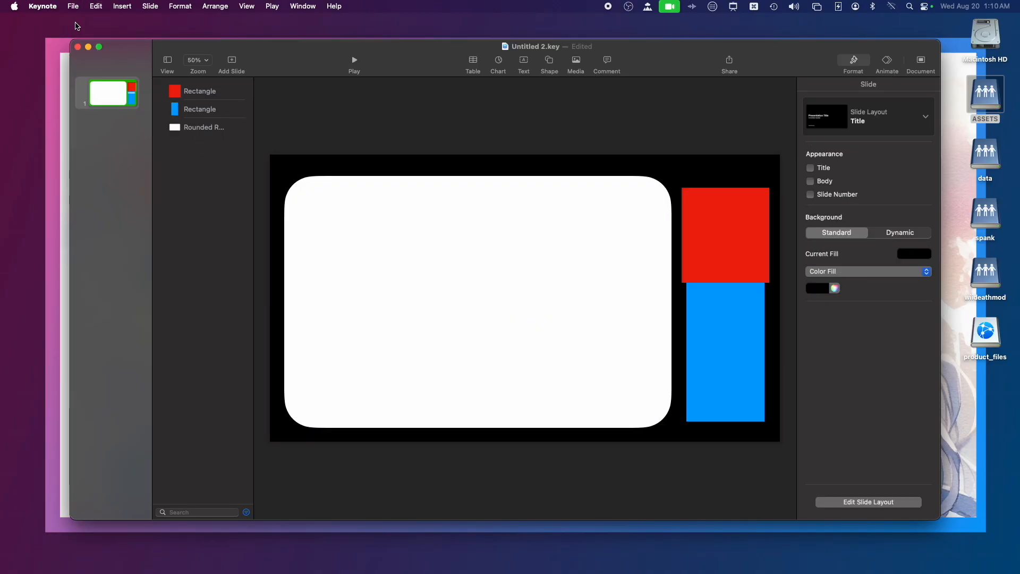
Step: Undo the blue and red rectangles beside the large white rounded rectangle
key(super+z)
key(super+z)
key(super+z)
key(super+z)
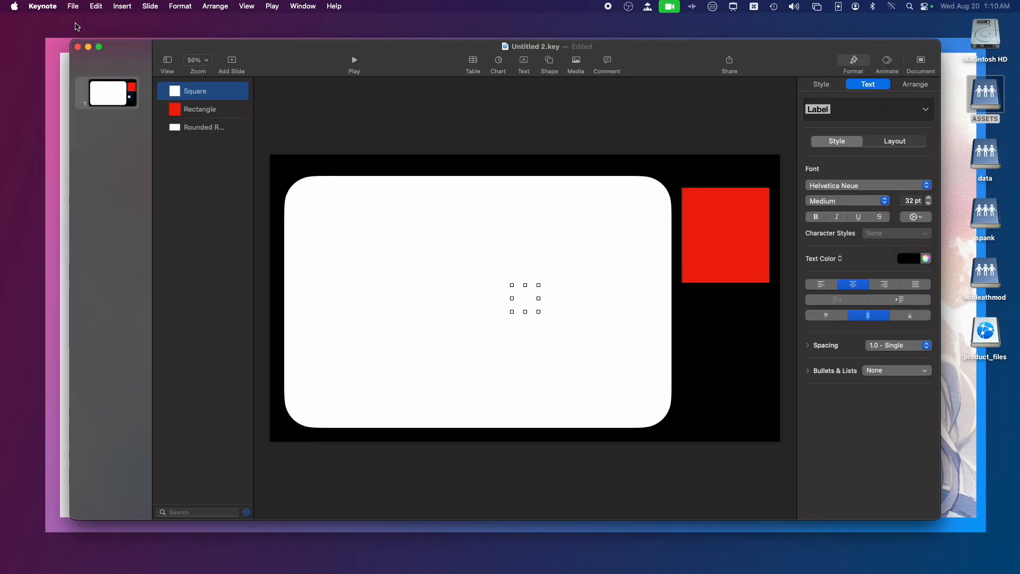
key(super+z)
key(super+z)
key(super+z)
key(super+z)
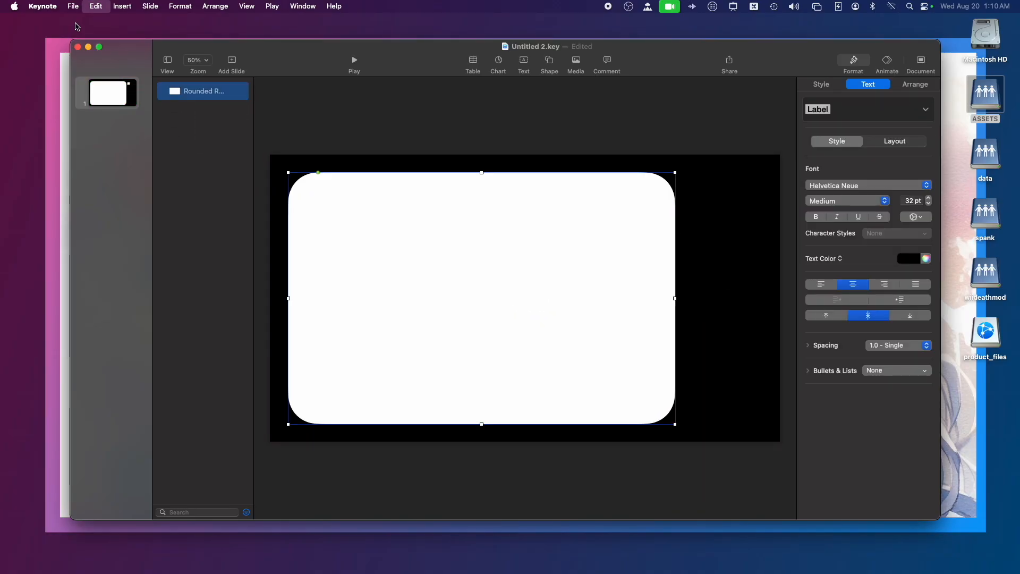
Step: Undo the edits further back, past the rounded rectangle and the red fill, to the two plain white rectangles
key(shift+super+z)
key(shift+super+z)
key(shift+super+z)
key(shift+super+z)
key(shift+super+z)
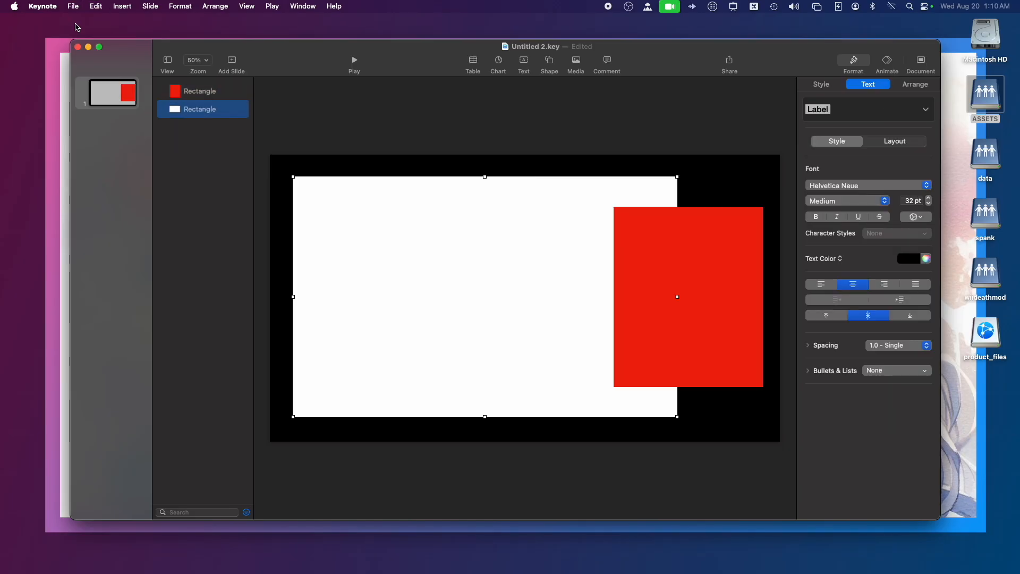
key(super+z)
key(super+z)
key(super+z)
key(super+z)
key(super+z)
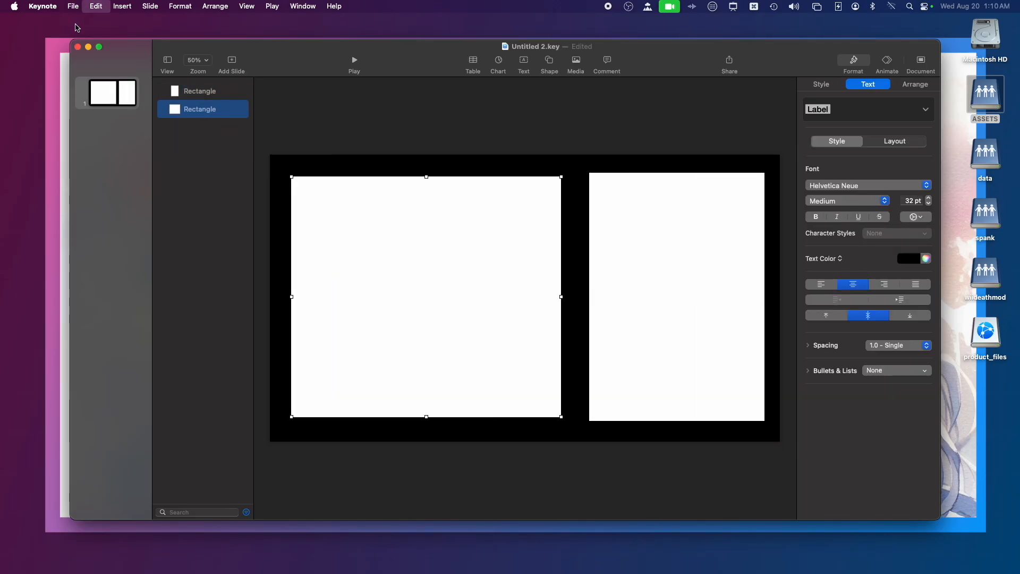
Step: Undo the remaining rectangle edits back to the two slides holding the right cam and left cam movies
key(super+z)
key(super+z)
key(super+z)
key(super+z)
key(super+z)
key(super+z)
key(super+z)
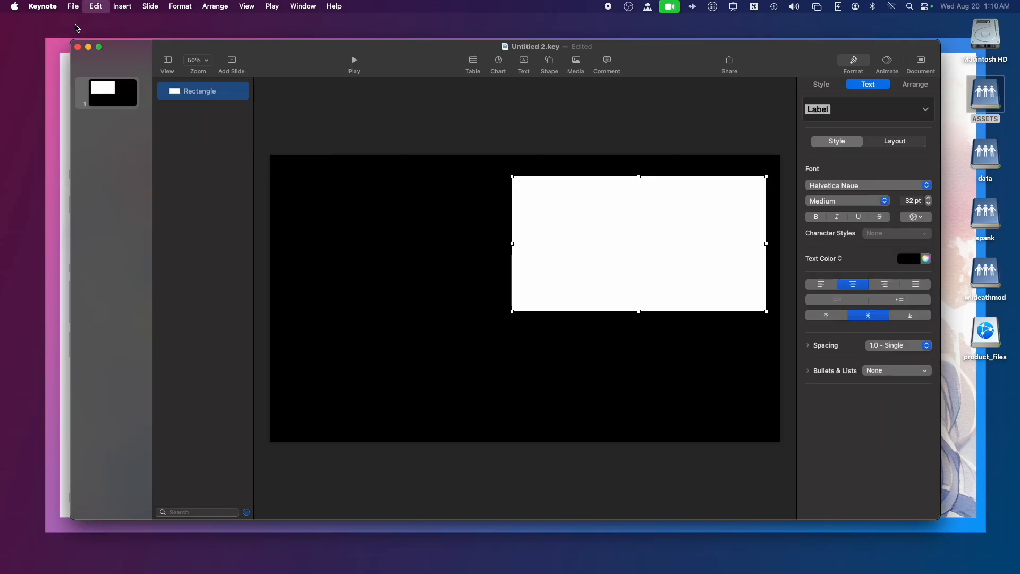
key(super+z)
key(super+z)
key(super+z)
key(super+z)
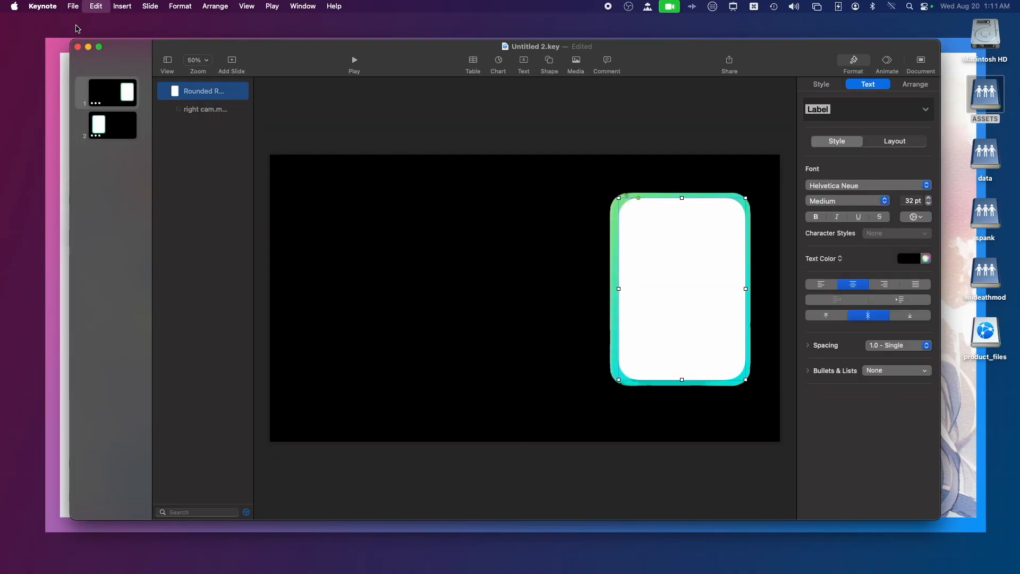
key(super+z)
key(super+z)
key(super+z)
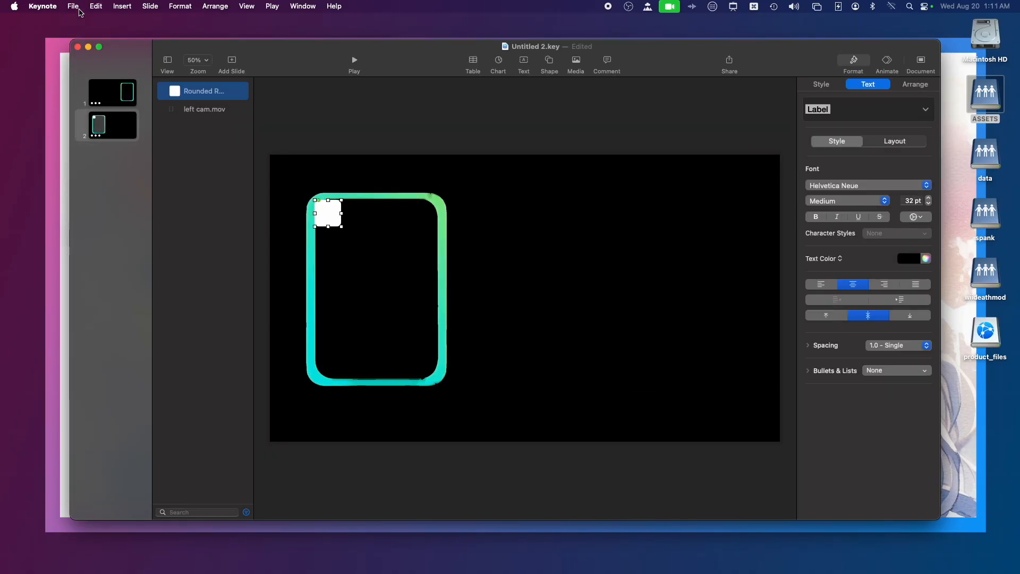
Step: Delete the right cam slide and the left cam slide from the presentation
click(128, 85)
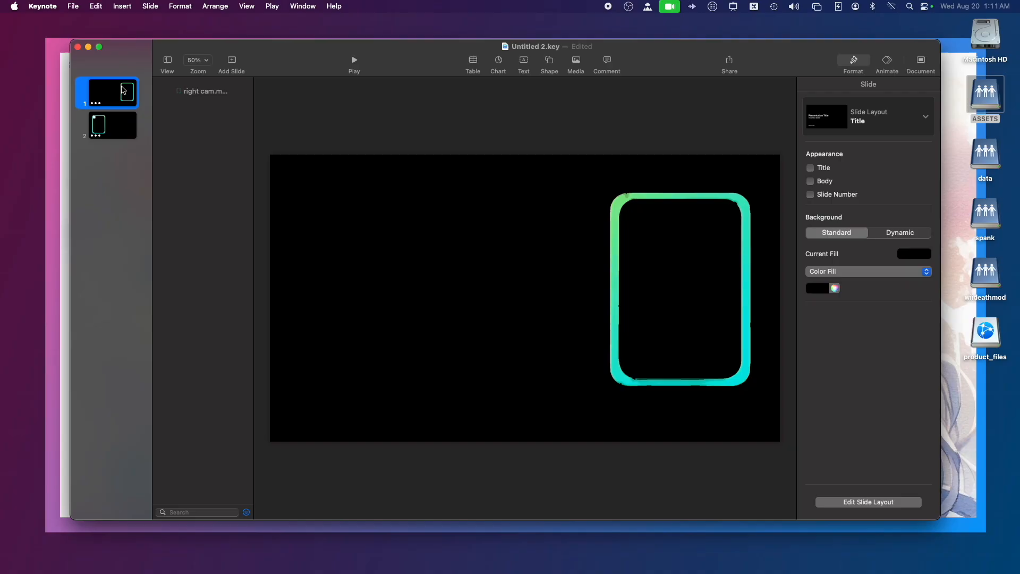
right_click(115, 89)
click(135, 190)
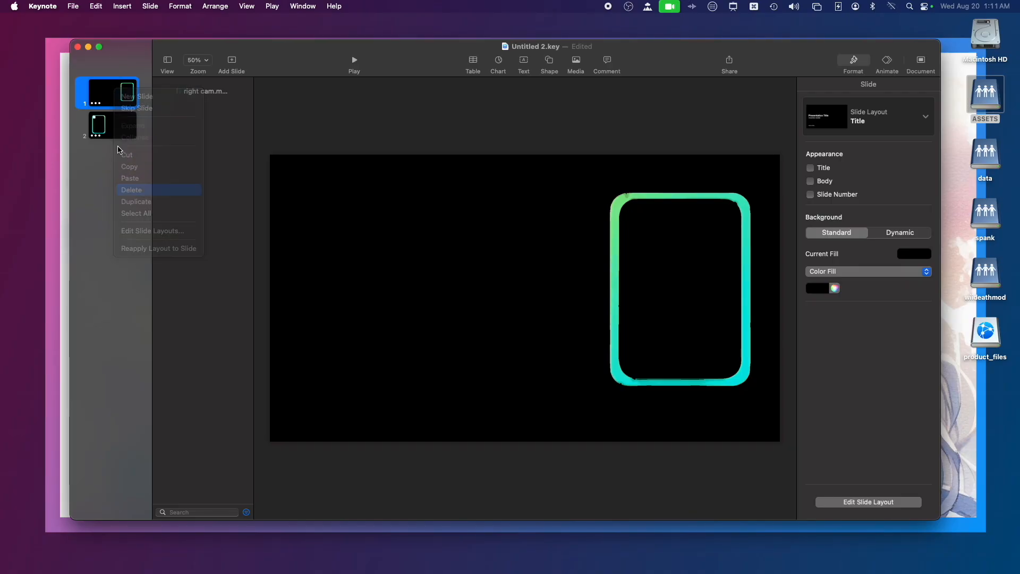
right_click(116, 100)
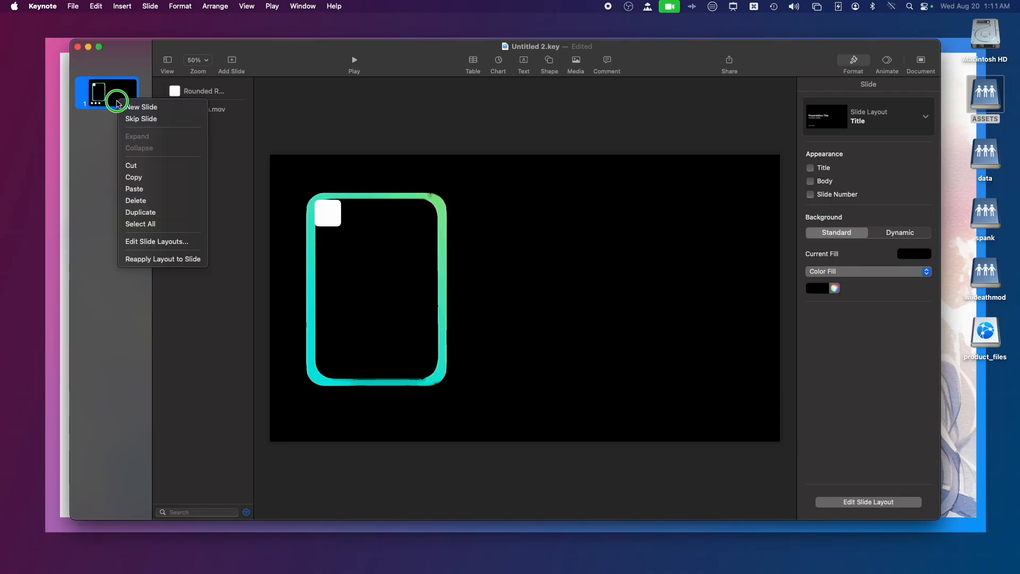
click(139, 200)
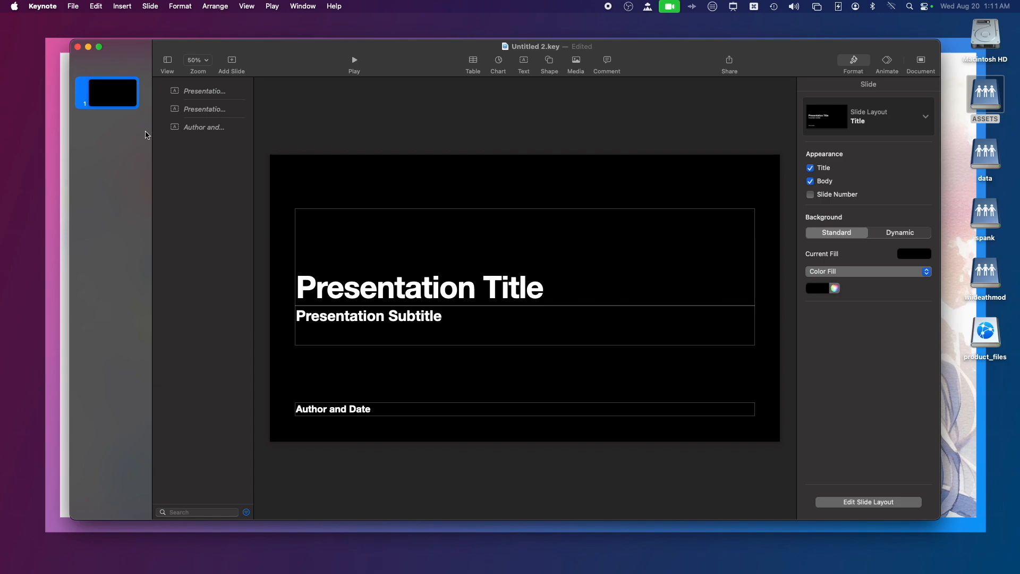
Step: Delete the title, subtitle and author placeholders from the remaining slide and minimize the presentation window
drag(288, 182, 445, 444)
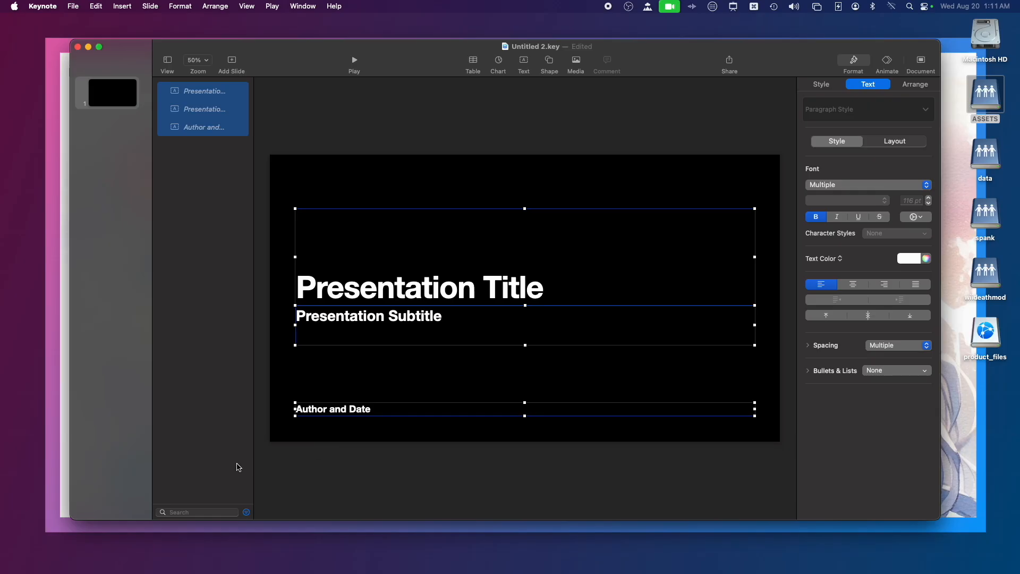
key(BackSpace)
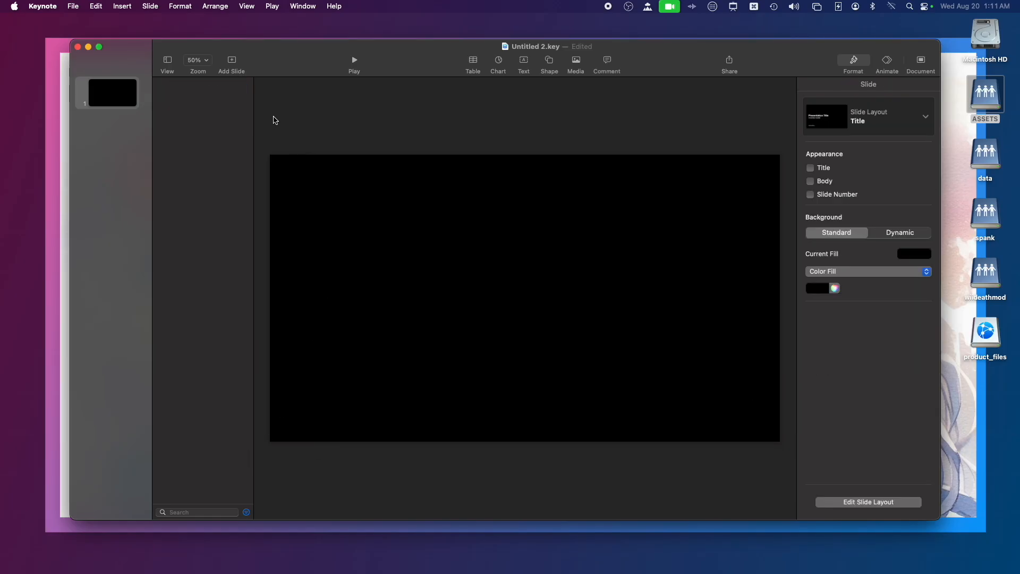
click(88, 47)
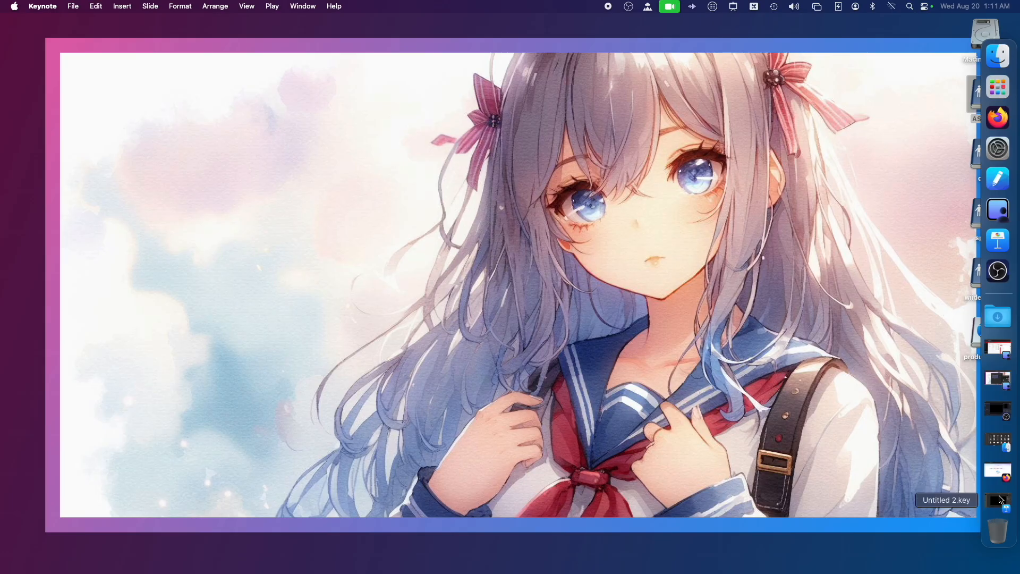
Step: Switch to Firefox and view the Canva home page with its template search
click(999, 469)
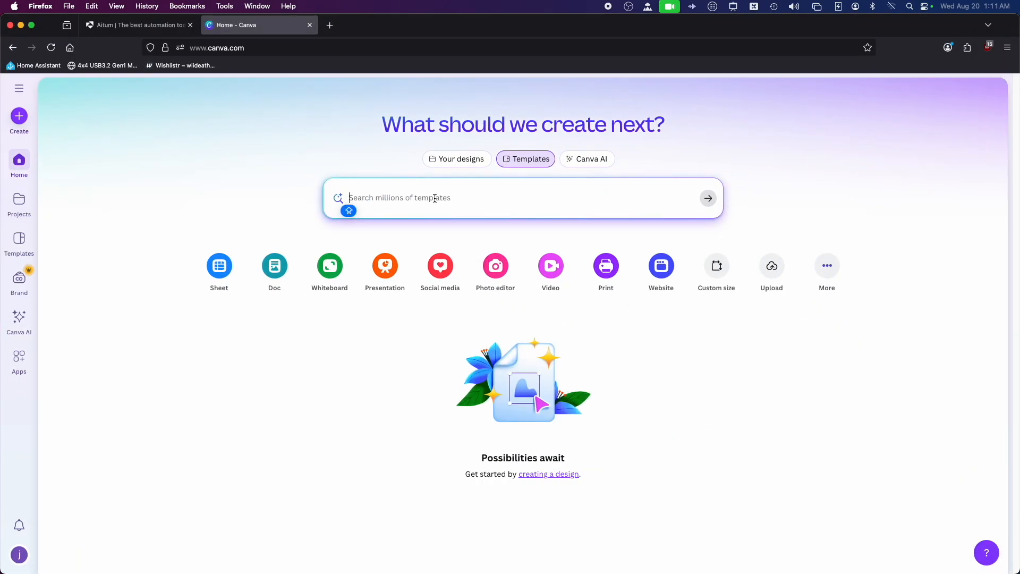
click(414, 196)
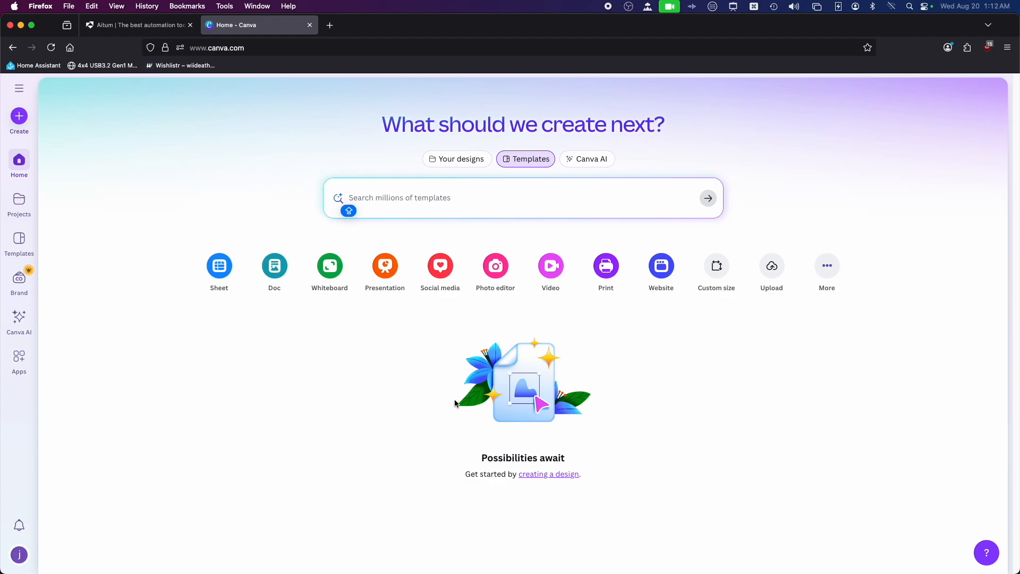
mouse_move(997, 124)
click(997, 91)
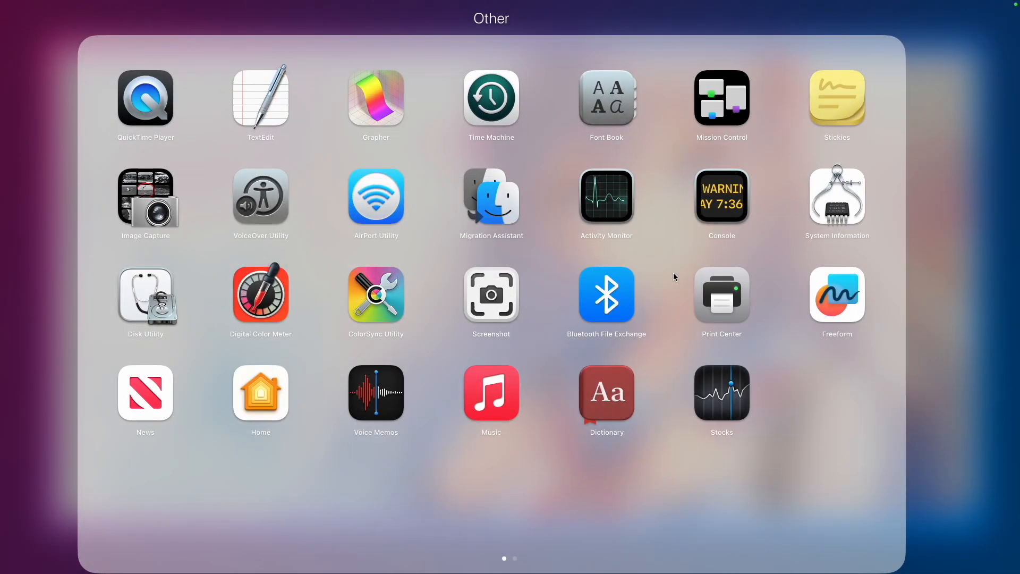
click(938, 397)
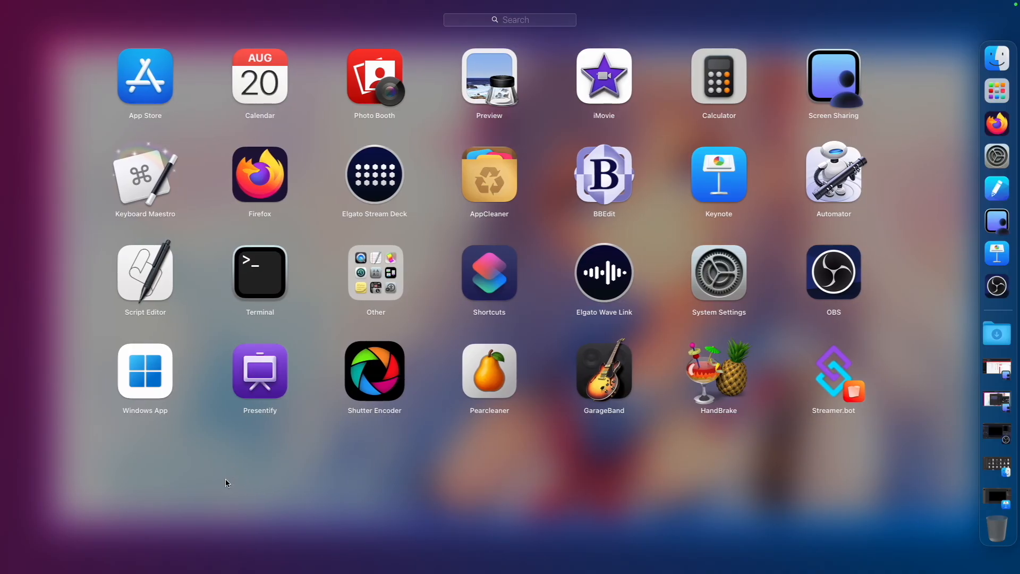
click(279, 497)
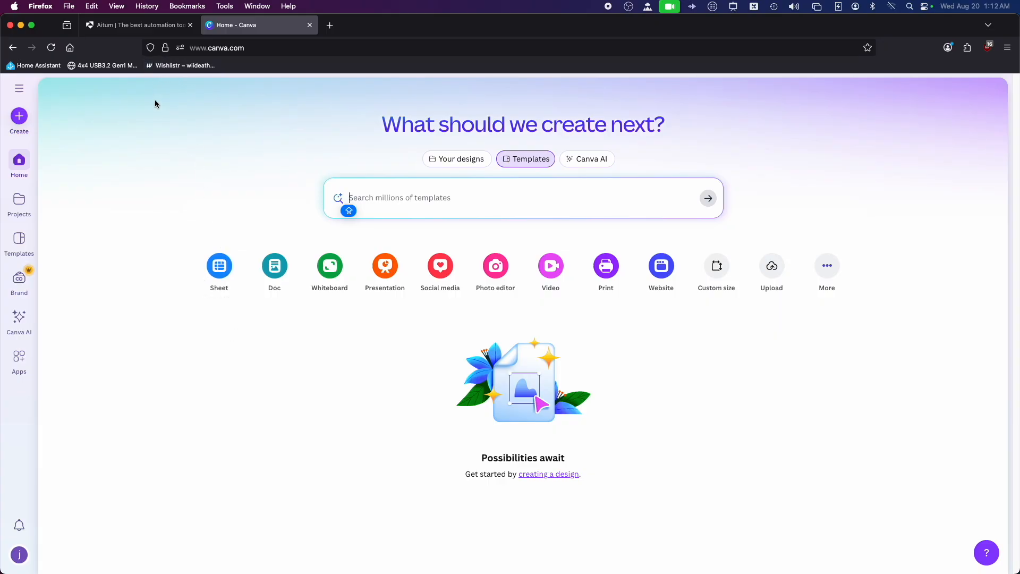
Step: Open the Vertical plugin's product page on the Aitum website, and minimize the browser after viewing it
mouse_move(131, 31)
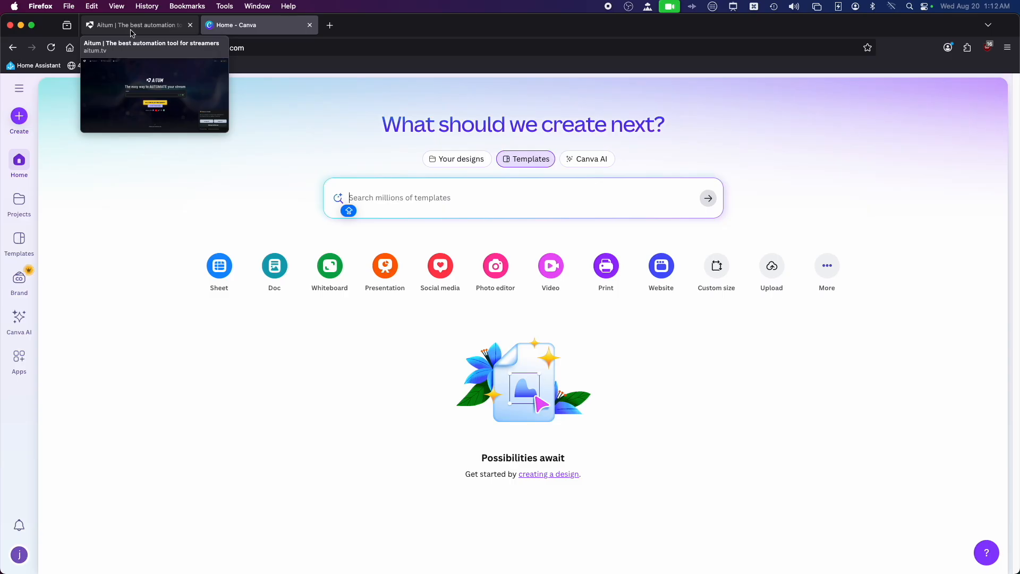
click(130, 30)
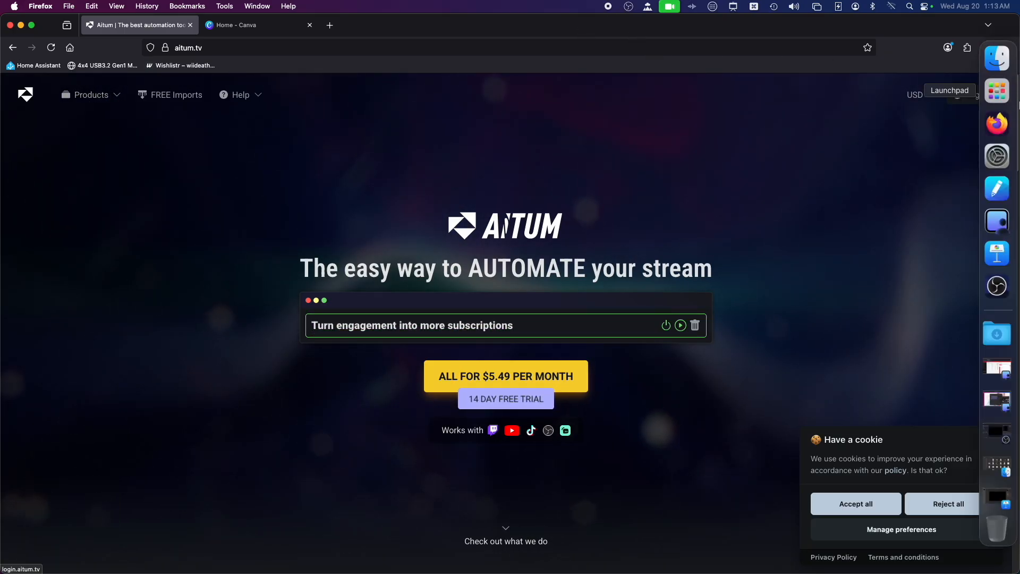
click(996, 91)
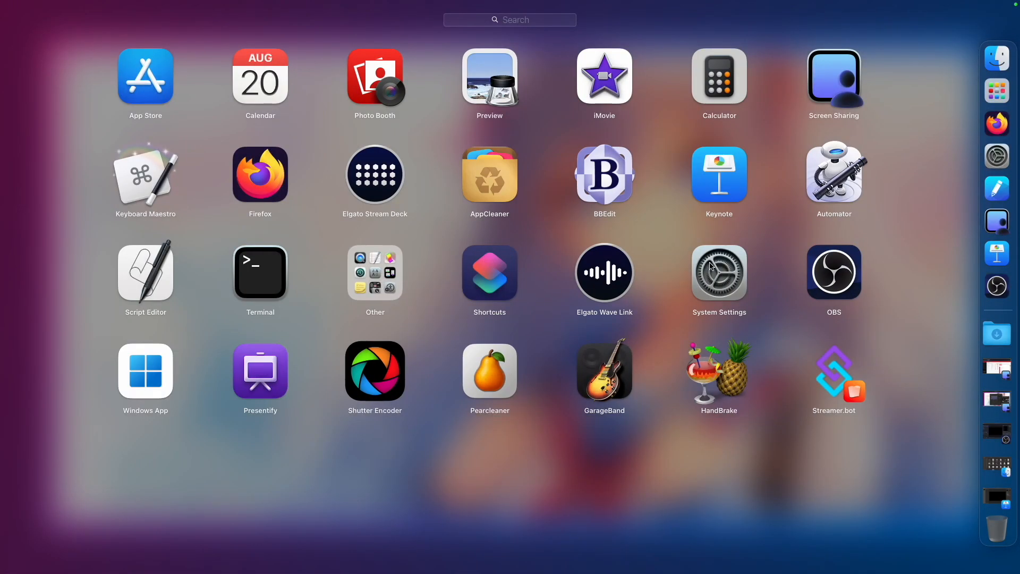
click(551, 481)
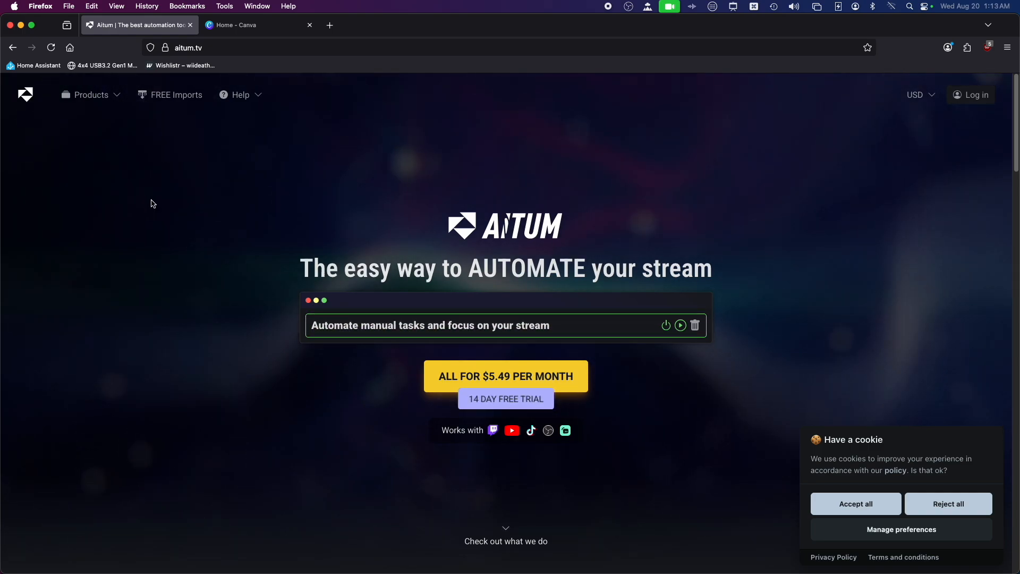
click(106, 101)
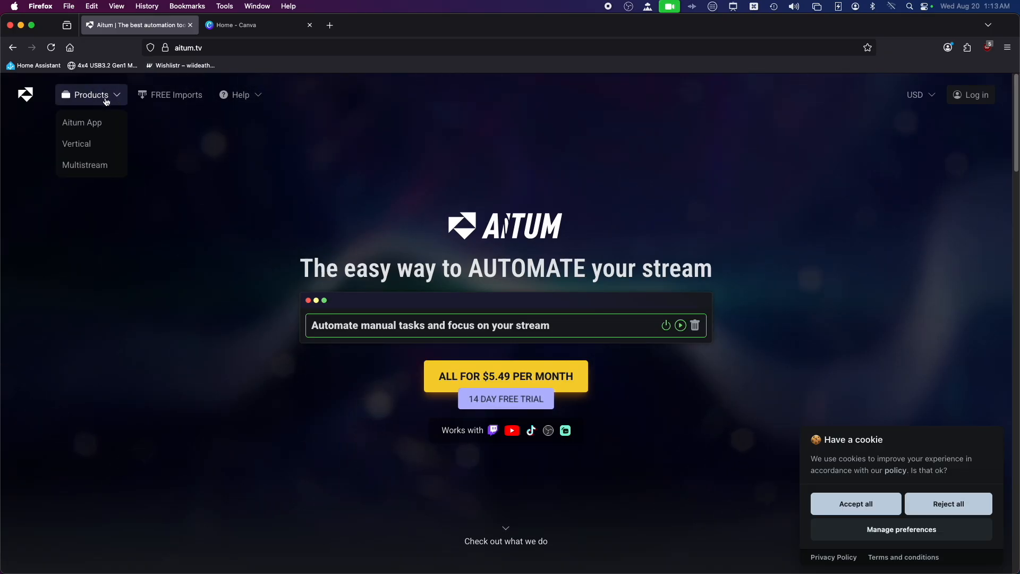
click(98, 144)
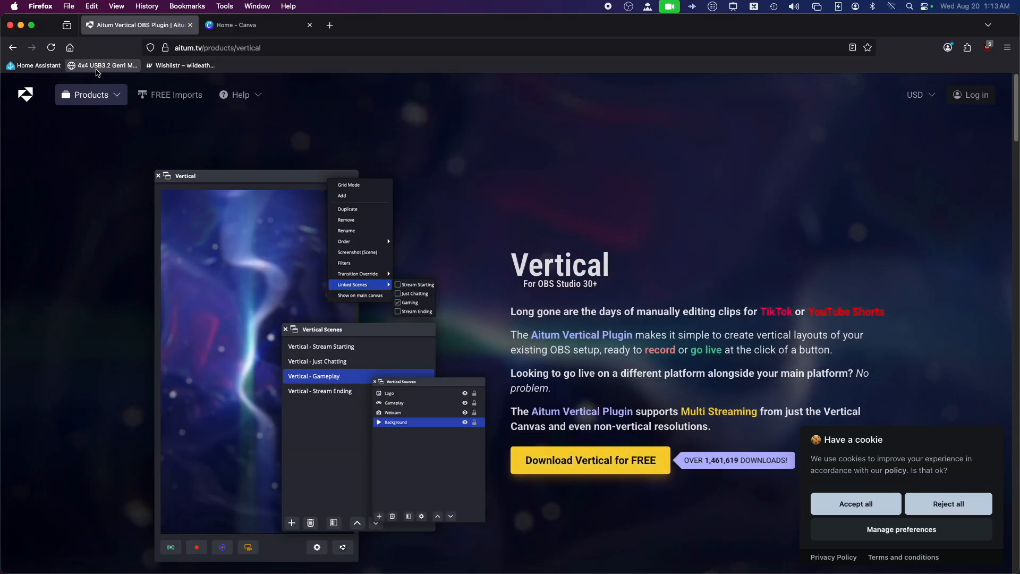
click(21, 25)
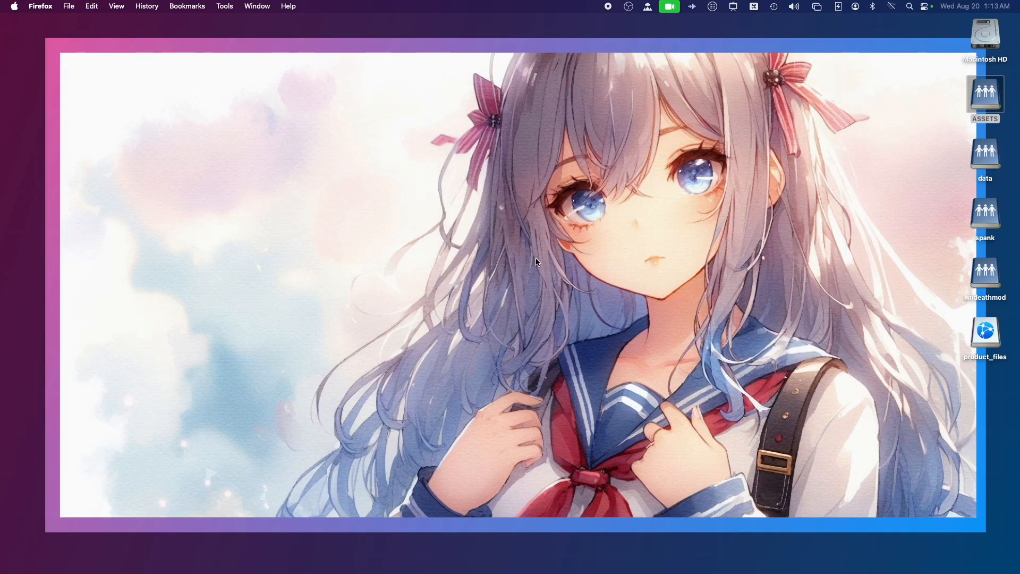
Step: Switch to OBS and reset its UI to the default dock layout
mouse_move(1016, 473)
click(994, 414)
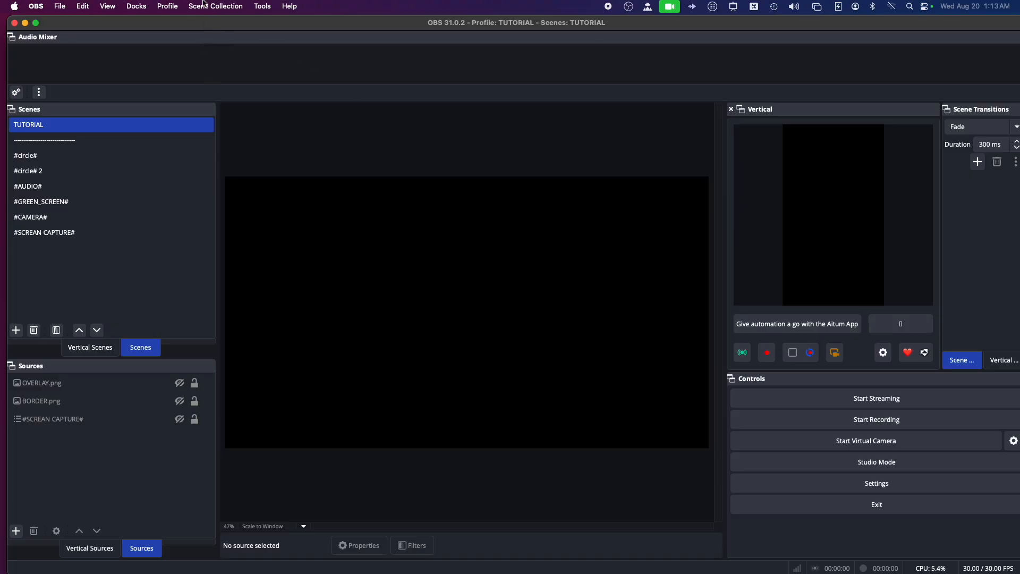
click(136, 7)
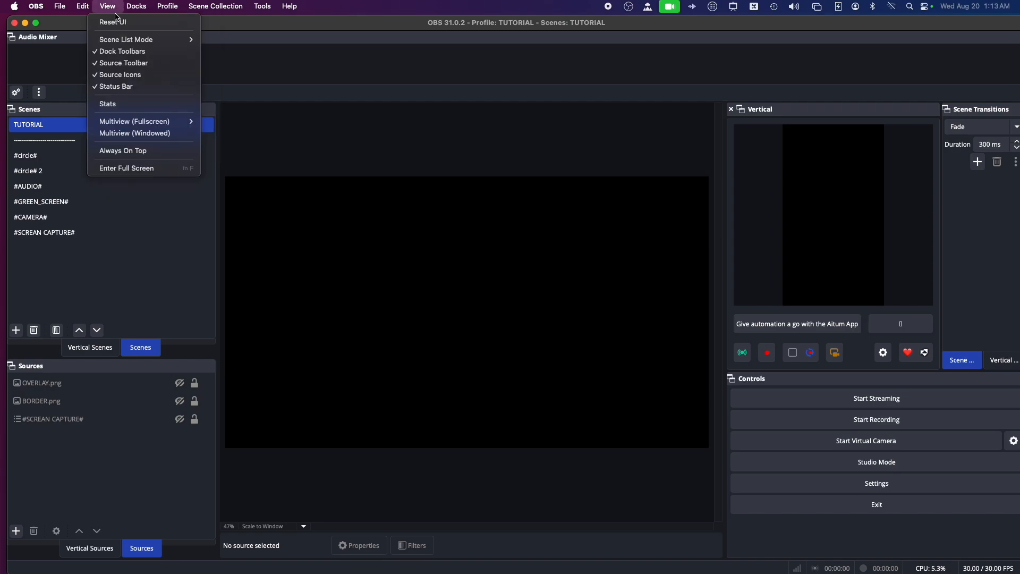
click(116, 20)
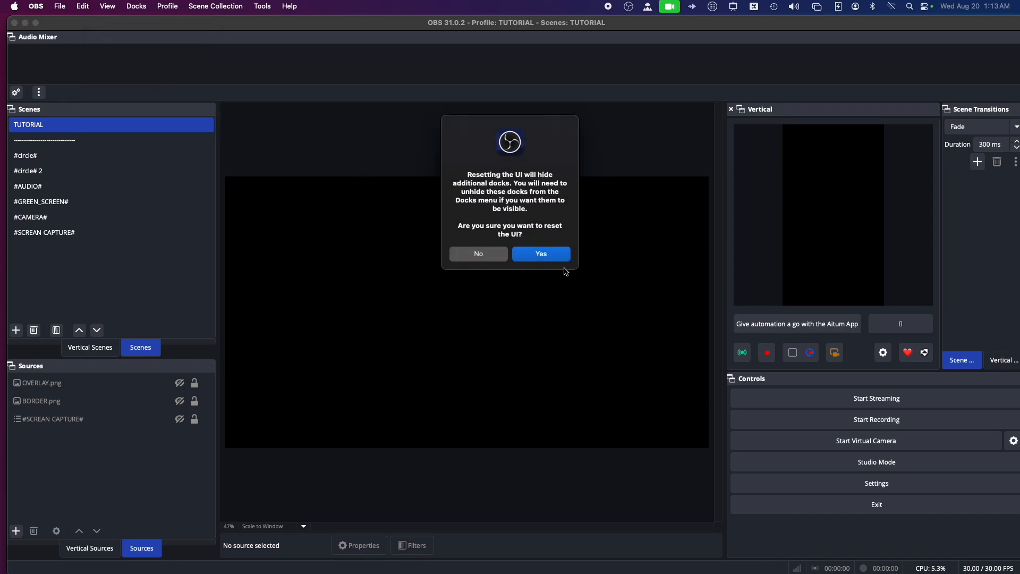
click(535, 263)
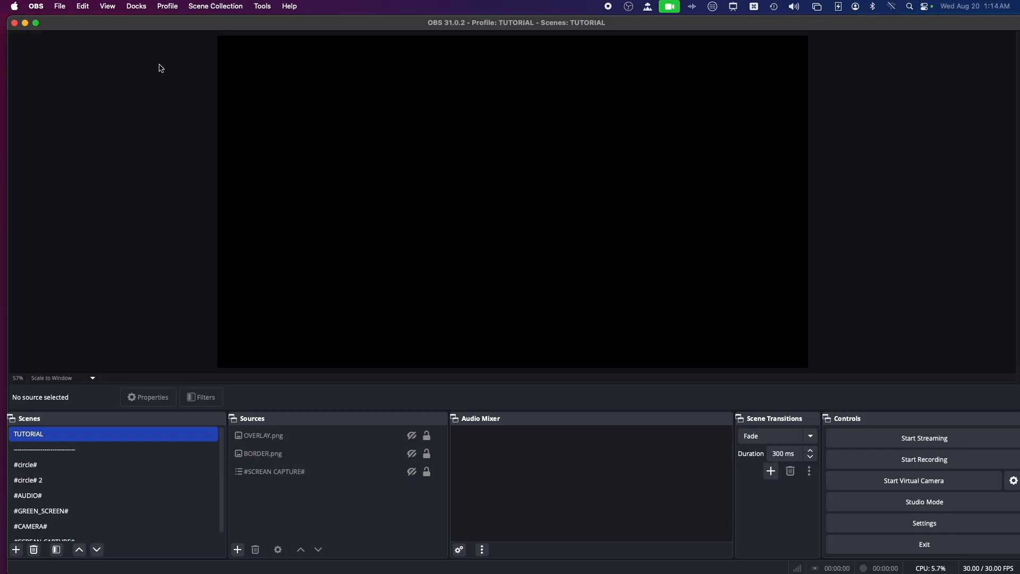
Step: Show the Vertical Scenes, Vertical Sources, Vertical Scene Transitions and Vertical docks
click(136, 6)
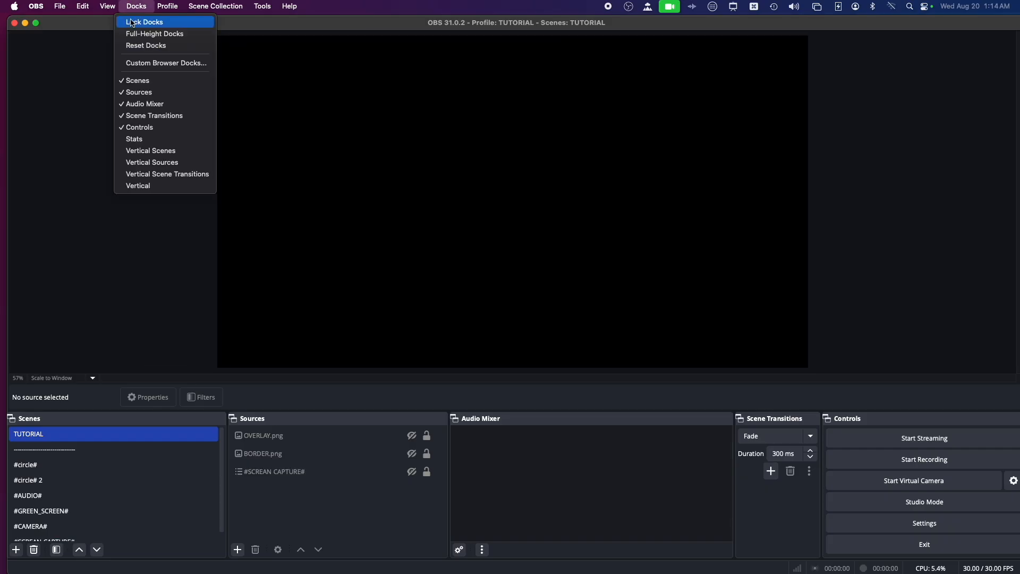
click(151, 152)
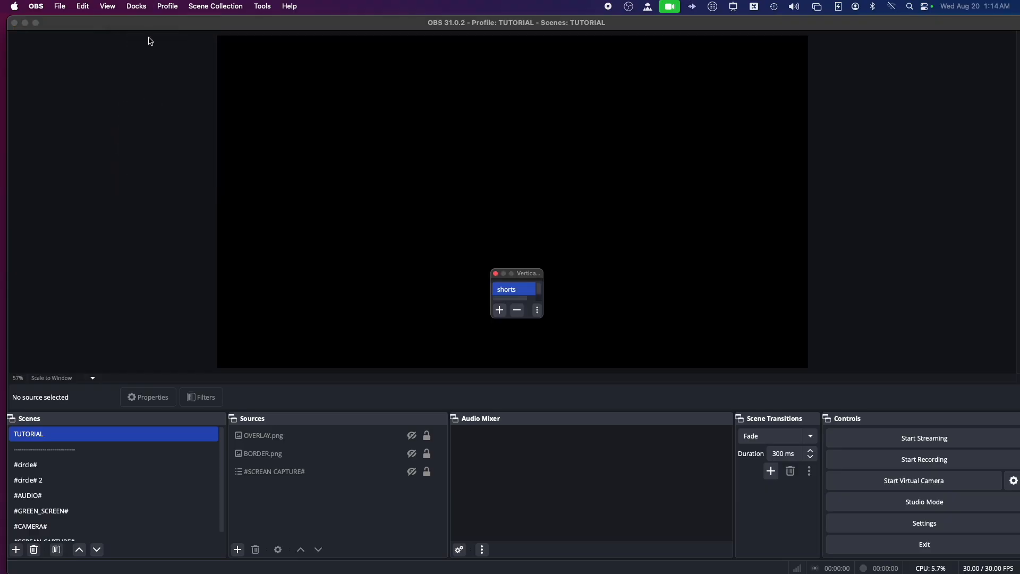
click(136, 7)
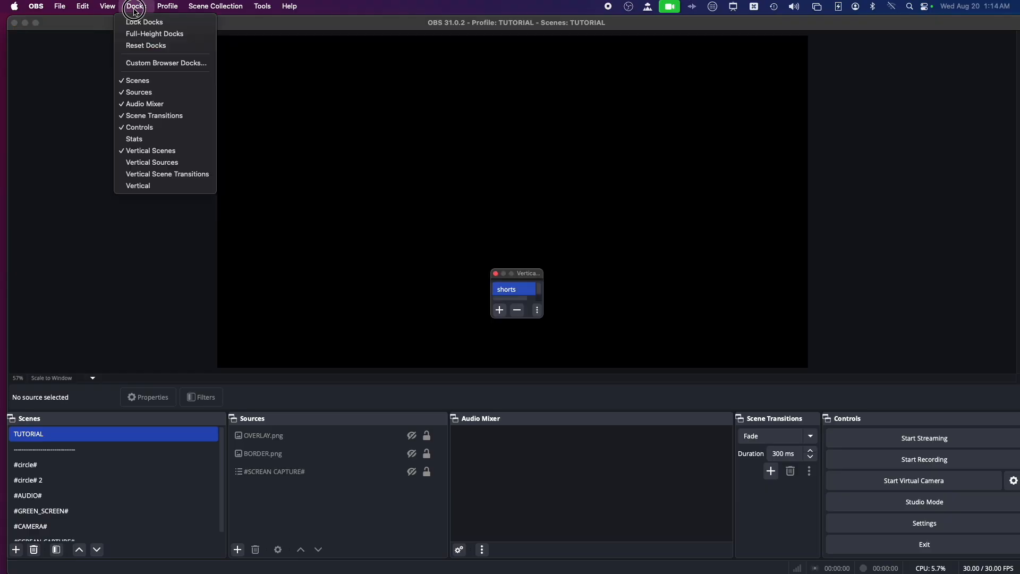
click(154, 162)
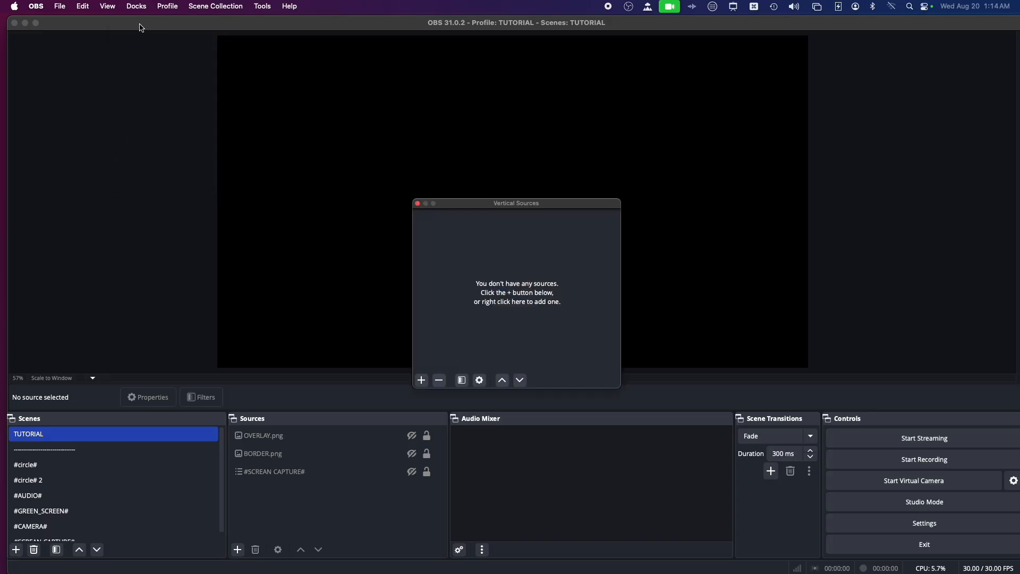
click(127, 8)
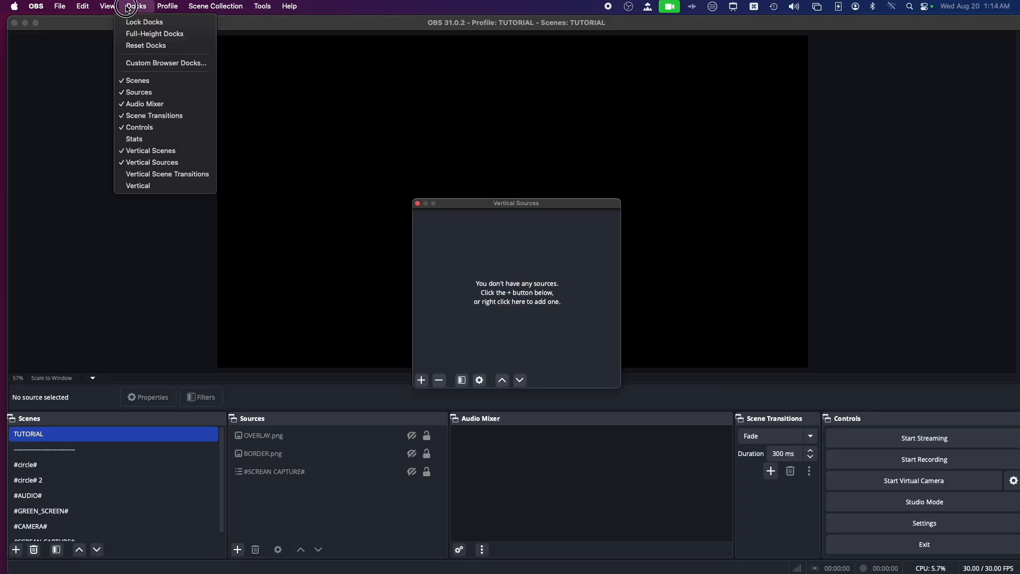
click(160, 172)
click(136, 6)
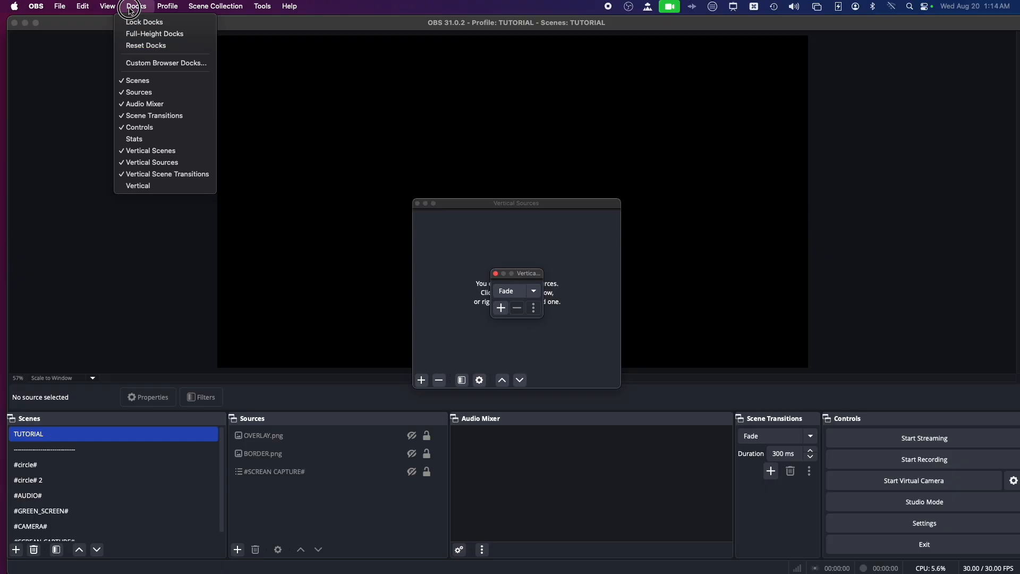
click(162, 186)
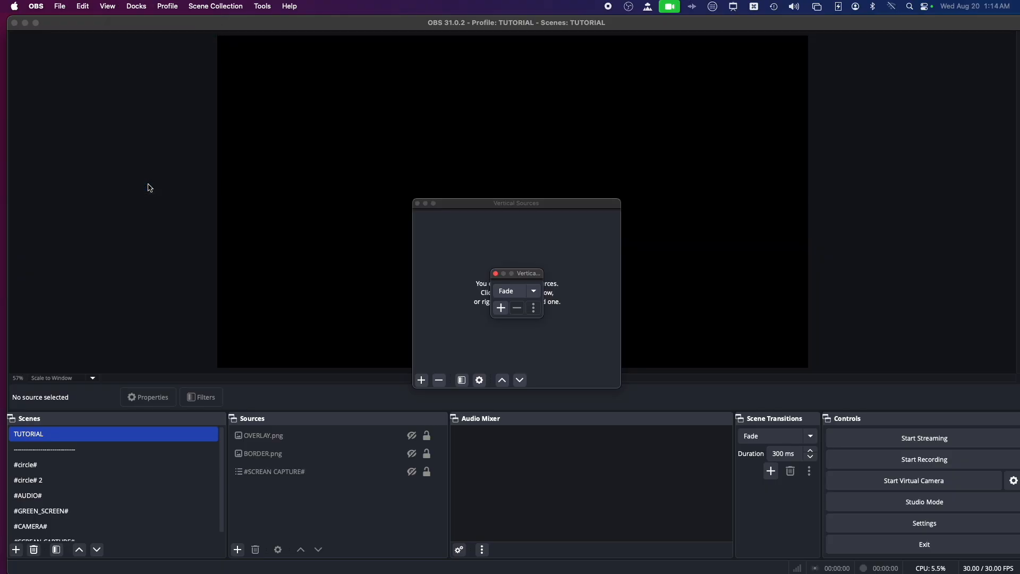
Step: Spread out the floating Vertical, Vertical Sources and Vertical Scene Transitions docks so they no longer overlap Vertical Scenes
drag(464, 163, 635, 131)
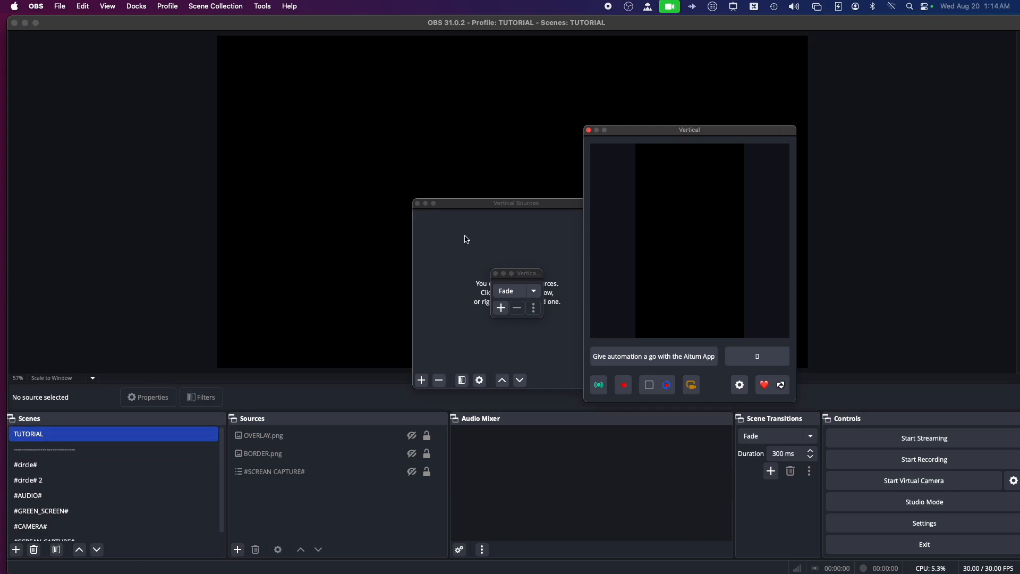
drag(461, 208, 864, 232)
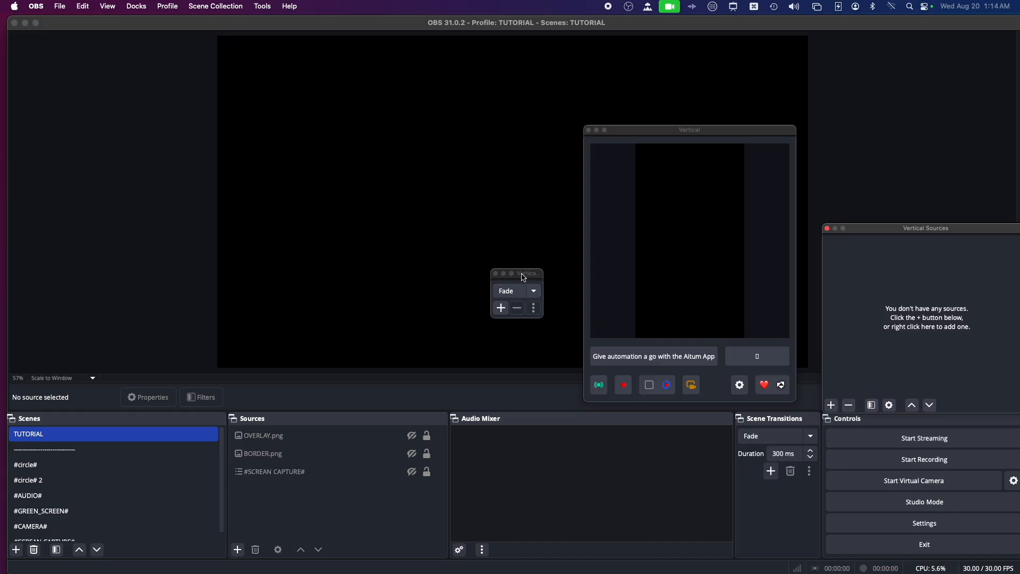
drag(524, 277, 868, 169)
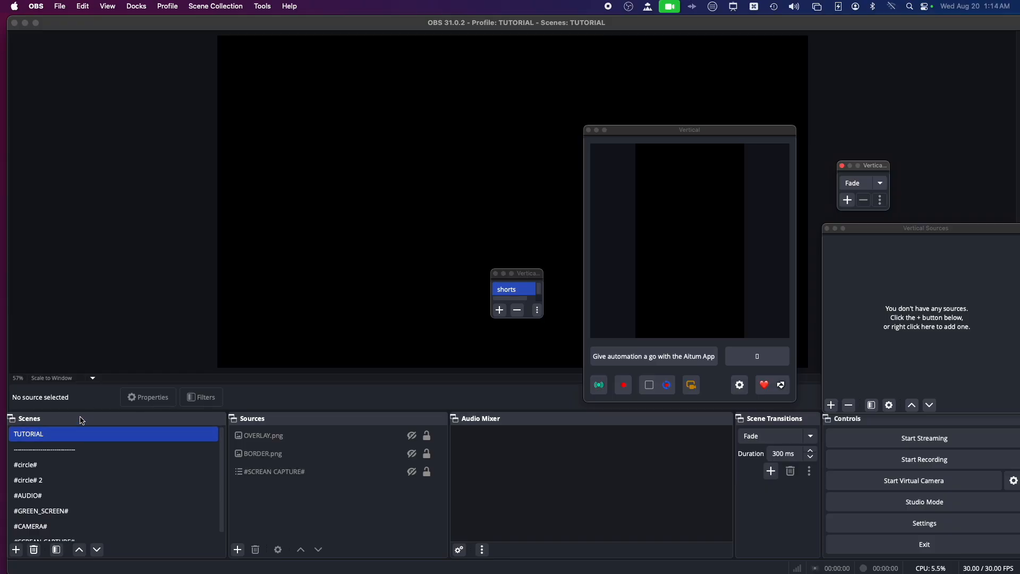
Step: Dock the Scenes panel along the left side of the preview and place the Sources panel directly beneath it
drag(83, 421, 29, 308)
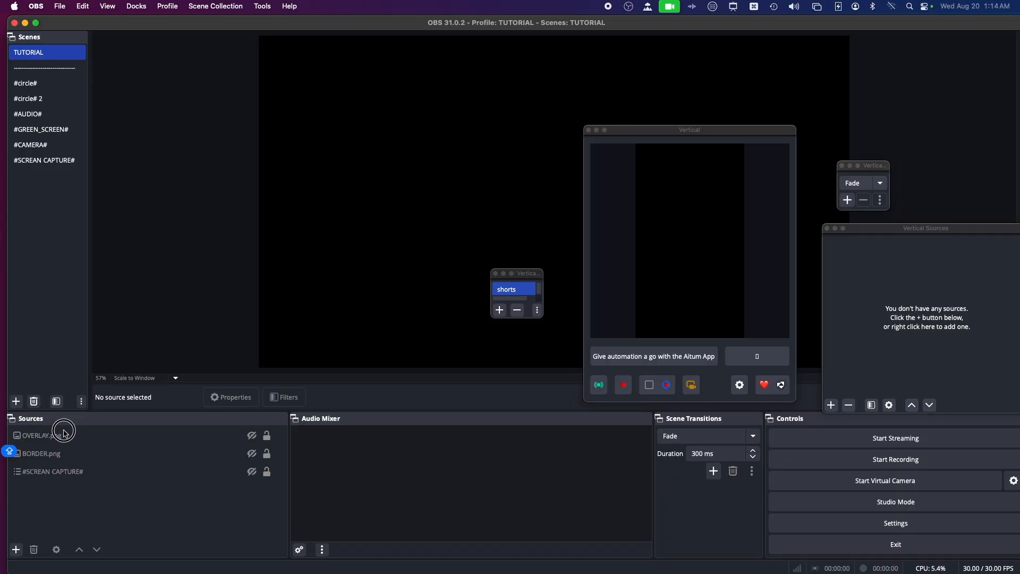
drag(90, 428, 44, 393)
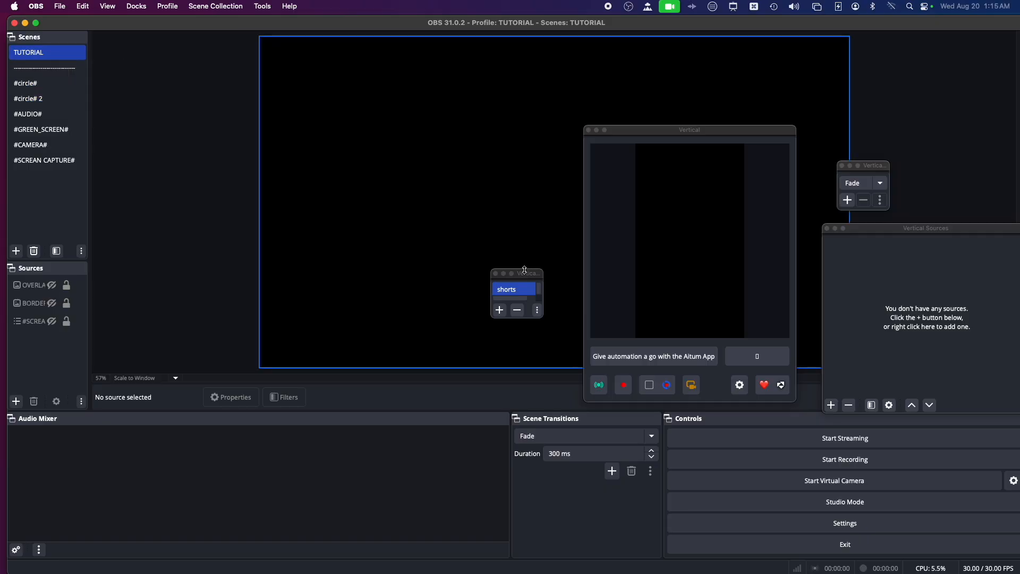
Step: Widen the floating Vertical Scenes dock, group it with the Scenes dock, and bring Scenes to the front
drag(546, 301, 592, 323)
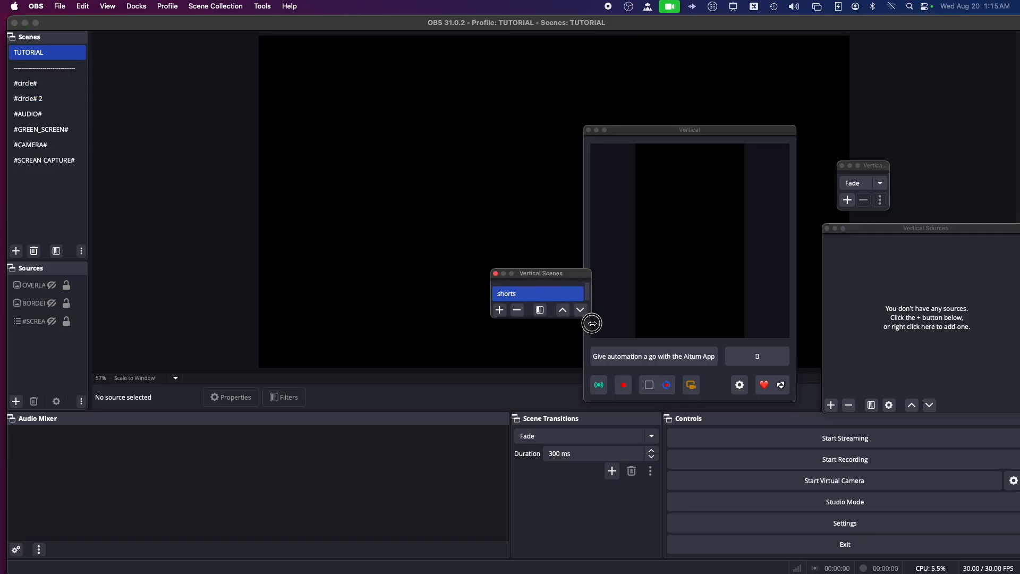
drag(560, 276, 58, 79)
click(67, 254)
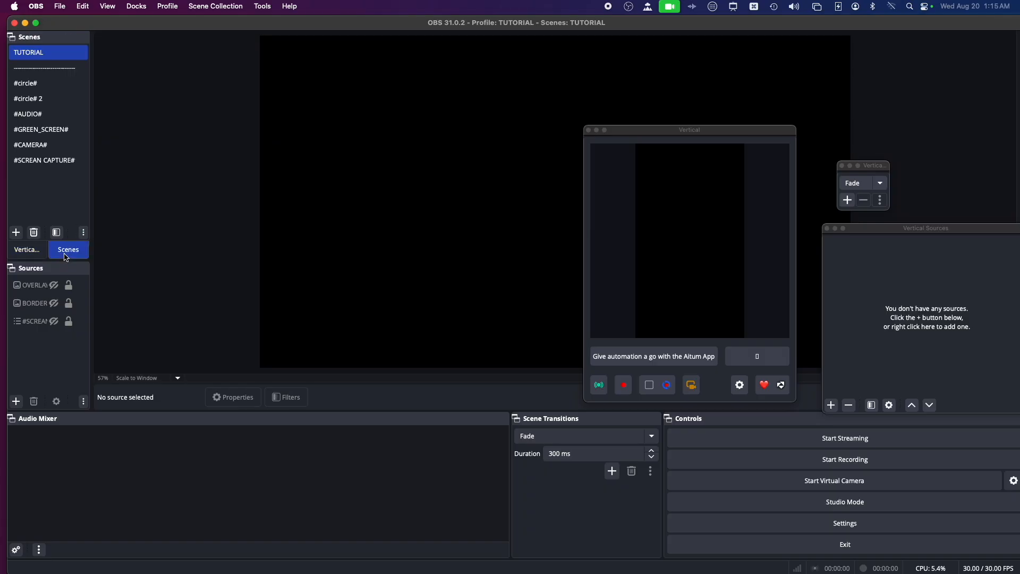
Step: Reorder the grouped docks so Scenes comes before Vertical Scenes, and display the Vertical Scenes list
click(37, 250)
drag(67, 254, 26, 250)
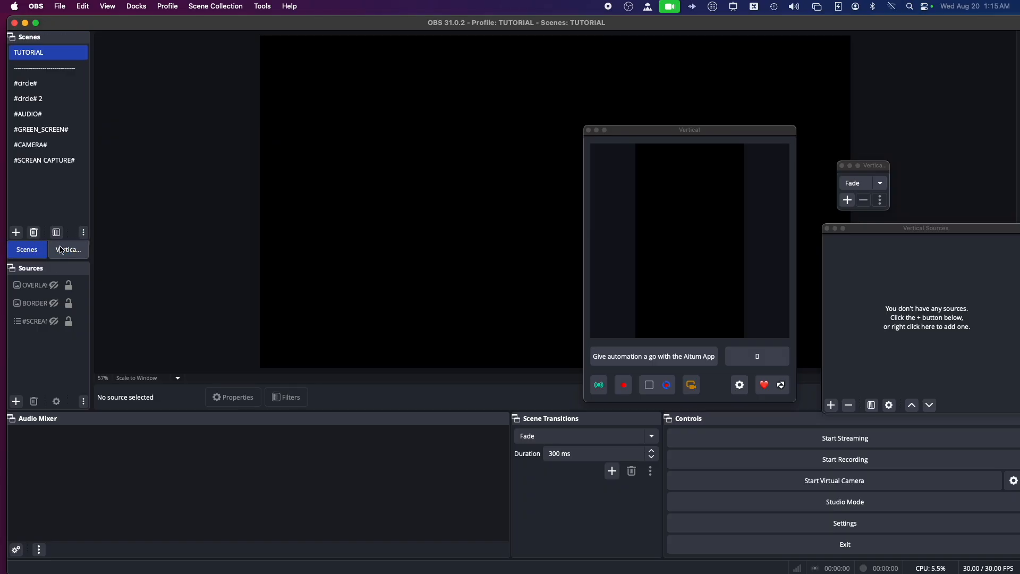
click(62, 251)
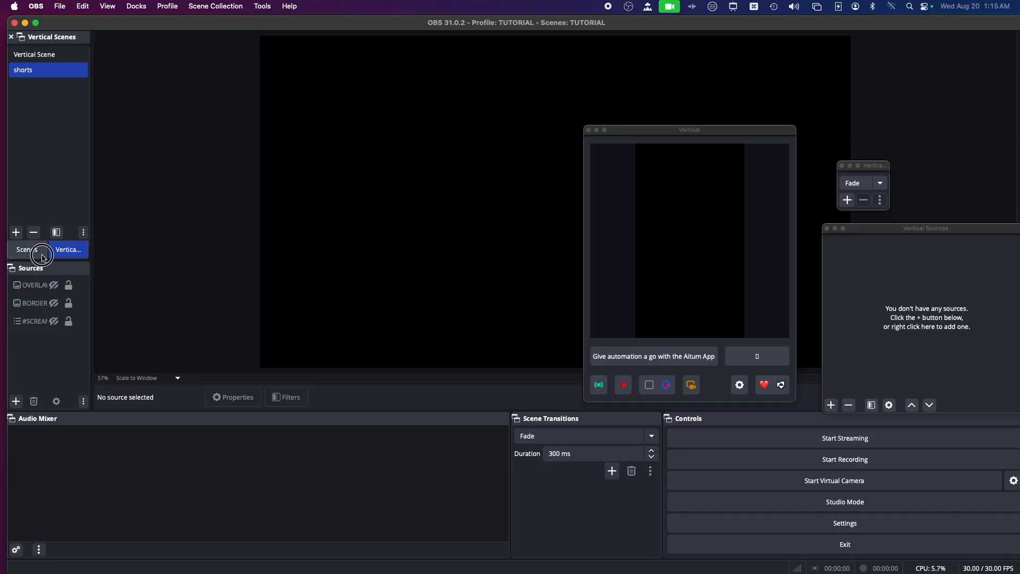
Step: Group the floating Vertical Sources dock with the Sources dock and order Sources before Vertical Sources
click(41, 254)
click(67, 252)
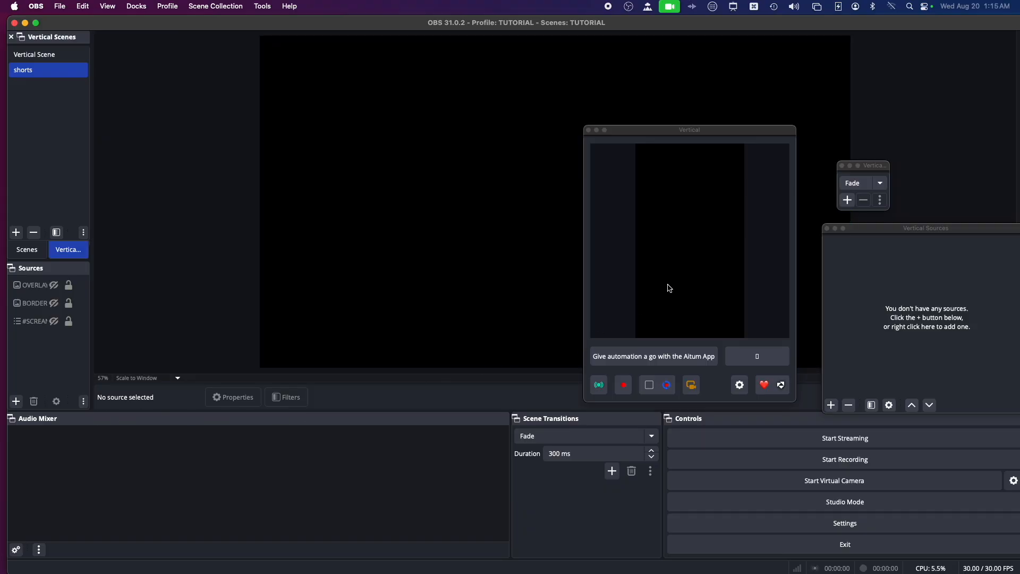
drag(923, 232, 48, 316)
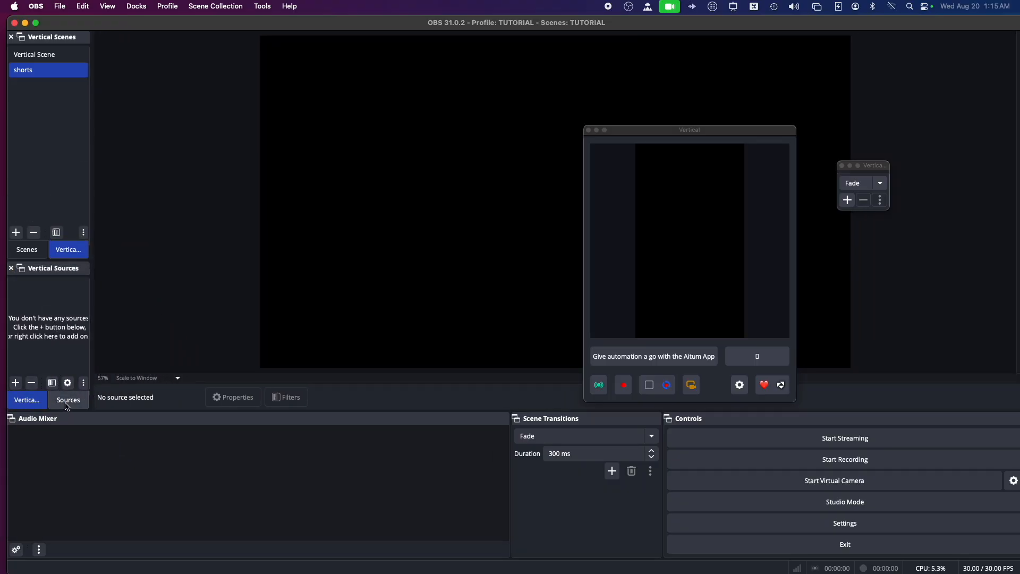
drag(66, 407, 30, 410)
Step: Switch through the grouped scene and source docks, ending with Vertical Scenes and Sources in front
click(30, 250)
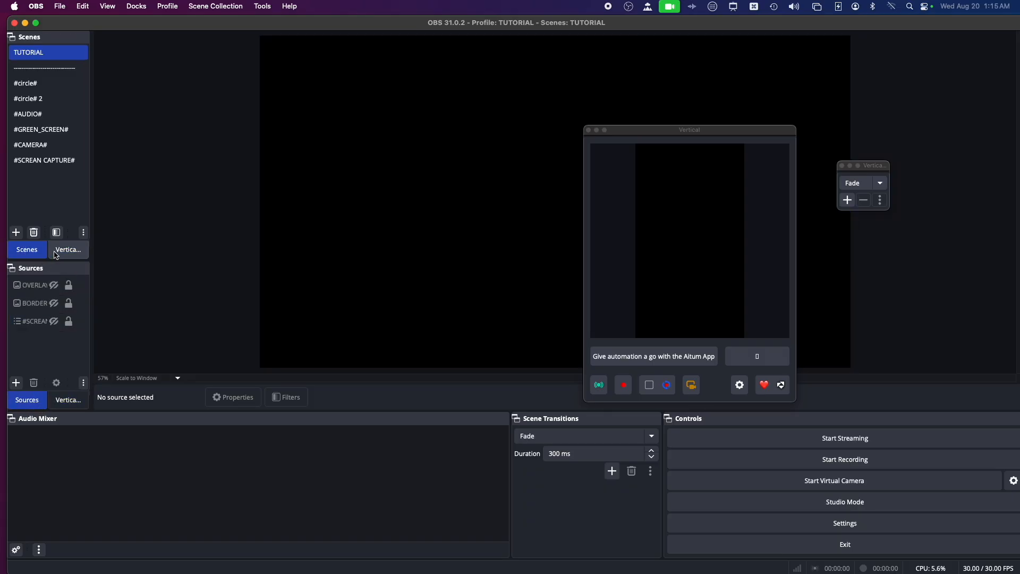
click(58, 252)
click(59, 400)
click(27, 401)
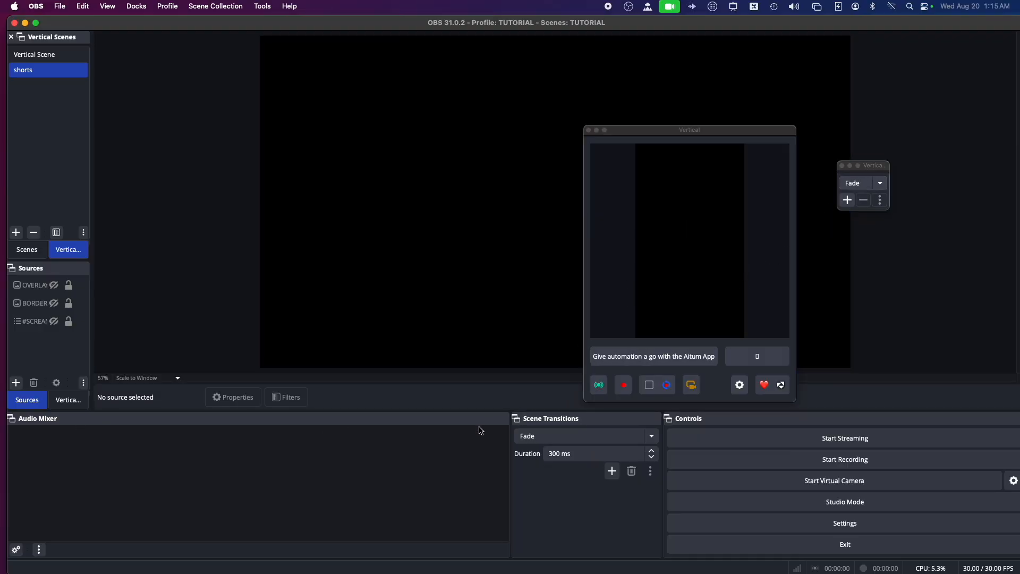
Step: Dock the Audio Mixer across the area above the preview and Scene Transitions along the preview's right side
drag(467, 424, 646, 50)
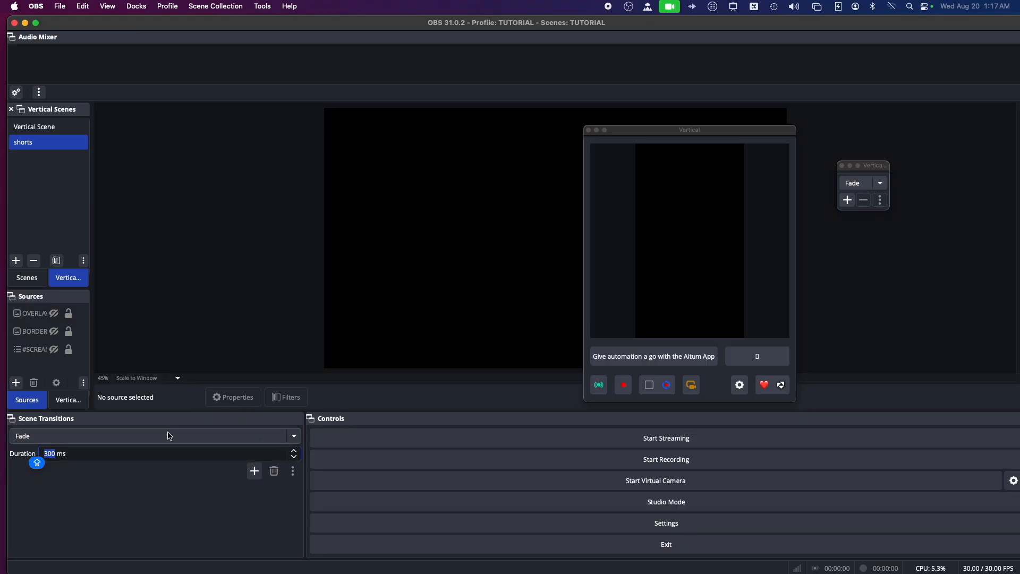
drag(160, 421, 1002, 110)
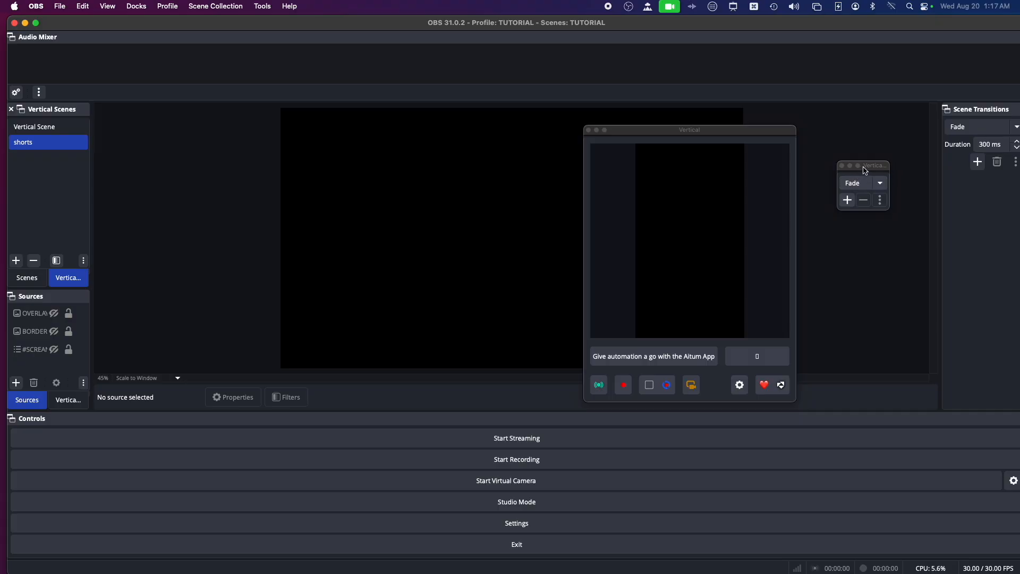
Step: Group Vertical Scene Transitions behind Scene Transitions and dock the Controls panel directly beneath them
drag(870, 169, 1003, 179)
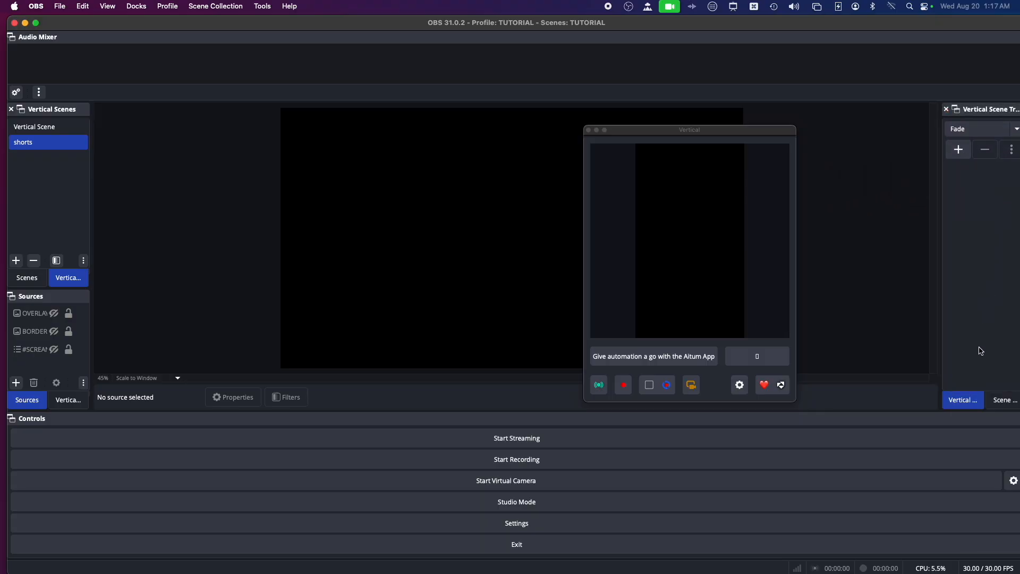
click(960, 405)
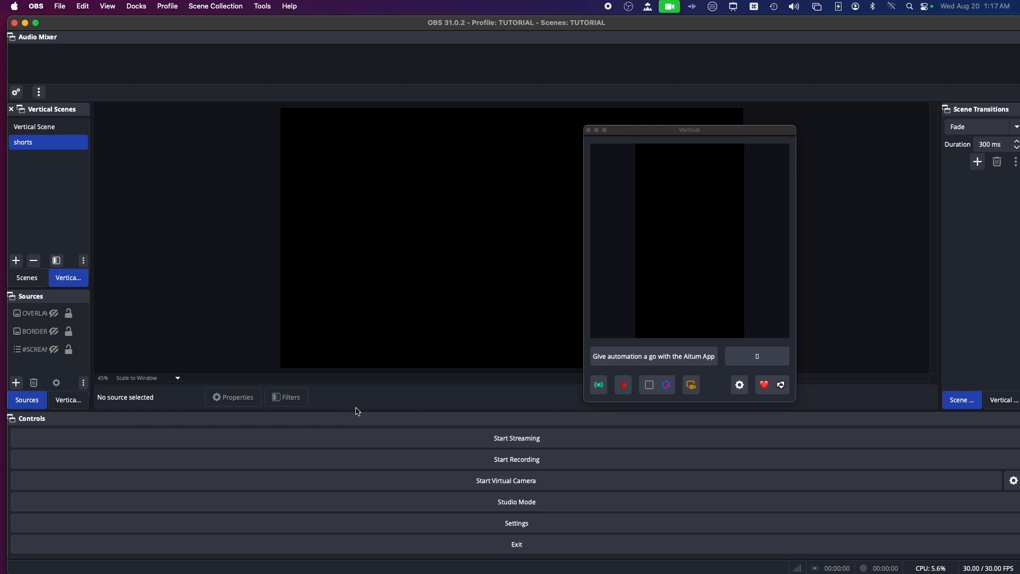
drag(349, 420, 1007, 495)
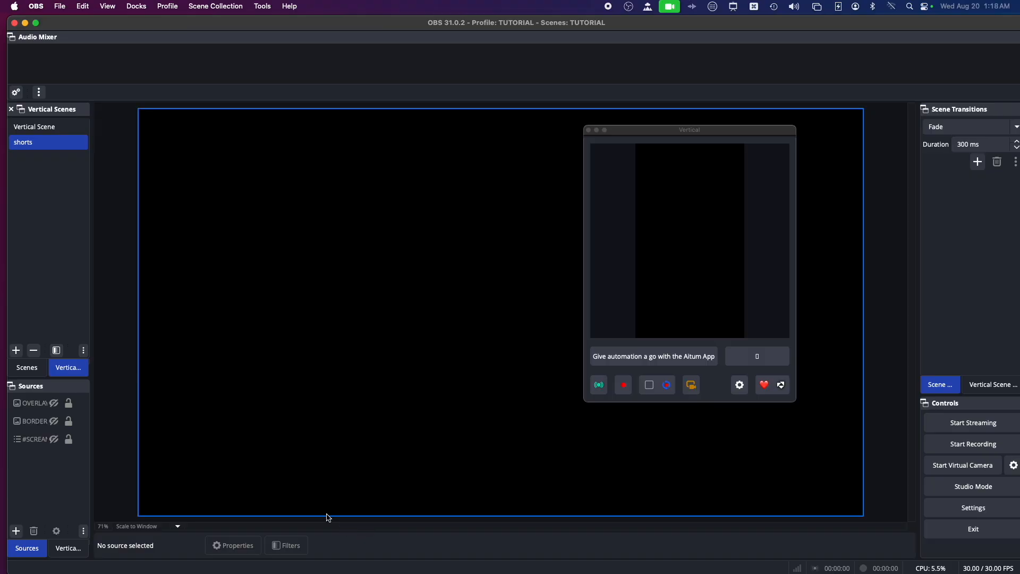
click(179, 9)
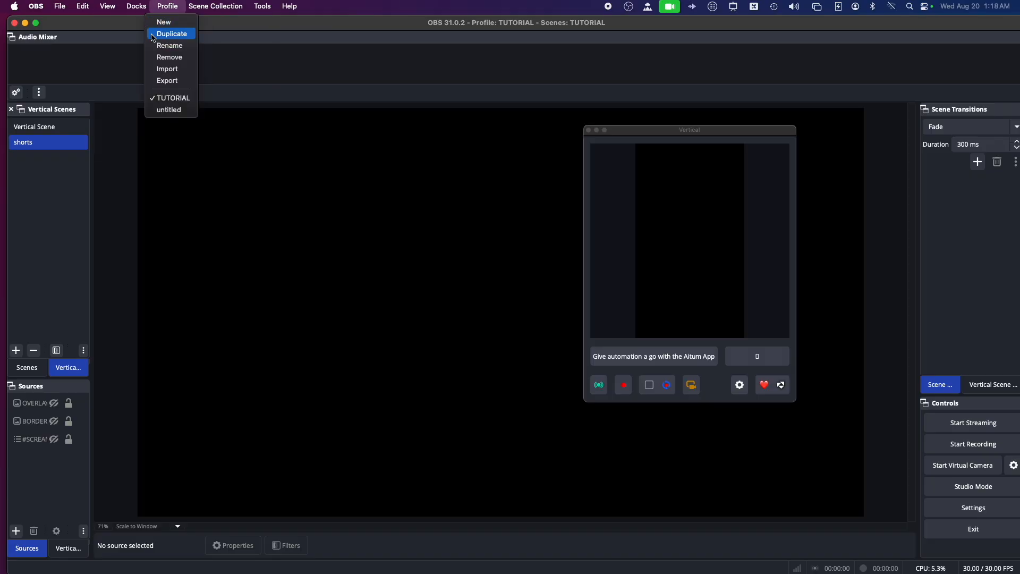
mouse_move(140, 6)
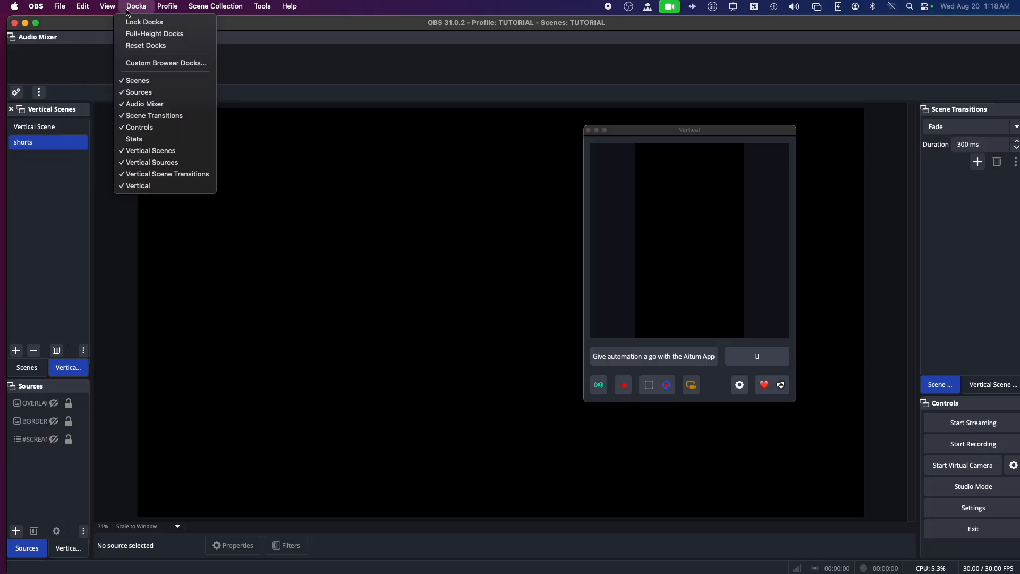
mouse_move(108, 6)
click(28, 414)
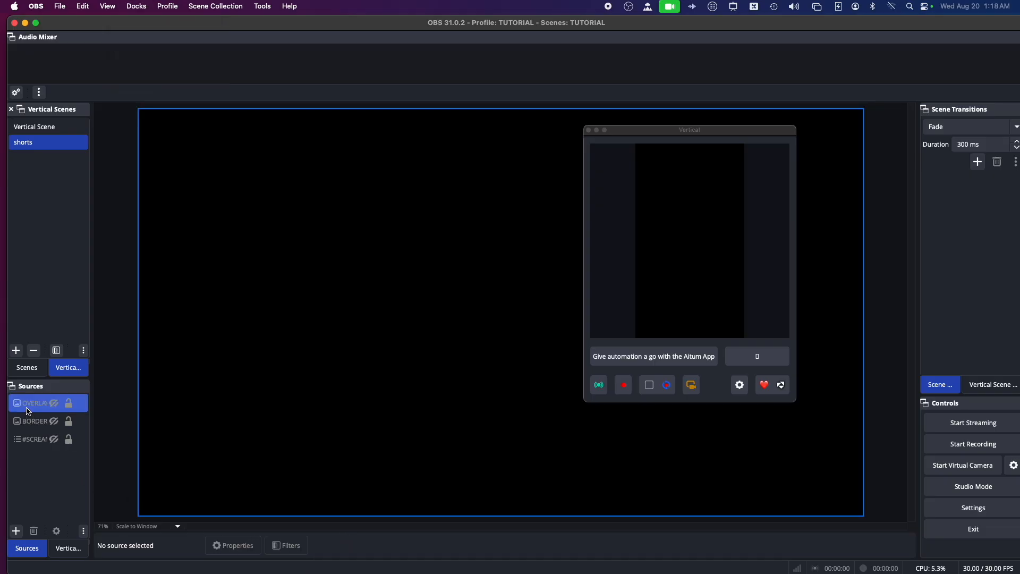
drag(28, 414, 223, 571)
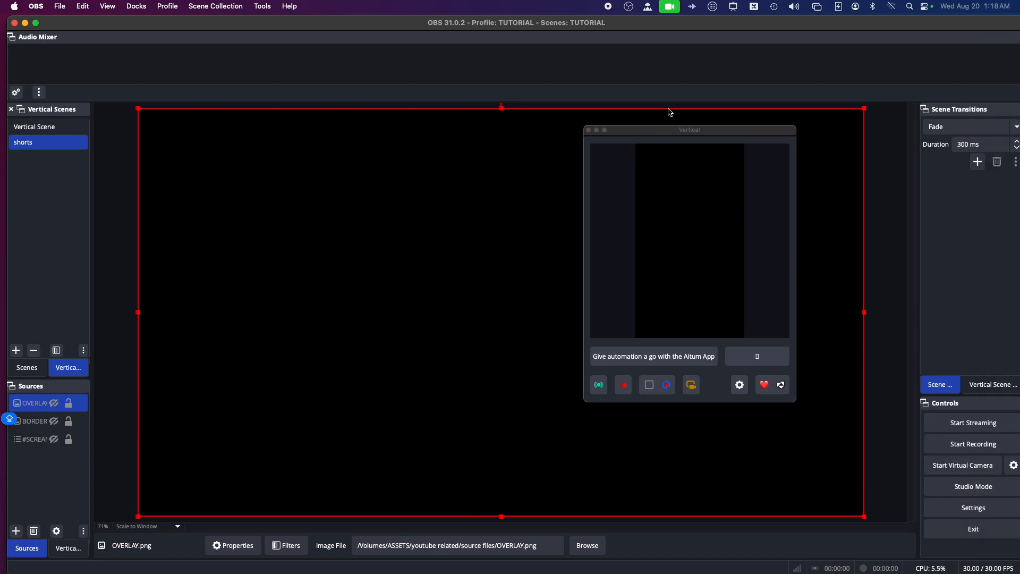
Step: Dock the floating Vertical preview between the main preview and Scene Transitions, and enlarge it vertically
drag(688, 134, 985, 114)
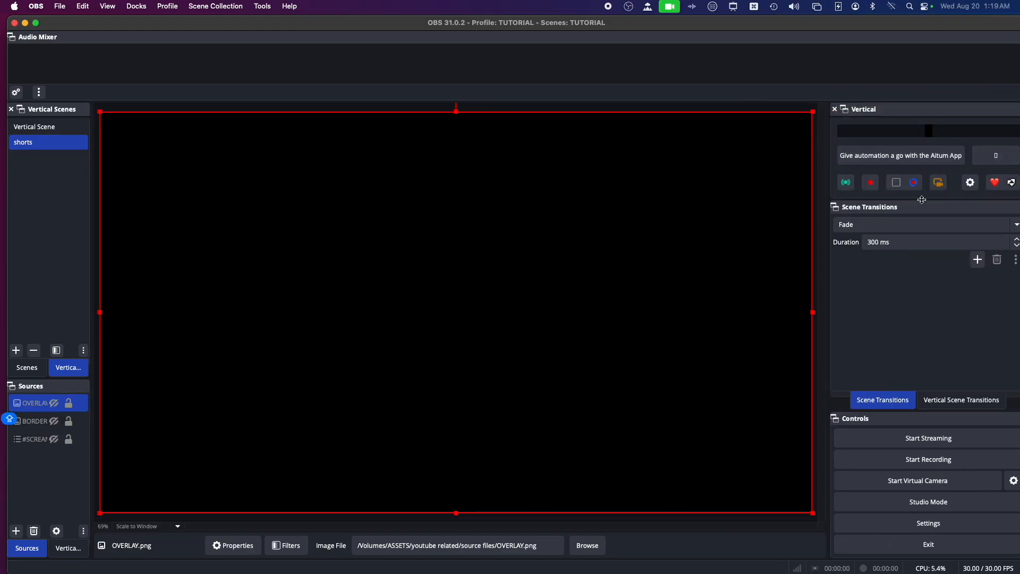
drag(921, 200, 920, 353)
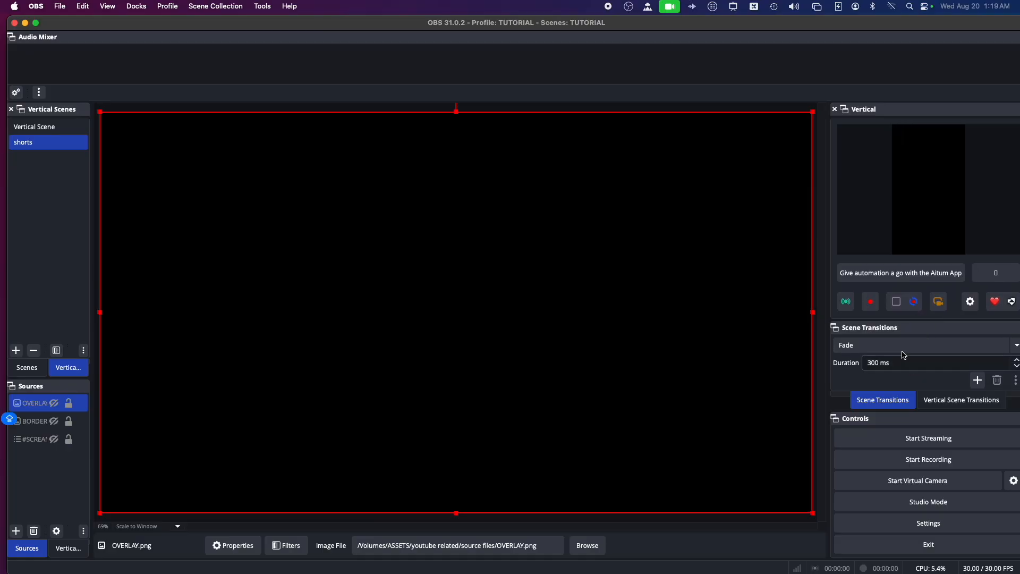
drag(894, 111, 850, 175)
drag(829, 274, 836, 488)
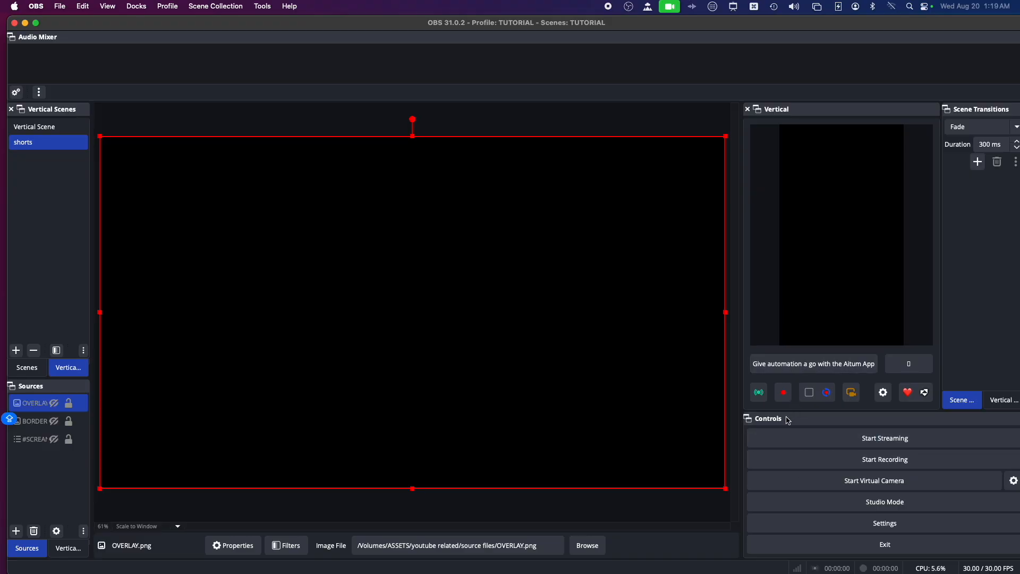
Step: Try Controls beside the Audio Mixer, move it beneath the Vertical preview, and reduce the Audio Mixer's height
drag(787, 422, 992, 52)
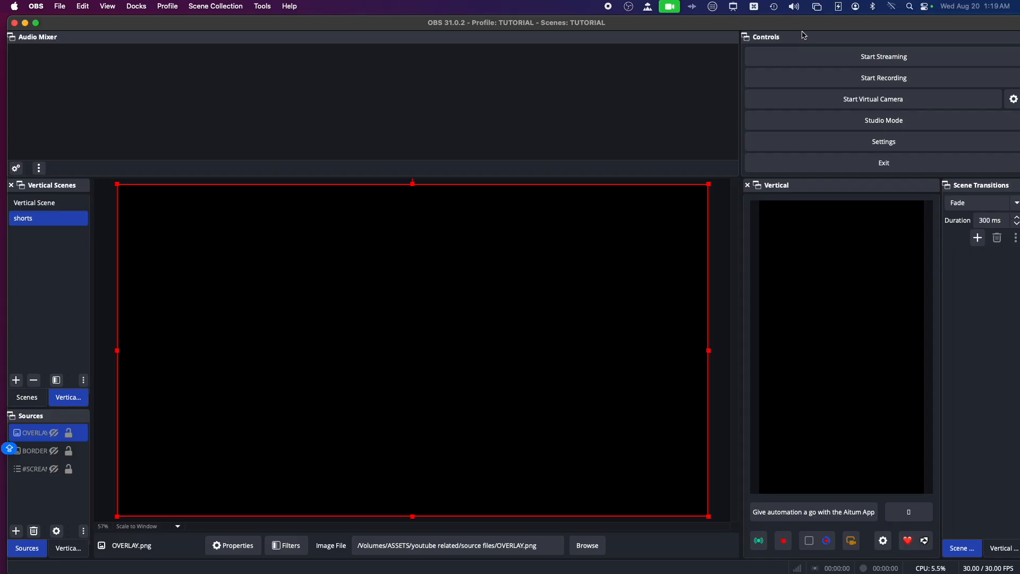
drag(804, 41, 827, 461)
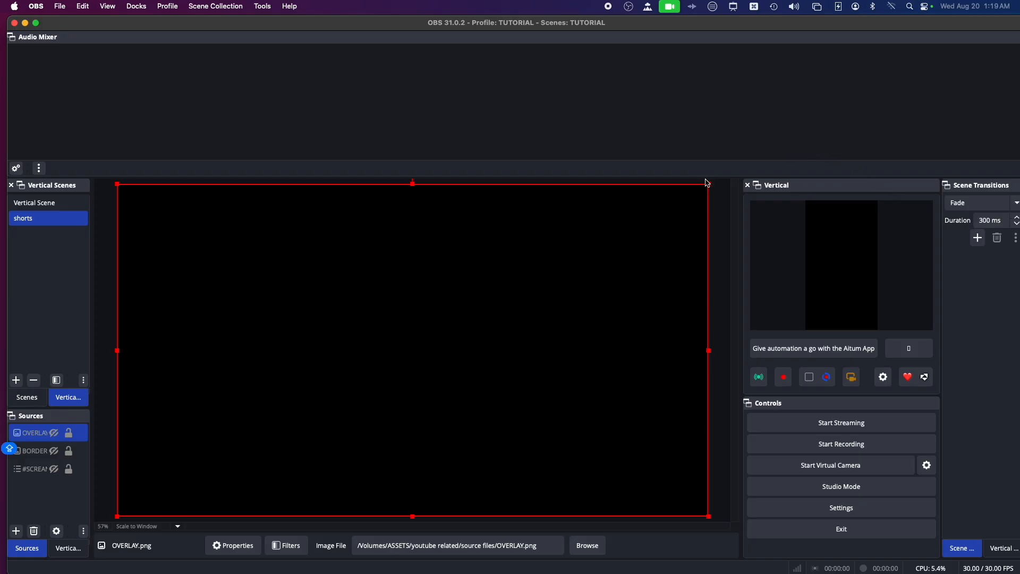
drag(706, 175, 715, 46)
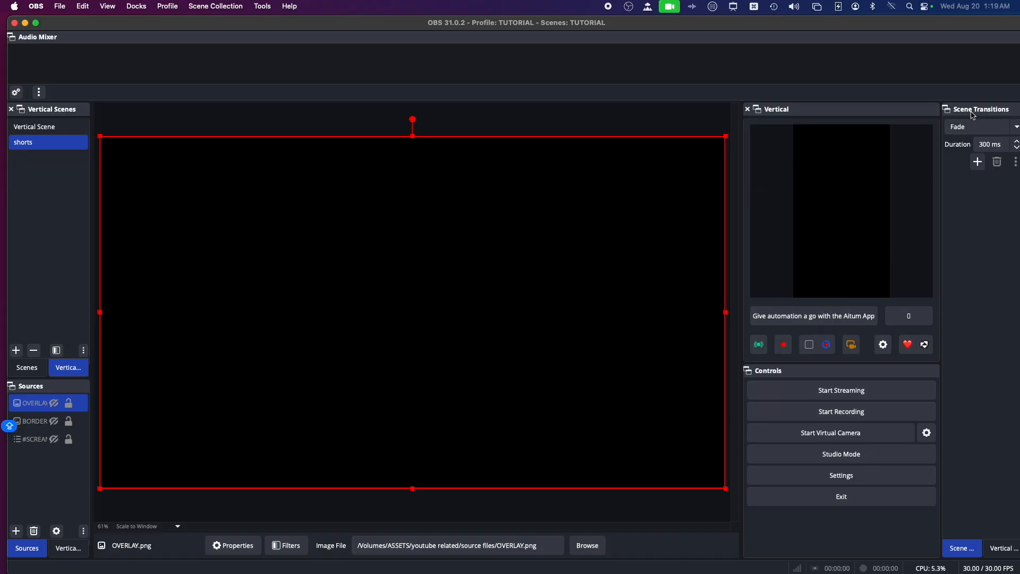
Step: Move Scene Transitions beneath Sources, group Vertical Scene Transitions with it, and order Scene Transitions first
drag(974, 115, 53, 526)
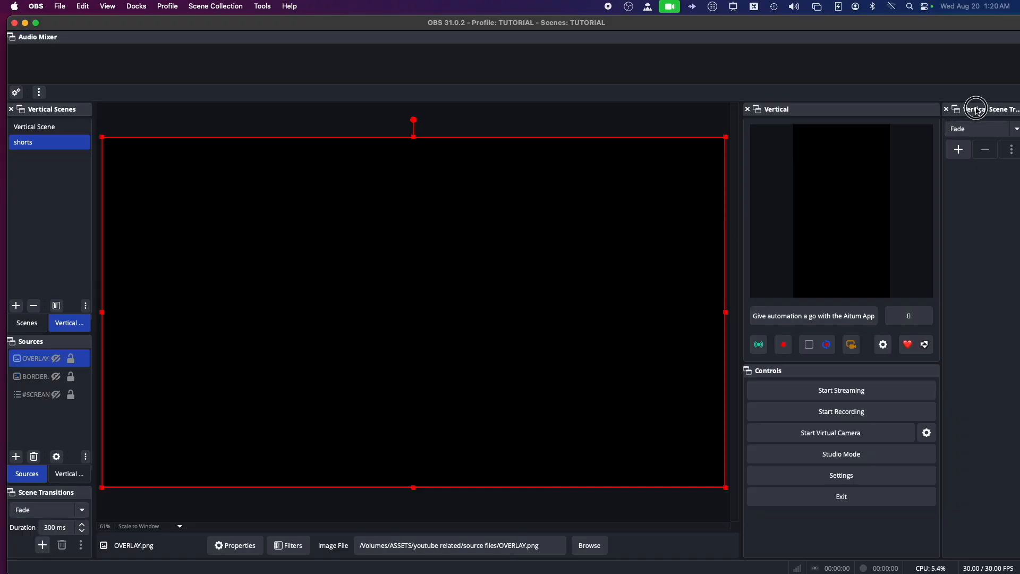
drag(977, 109, 51, 500)
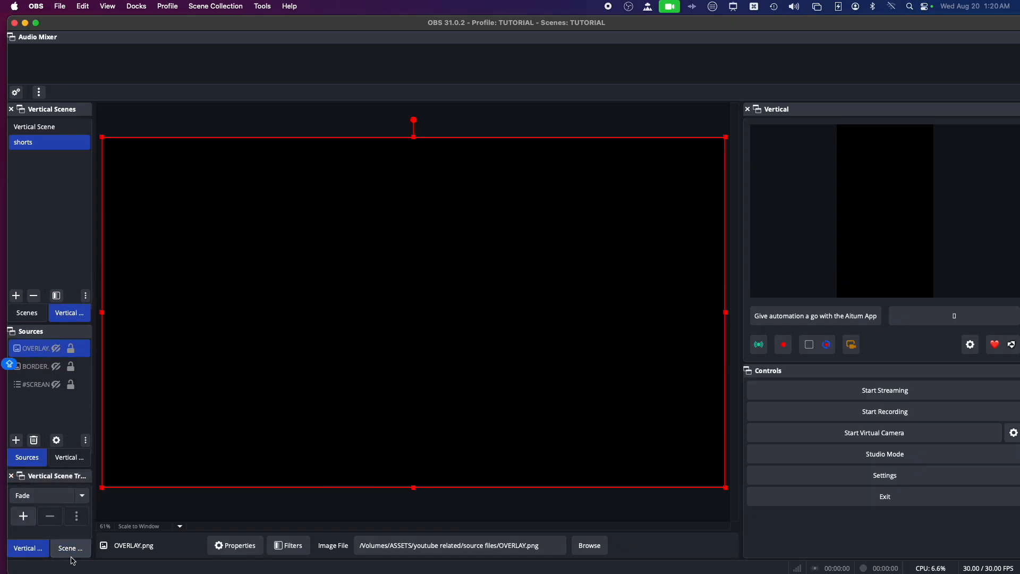
drag(71, 548, 31, 562)
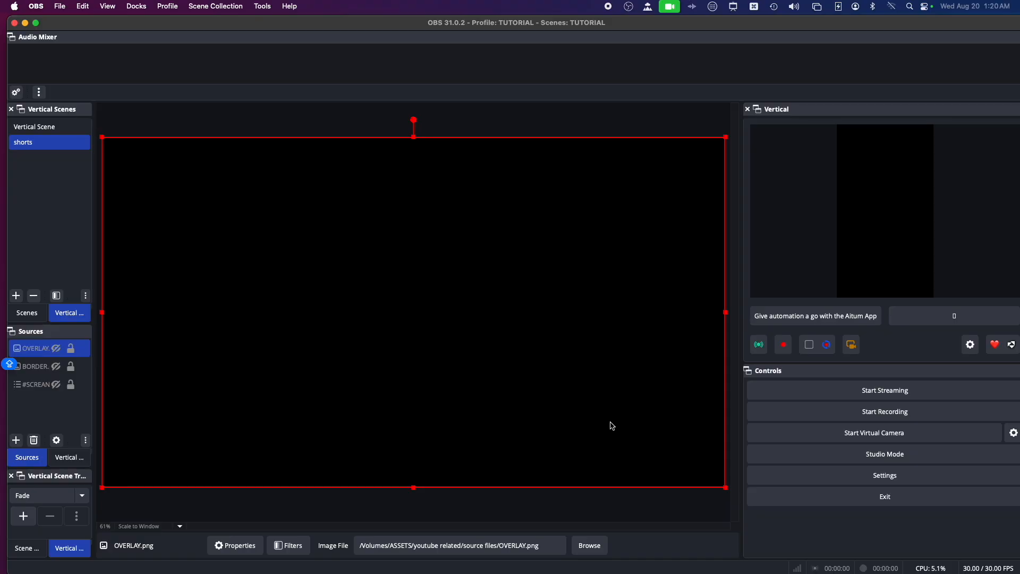
Step: Dock Controls beneath the grouped transition docks, and narrow the Vertical dock to enlarge the main preview
drag(785, 377, 39, 547)
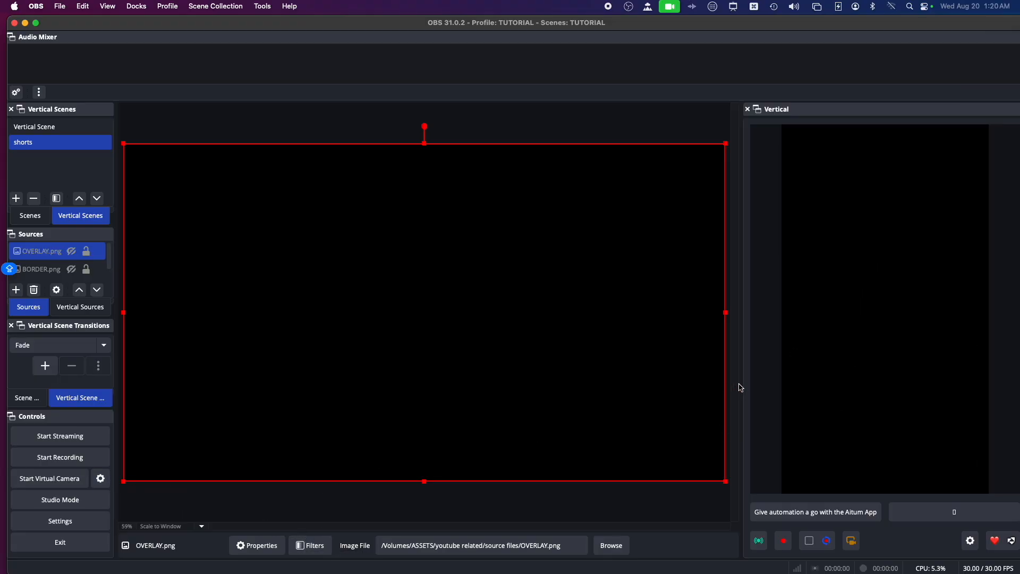
drag(743, 385, 916, 364)
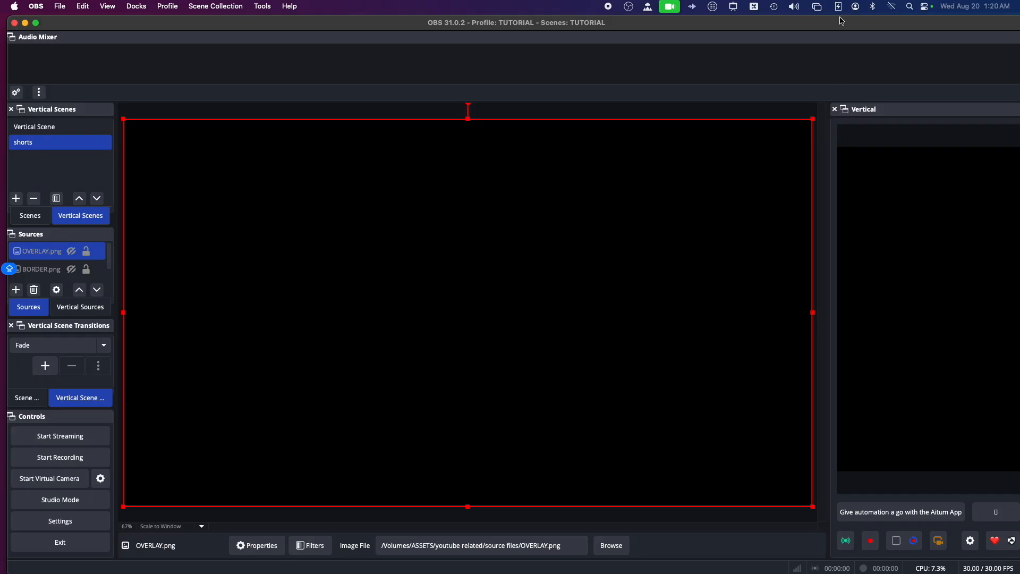
mouse_move(838, 22)
mouse_down()
mouse_move(765, 34)
mouse_move(839, 24)
mouse_up()
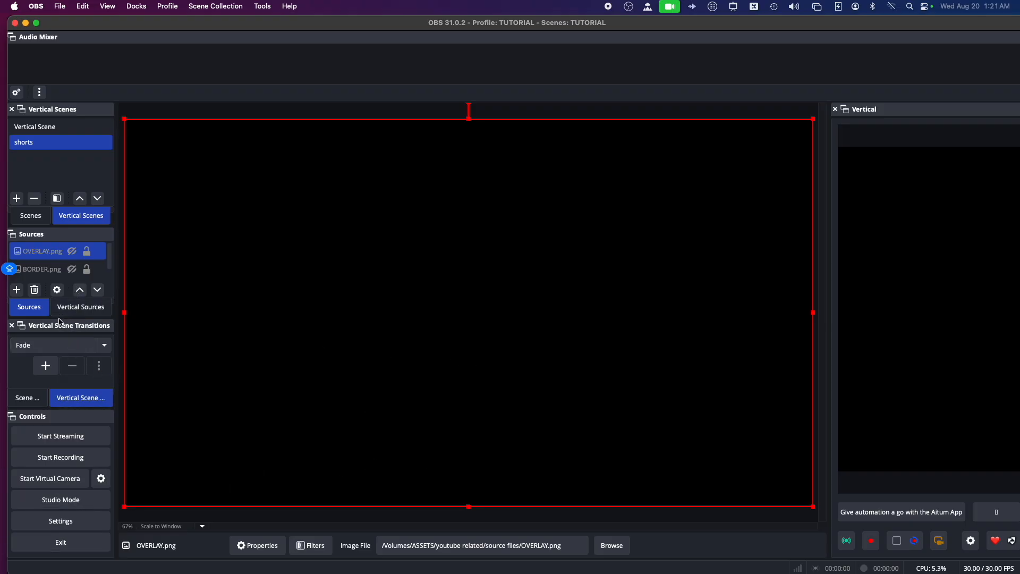
Step: Move Vertical Scenes out of the Scenes group to the last place in the Sources group, and display Vertical Sources
drag(53, 321, 52, 323)
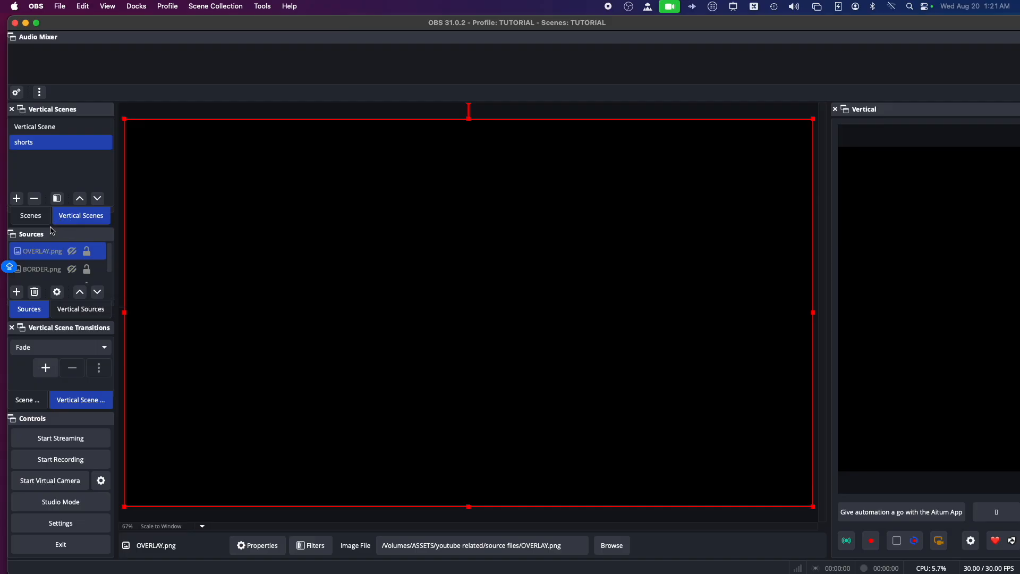
drag(43, 224, 30, 249)
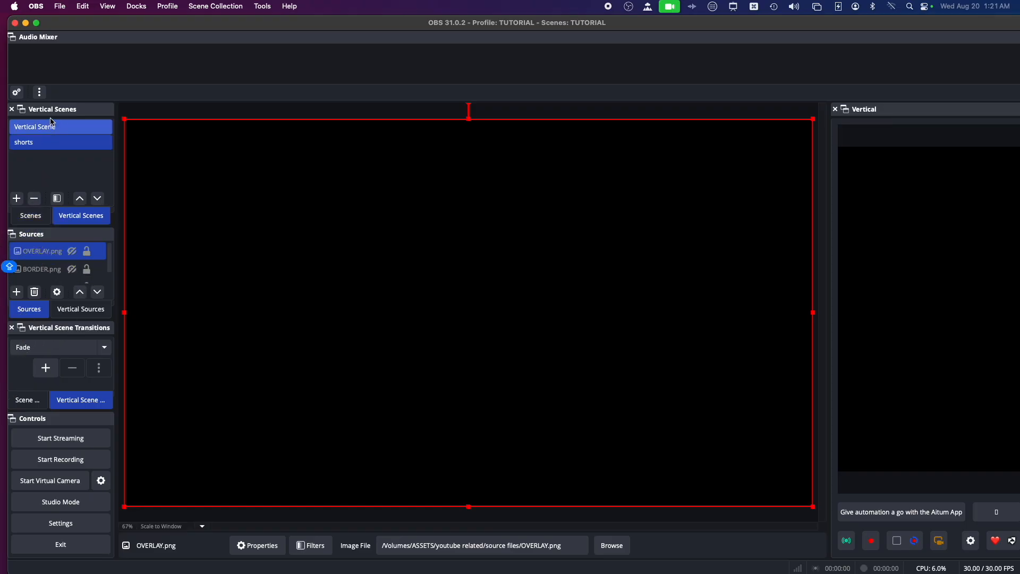
drag(55, 111, 71, 287)
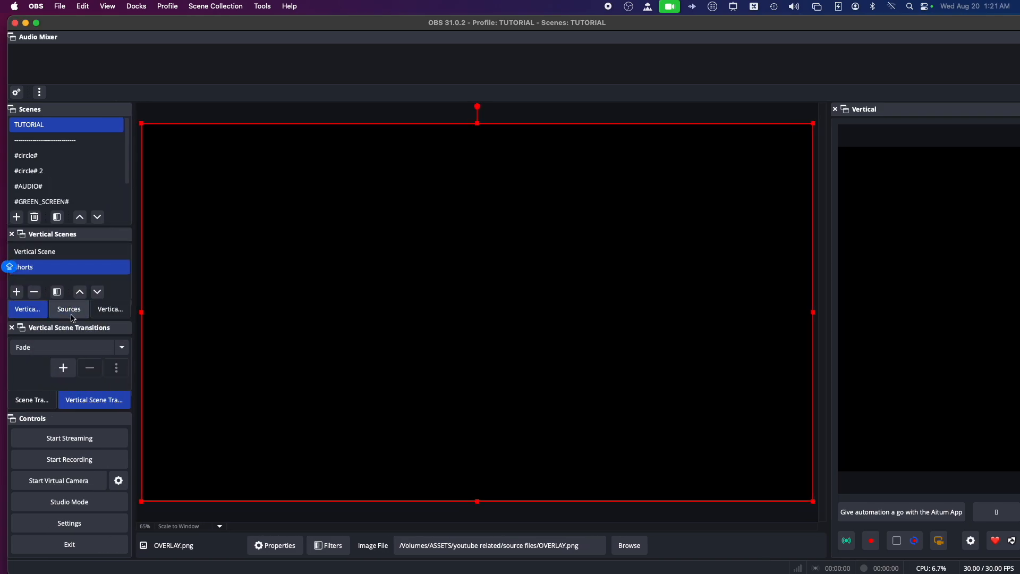
drag(27, 310, 103, 312)
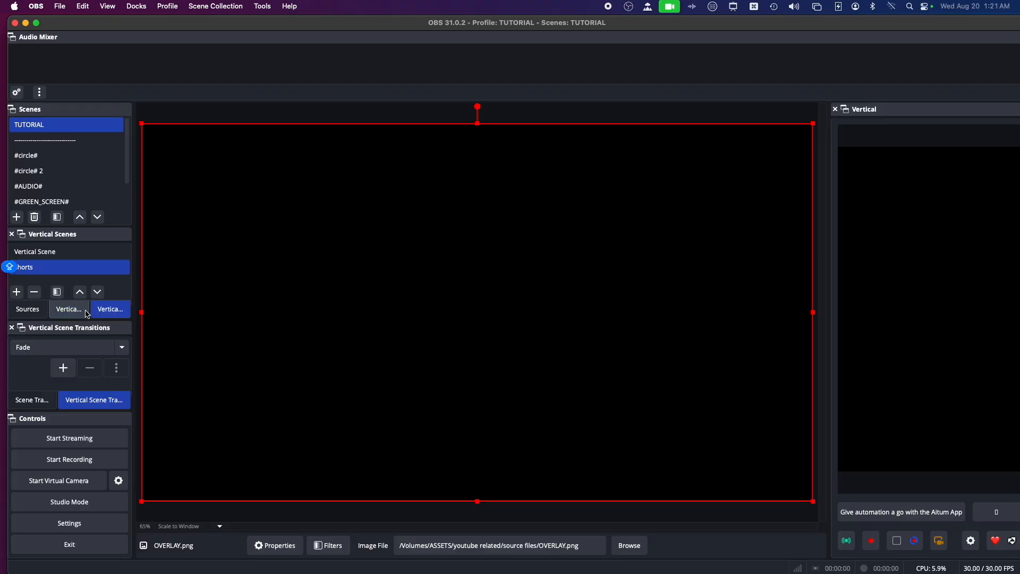
click(82, 313)
click(111, 309)
click(107, 320)
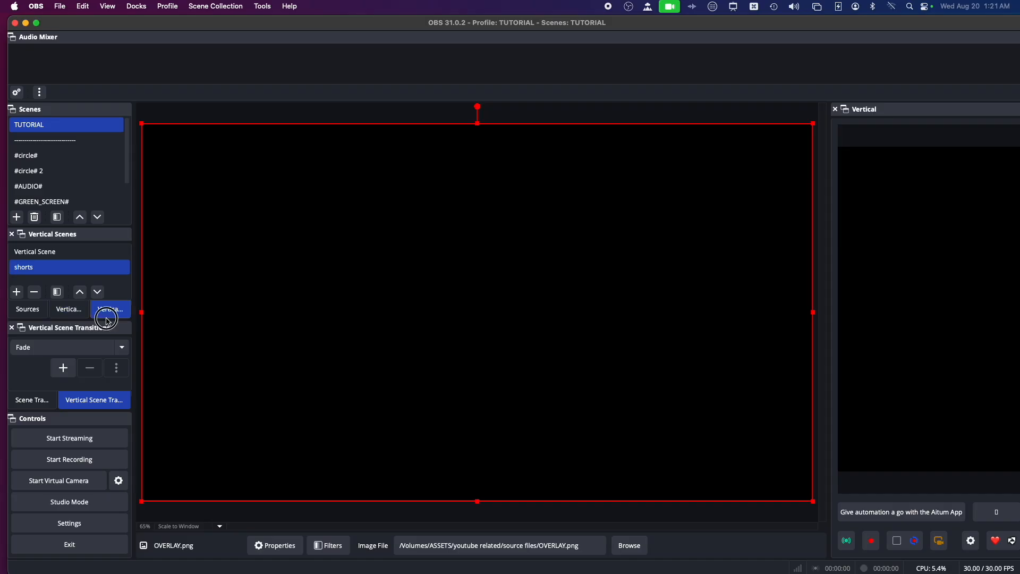
click(79, 313)
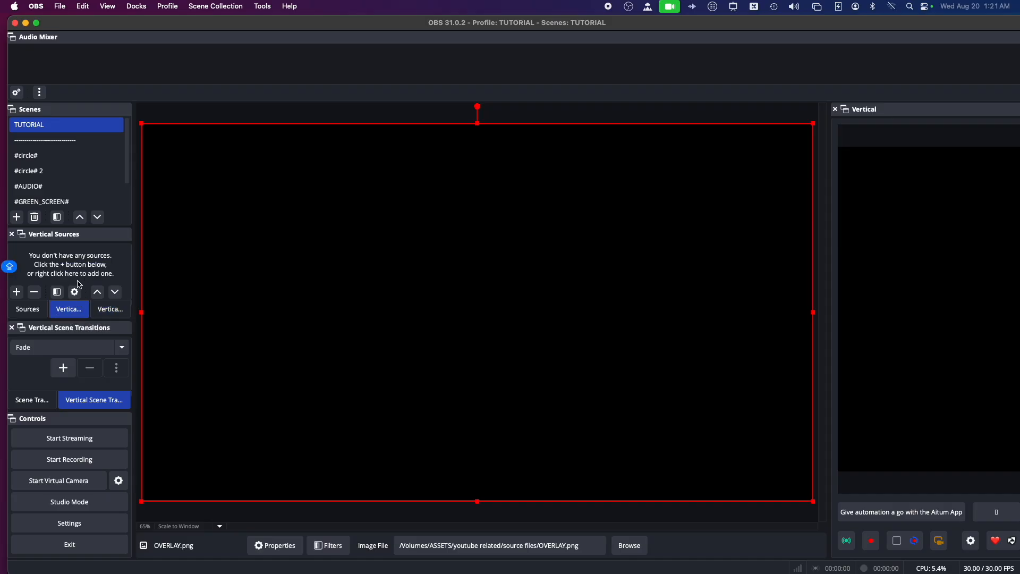
Step: Group the Scenes dock with the source docks, place it right after Sources, and make the combined group taller
drag(41, 113, 52, 215)
drag(49, 215, 39, 197)
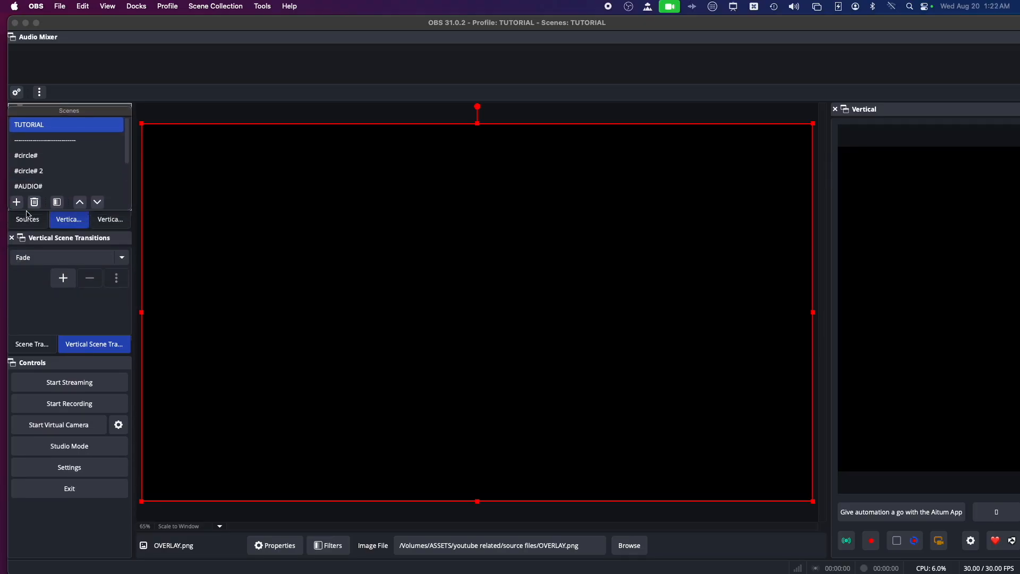
drag(66, 228, 32, 238)
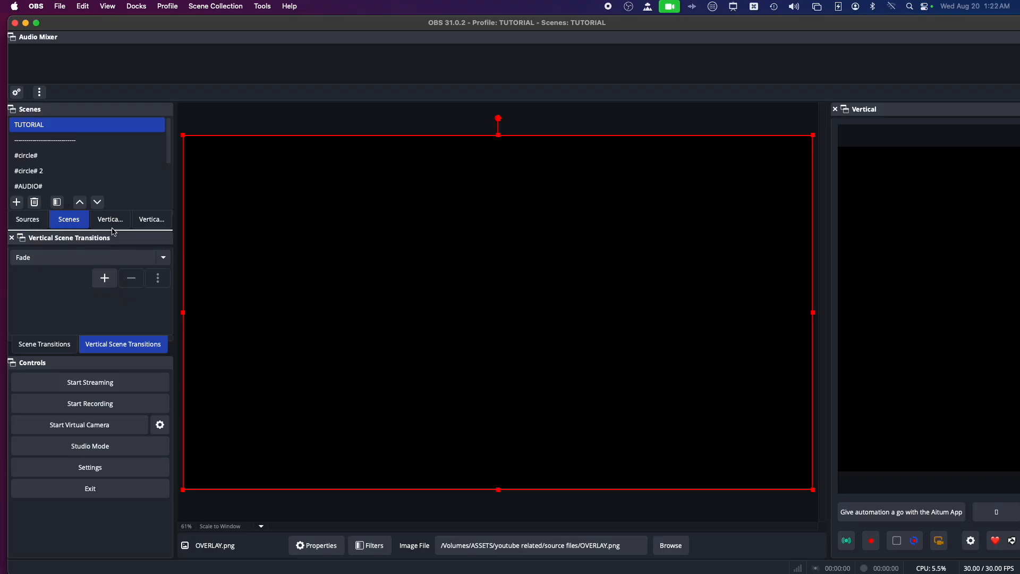
drag(106, 229, 98, 357)
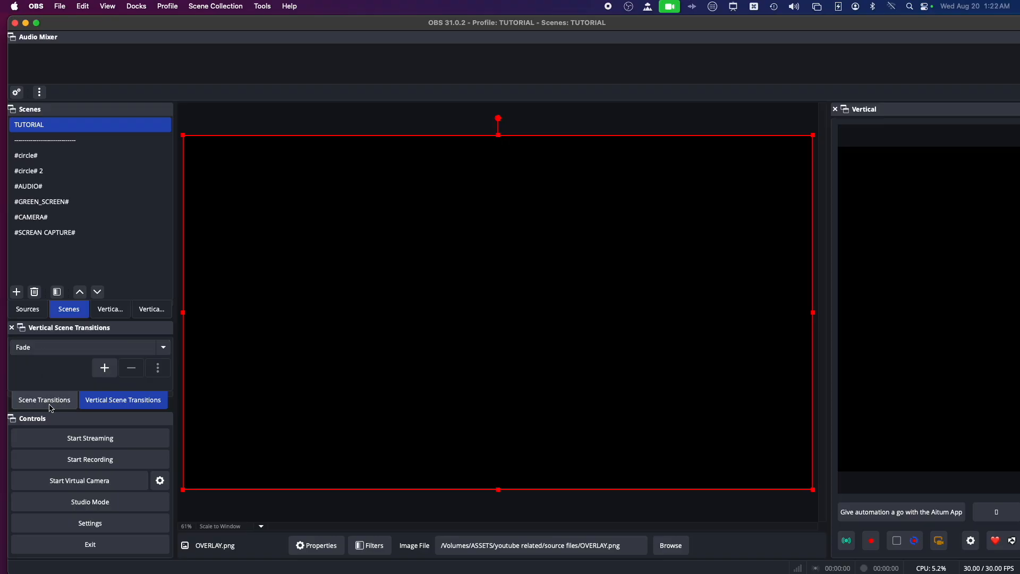
drag(48, 406, 46, 449)
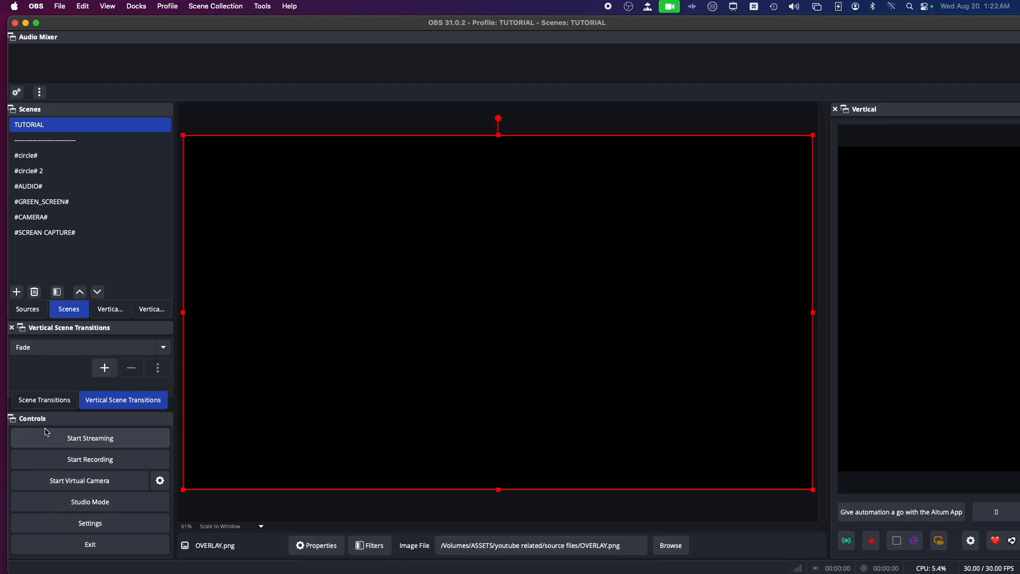
Step: Group the Vertical Scene Transitions dock with Controls, and order Controls before it
click(48, 349)
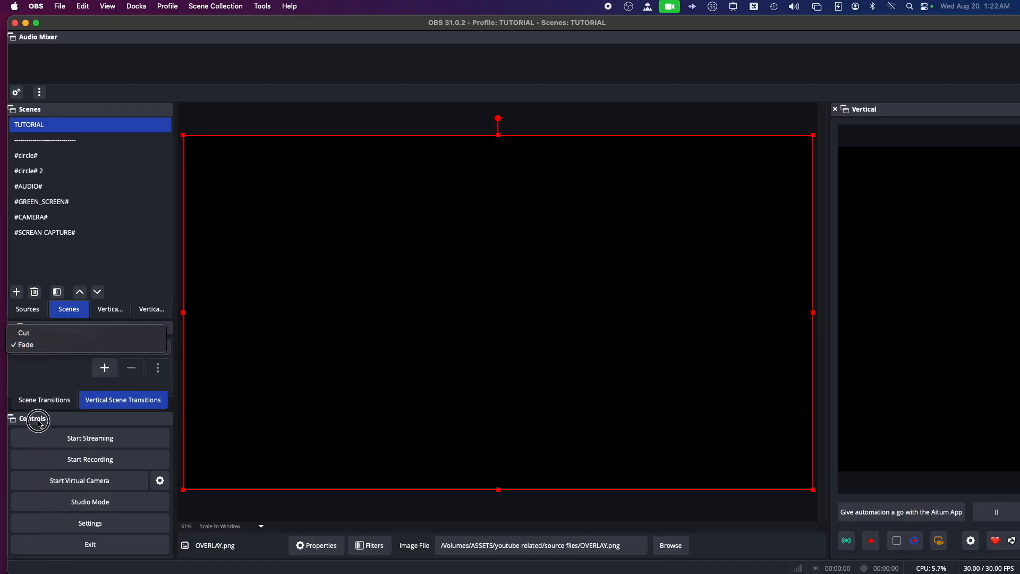
click(48, 379)
drag(44, 332, 69, 510)
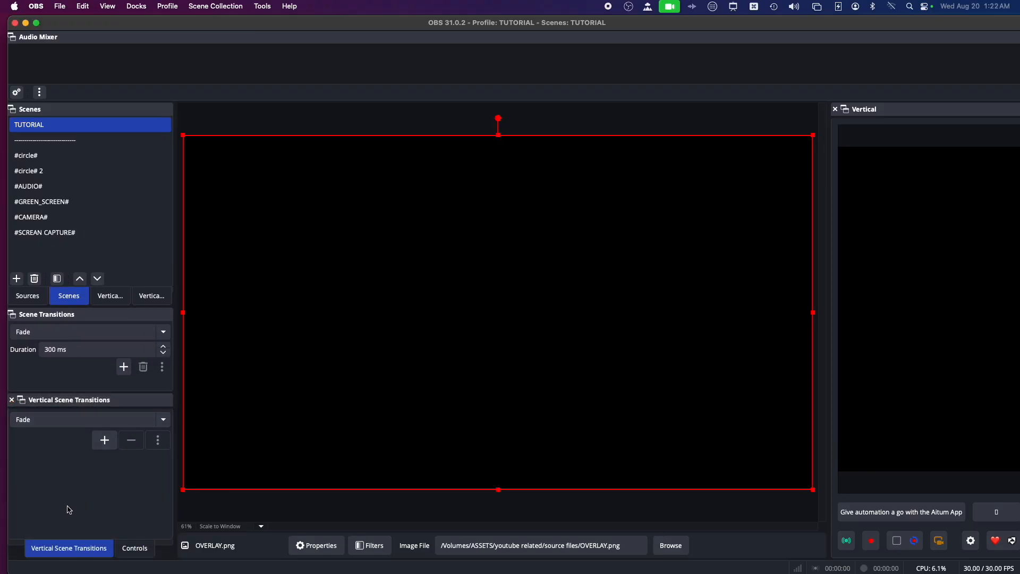
drag(135, 549, 56, 557)
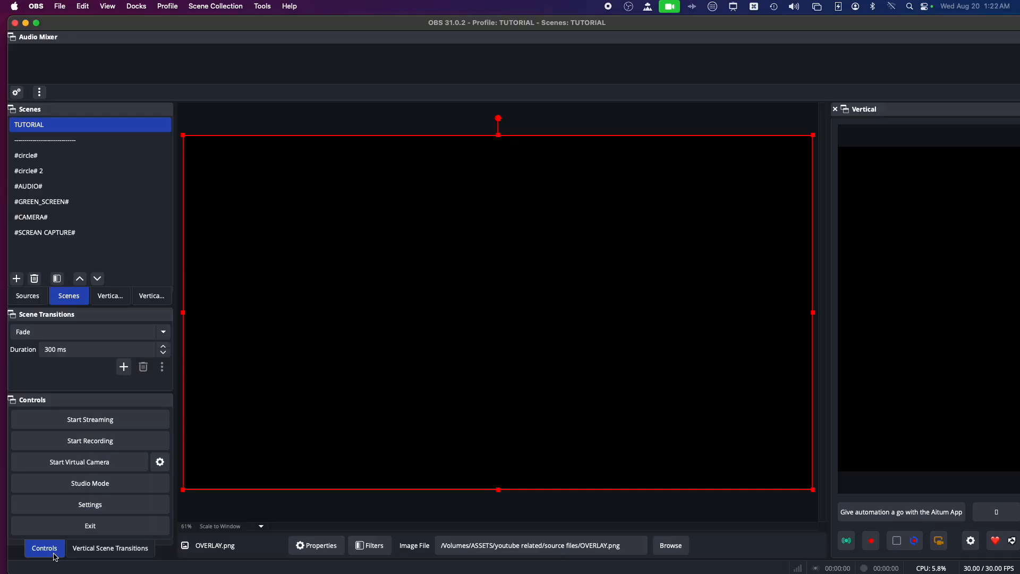
Step: Add Scene Transitions to the Controls group, order Controls first, and move the OBS window flush with the screen edge
click(78, 321)
drag(78, 321, 78, 507)
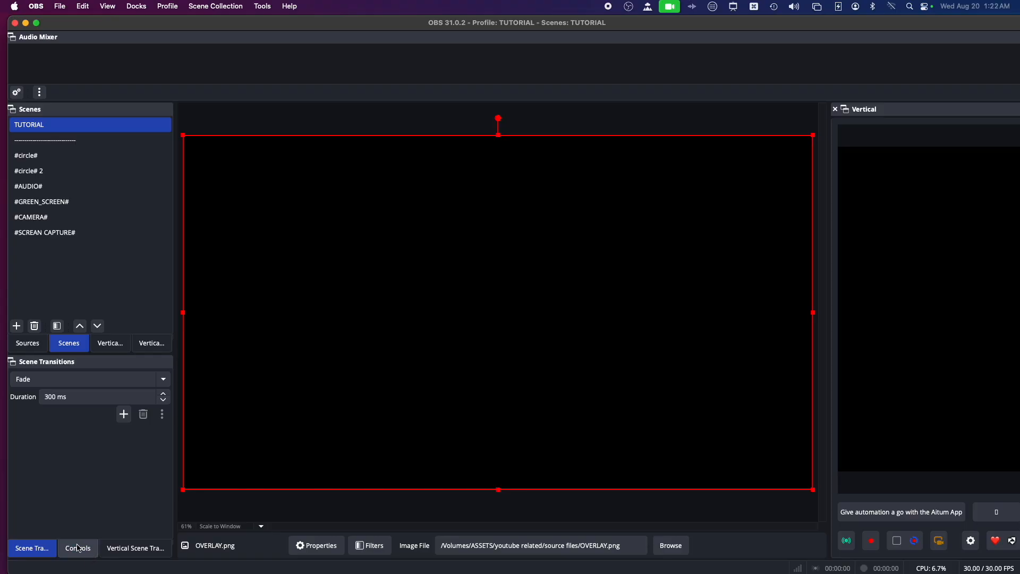
drag(79, 548, 38, 549)
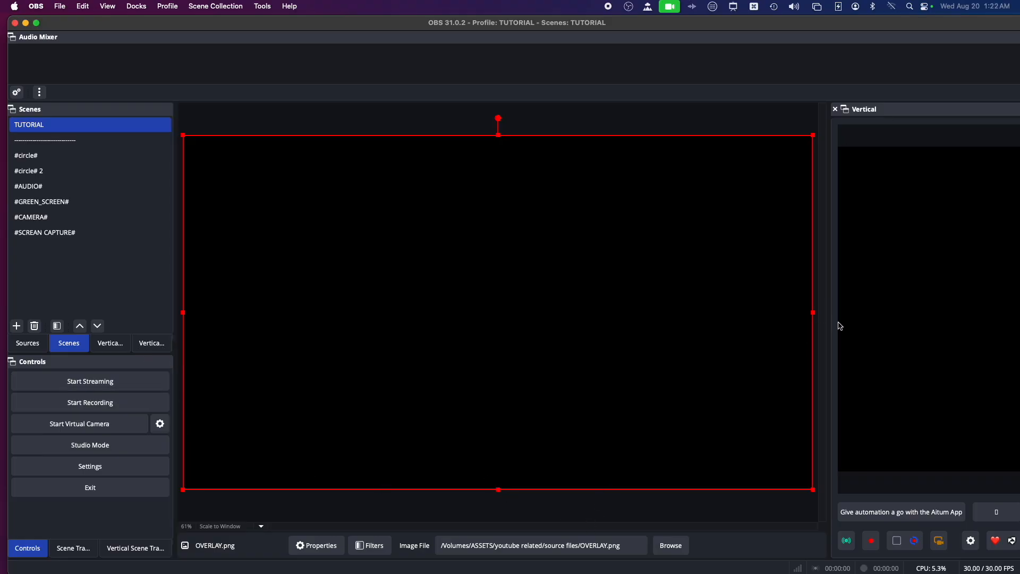
drag(818, 28, 810, 26)
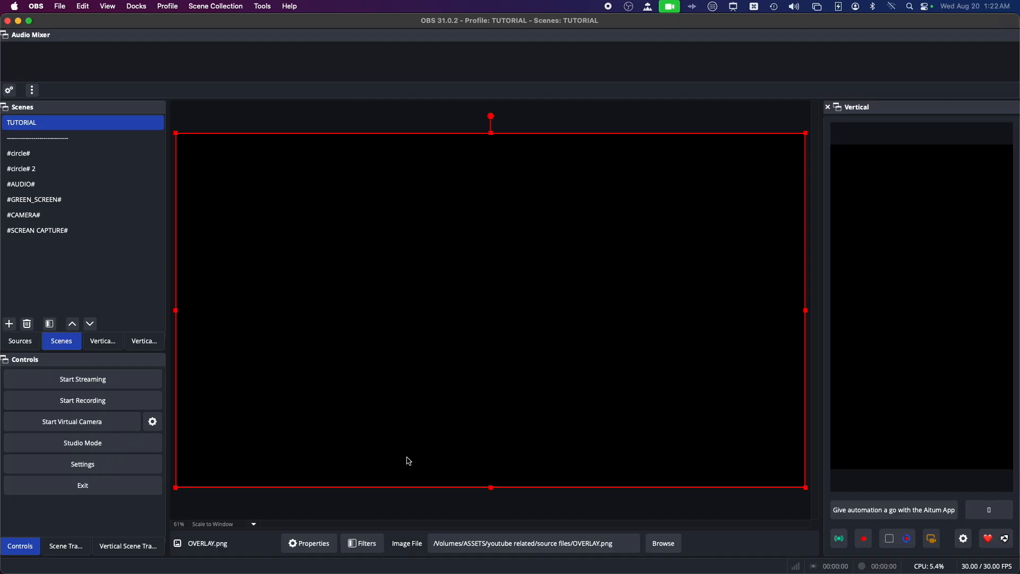
Step: Look through the grouped Sources, Scenes, Vertical Sources and Vertical Scenes docks, ending on Scenes
click(24, 344)
click(100, 343)
click(143, 346)
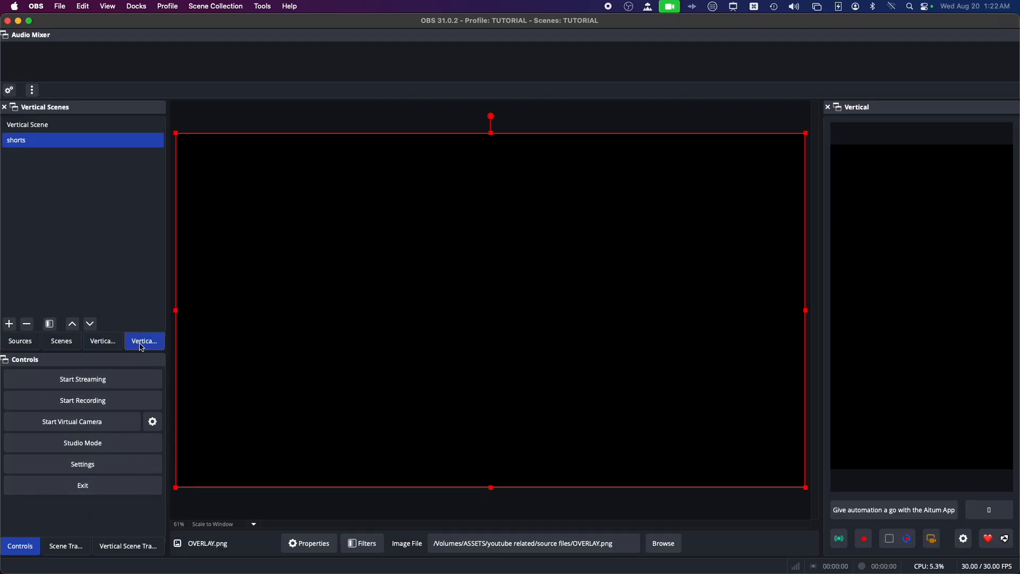
click(98, 345)
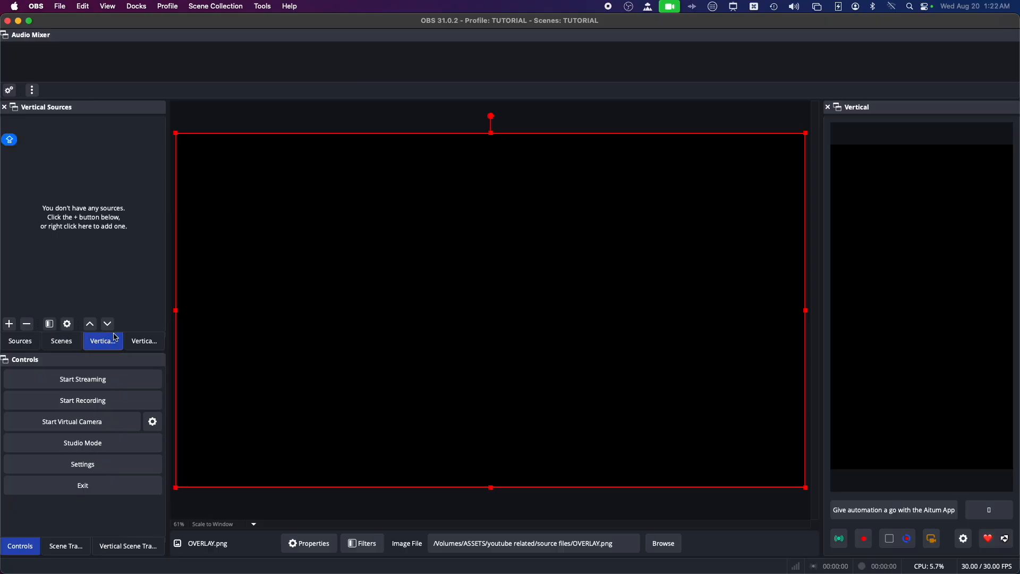
click(62, 343)
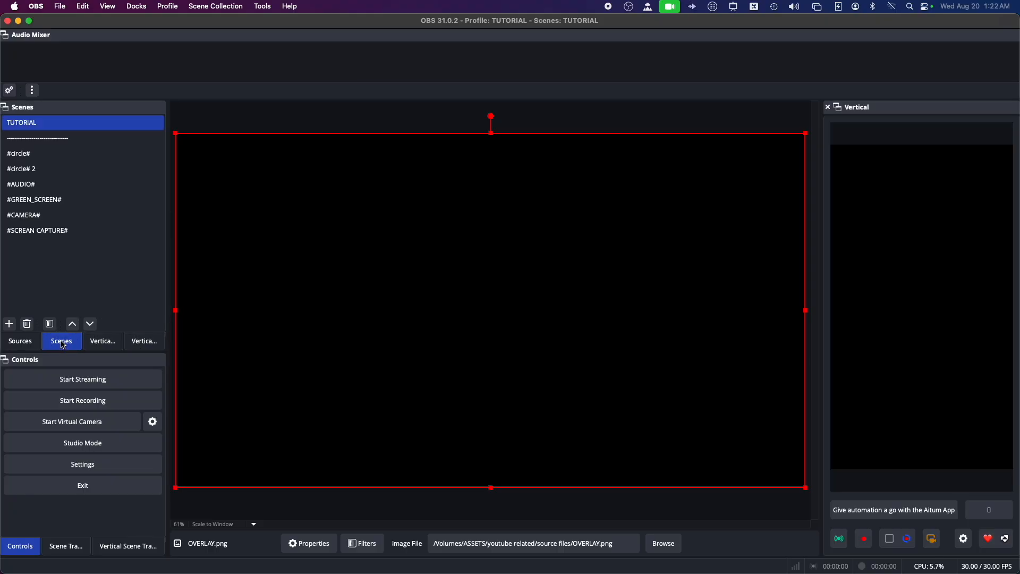
click(21, 343)
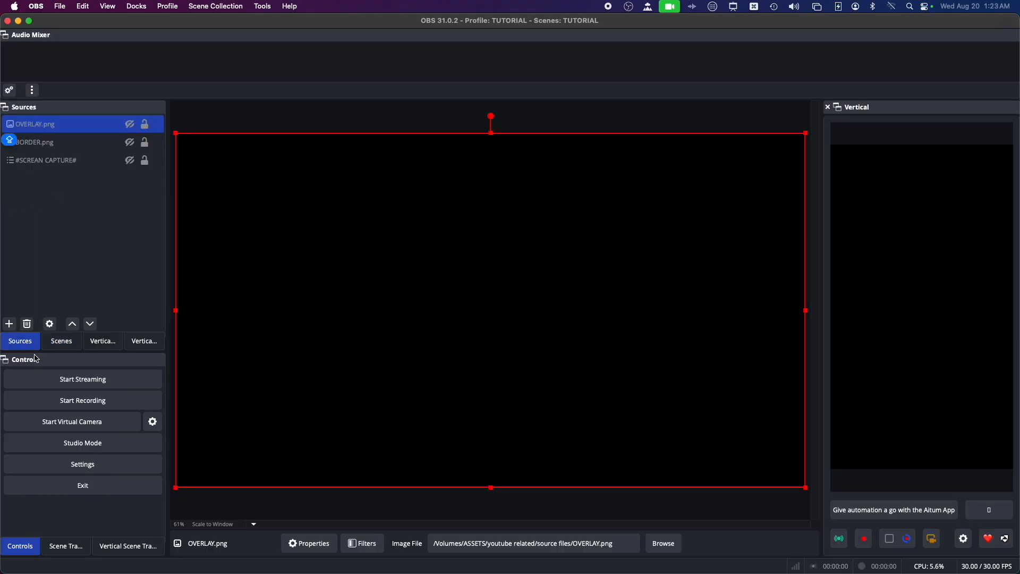
click(62, 341)
click(120, 344)
click(144, 342)
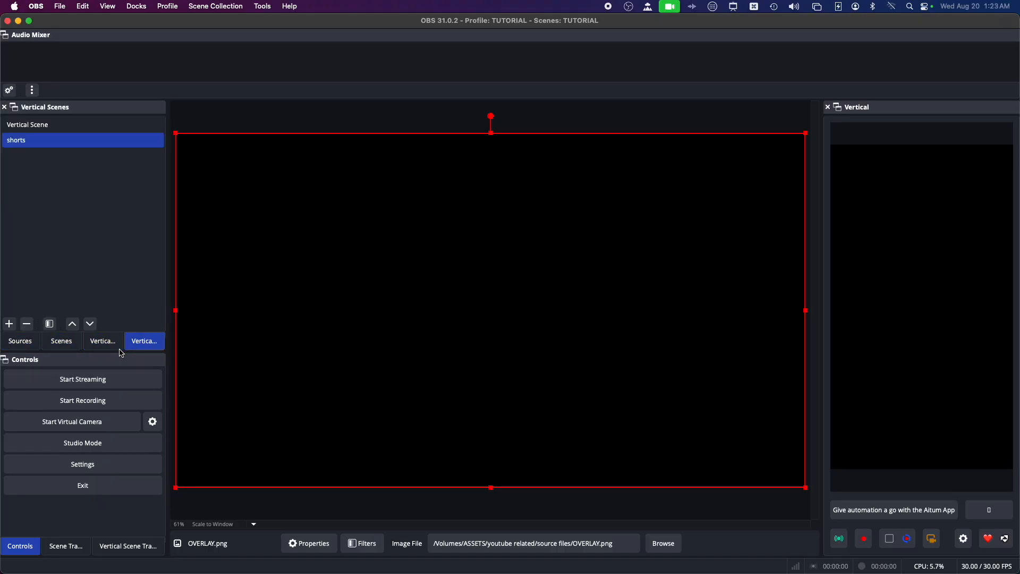
click(103, 342)
click(62, 341)
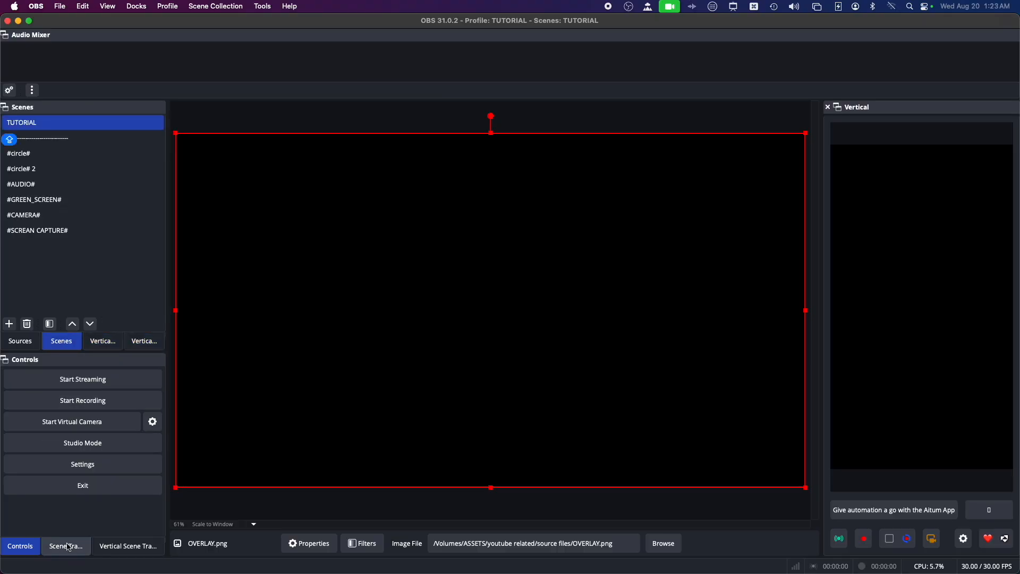
Step: Look through the grouped Scene Transitions and Vertical Scene Transitions docks, and return to Controls
click(66, 547)
click(121, 547)
click(64, 548)
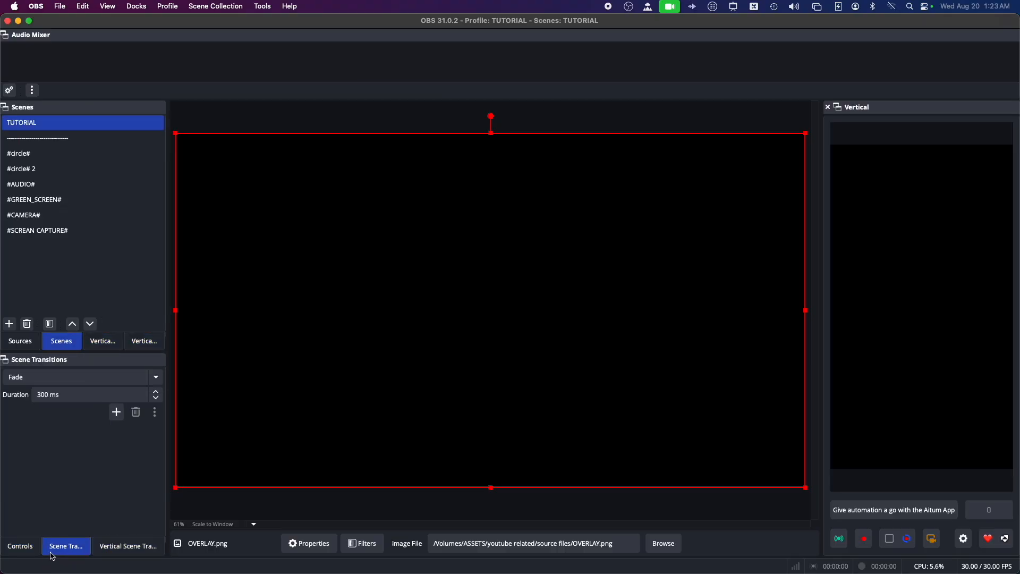
click(21, 548)
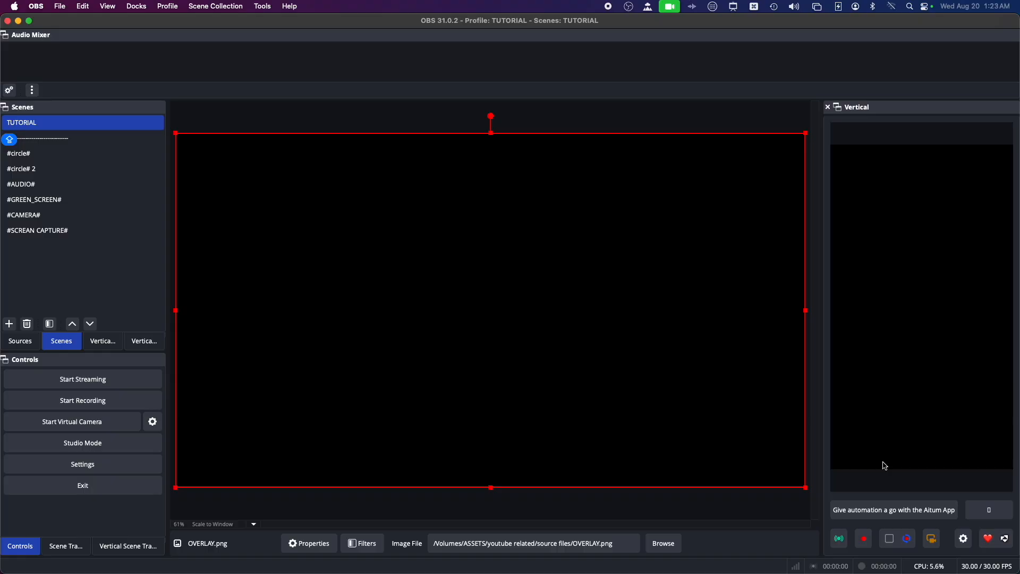
Step: View and close the Vertical Settings, and open the main Output settings to check the output mode choices
click(962, 540)
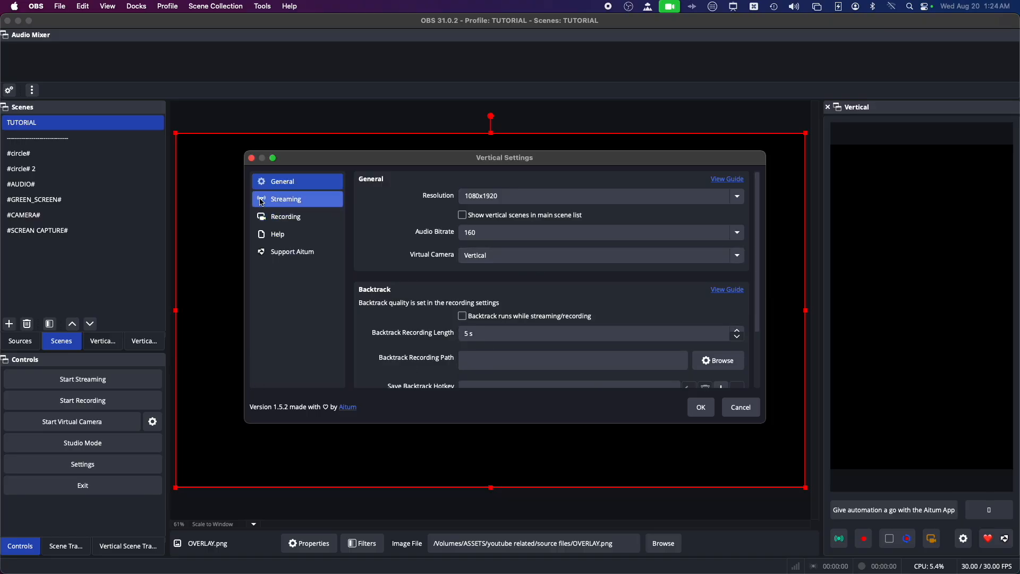
click(252, 158)
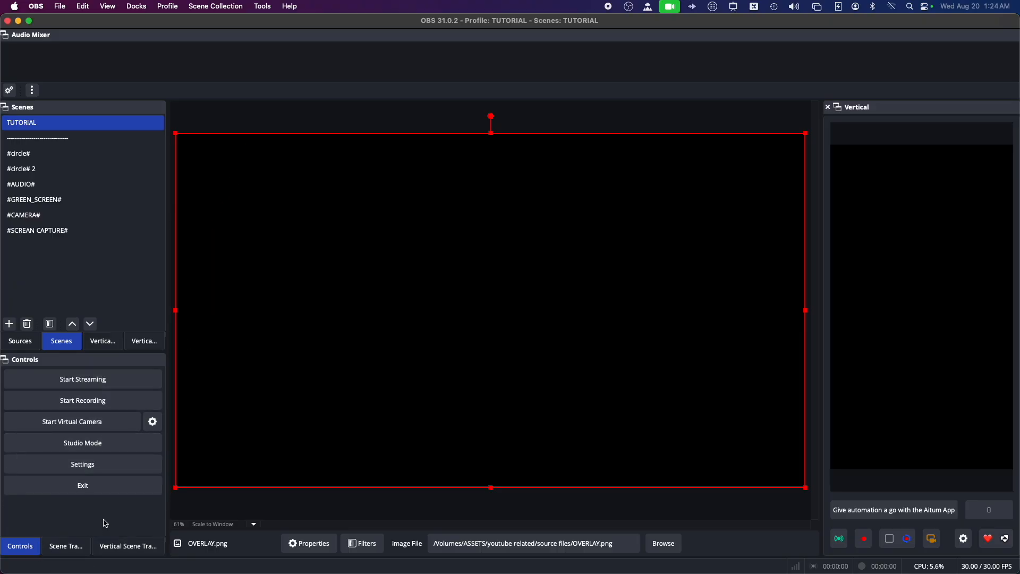
click(80, 466)
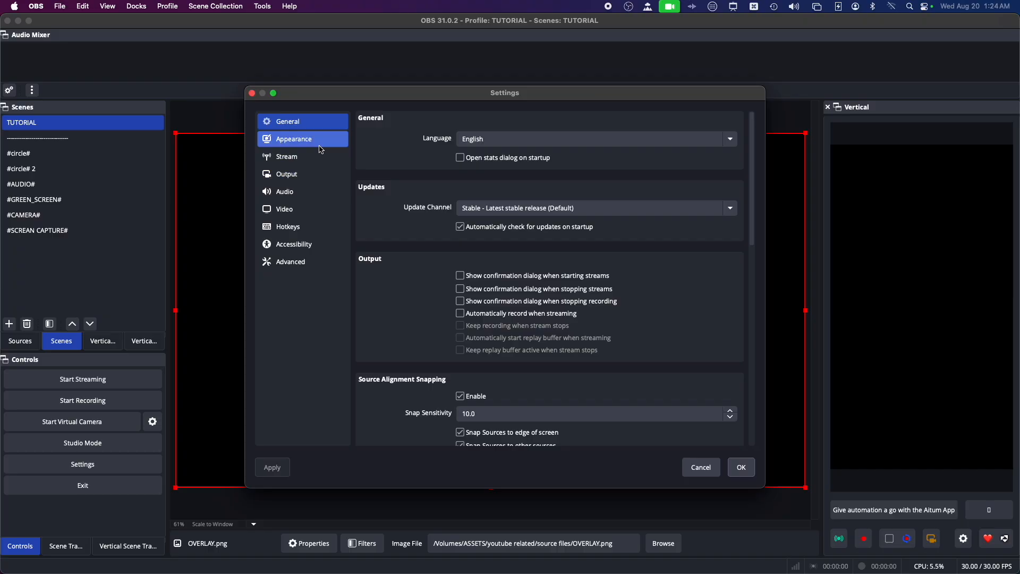
click(313, 181)
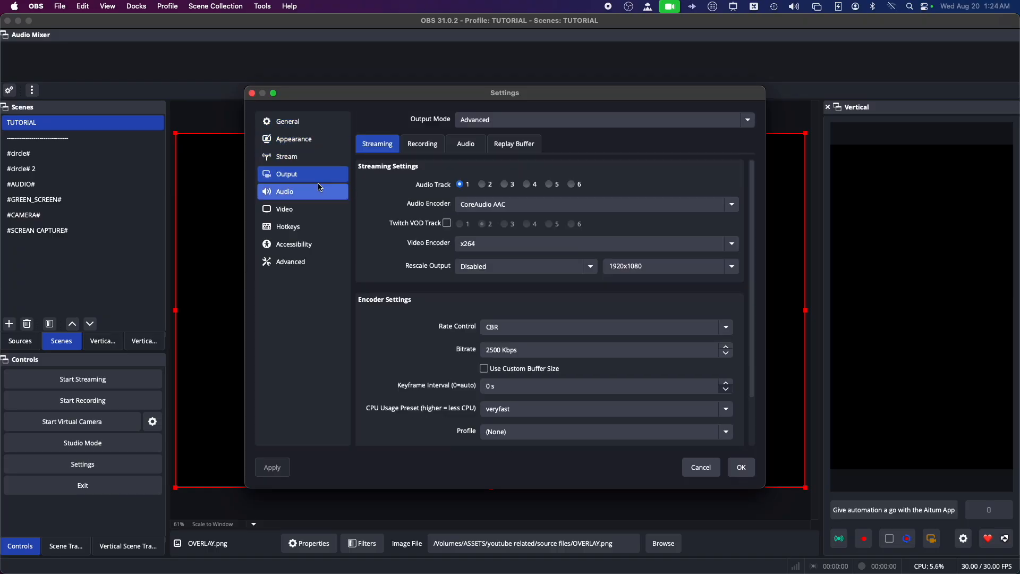
click(497, 122)
click(498, 120)
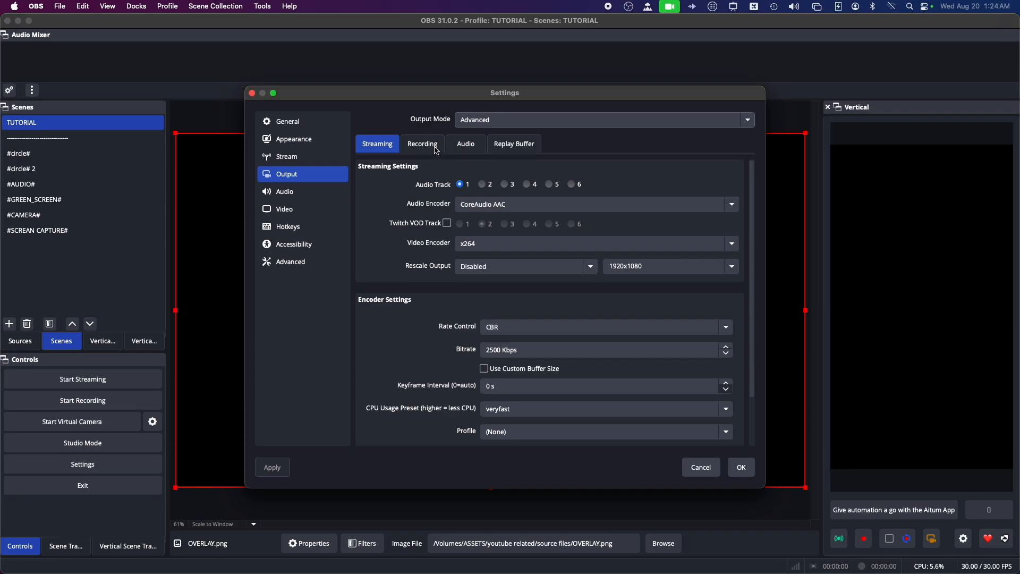
Step: Check the video encoder choices for recording, and review the streaming encoder settings
click(435, 150)
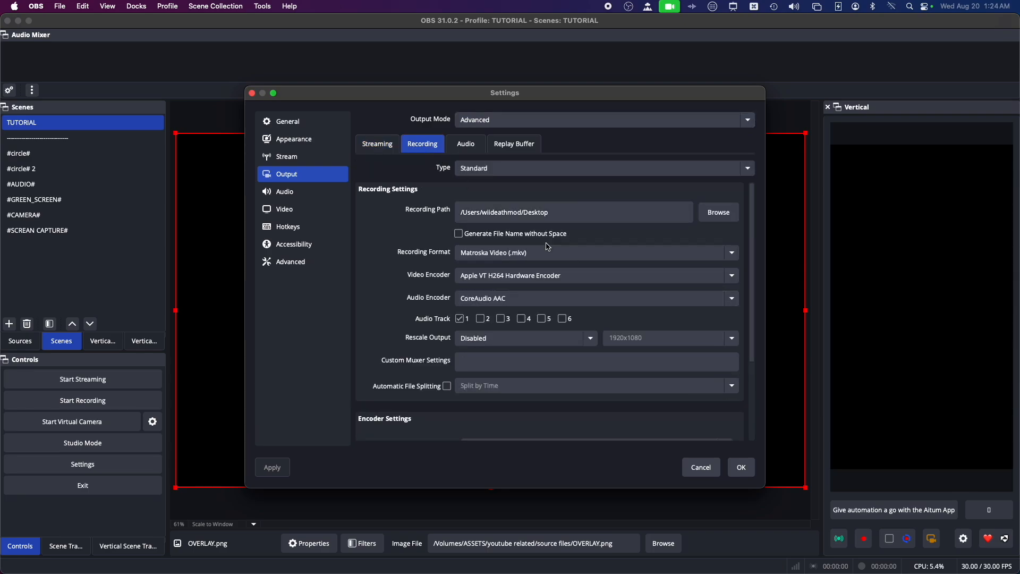
click(512, 277)
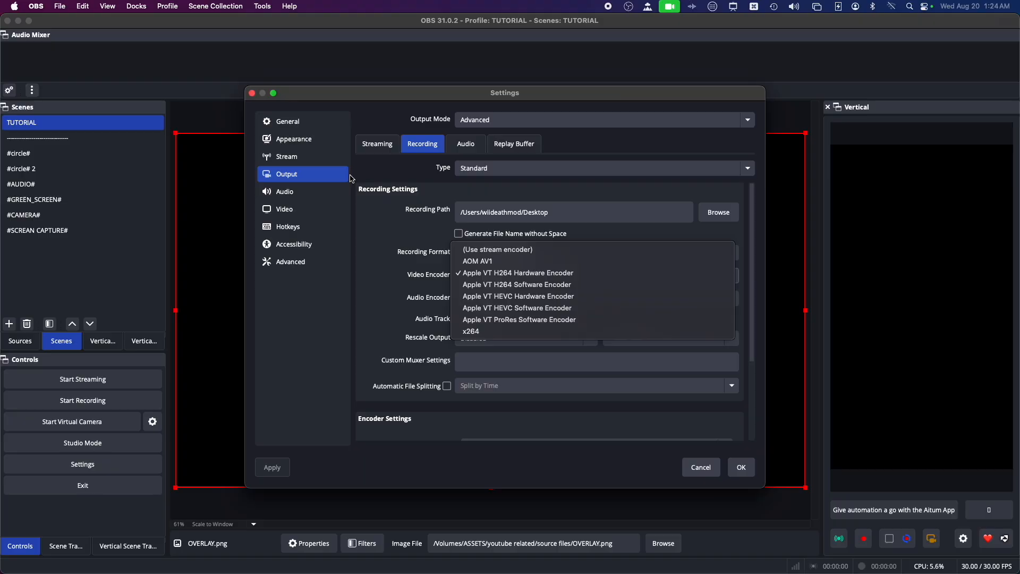
click(371, 157)
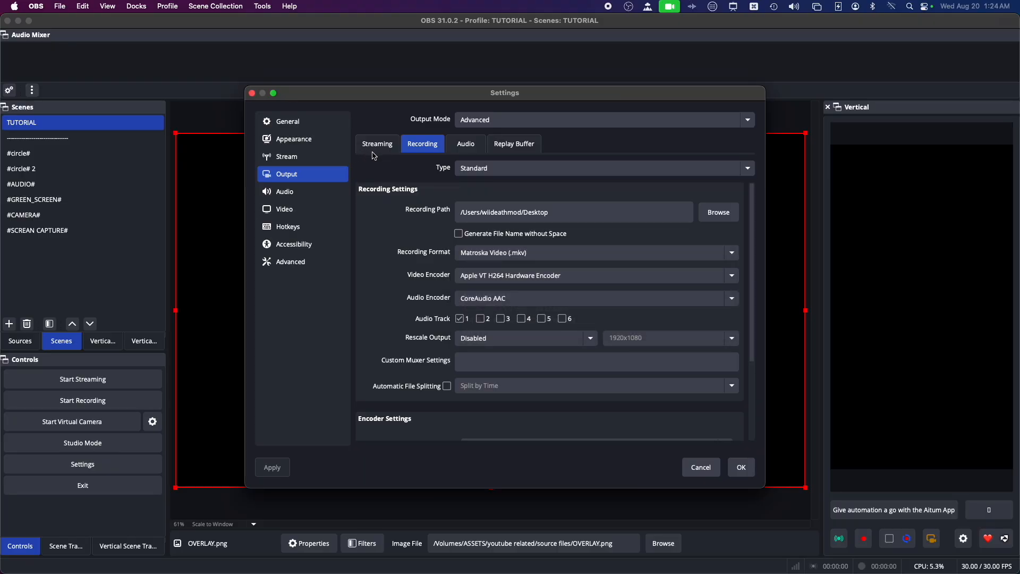
click(380, 151)
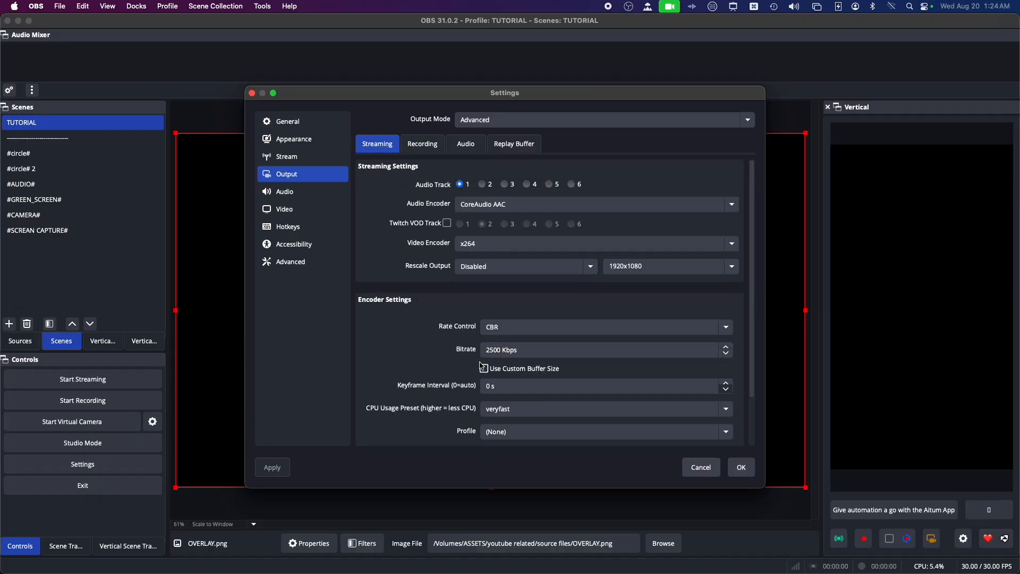
scroll(482, 365, down, 3)
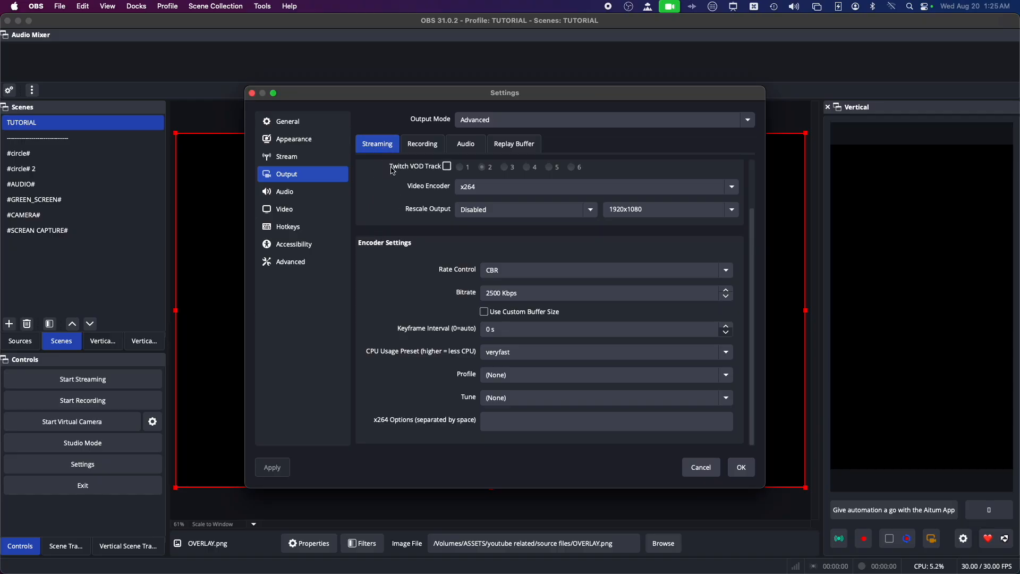
Step: Return to the recording output settings and examine the available video encoders
click(419, 141)
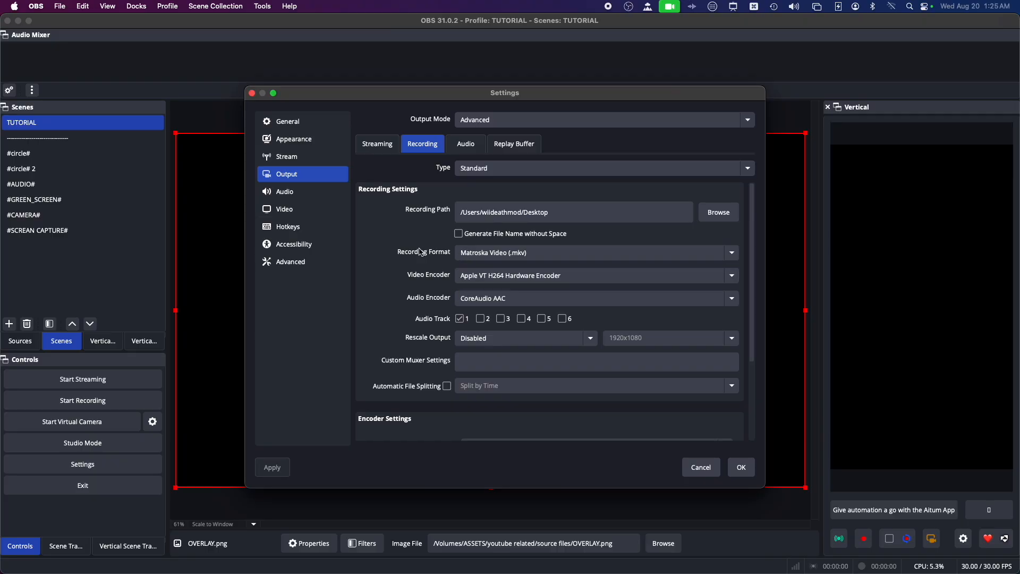
click(478, 280)
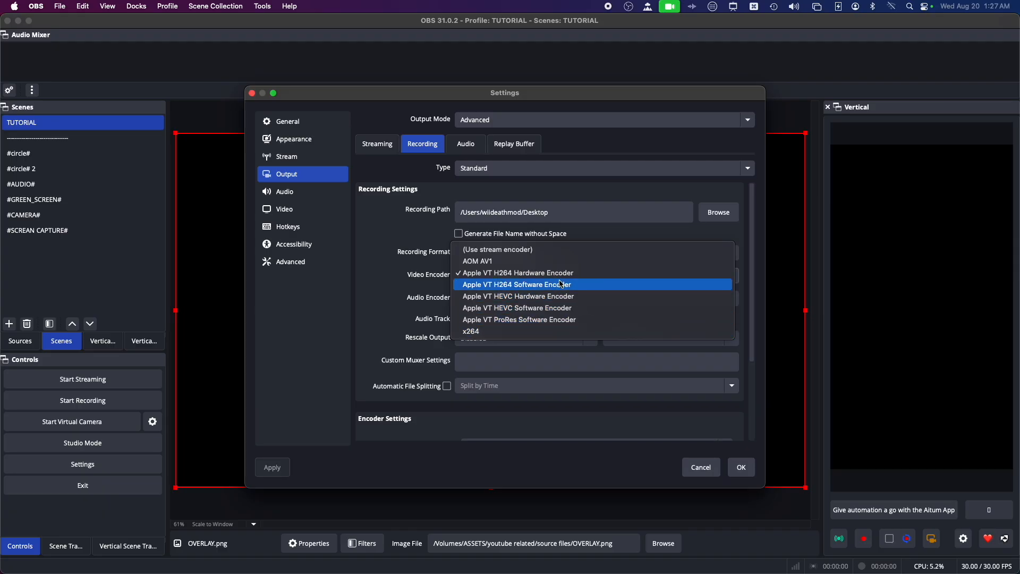
click(355, 346)
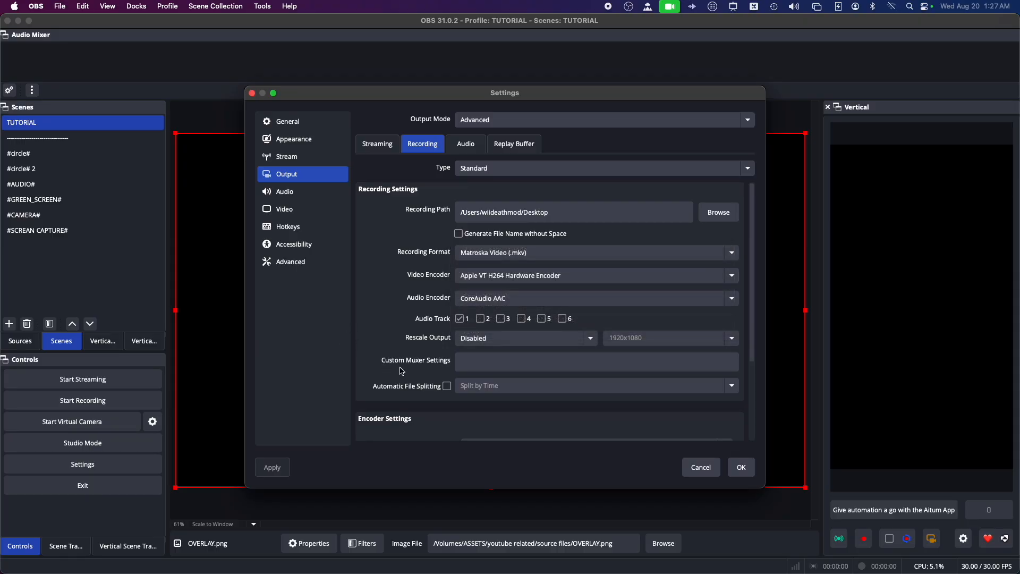
click(509, 280)
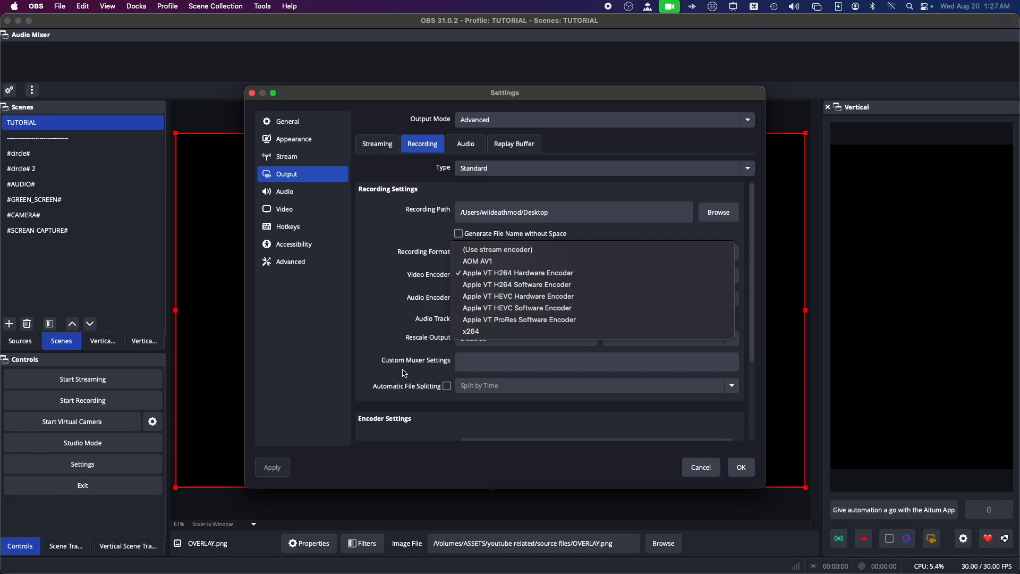
click(355, 404)
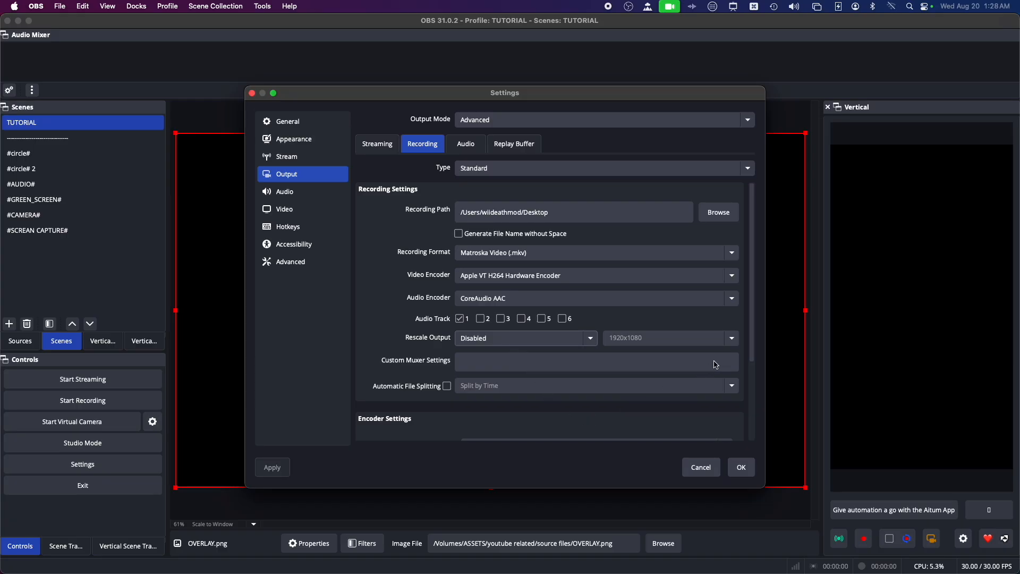
Step: Examine the recording encoder's rate control options and bitrate setting
drag(754, 342, 766, 448)
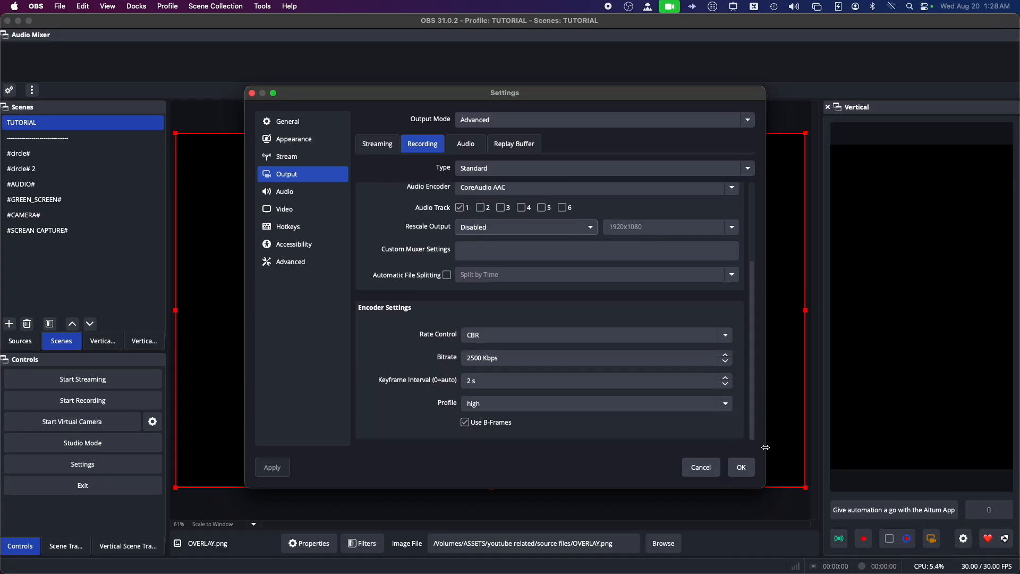
click(563, 338)
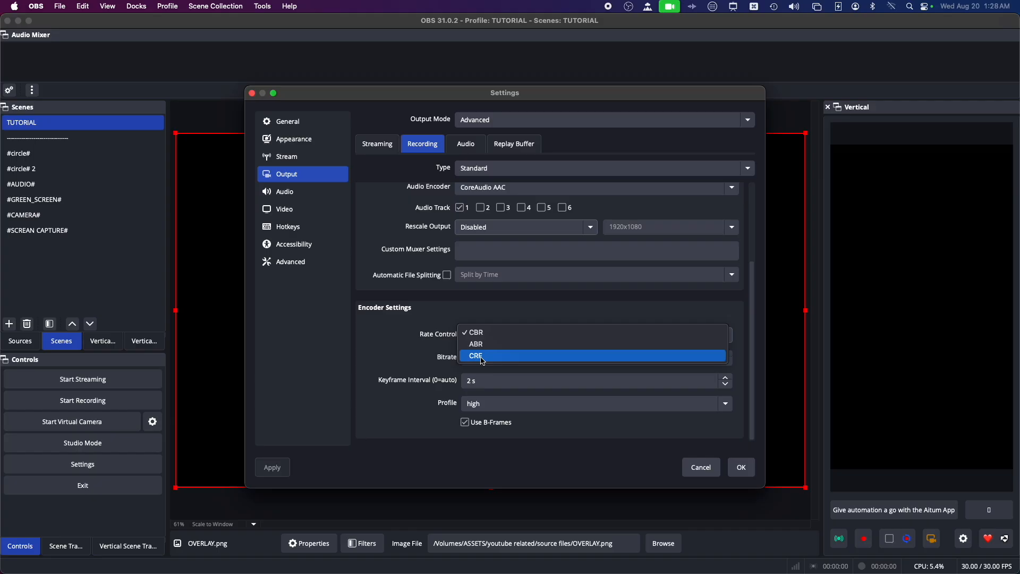
click(383, 362)
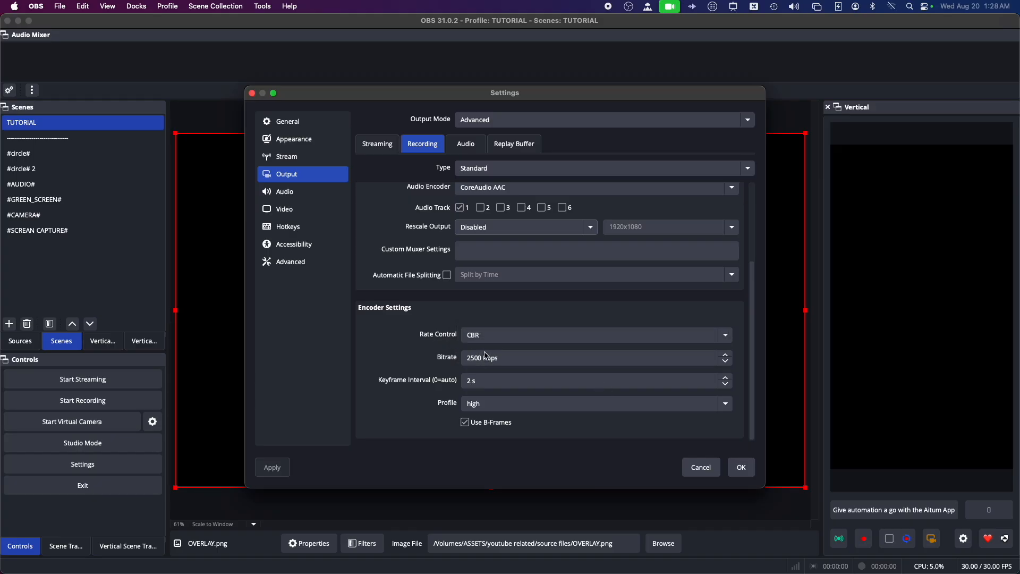
drag(487, 358, 500, 359)
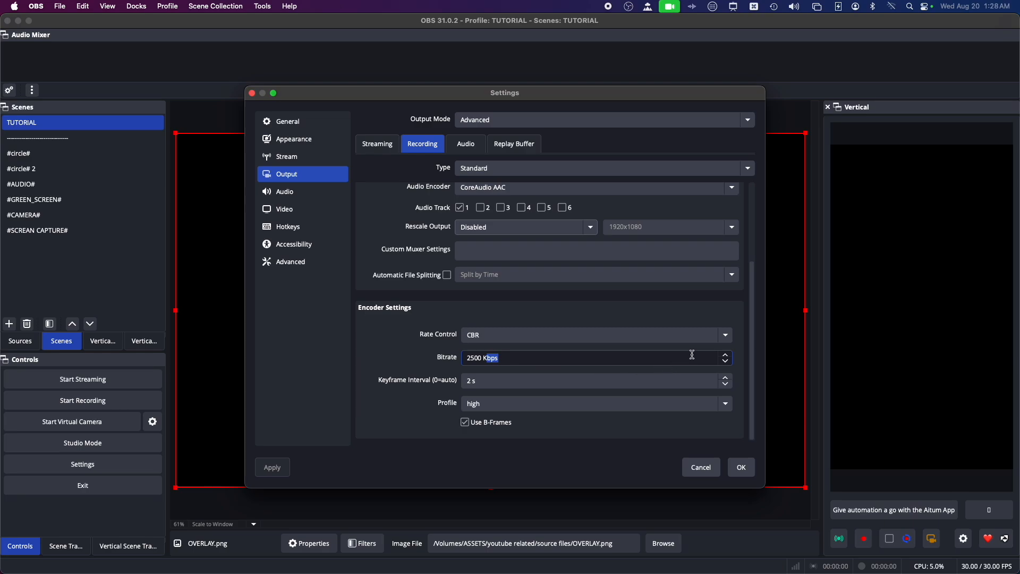
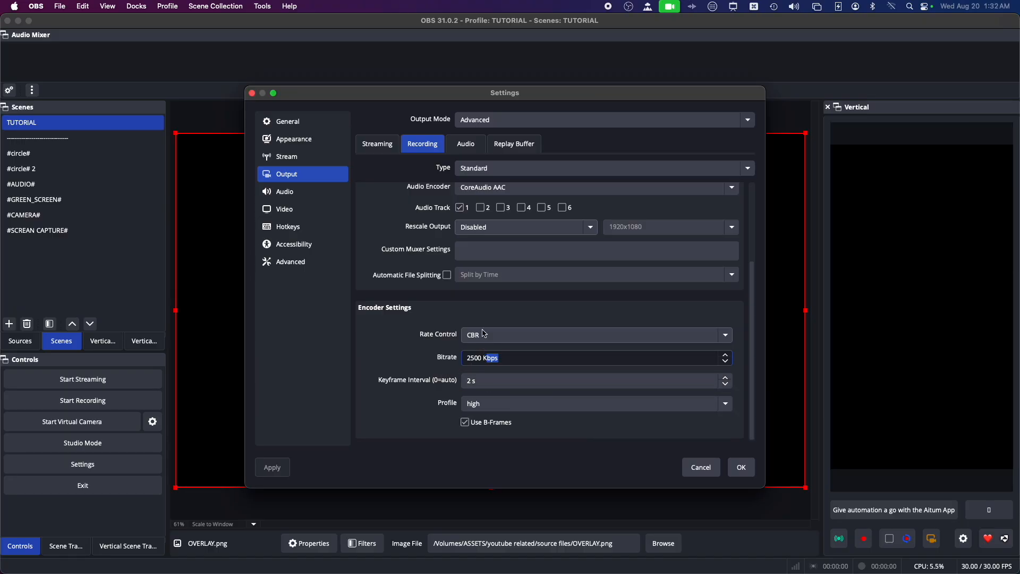
scroll(449, 344, up, 3)
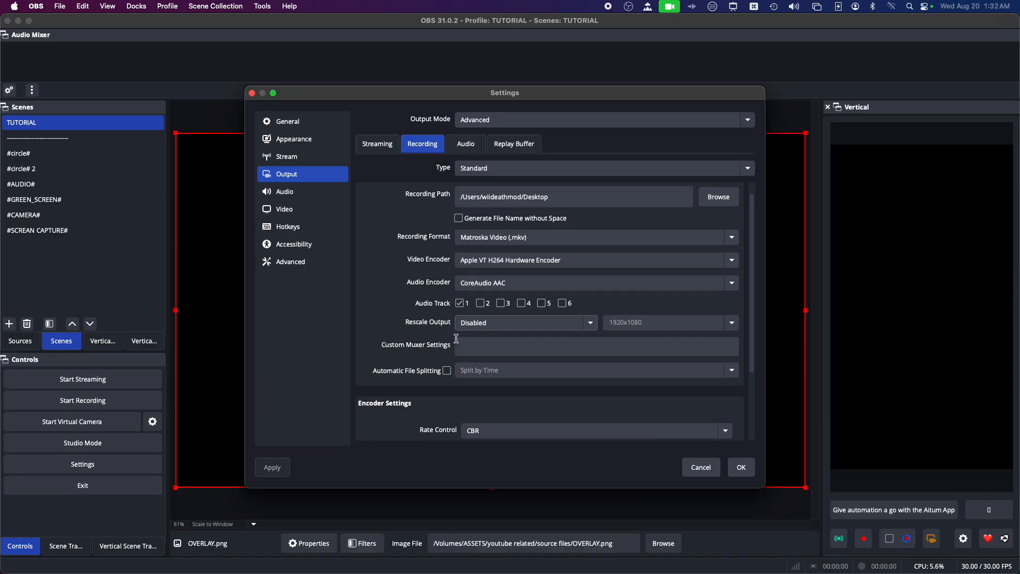
Step: Open the audio track output settings, and switch to Wave Link to examine its input channels and output mixes before minimizing it
click(508, 144)
click(478, 151)
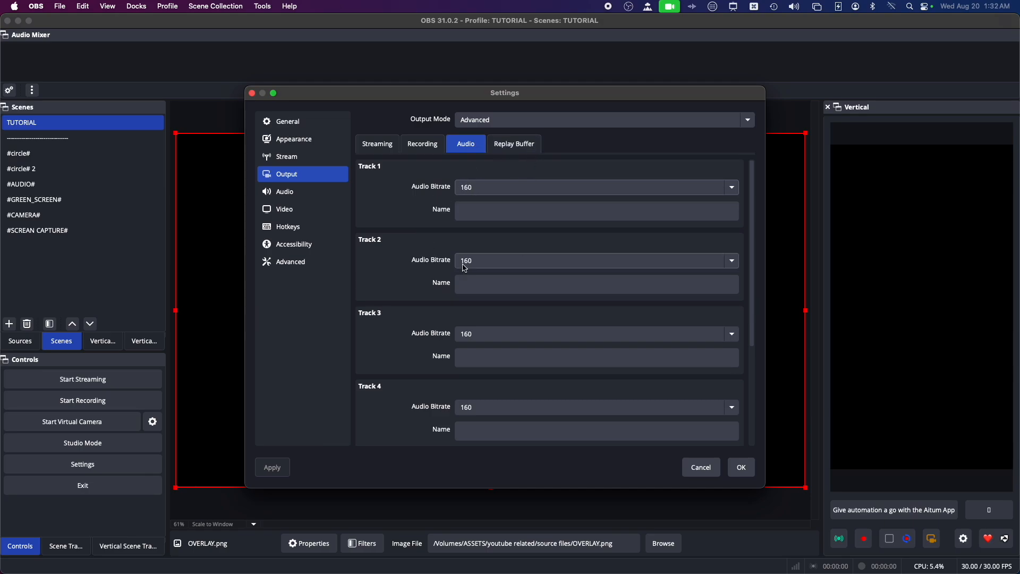
click(693, 7)
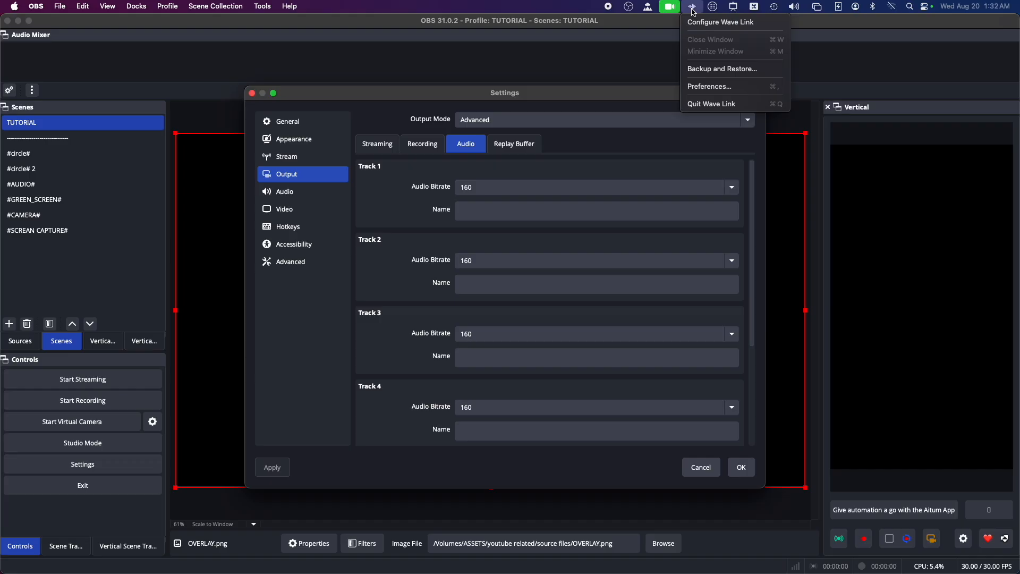
click(709, 20)
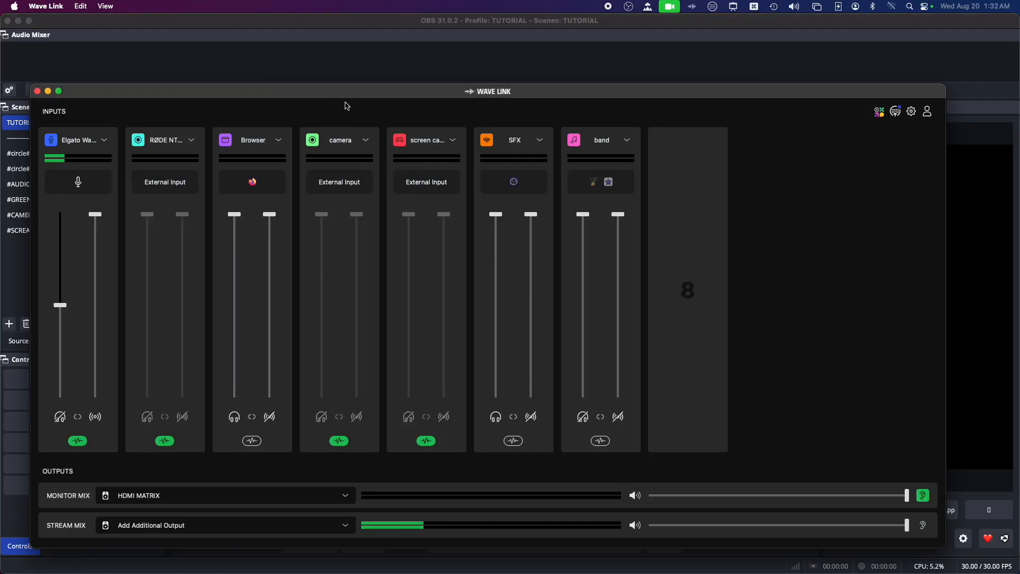
drag(321, 91, 374, 84)
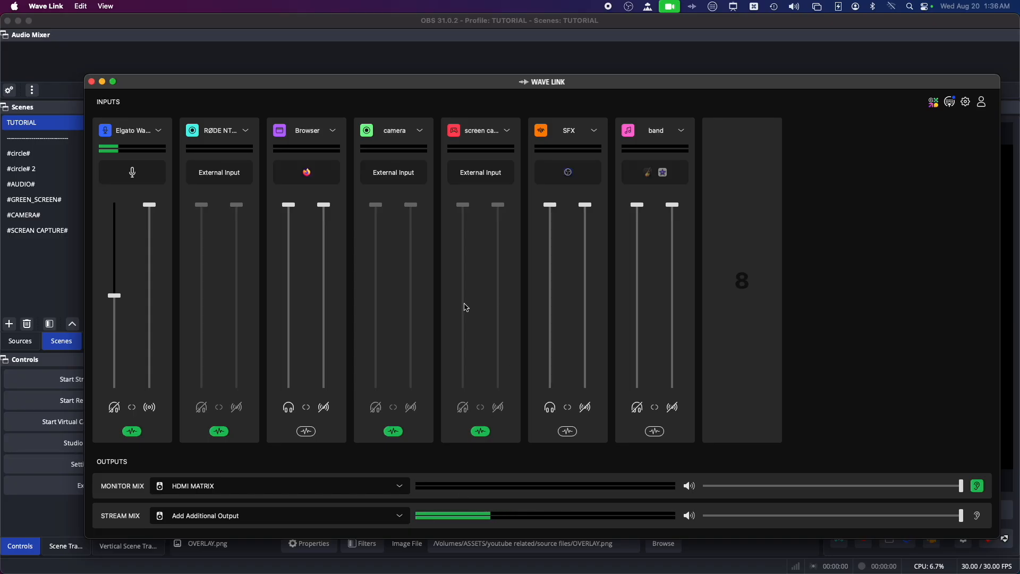
mouse_move(152, 371)
click(102, 82)
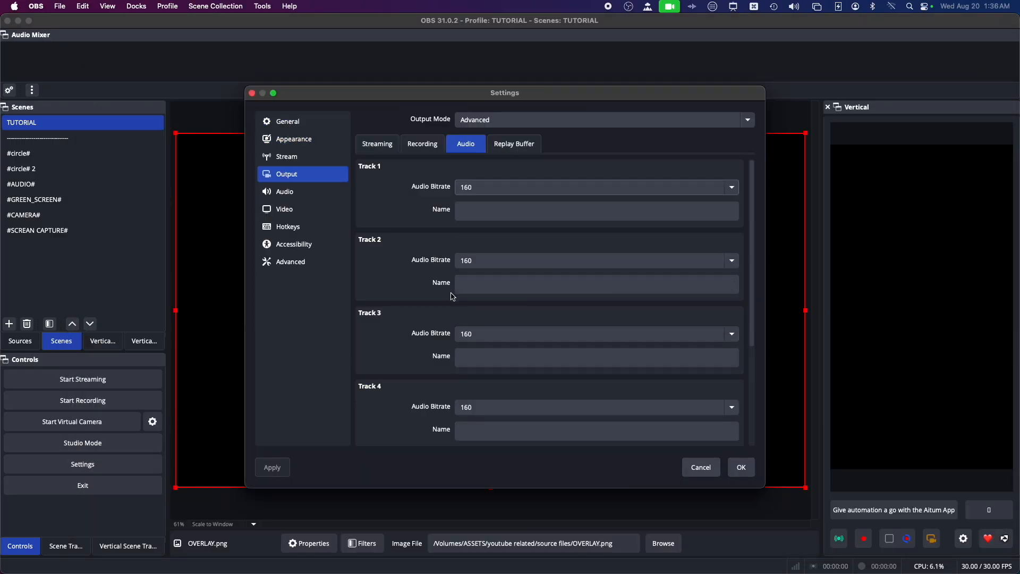
Step: Review the remaining output audio tracks, and check the device choices for Desktop Audio in the audio settings
scroll(454, 297, down, 5)
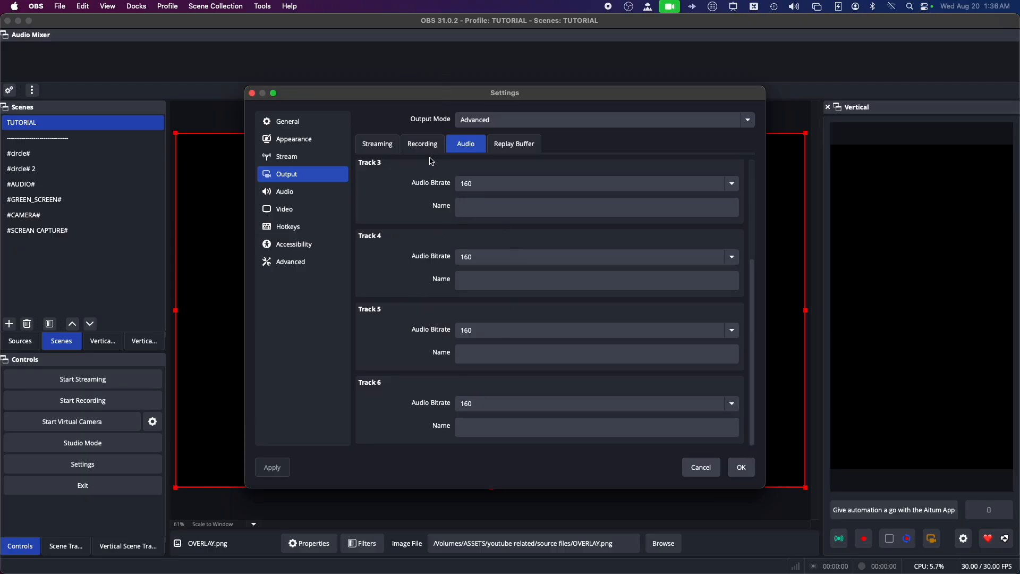
click(379, 144)
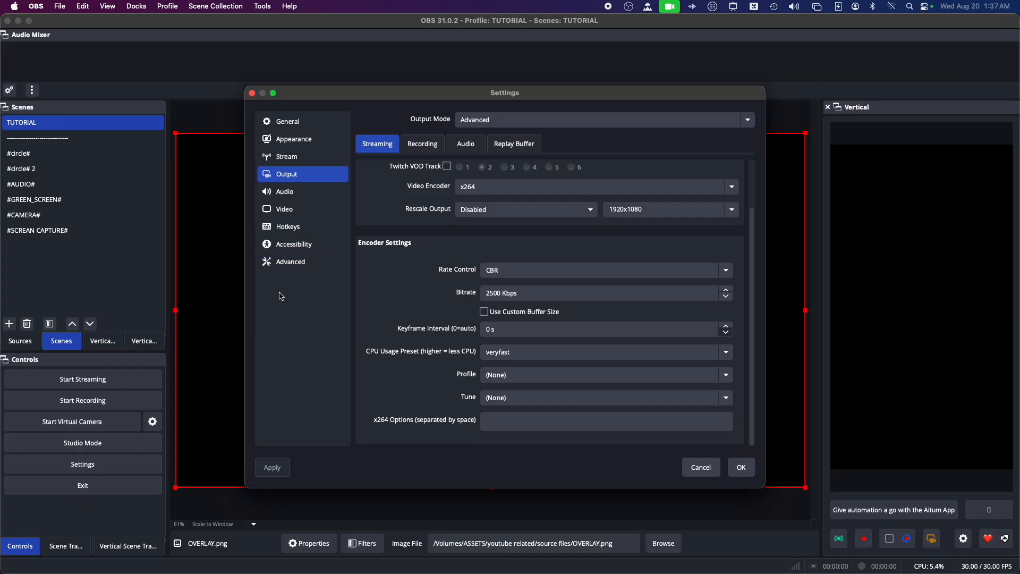
click(297, 192)
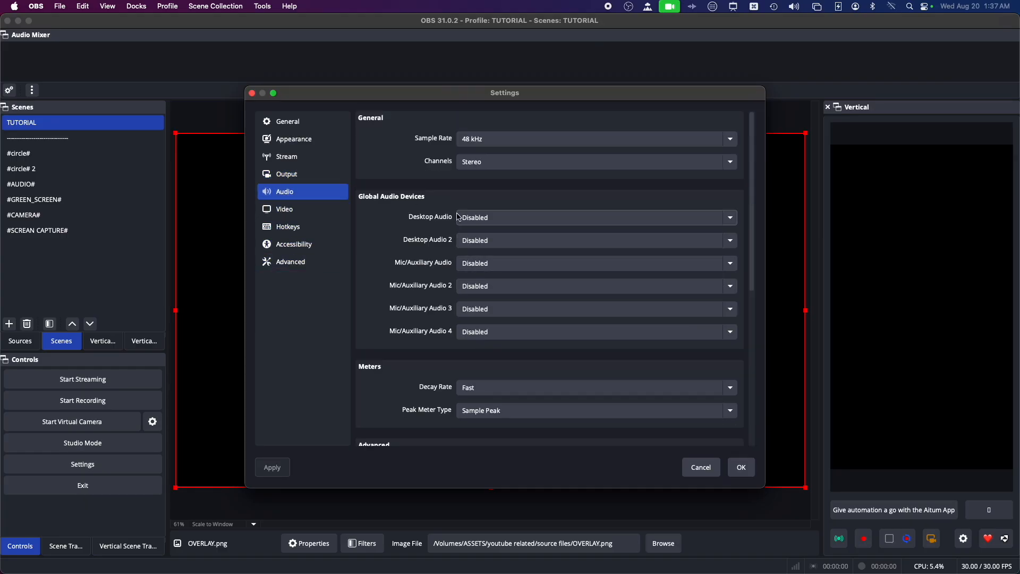
click(497, 219)
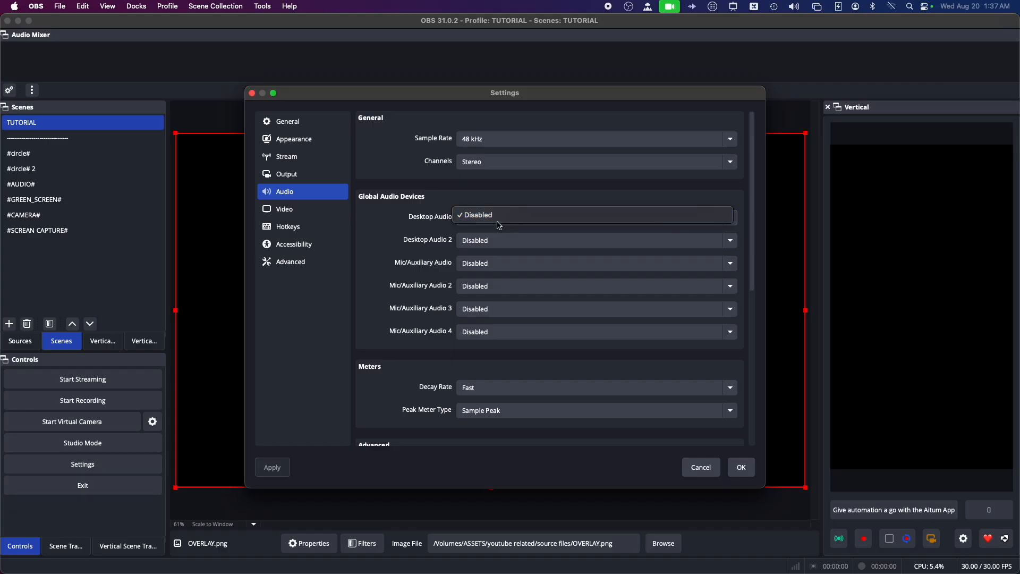
click(383, 227)
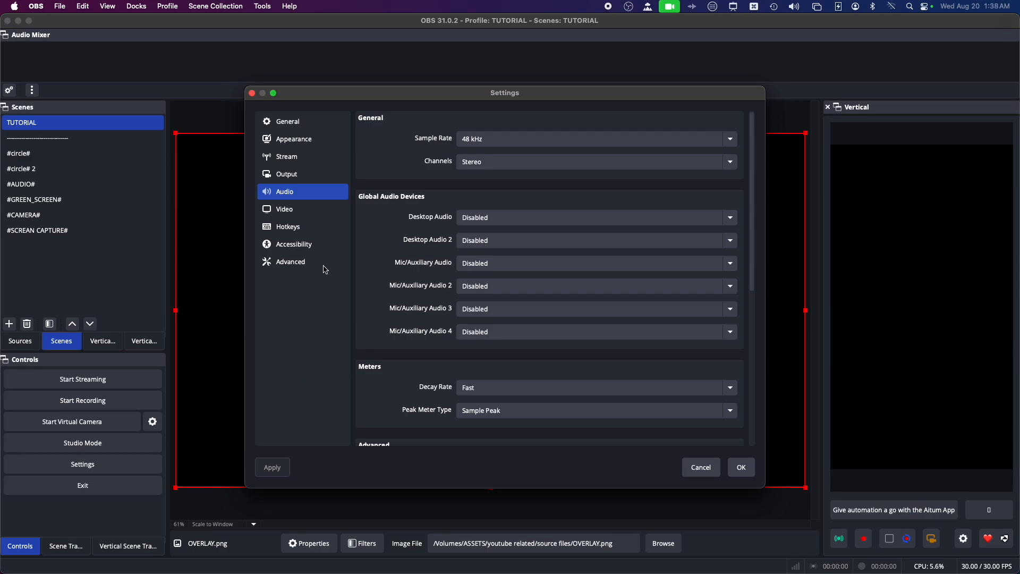
Step: Review the canvas and output resolutions in the video settings, and check the common FPS value choices
click(282, 212)
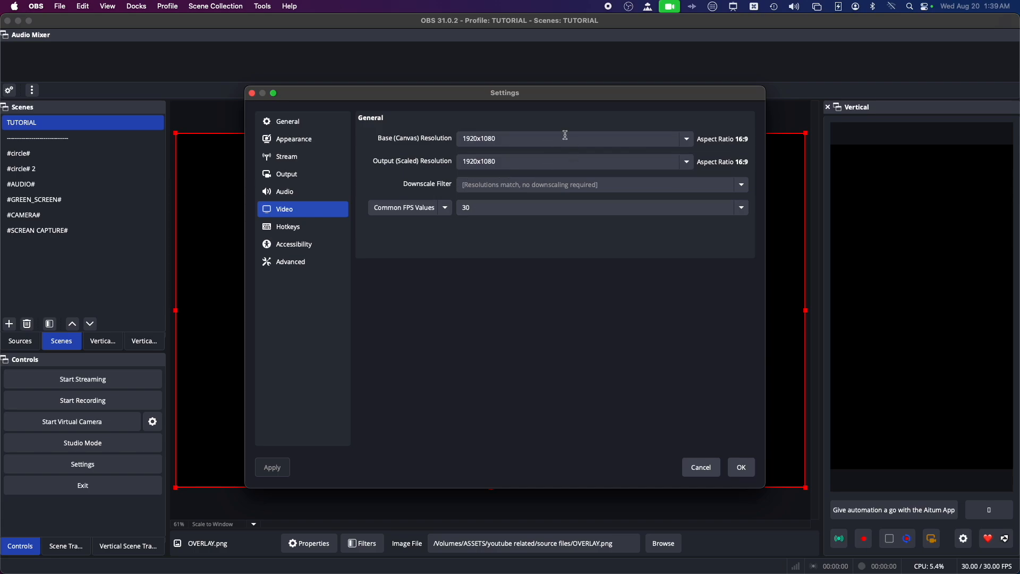
click(482, 212)
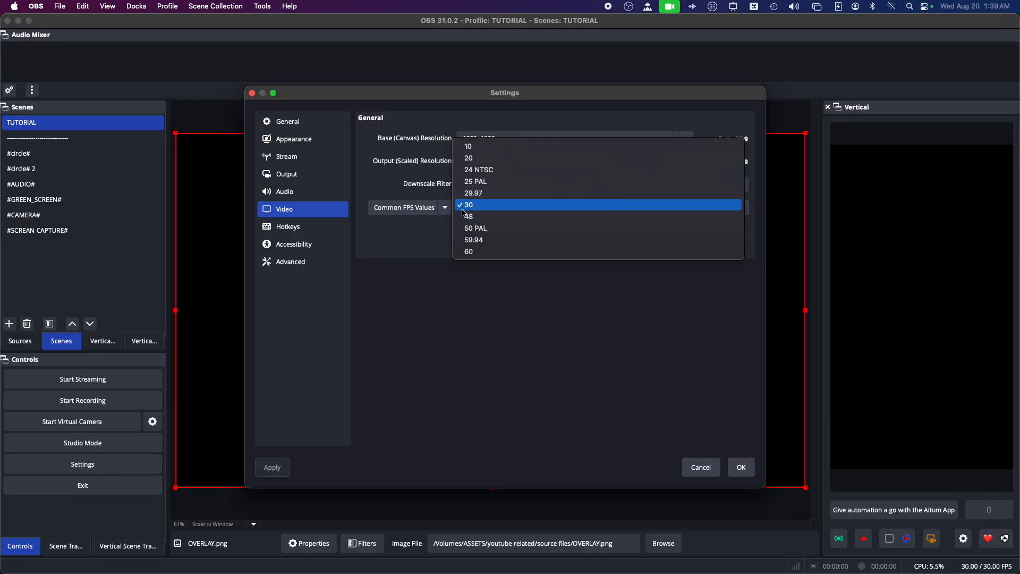
click(418, 245)
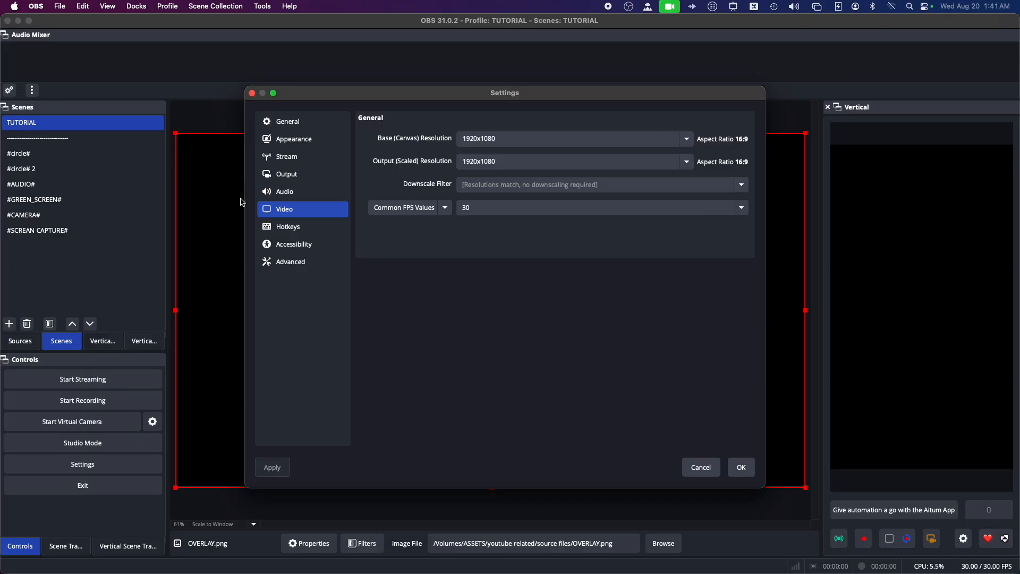
Step: Examine the hotkey settings, including the vertical streaming, recording and pause actions
click(289, 229)
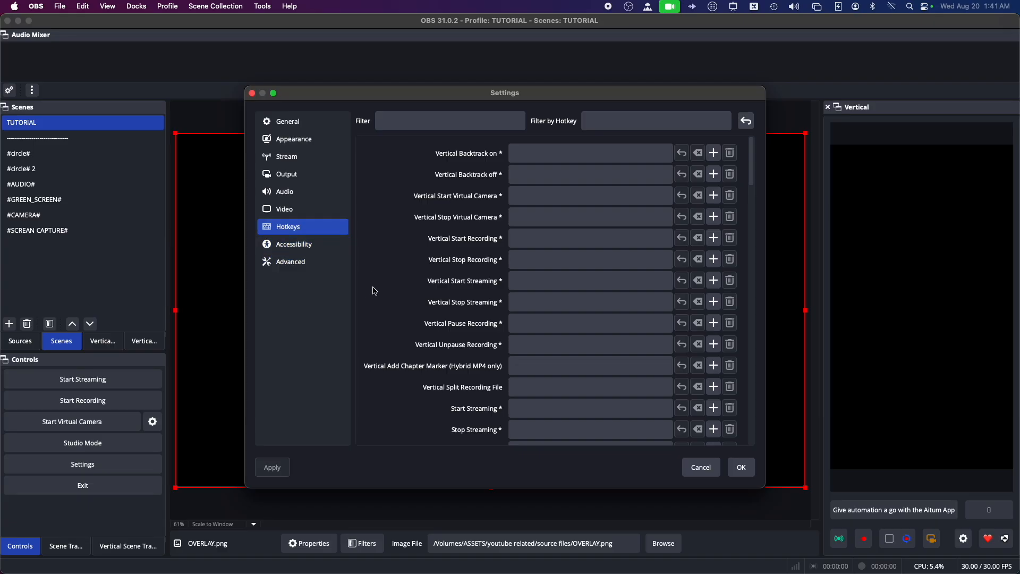
click(521, 204)
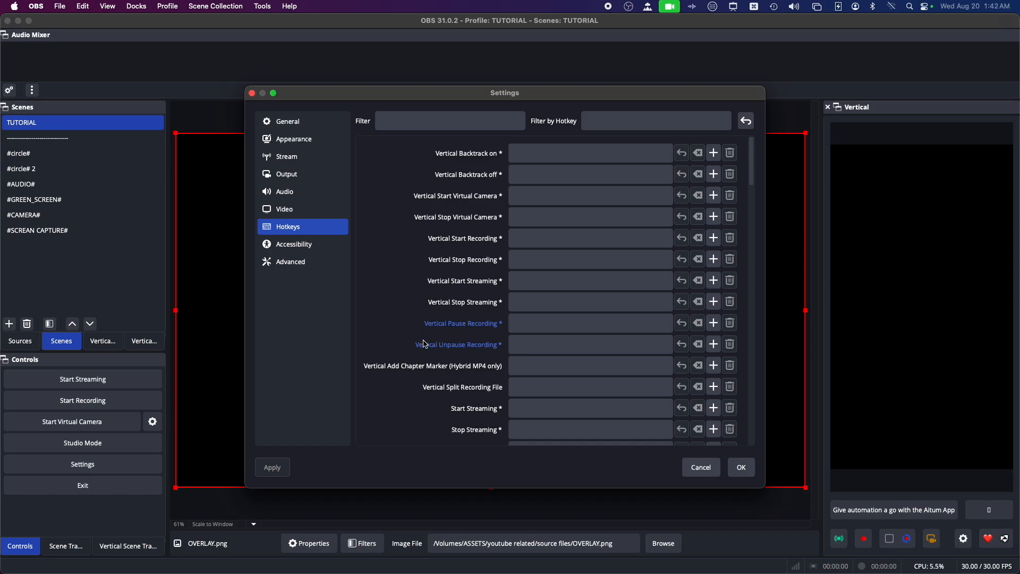
mouse_move(434, 350)
click(525, 340)
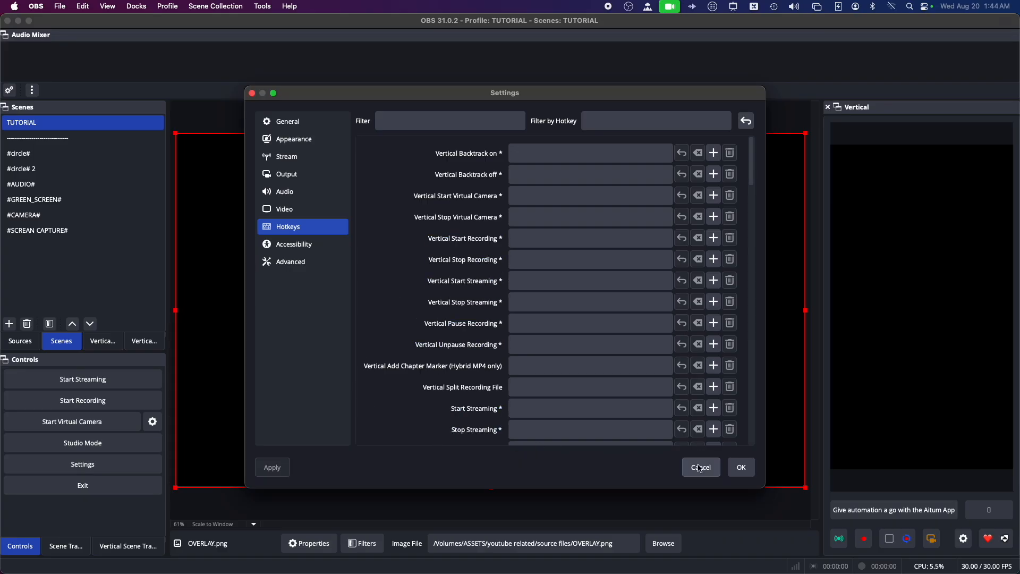
Step: Check the automatic remux to mp4 option in the advanced settings, and review the recording output settings and the Remux Recordings command
click(298, 265)
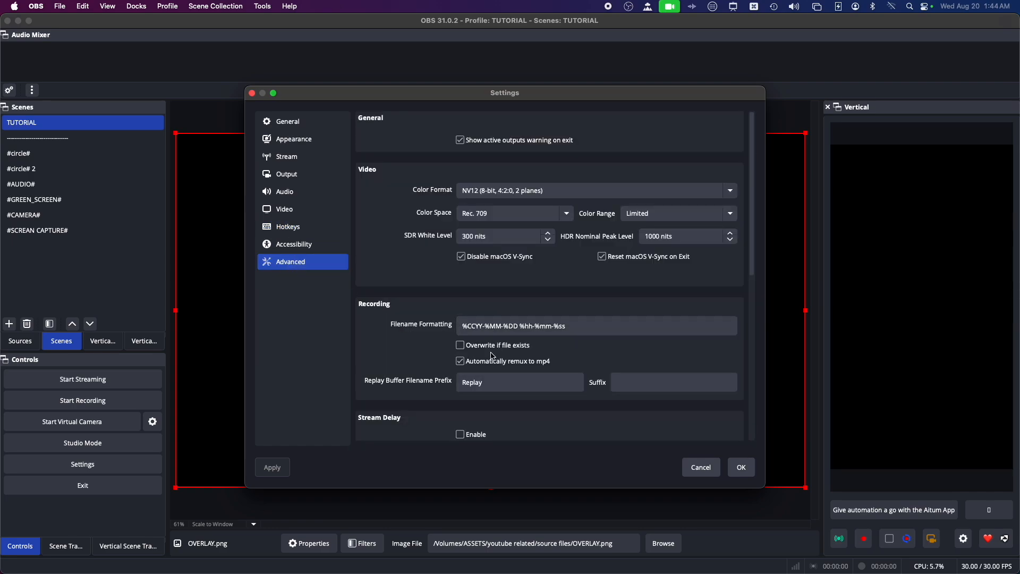
scroll(491, 354, down, 2)
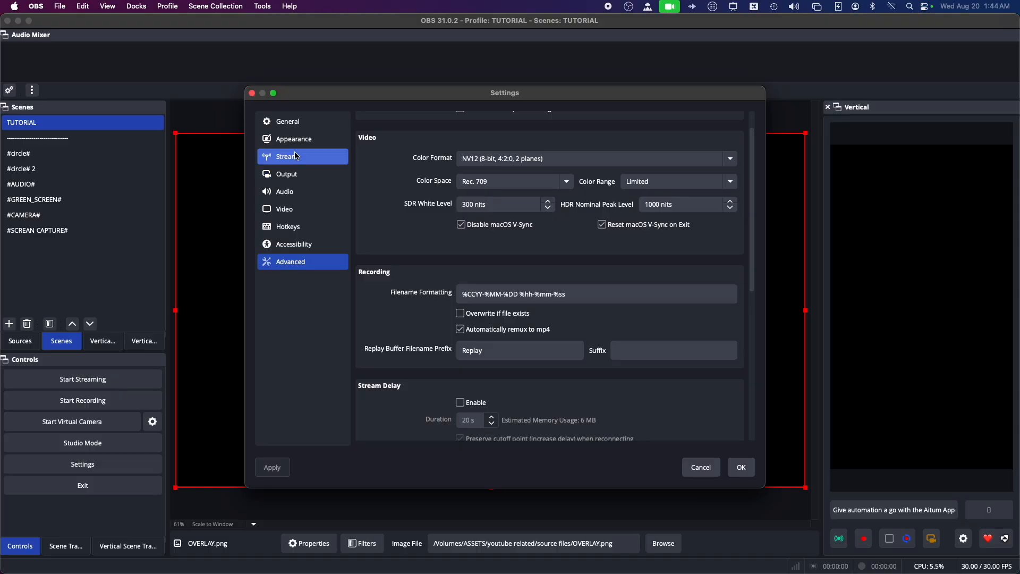
click(282, 176)
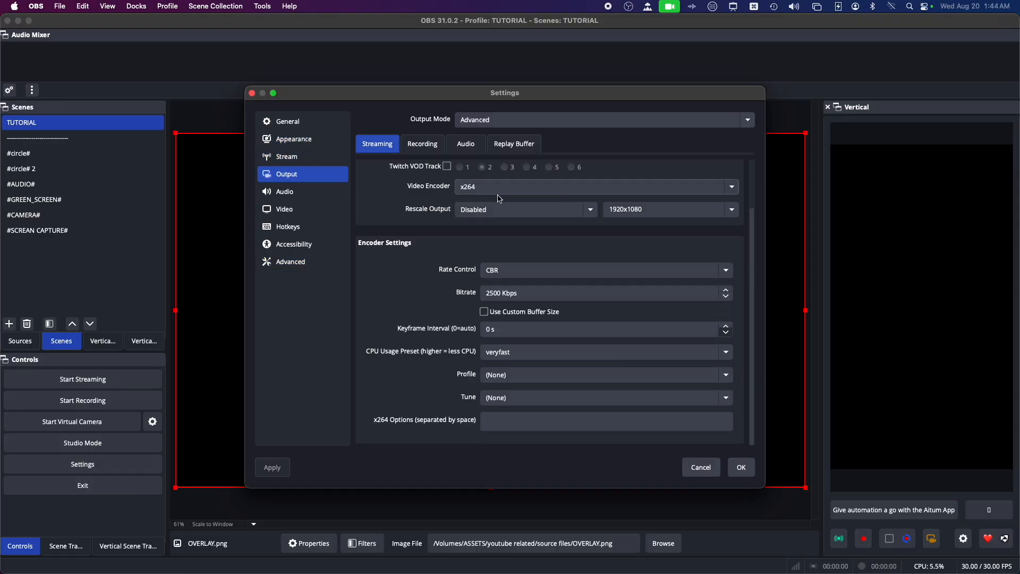
click(431, 147)
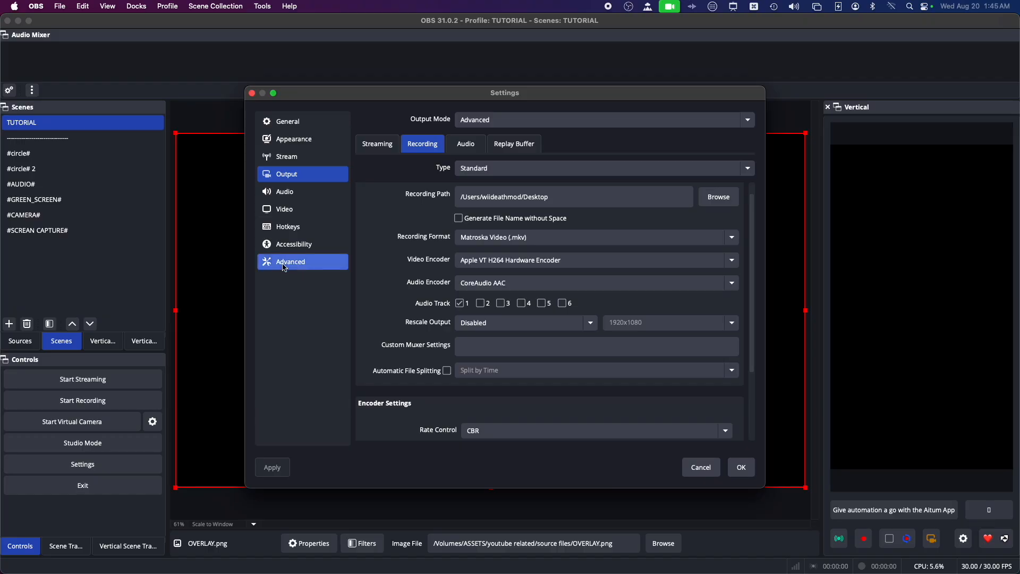
click(60, 7)
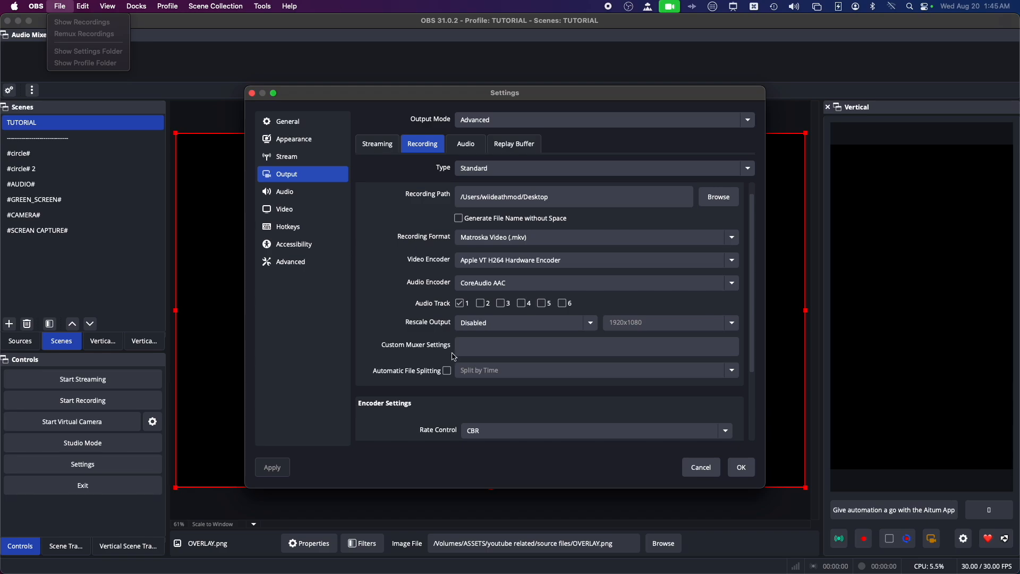
click(337, 372)
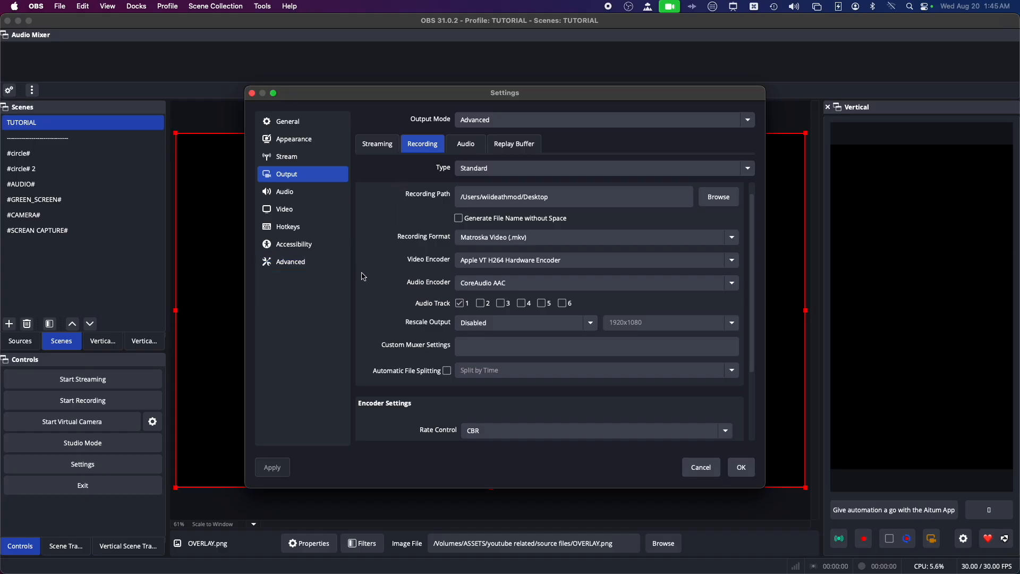
Step: View the stream service settings, and check the theme choices in the appearance settings
click(288, 162)
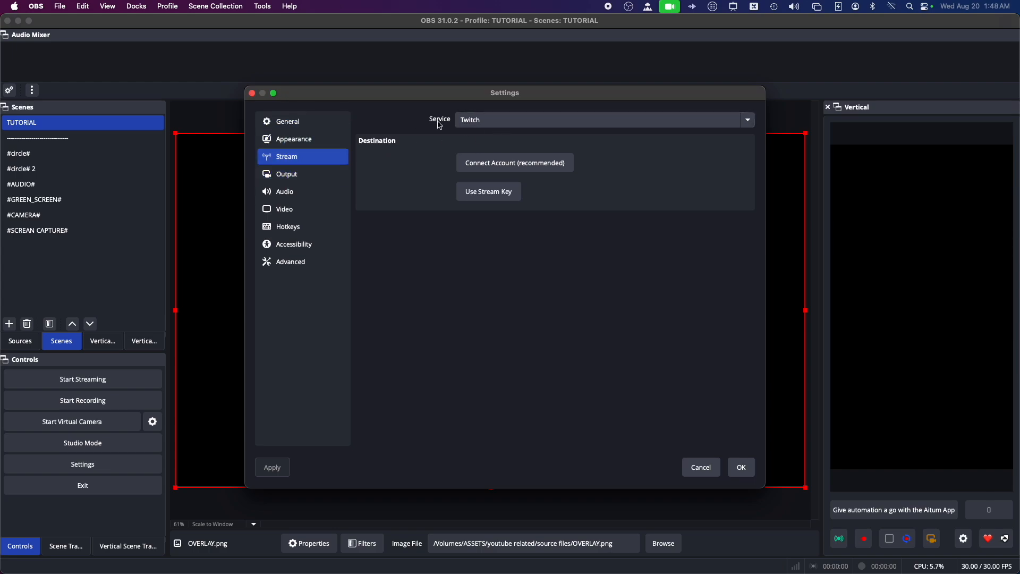
click(291, 139)
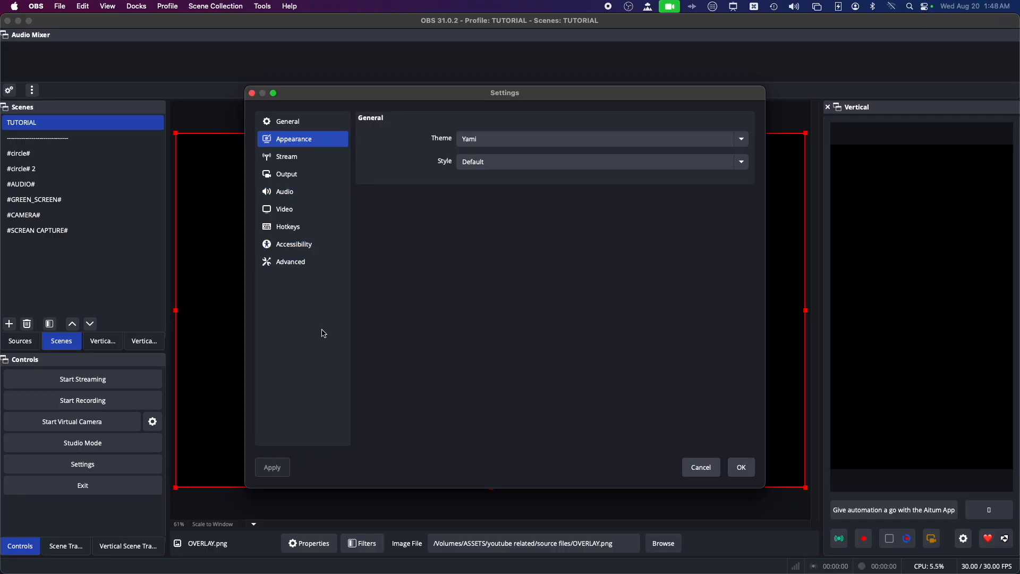
click(598, 140)
click(595, 137)
Step: Preview the Rachni, Light and Grey styles of the Yami theme, and return the style to Default
click(602, 161)
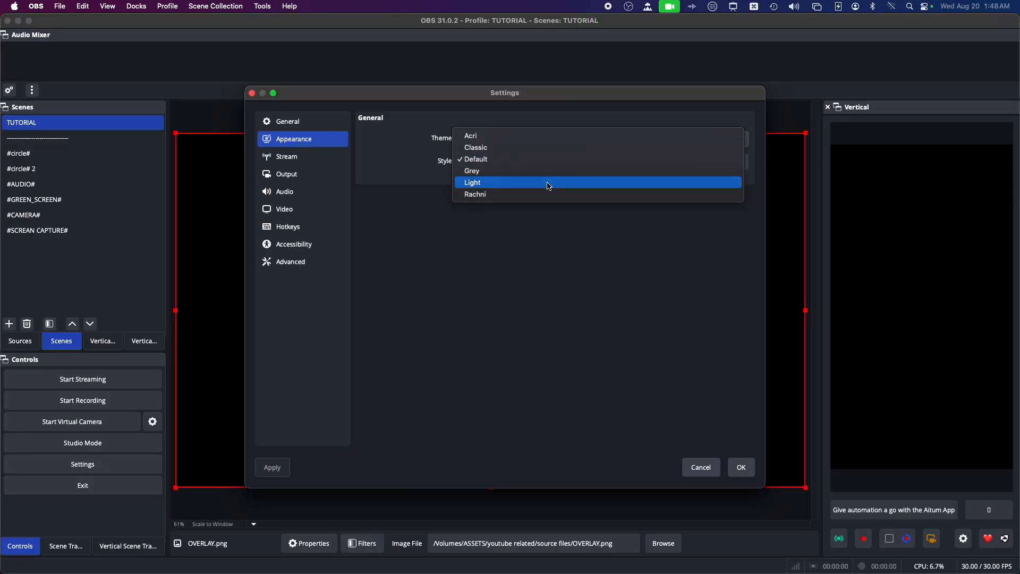
click(516, 196)
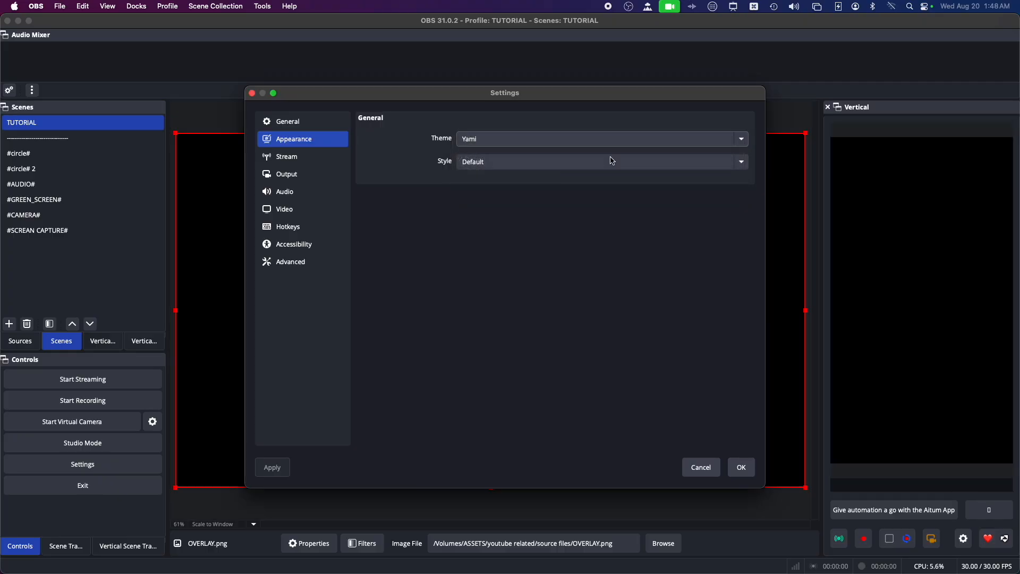
click(740, 167)
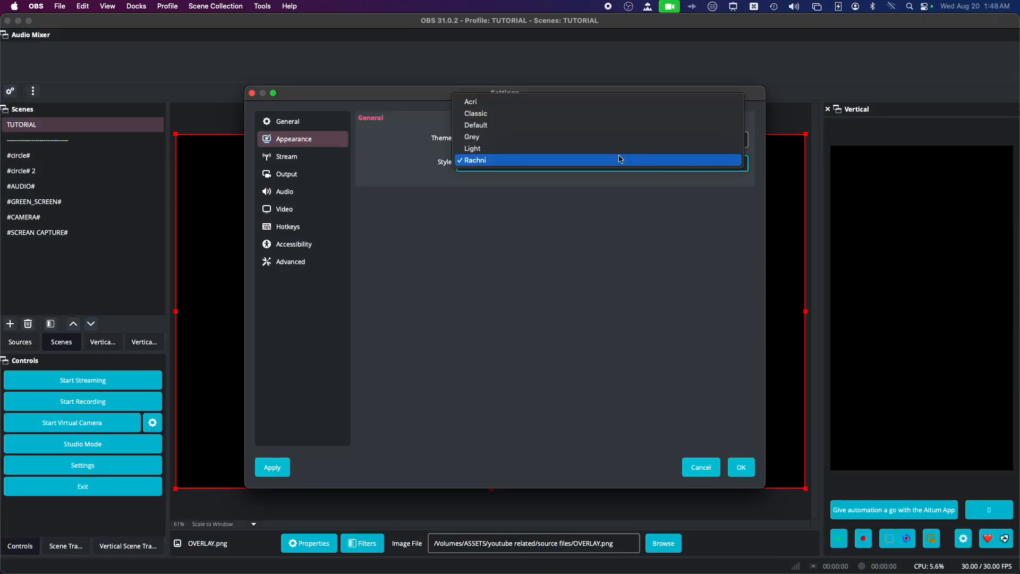
click(602, 149)
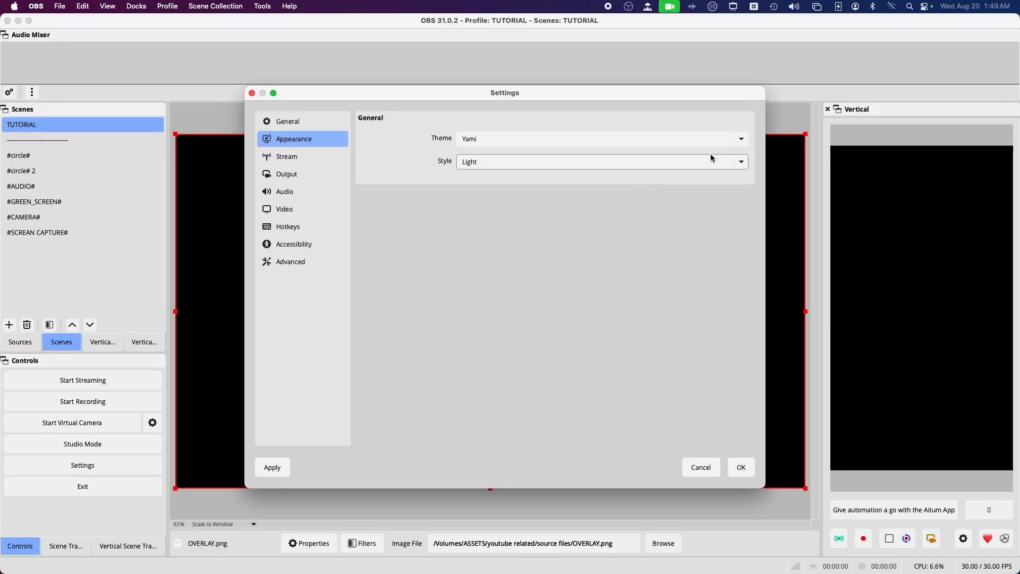
click(739, 164)
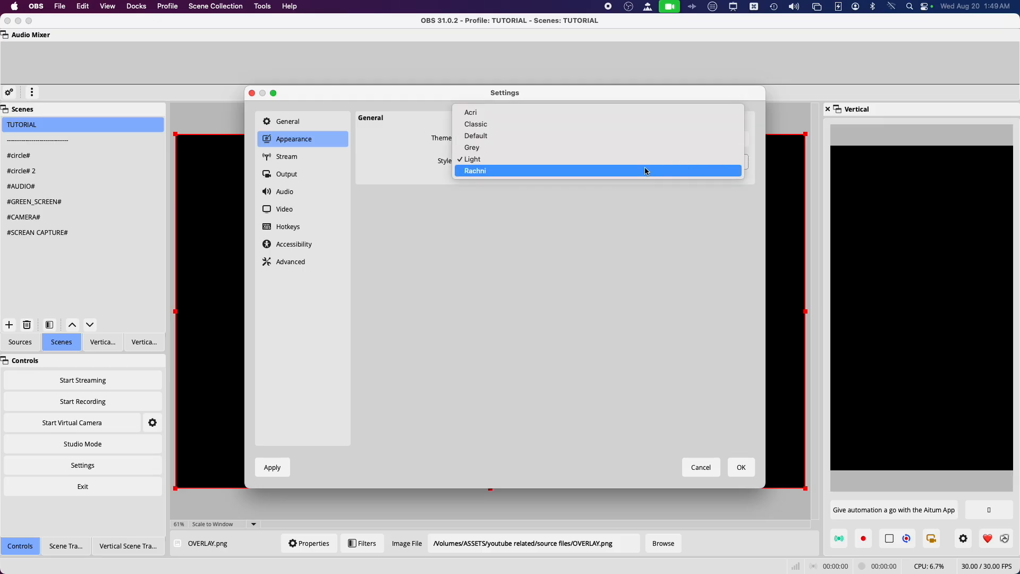
click(560, 147)
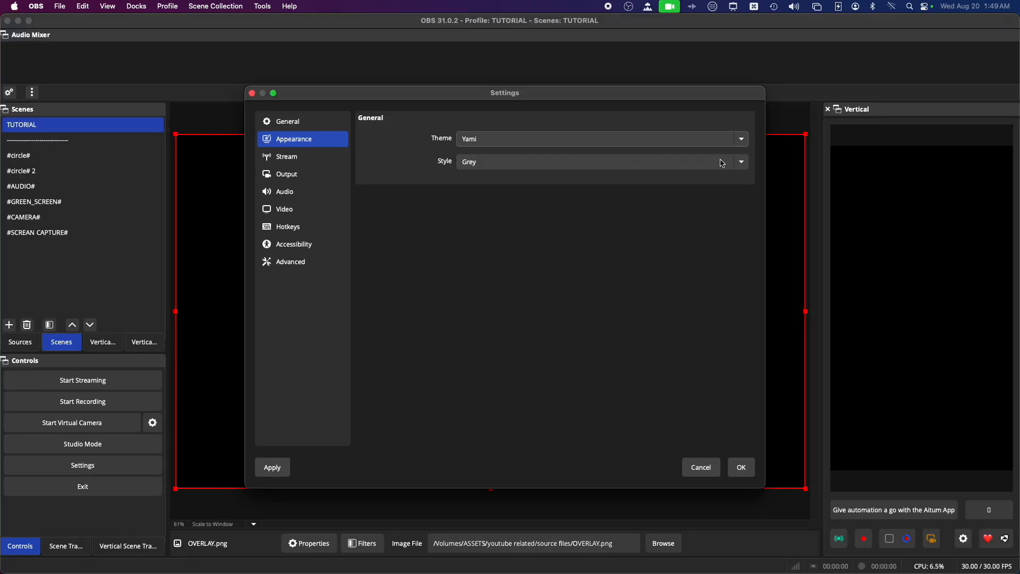
click(739, 168)
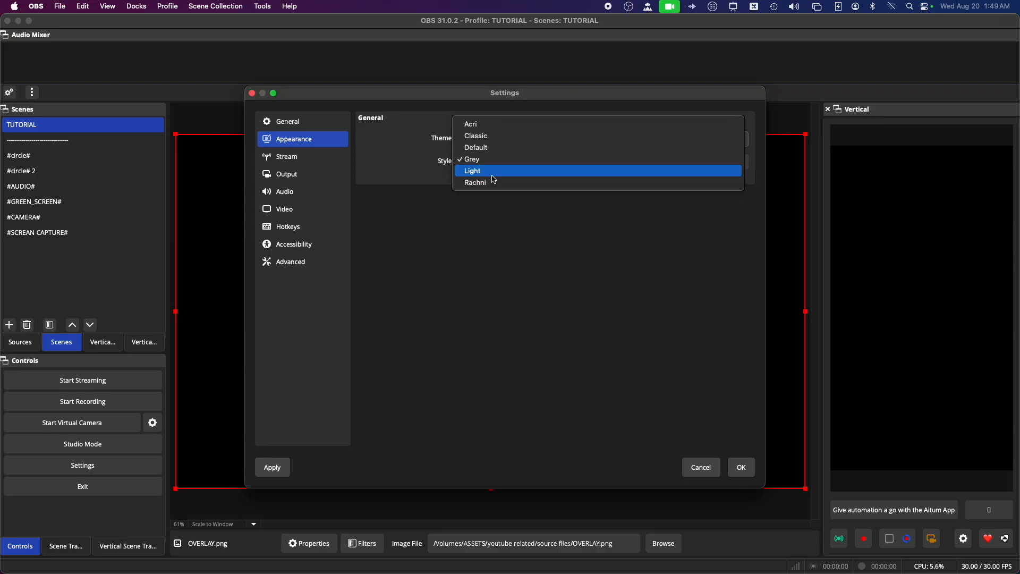
click(519, 147)
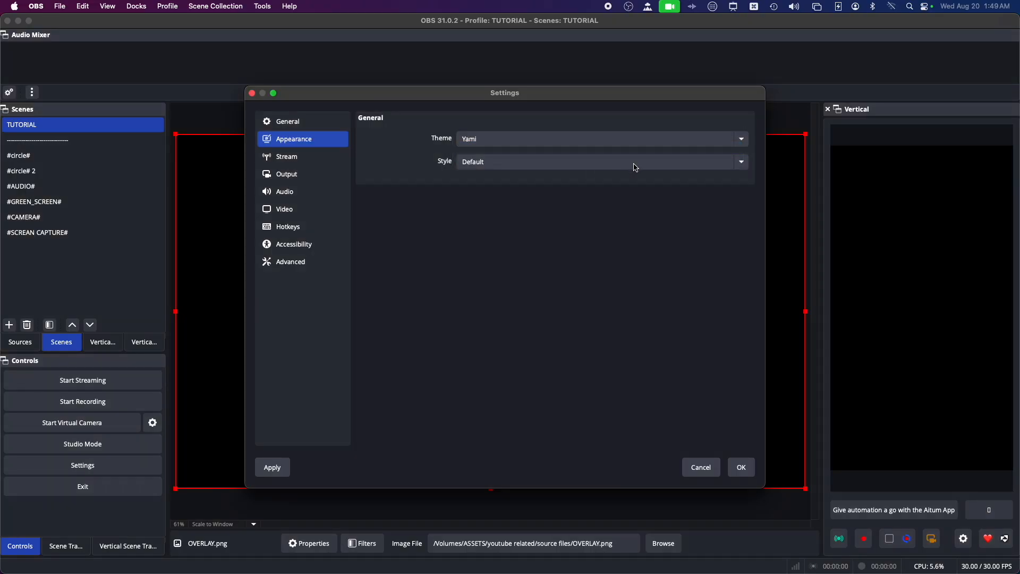
Step: Preview the Classic and Acri styles of the Yami theme, and return the style to Default and apply it
click(739, 162)
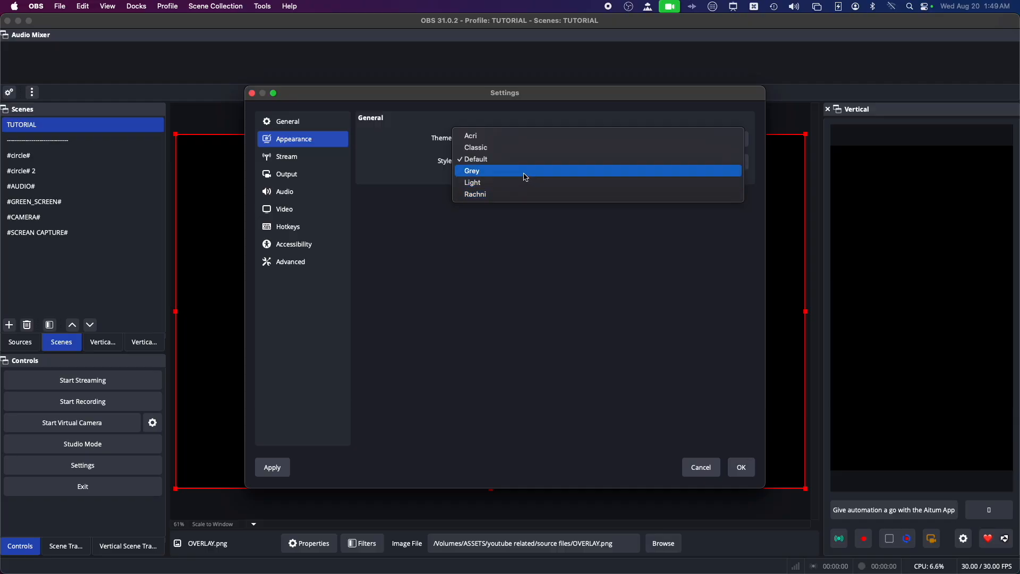
click(489, 147)
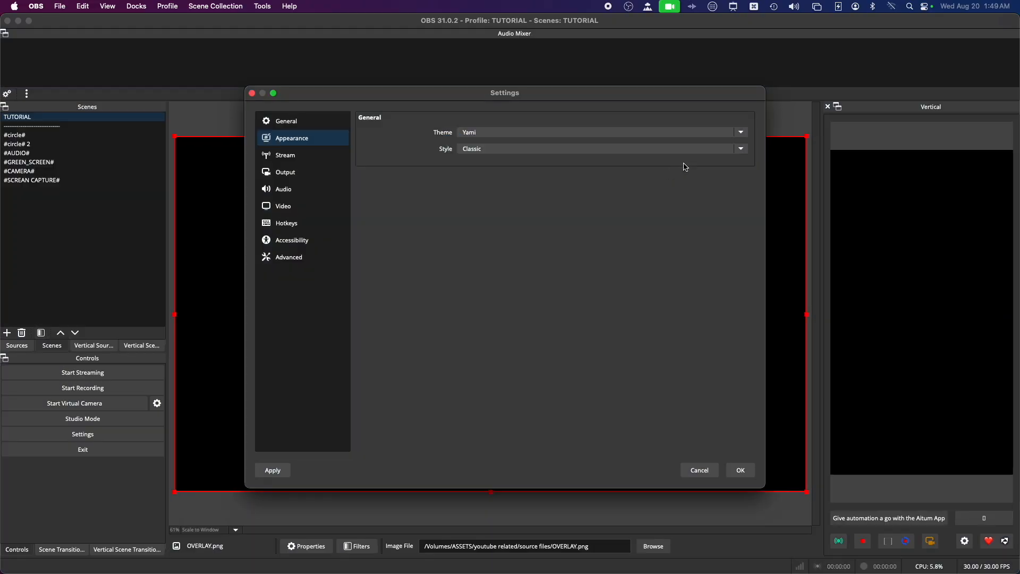
click(738, 156)
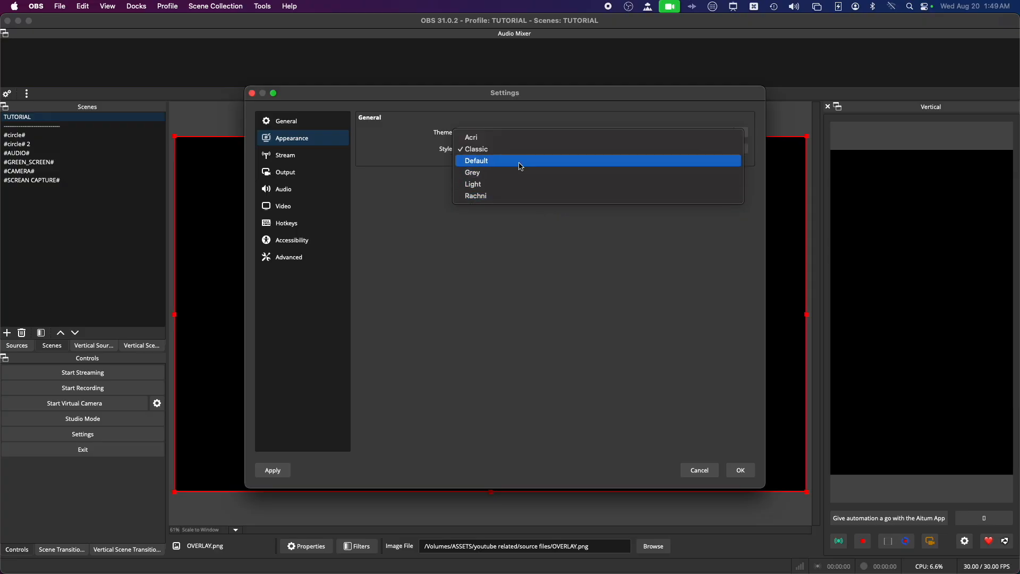
click(477, 142)
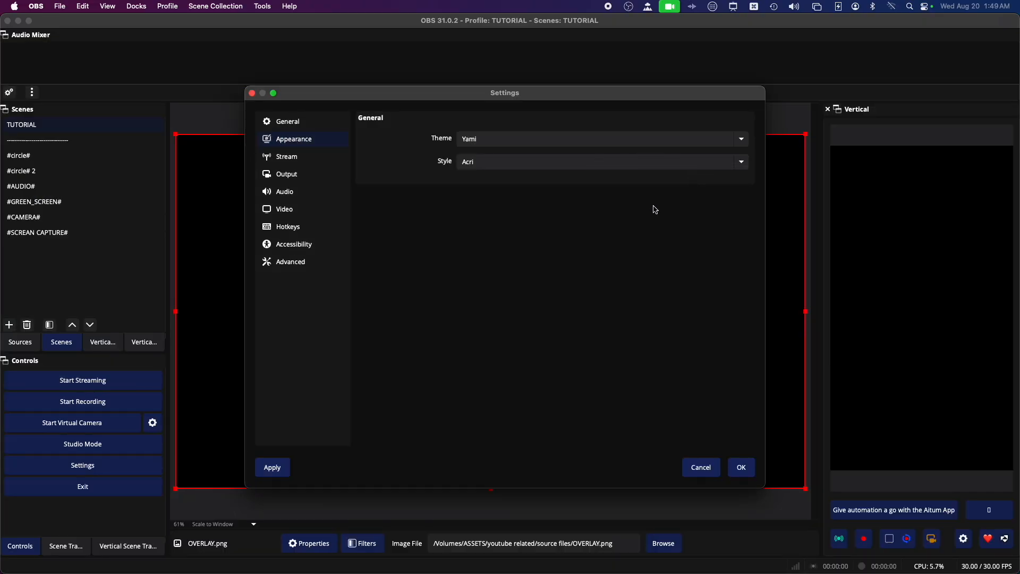
click(742, 165)
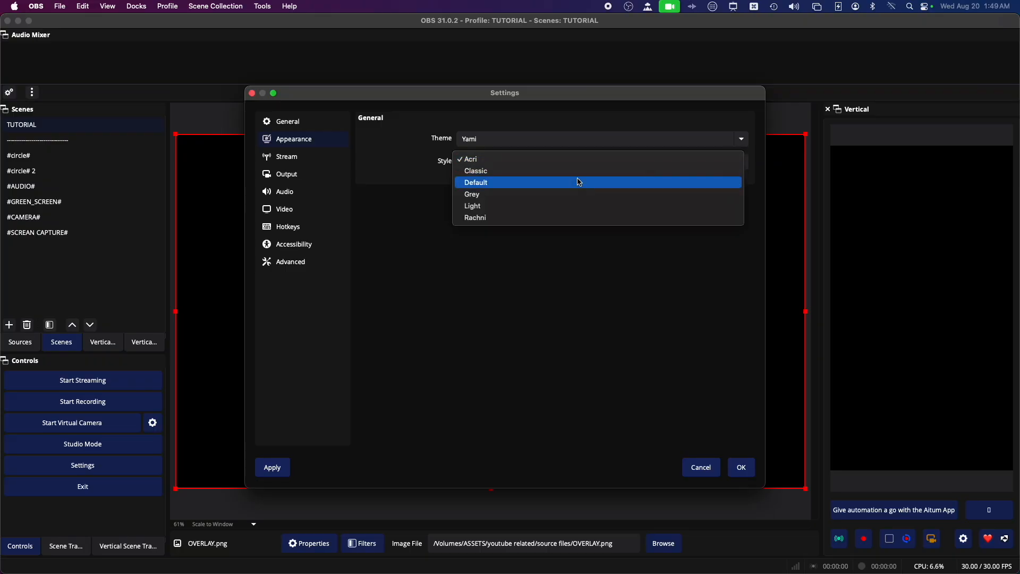
click(546, 182)
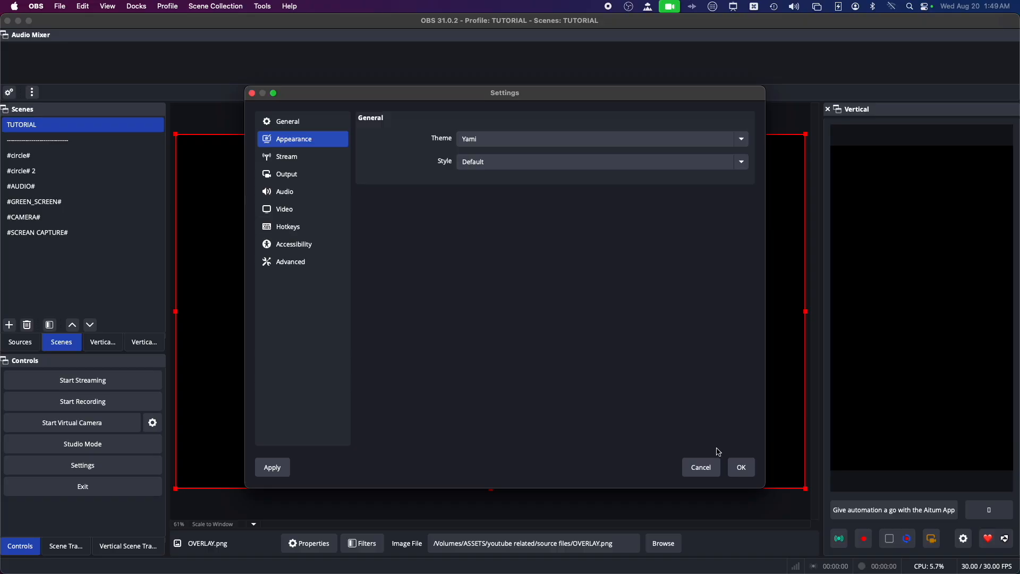
click(281, 471)
Step: Review the general settings from updates and output through source snapping, projectors, system tray, preview, studio mode and multiview
click(286, 157)
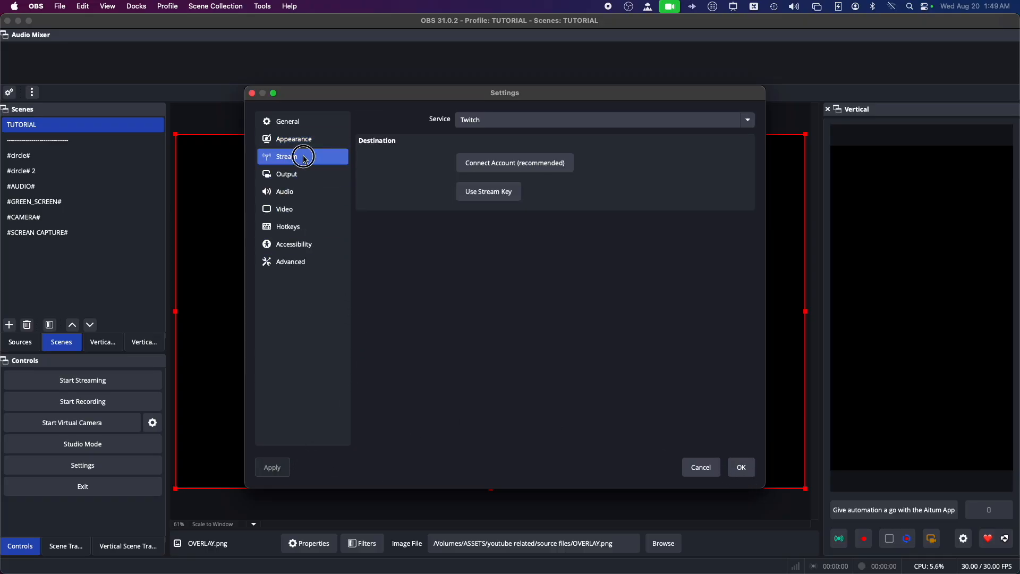
click(308, 125)
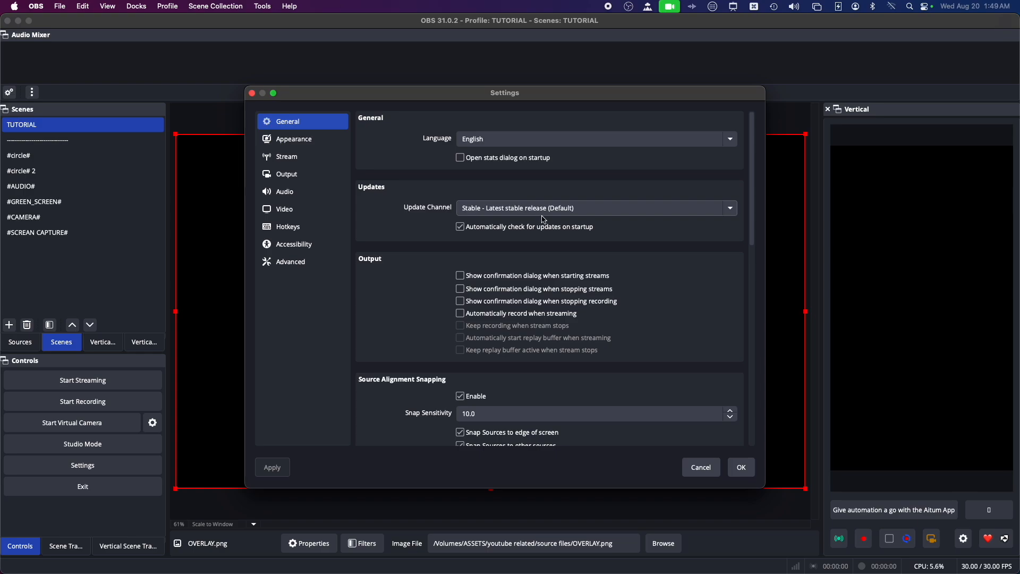
scroll(463, 287, down, 5)
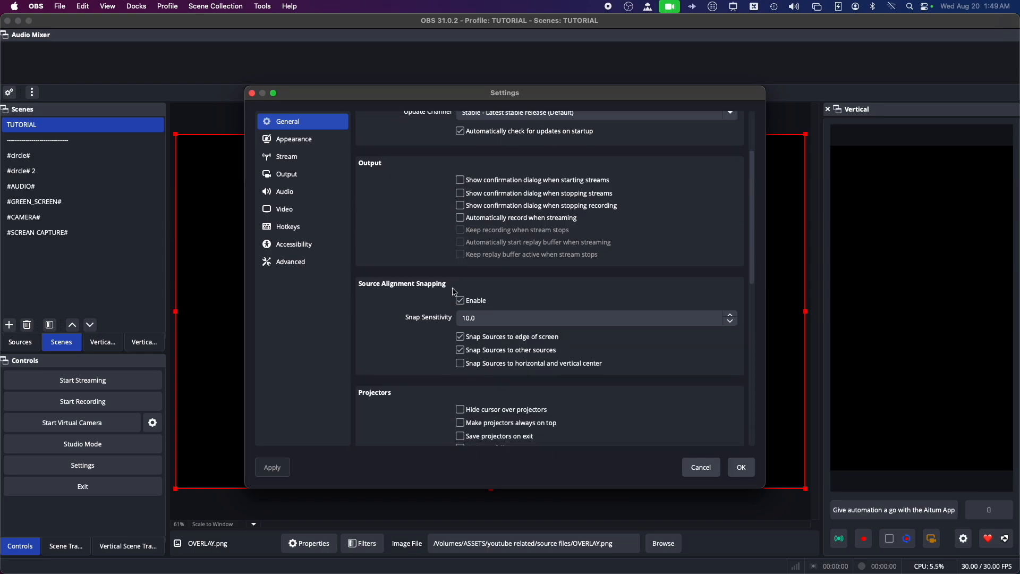
scroll(370, 366, down, 1)
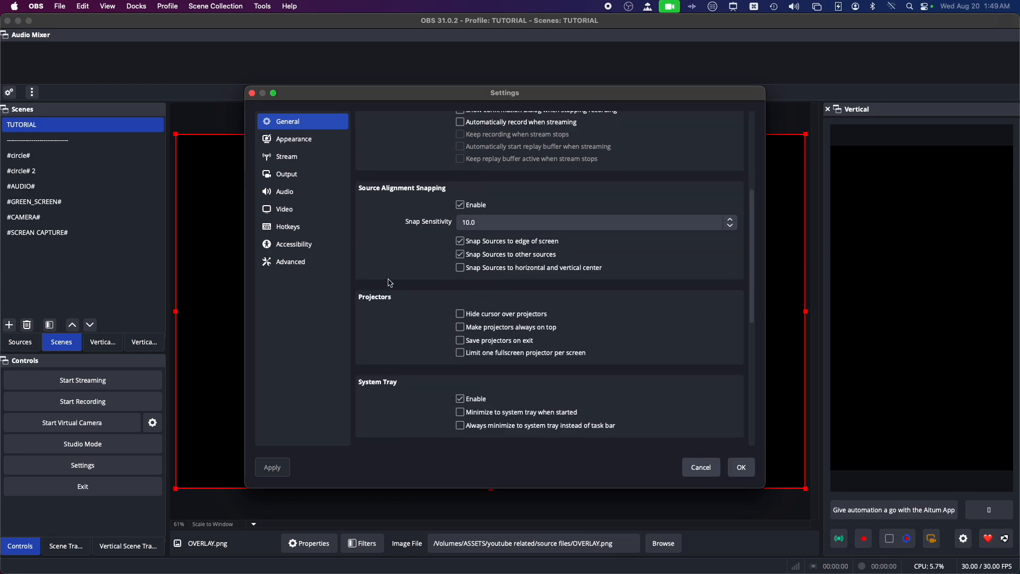
scroll(444, 367, down, 1)
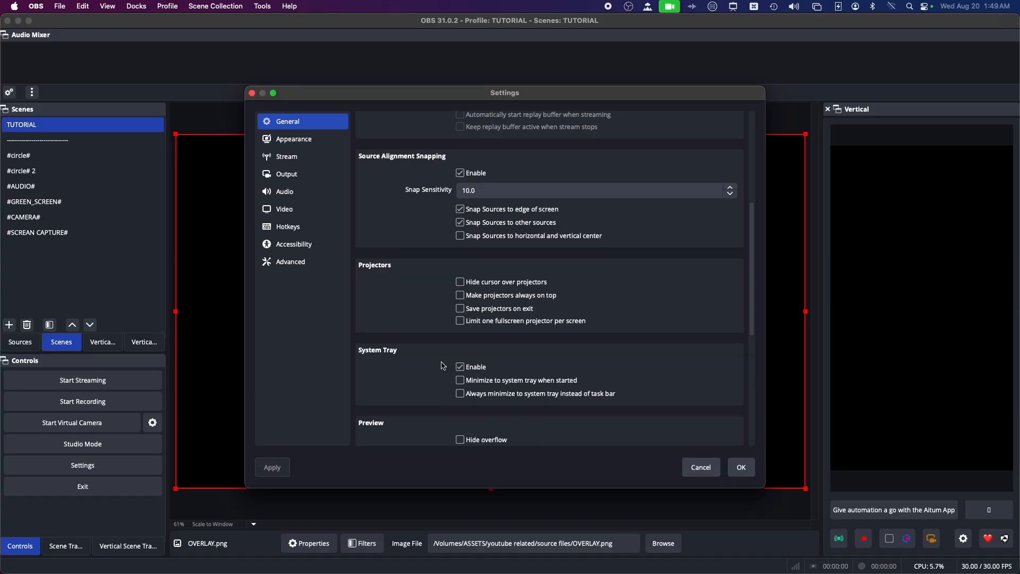
scroll(444, 366, down, 2)
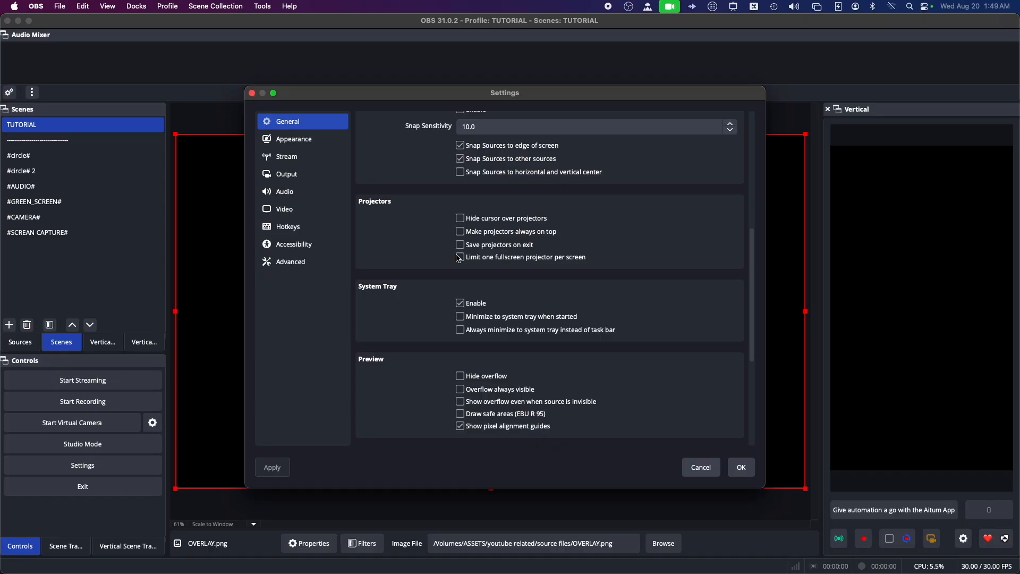
scroll(431, 386, down, 3)
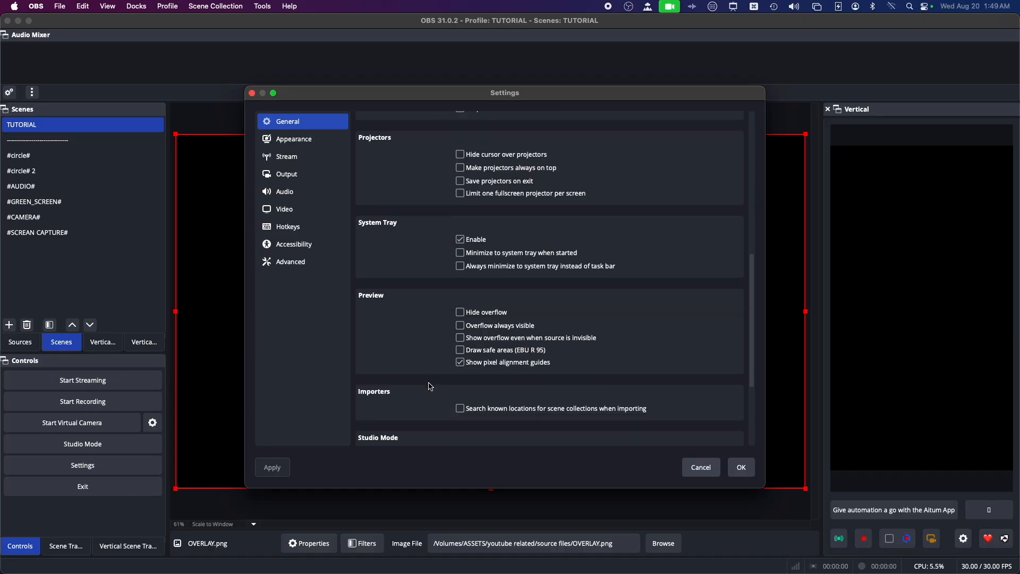
scroll(431, 386, down, 2)
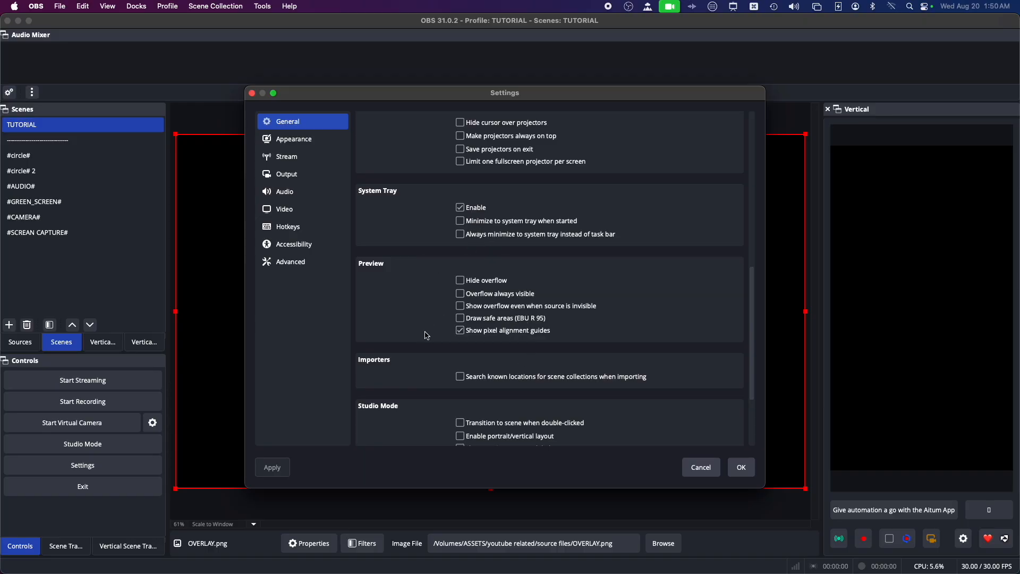
scroll(428, 339, down, 4)
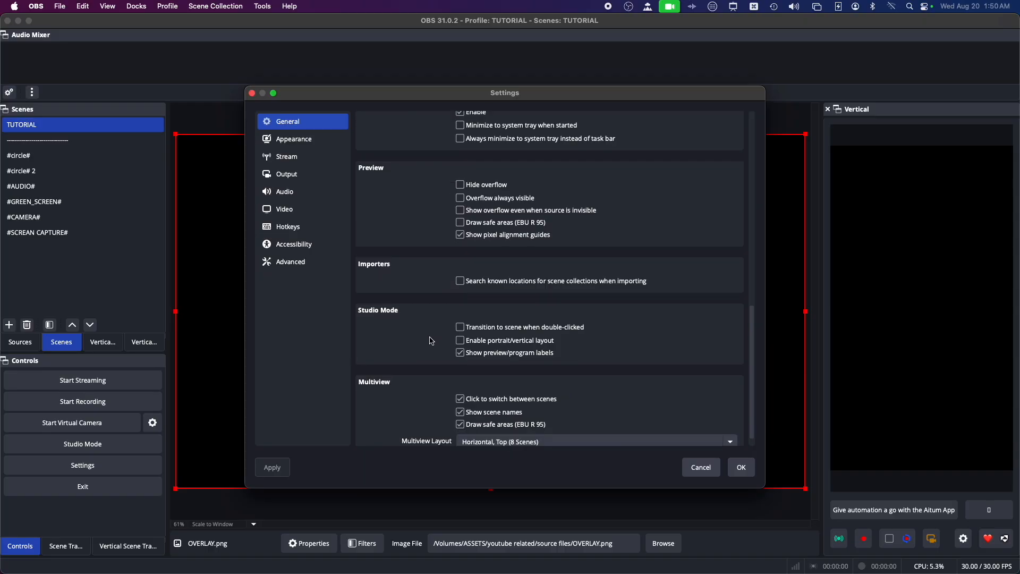
scroll(433, 343, down, 1)
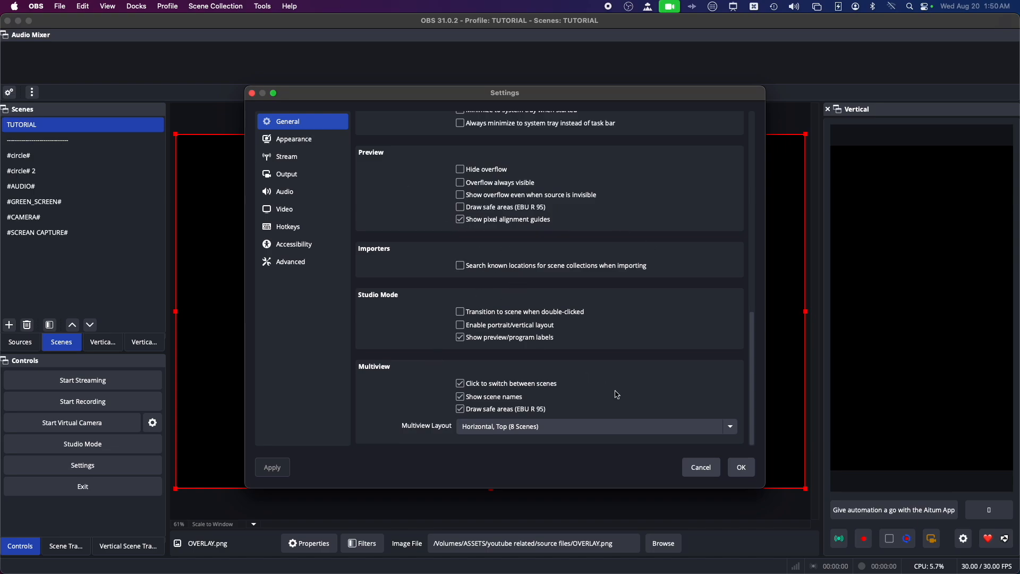
Step: Switch to Finder and open Launch Parameters.txt from the text folder inside ASSETS
click(998, 58)
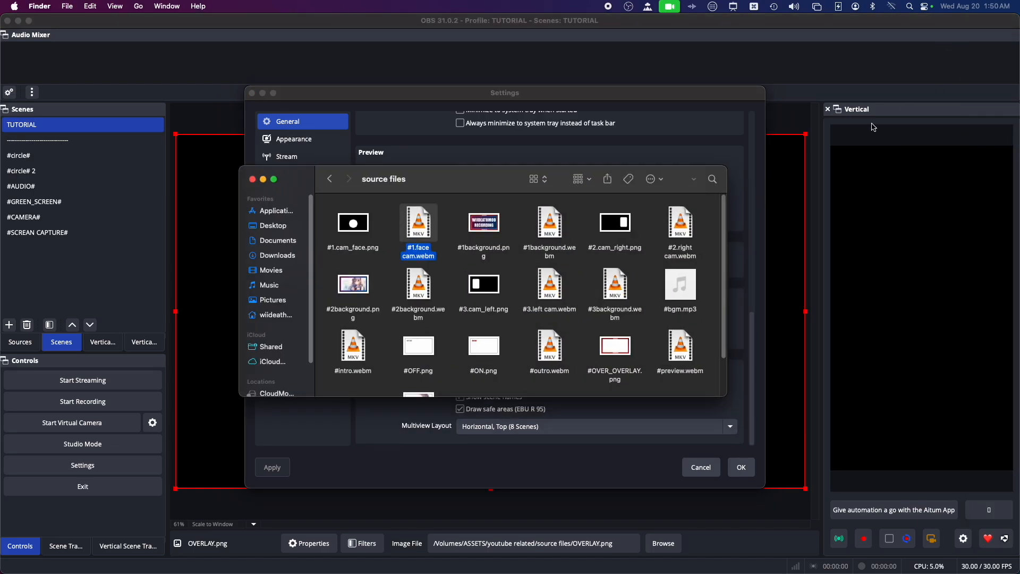
click(329, 181)
click(326, 186)
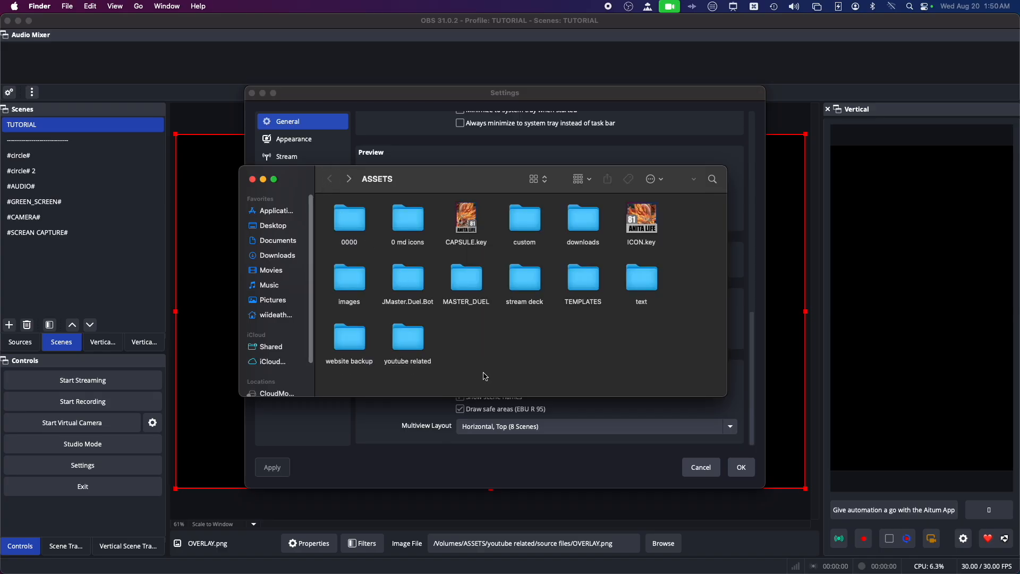
click(637, 281)
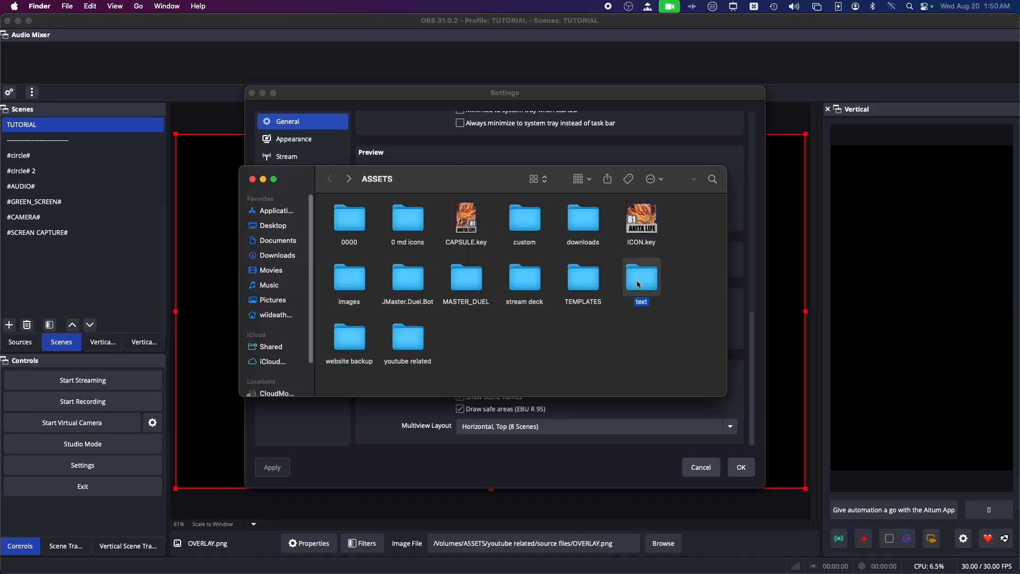
double_click(639, 284)
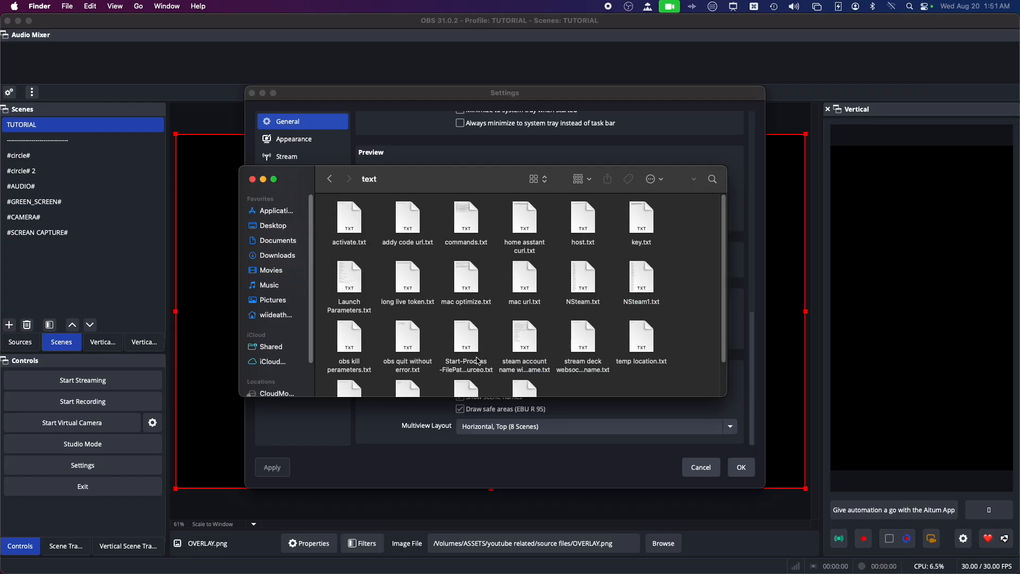
scroll(486, 378, down, 2)
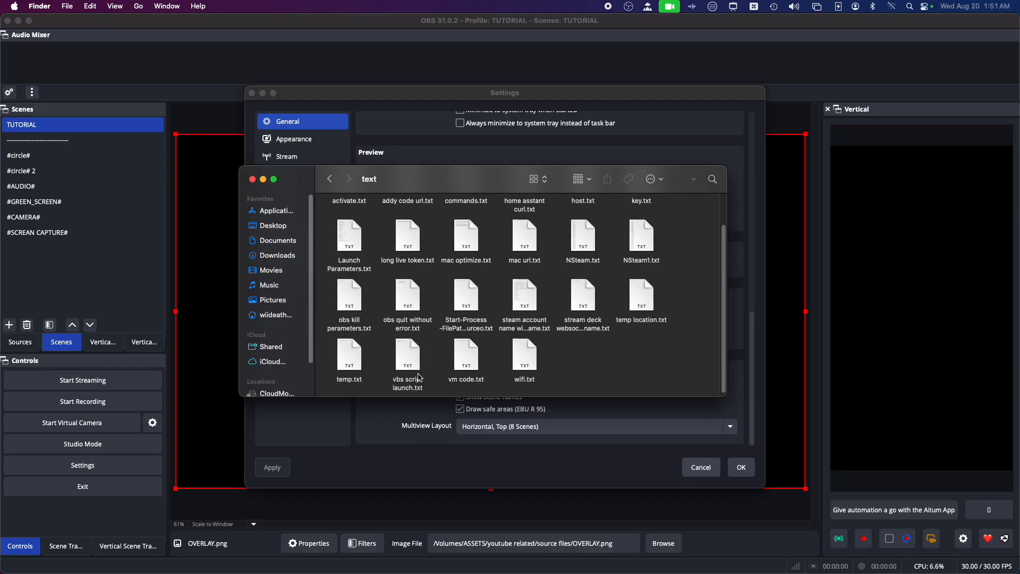
scroll(421, 378, up, 1)
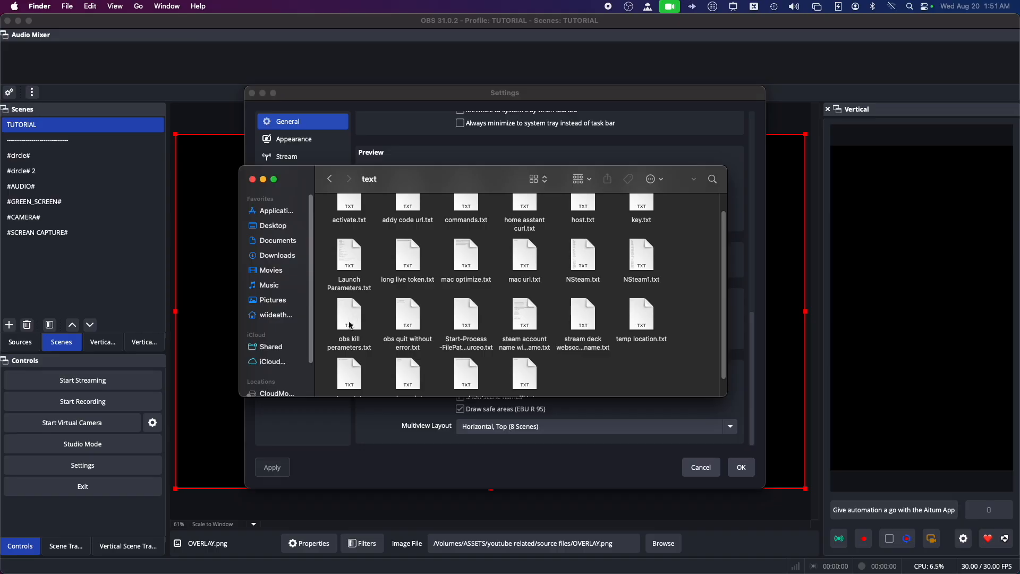
click(351, 329)
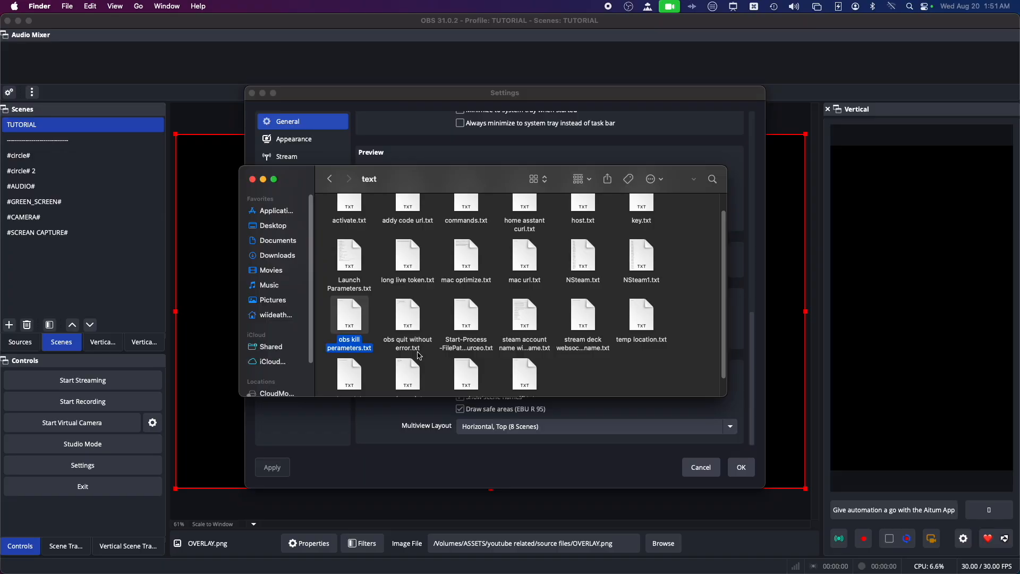
scroll(393, 335, up, 1)
double_click(361, 276)
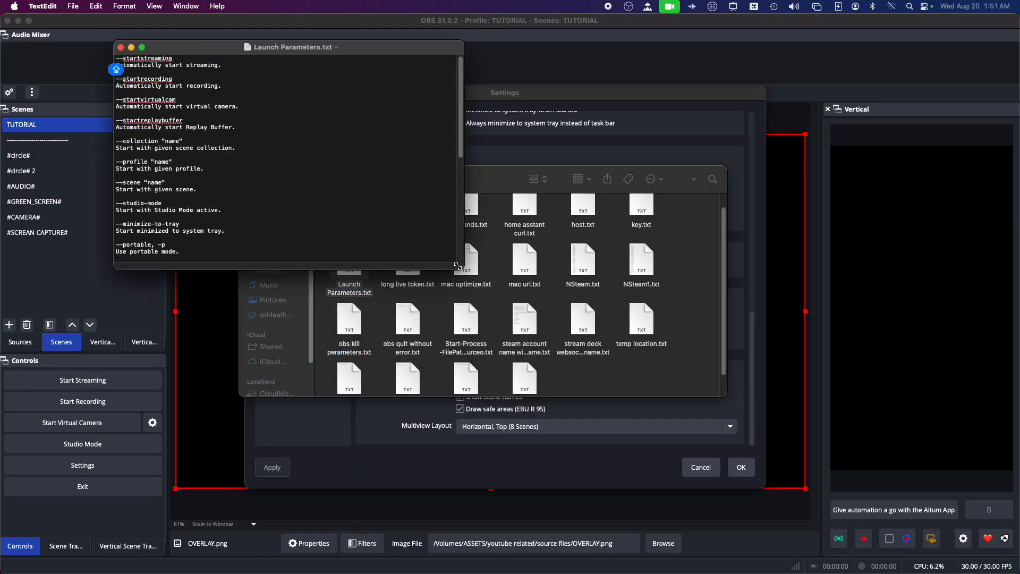
Step: Enlarge the Launch Parameters.txt window and read the OBS launch parameters from --startstreaming to --disable-missing-files-check
drag(458, 266, 644, 411)
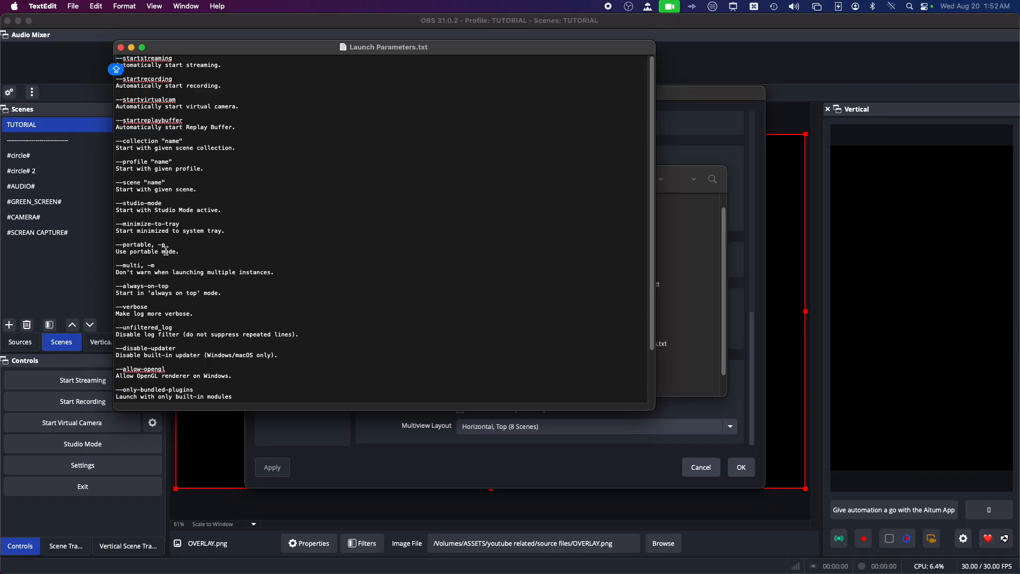
scroll(166, 251, down, 1)
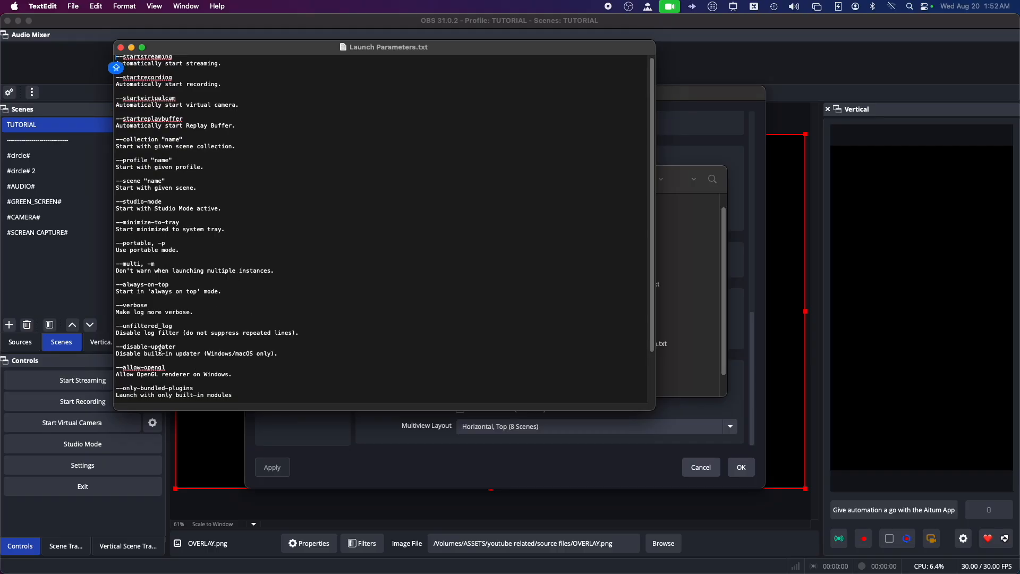
scroll(168, 357, down, 1)
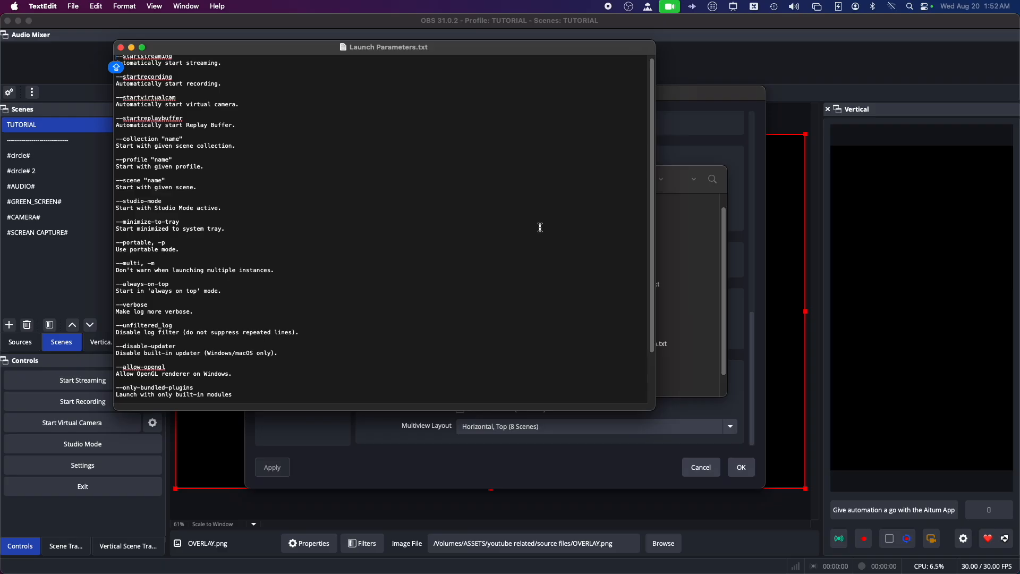
drag(652, 300, 654, 348)
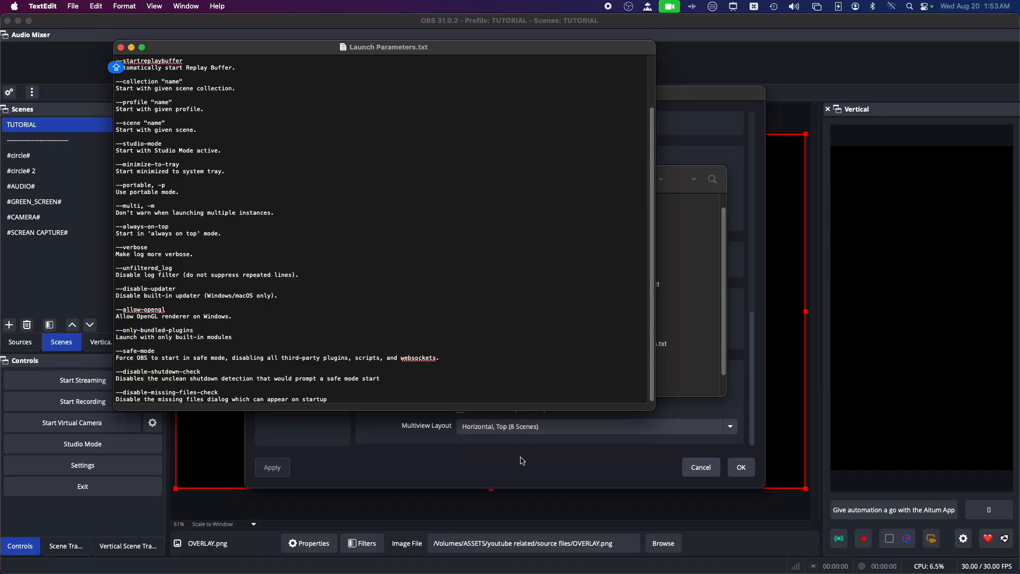
drag(268, 49, 434, 202)
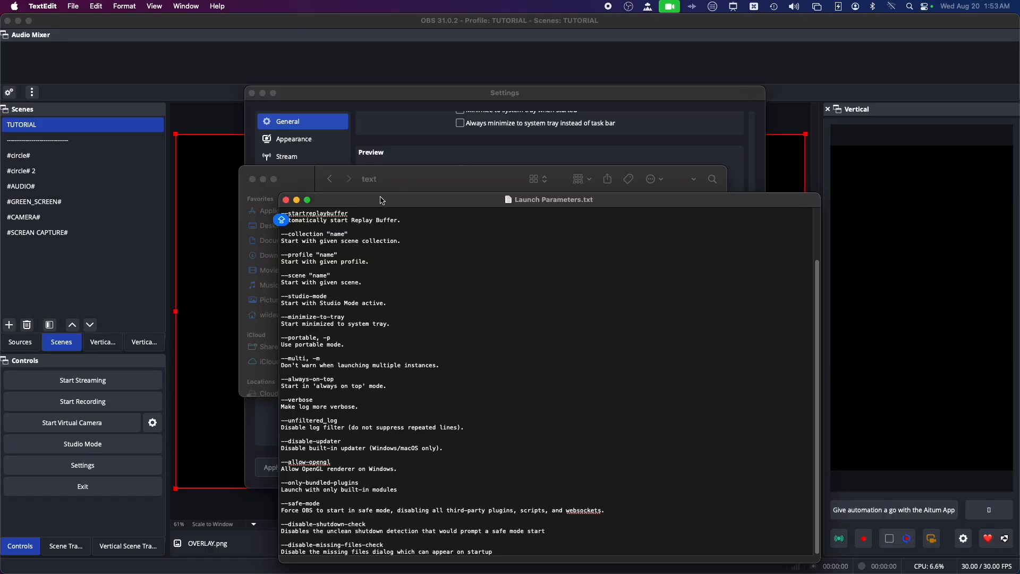
Step: Close the launch parameters document and the Finder window, and confirm the OBS settings
click(286, 200)
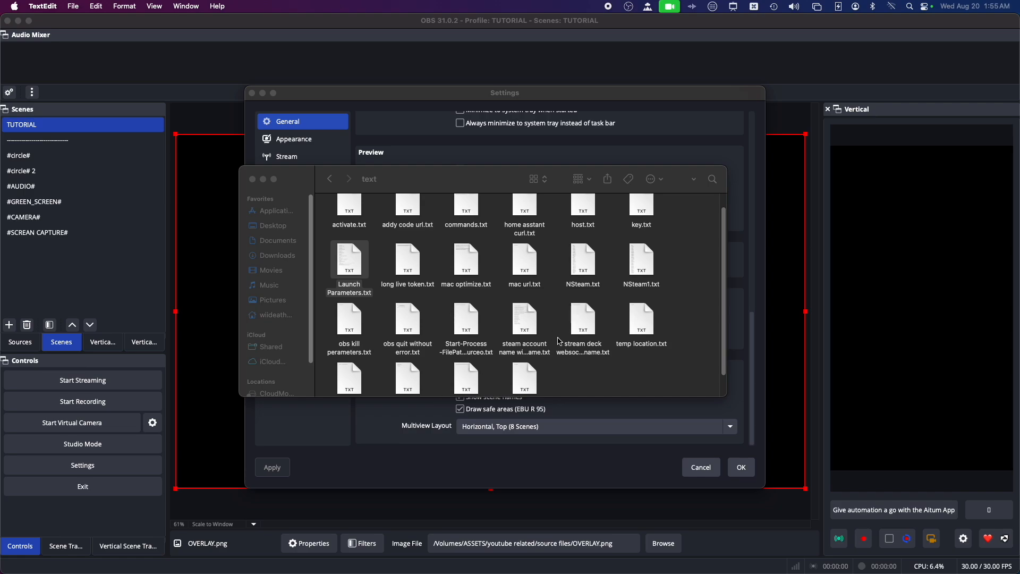
click(253, 179)
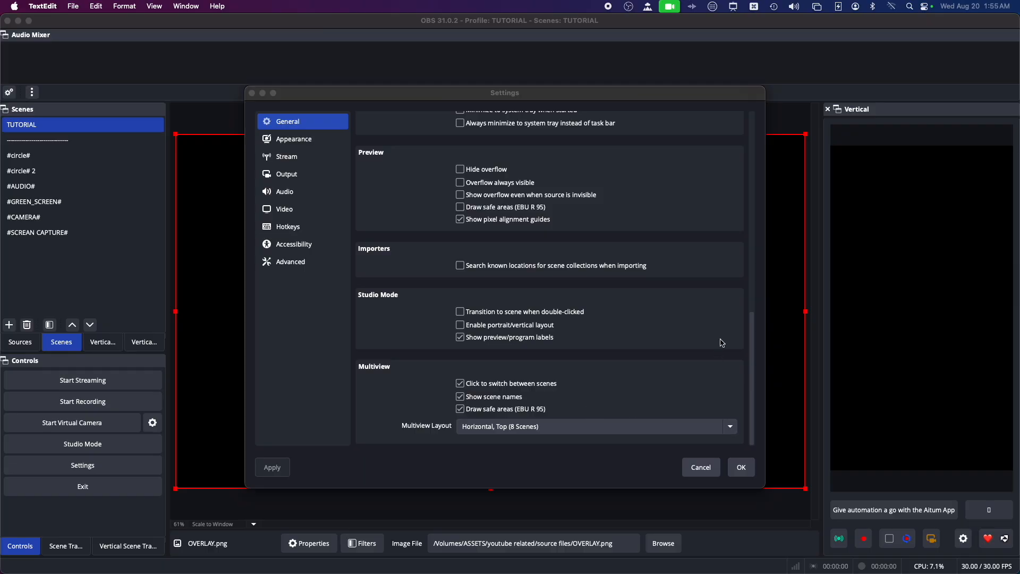
scroll(643, 417, up, 5)
scroll(642, 418, down, 5)
click(737, 470)
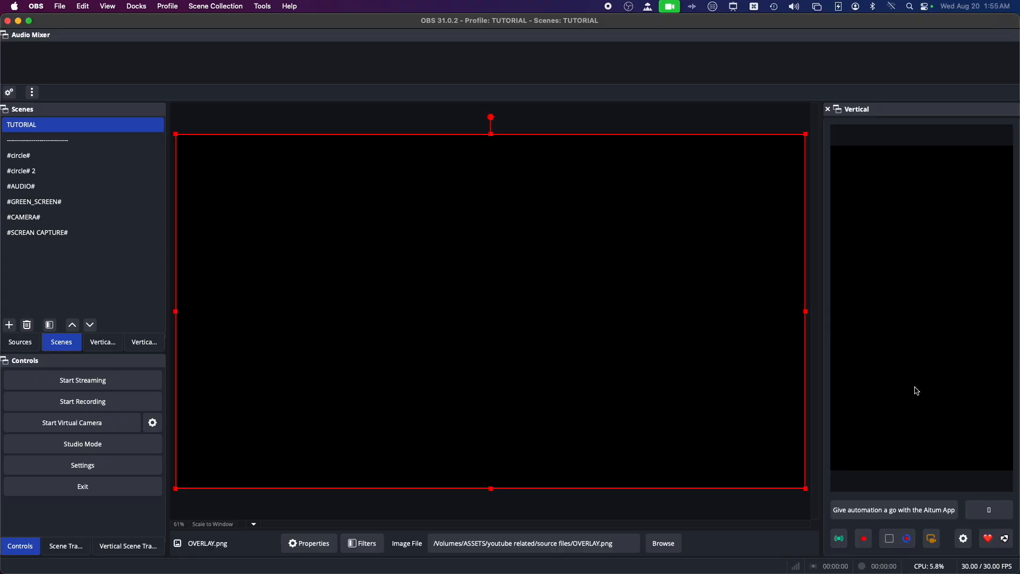
Step: Examine the general settings of the vertical canvas, including resolution, audio bitrate, virtual camera and backtrack options
click(965, 538)
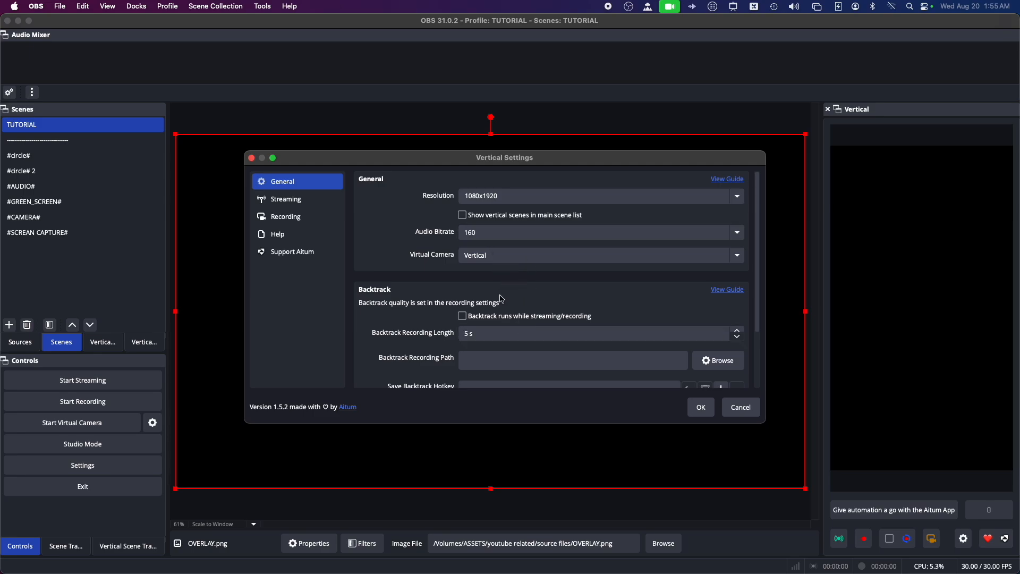
scroll(501, 298, down, 1)
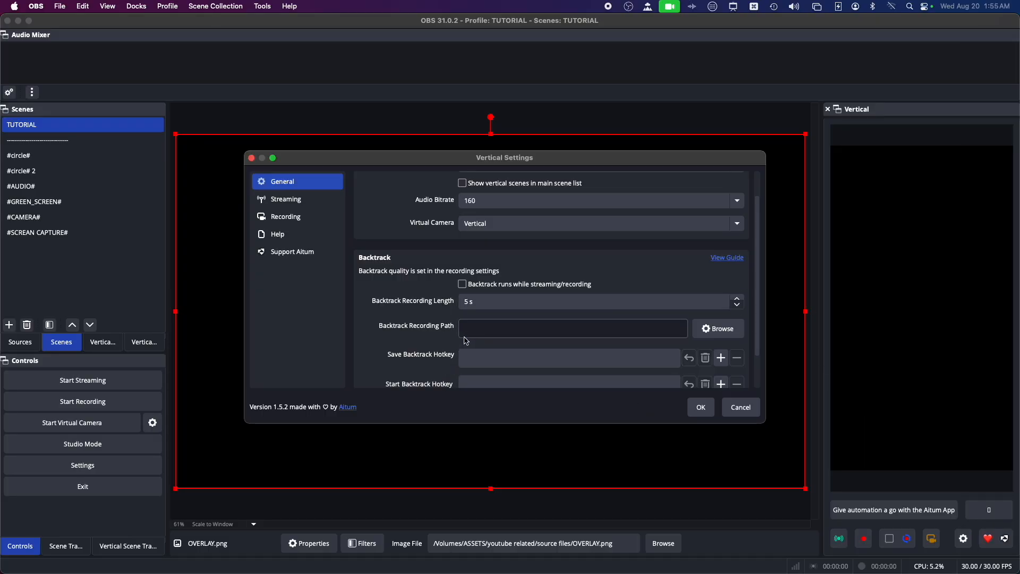
scroll(467, 341, down, 2)
scroll(471, 336, up, 4)
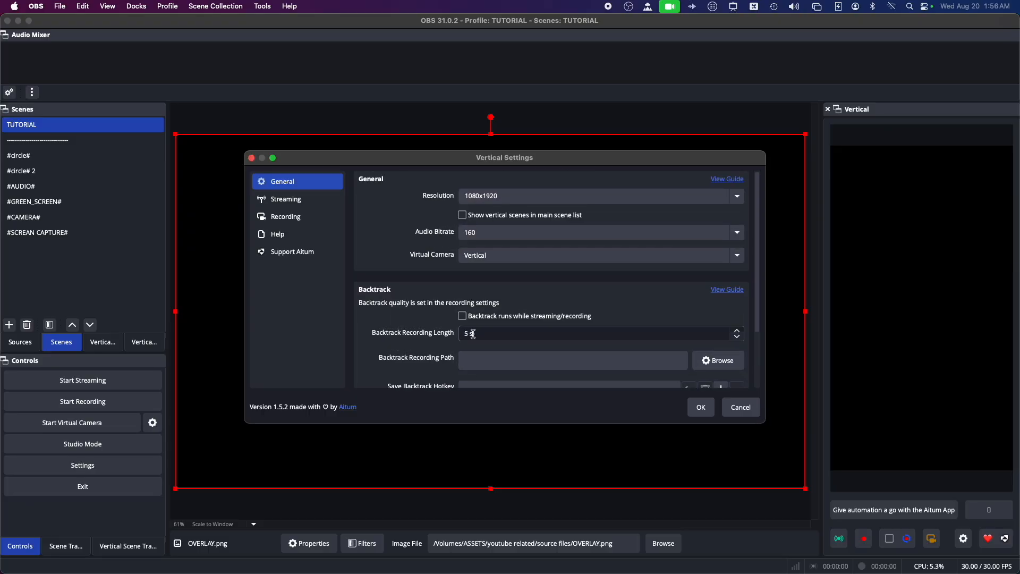
Step: Examine the vertical canvas's backtrack path and hotkey options, and its streaming output, video bitrate, hotkey and advanced encoder settings
scroll(522, 334, up, 1)
scroll(430, 373, down, 3)
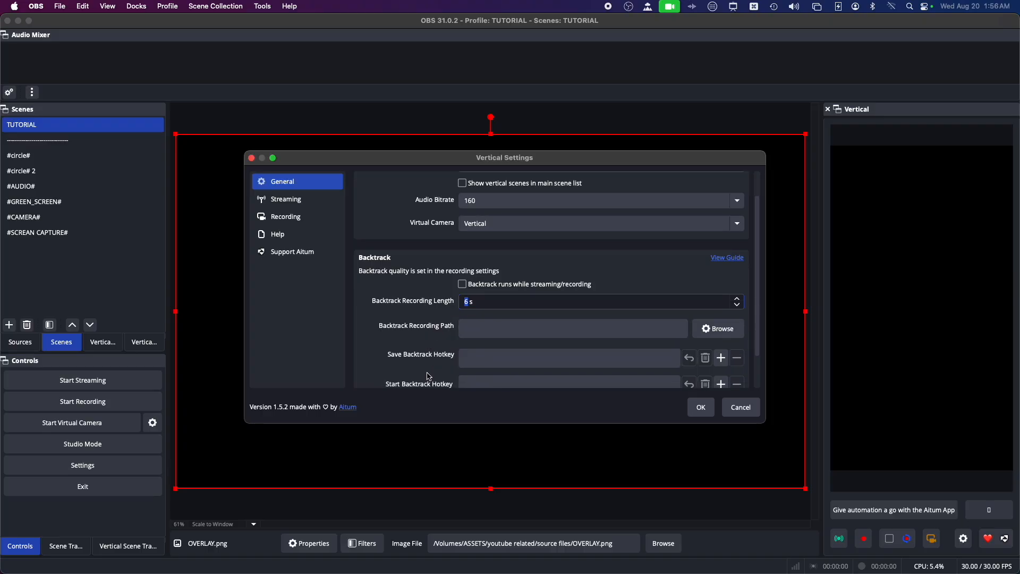
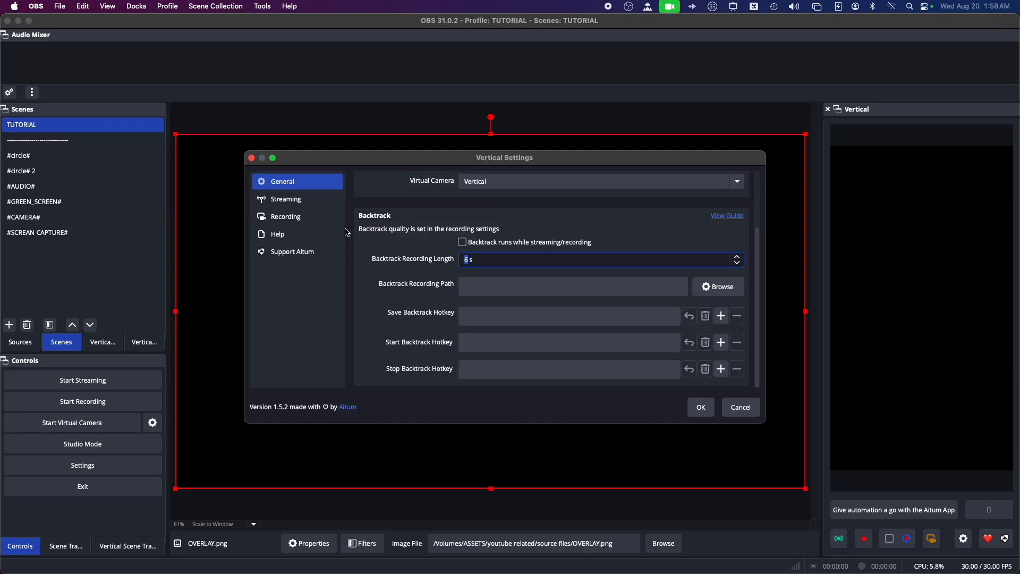
click(312, 200)
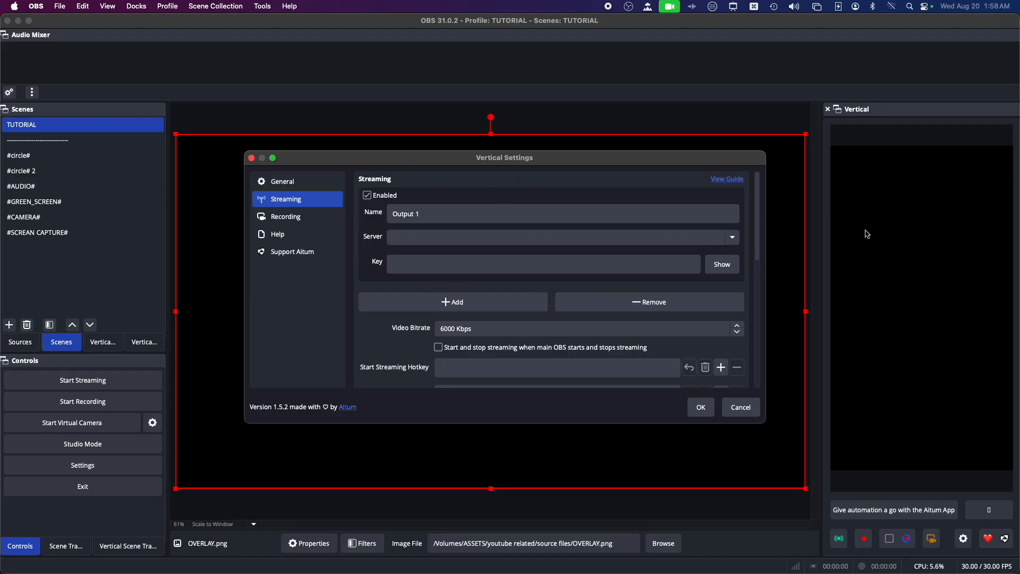
scroll(481, 274, down, 5)
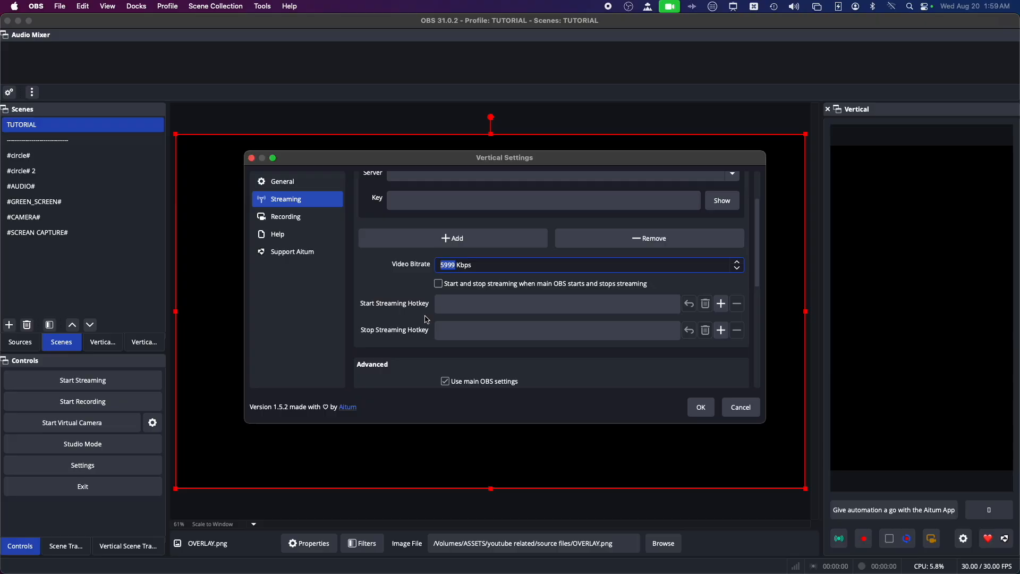
scroll(420, 343, down, 5)
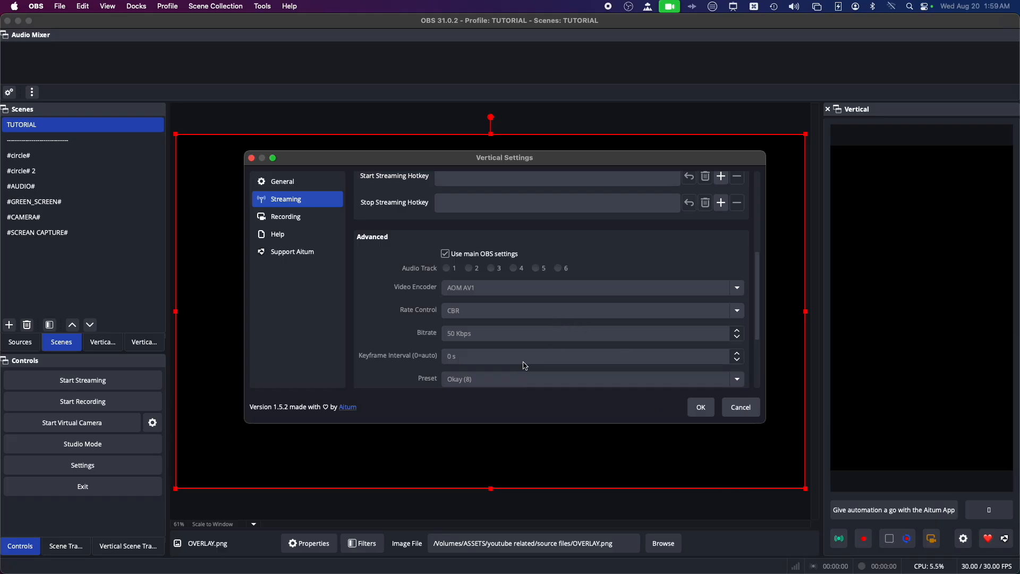
Step: Review the recording, help and support pages of the vertical settings, and close them without saving
click(284, 222)
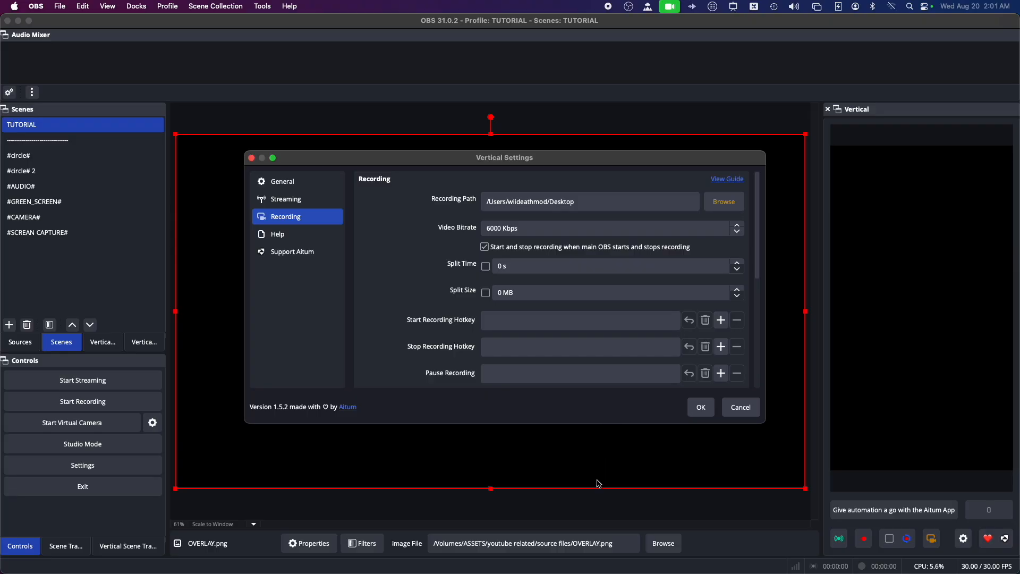
click(293, 233)
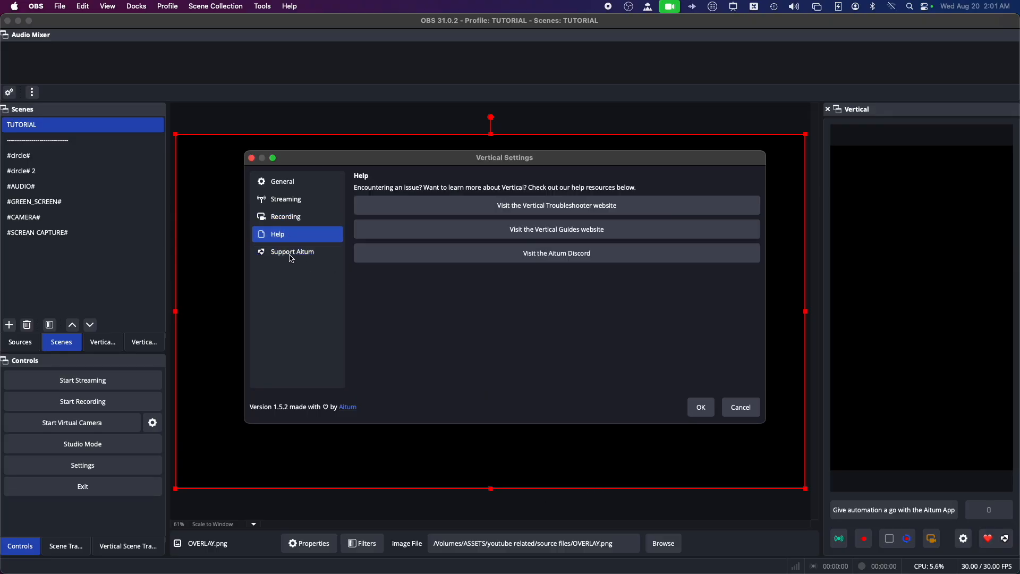
click(294, 252)
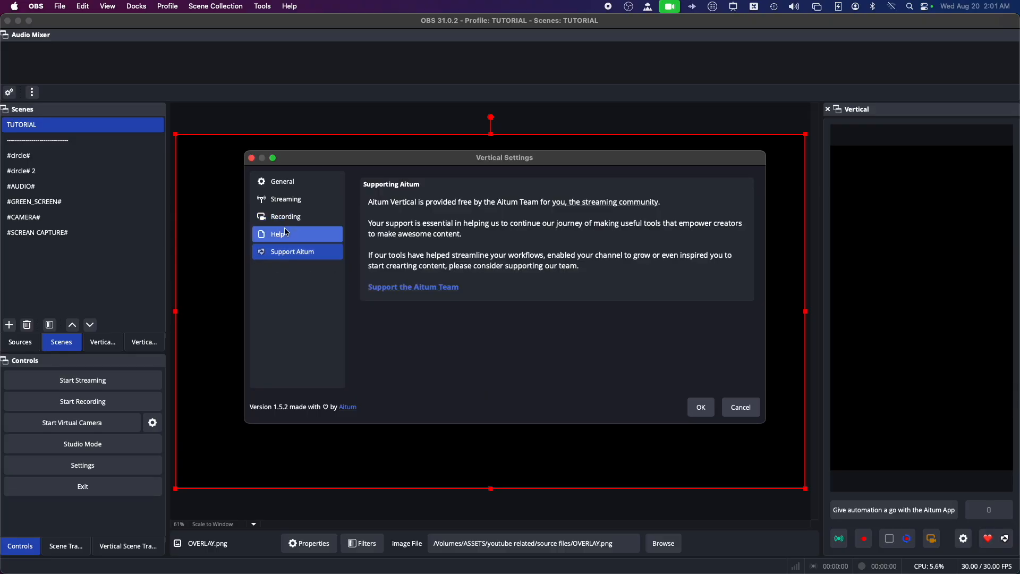
click(753, 409)
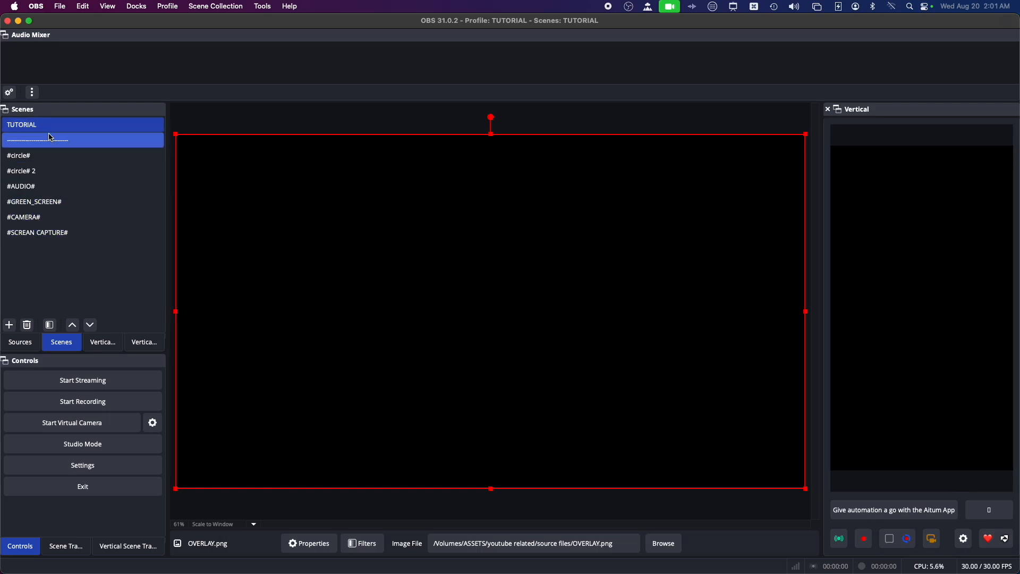
Step: Preview the #circle# scene, make #GREEN_SCREEN# the active scene, and view the options available for it
click(46, 159)
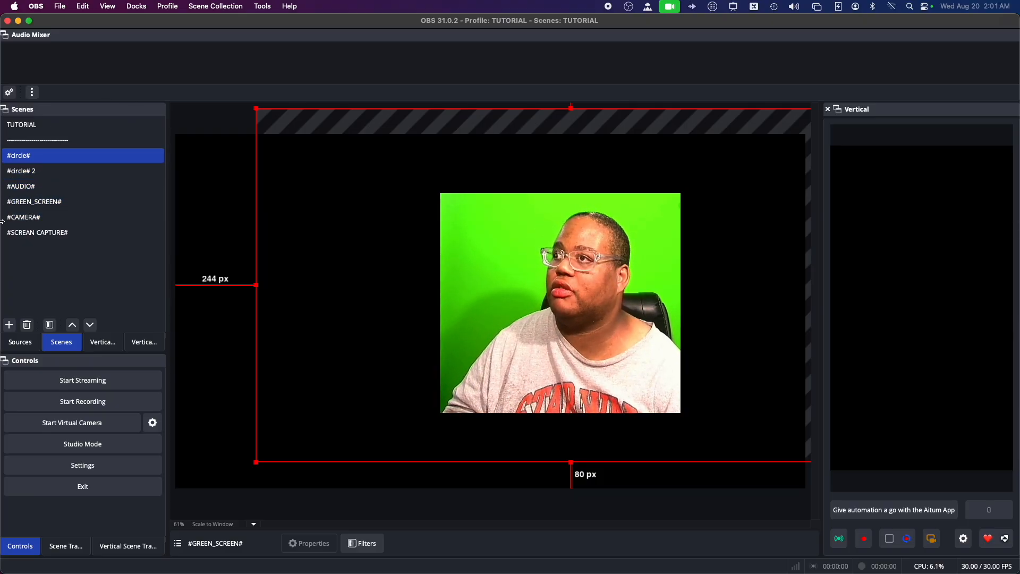
click(39, 209)
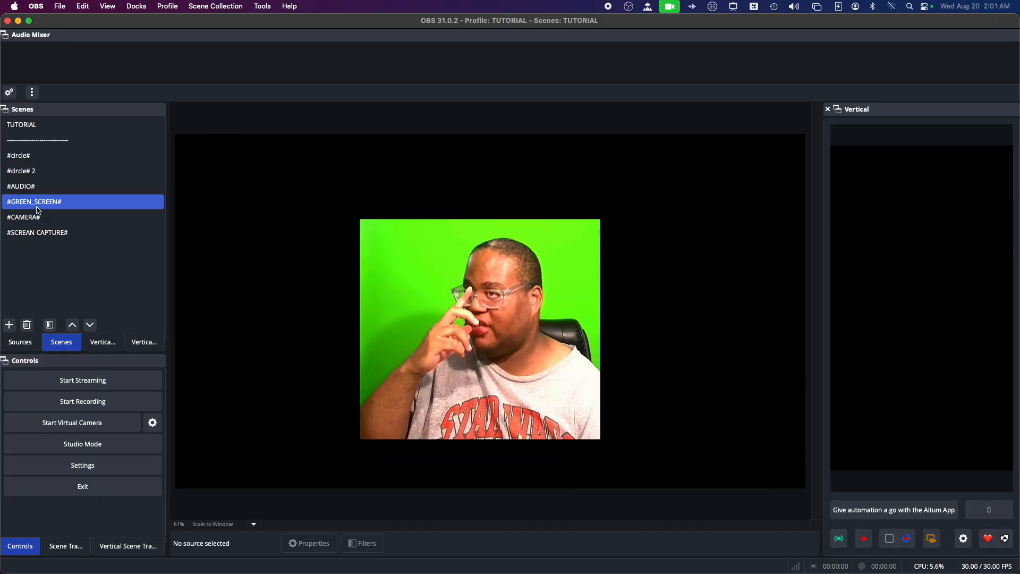
right_click(38, 210)
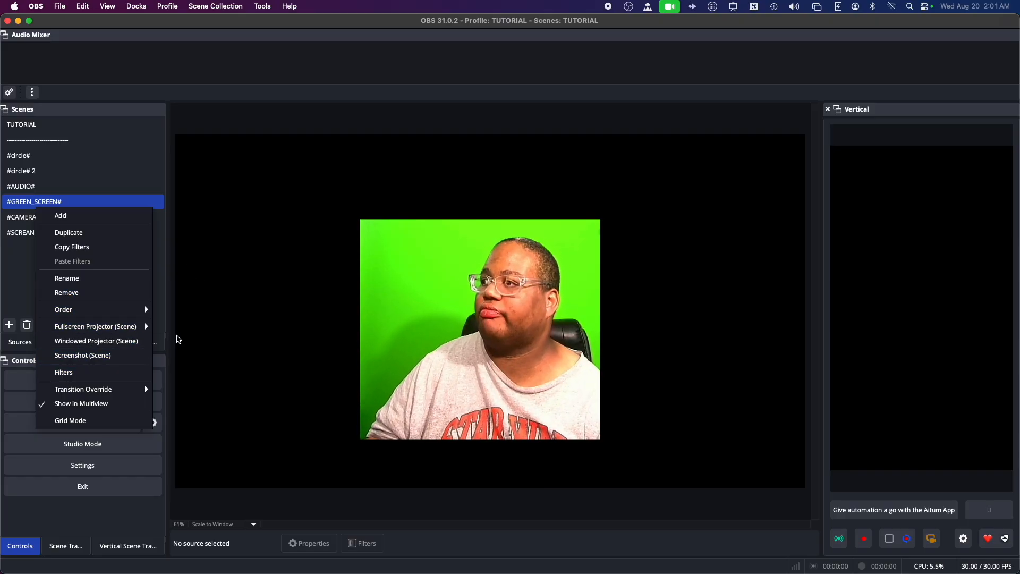
click(4, 301)
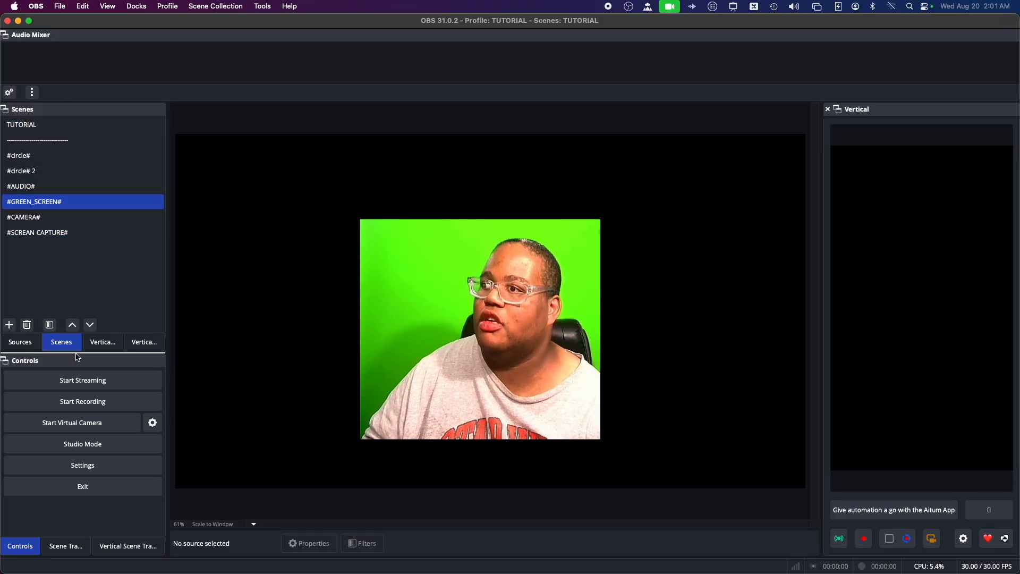
Step: View the sources of the #GREEN_SCREEN# scene, the main scene list and the vertical sources
click(28, 346)
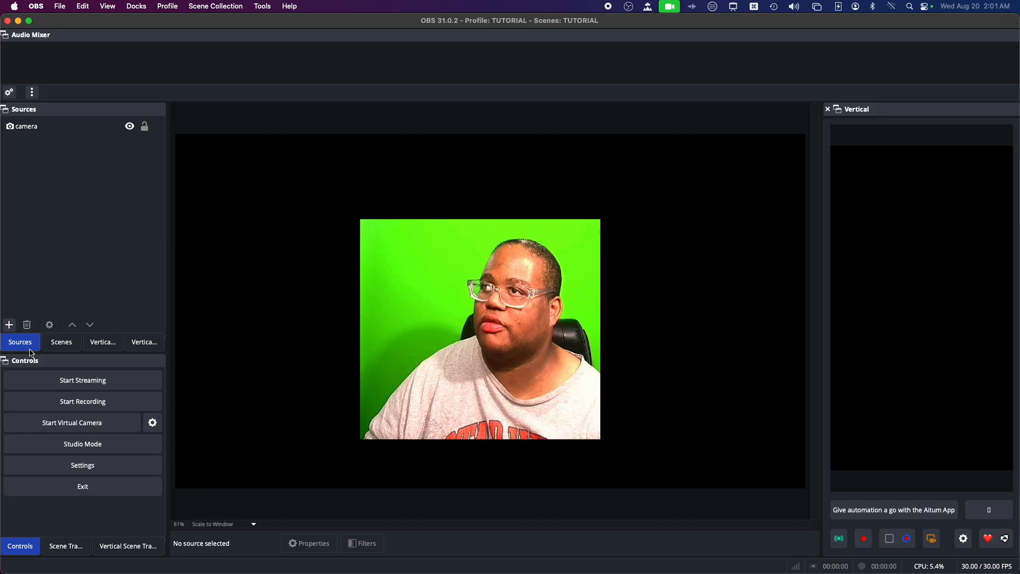
click(49, 351)
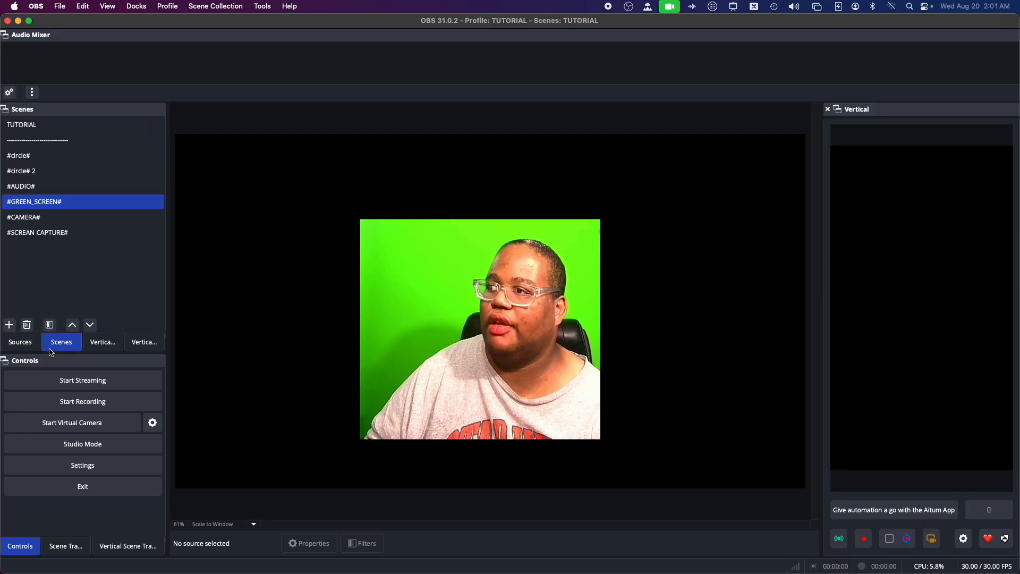
click(103, 344)
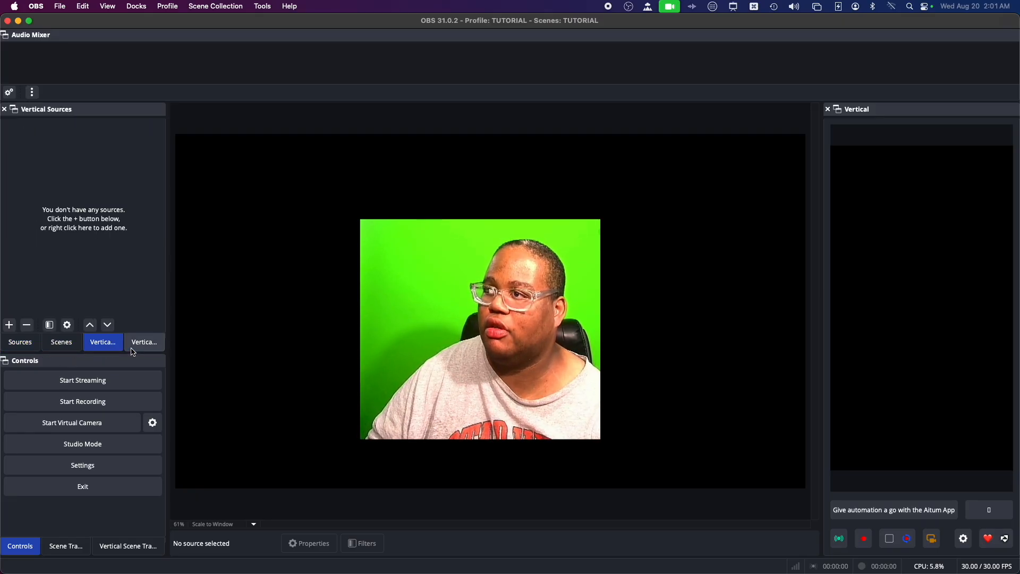
Step: Show the list of vertical scenes and make Vertical Scene the active one
click(133, 350)
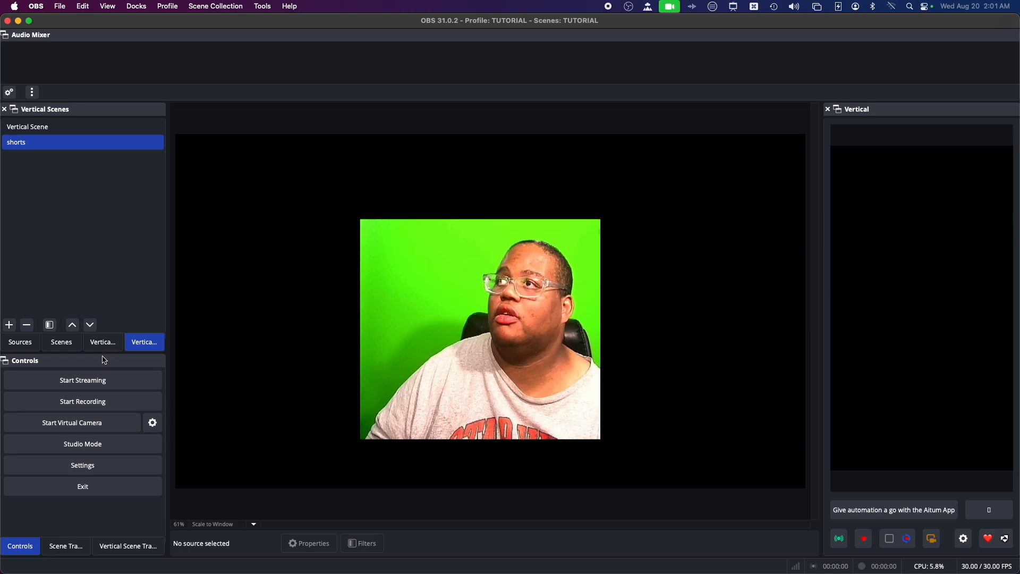
click(24, 133)
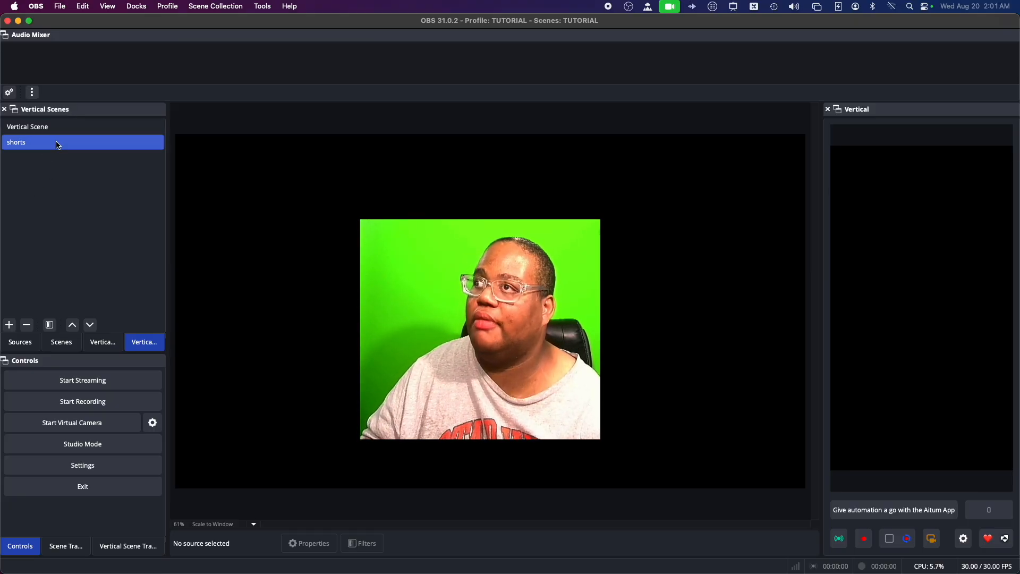
click(33, 130)
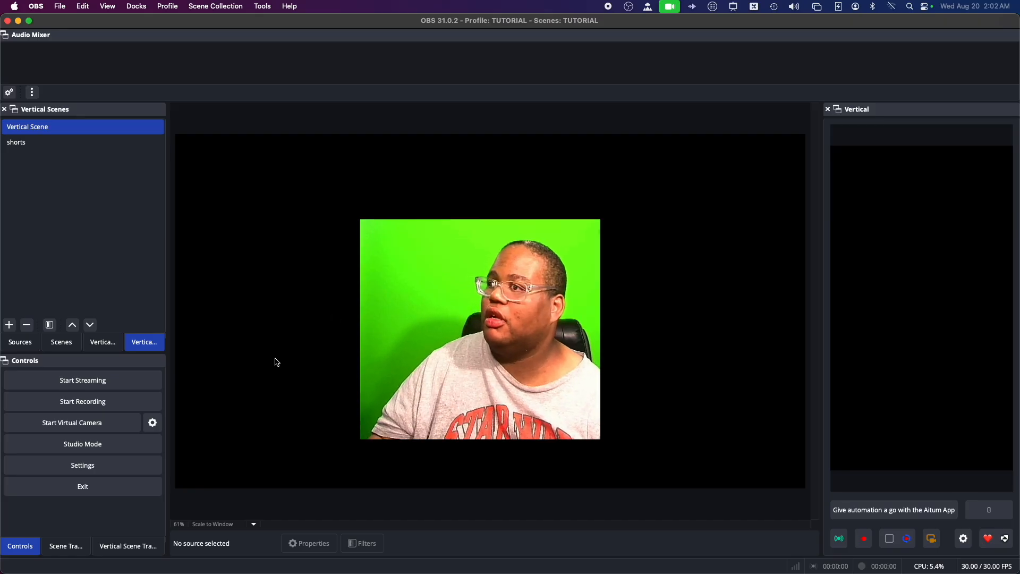
Step: Compare the vertical sources and vertical scenes with the main scenes and sources
click(102, 341)
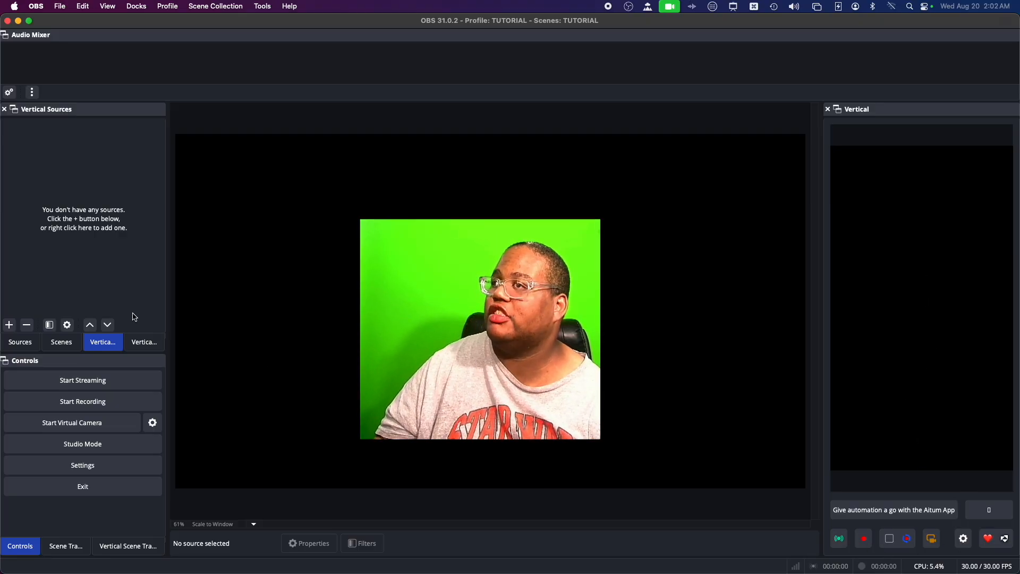
click(145, 341)
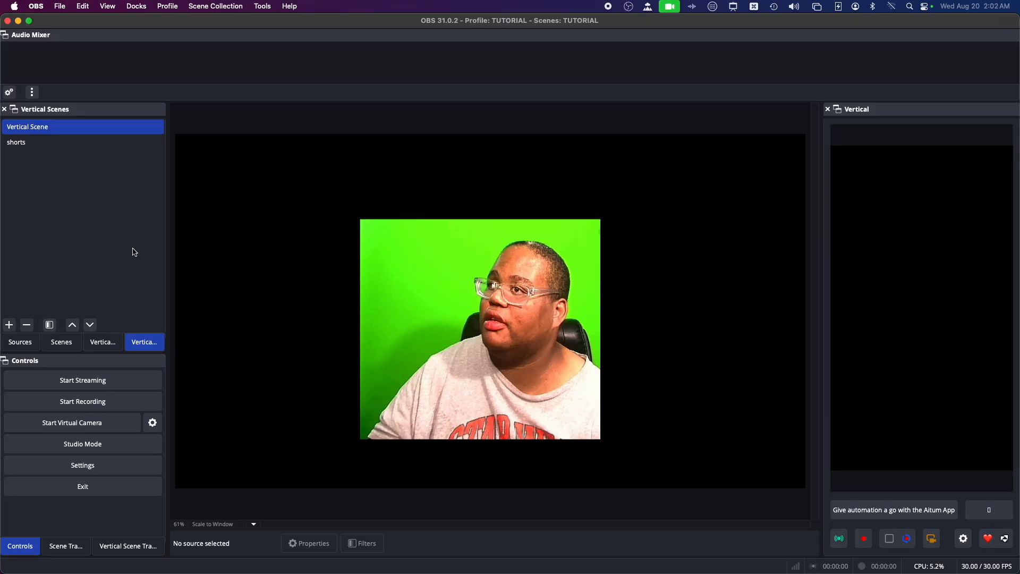
click(103, 342)
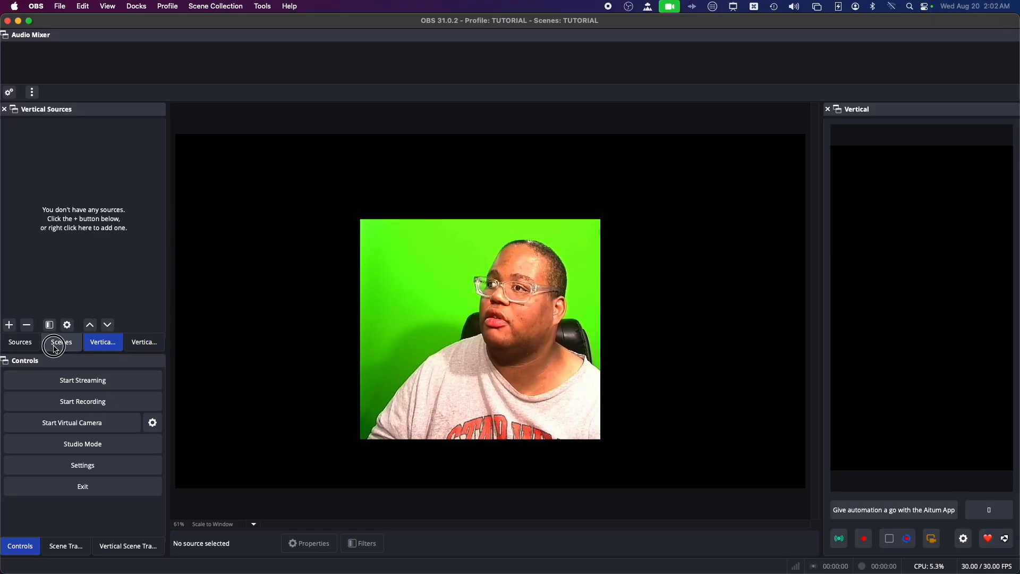
click(57, 344)
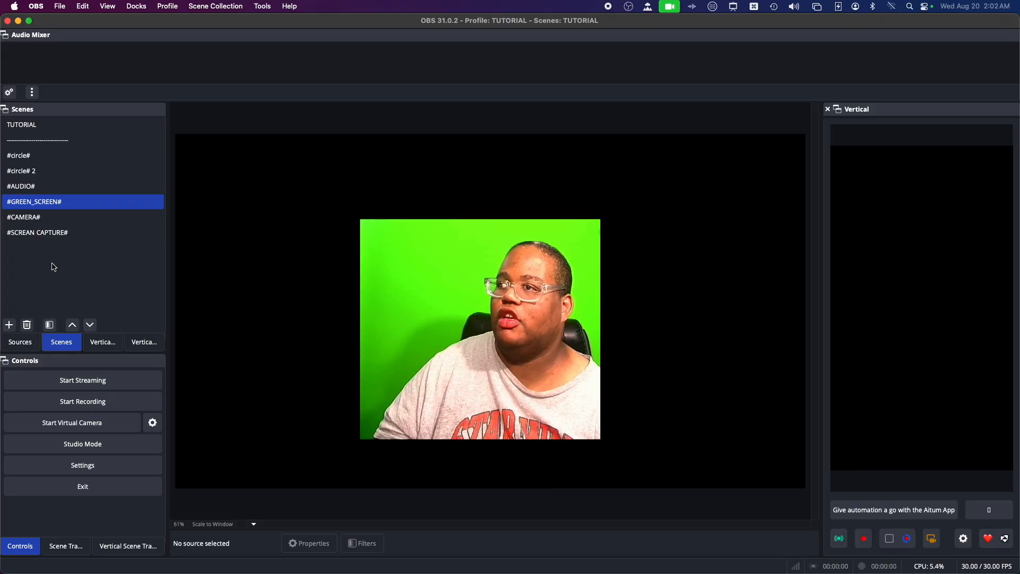
click(144, 342)
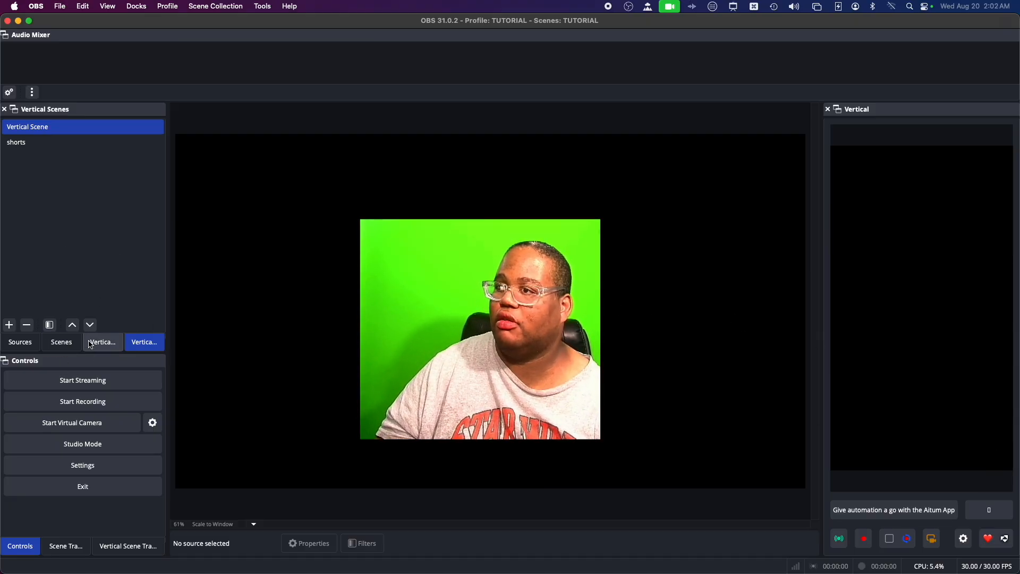
click(31, 343)
click(49, 344)
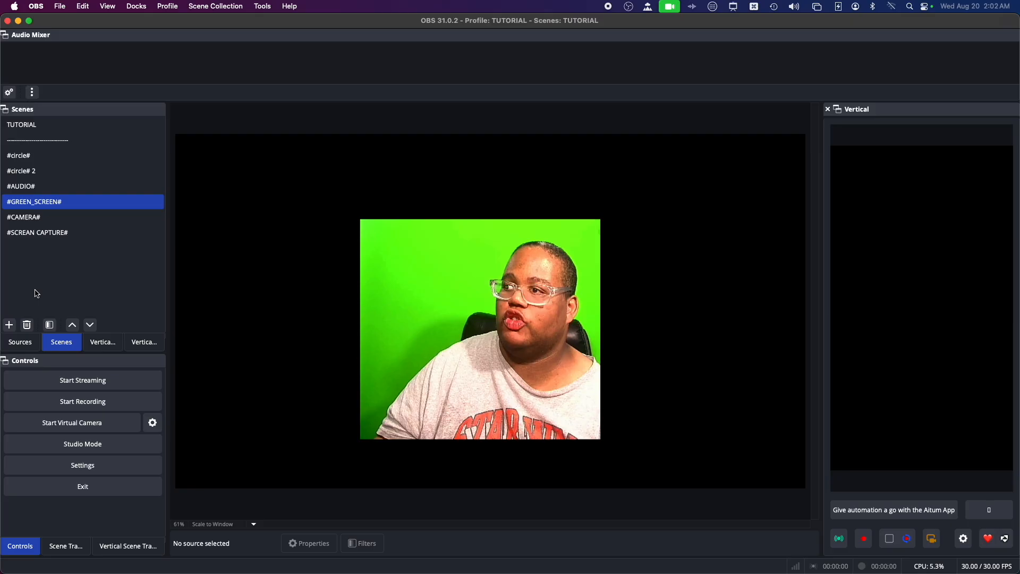
Step: Examine how a new vertical scene is added, and dismiss its name prompt
click(139, 346)
right_click(46, 212)
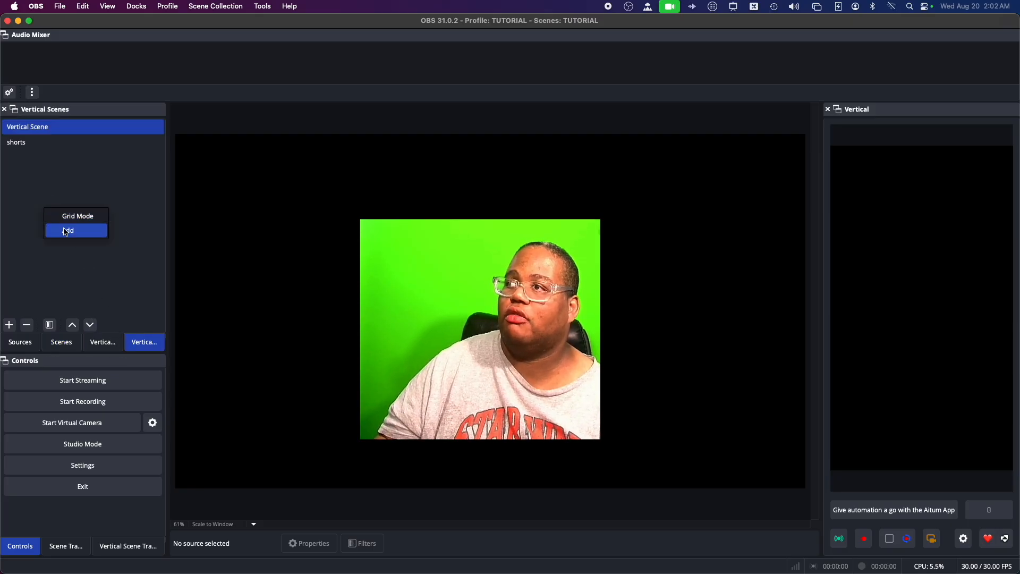
click(72, 230)
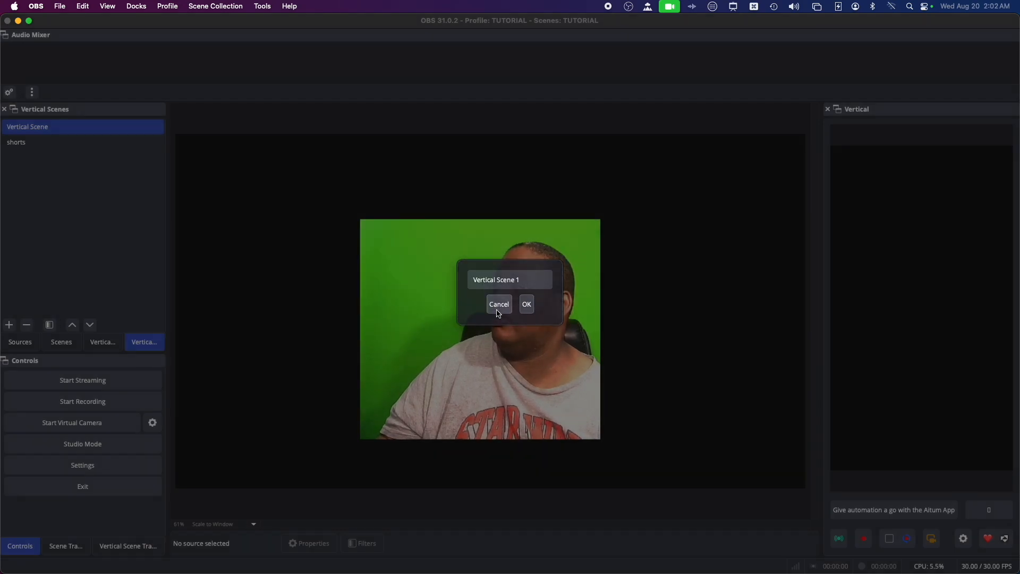
click(499, 305)
Step: Examine the source types that can be added to the vertical canvas, including the existing scenes offered as Scene sources
click(98, 346)
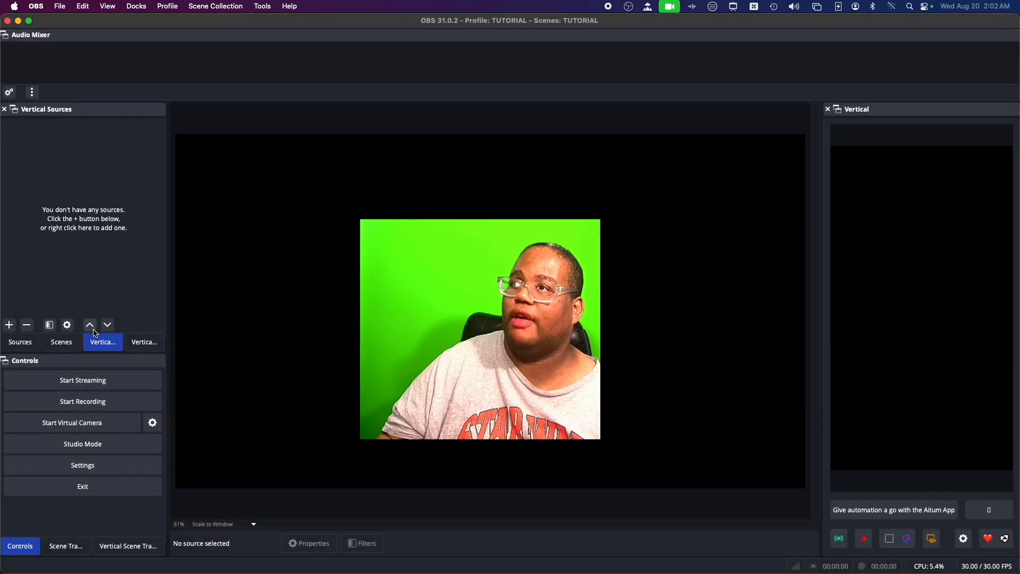
right_click(60, 177)
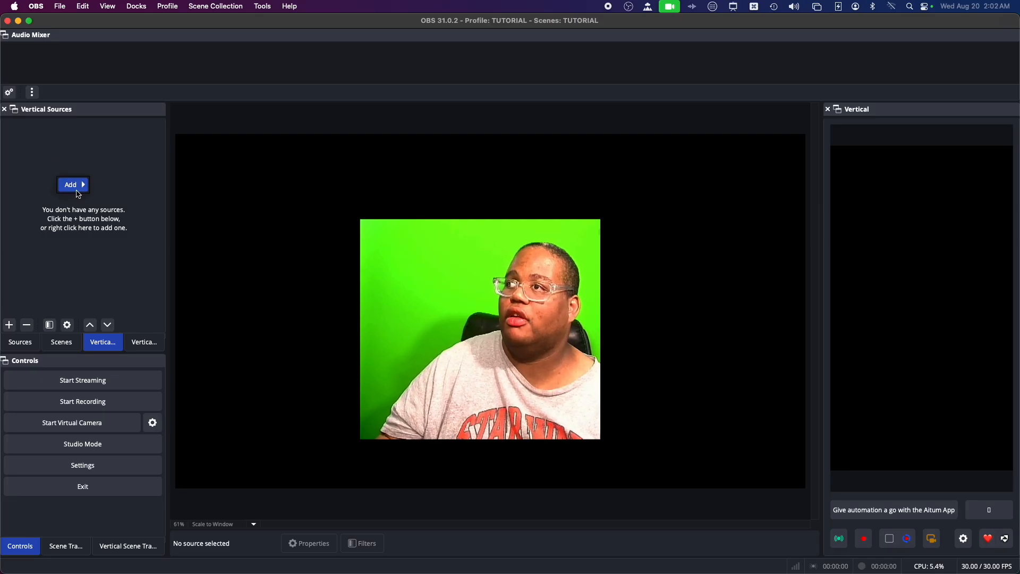
mouse_move(74, 184)
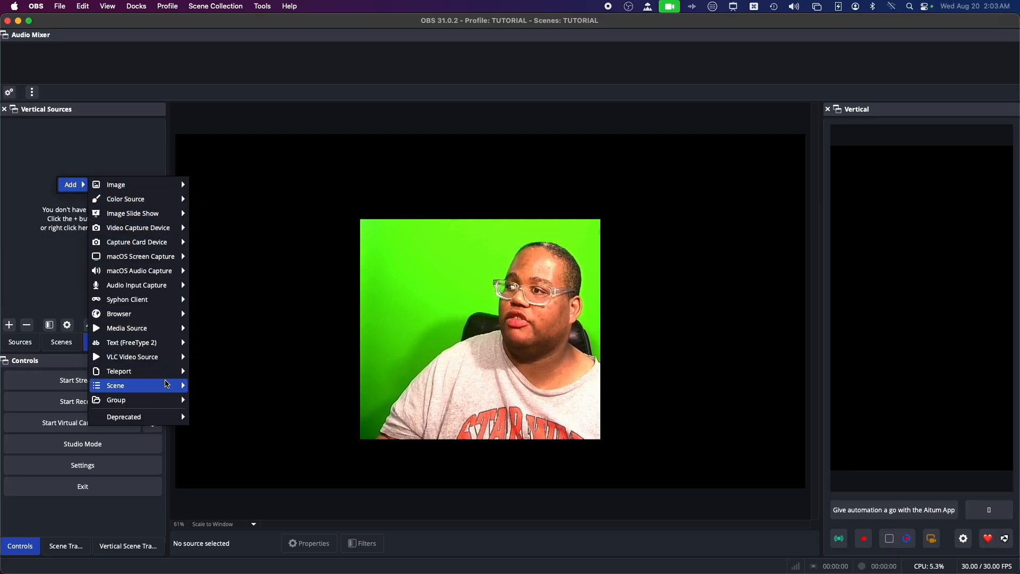
mouse_move(160, 386)
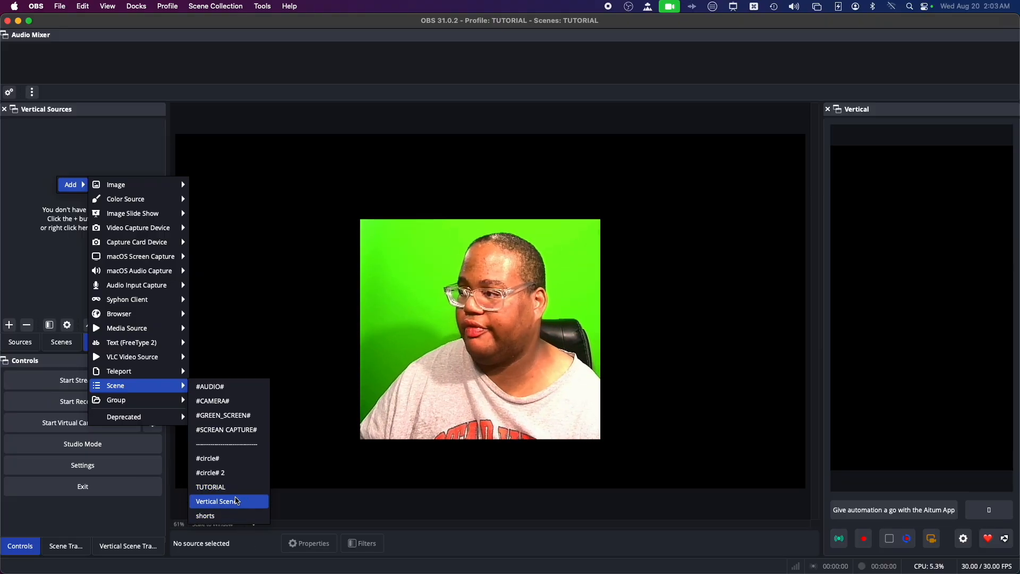
key(Escape)
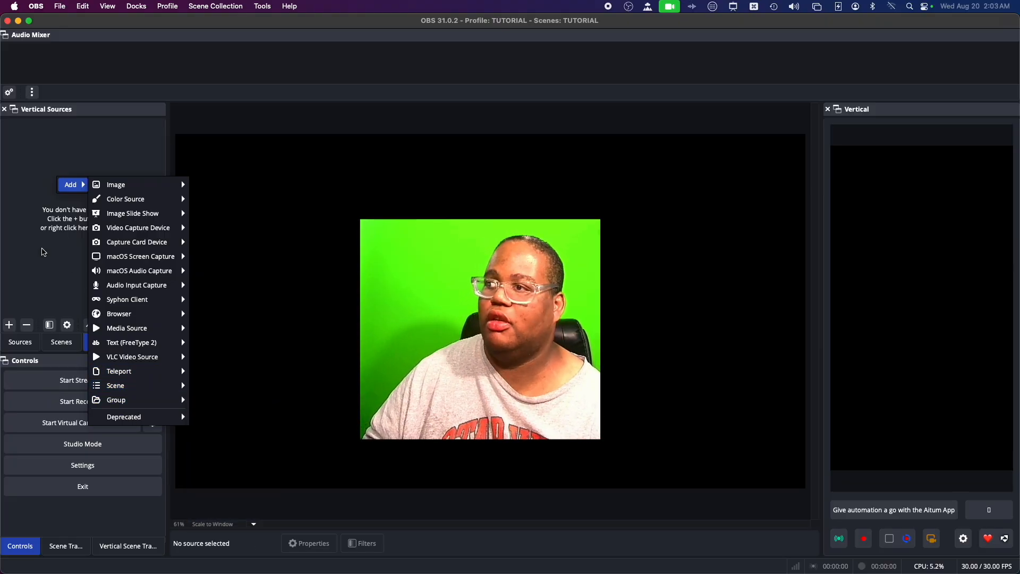
Step: Dismiss the list of vertical source types and view the options for adding a main scene
click(81, 371)
click(64, 348)
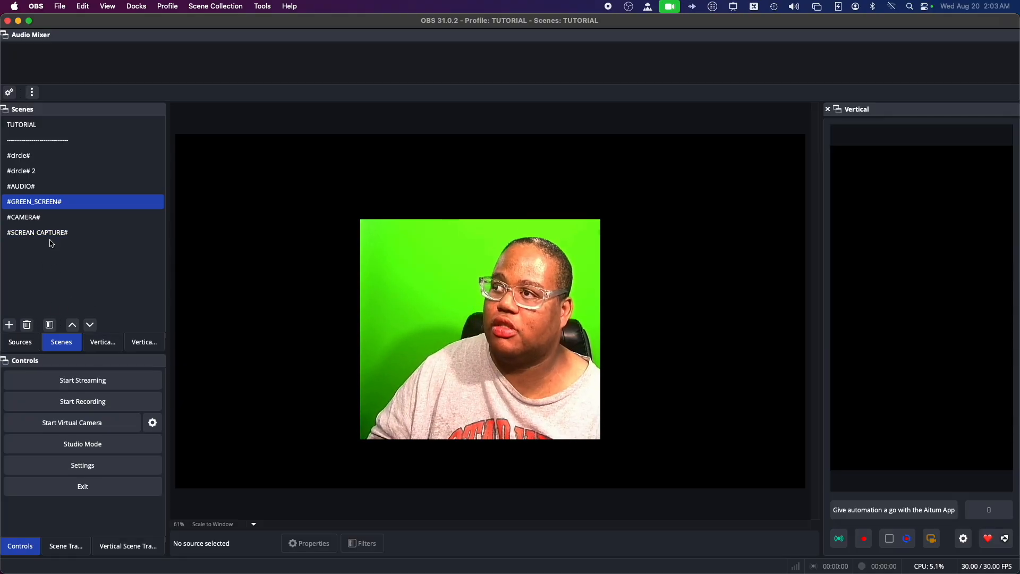
right_click(27, 268)
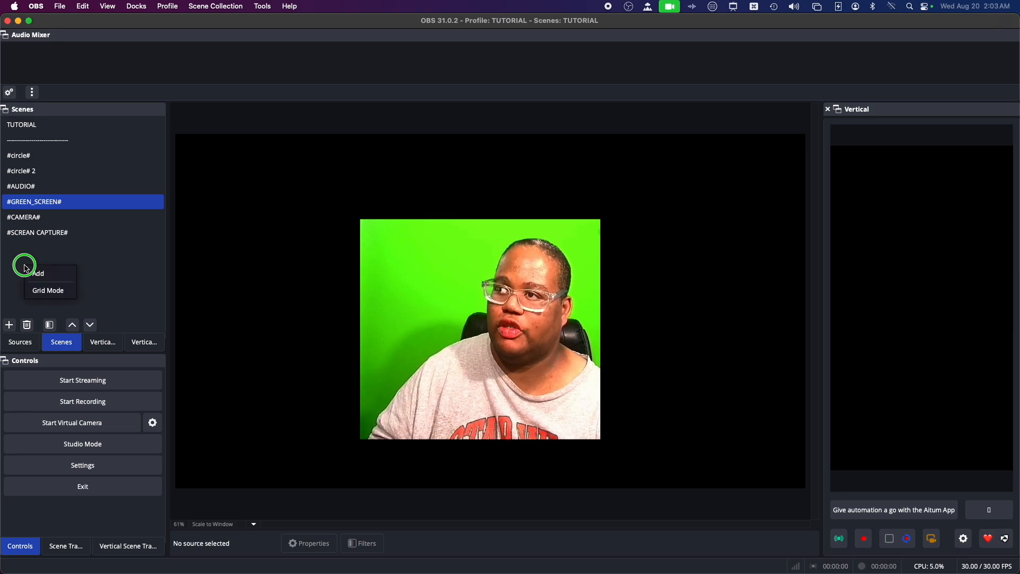
click(41, 248)
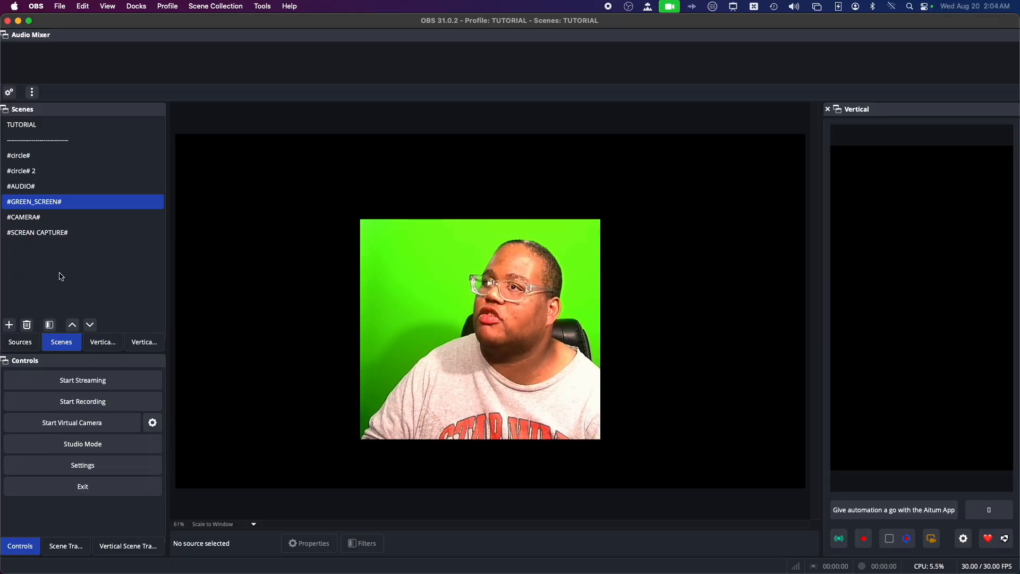
Step: Switch the main canvas to the #AUDIO# scene
shift+click(73, 227)
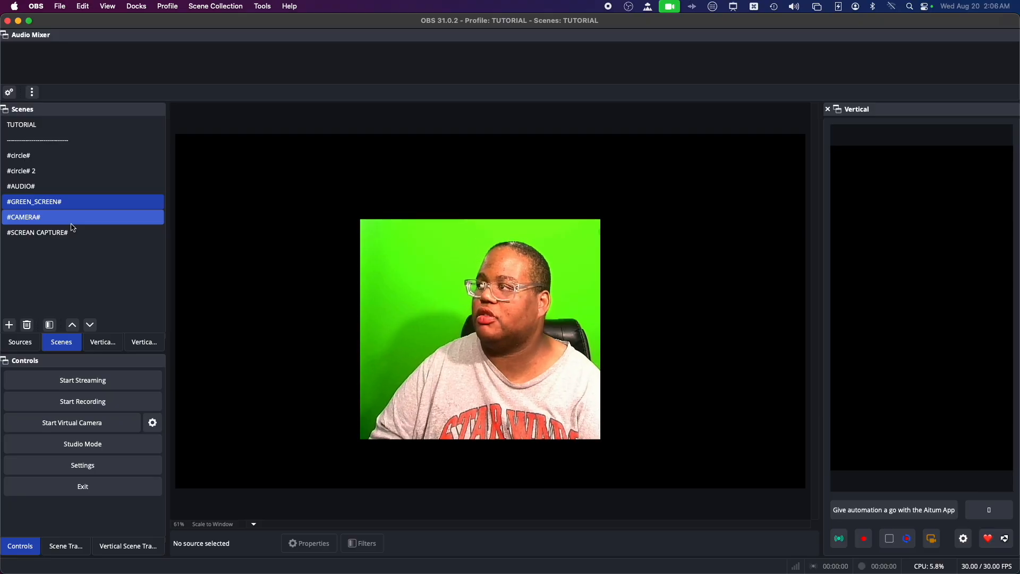
super+click(73, 227)
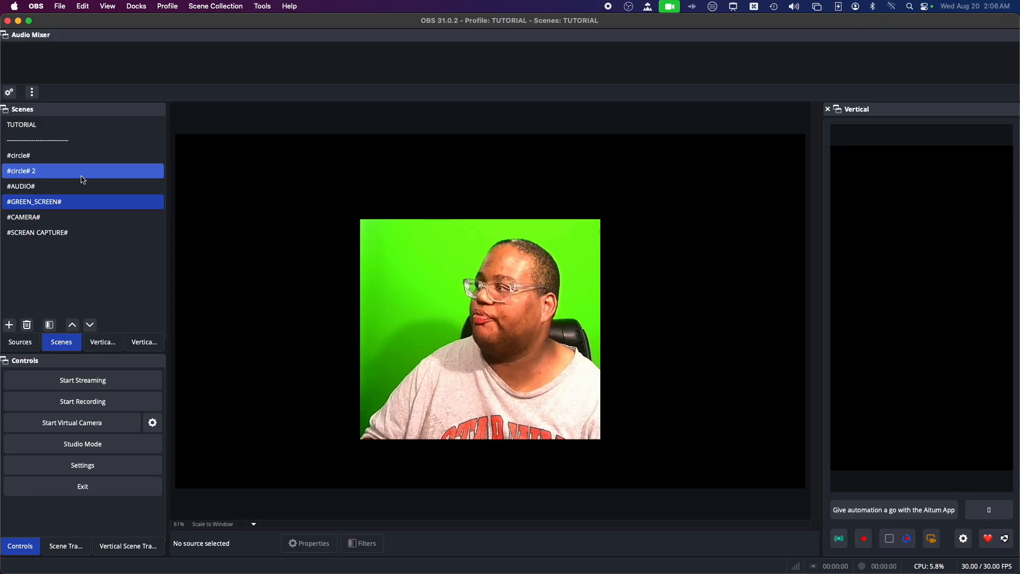
click(29, 187)
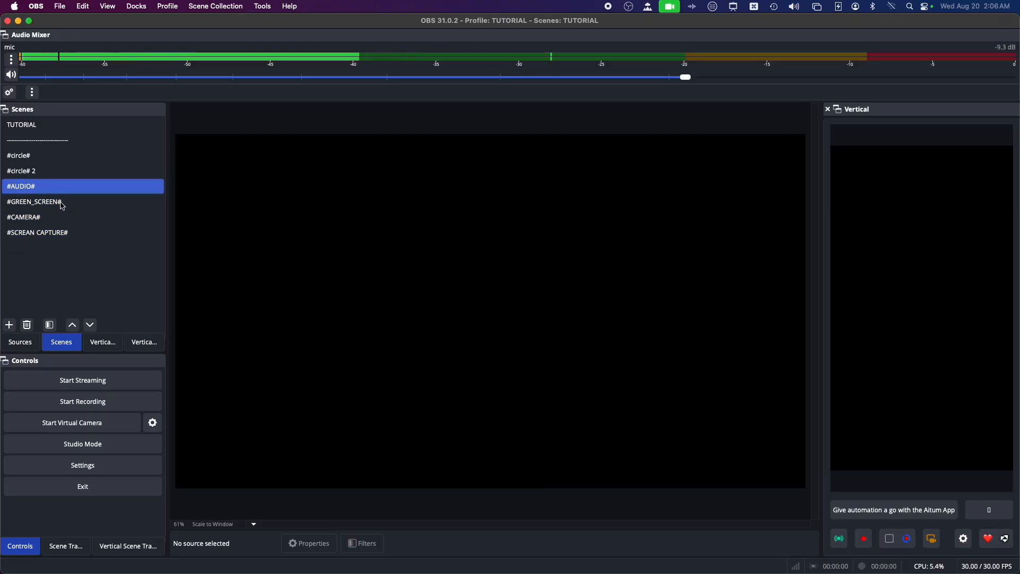
super+click(61, 204)
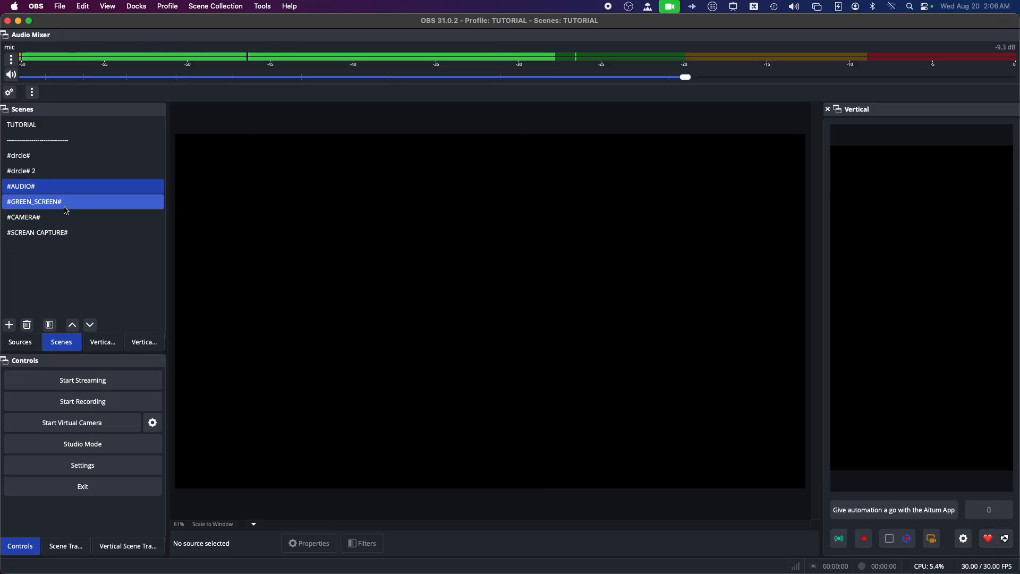
super+click(66, 211)
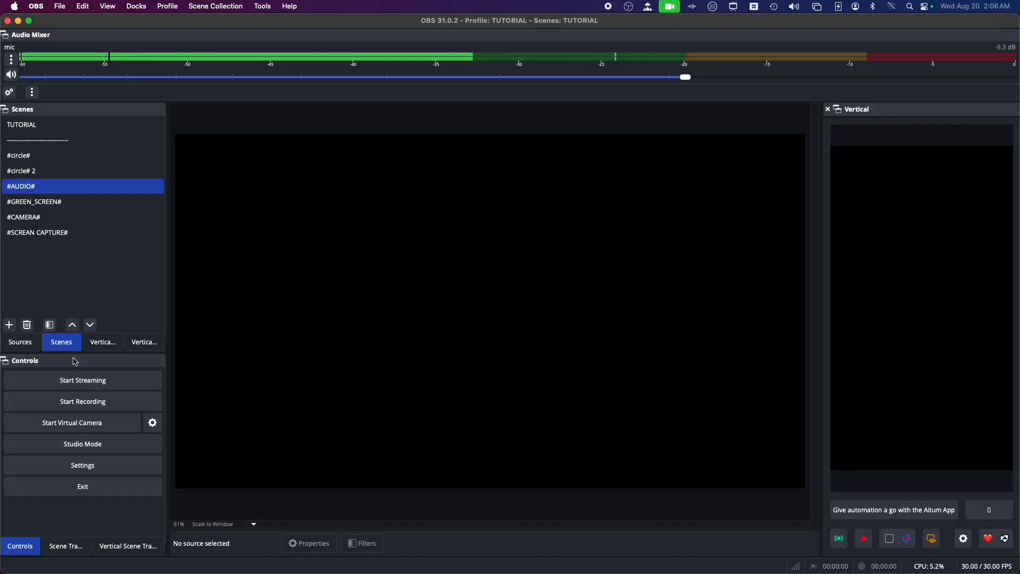
Step: Examine the mic source's properties and the audio devices it can use, and close them without changes
click(20, 342)
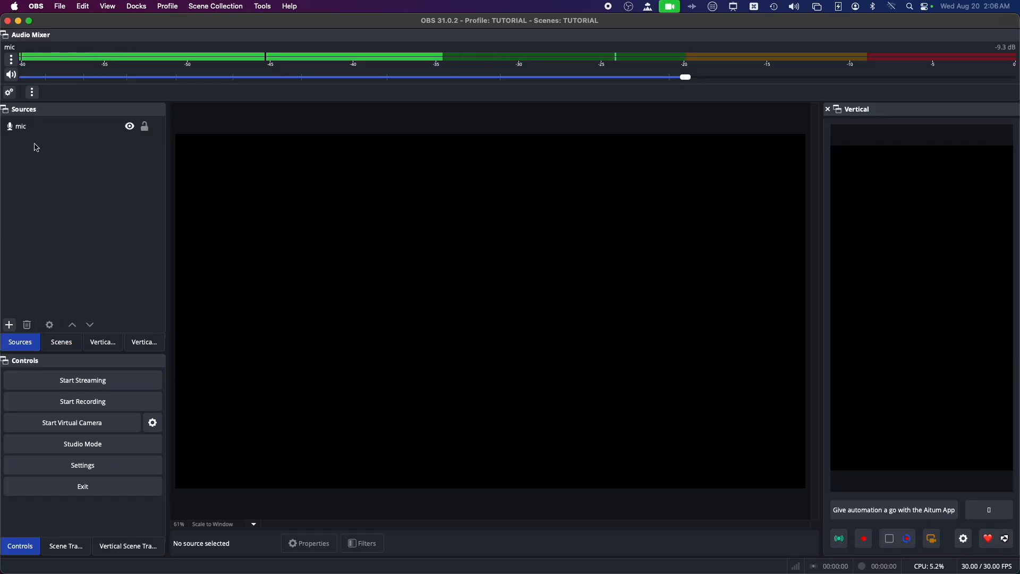
click(20, 133)
double_click(21, 135)
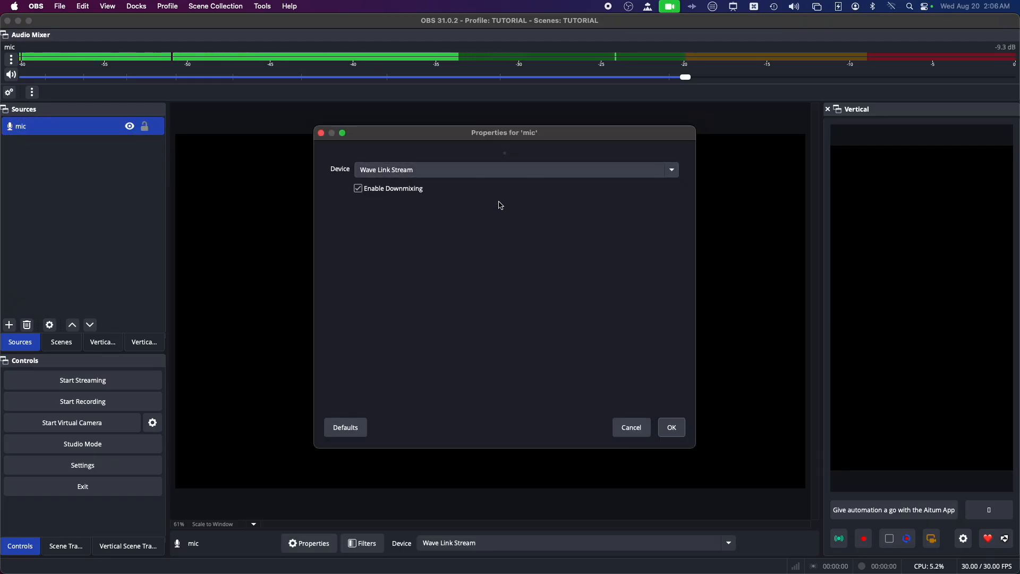
click(521, 174)
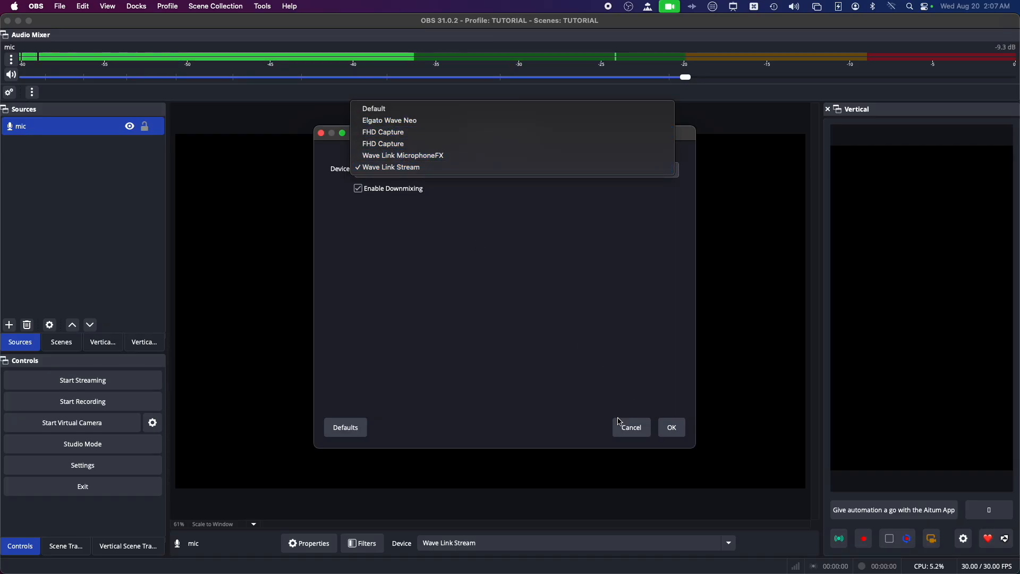
click(646, 437)
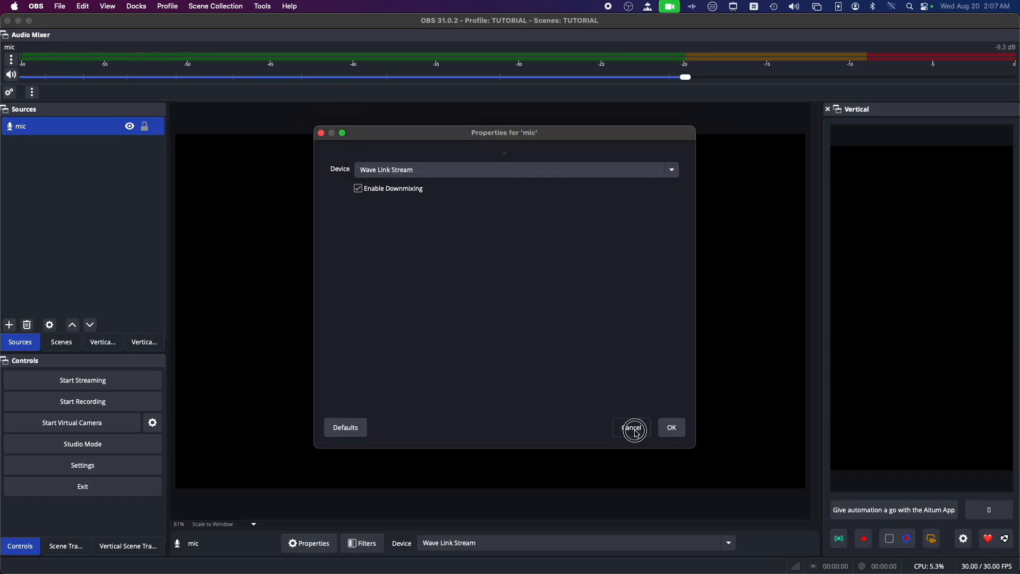
click(632, 428)
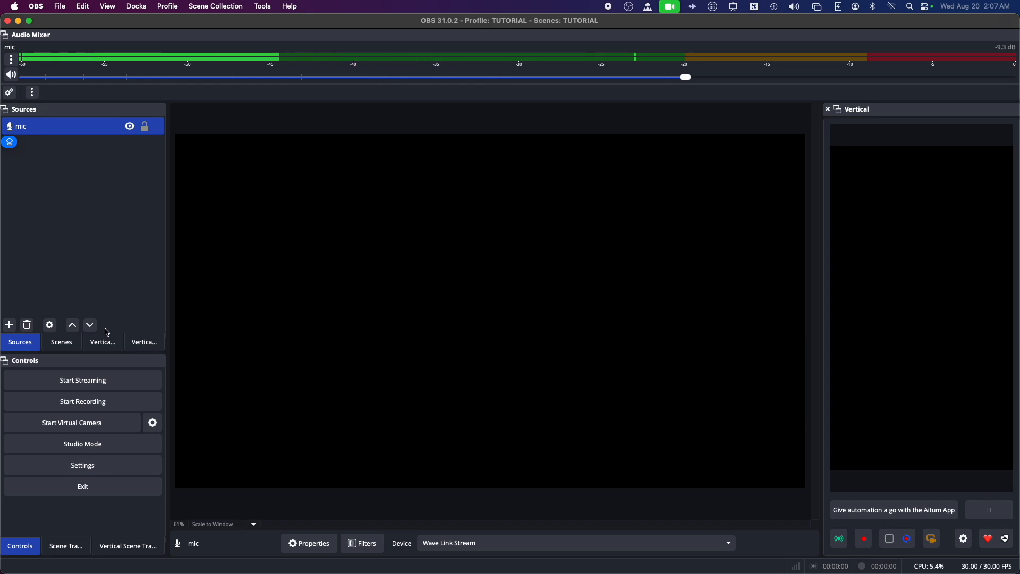
Step: Reorder the grouped docks as Scenes, Sources, Vertical Scenes and Vertical Sources, and check the new order
click(112, 351)
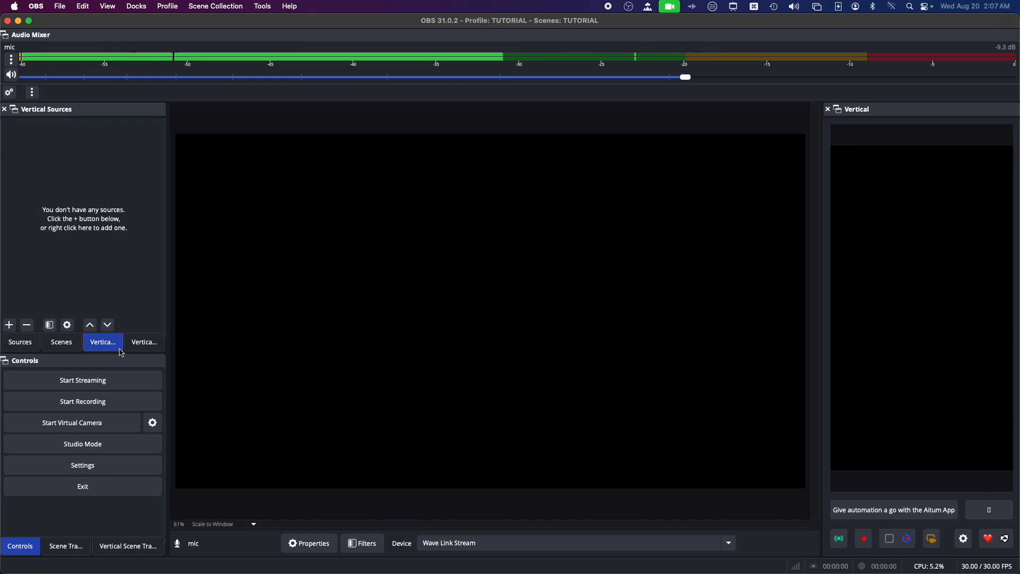
click(147, 352)
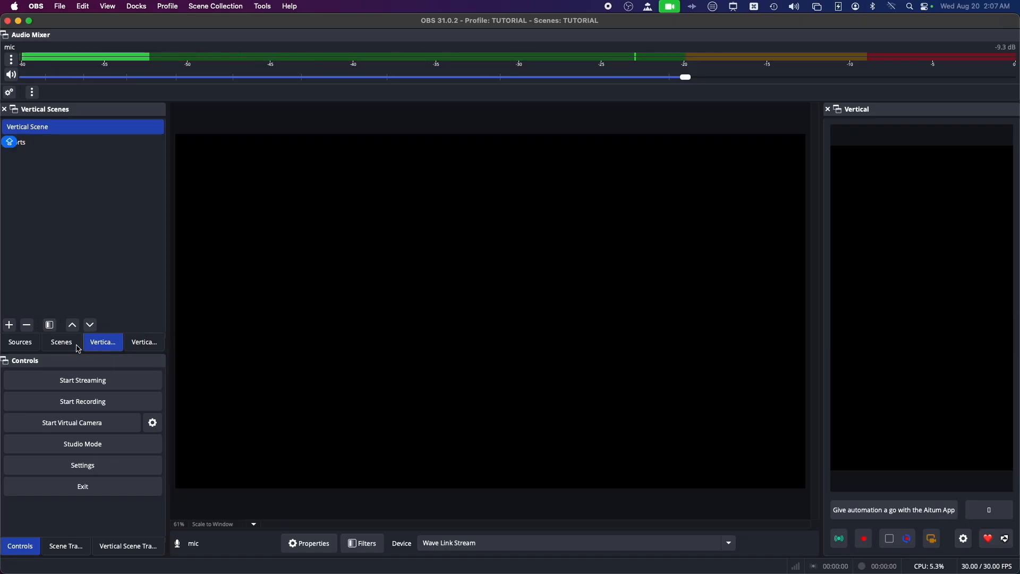
drag(62, 342, 12, 340)
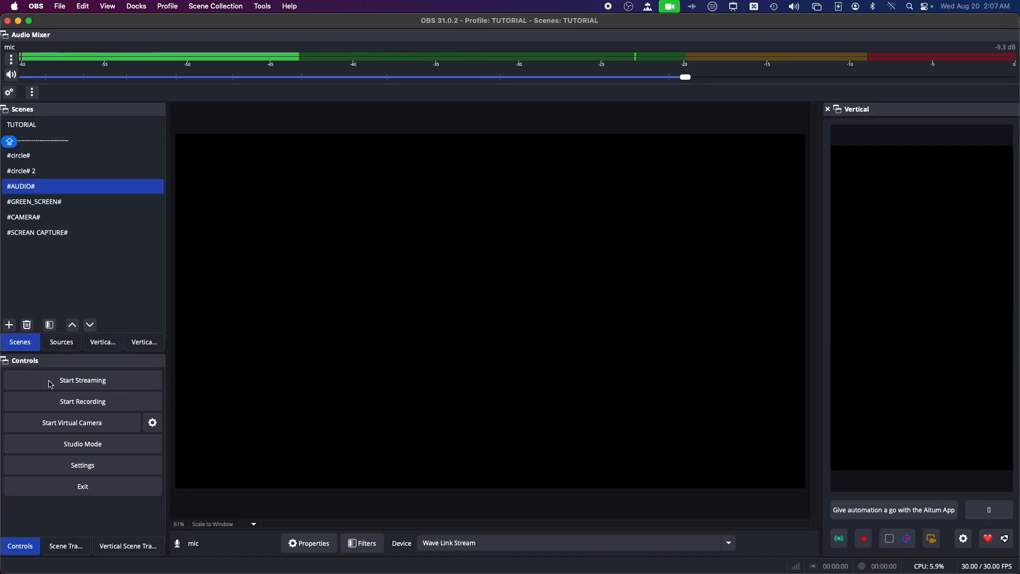
click(51, 344)
click(33, 346)
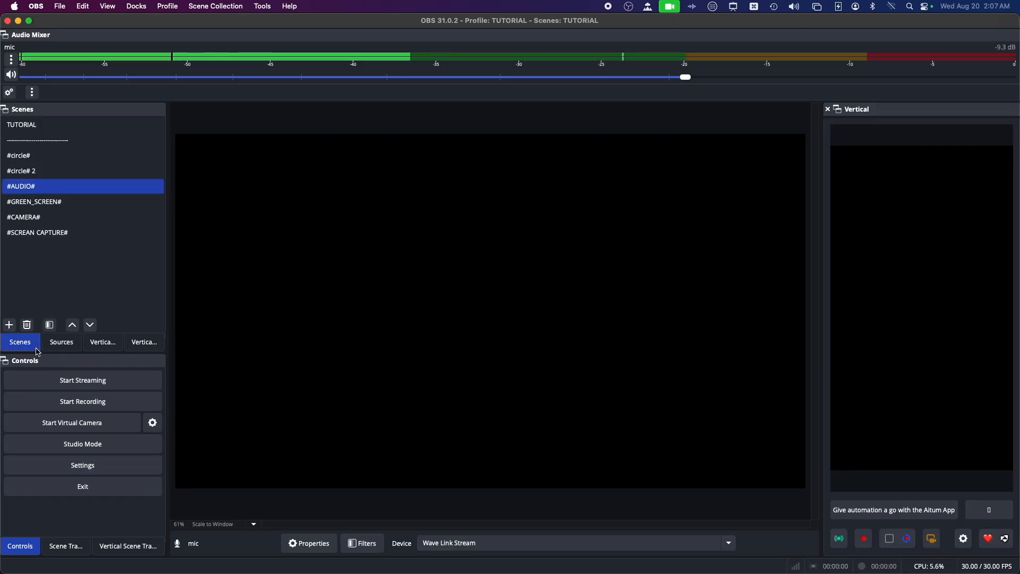
drag(103, 342, 121, 353)
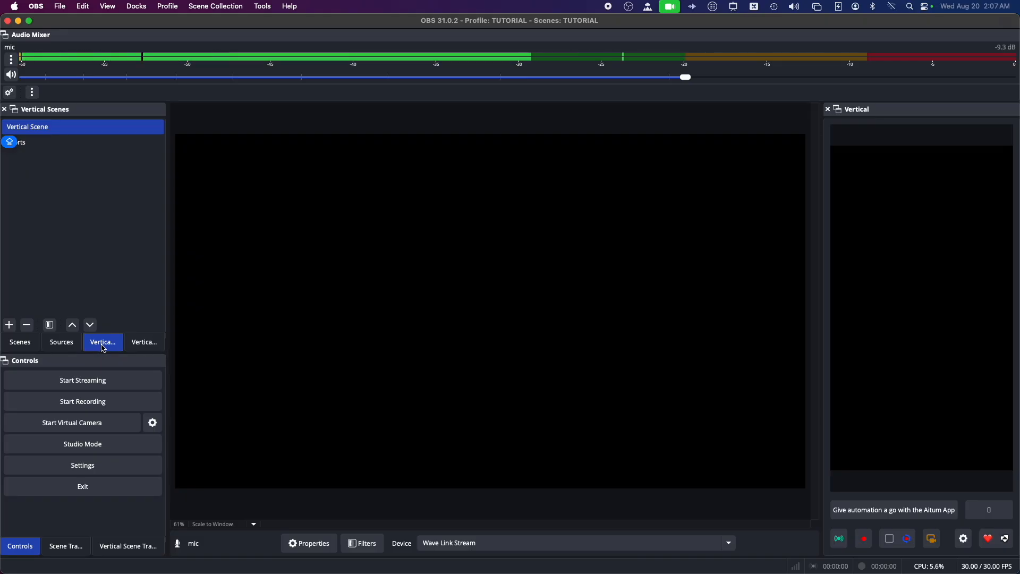
click(136, 347)
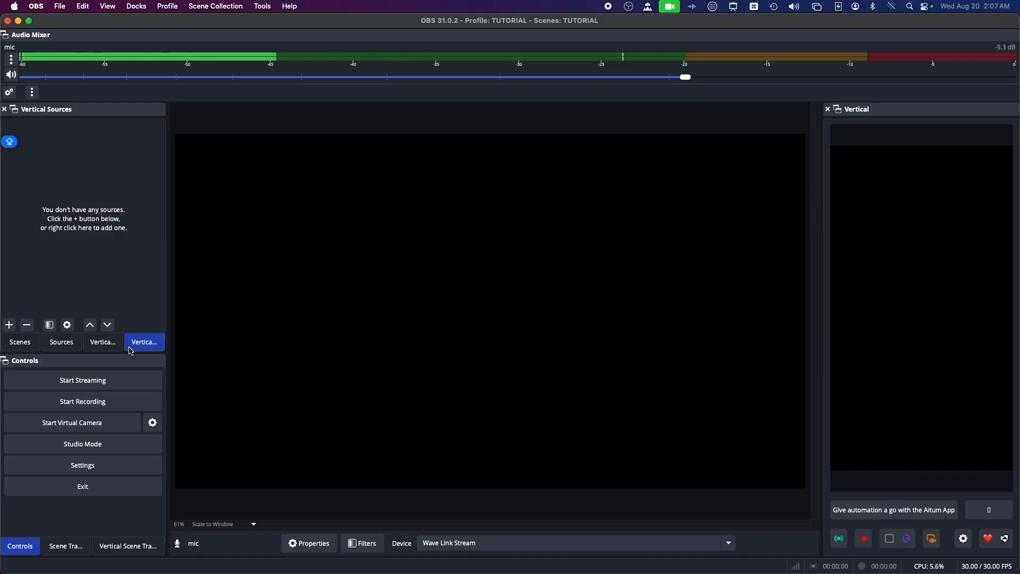
click(102, 353)
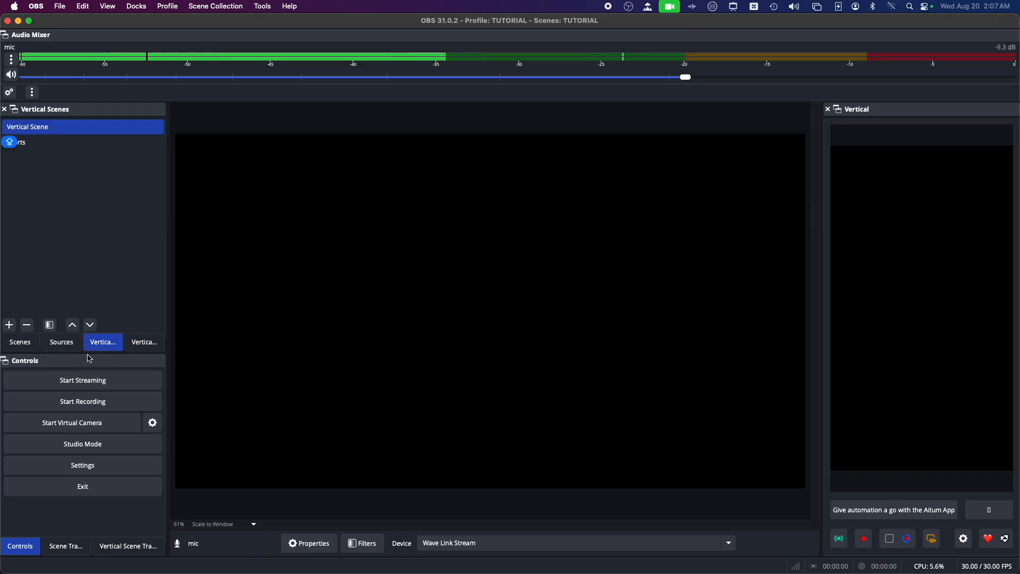
Step: Review the #circle#, #circle# 2, #CAMERA#, TUTORIAL and #SCREAN CAPTURE# scenes one after another in the preview
click(66, 353)
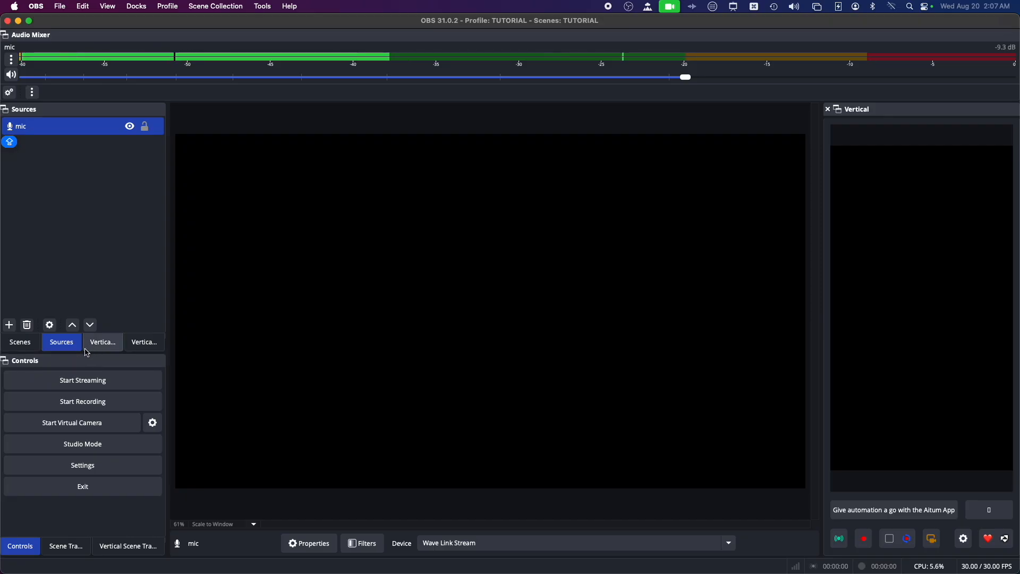
click(27, 345)
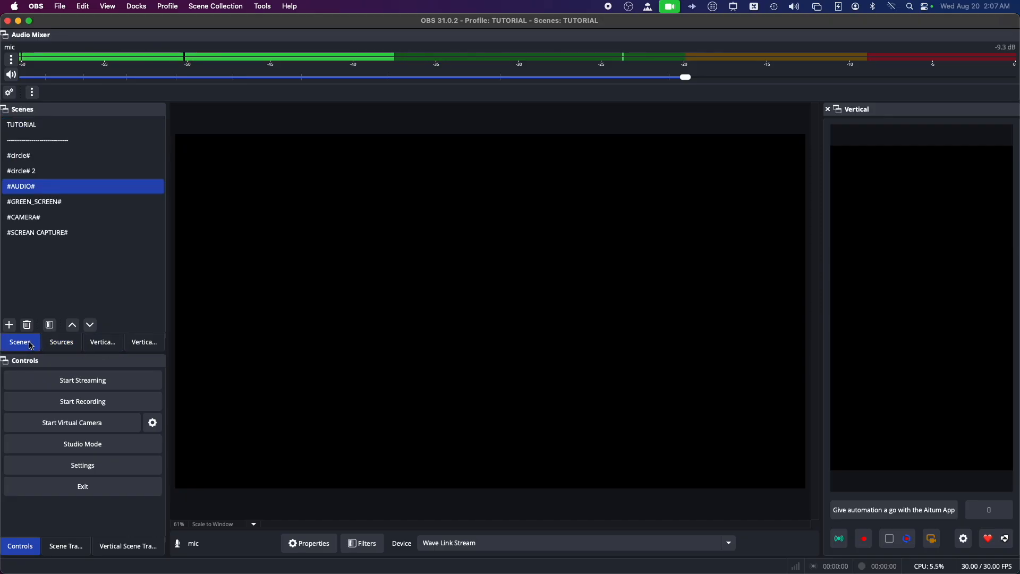
click(35, 174)
shift+click(45, 190)
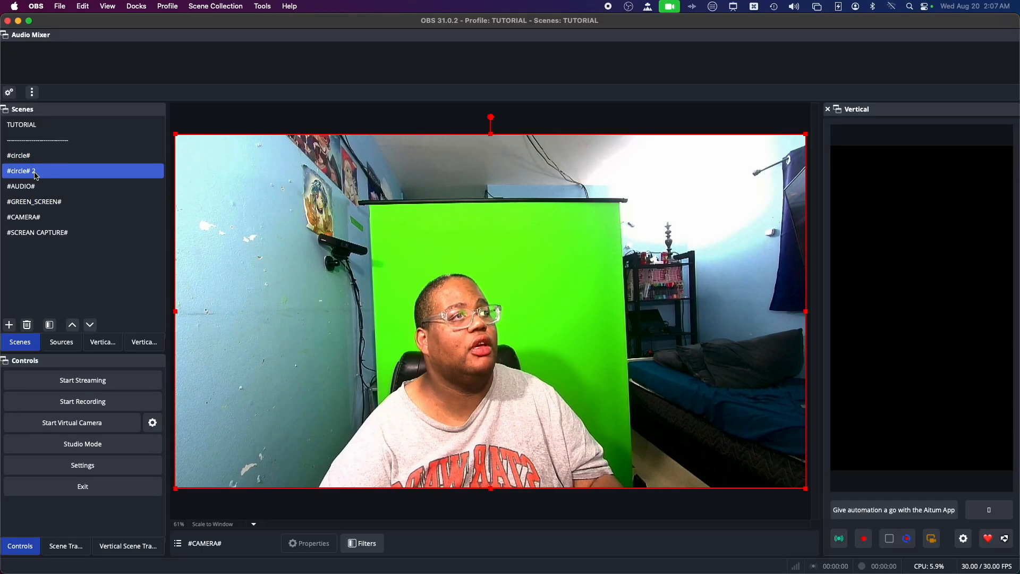
click(26, 158)
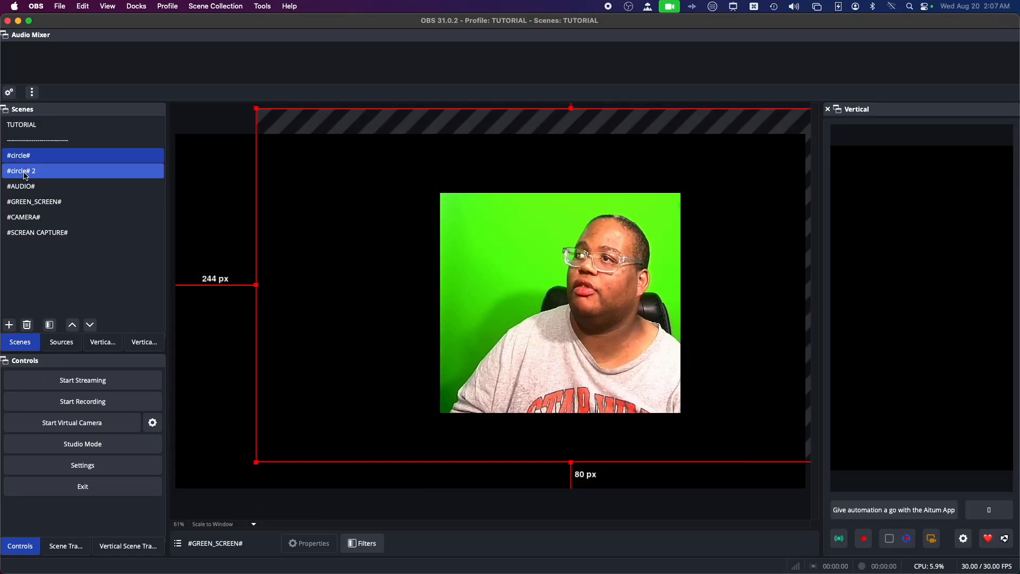
click(25, 176)
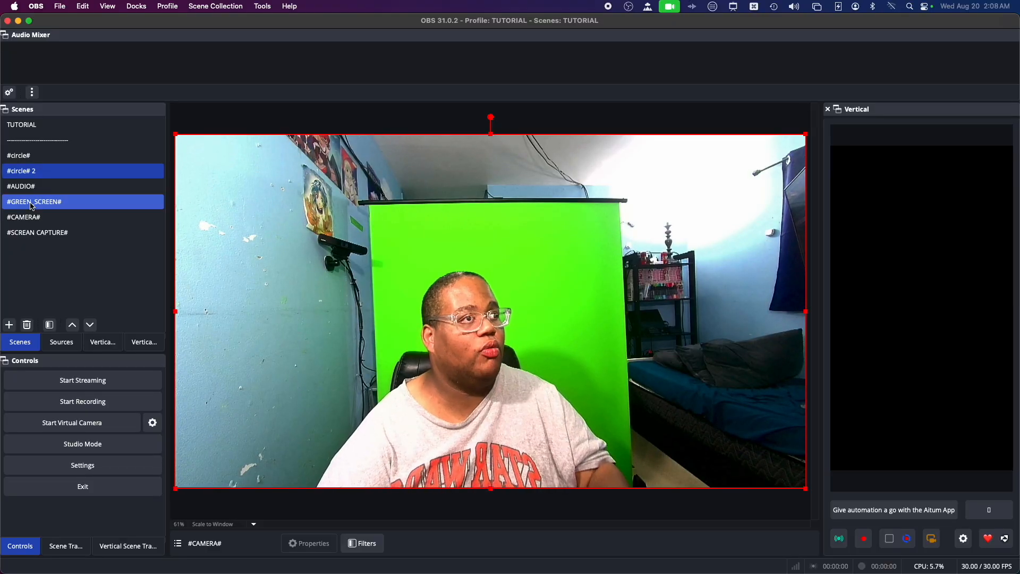
click(31, 221)
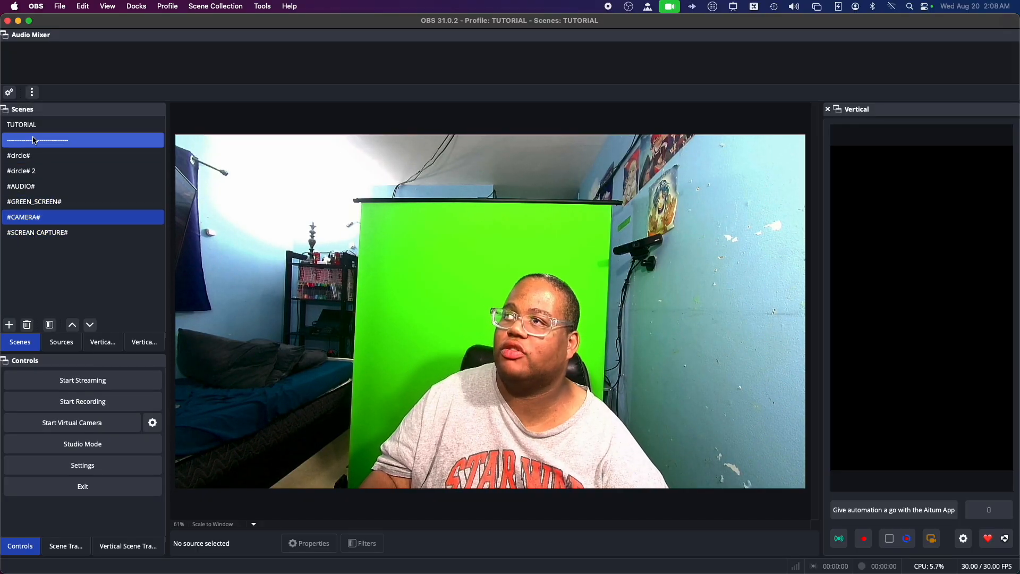
click(17, 126)
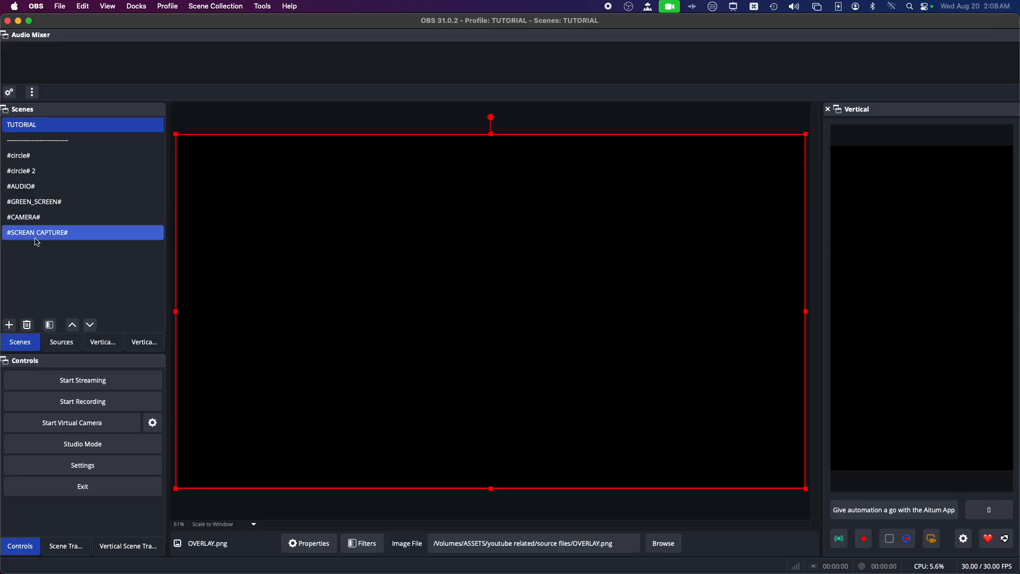
click(23, 238)
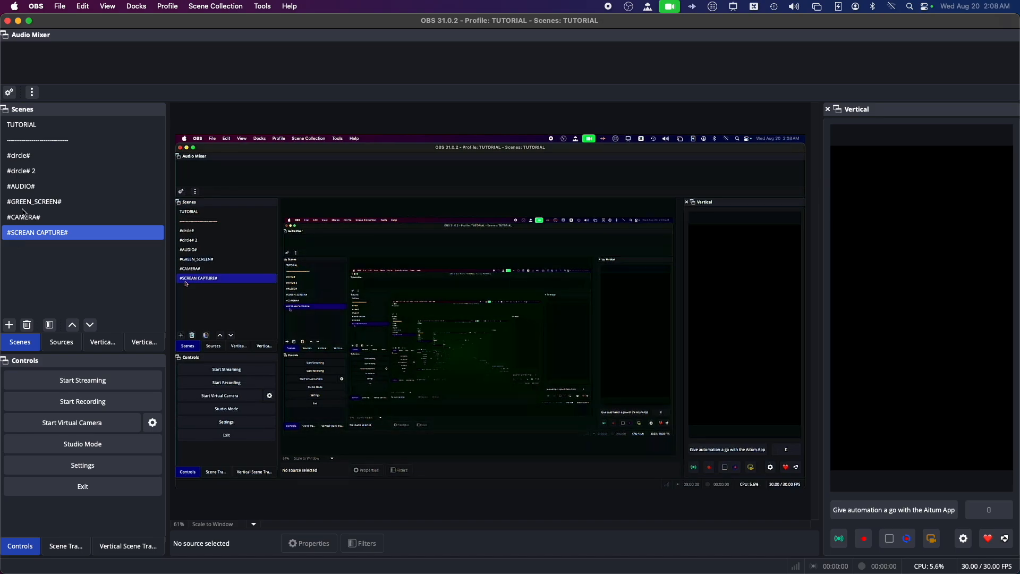
click(221, 25)
drag(221, 25, 202, 5)
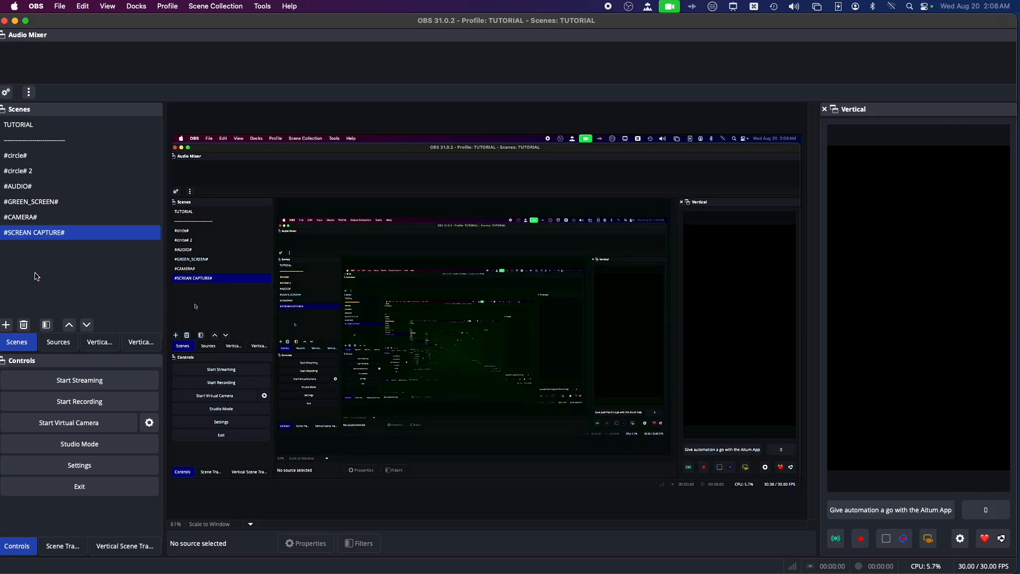
Step: Examine the sources of the #SCREAN CAPTURE# scene and the vertical canvas sources, and return to the scene list
click(100, 343)
click(76, 350)
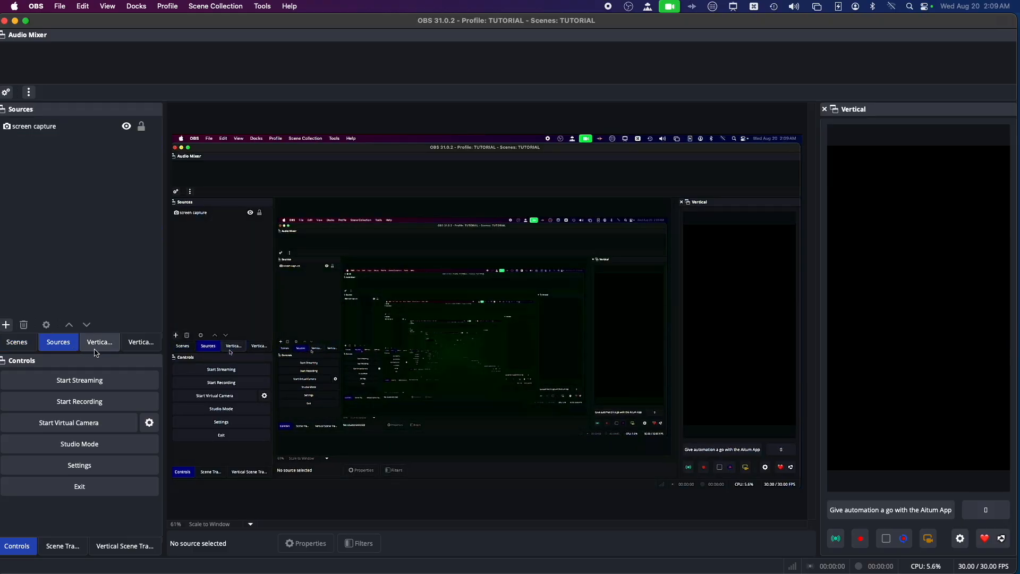
click(131, 346)
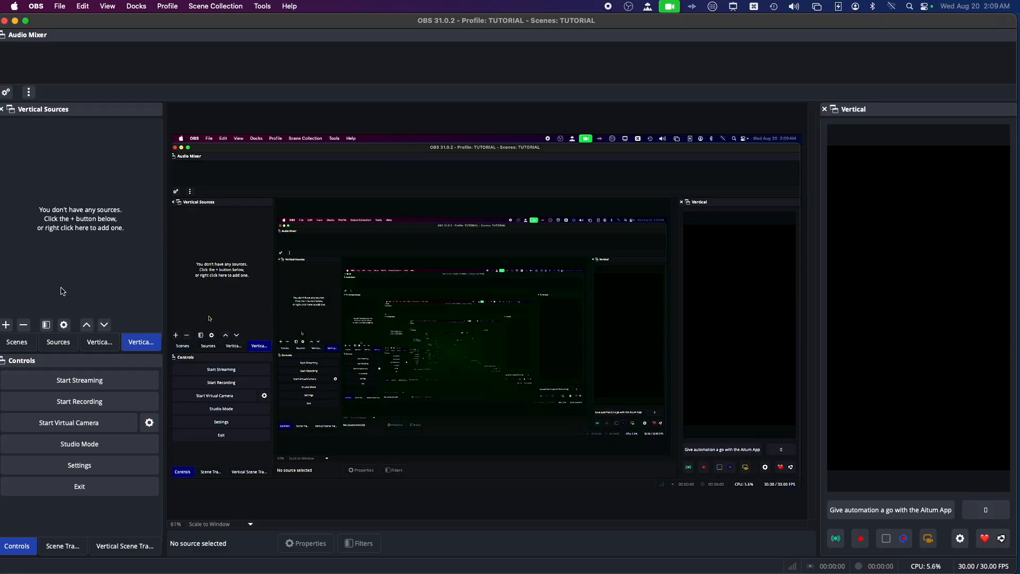
click(65, 349)
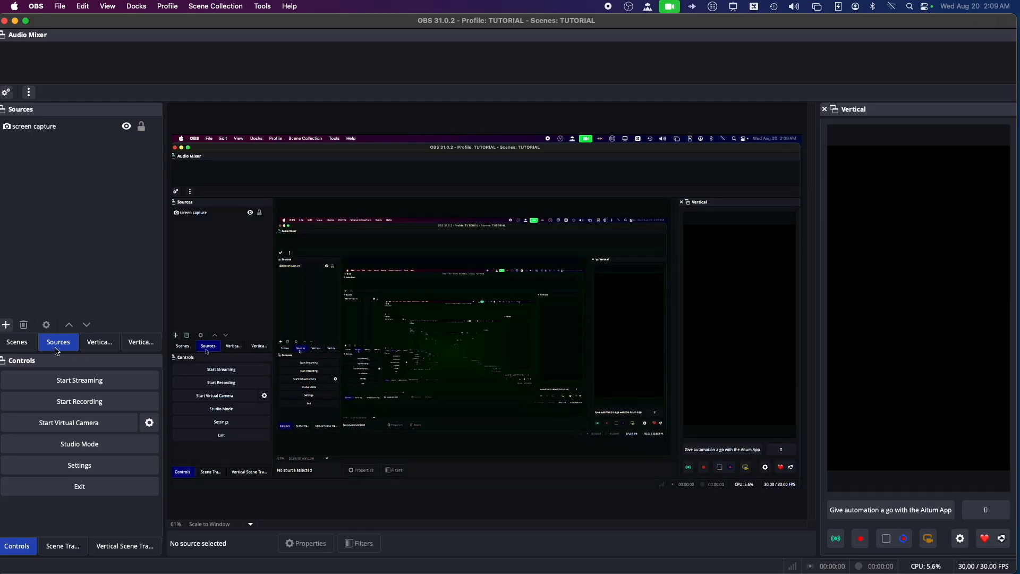
mouse_move(68, 240)
click(27, 351)
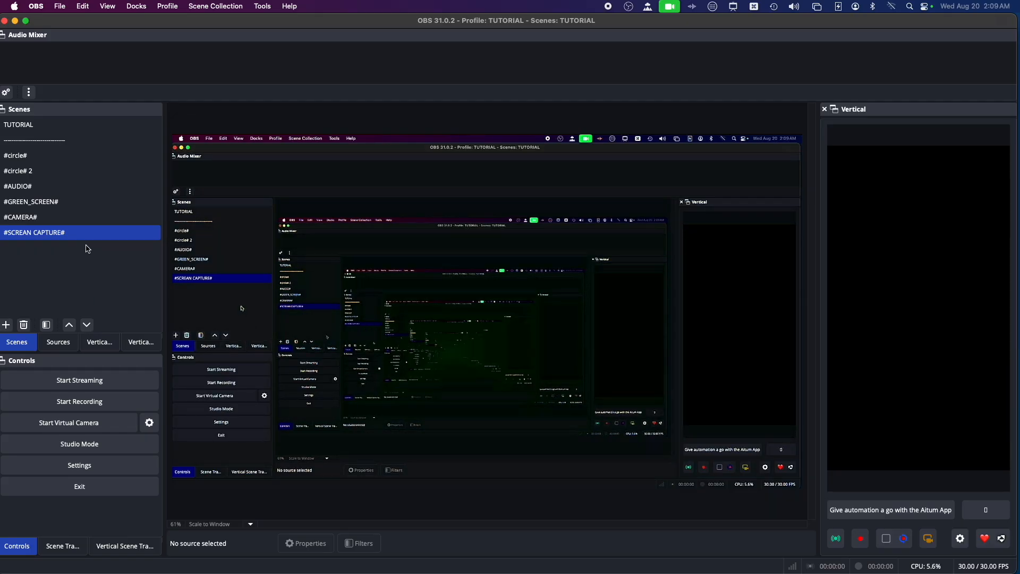
Step: Enable the existing Chroma Key filter on the #GREEN_SCREEN# scene
click(39, 222)
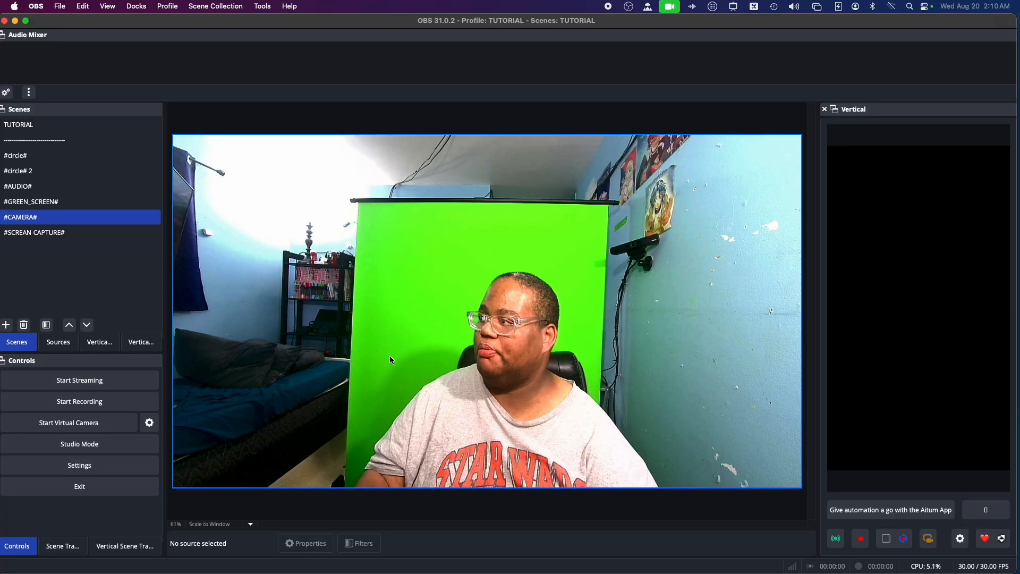
click(16, 201)
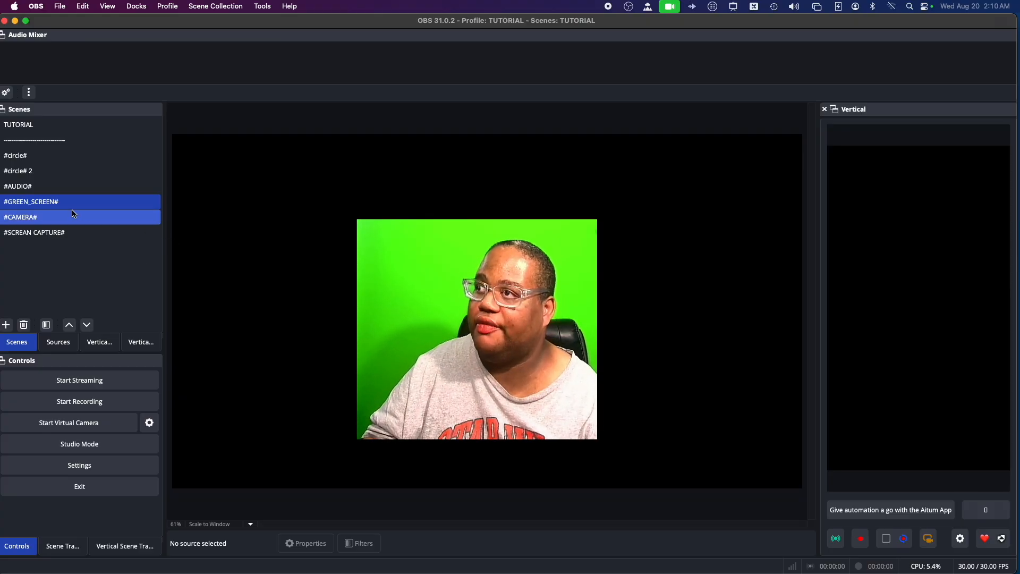
right_click(33, 199)
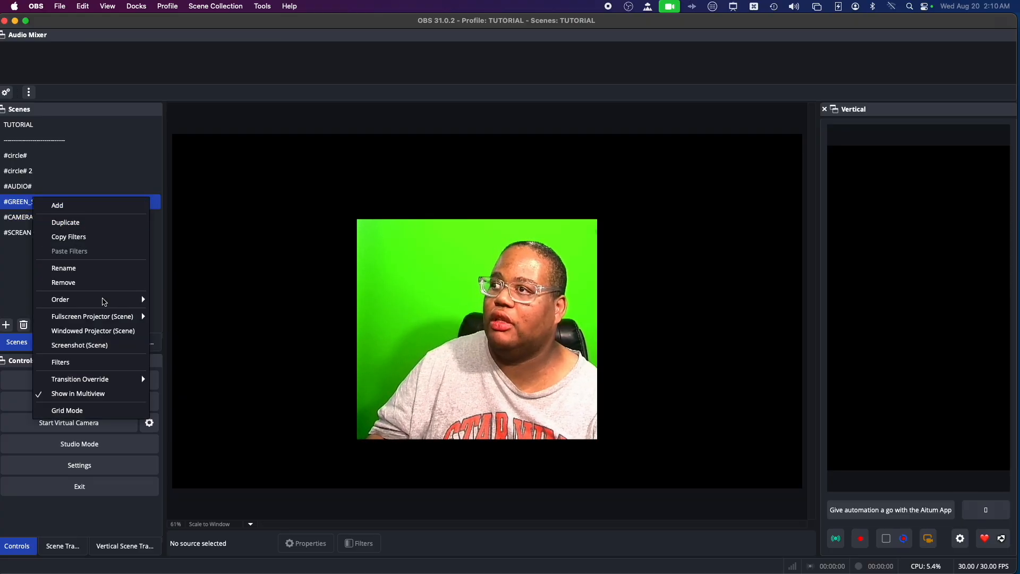
click(80, 362)
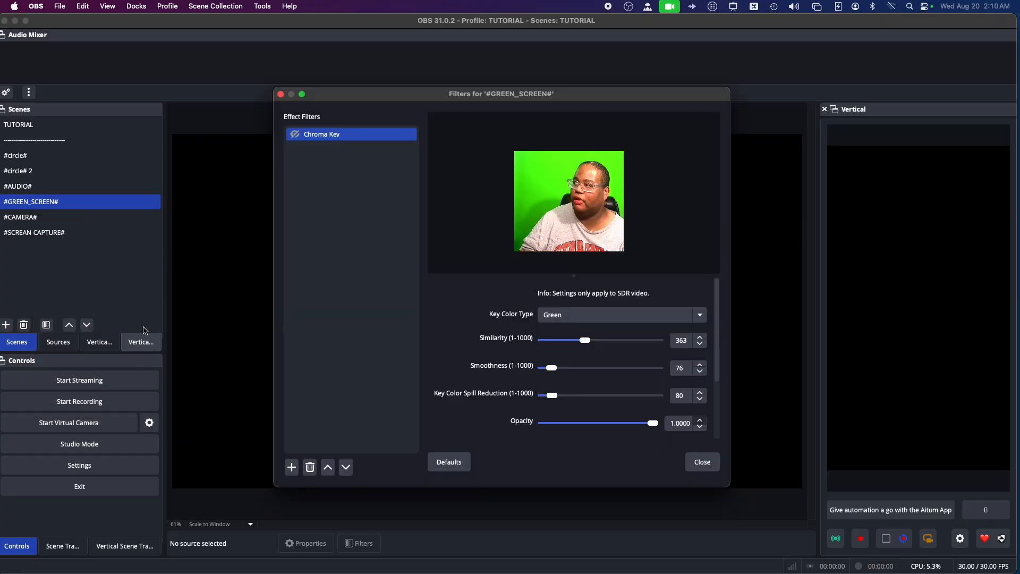
click(295, 134)
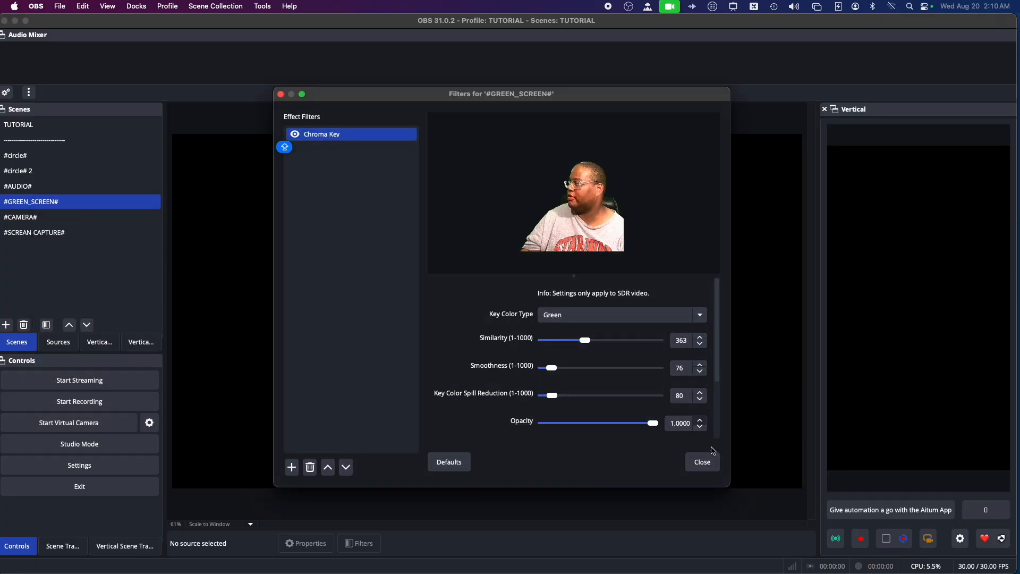
click(702, 462)
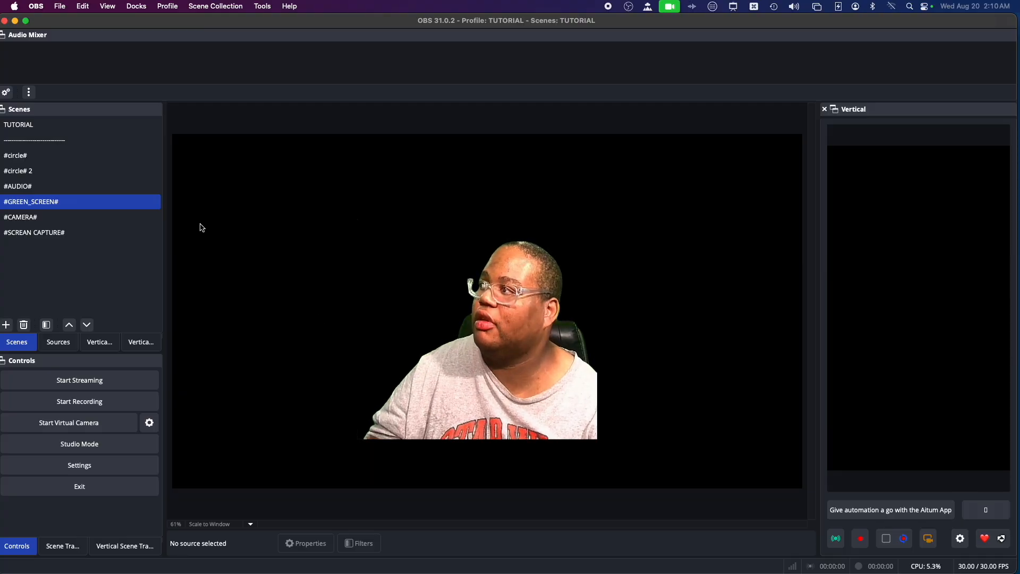
Step: In the #circle# 2 scene, crop the #CAMERA# source by about 625 px on the left, 580 px on the right and 244 px at the top
click(46, 219)
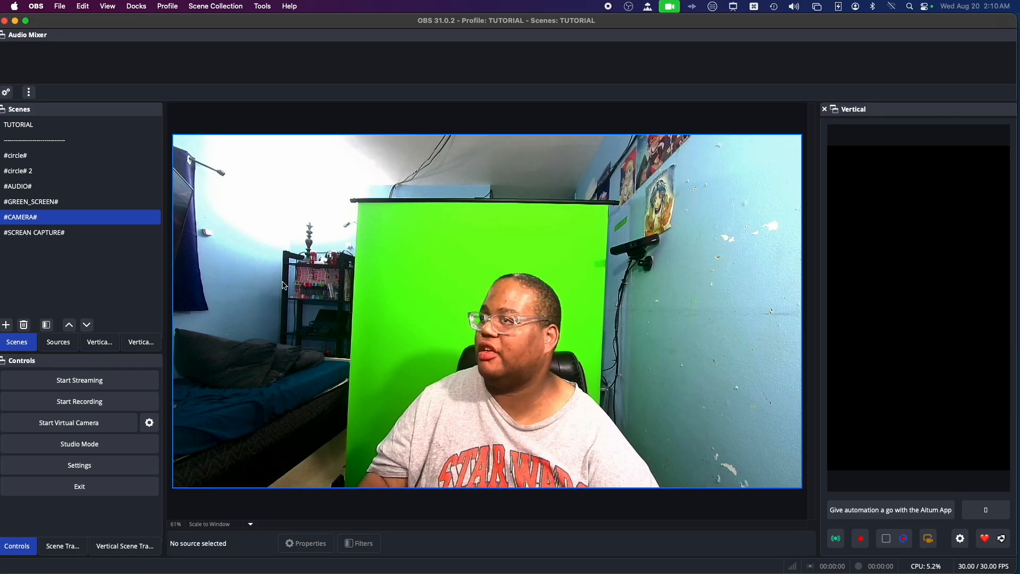
click(58, 172)
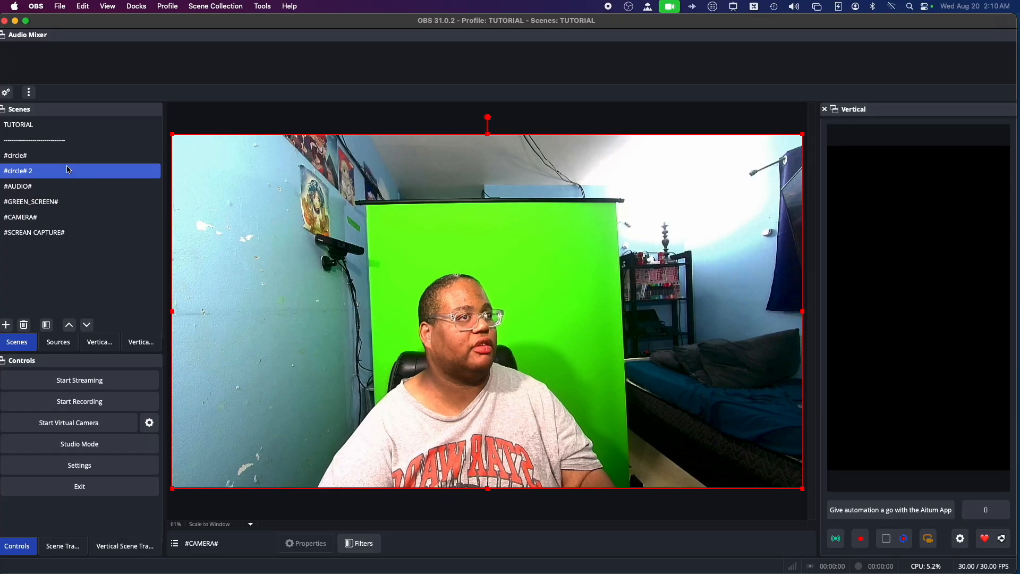
click(56, 156)
click(43, 171)
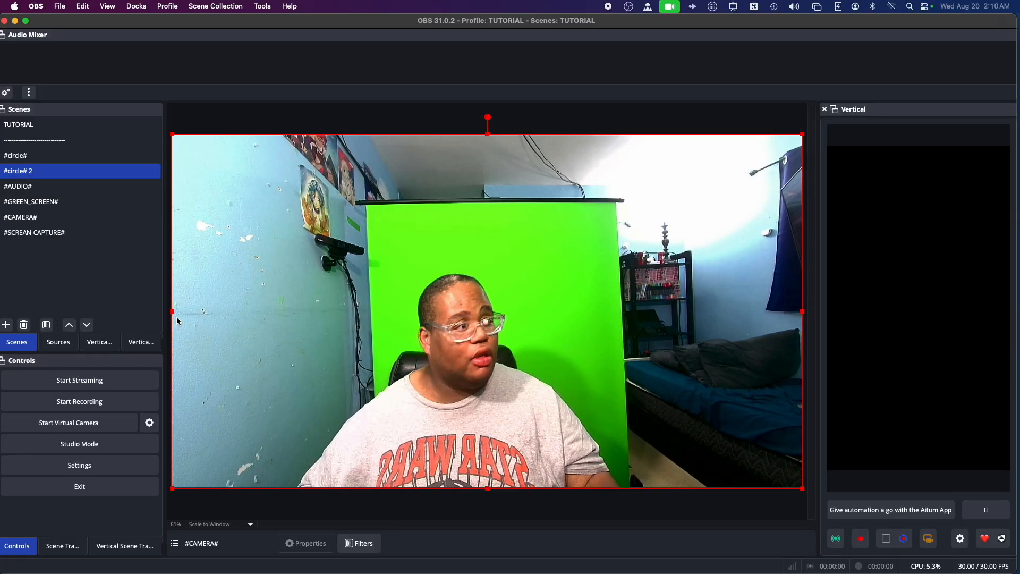
drag(173, 313, 377, 316)
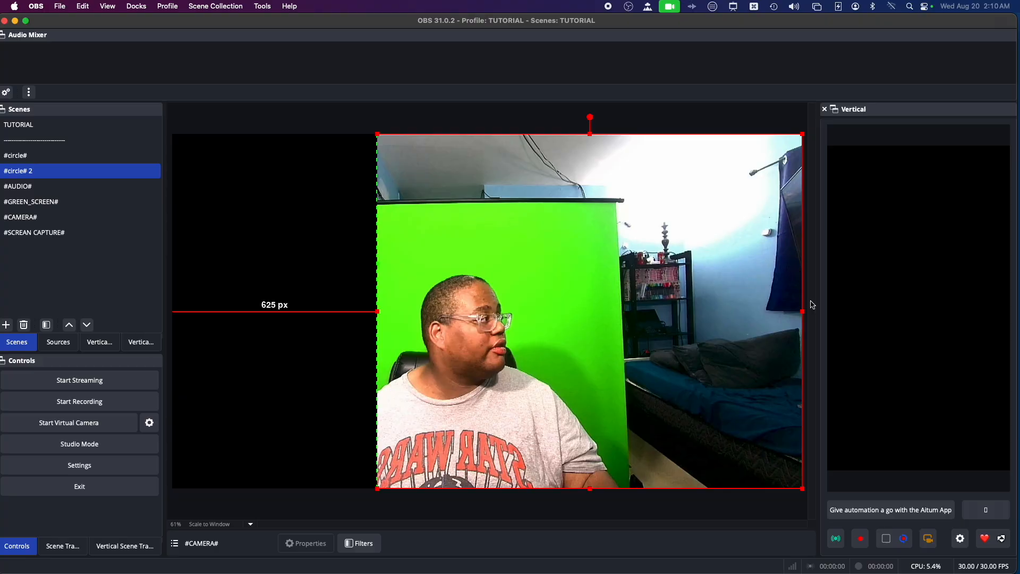
drag(804, 311, 612, 341)
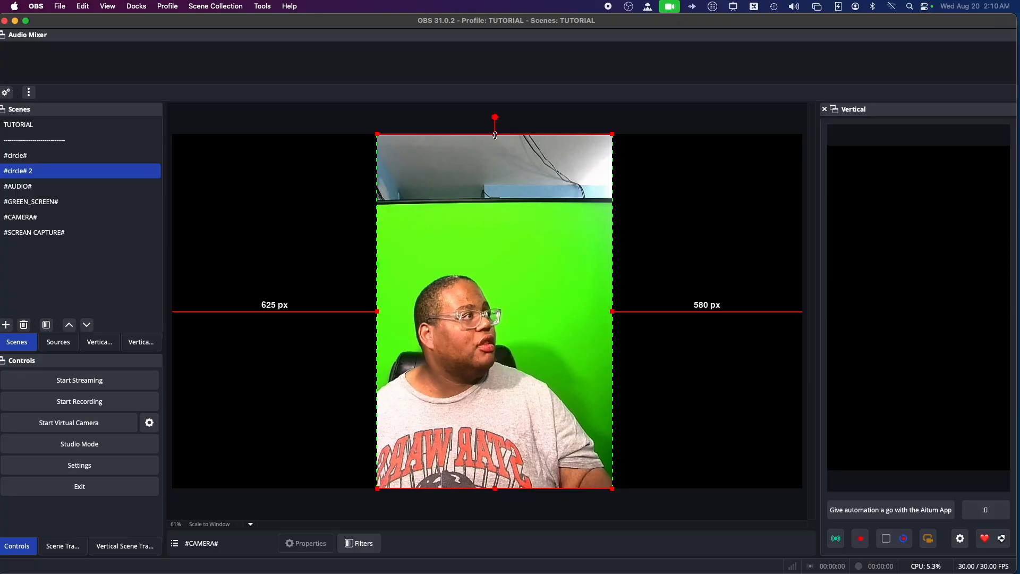
drag(495, 134, 496, 215)
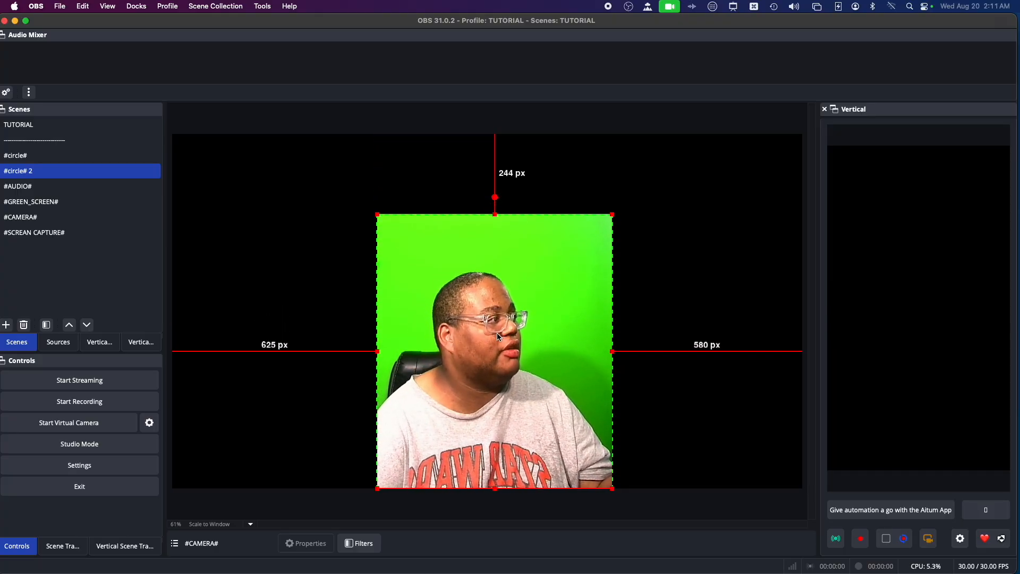
mouse_move(496, 332)
mouse_down()
mouse_move(467, 333)
mouse_move(498, 333)
mouse_up()
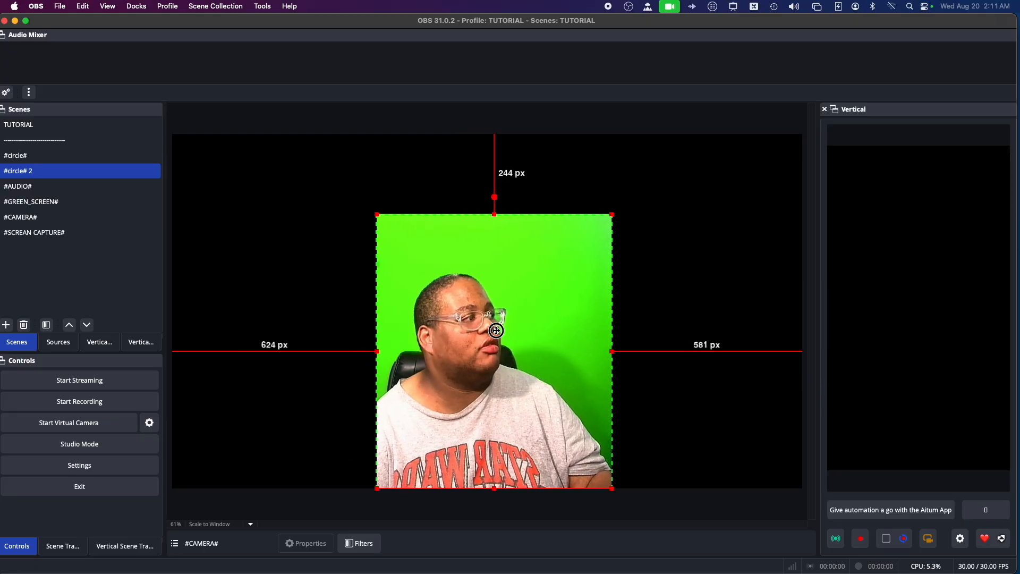
right_click(511, 351)
mouse_move(619, 285)
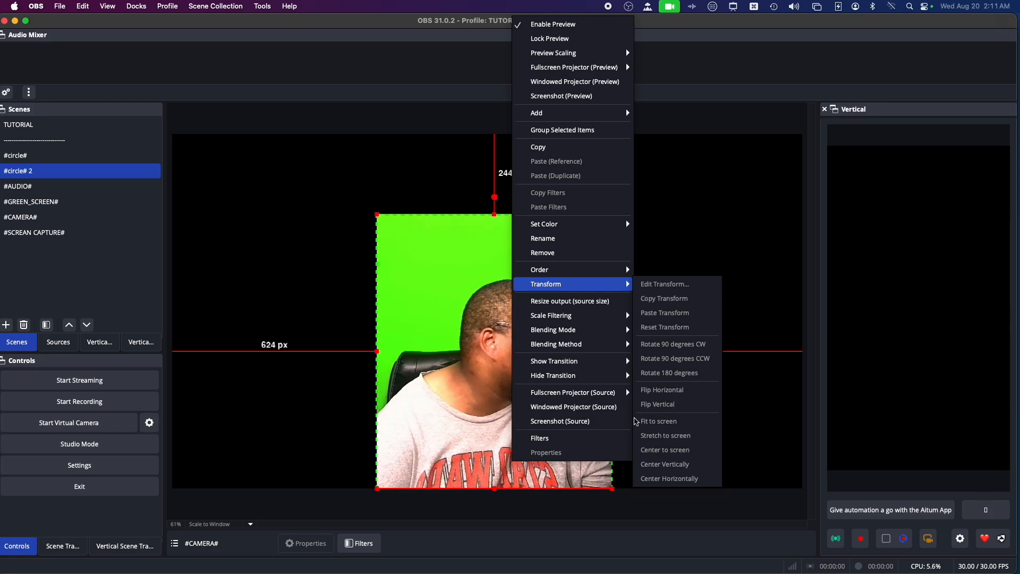
click(689, 259)
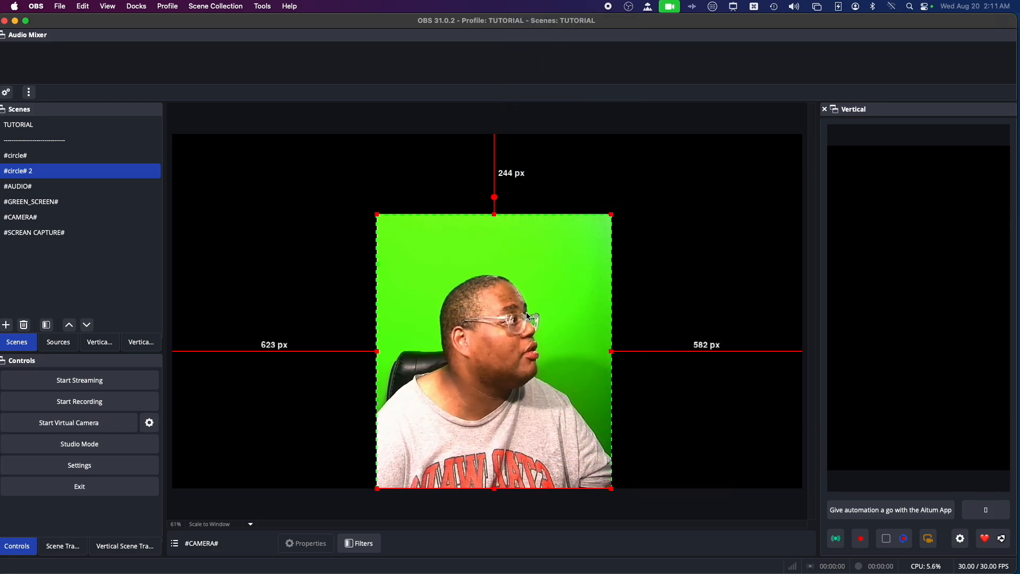
click(633, 280)
right_click(561, 332)
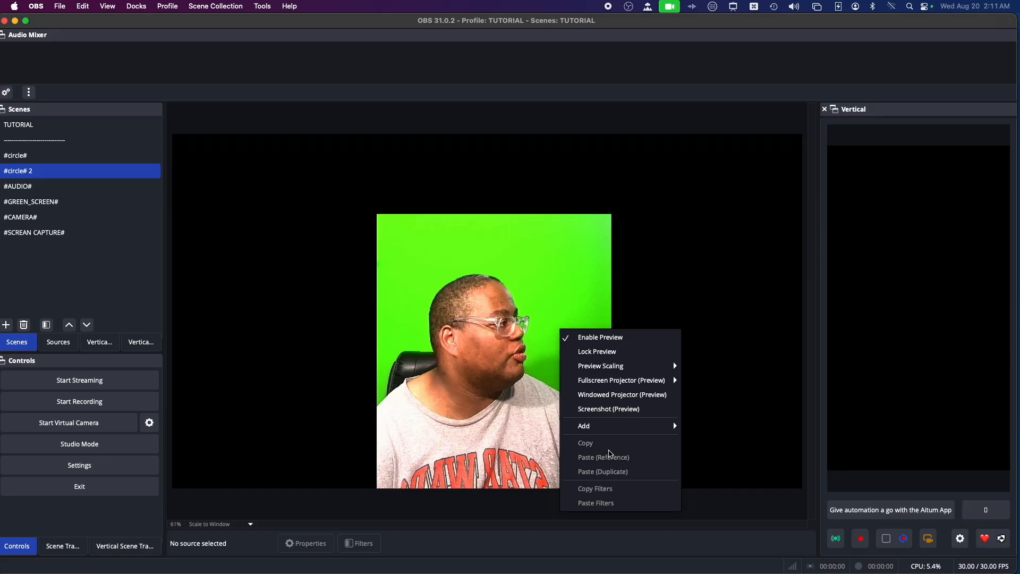
mouse_move(611, 425)
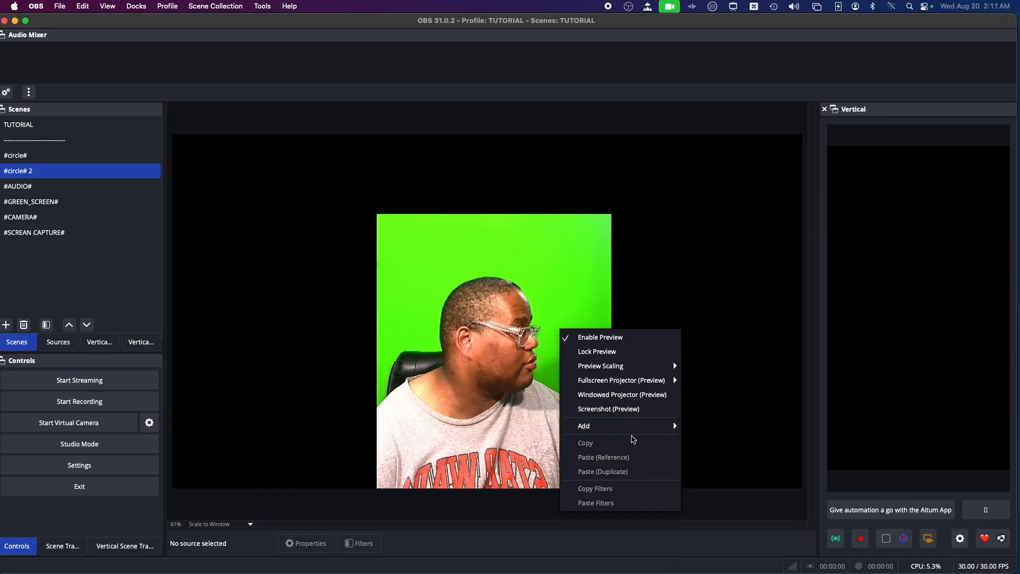
click(527, 413)
right_click(525, 406)
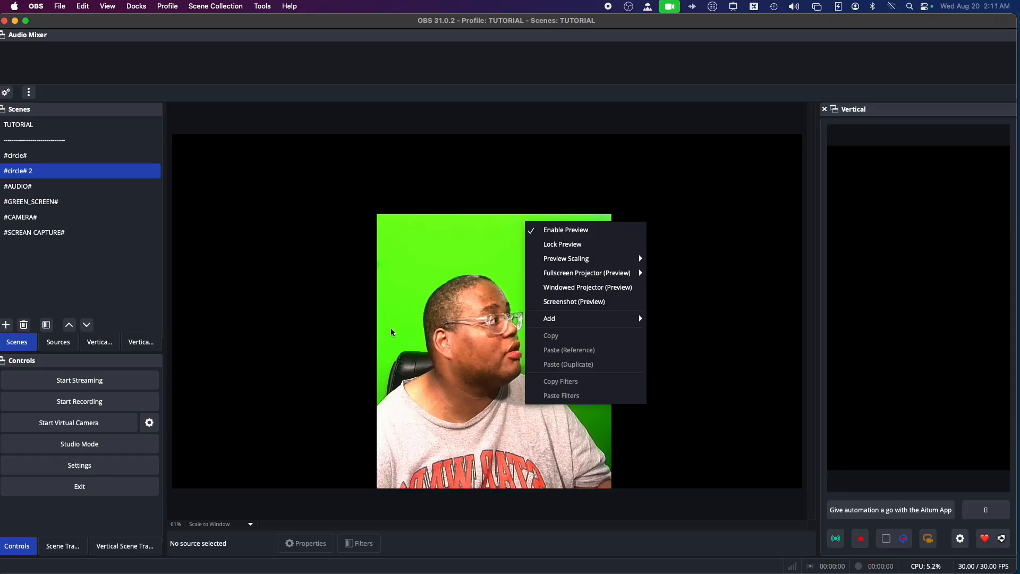
click(45, 173)
right_click(45, 172)
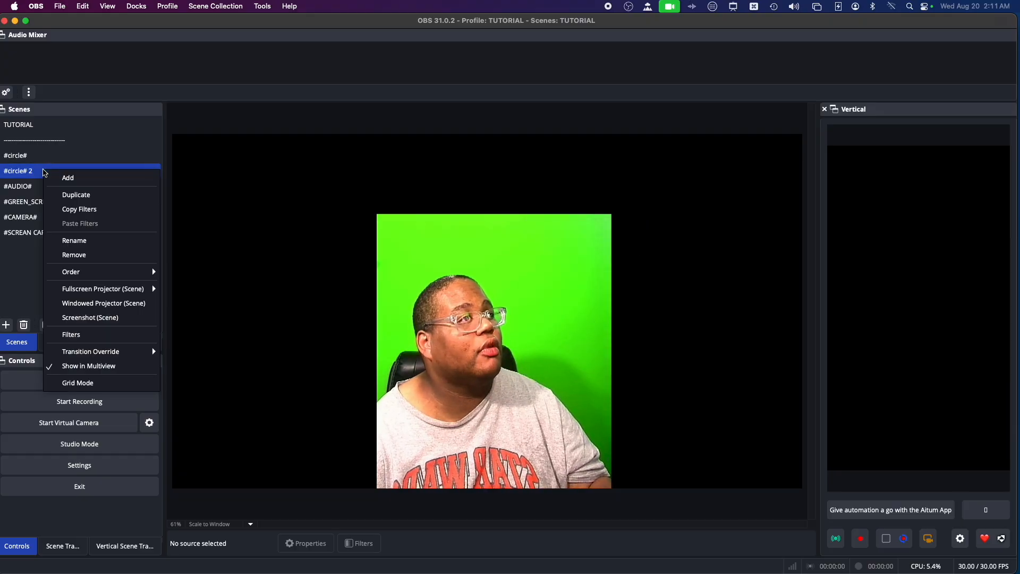
mouse_move(117, 294)
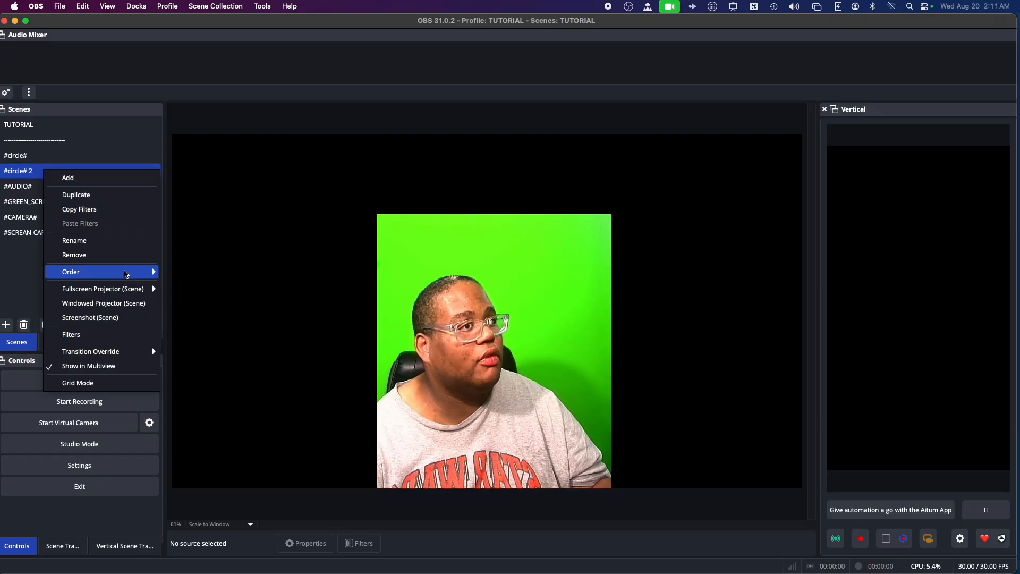
mouse_move(125, 272)
click(406, 321)
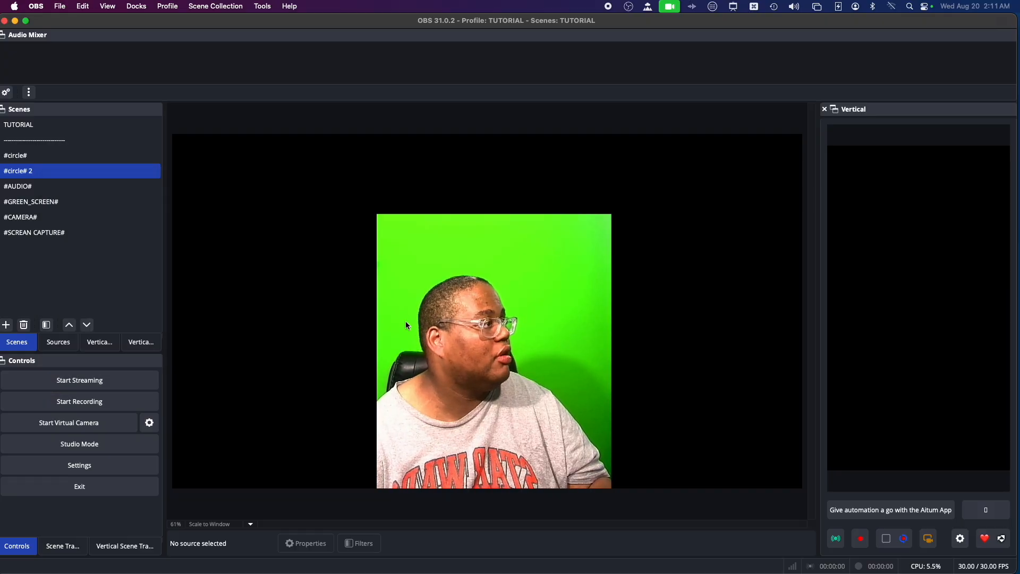
right_click(407, 321)
mouse_move(461, 372)
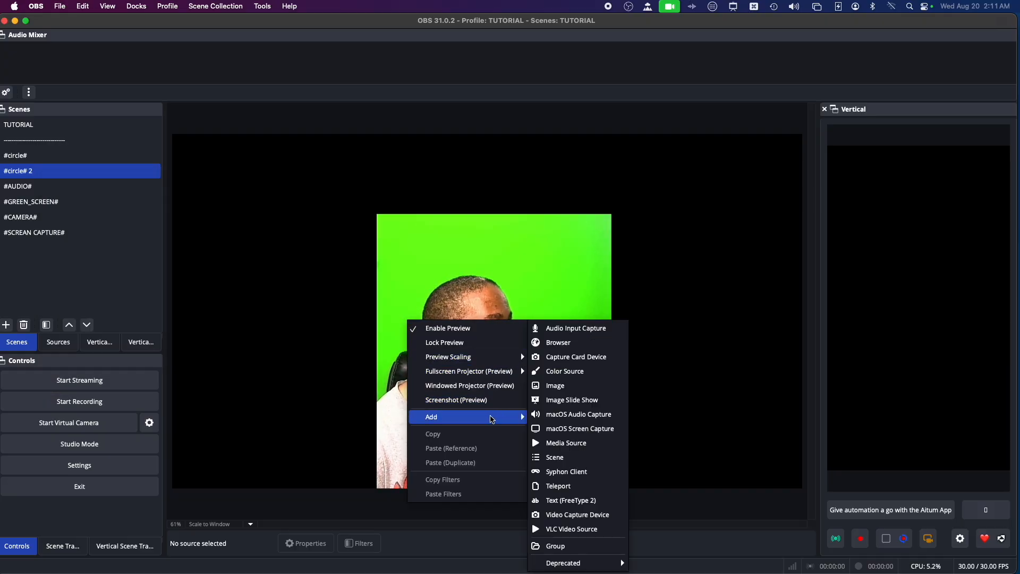
Step: Center the cropped #CAMERA# source on the canvas and move it against the canvas's right edge, about 121 px below the top
click(403, 383)
right_click(402, 383)
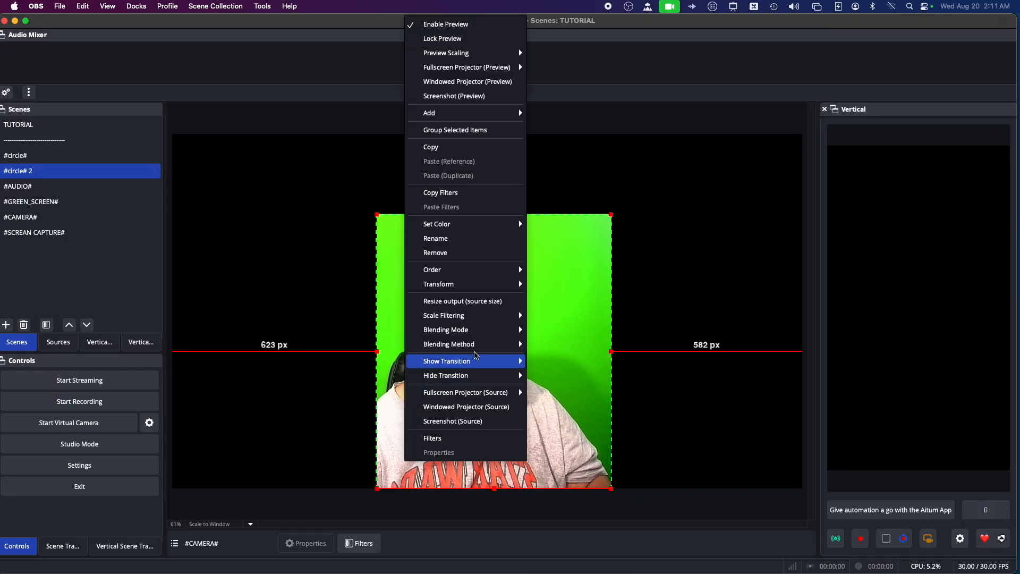
mouse_move(508, 290)
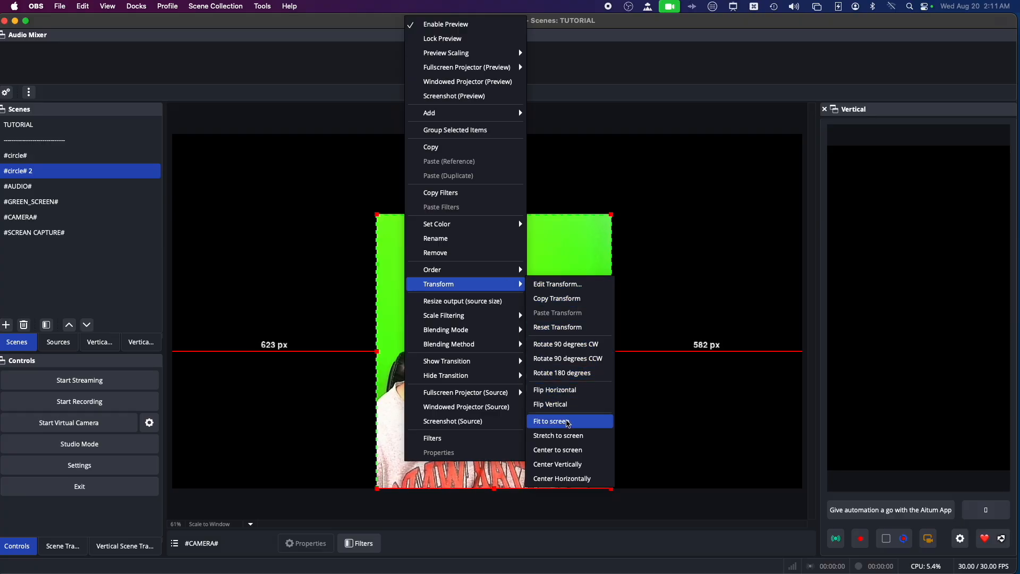
click(560, 450)
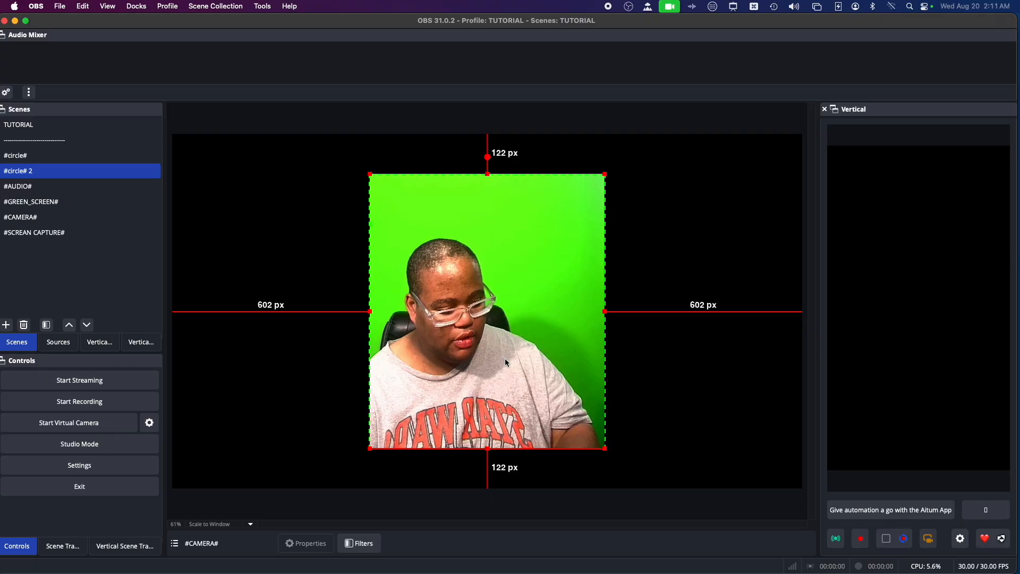
drag(505, 359, 500, 414)
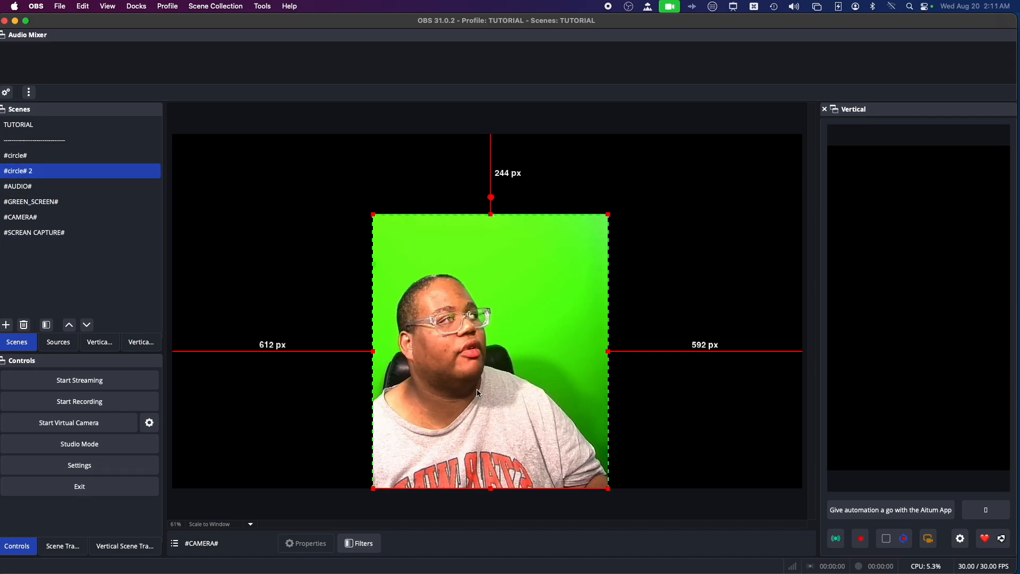
drag(487, 341, 679, 307)
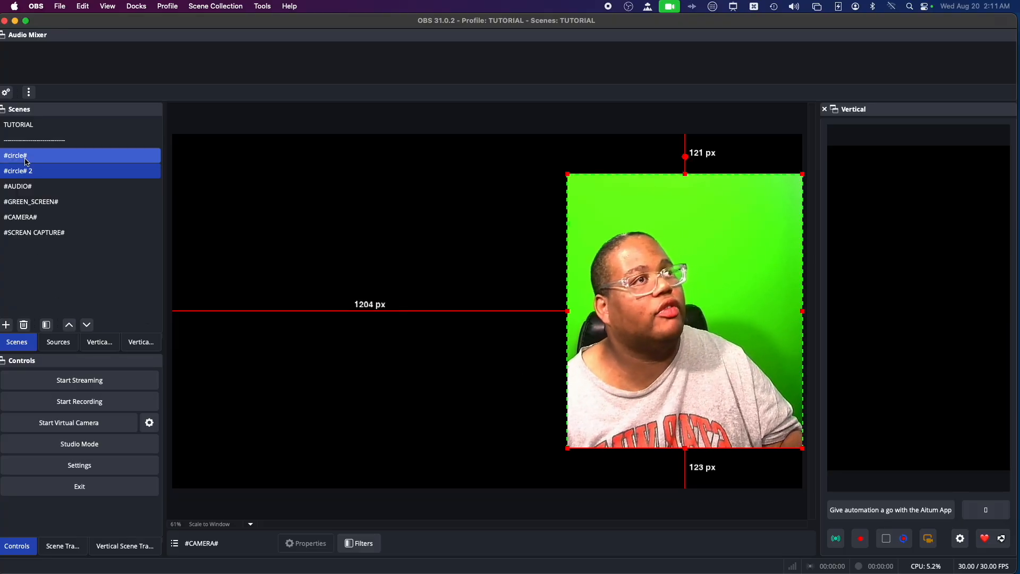
Step: In the TUTORIAL scene, make the OVERLAY.png, BORDER.png and #SCREAN CAPTURE# sources visible and select BORDER.png
click(29, 125)
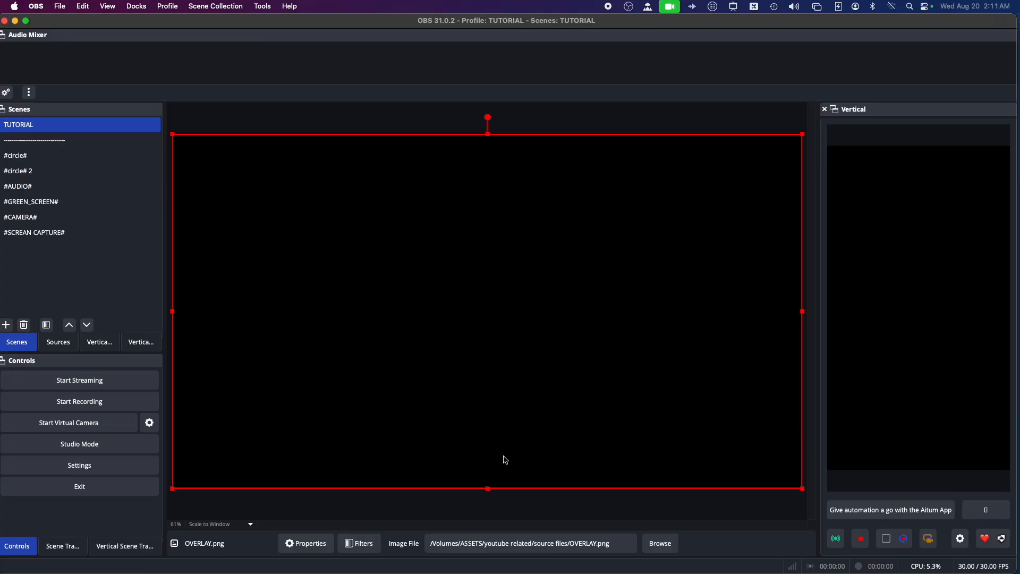
right_click(434, 426)
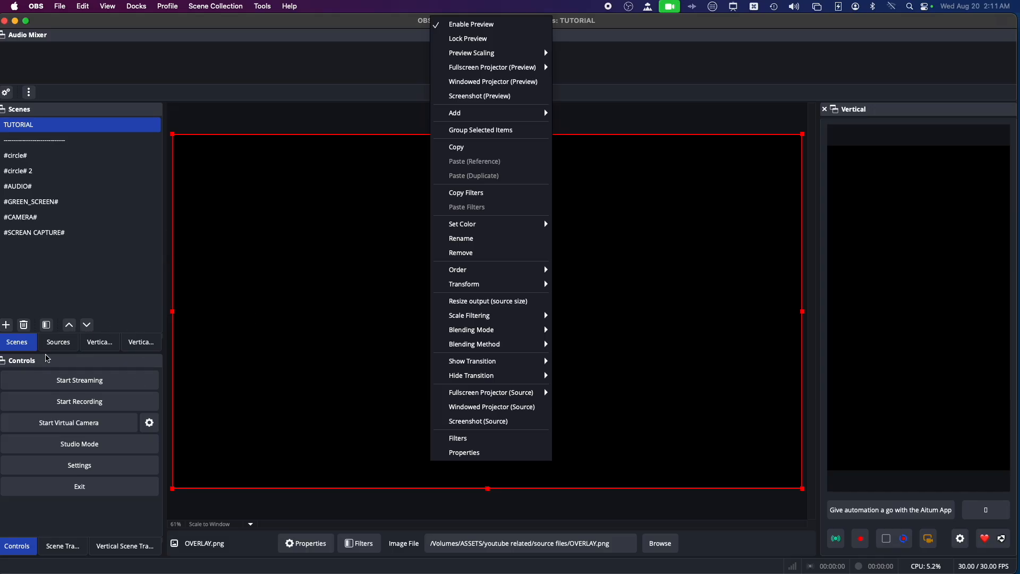
click(49, 345)
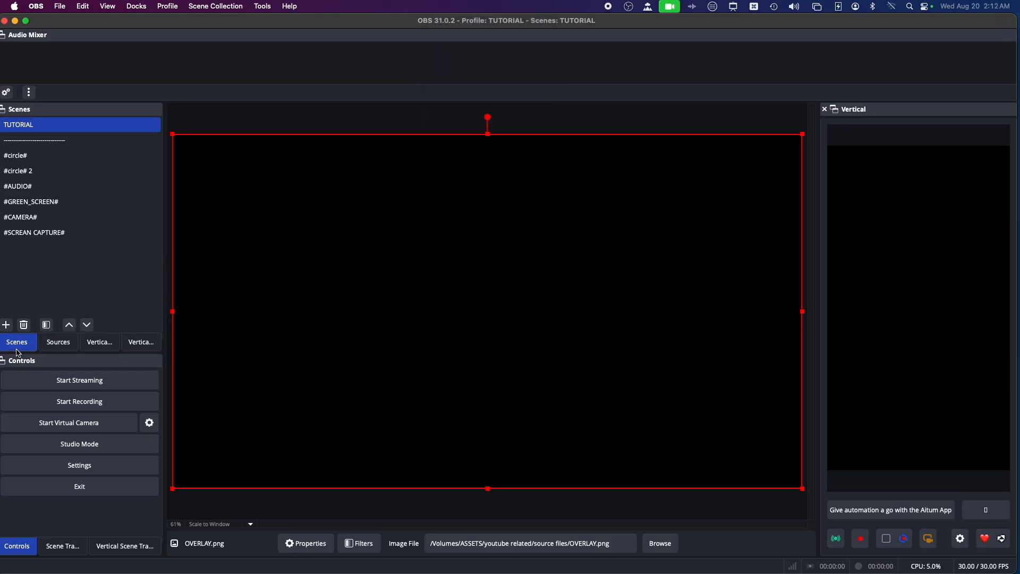
click(53, 345)
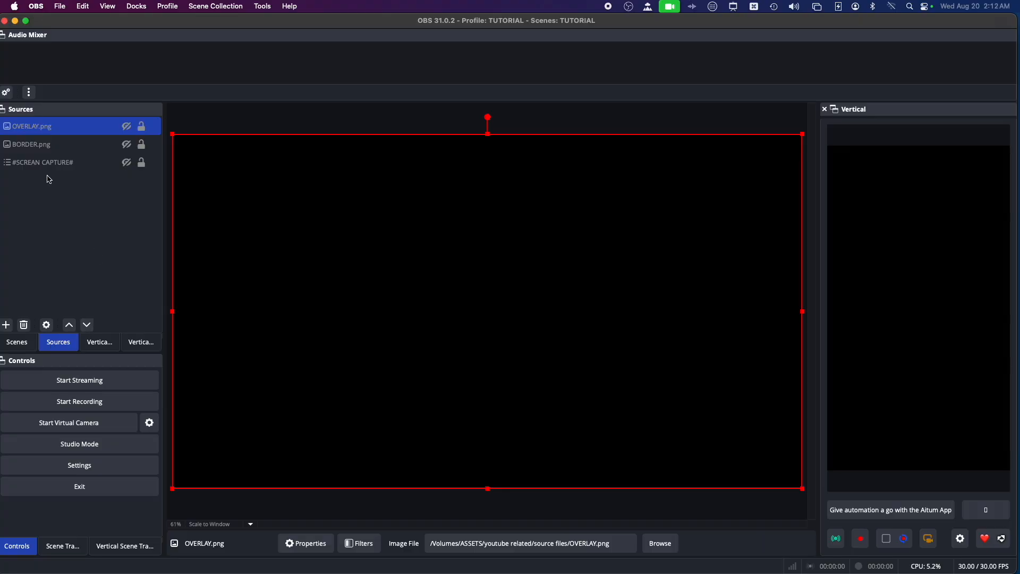
click(126, 127)
click(128, 144)
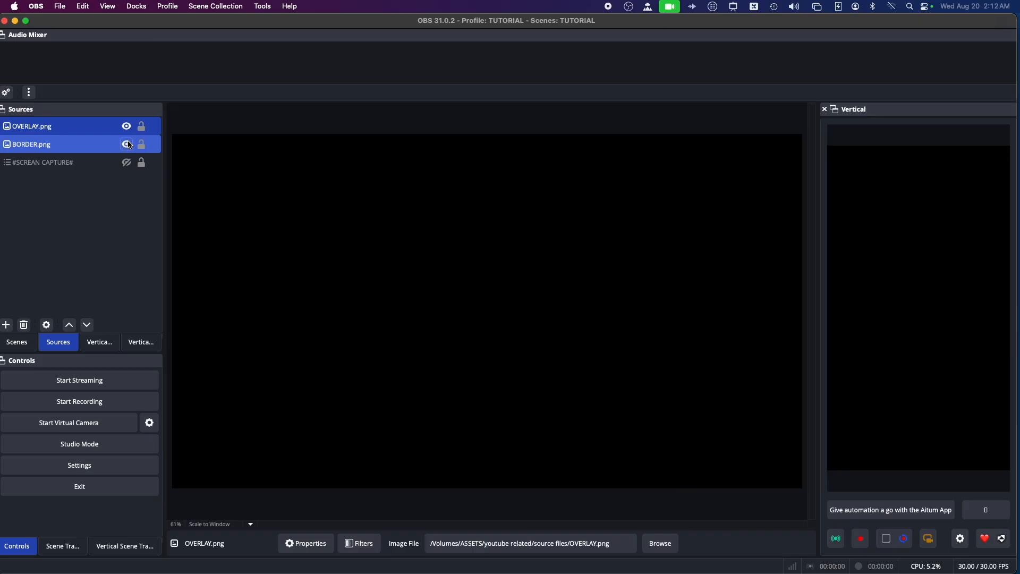
click(127, 162)
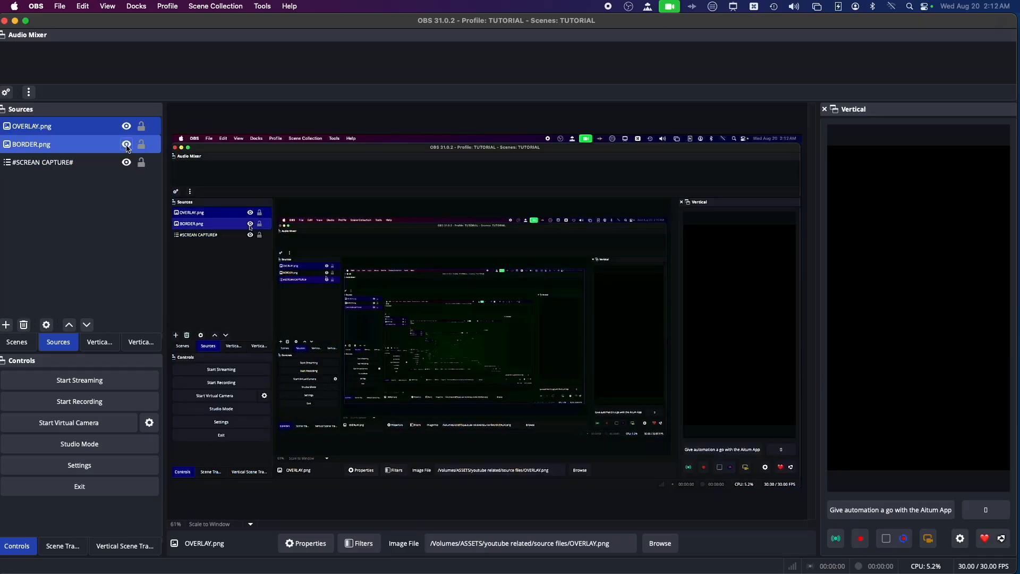
click(127, 145)
click(127, 144)
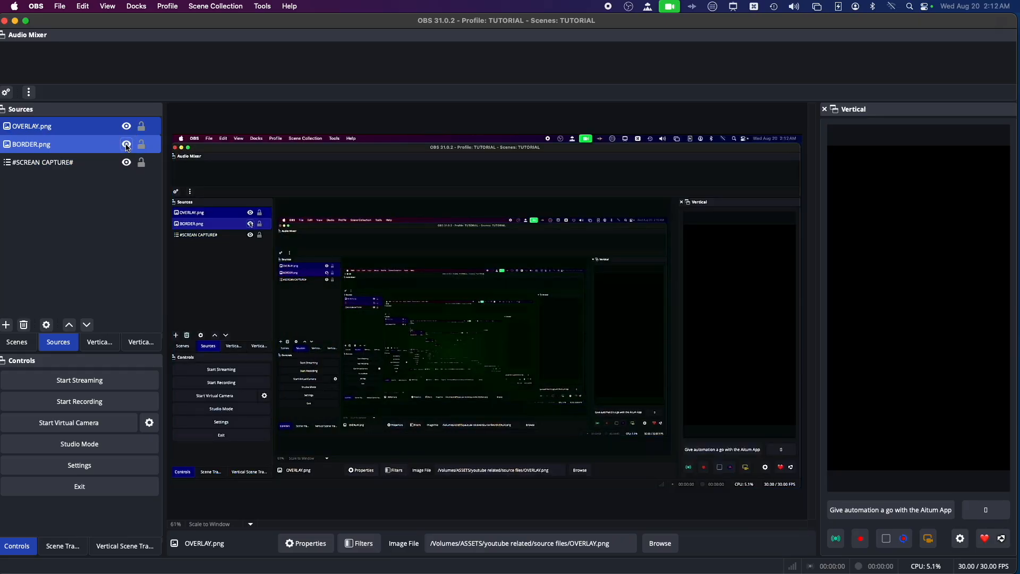
click(87, 151)
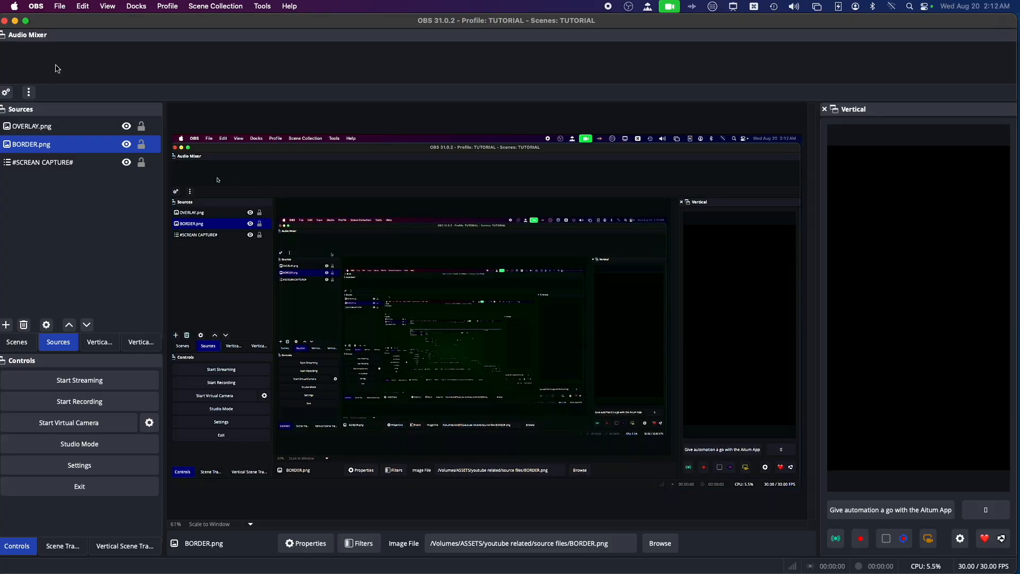
Step: Switch to Finder, examine the file info of huion.app in the app folder under Applications, and return to OBS
click(14, 21)
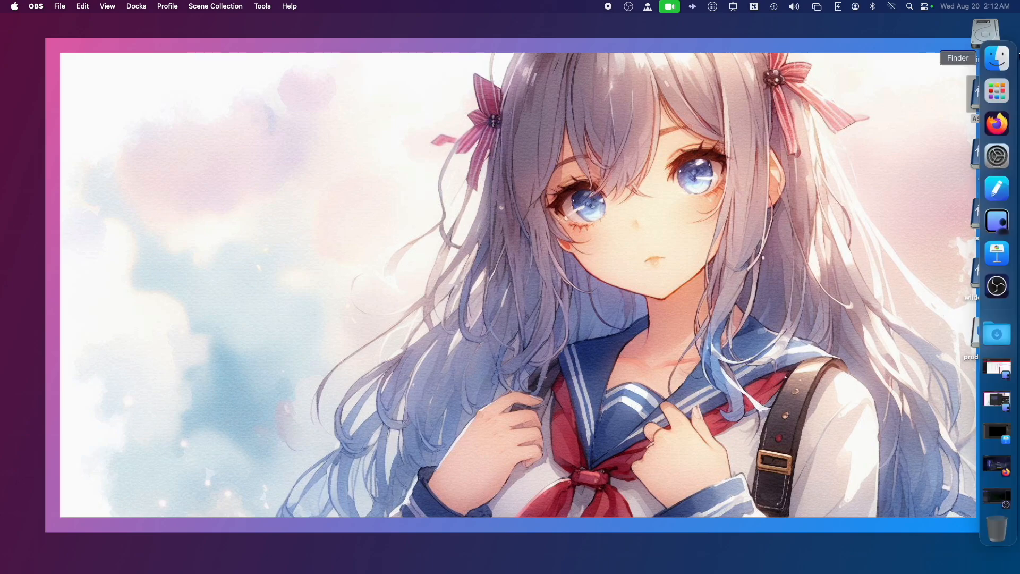
click(1009, 60)
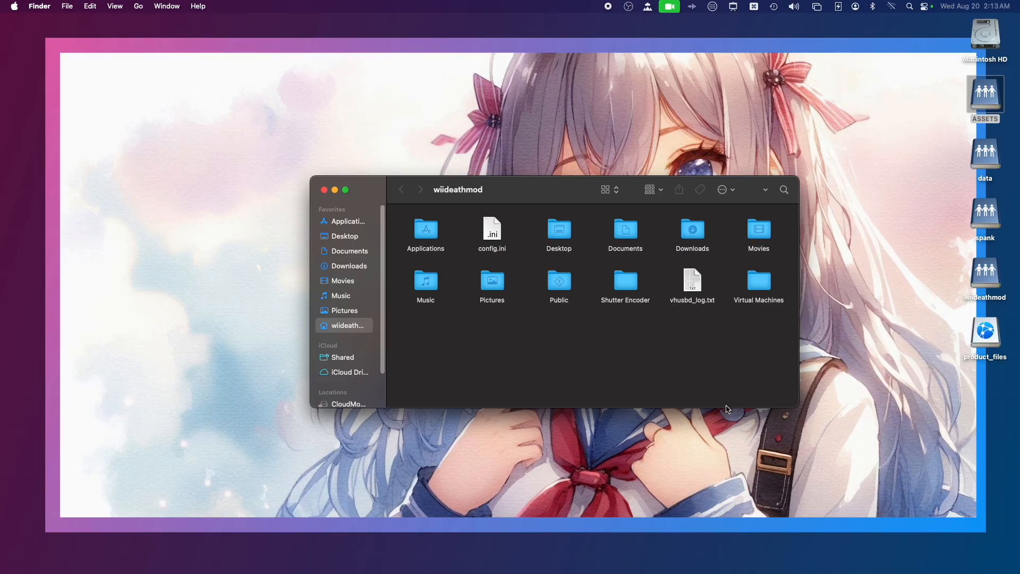
mouse_move(1016, 158)
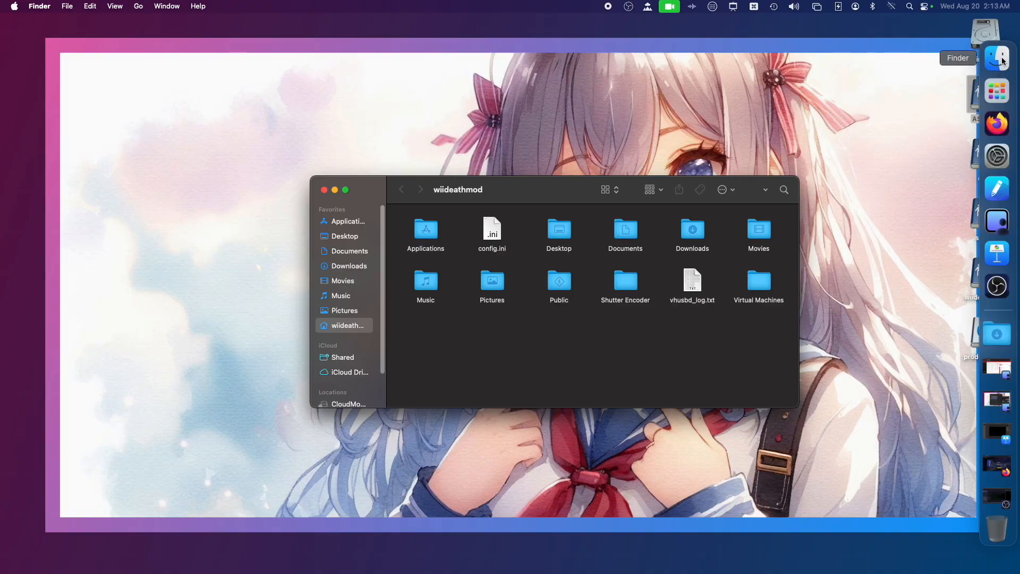
click(346, 222)
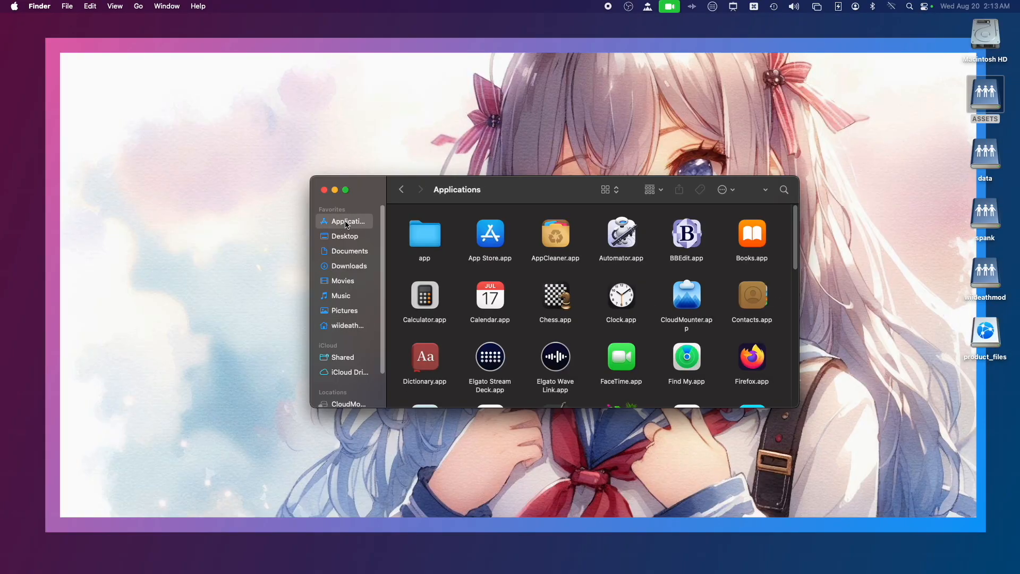
double_click(426, 237)
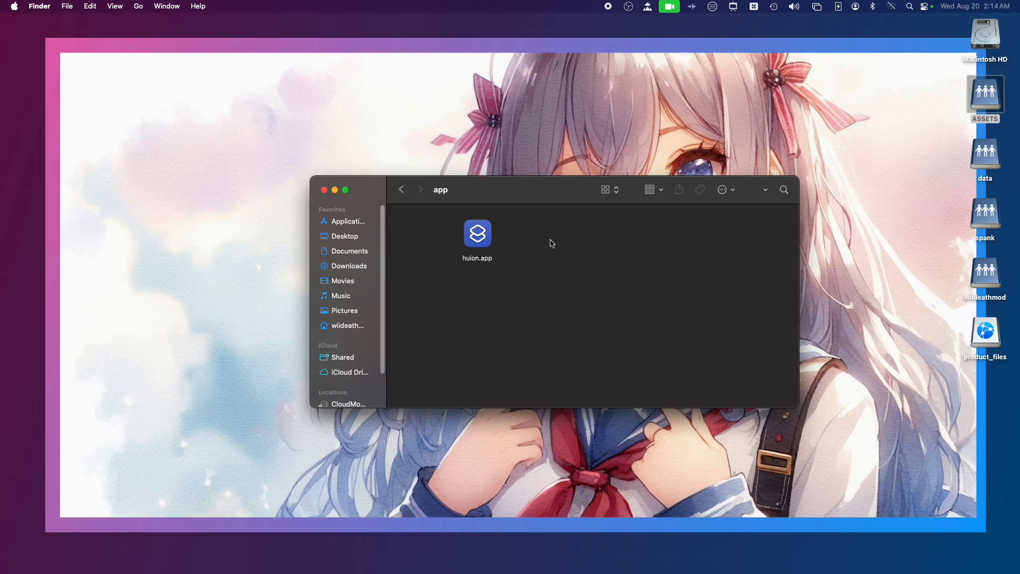
right_click(490, 241)
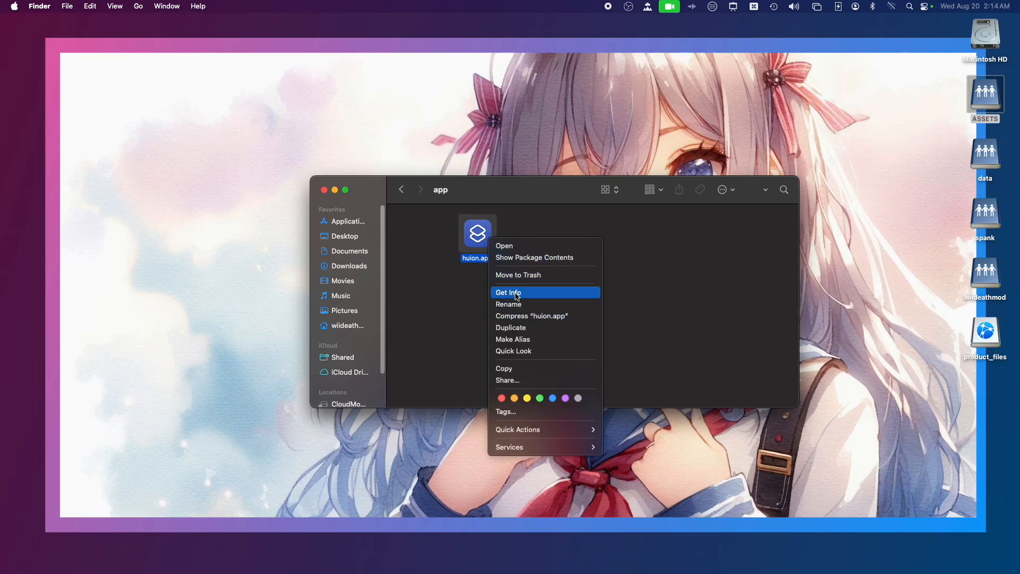
click(583, 292)
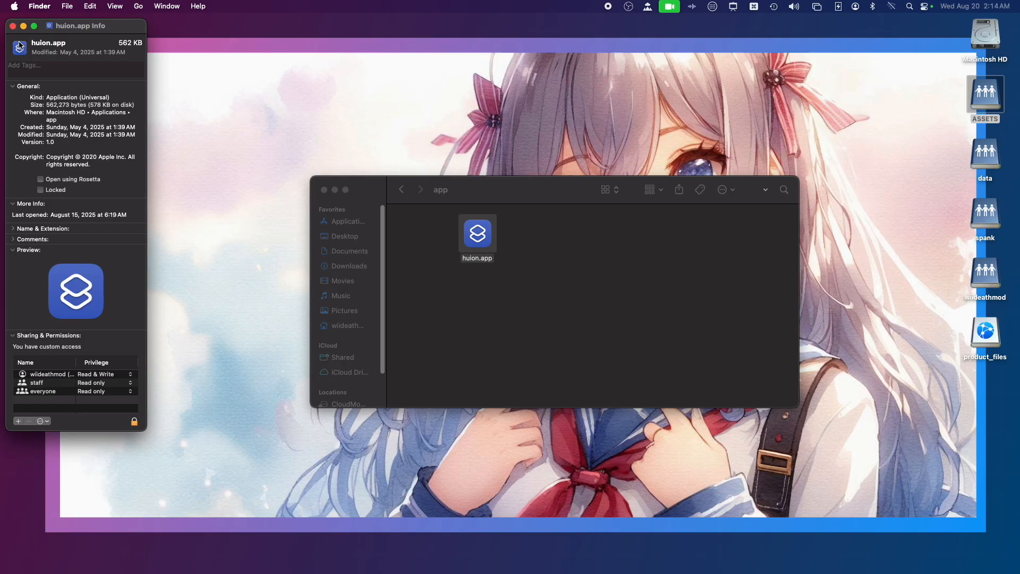
click(13, 26)
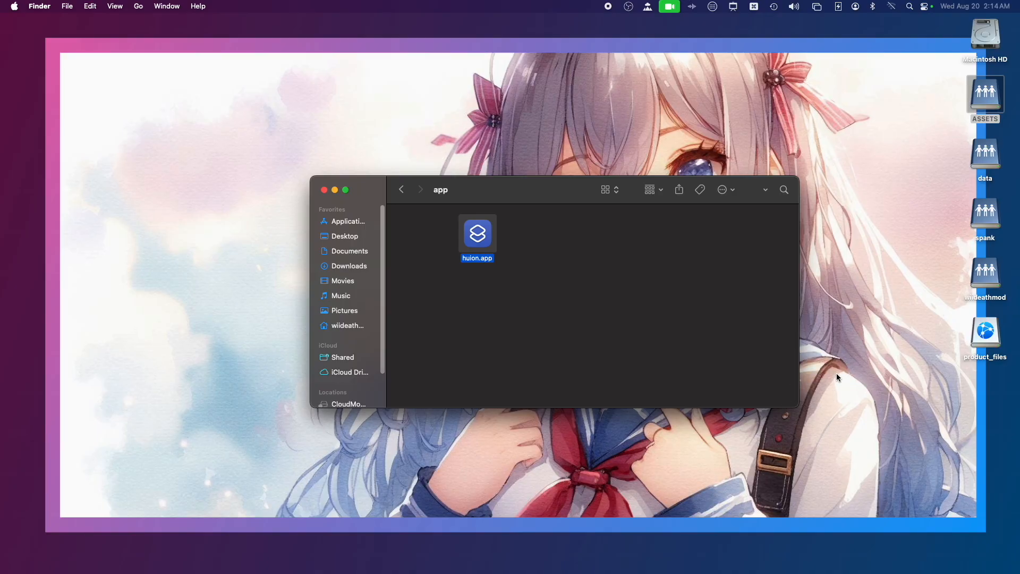
mouse_move(997, 420)
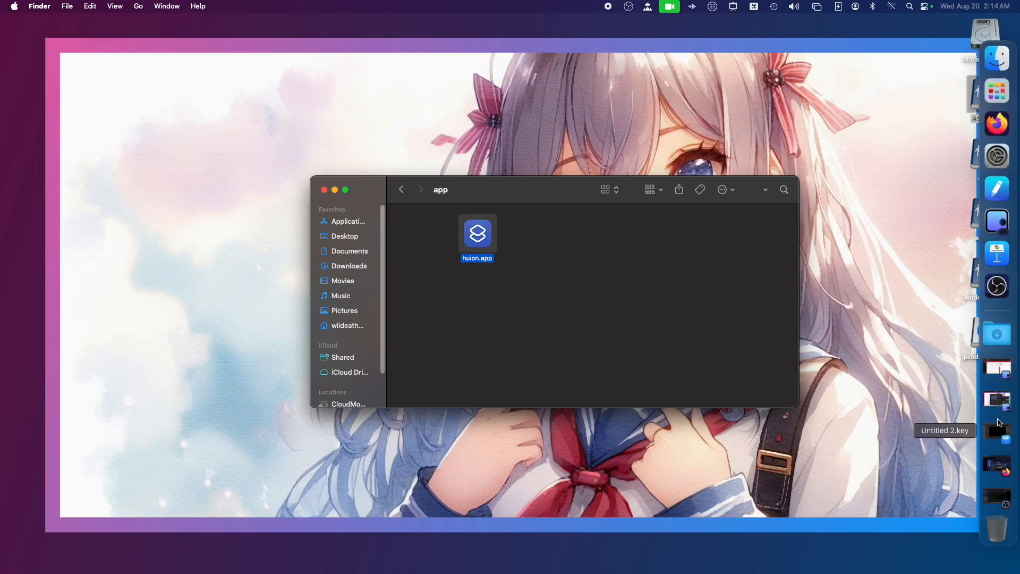
click(997, 508)
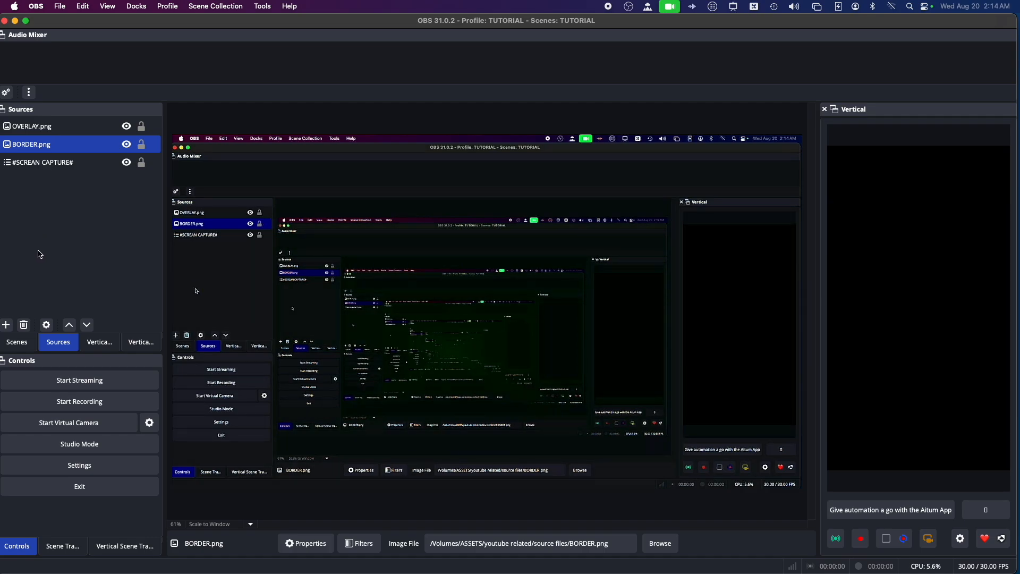
Step: Add the existing #circle# 2 scene as a visible source in the TUTORIAL scene
right_click(38, 233)
mouse_move(53, 237)
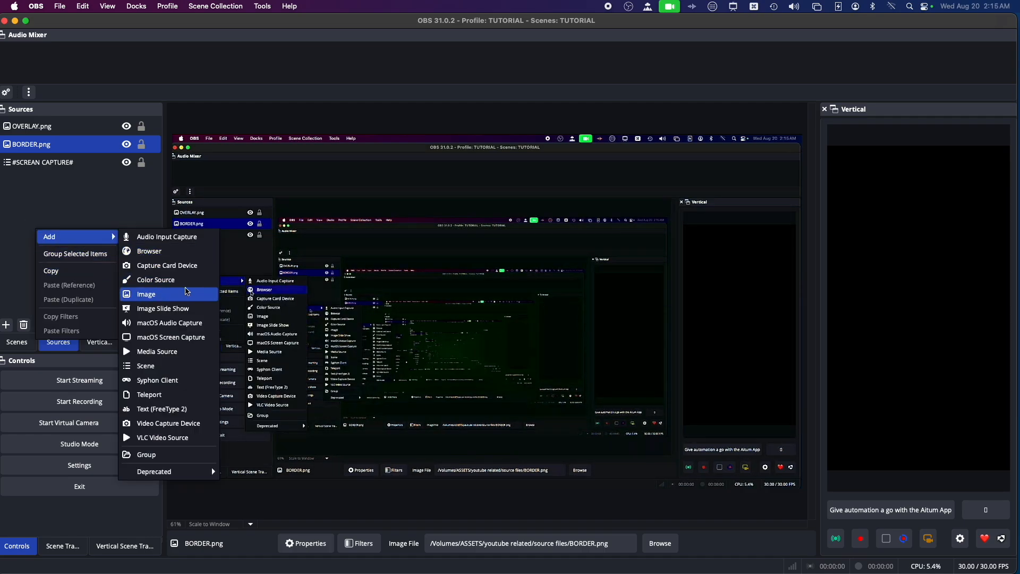
click(151, 366)
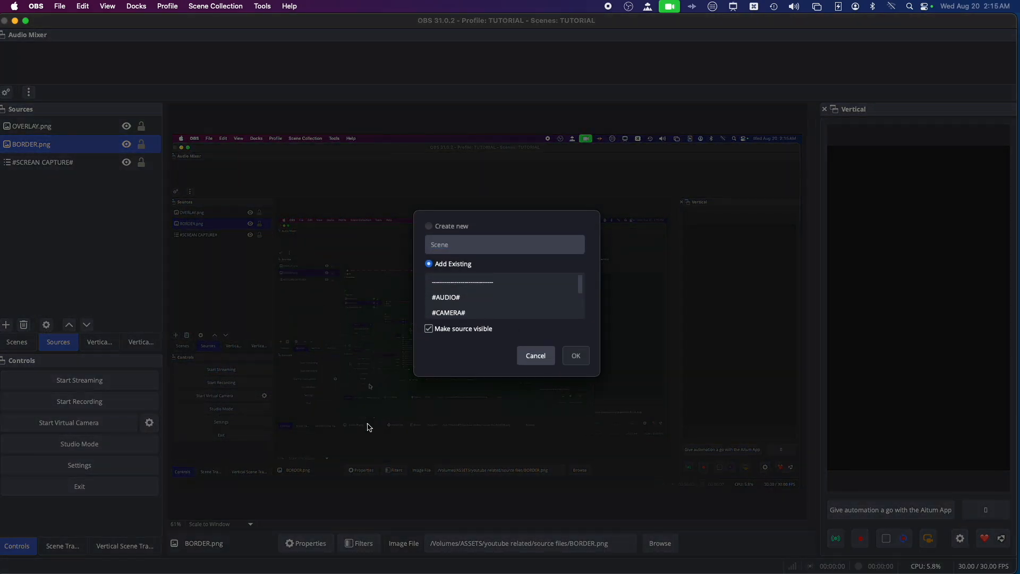
scroll(478, 308, down, 5)
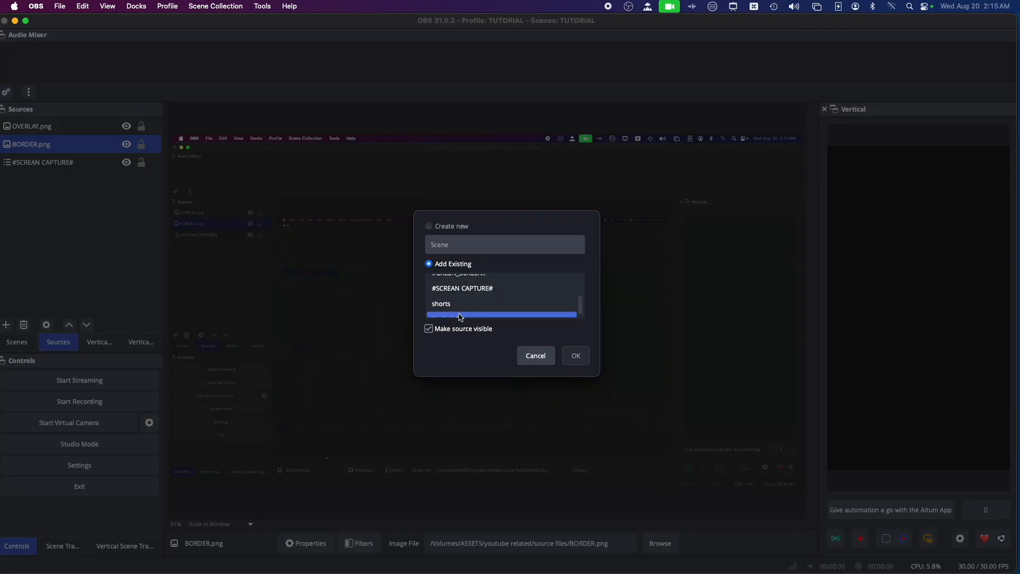
scroll(454, 319, up, 5)
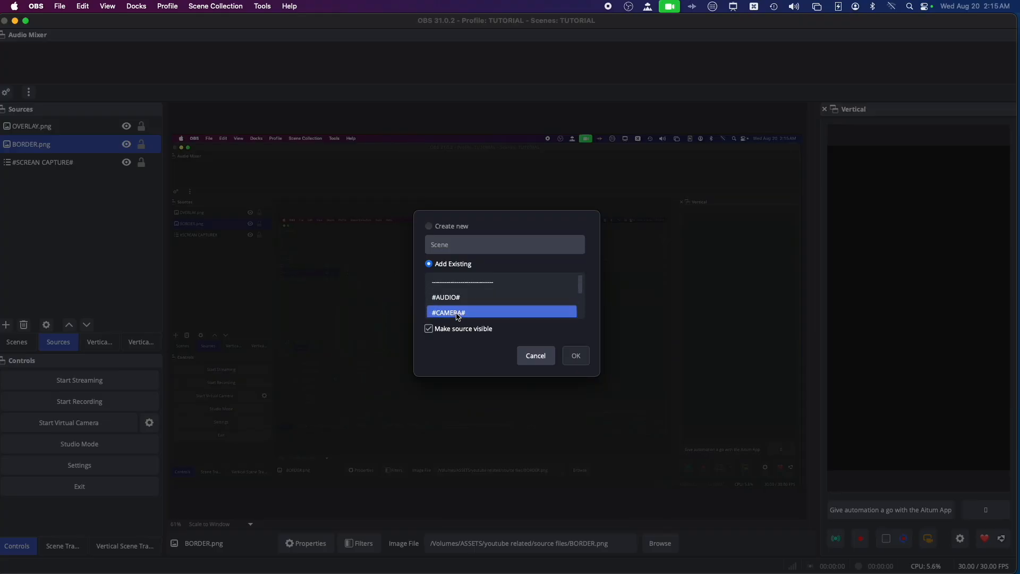
scroll(454, 318, down, 2)
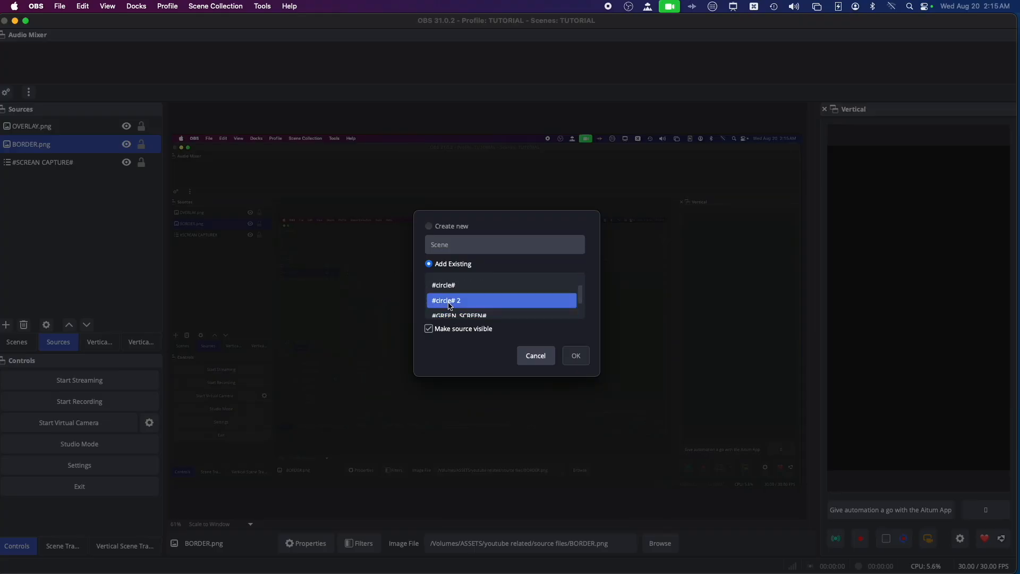
click(448, 303)
click(576, 356)
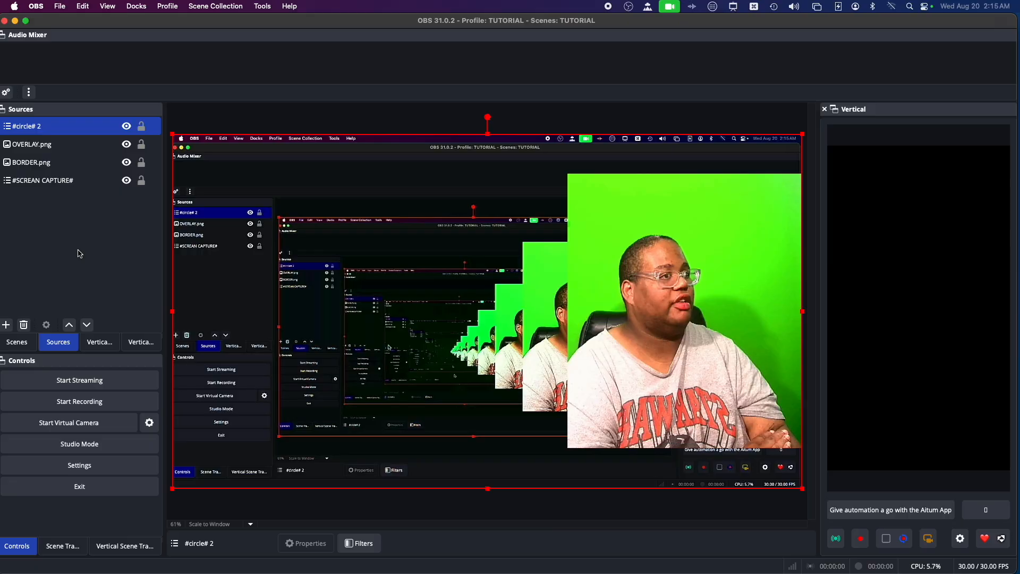
Step: Add a Color Key filter to the #circle# 2 source and place it above the Image Mask/Blend filter
right_click(17, 129)
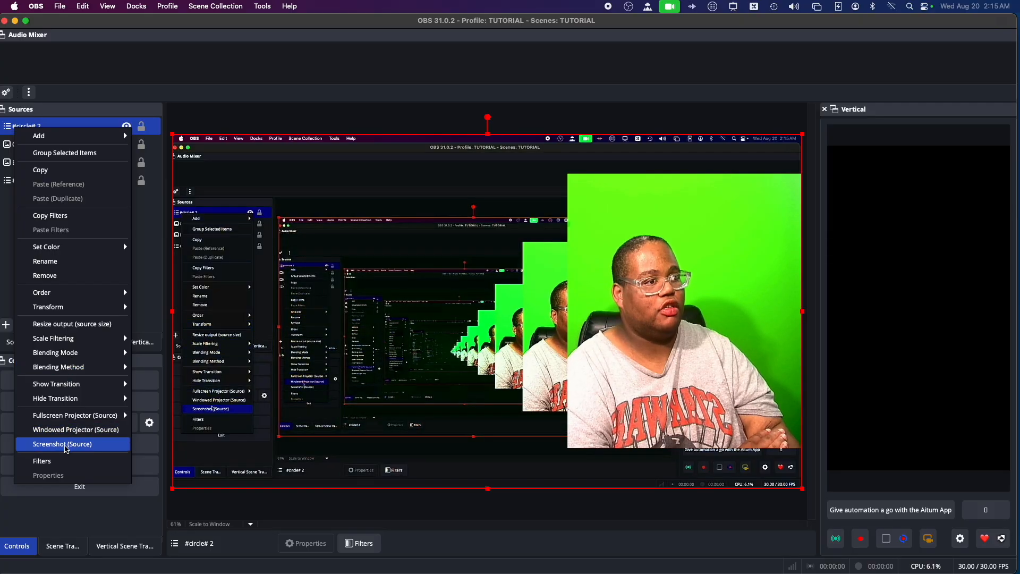
click(51, 461)
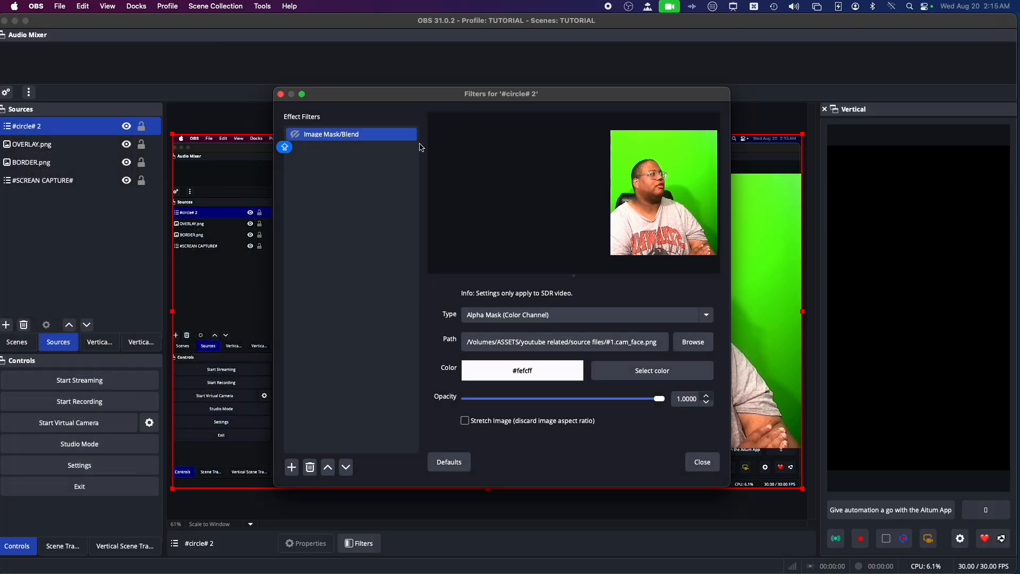
drag(476, 103, 437, 129)
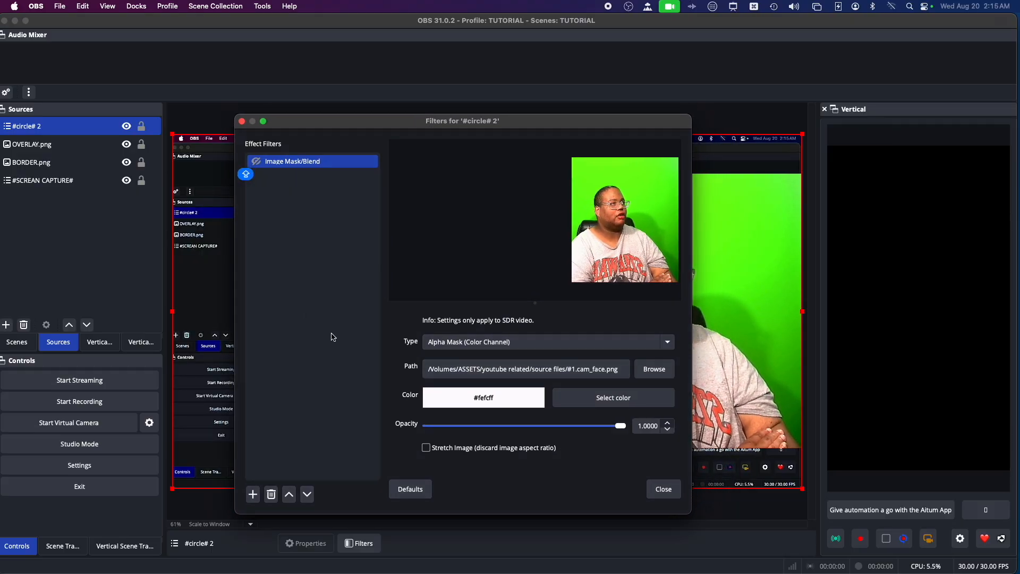
click(257, 162)
click(253, 494)
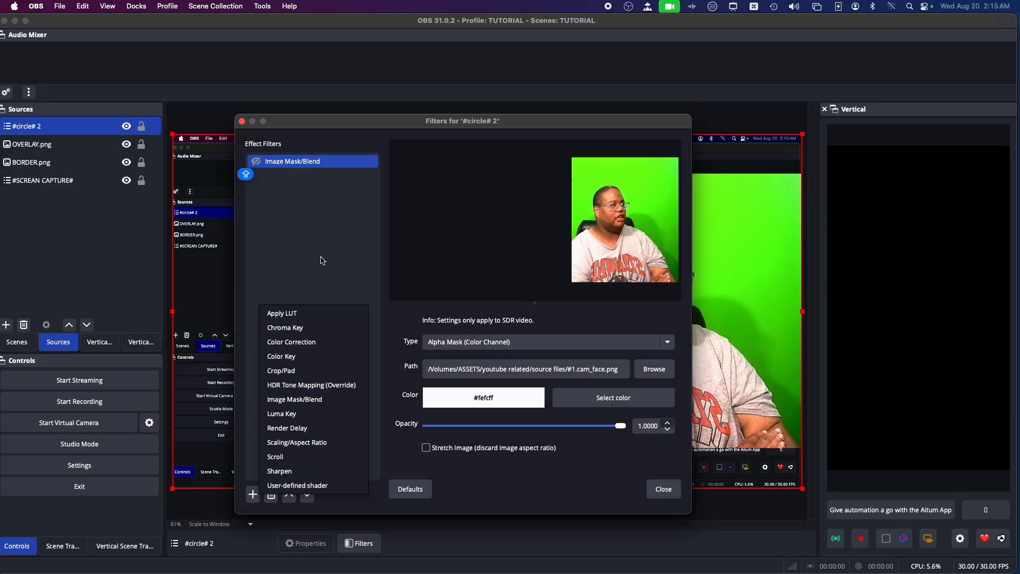
click(309, 357)
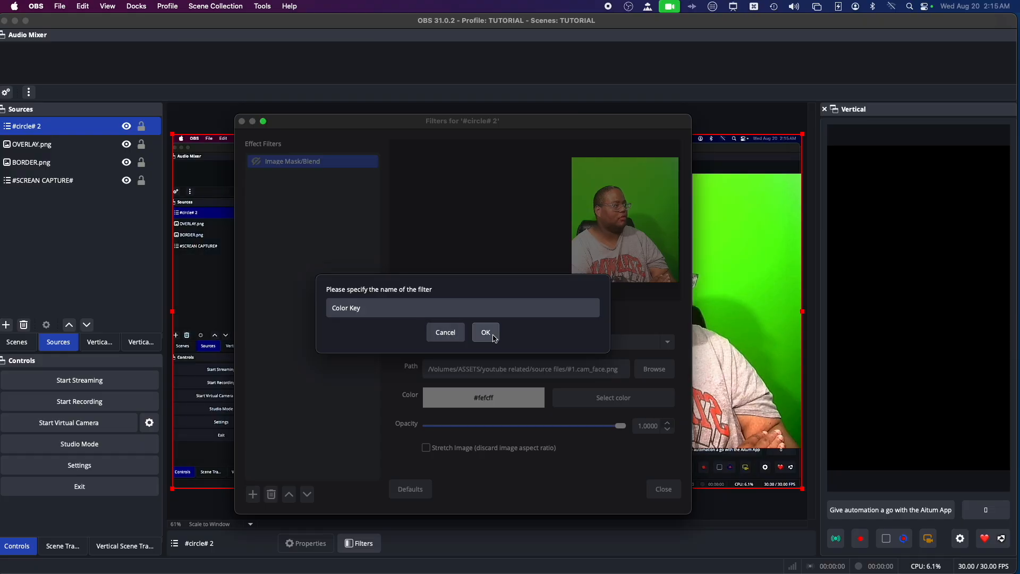
click(485, 332)
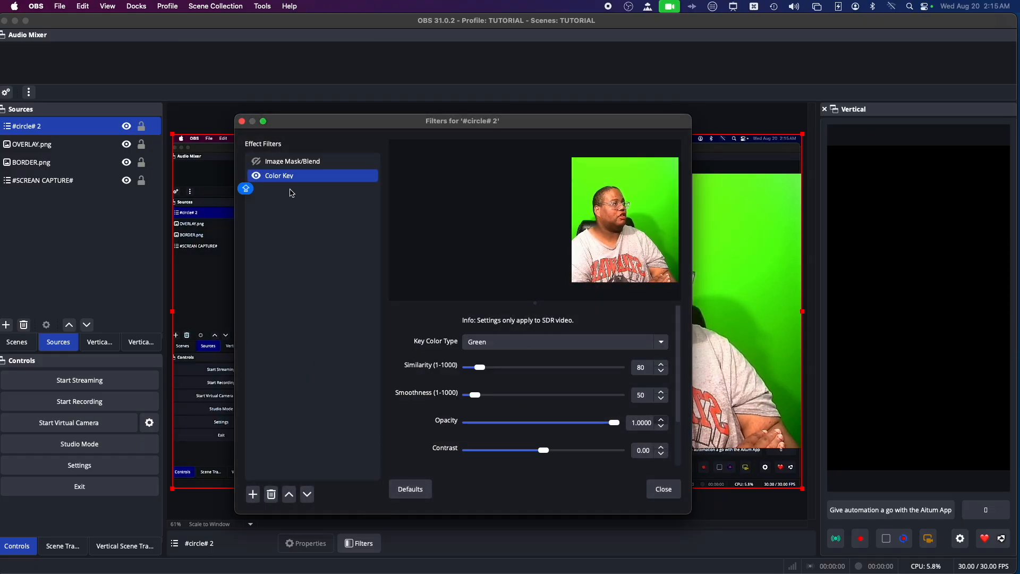
drag(293, 162, 292, 245)
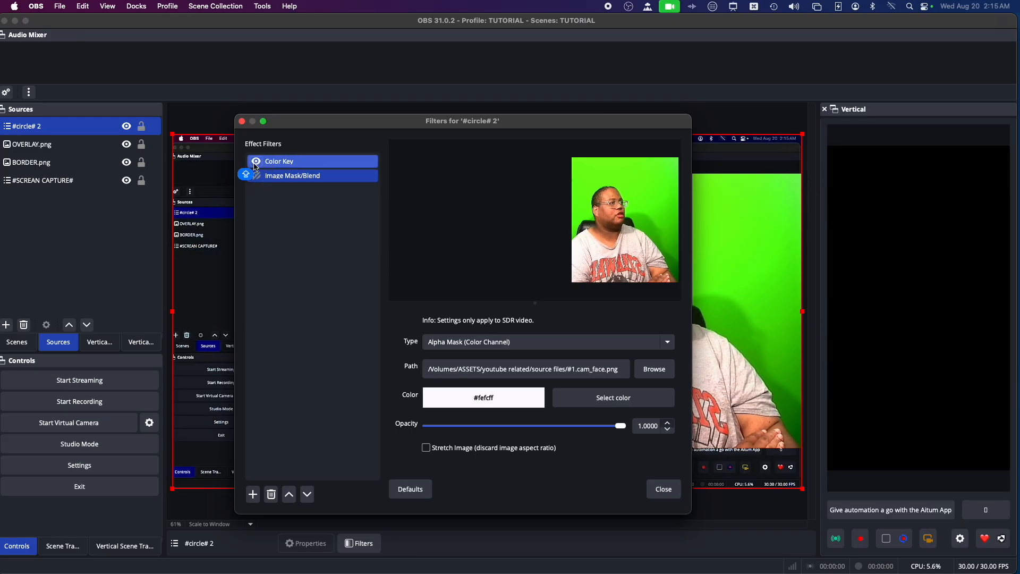
Step: Set the Color Key filter's similarity to 605 and its smoothness to 714
click(287, 169)
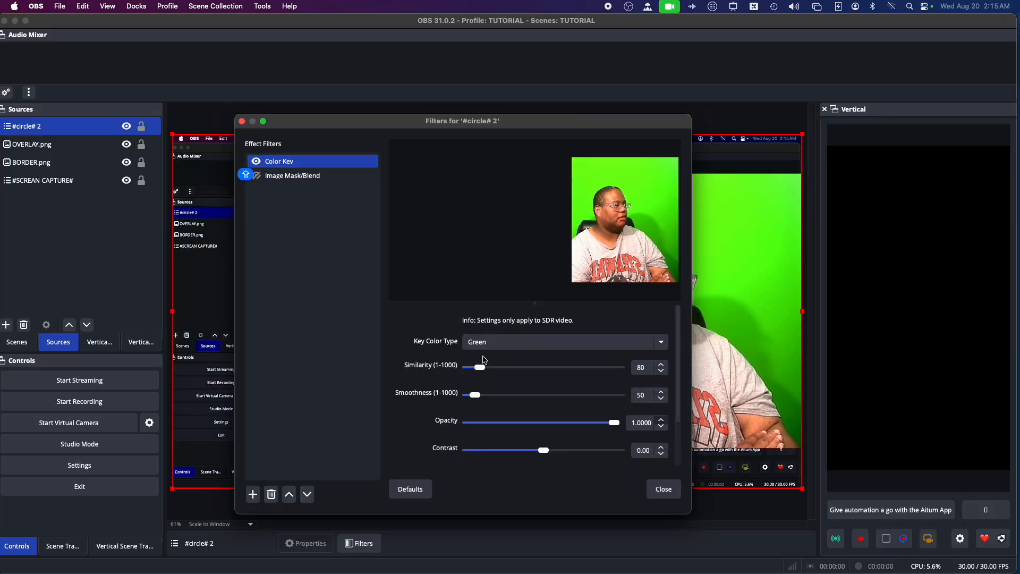
drag(480, 367, 560, 372)
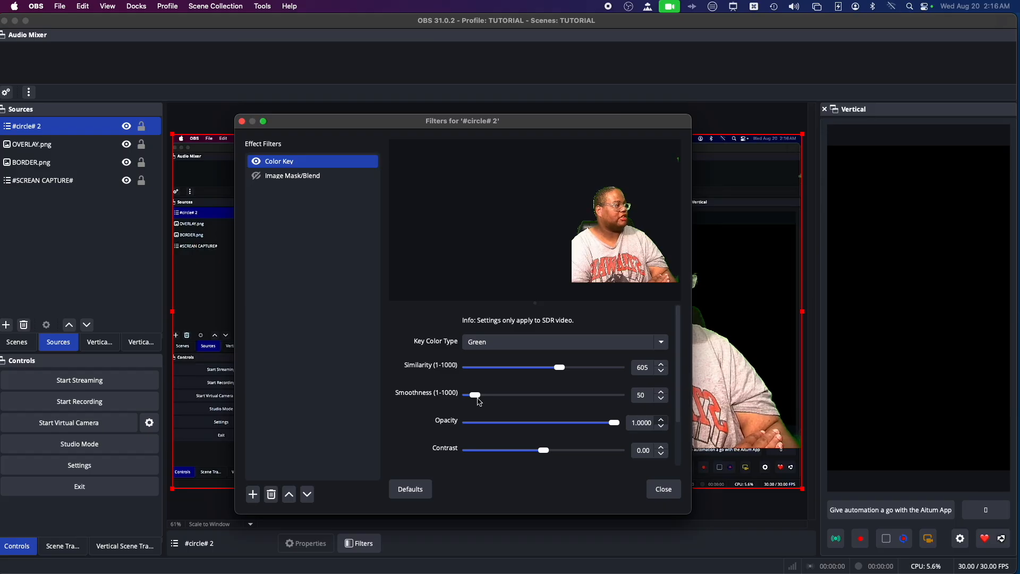
drag(480, 402, 577, 398)
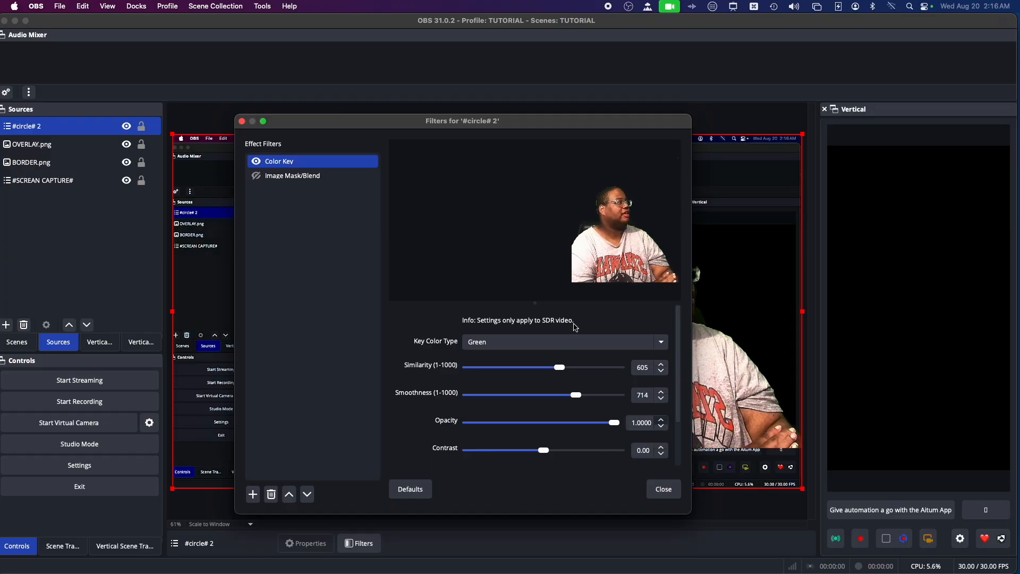
Step: Change the Color Key filter's key color type to Custom Color and choose Snow white (#ffffff) as the key color
click(661, 342)
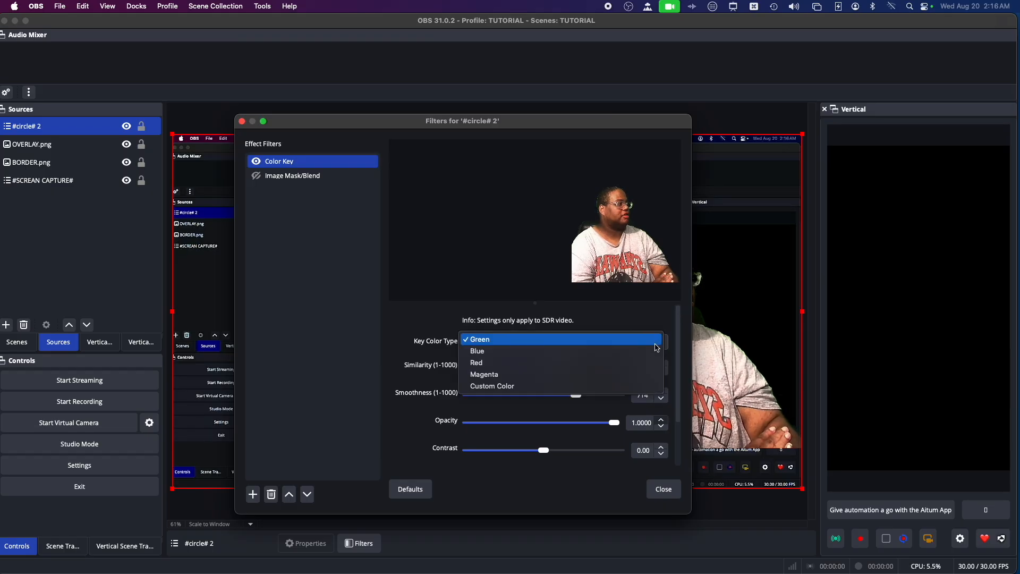
click(515, 386)
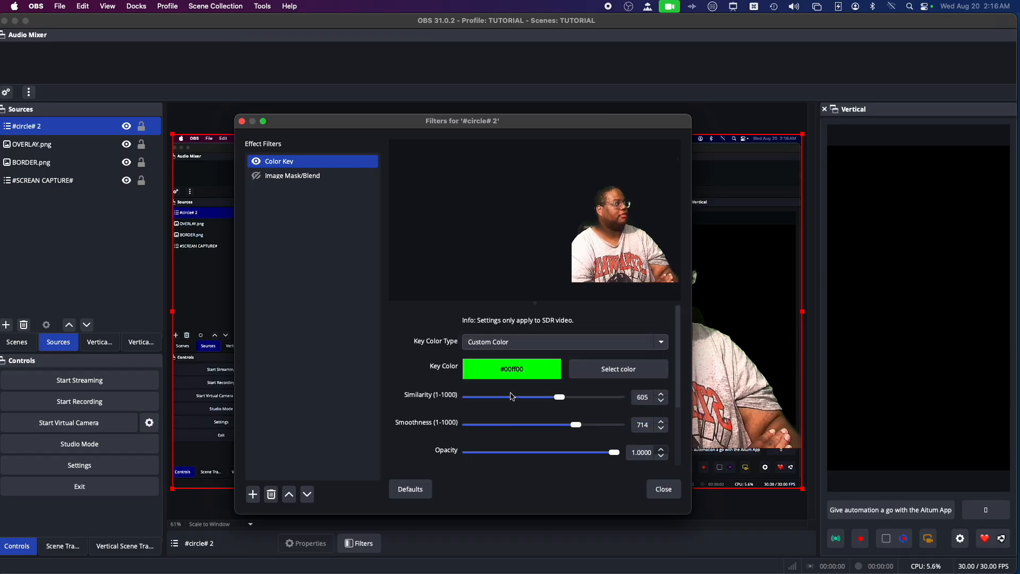
click(617, 371)
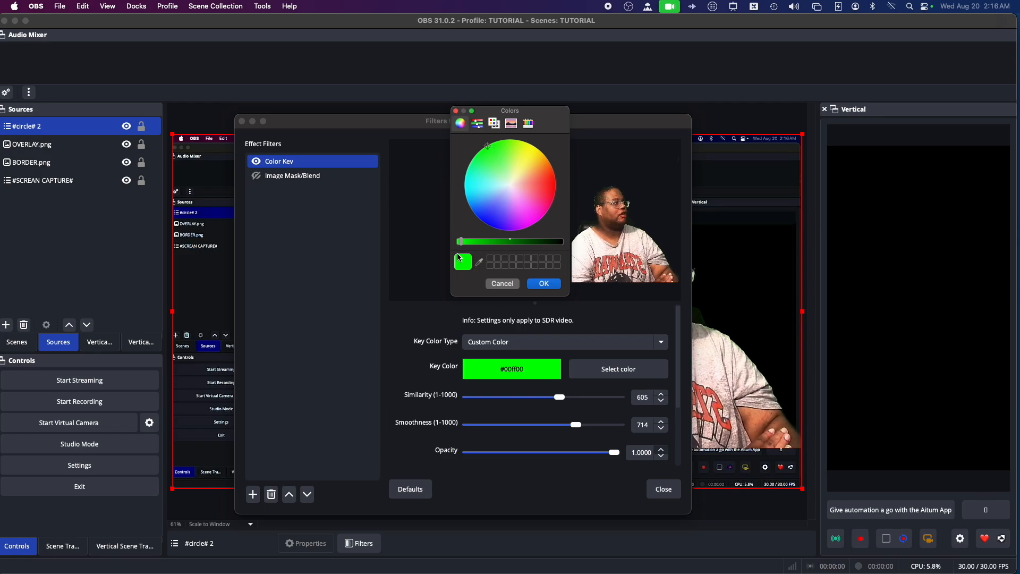
drag(494, 177, 495, 183)
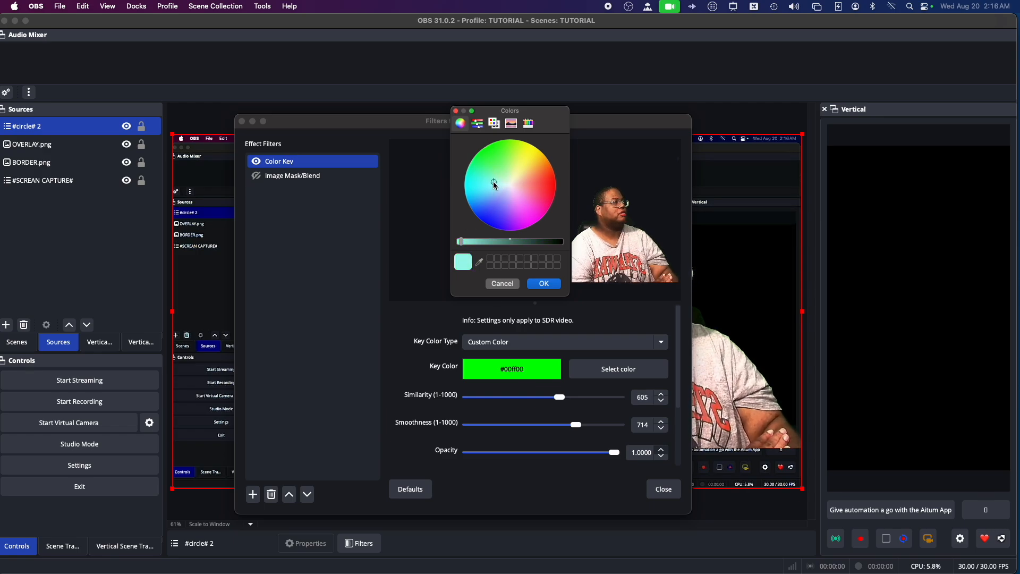
click(479, 125)
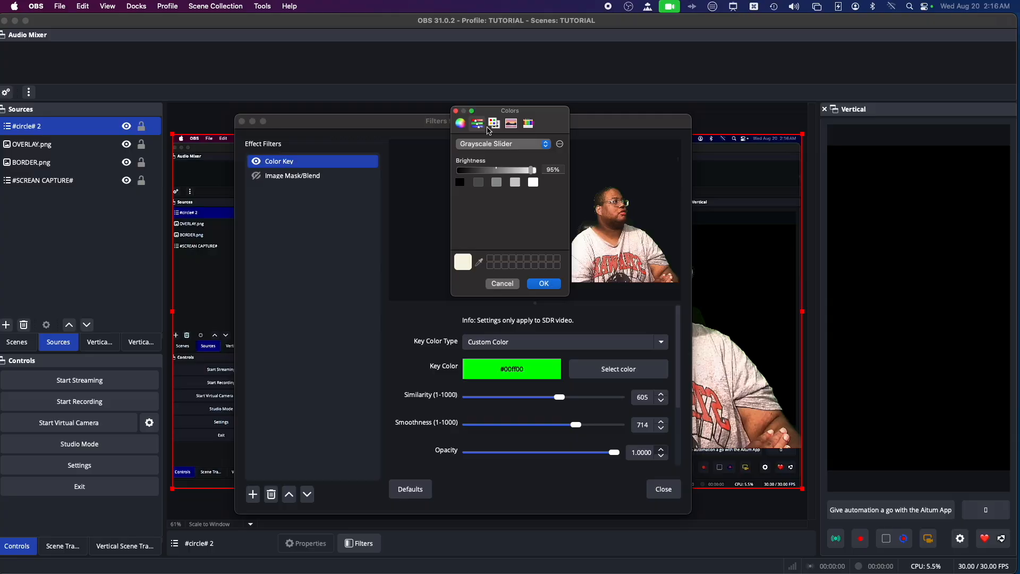
click(528, 123)
click(568, 176)
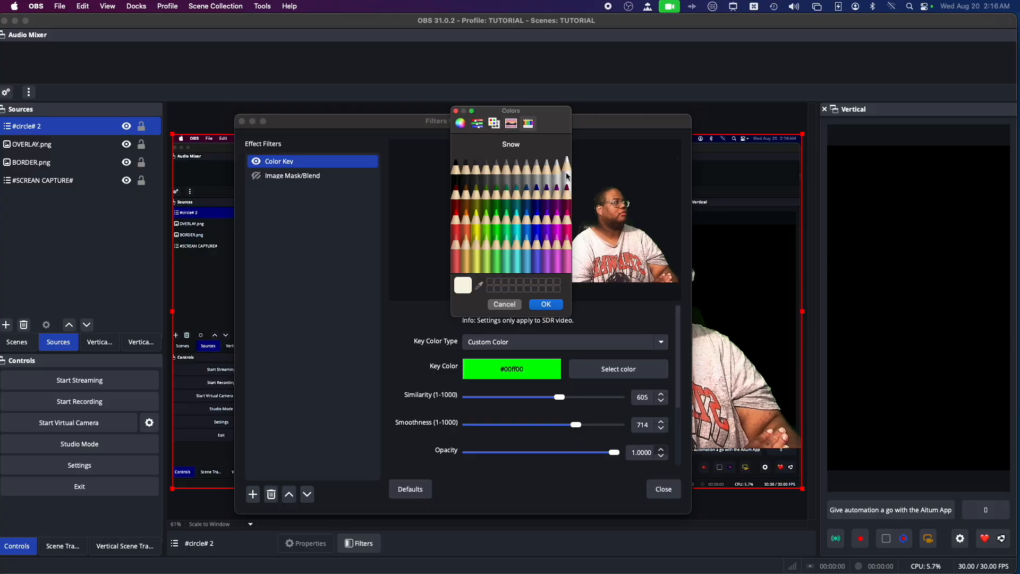
click(546, 304)
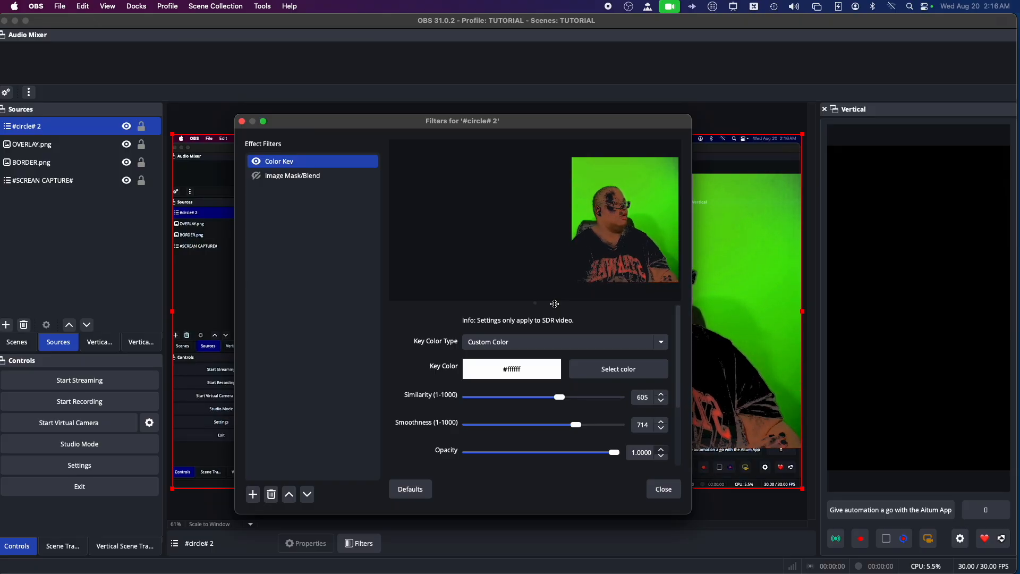
Step: Try black (#000000) as the Color Key filter's custom key color
click(662, 348)
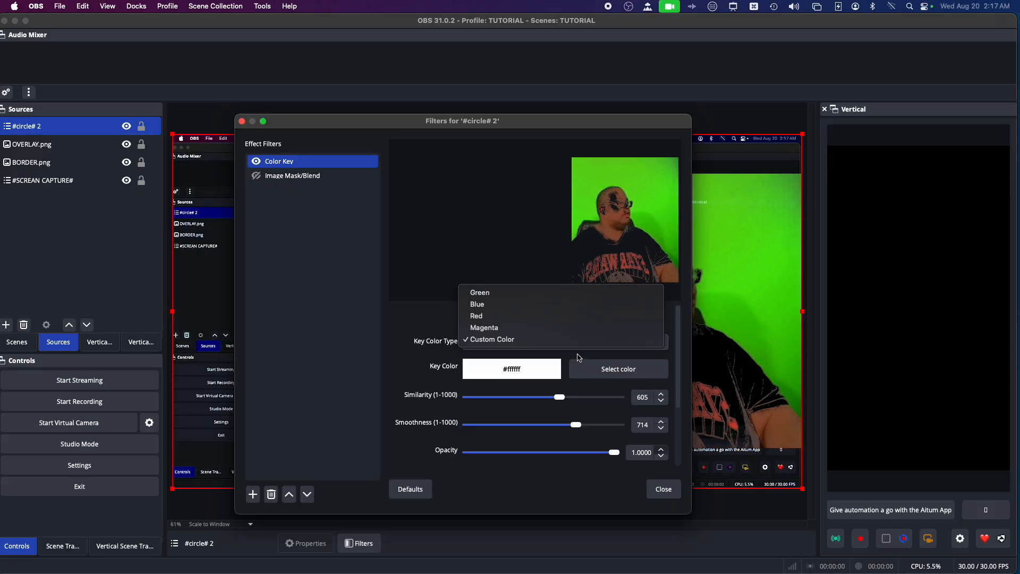
click(598, 375)
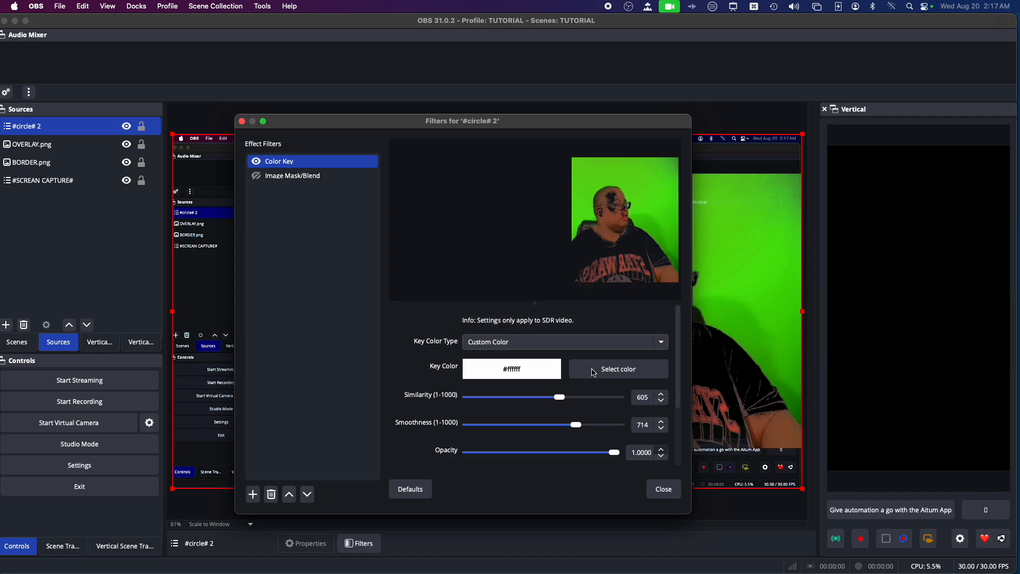
click(589, 374)
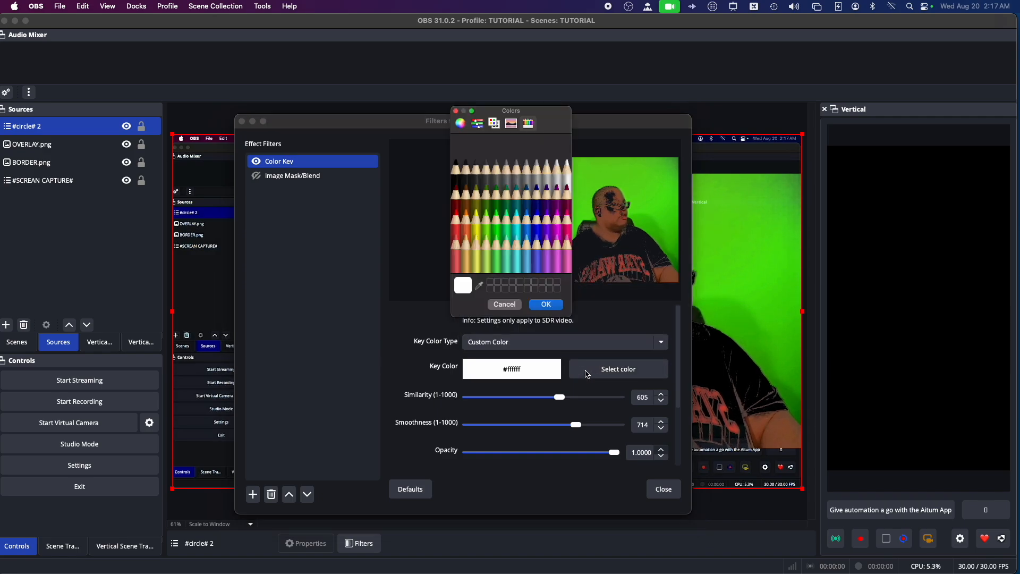
click(455, 164)
click(549, 304)
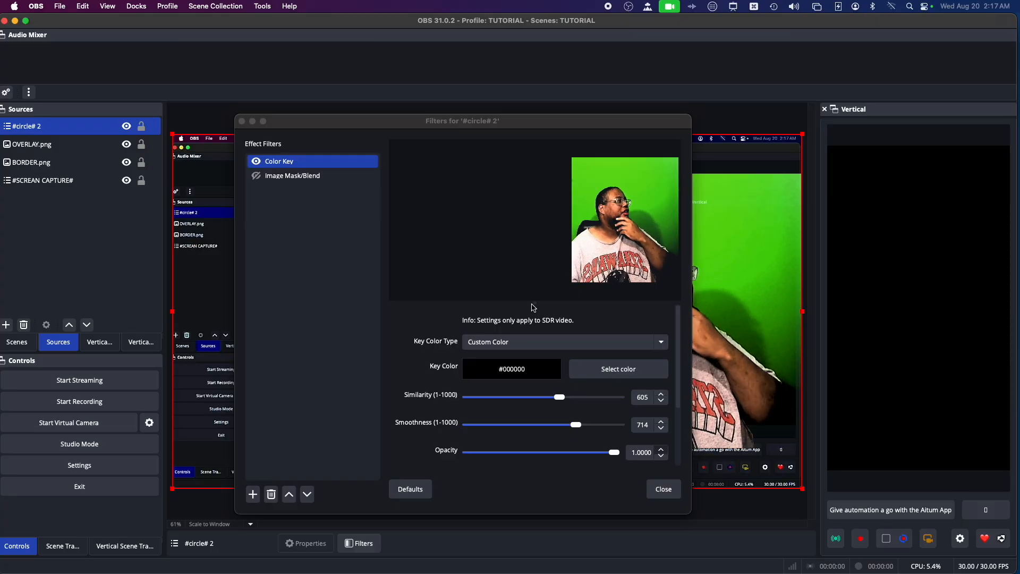
Step: Try the brown Mocha color (#945200) as the Color Key filter's custom key color
click(619, 369)
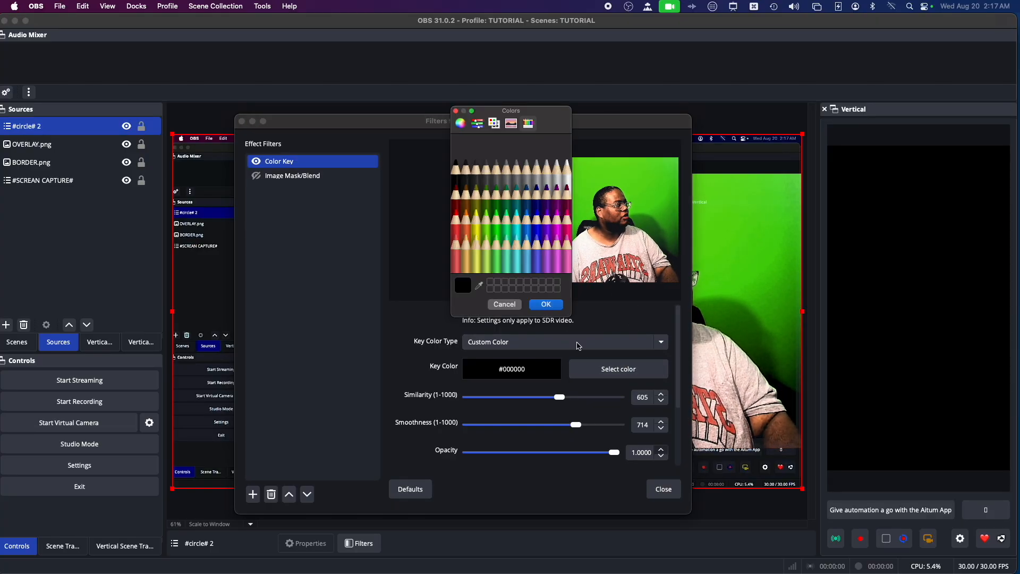
click(466, 192)
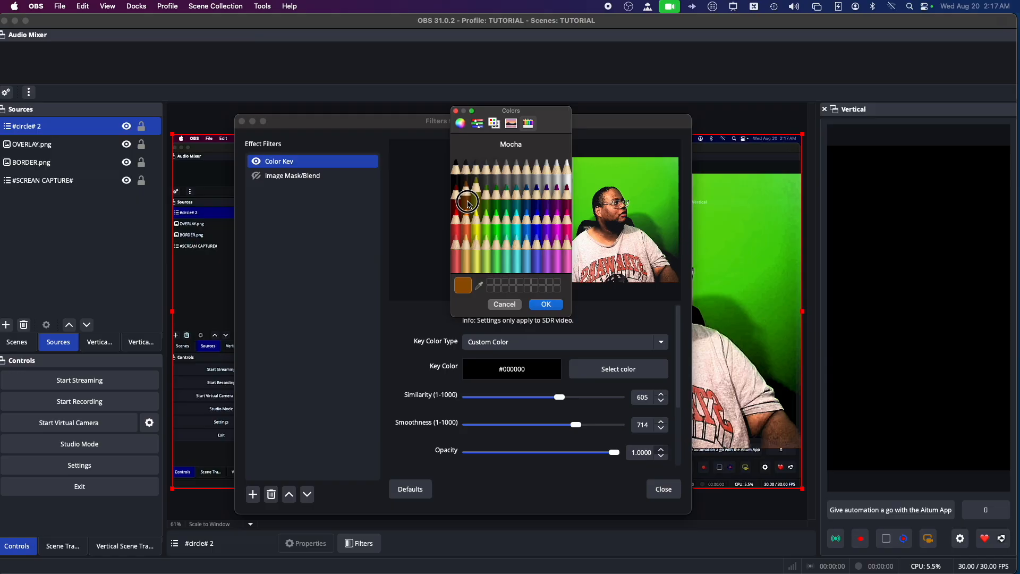
click(539, 305)
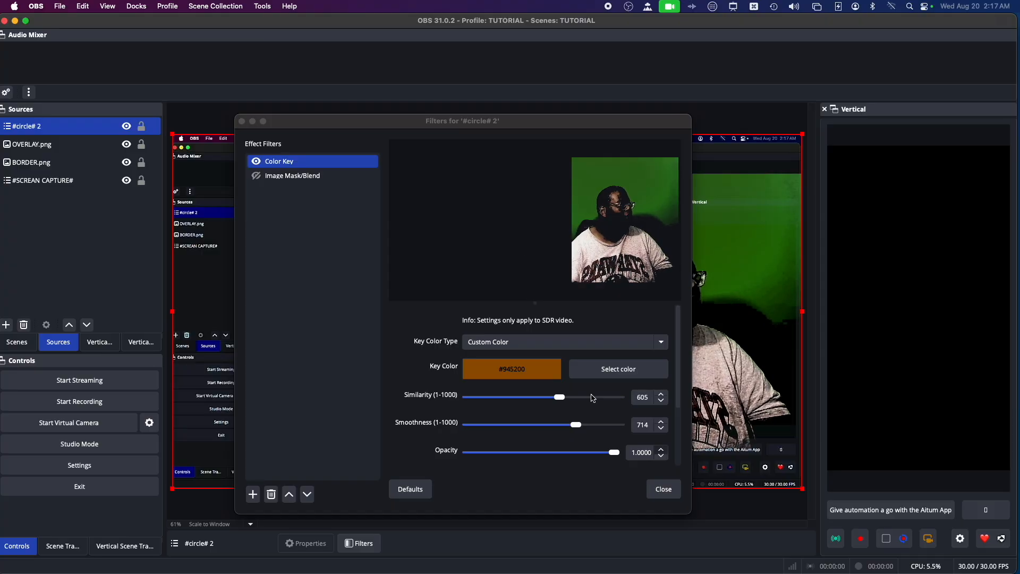
click(593, 370)
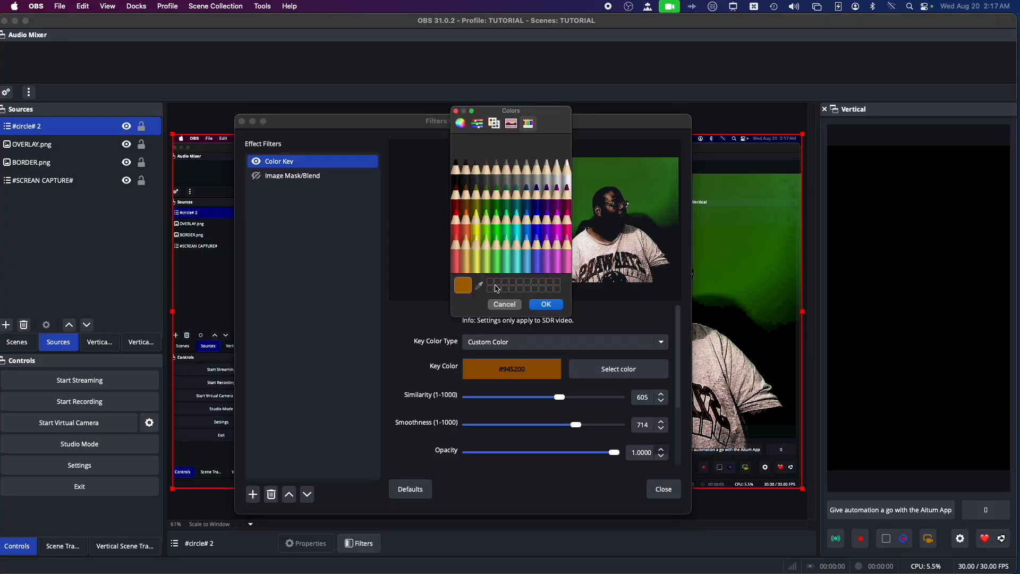
click(494, 227)
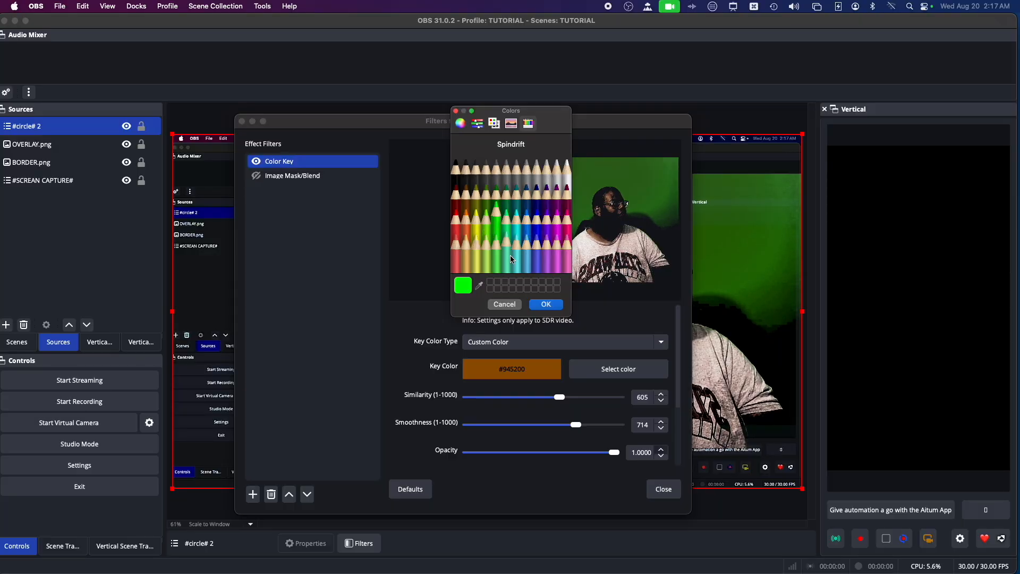
click(520, 306)
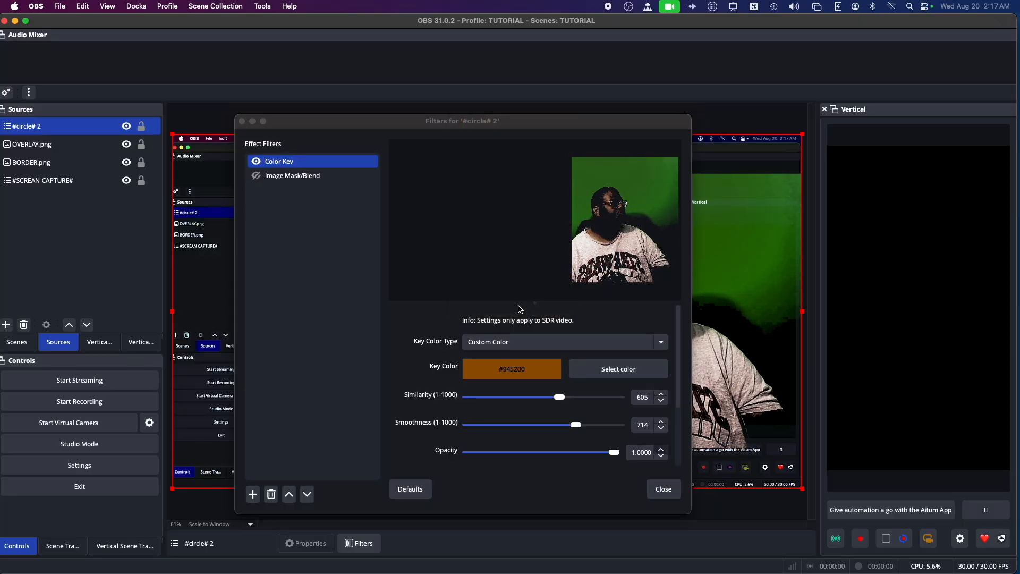
Step: Set the Color Key filter's custom key color to the green Spring color (#00f900)
click(597, 369)
click(499, 226)
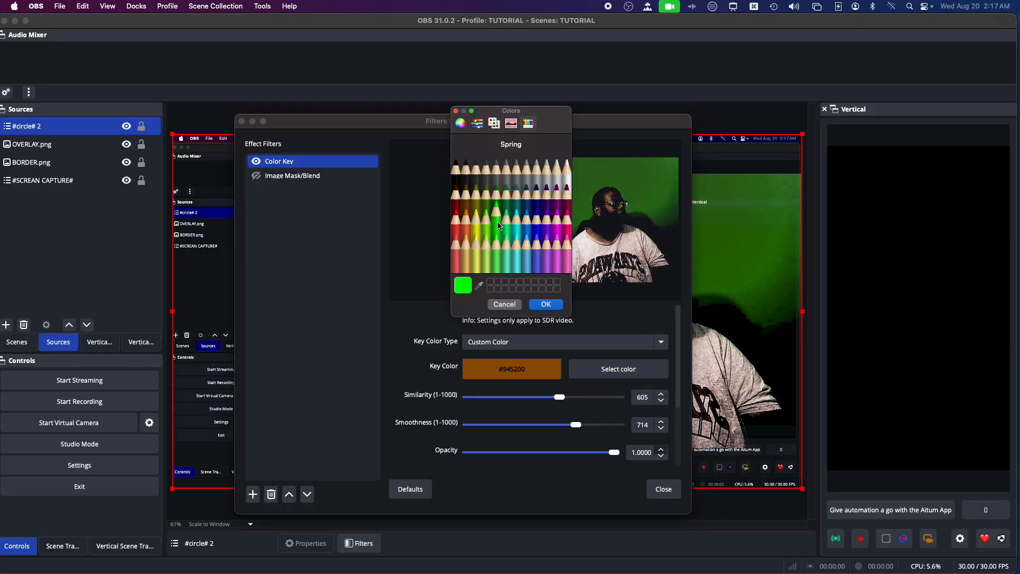
click(542, 306)
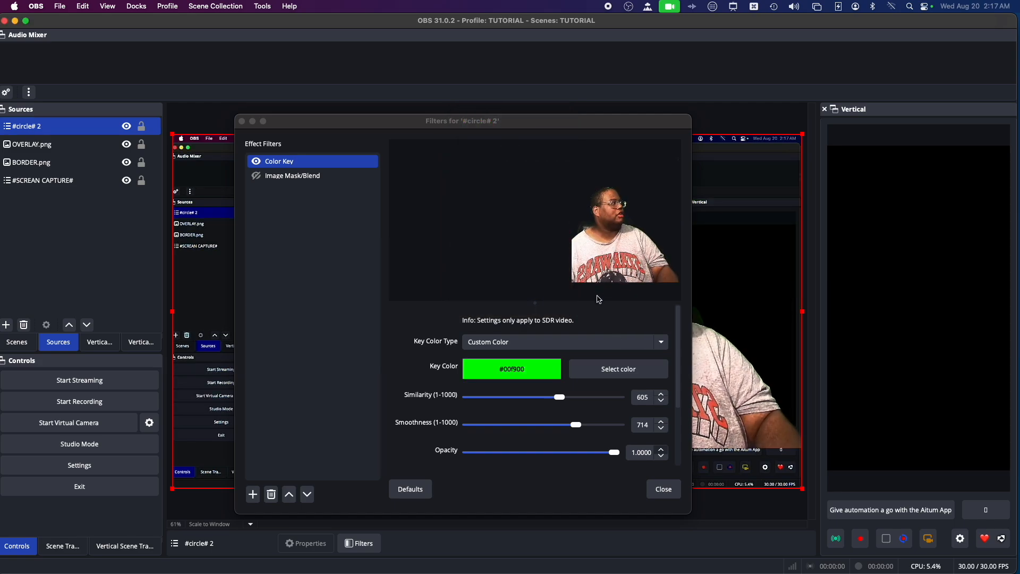
Step: Try a skin tone sampled from the camera preview (#e0896c) as the Color Key filter's custom key color
click(604, 369)
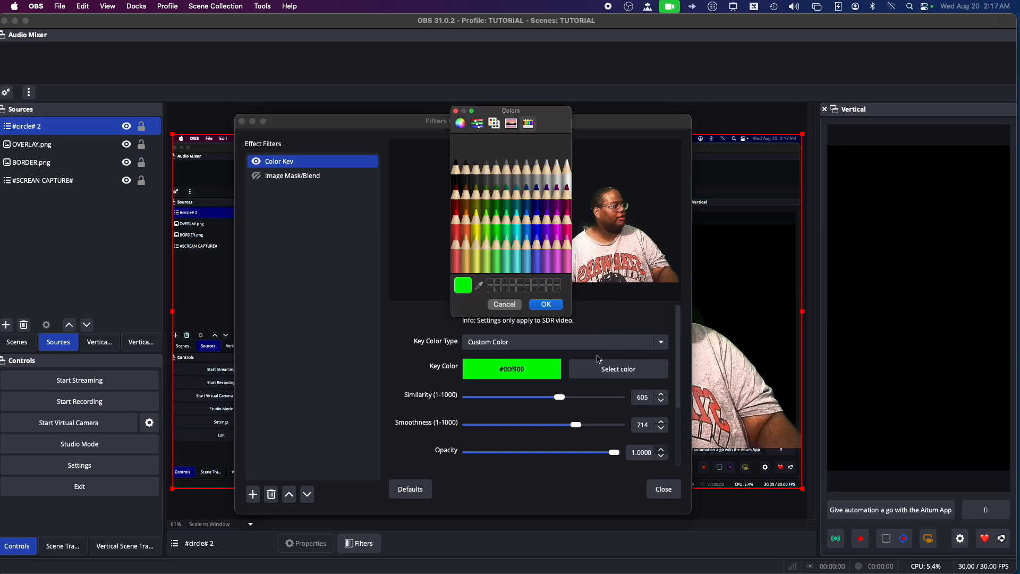
click(480, 287)
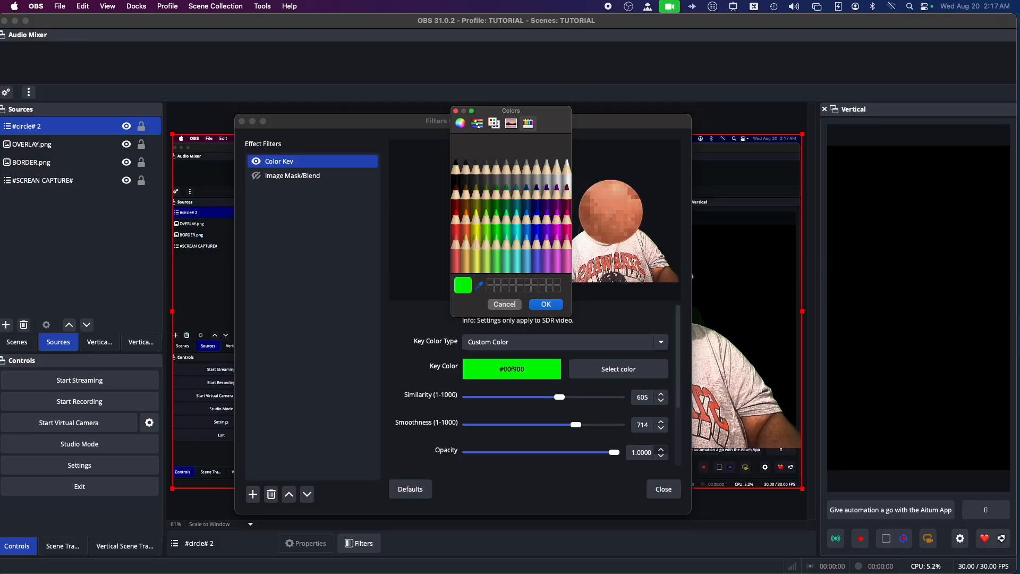
click(611, 211)
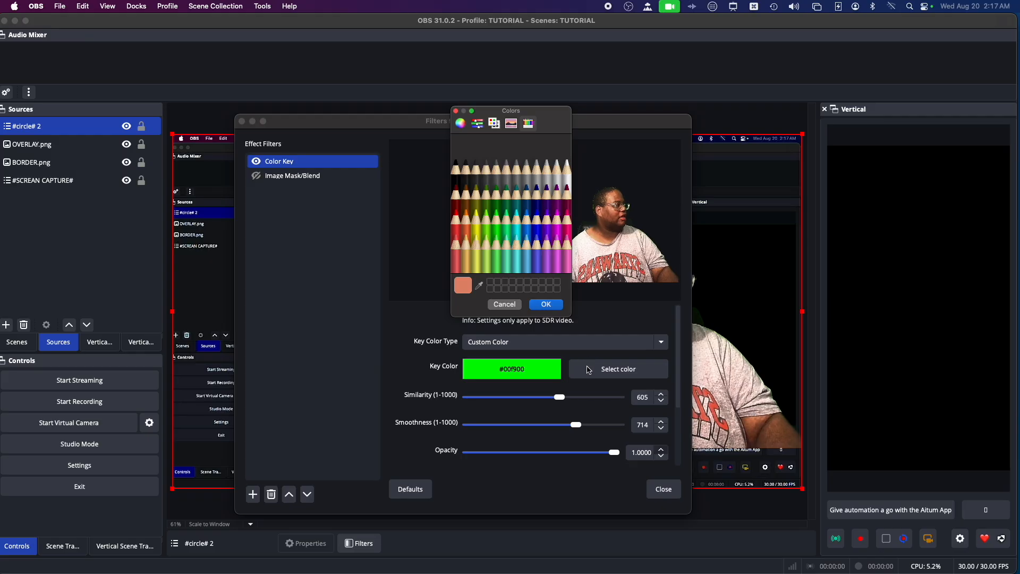
click(547, 304)
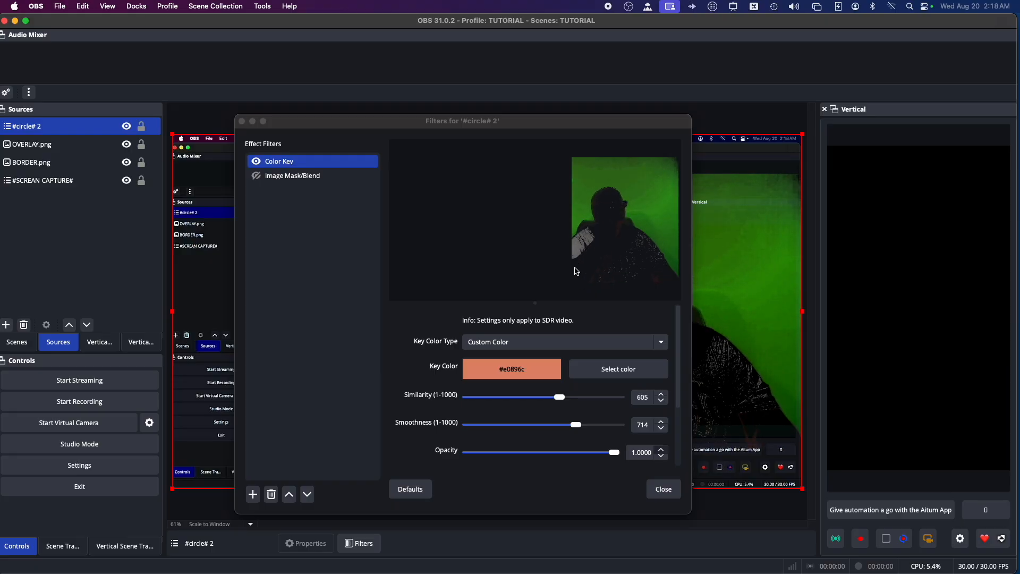
click(627, 375)
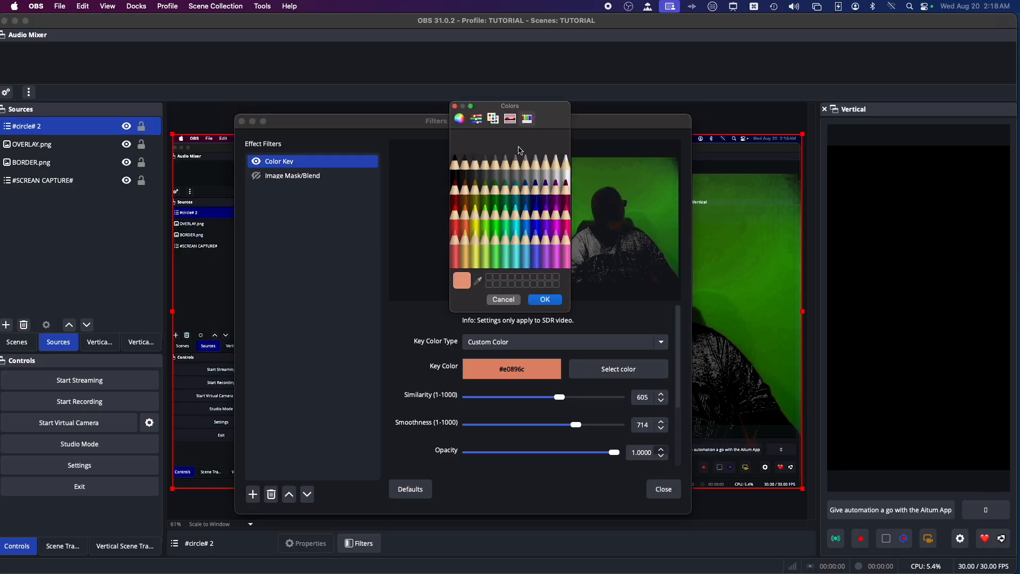
click(505, 300)
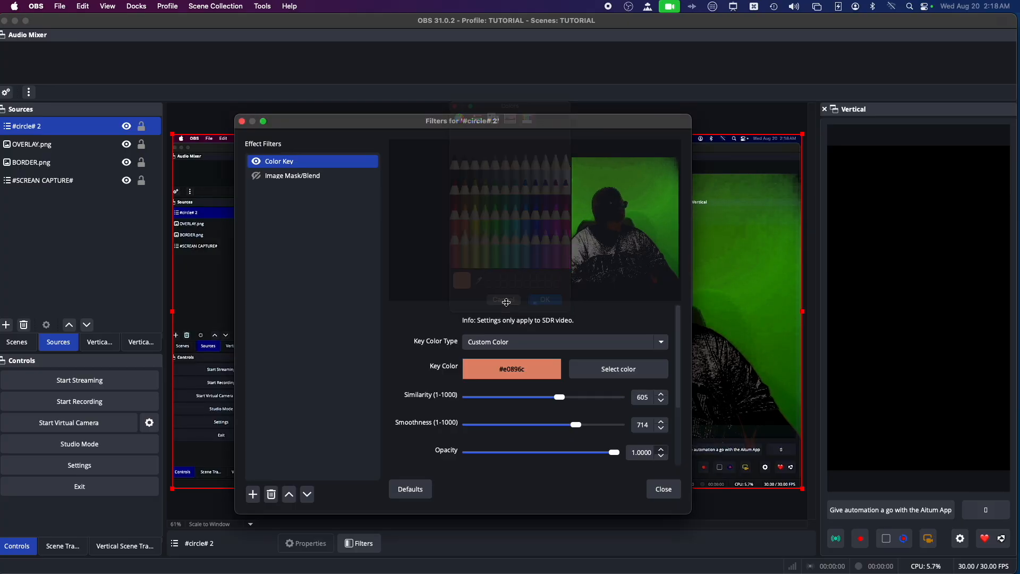
Step: Set the Color Key filter's key color type to Green with opacity 1.0000, and close the filter settings
click(542, 342)
click(499, 293)
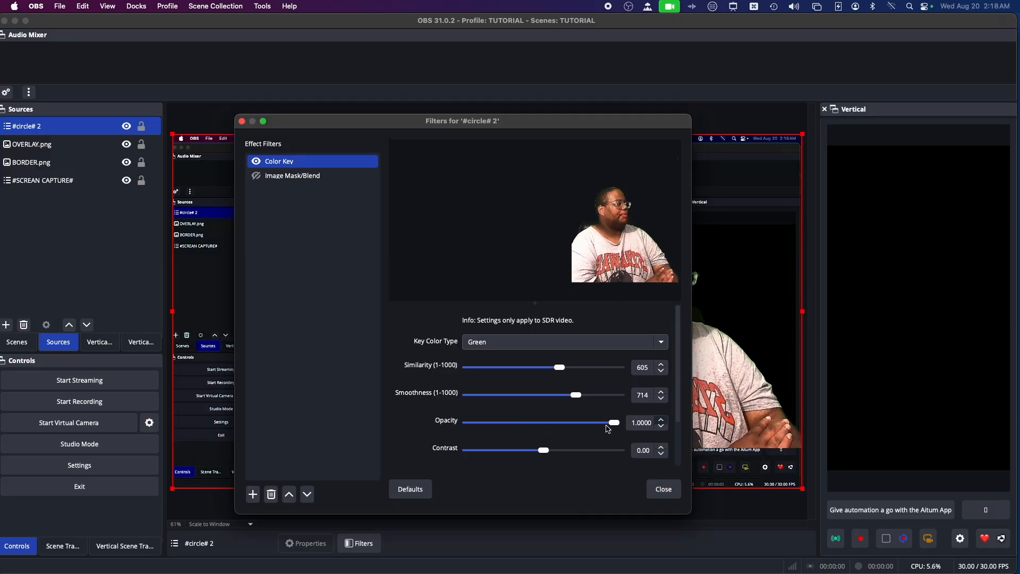
drag(612, 423, 641, 435)
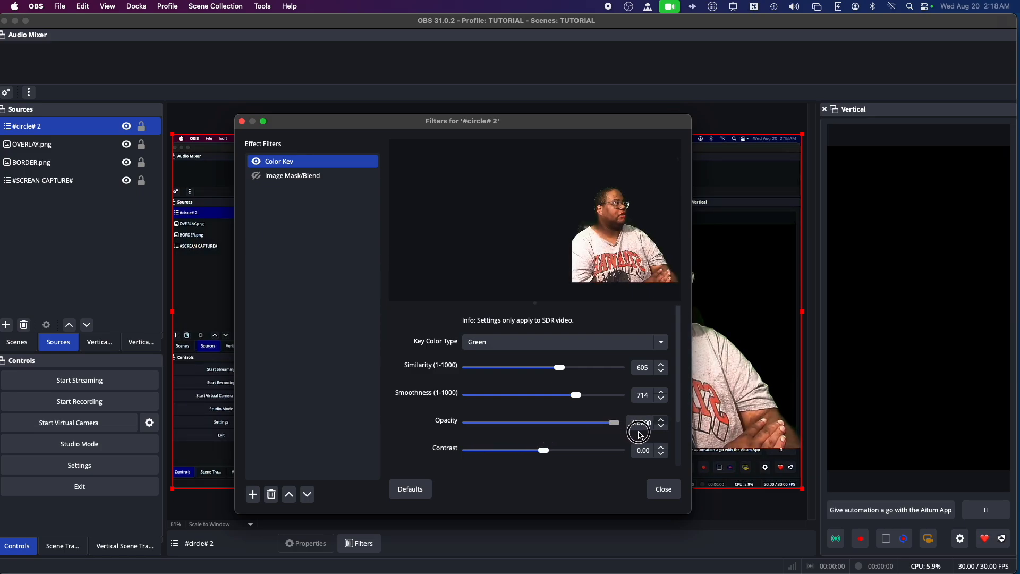
click(664, 489)
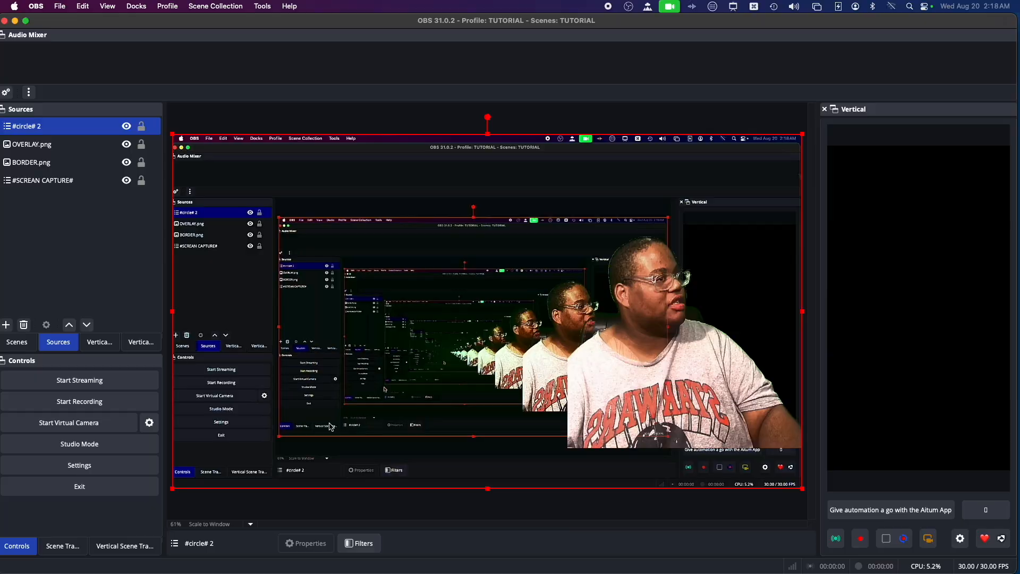
Step: Fine-tune the Color Key filter on the #circle# 2 source to similarity 593 and smoothness 535
right_click(27, 127)
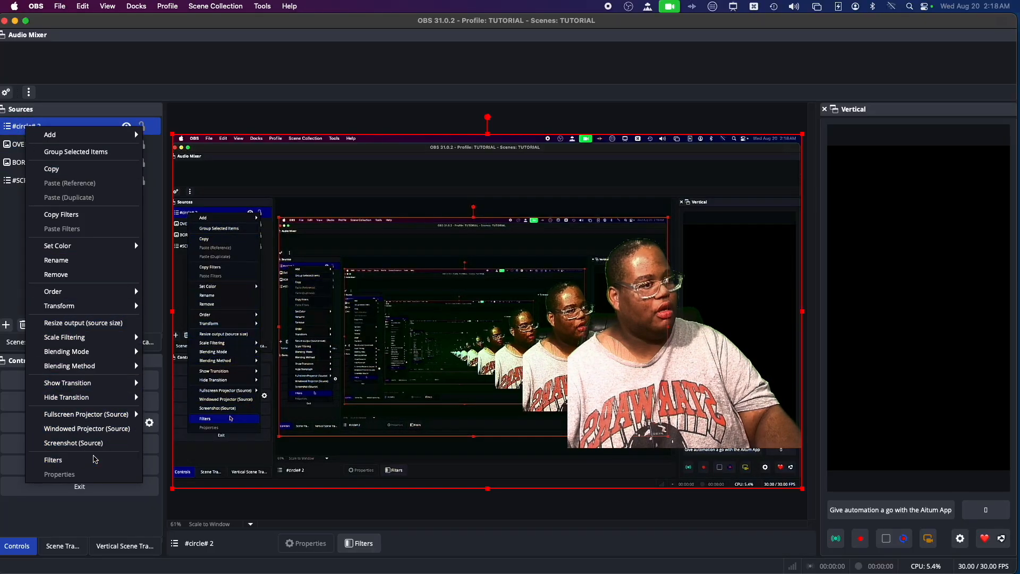
click(95, 460)
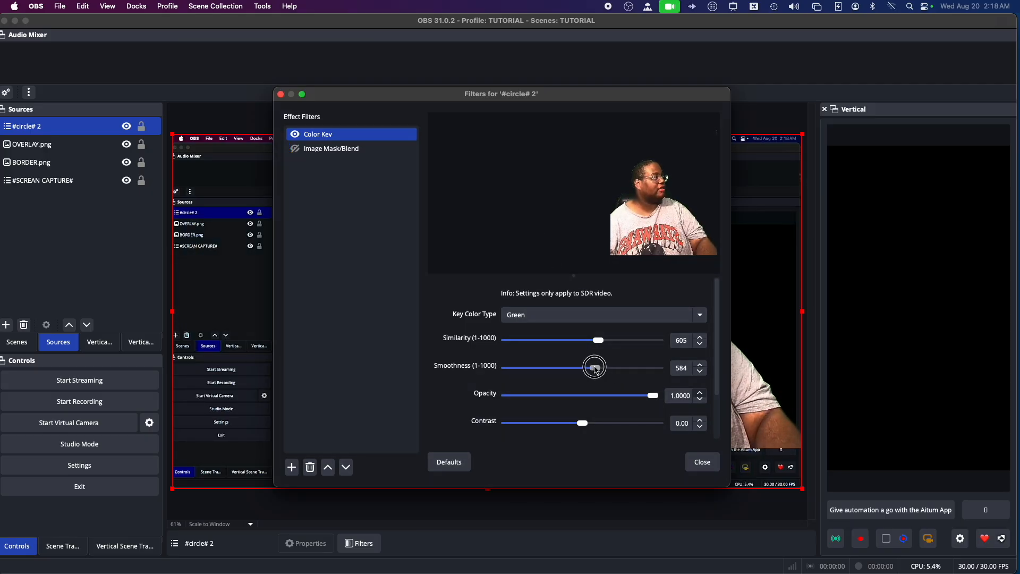
drag(596, 370, 591, 370)
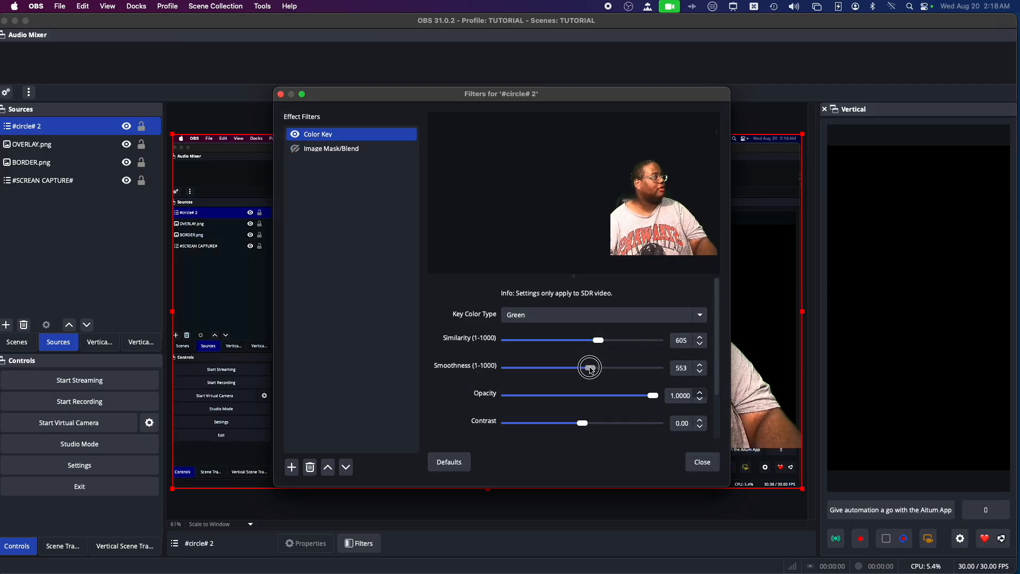
click(701, 463)
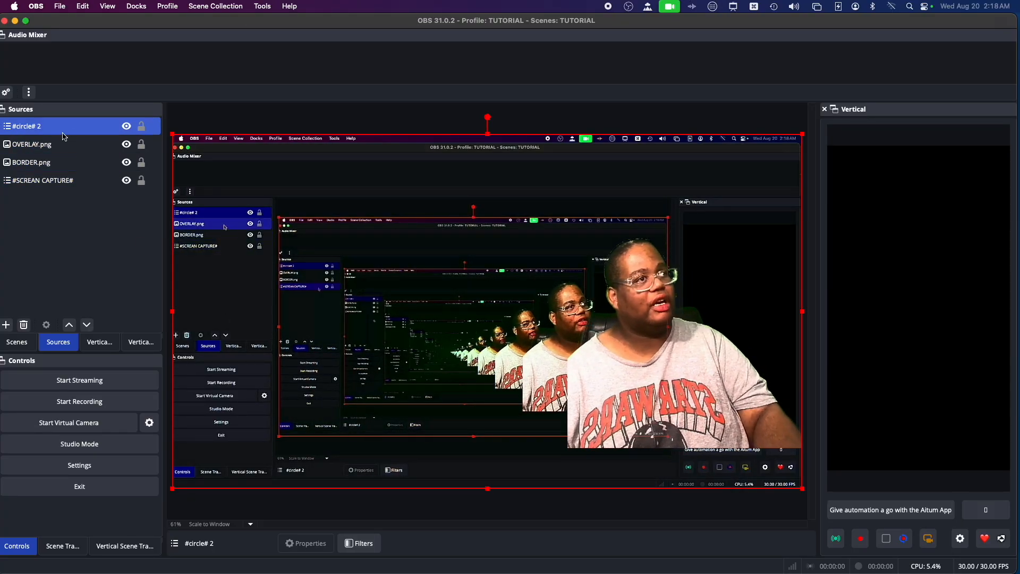
right_click(35, 128)
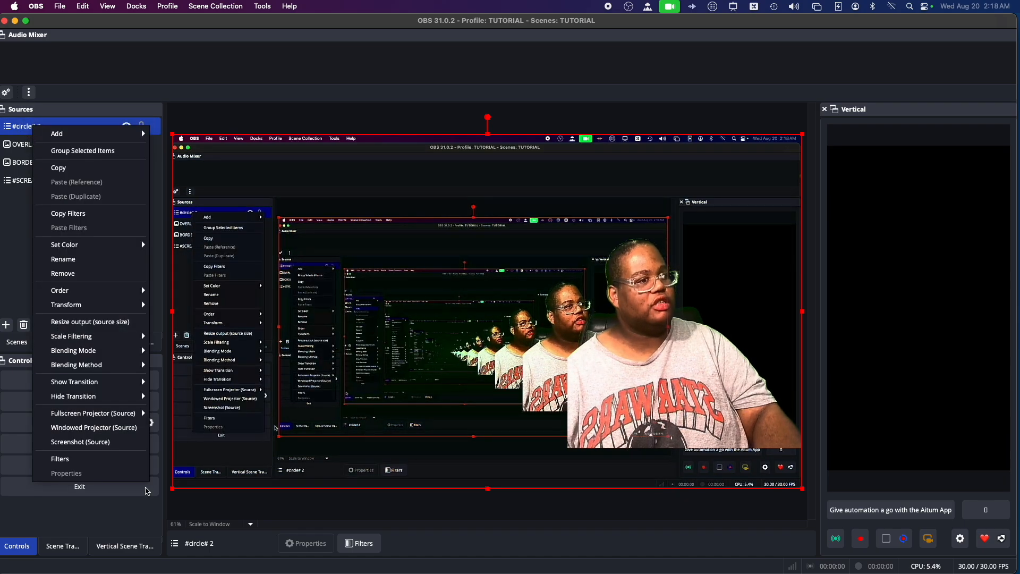
click(95, 459)
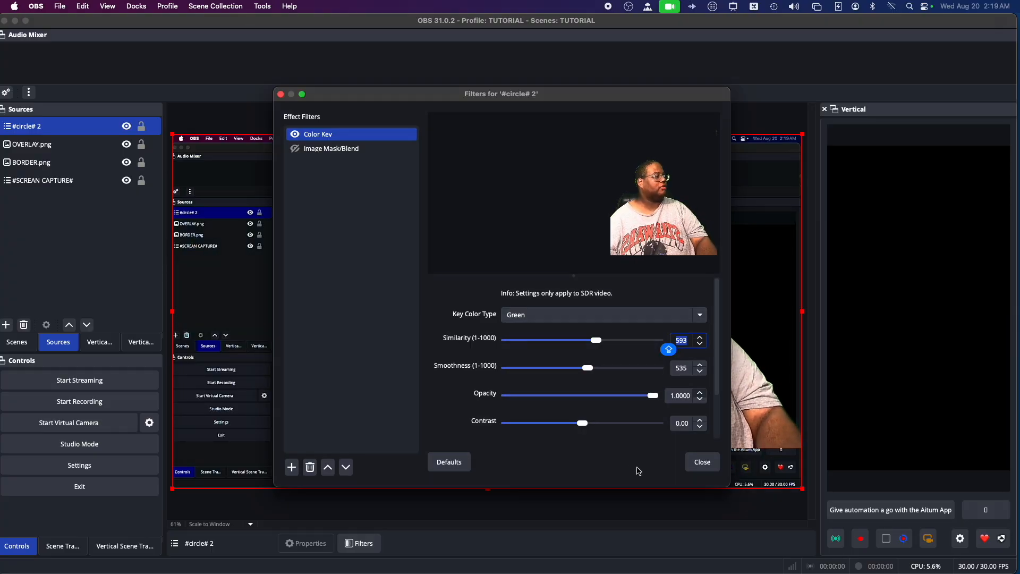
click(697, 462)
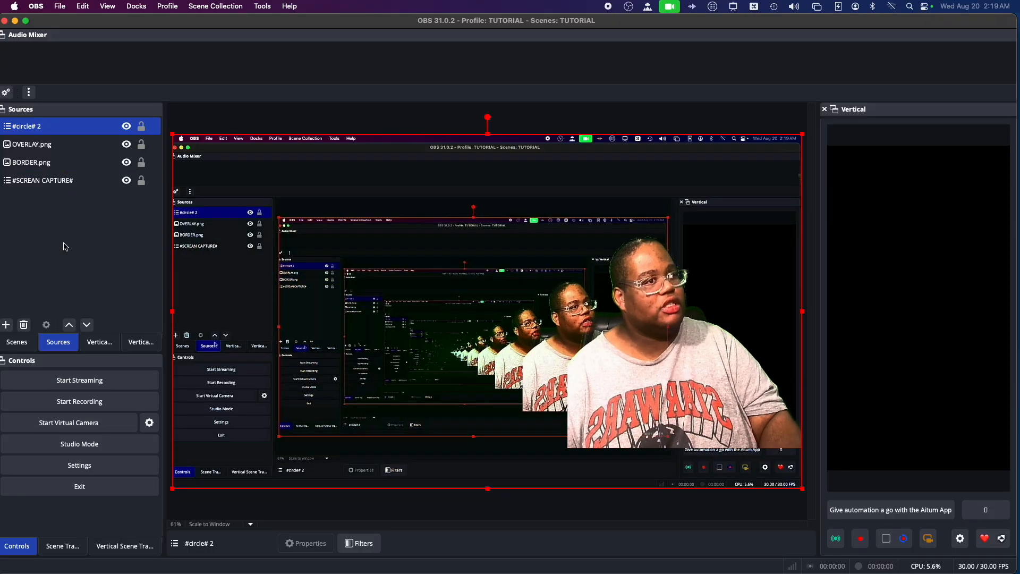
Step: Check which sources the #circle# 2 scene contains, and return to the TUTORIAL scene's source list
super+click(70, 150)
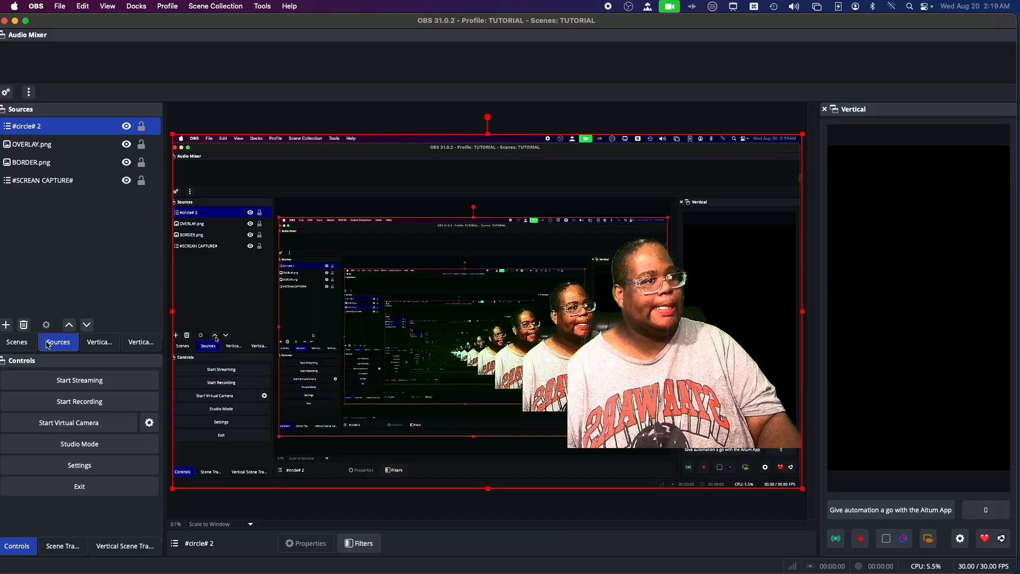
click(17, 343)
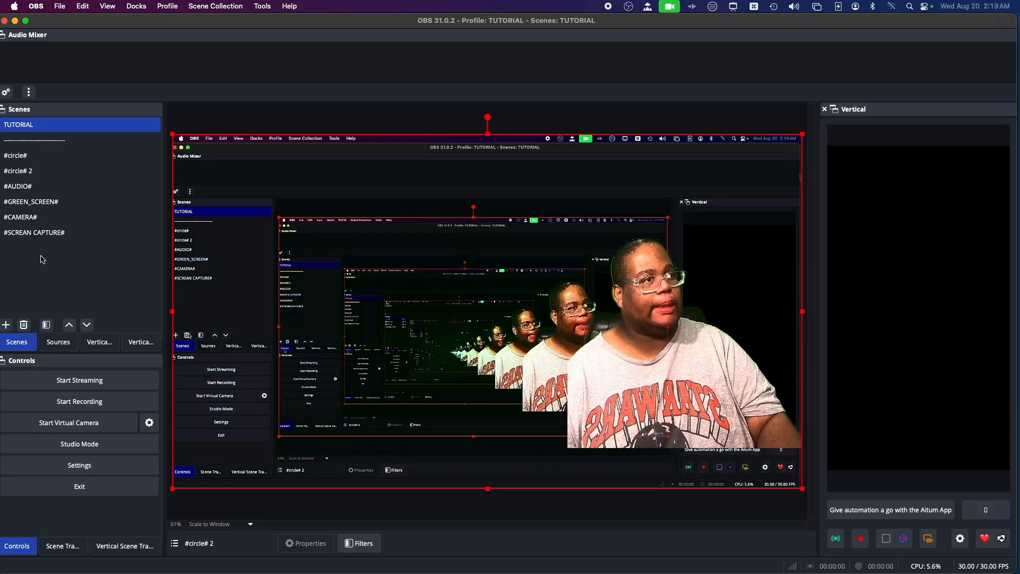
click(25, 173)
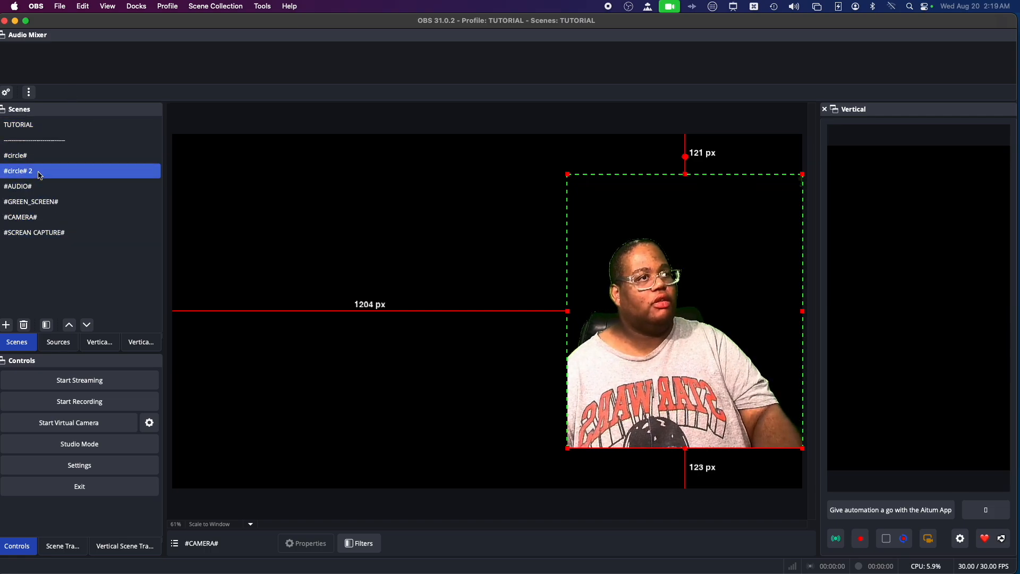
click(59, 342)
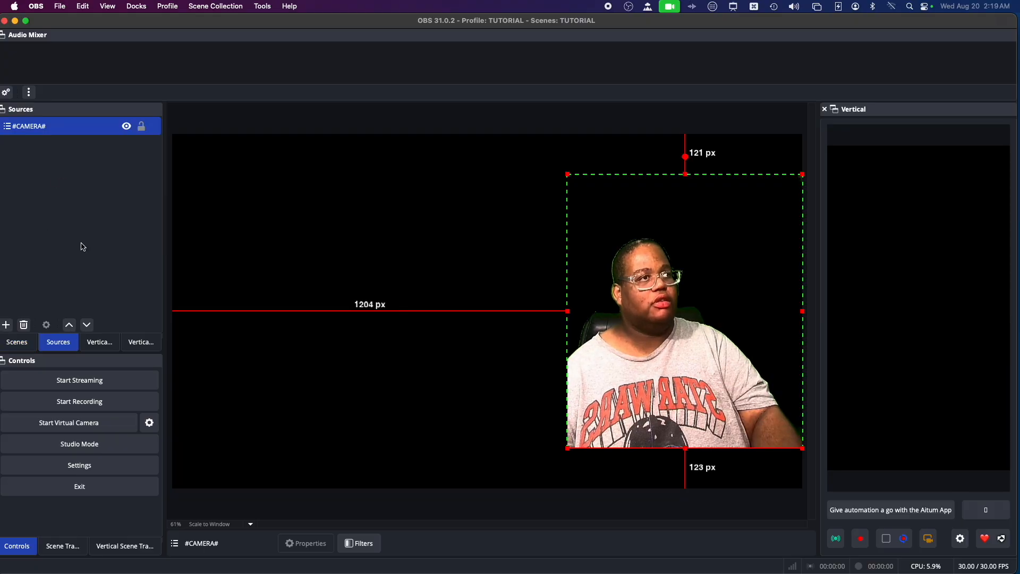
click(25, 346)
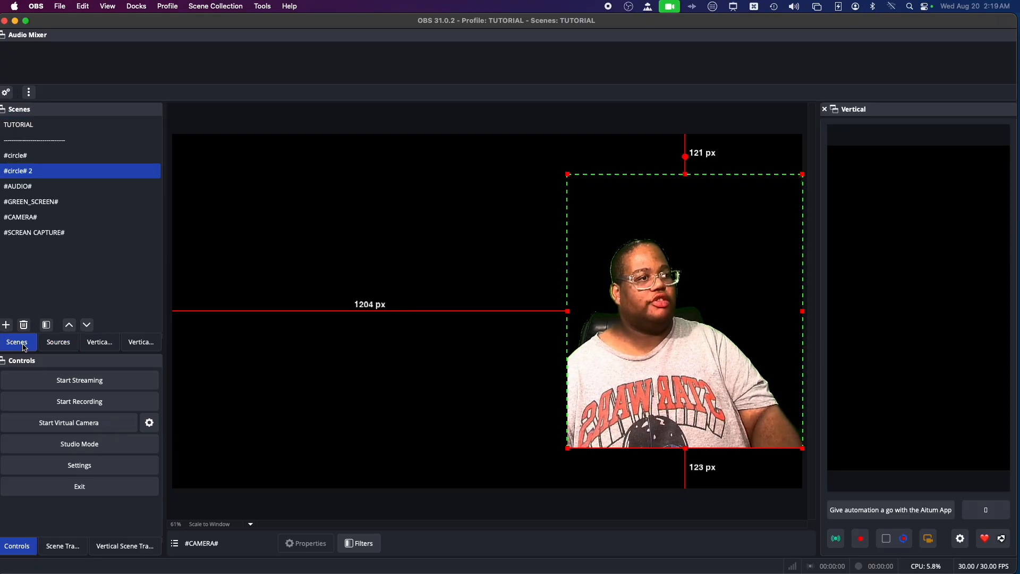
click(37, 126)
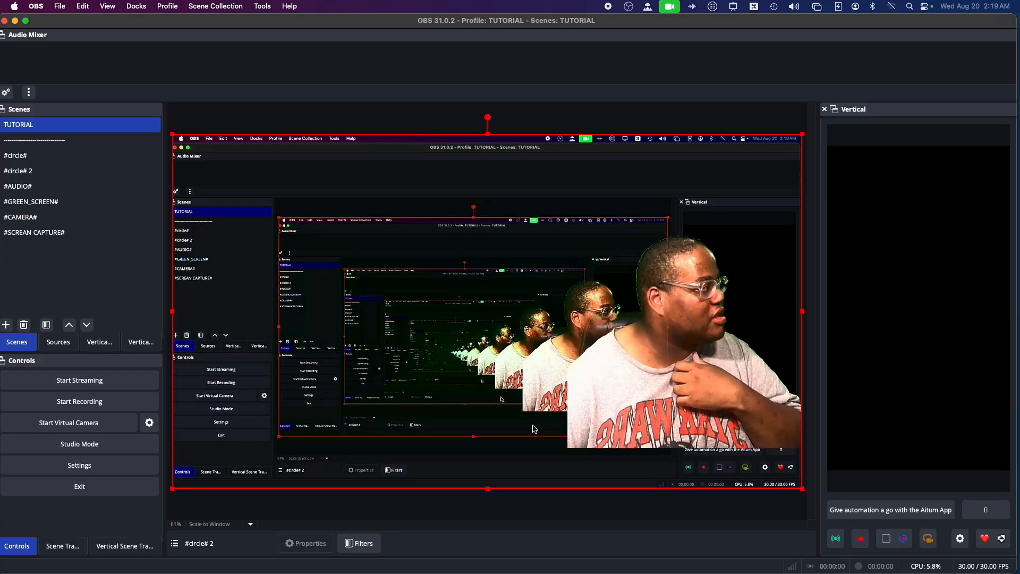
click(48, 154)
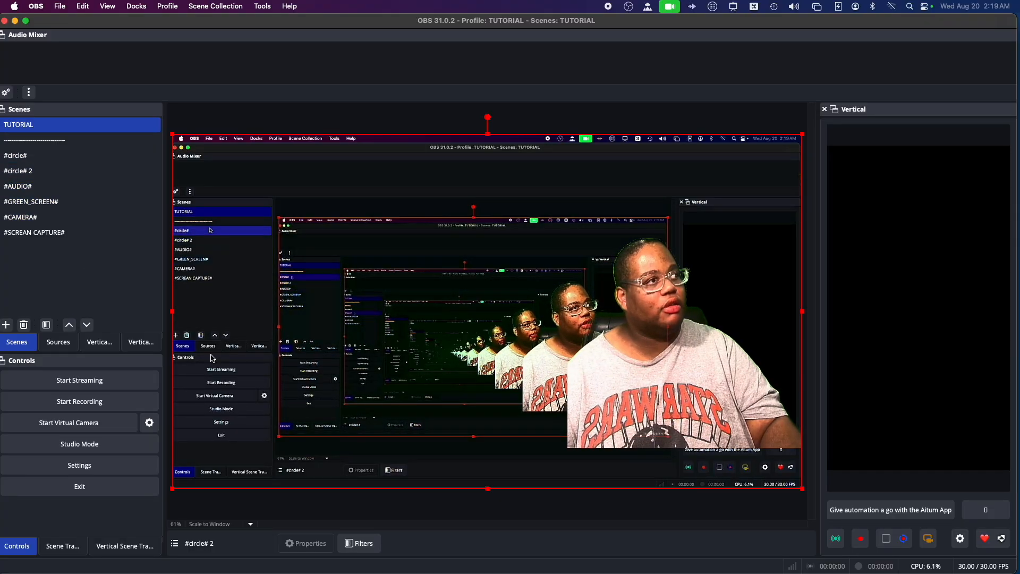
click(59, 341)
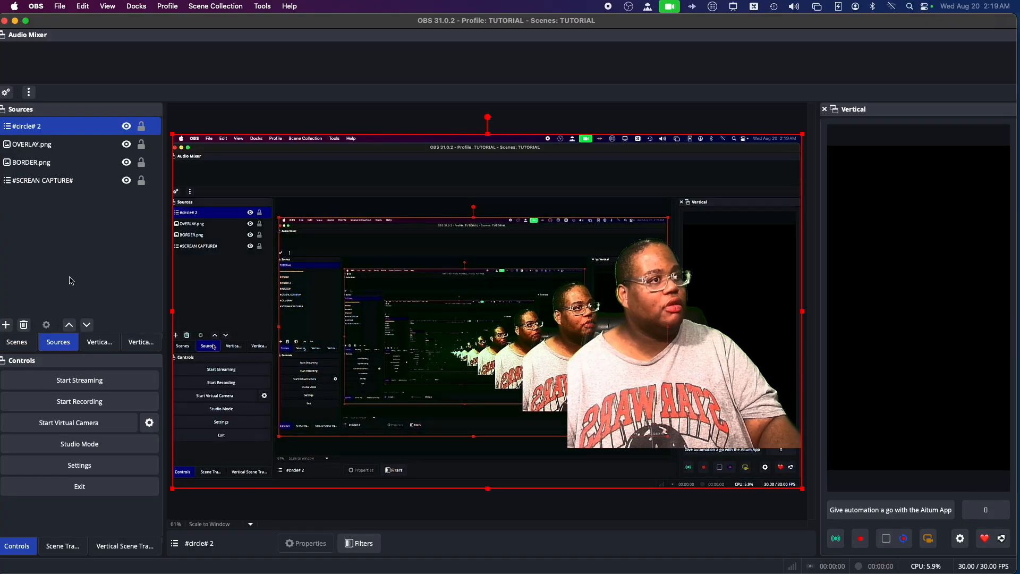
Step: Set the Color Key filter on the #circle# 2 source to similarity about 644 and smoothness about 256
right_click(14, 187)
click(15, 126)
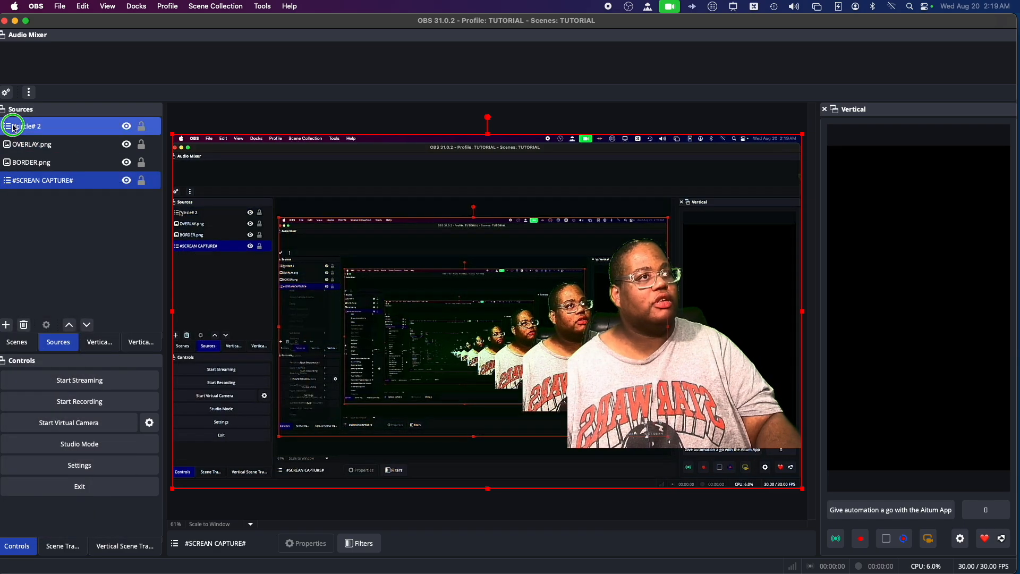
right_click(13, 127)
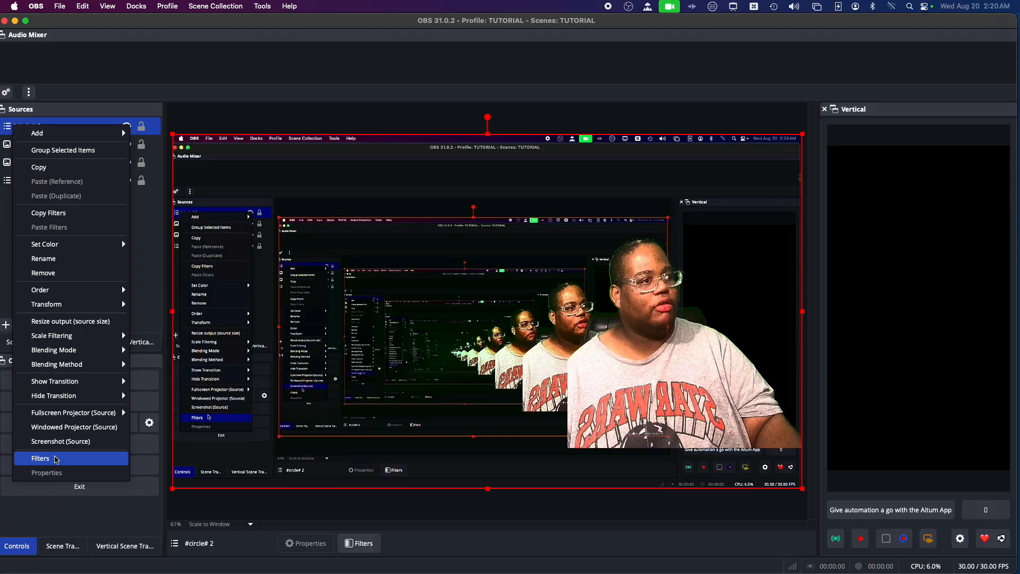
click(53, 458)
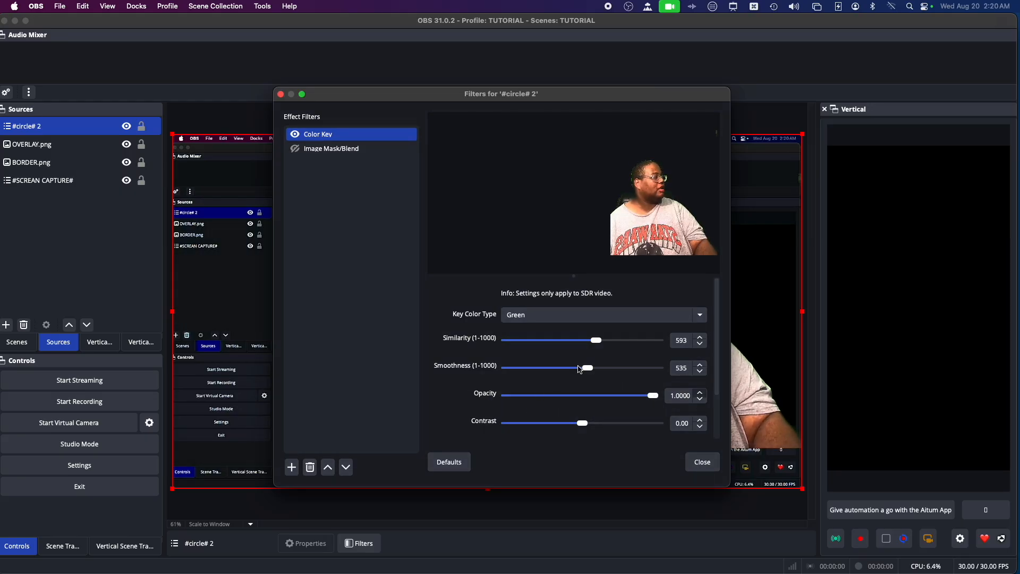
drag(587, 368, 535, 368)
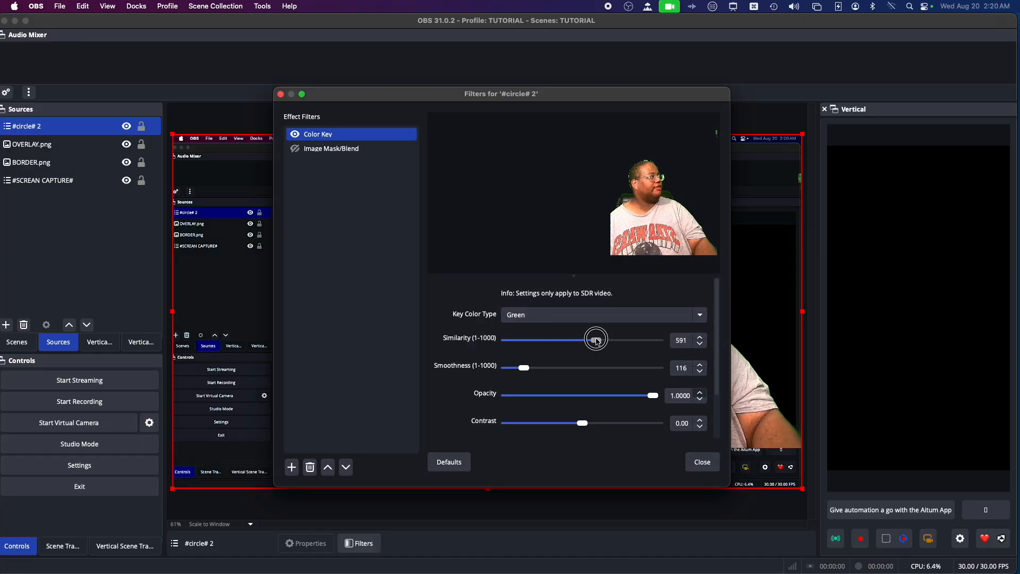
mouse_move(596, 341)
mouse_down()
mouse_move(619, 338)
mouse_move(594, 348)
mouse_move(603, 342)
mouse_up()
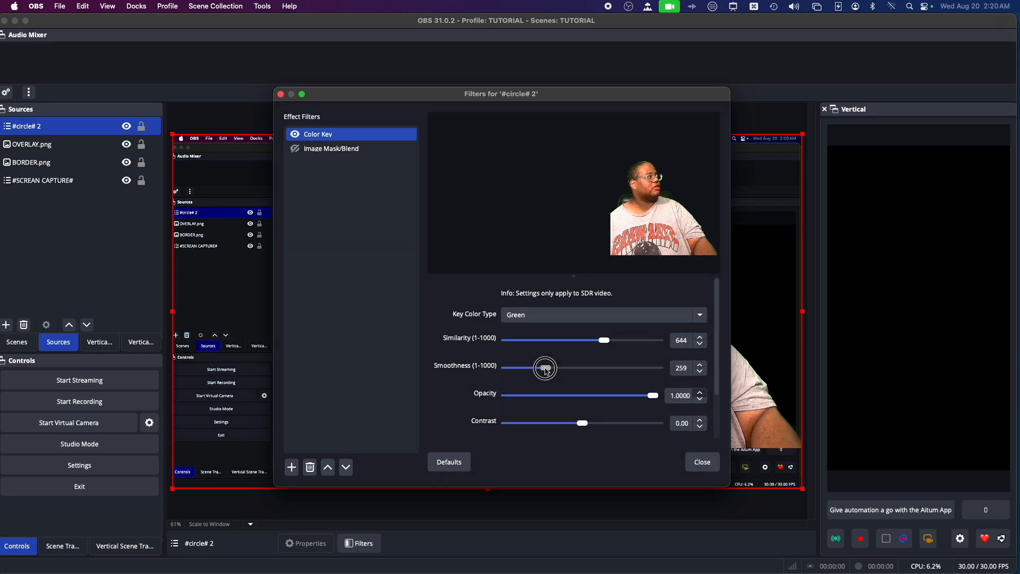
click(703, 463)
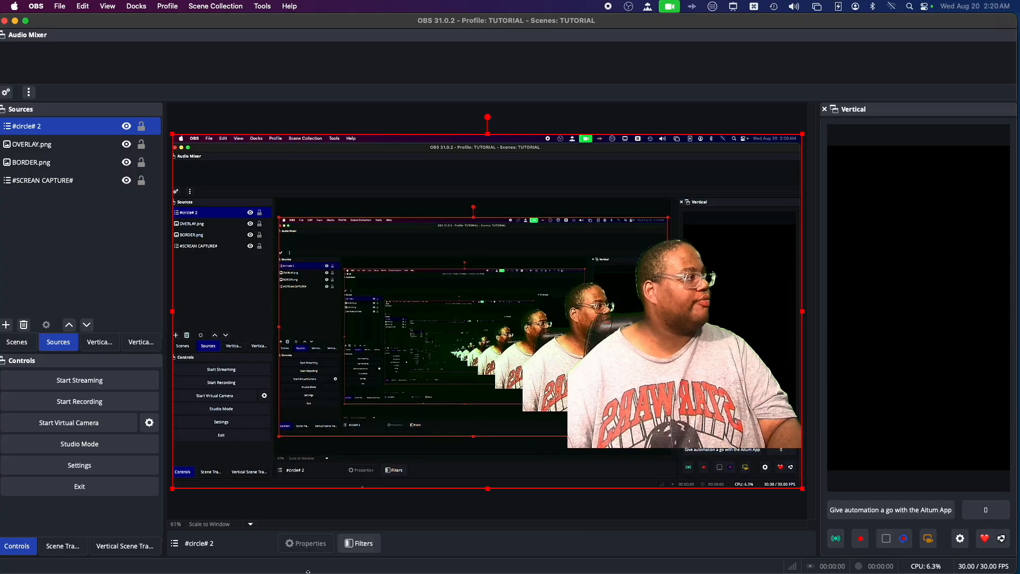
click(30, 184)
right_click(30, 184)
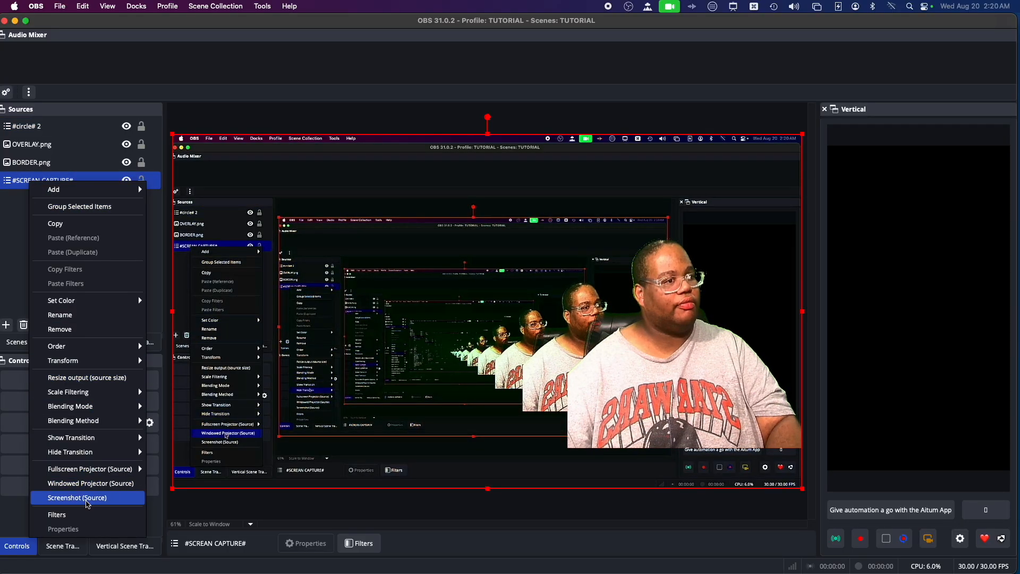
click(80, 513)
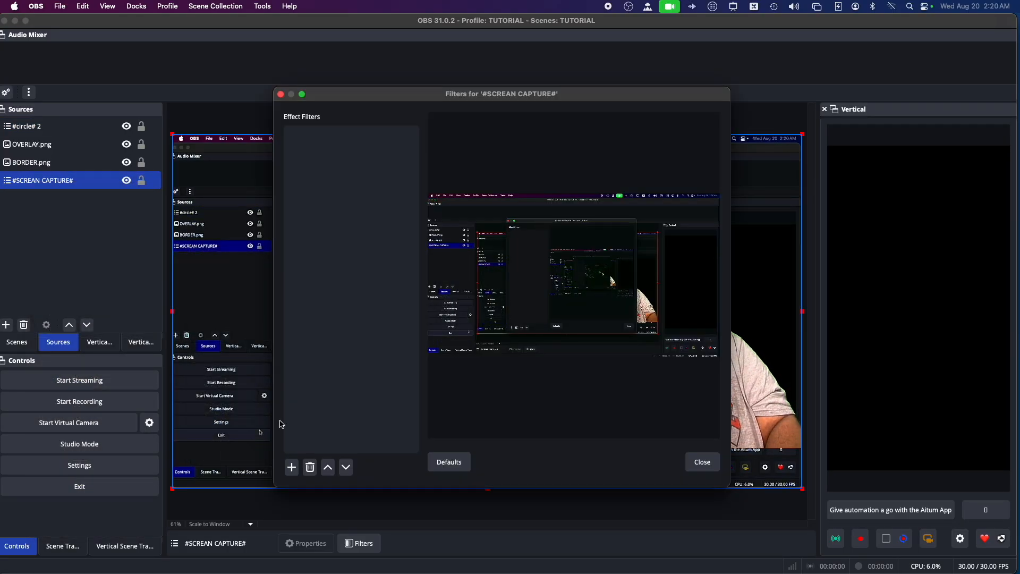
click(703, 460)
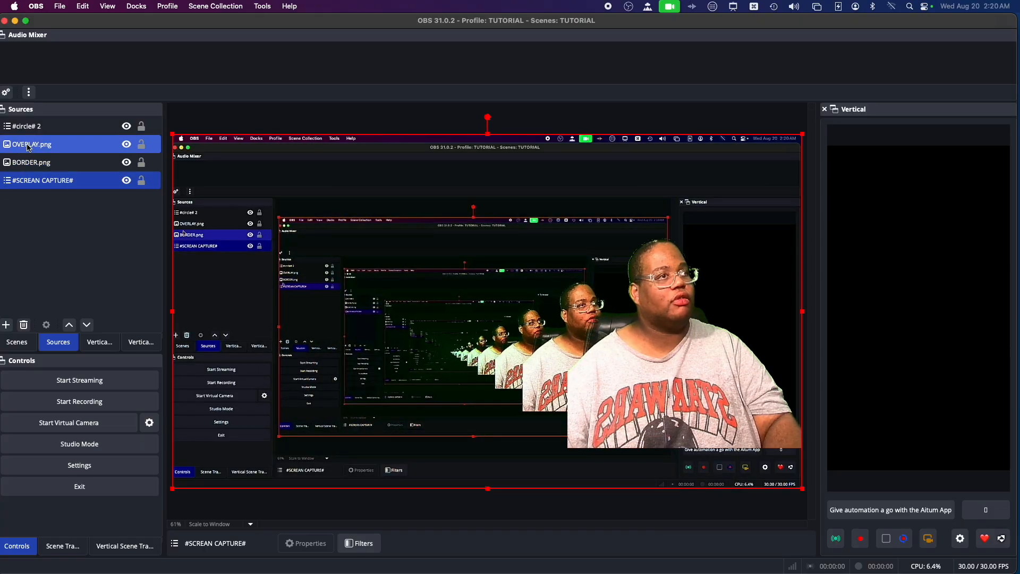
Step: Lower the Color Key filter's similarity on the #circle# 2 source to 602 and close its filter settings
right_click(32, 127)
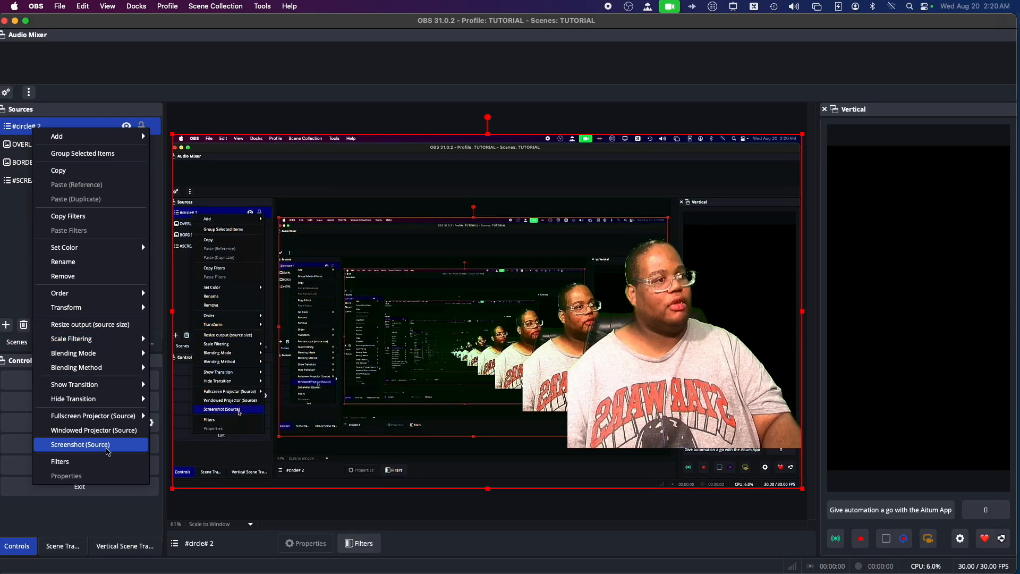
click(73, 461)
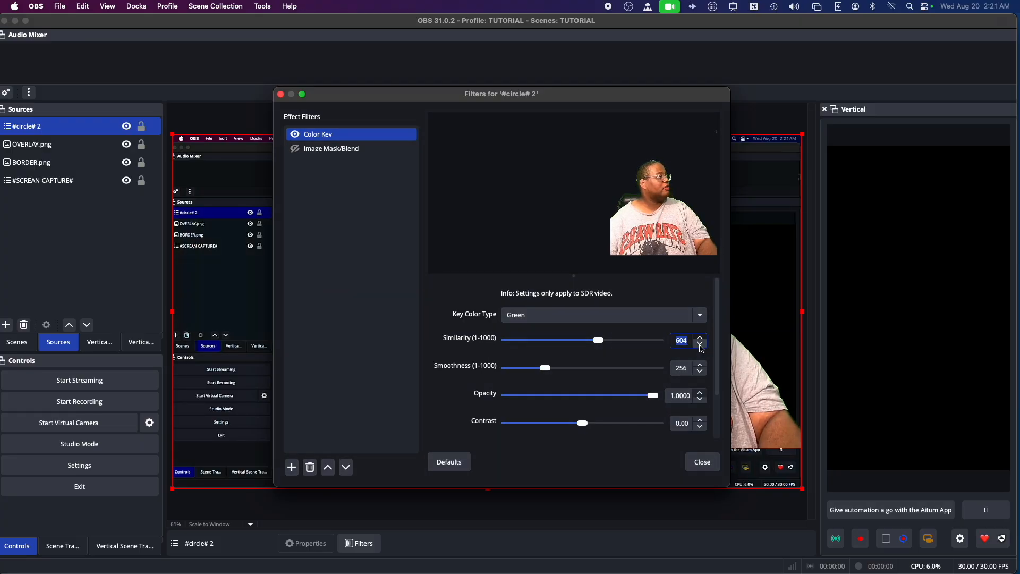
click(707, 464)
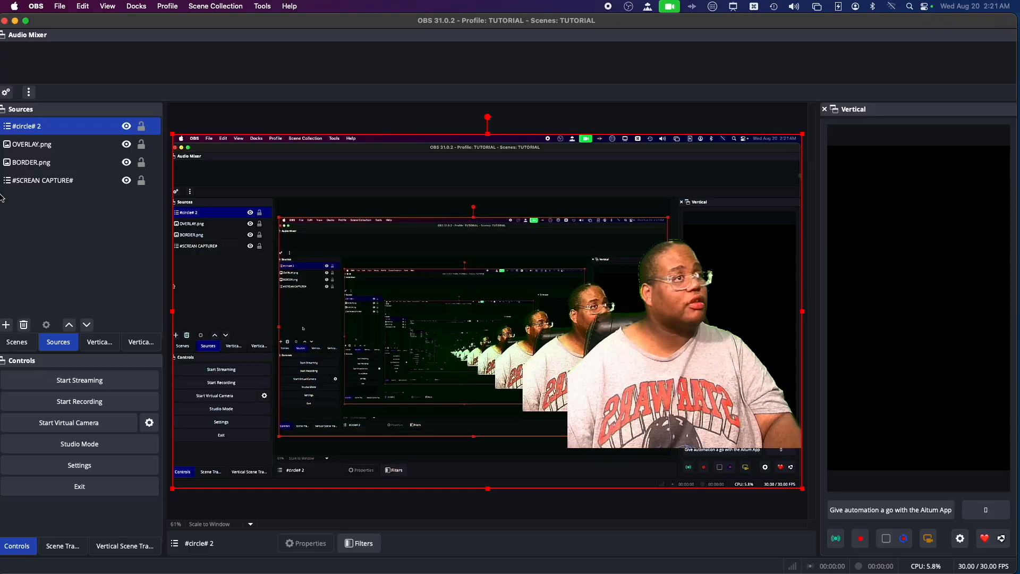
Step: Reopen the #circle# 2 filters, reduce the Color Key smoothness to 234, and close the filter settings
right_click(43, 132)
click(141, 463)
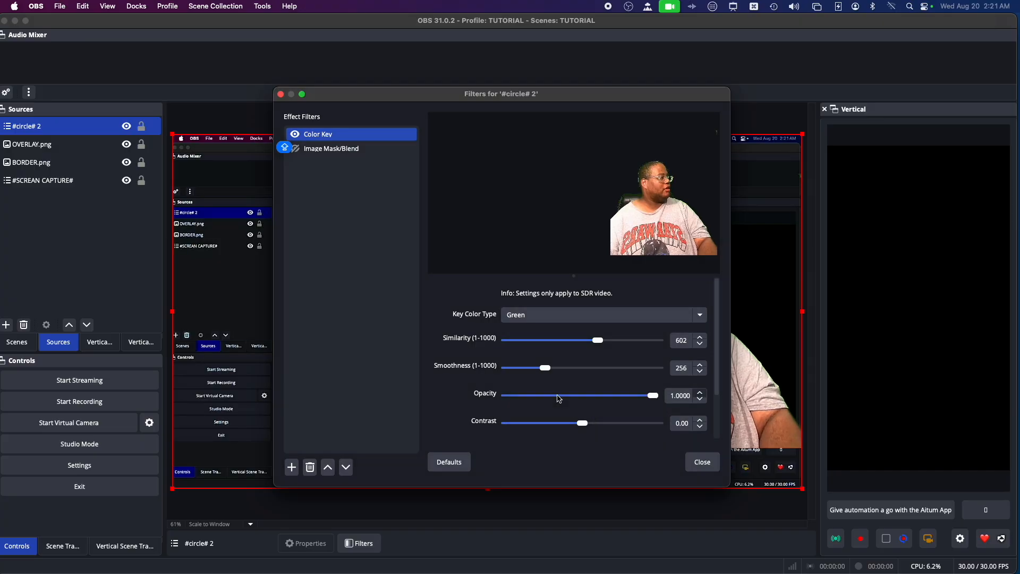
click(700, 374)
click(701, 374)
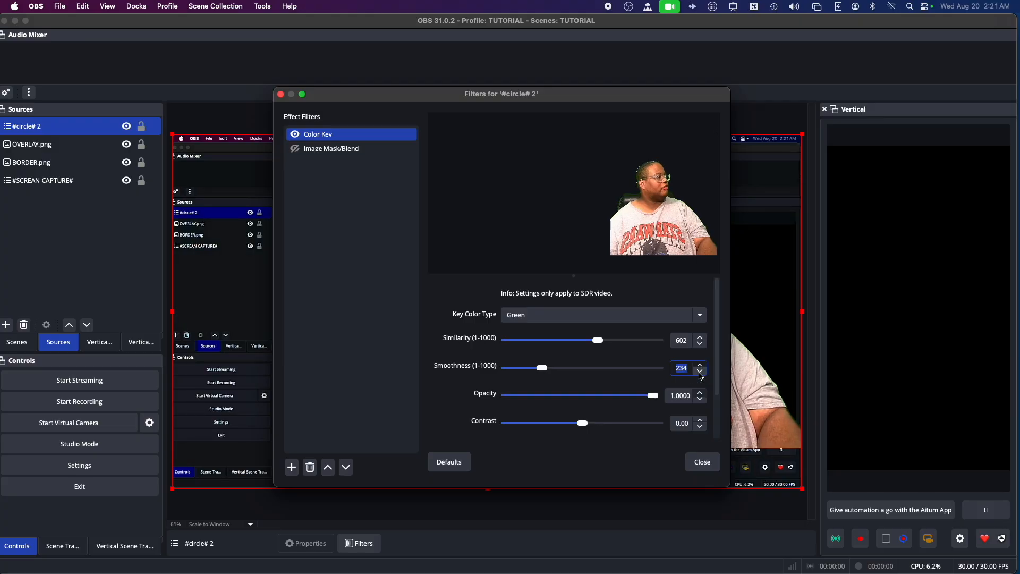
click(702, 461)
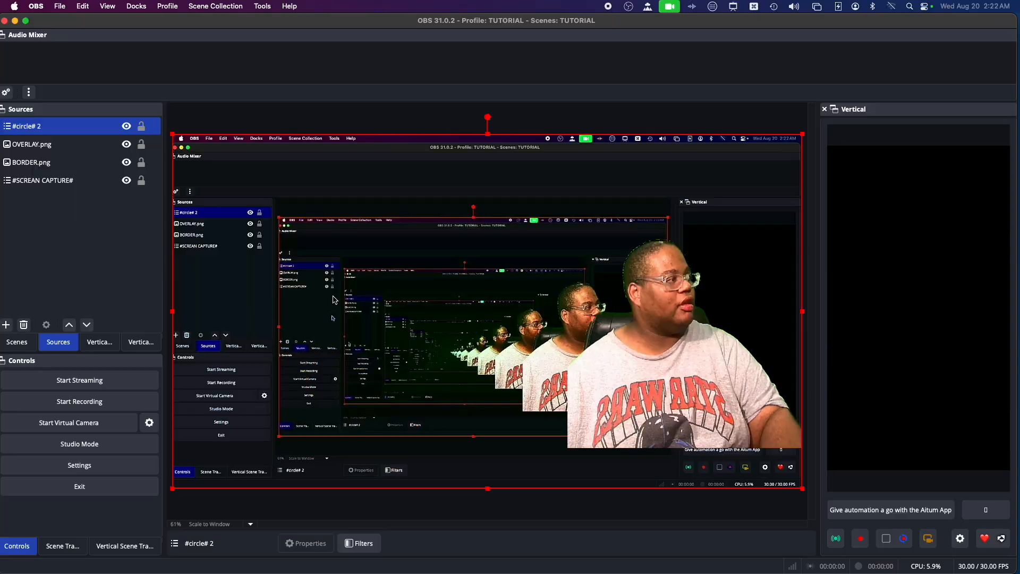
Step: Reduce the Color Key smoothness on the #circle# 2 source to 200 and close the filter settings
right_click(40, 127)
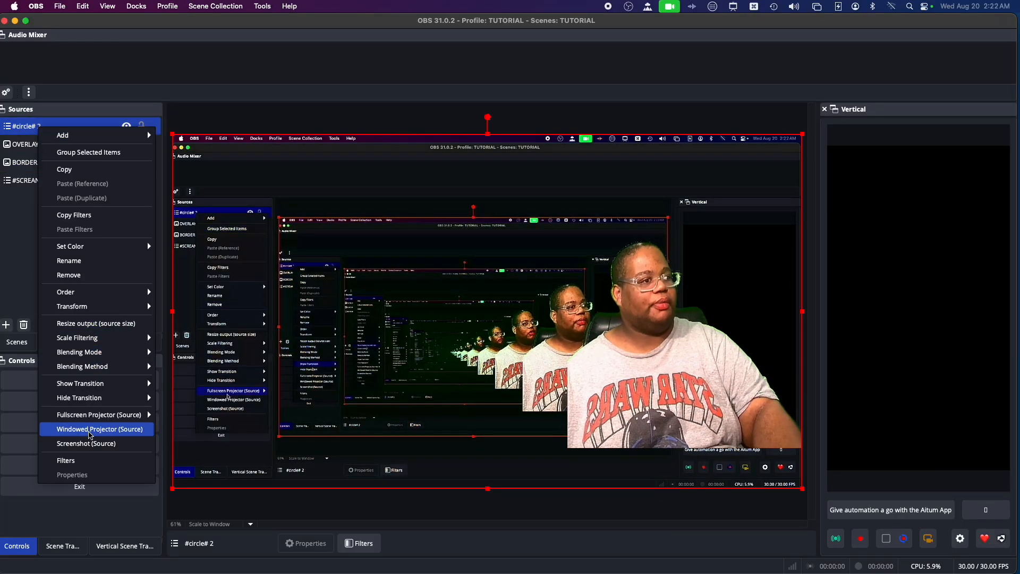
click(79, 460)
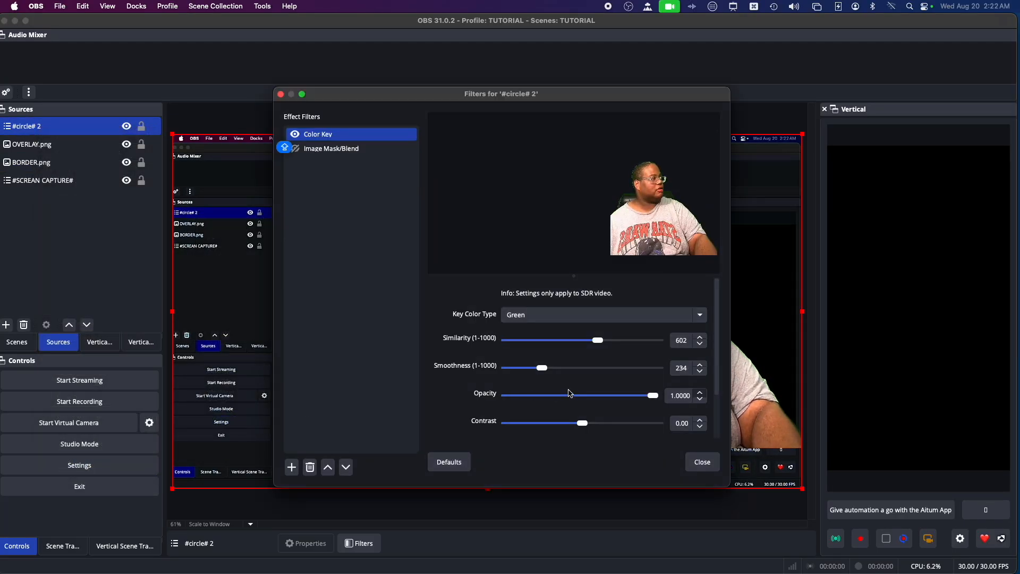
click(702, 371)
click(703, 371)
click(702, 371)
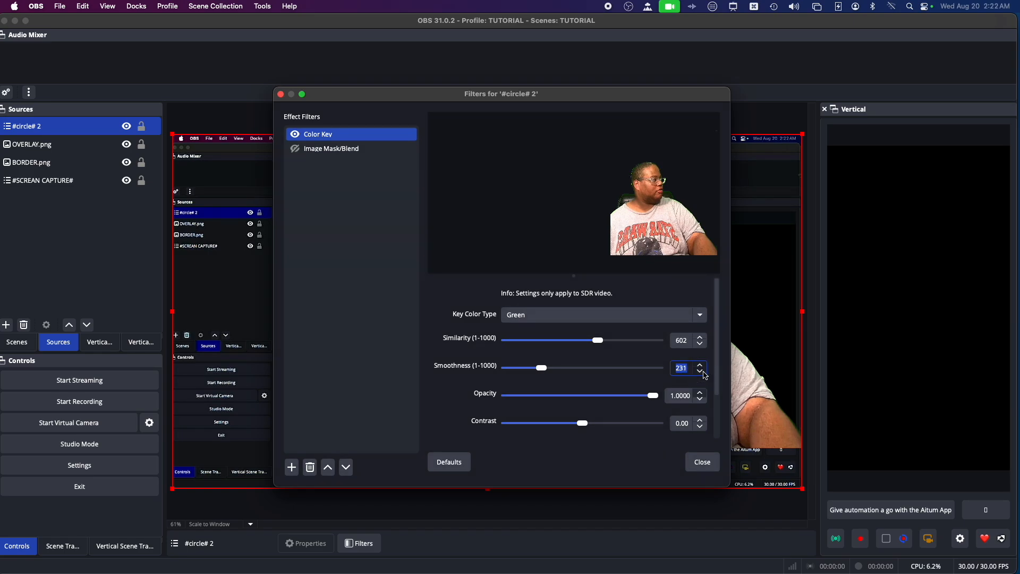
click(703, 372)
click(703, 371)
click(704, 372)
click(703, 372)
click(703, 372)
click(704, 372)
click(704, 372)
click(703, 372)
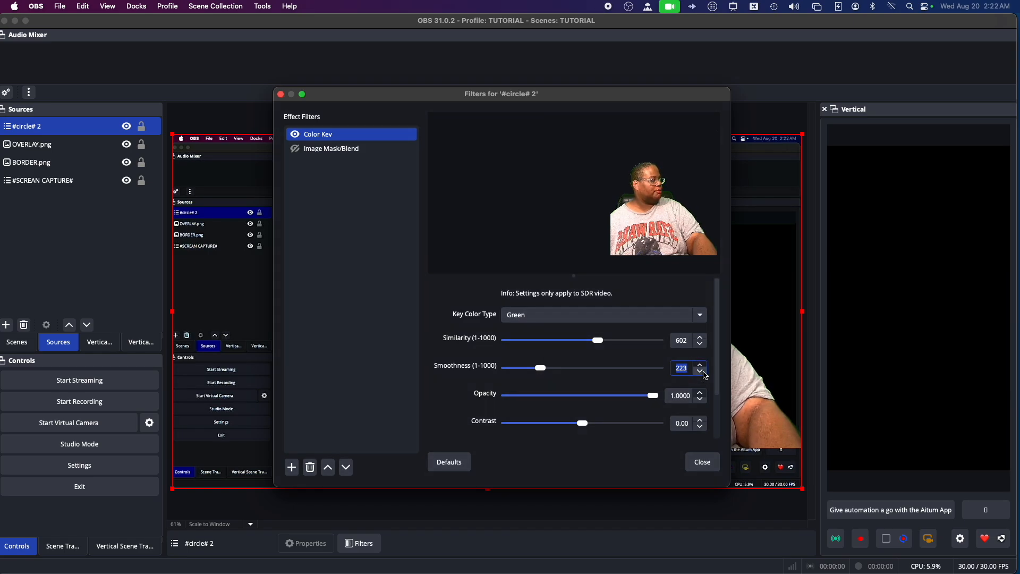
click(703, 372)
click(703, 372)
click(703, 372)
click(704, 372)
click(703, 372)
click(704, 372)
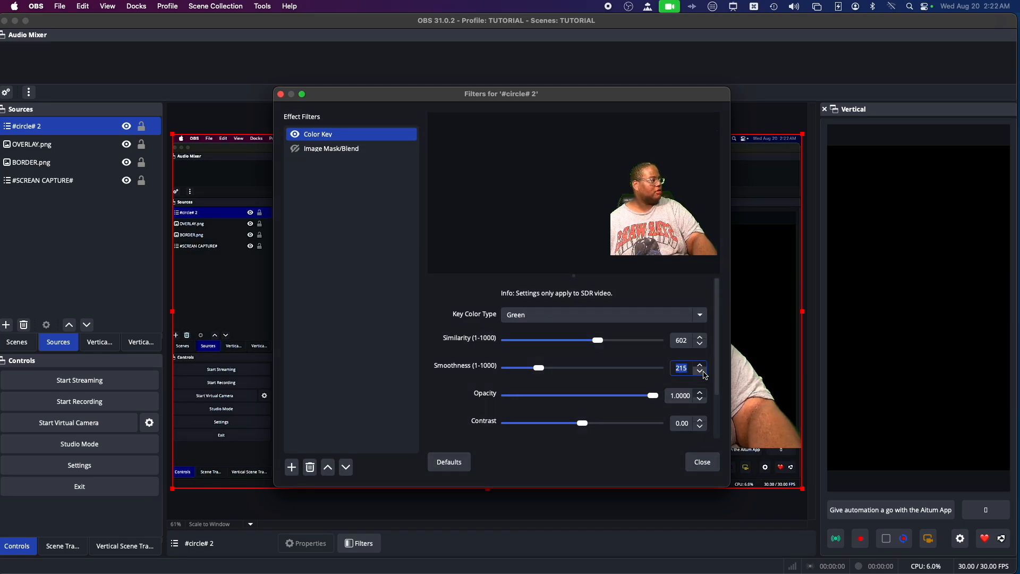
click(703, 372)
click(704, 372)
click(704, 372)
click(704, 371)
click(704, 372)
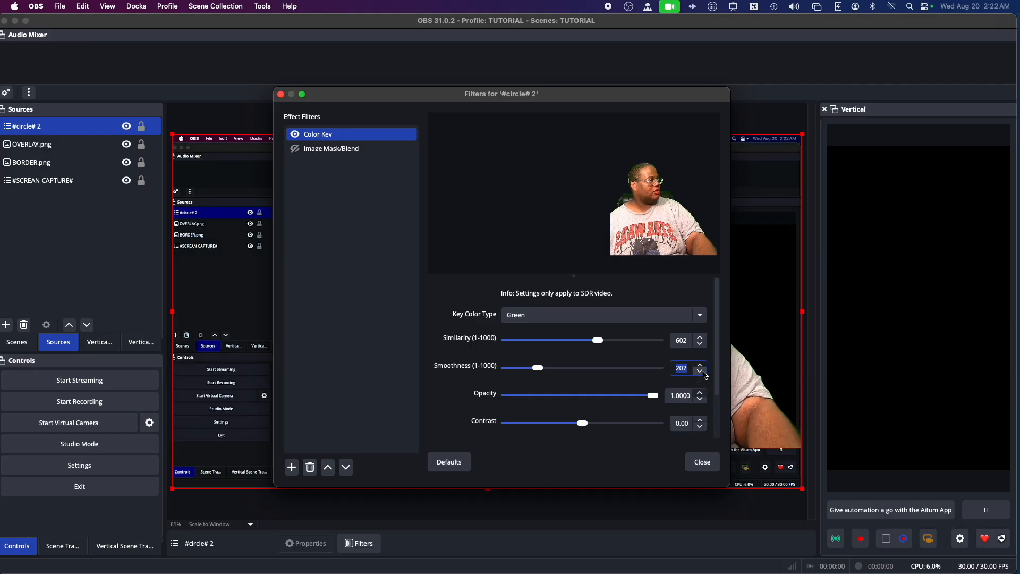
click(703, 372)
click(703, 372)
click(704, 371)
click(704, 372)
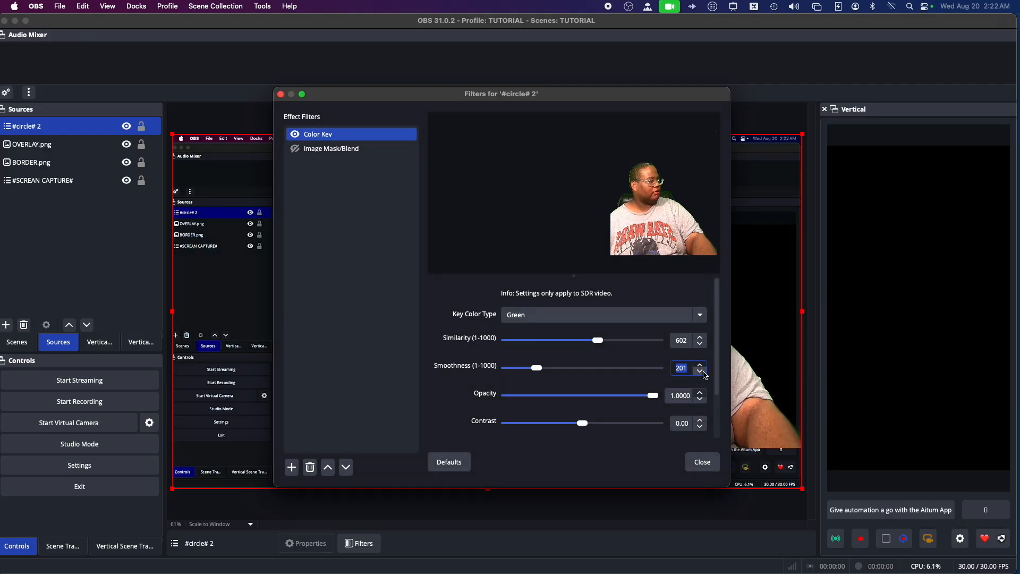
click(701, 462)
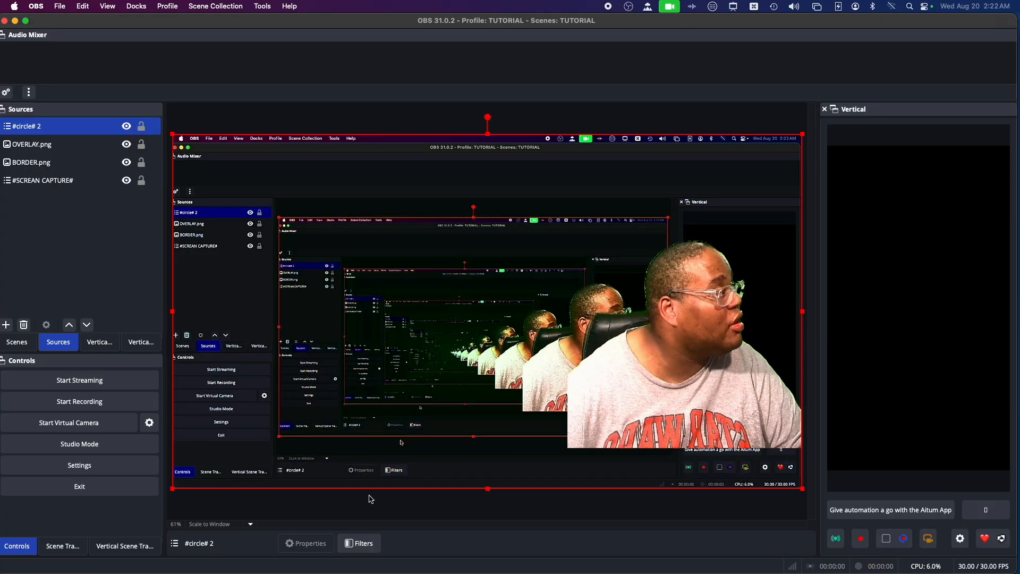
Step: Reduce the Color Key smoothness on the #circle# 2 source to 140 and close the filter settings
right_click(53, 129)
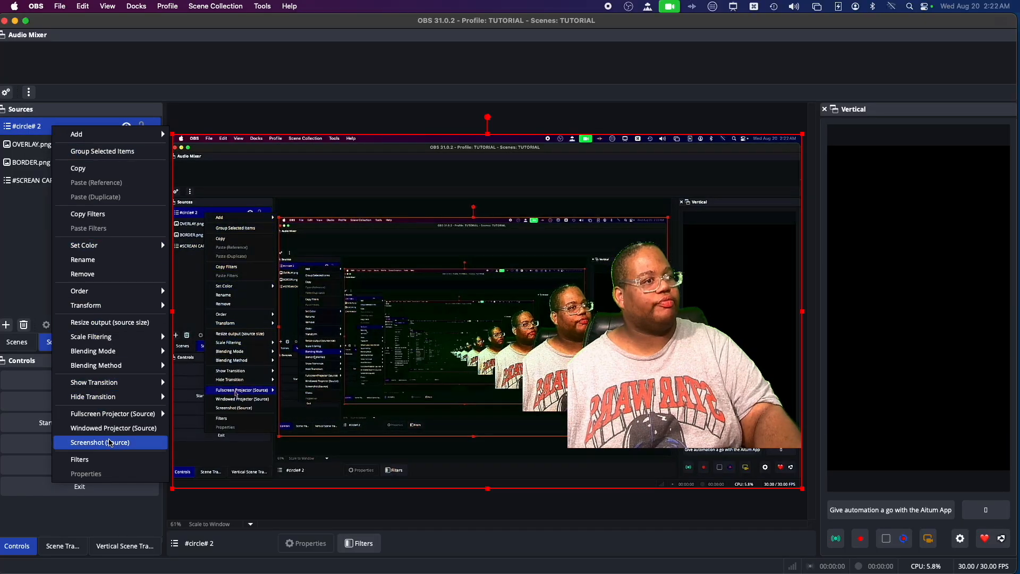
click(109, 459)
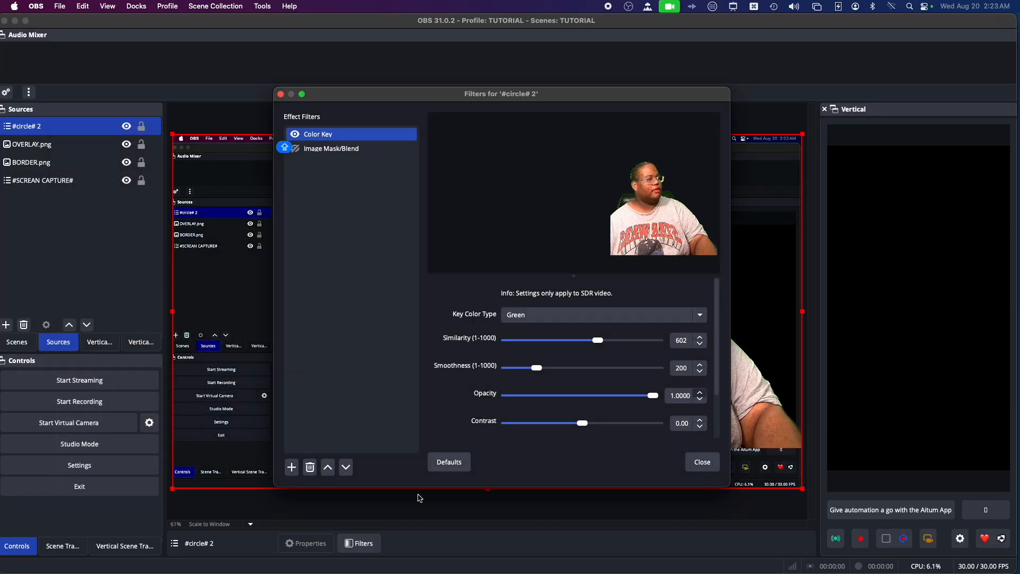
click(701, 374)
click(702, 375)
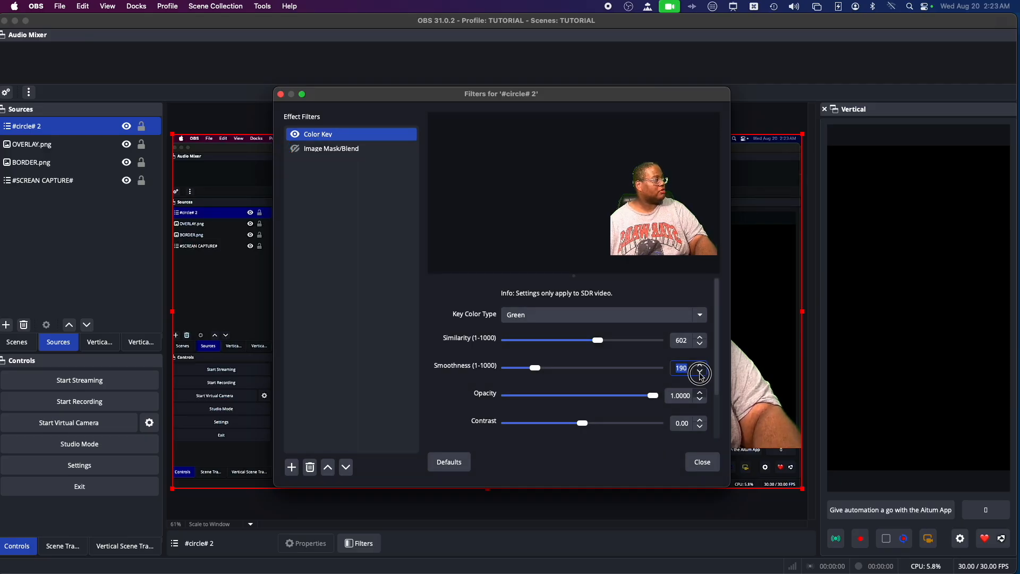
click(701, 376)
click(701, 376)
click(701, 376)
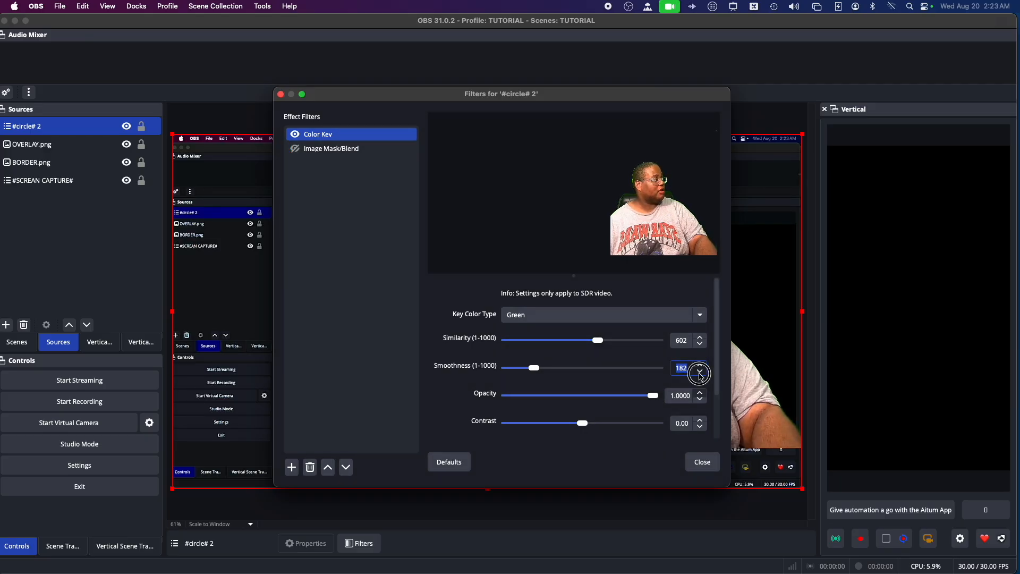
click(701, 376)
click(701, 375)
click(700, 376)
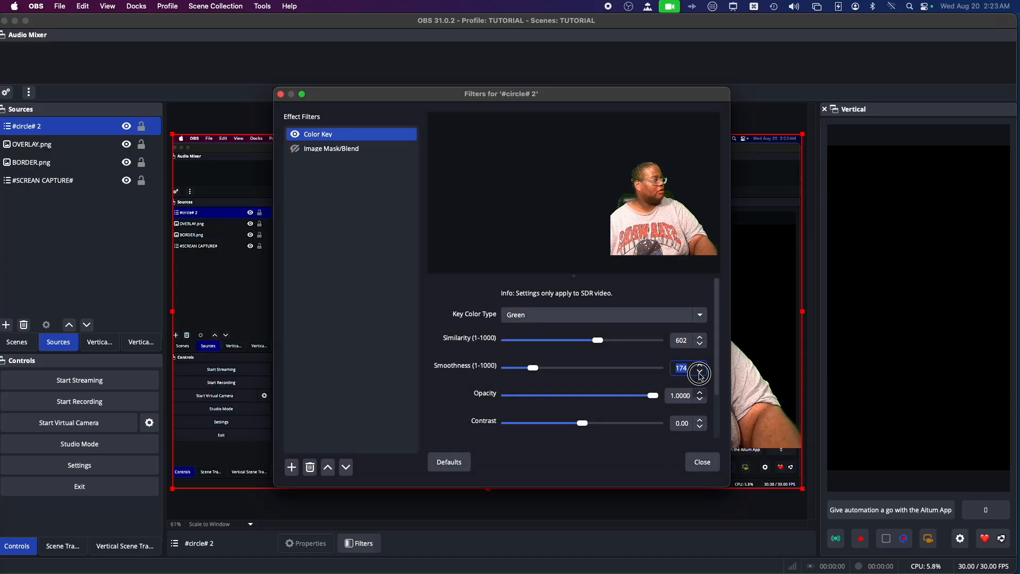
click(701, 375)
click(701, 375)
click(701, 376)
click(701, 376)
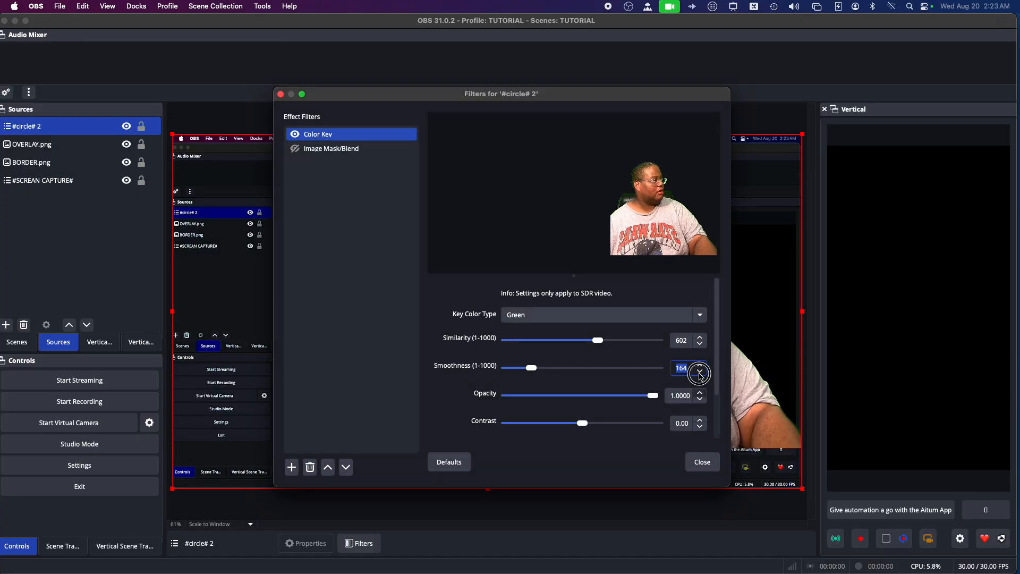
click(700, 376)
click(700, 376)
click(700, 375)
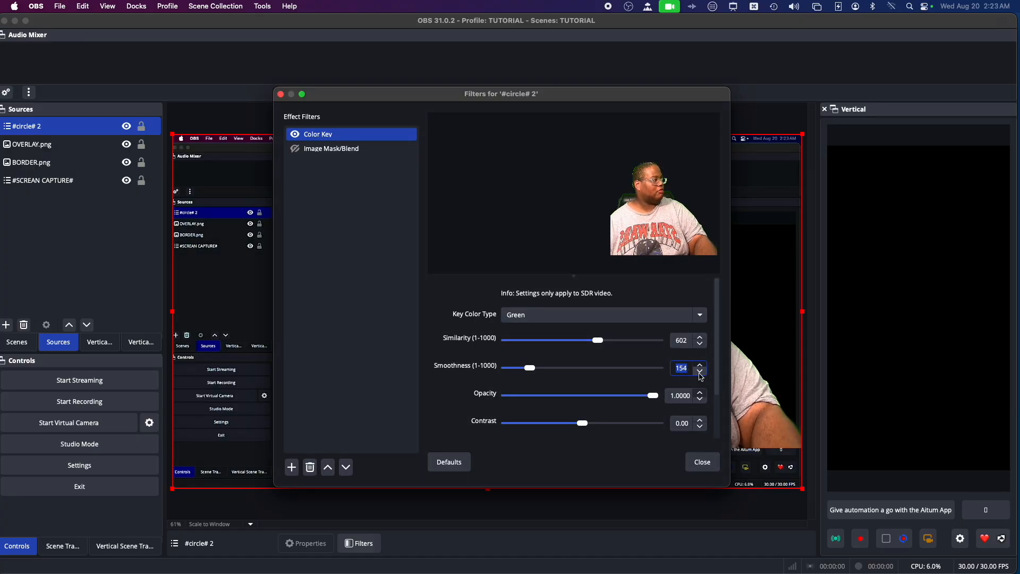
click(701, 376)
click(701, 376)
click(701, 376)
click(702, 375)
click(701, 375)
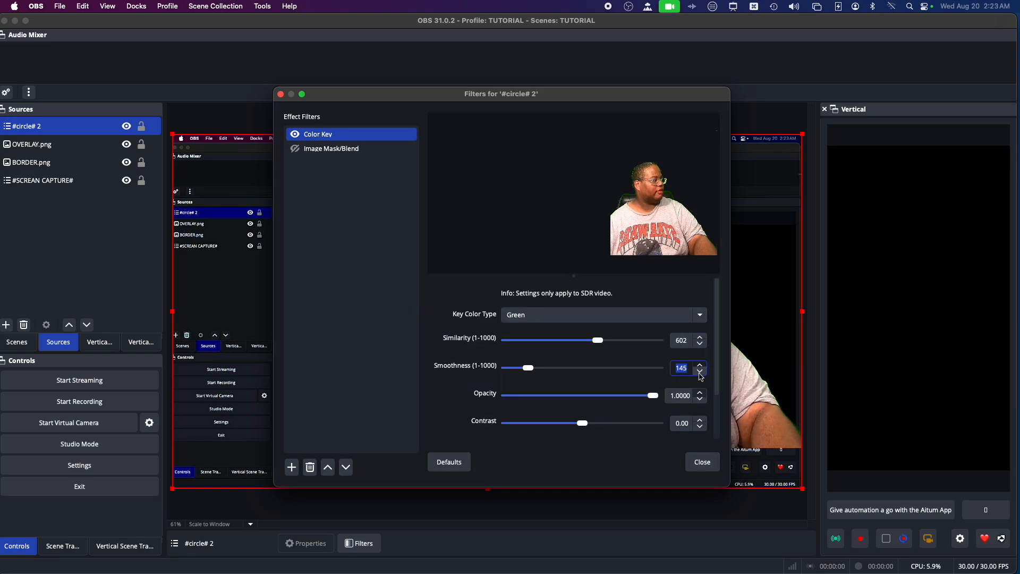
click(701, 375)
click(701, 376)
click(701, 376)
click(701, 376)
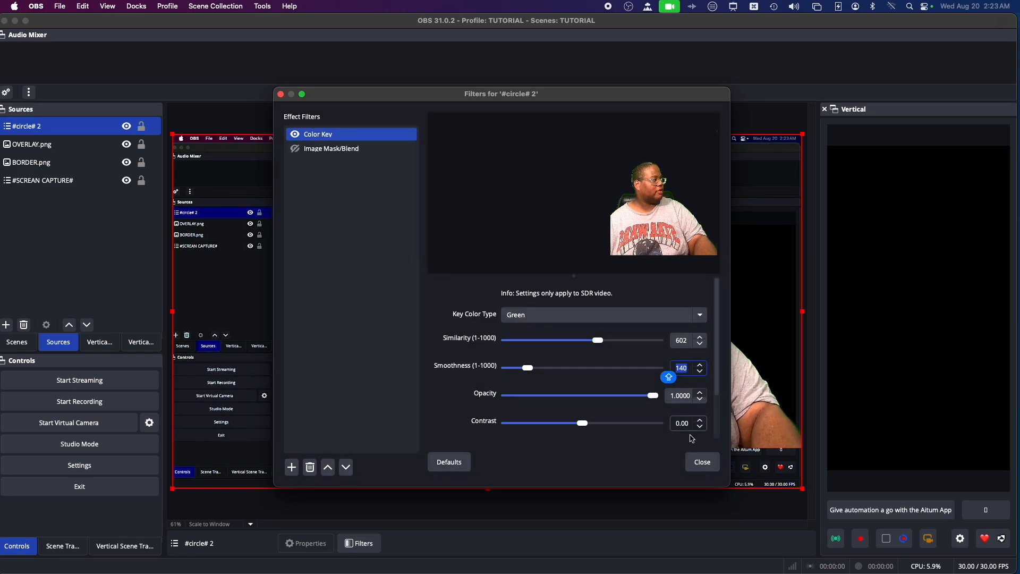
click(700, 464)
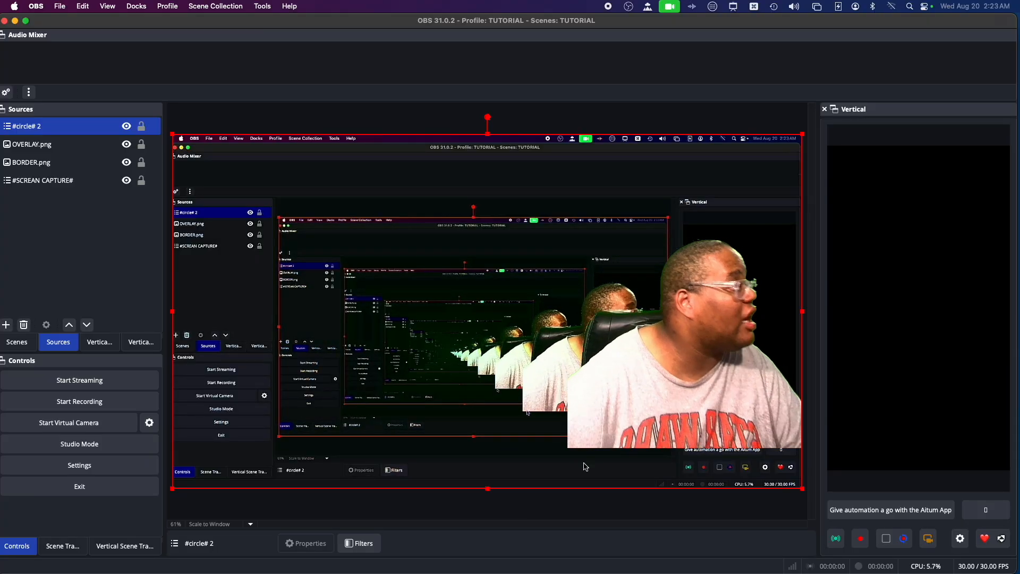
Step: Raise the Color Key similarity on the #circle# 2 source to 630 and close the filter settings
right_click(58, 126)
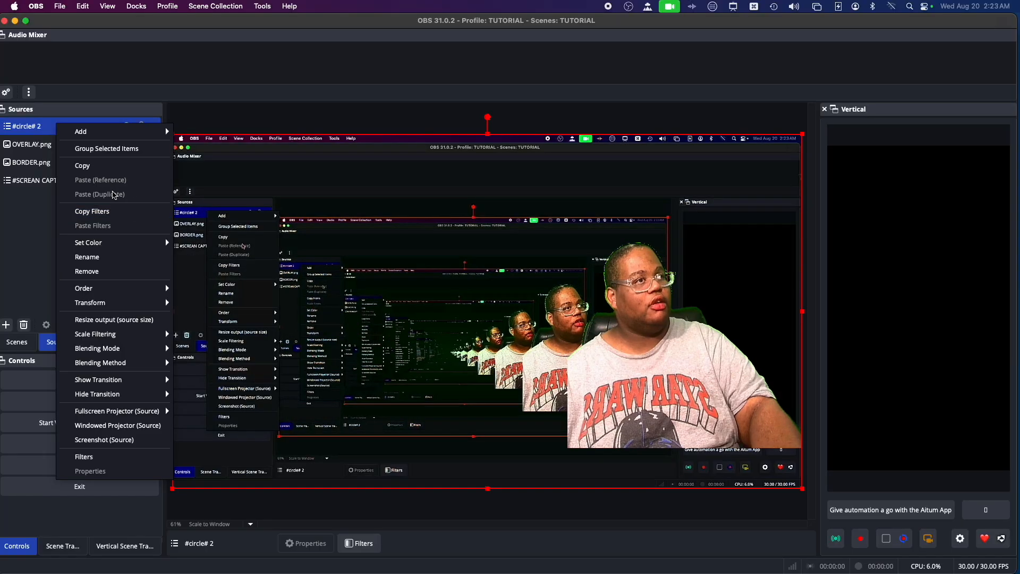
click(150, 455)
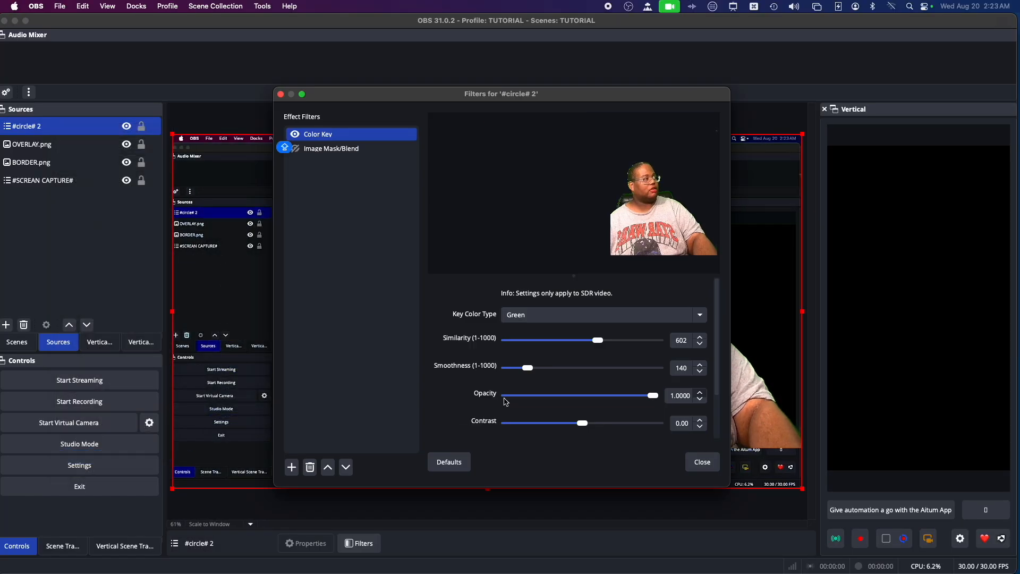
click(700, 338)
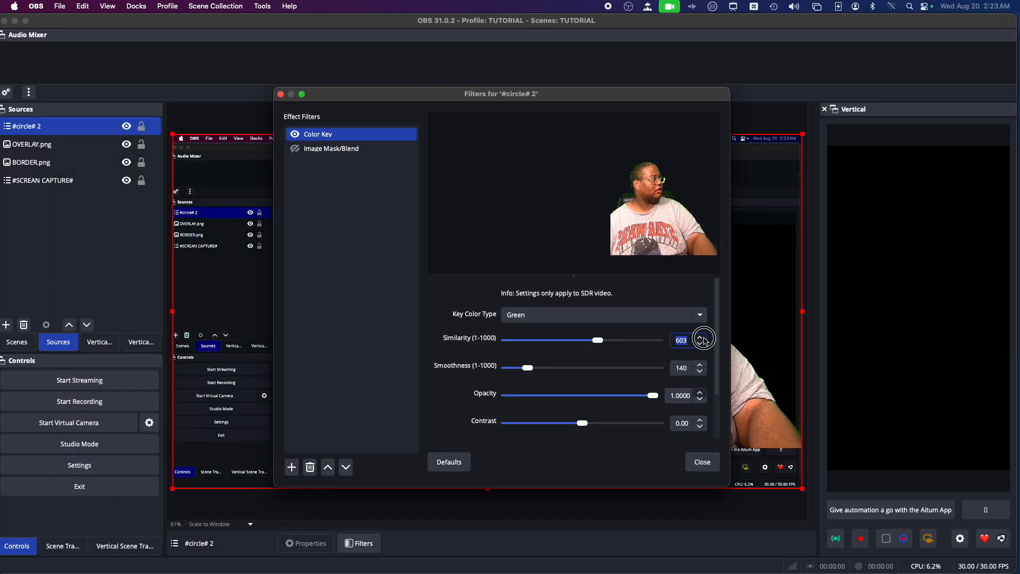
click(701, 337)
click(701, 337)
click(701, 337)
click(702, 338)
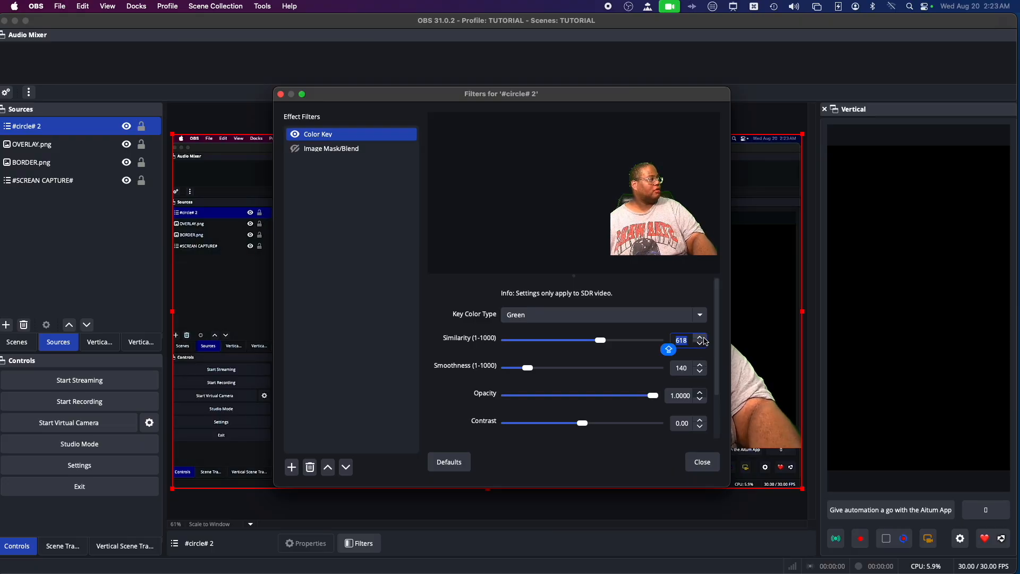
click(704, 340)
click(702, 339)
click(702, 339)
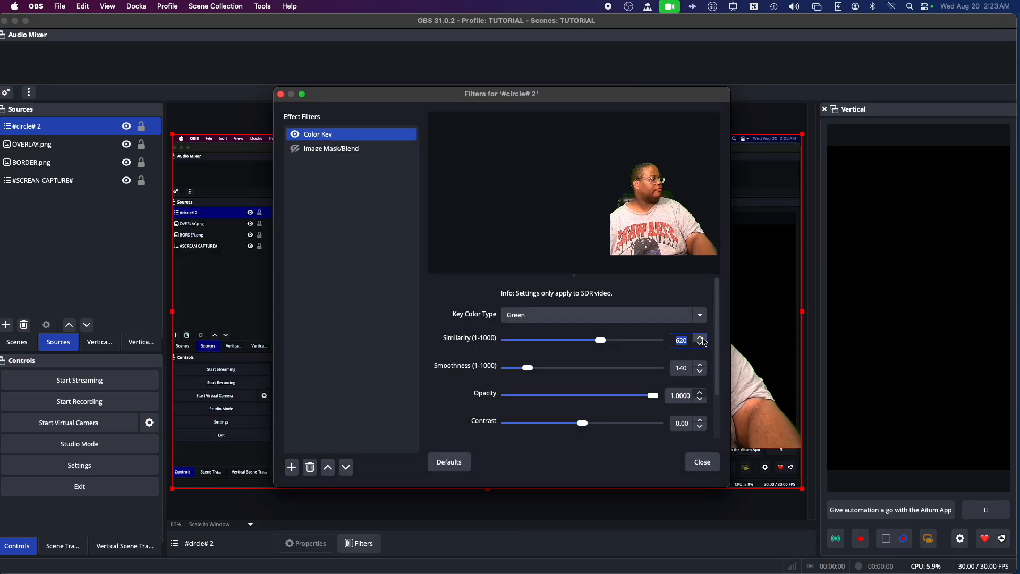
click(701, 339)
click(702, 339)
click(702, 339)
click(702, 339)
click(702, 339)
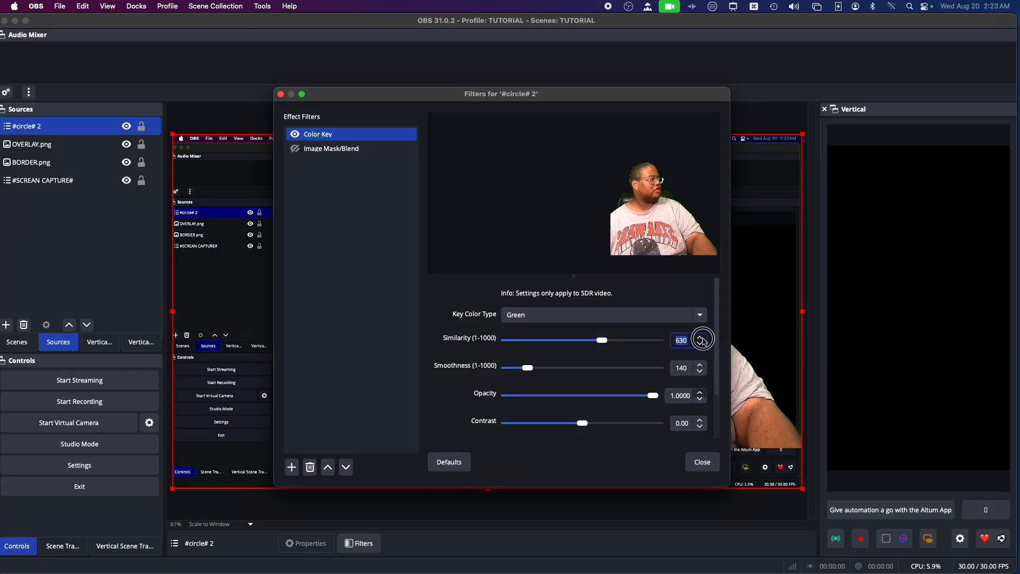
click(702, 462)
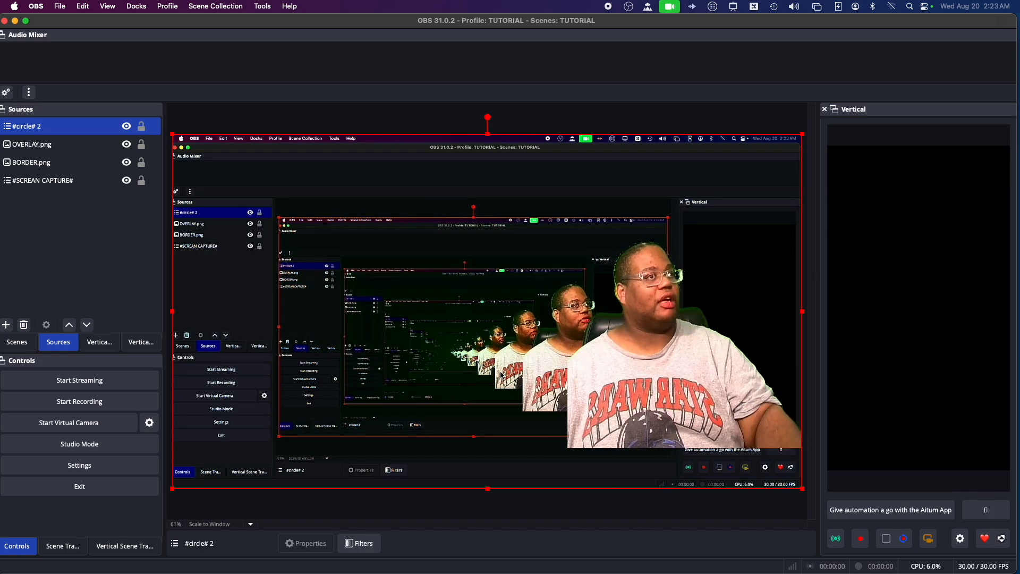
Step: Raise the Color Key similarity on the #circle# 2 source to 650 and close the filter settings
right_click(84, 131)
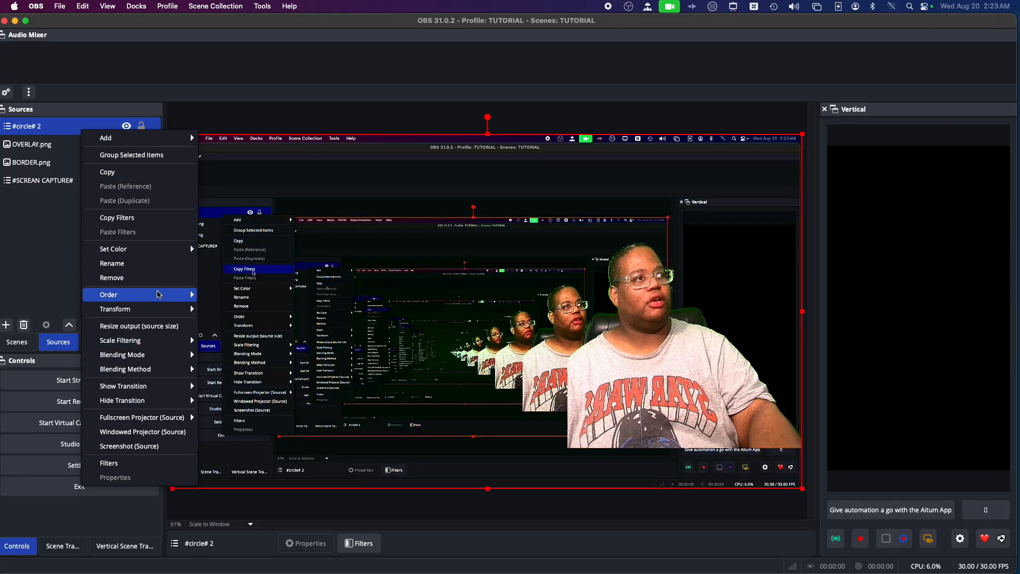
click(157, 464)
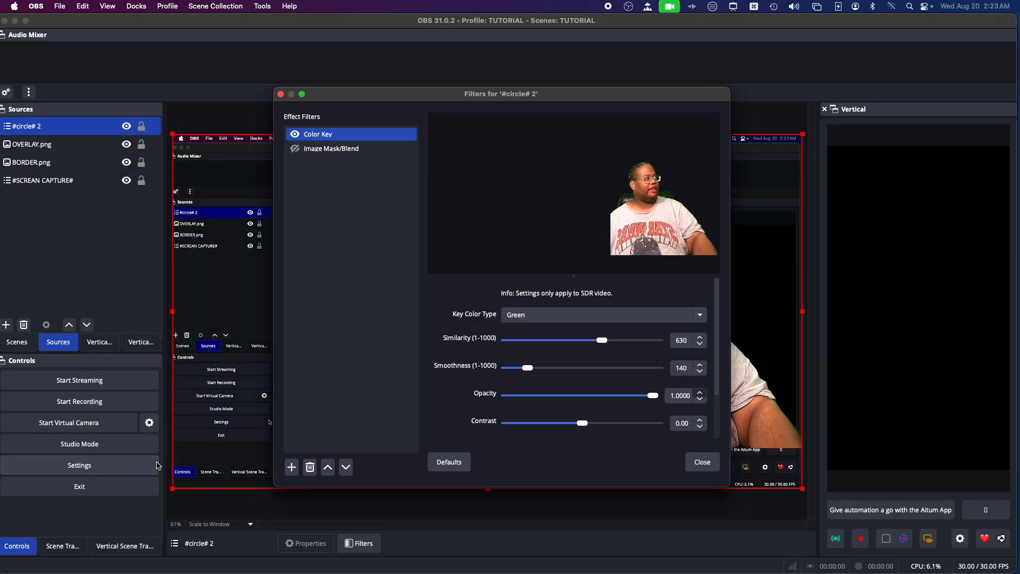
click(702, 338)
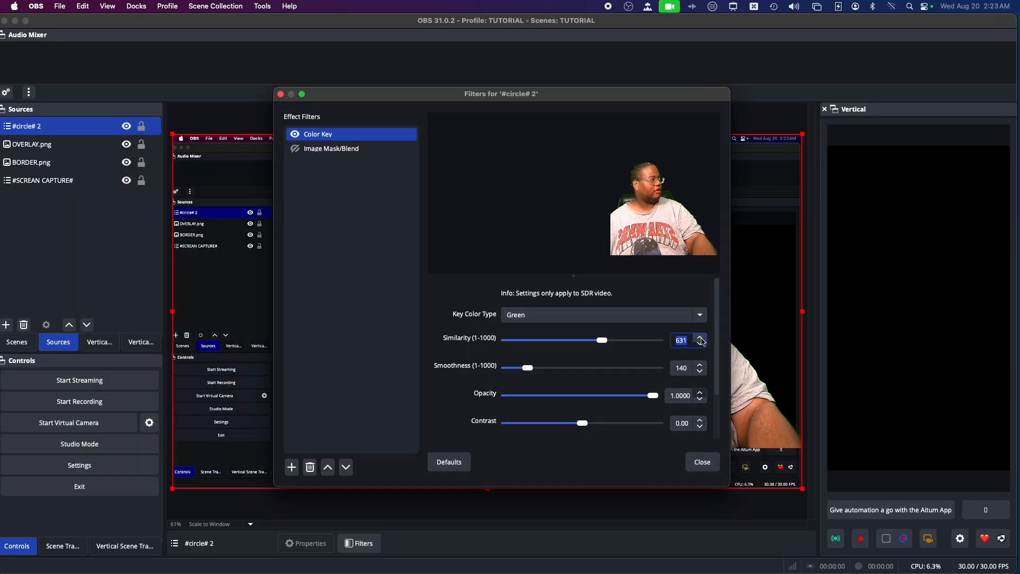
click(702, 339)
click(702, 338)
click(701, 338)
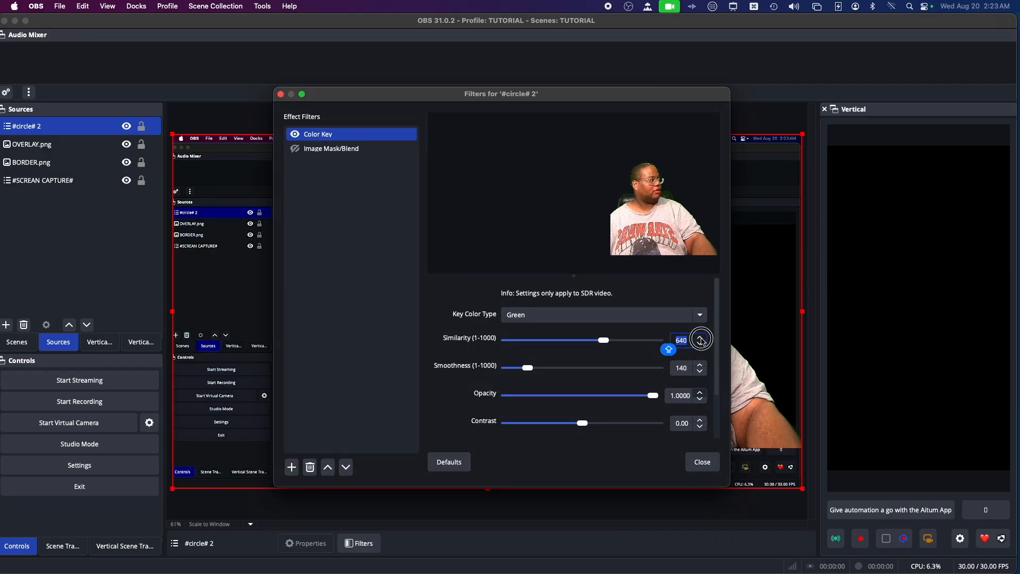
click(702, 337)
click(701, 338)
click(701, 338)
click(701, 338)
click(701, 338)
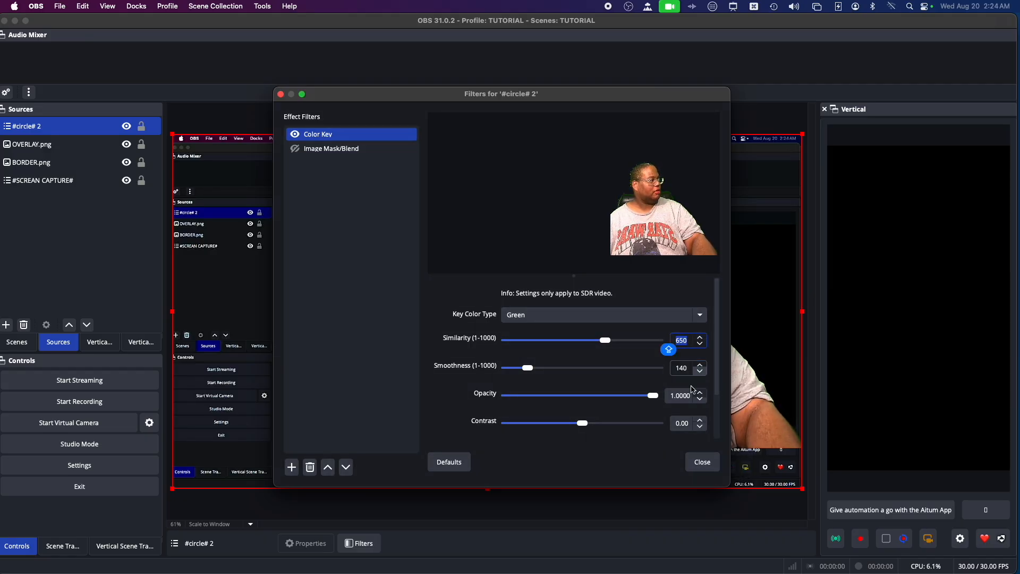
click(697, 463)
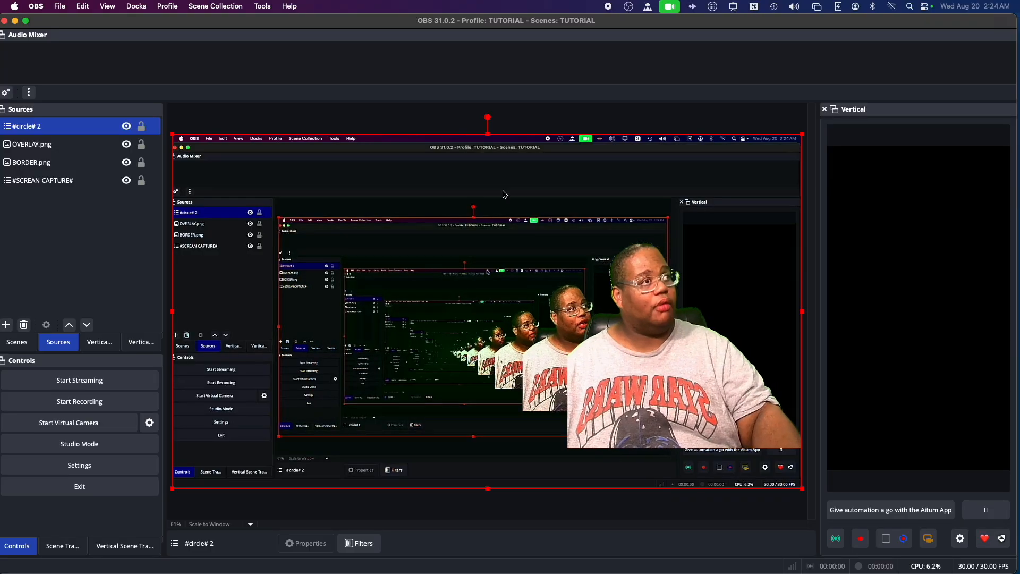
Step: Raise the Color Key smoothness on the #circle# 2 source to 156 and close the filter settings
click(92, 131)
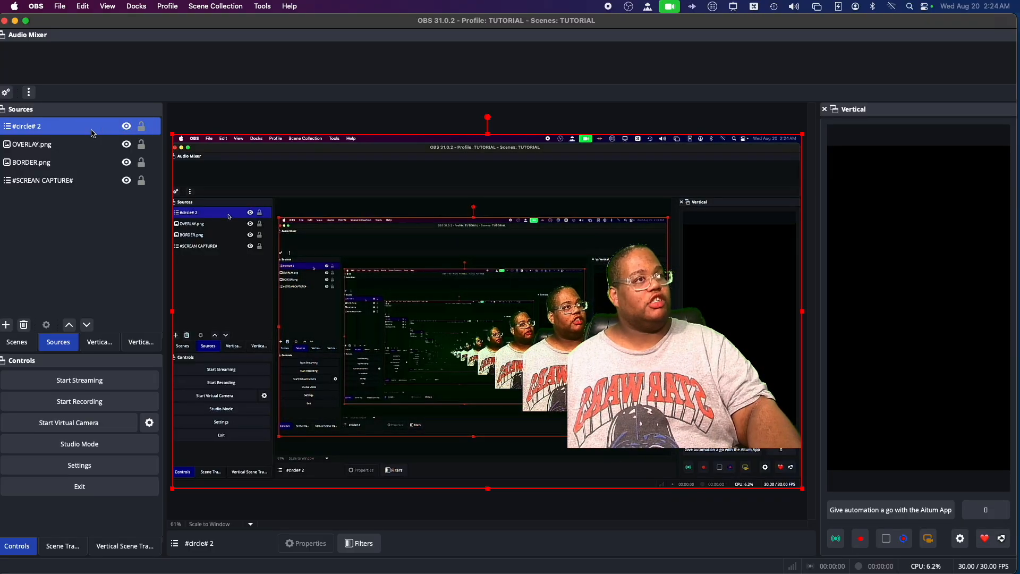
right_click(91, 132)
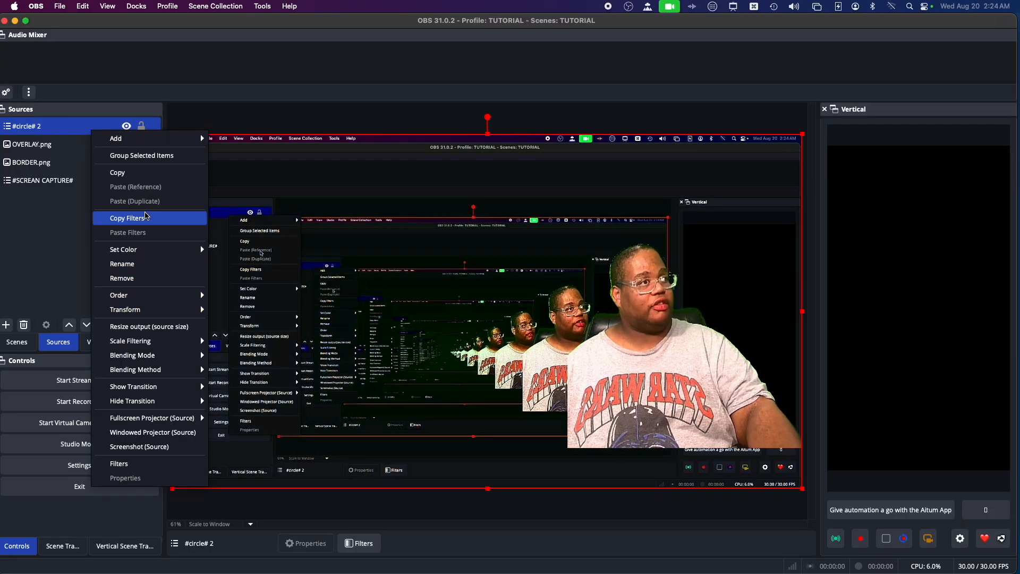
click(127, 469)
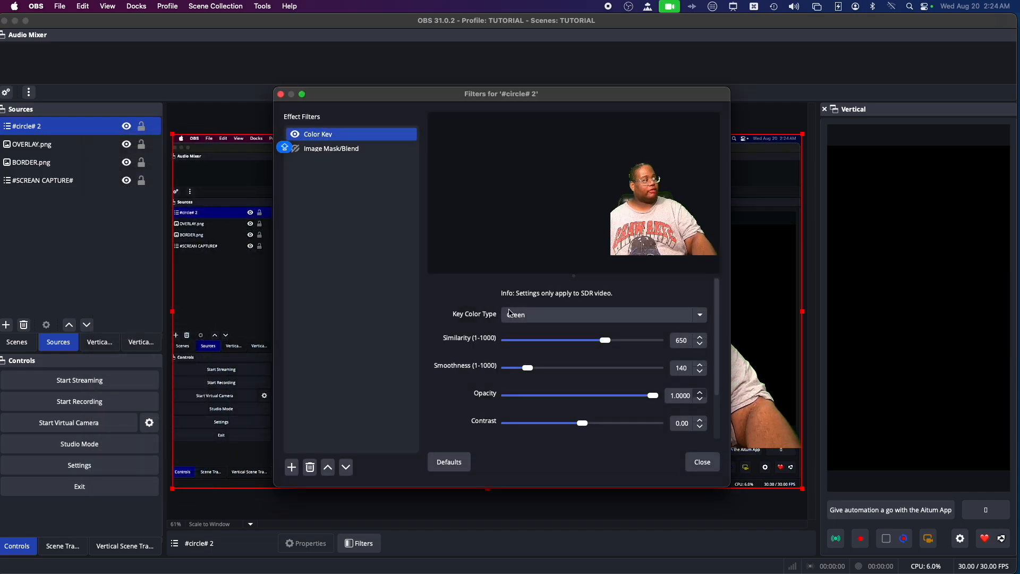
click(706, 366)
click(706, 365)
click(706, 365)
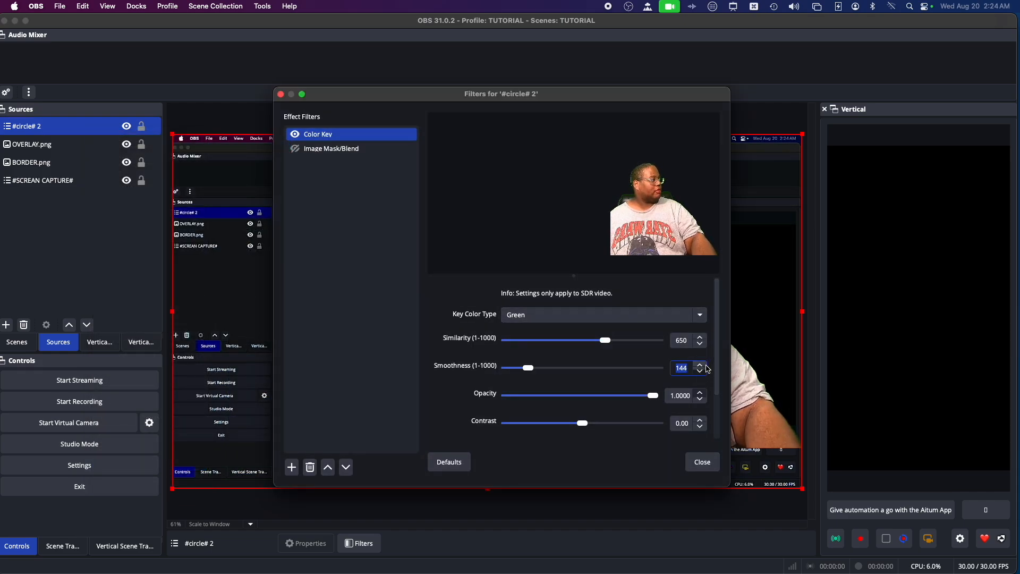
click(706, 366)
click(706, 366)
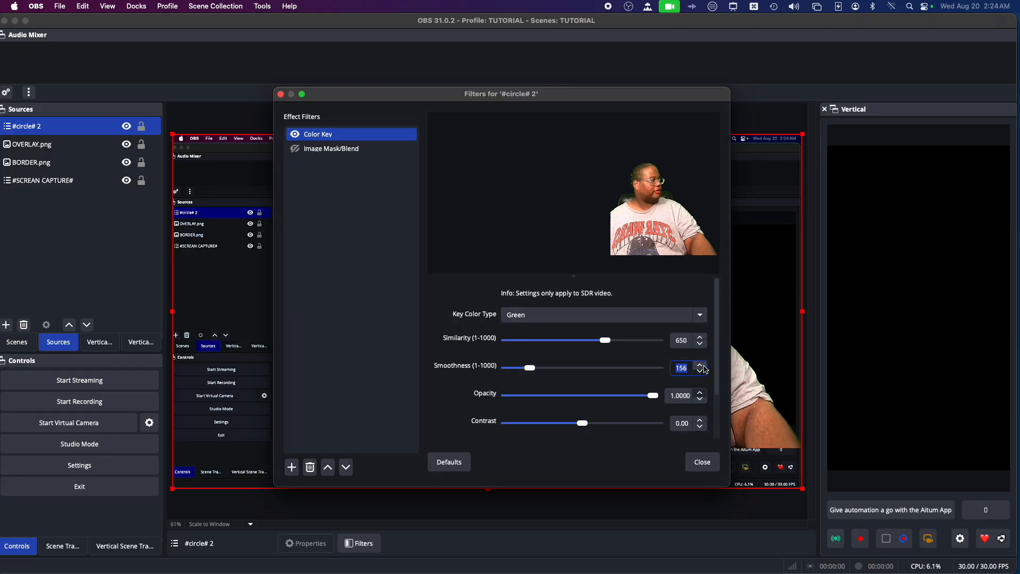
click(703, 464)
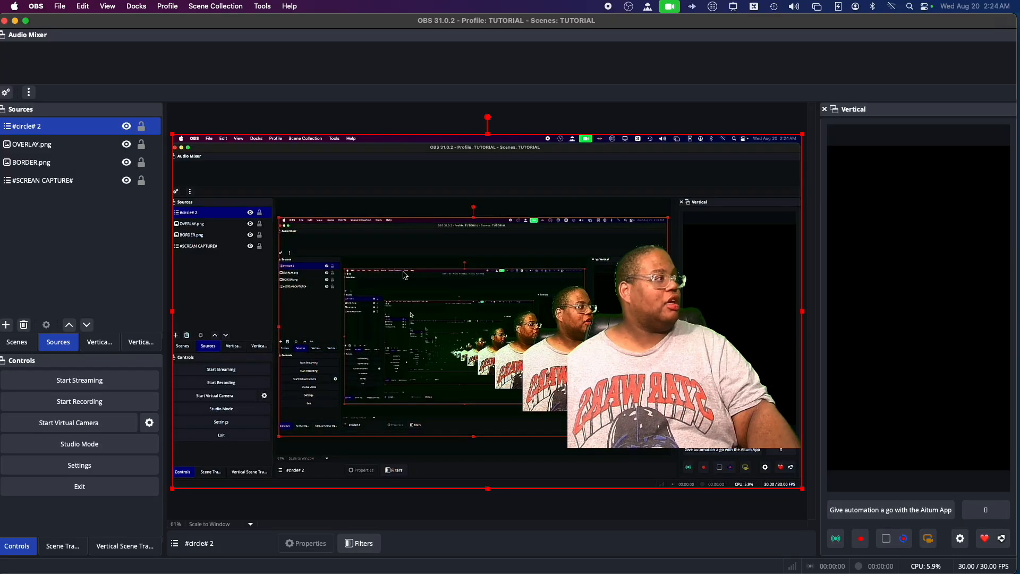
Step: Lower the Color Key gamma on the #circle# 2 source to -0.11 and close the filter settings
right_click(58, 128)
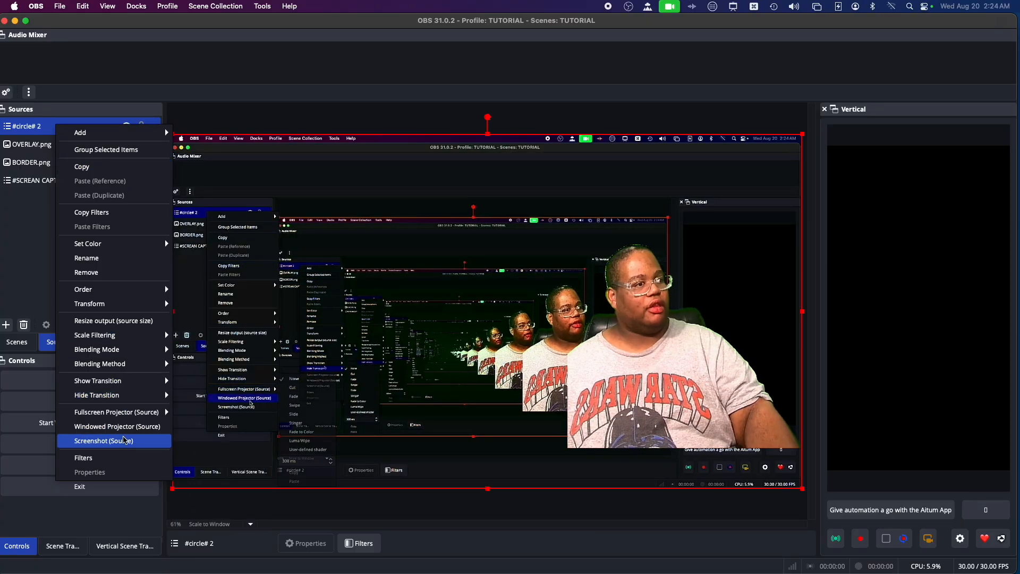
click(110, 457)
scroll(564, 357, down, 3)
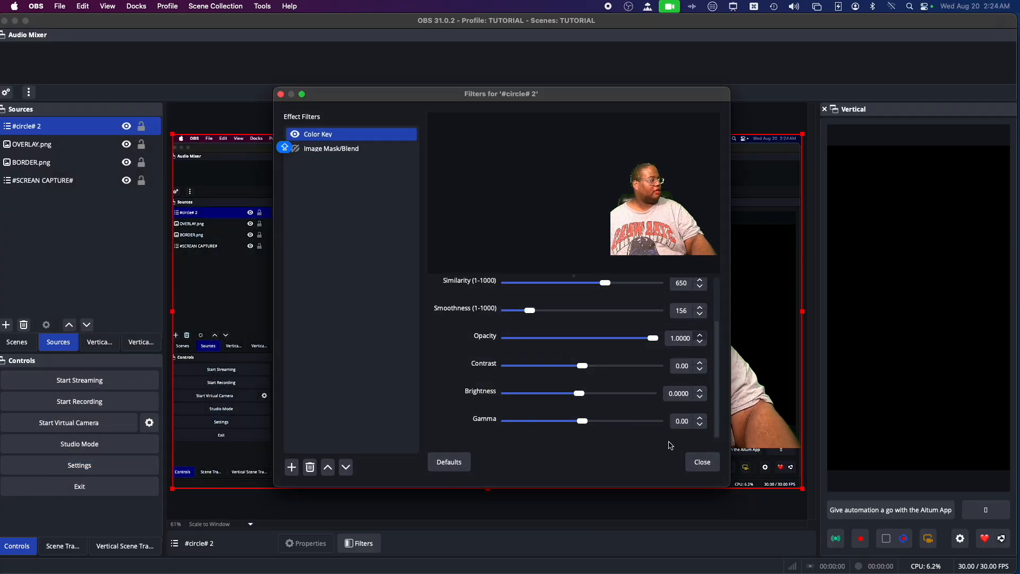
click(704, 428)
click(702, 428)
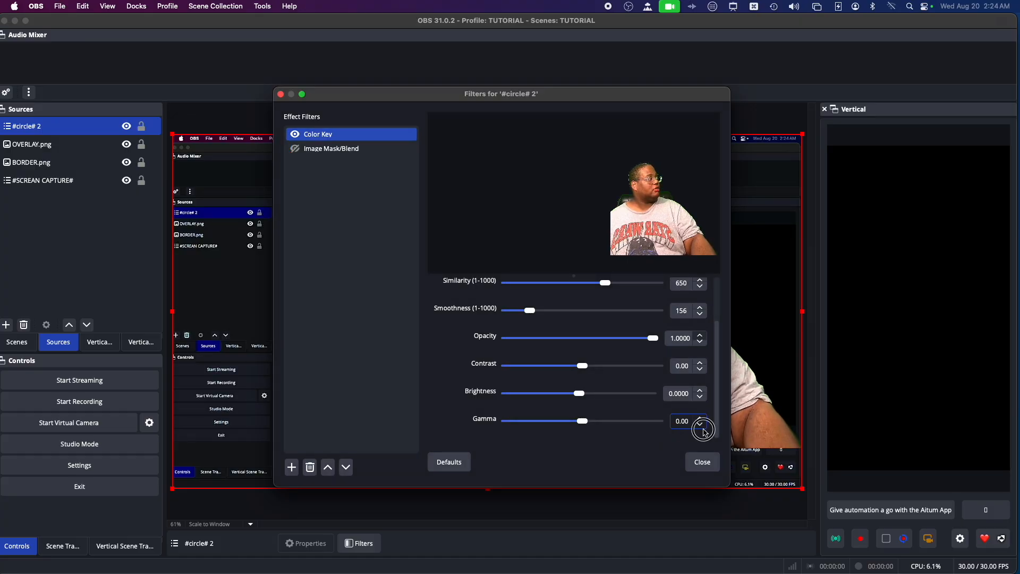
click(702, 428)
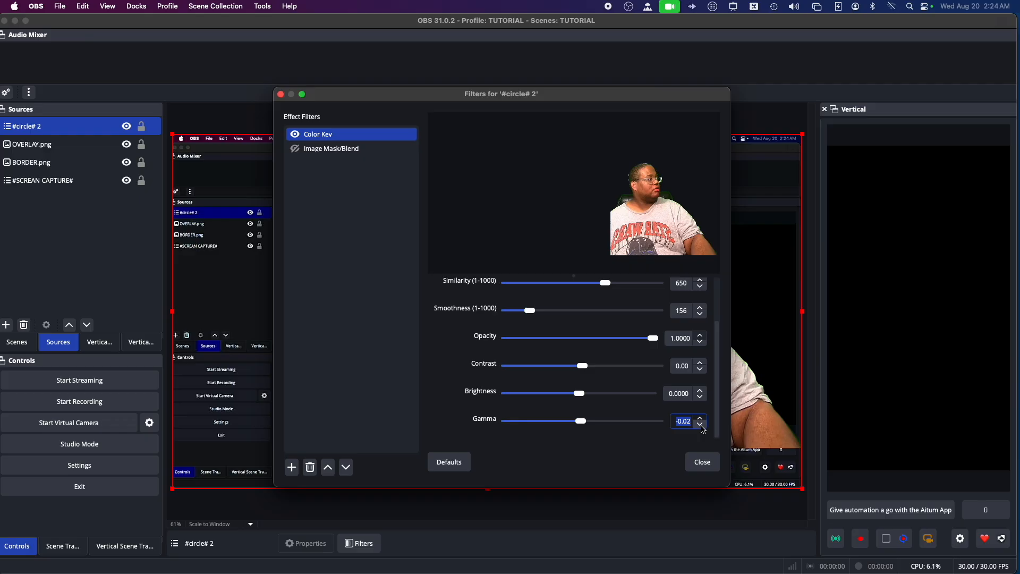
click(703, 428)
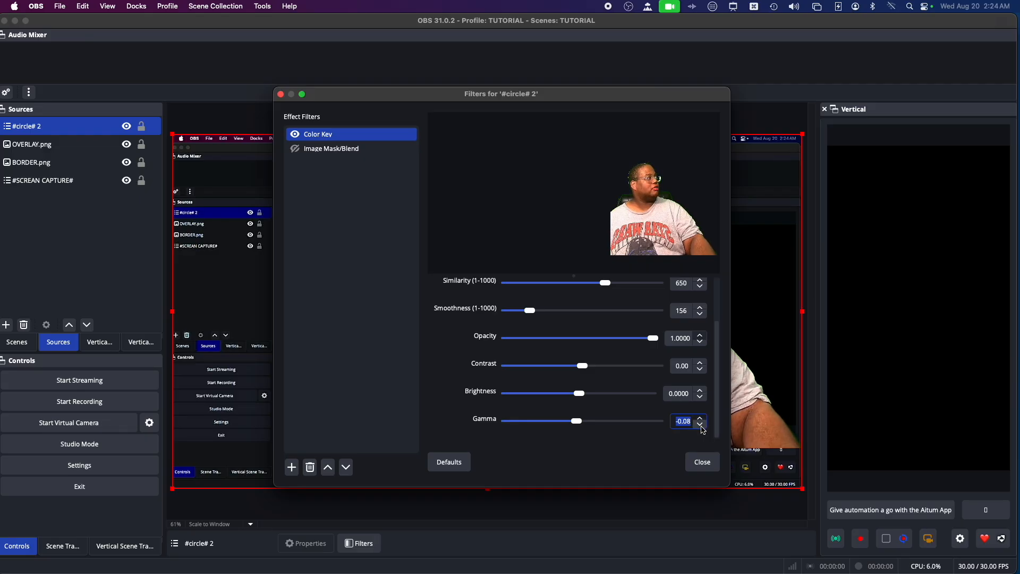
click(699, 467)
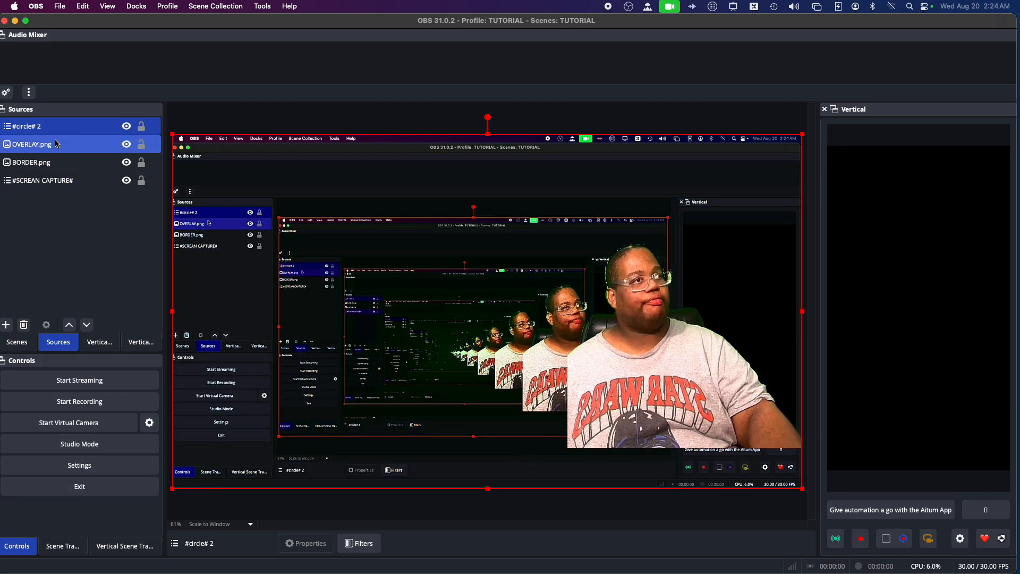
Step: Reopen the #circle# 2 filters and set the Color Key contrast to -0.11 and opacity to 1.0000
right_click(34, 125)
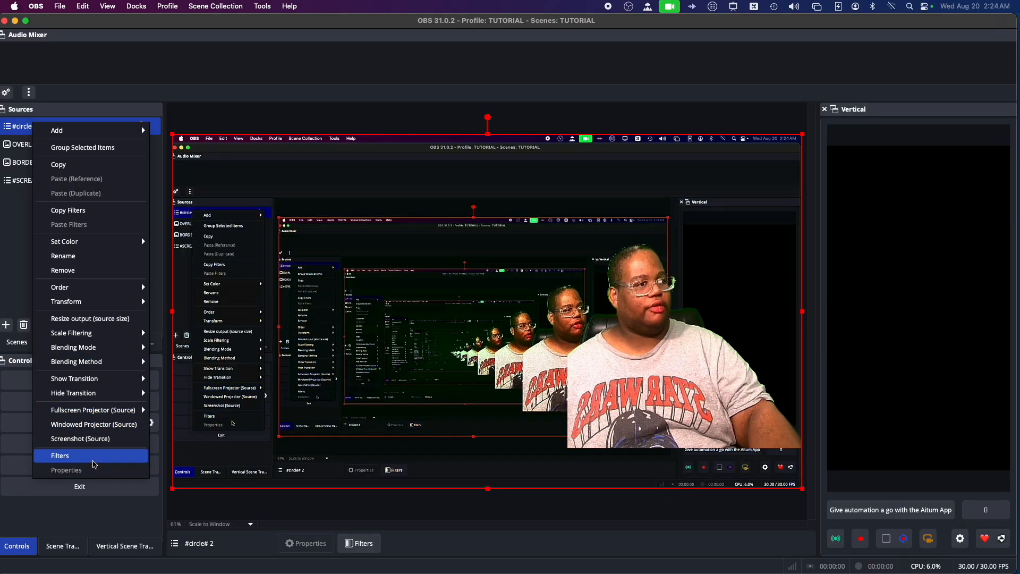
click(85, 456)
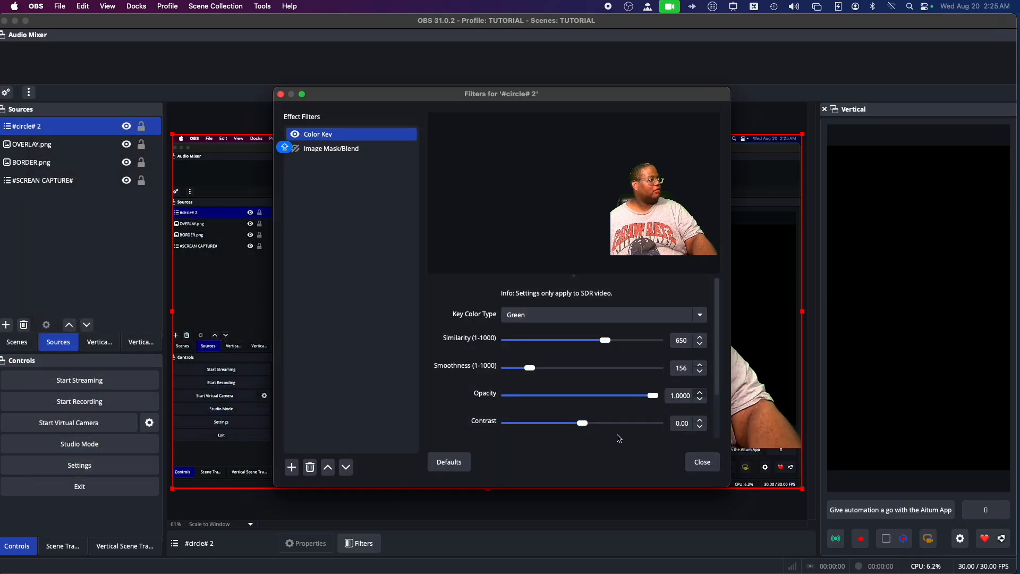
click(700, 426)
click(699, 426)
click(700, 426)
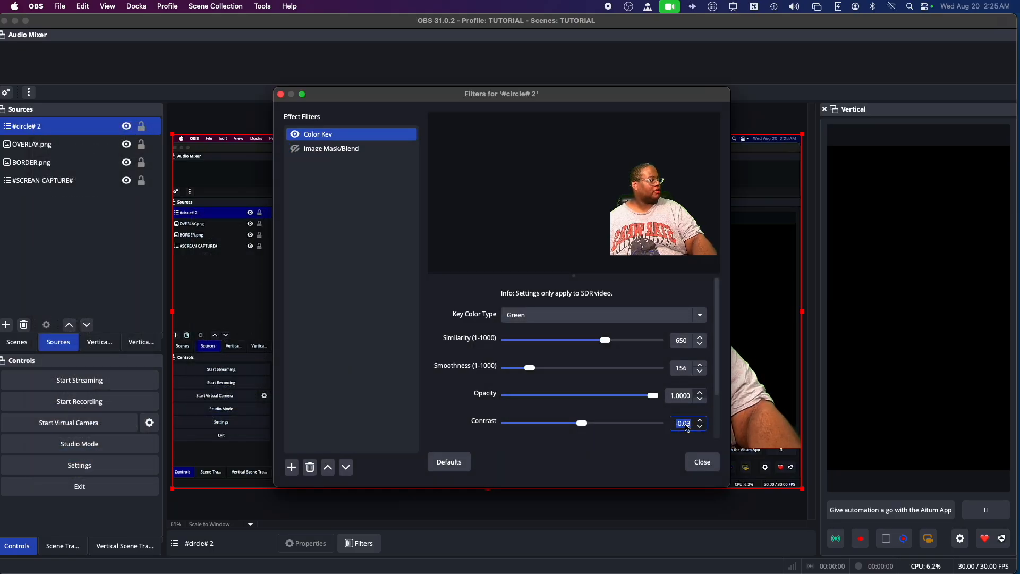
scroll(687, 428, down, 11)
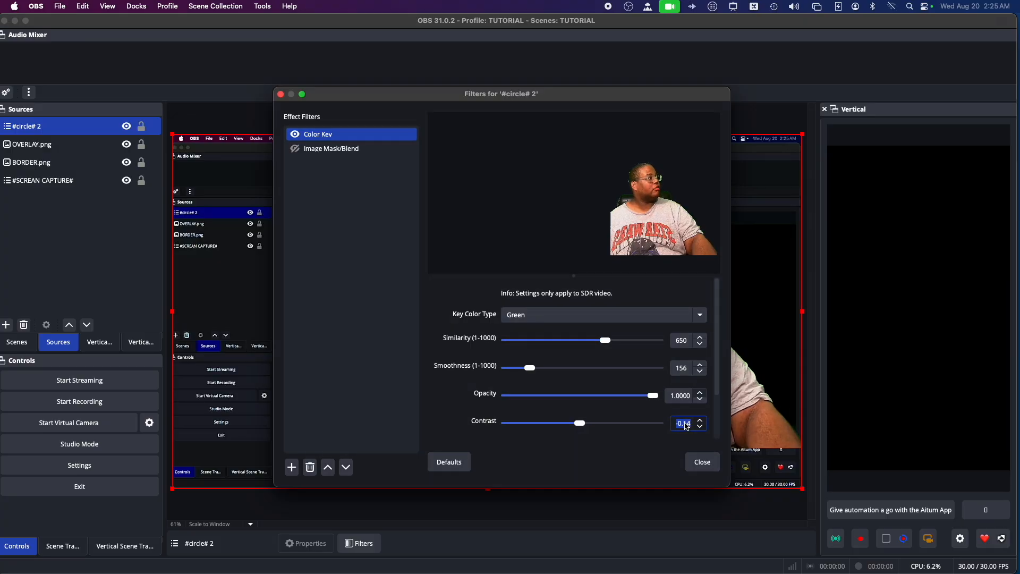
scroll(687, 427, down, 6)
scroll(690, 425, up, 18)
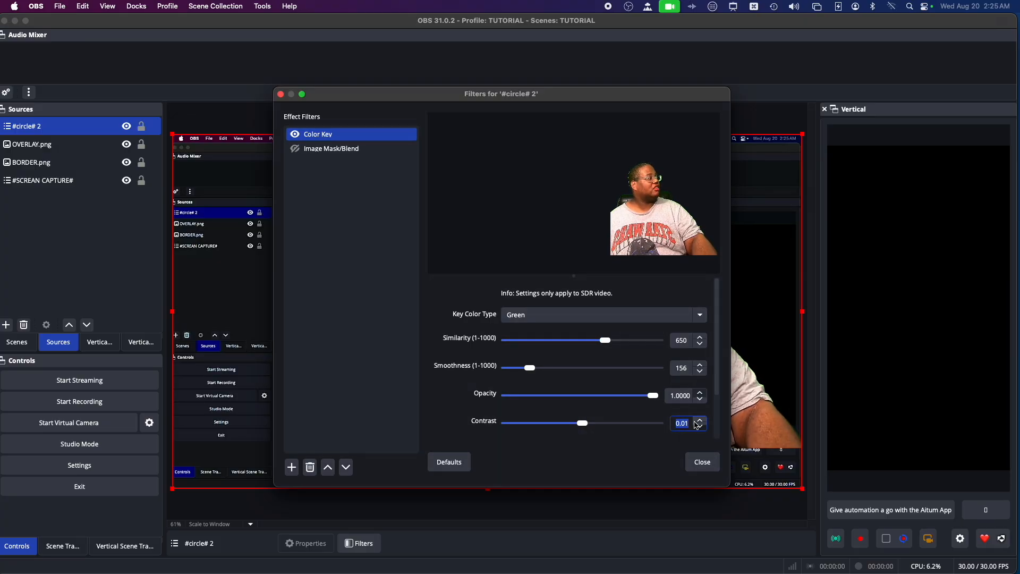
mouse_move(587, 423)
mouse_down()
mouse_move(620, 422)
mouse_move(565, 423)
mouse_move(582, 429)
mouse_up()
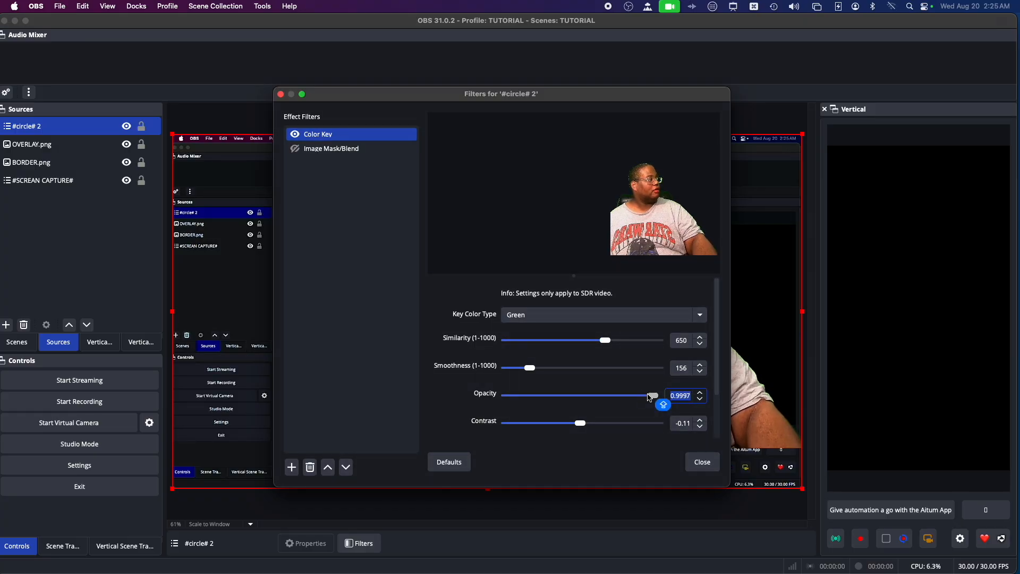
drag(653, 396, 659, 395)
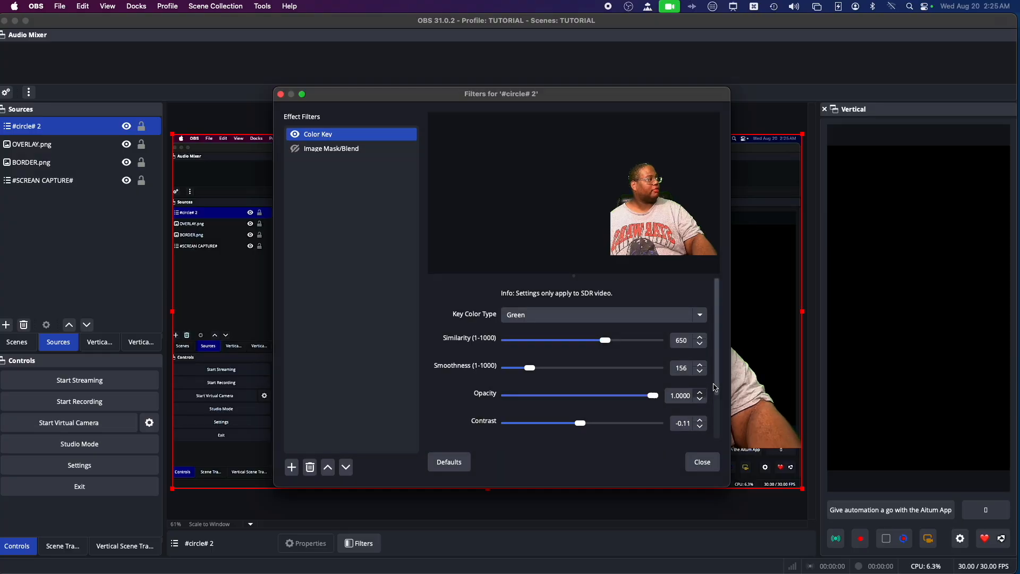
Step: Lower the Color Key brightness to -0.0183 and close the filter settings
scroll(695, 412, down, 3)
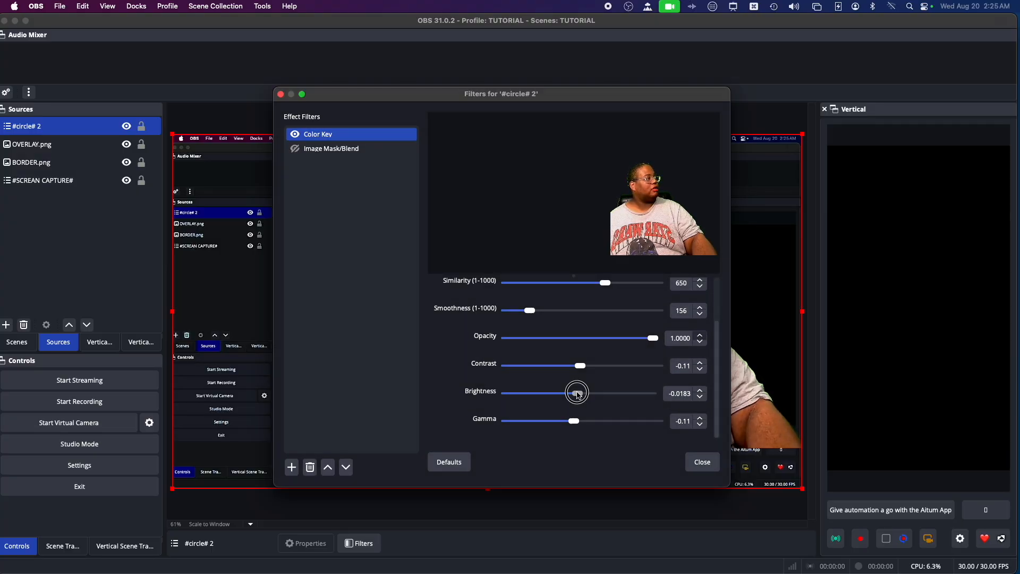
mouse_move(579, 396)
mouse_down()
mouse_move(568, 394)
mouse_move(590, 396)
mouse_move(580, 401)
mouse_up()
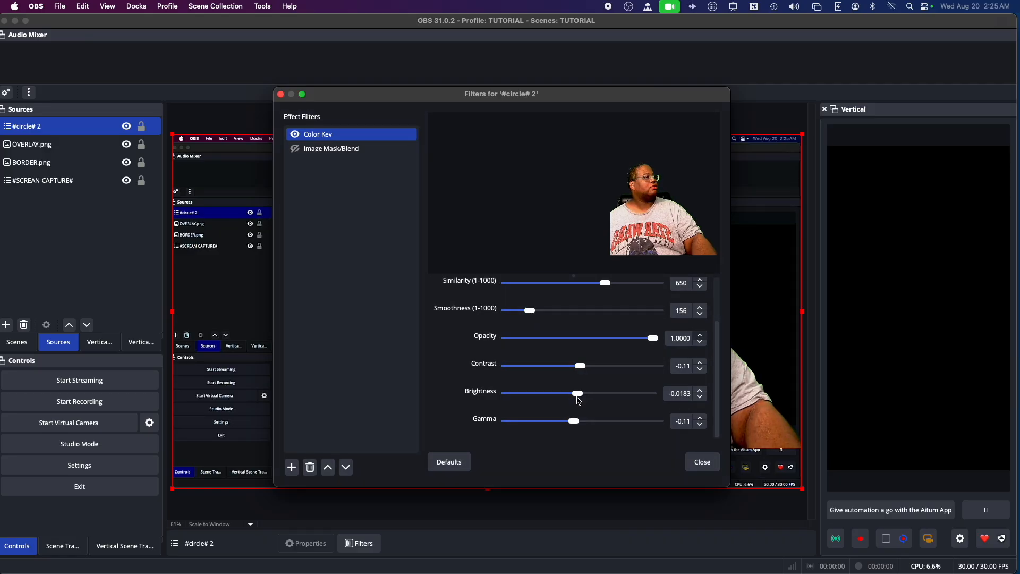
click(703, 469)
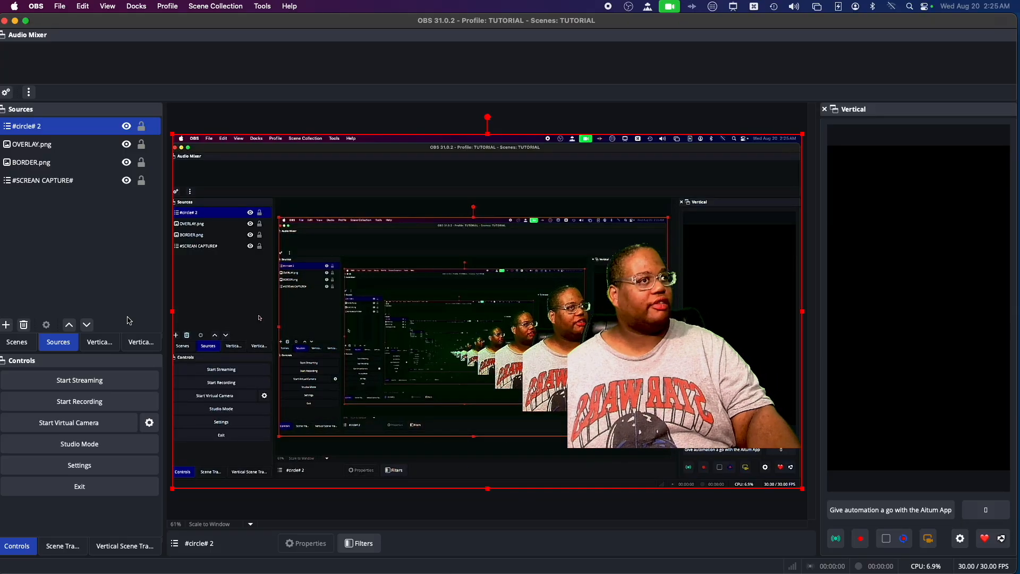
Step: Reopen the #circle# 2 filters and set the Color Key gamma to -0.08
right_click(36, 133)
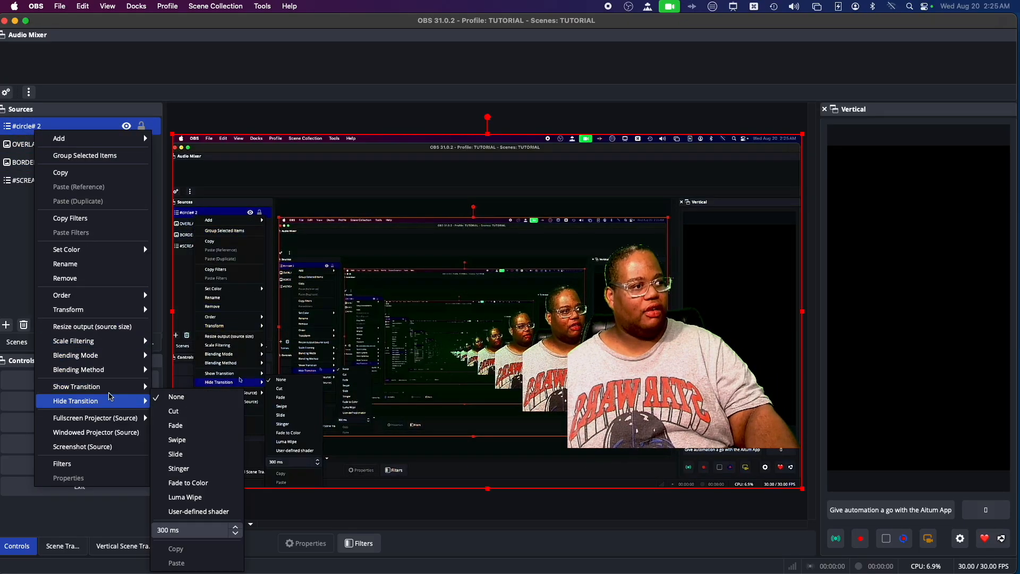
click(103, 462)
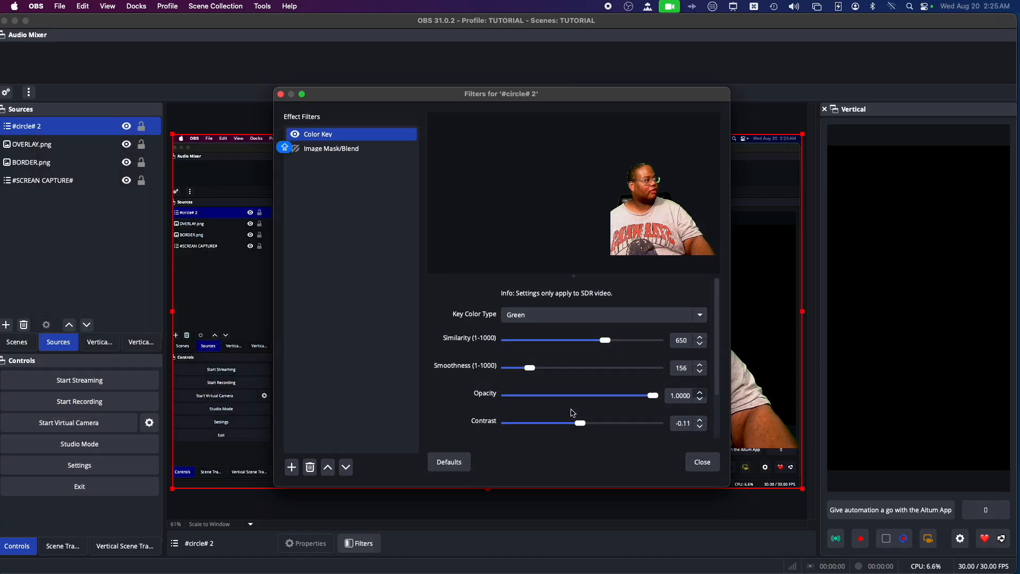
scroll(631, 404, down, 3)
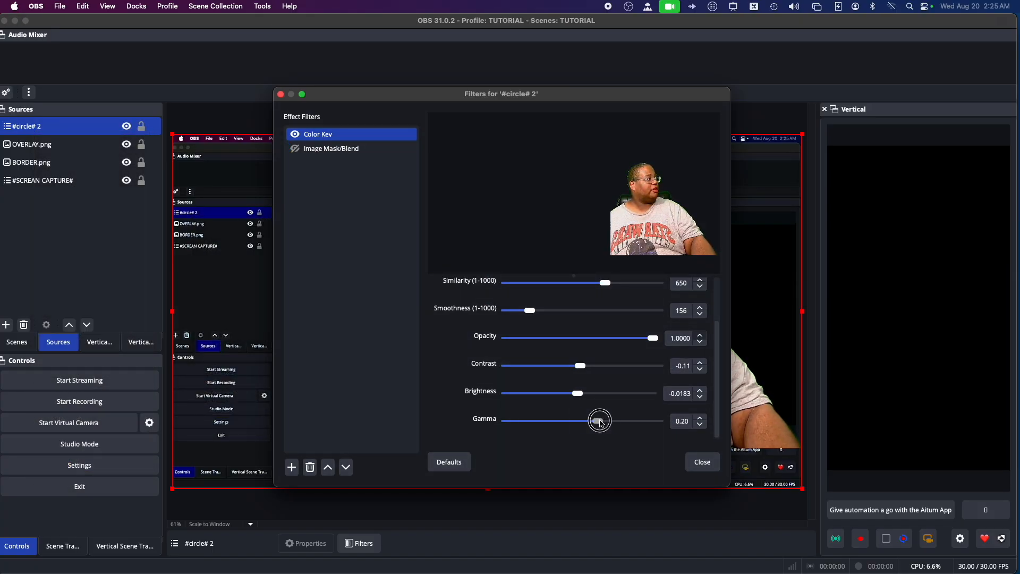
drag(601, 421, 564, 422)
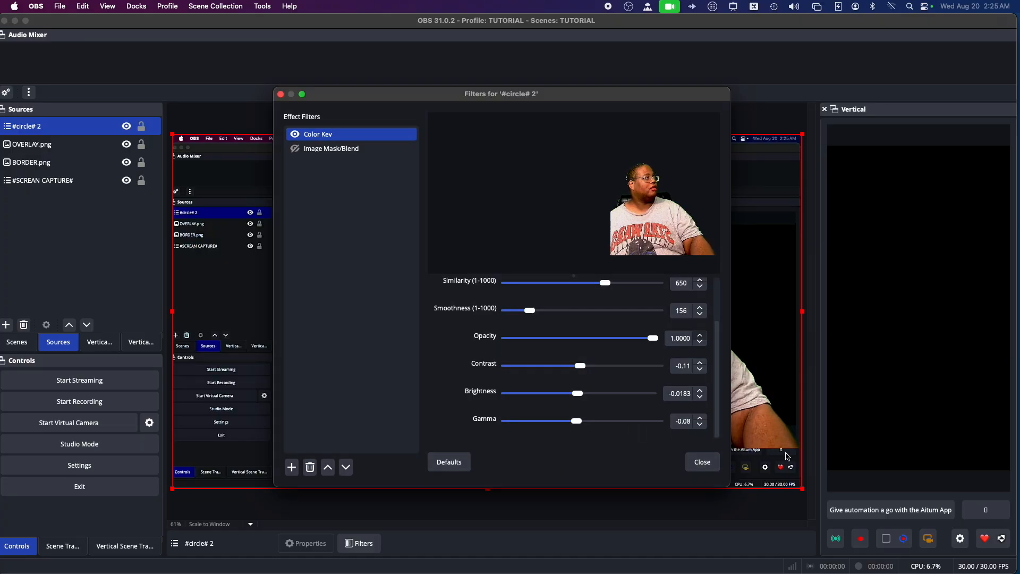
Step: Raise the Color Key smoothness to about 427 and close the filter settings
scroll(636, 390, up, 3)
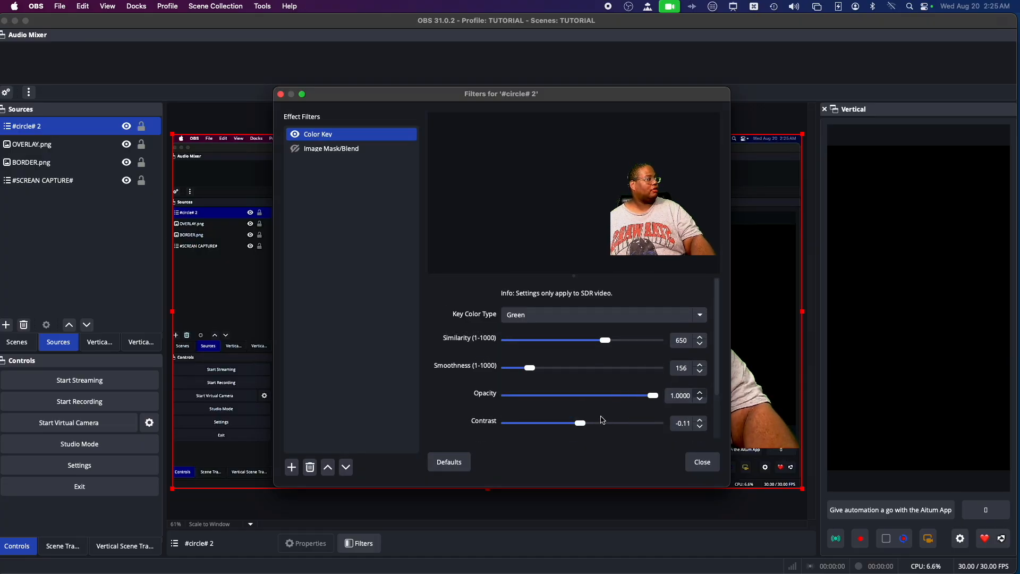
drag(529, 372, 572, 369)
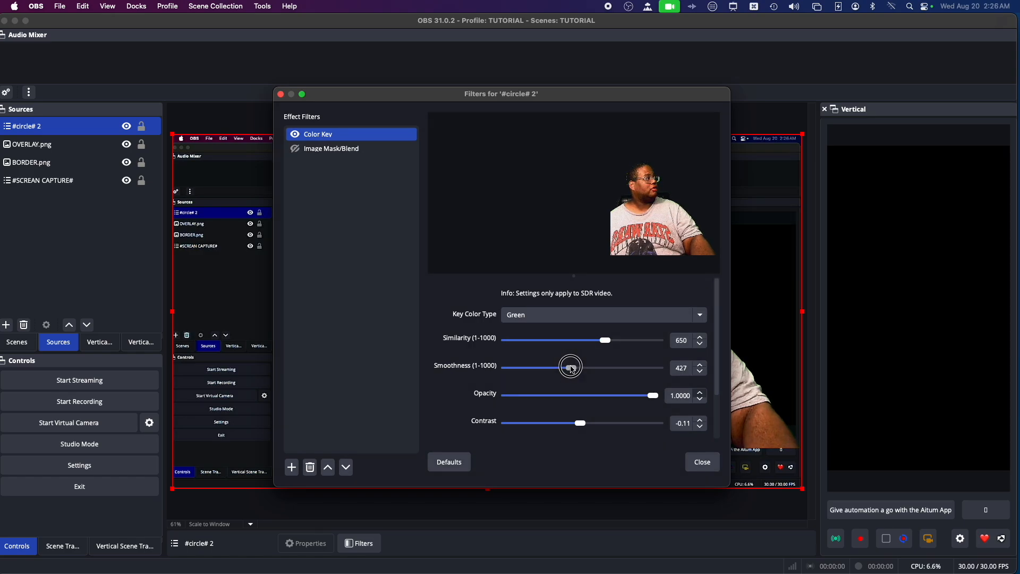
click(698, 463)
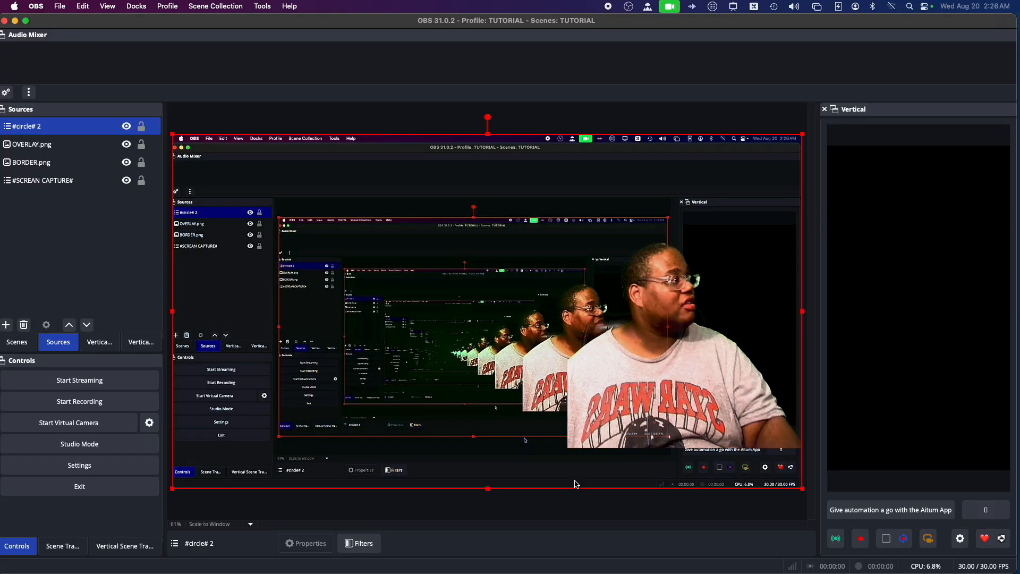
Step: Reopen the #circle# 2 filters, lower the Color Key smoothness to 326 and close the filter settings
right_click(37, 132)
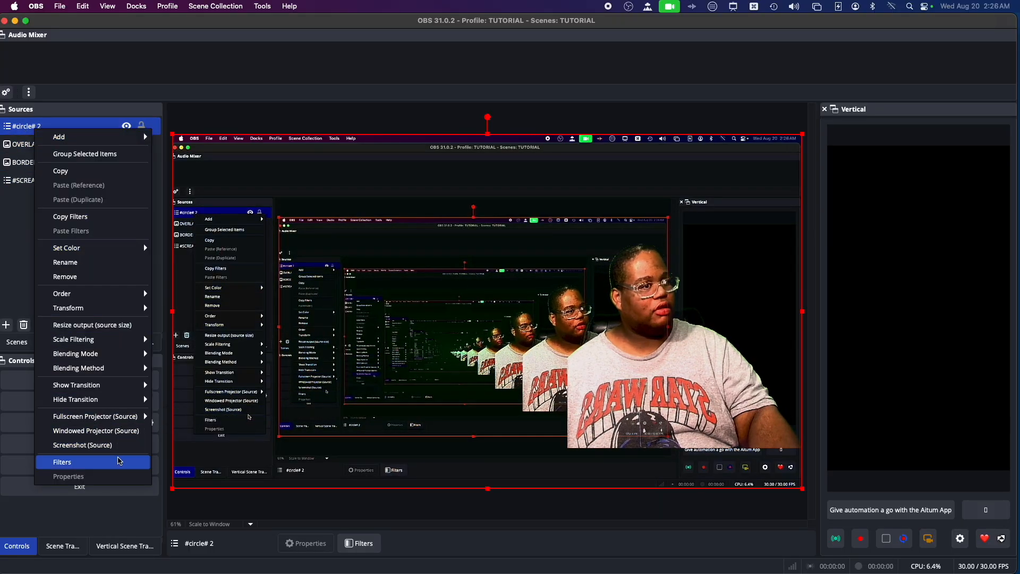
click(117, 463)
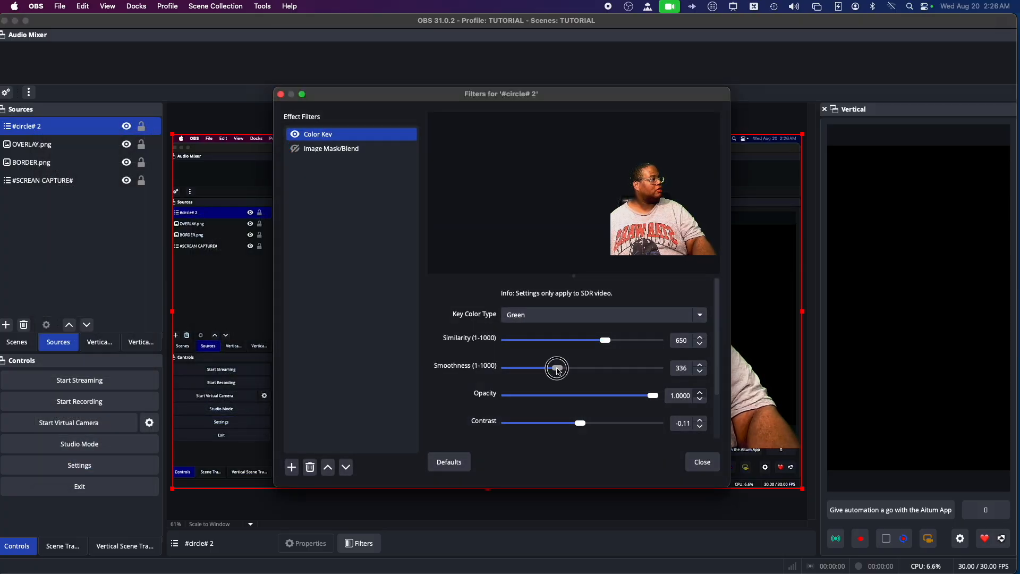
click(702, 463)
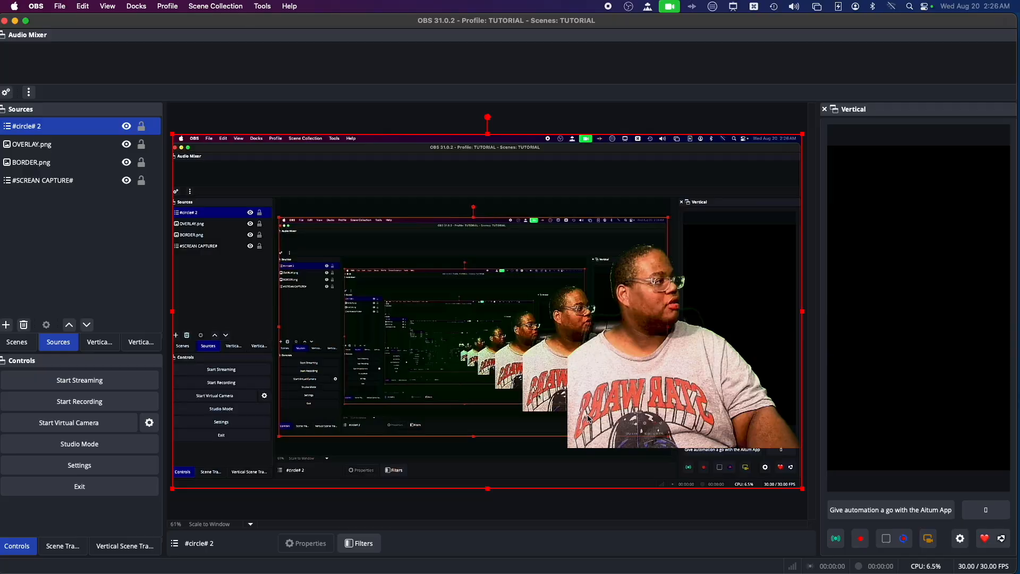
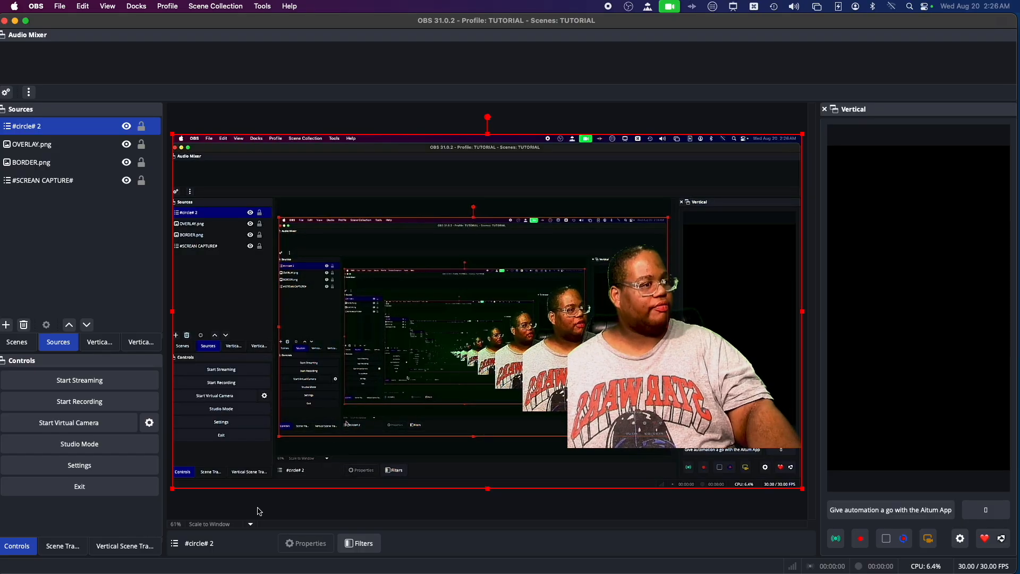
Step: Add a Color Source with the default #d1d1d1 grey at 1920 by 1080 and place it directly below #circle# 2
right_click(27, 246)
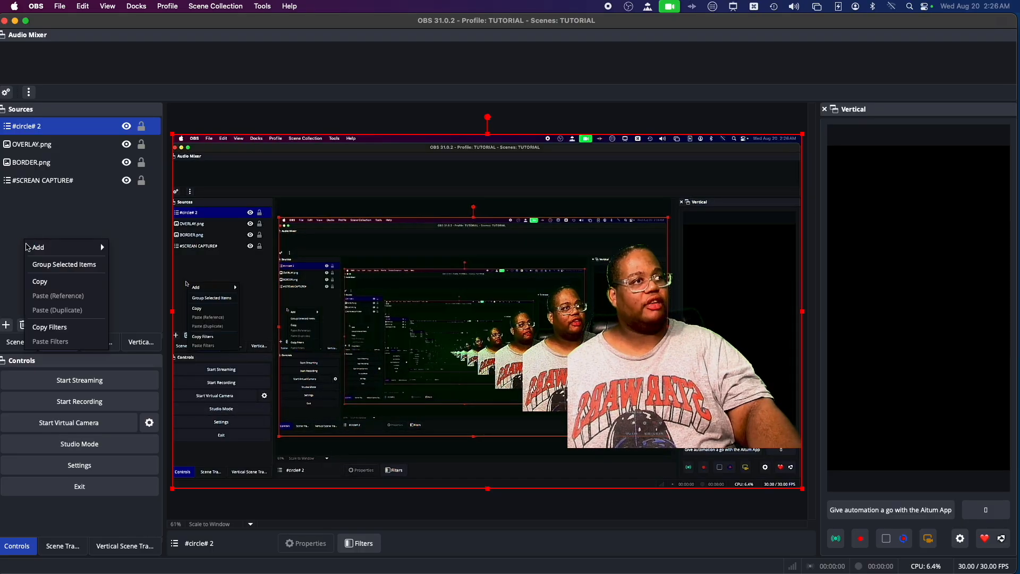
mouse_move(86, 247)
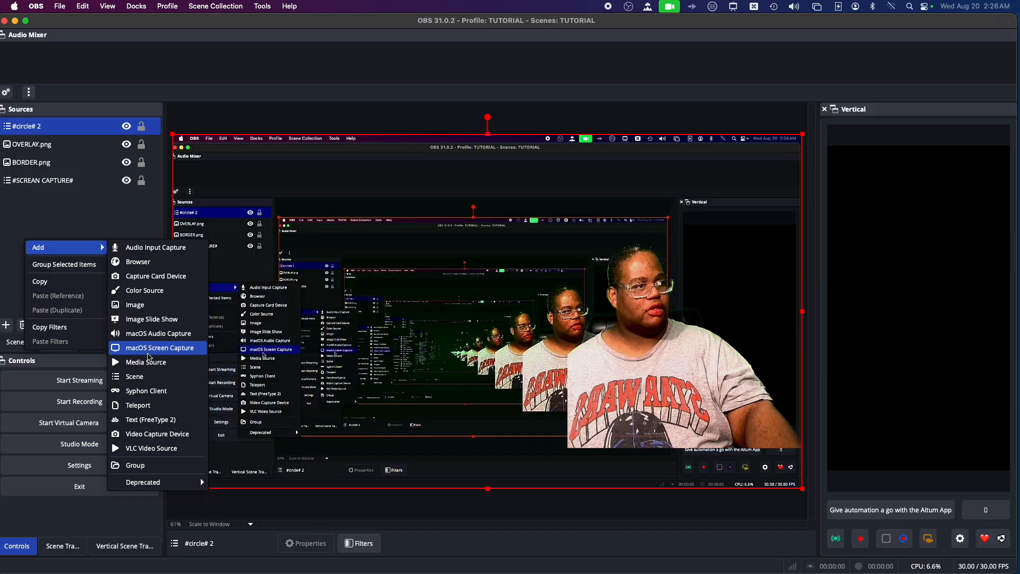
click(150, 292)
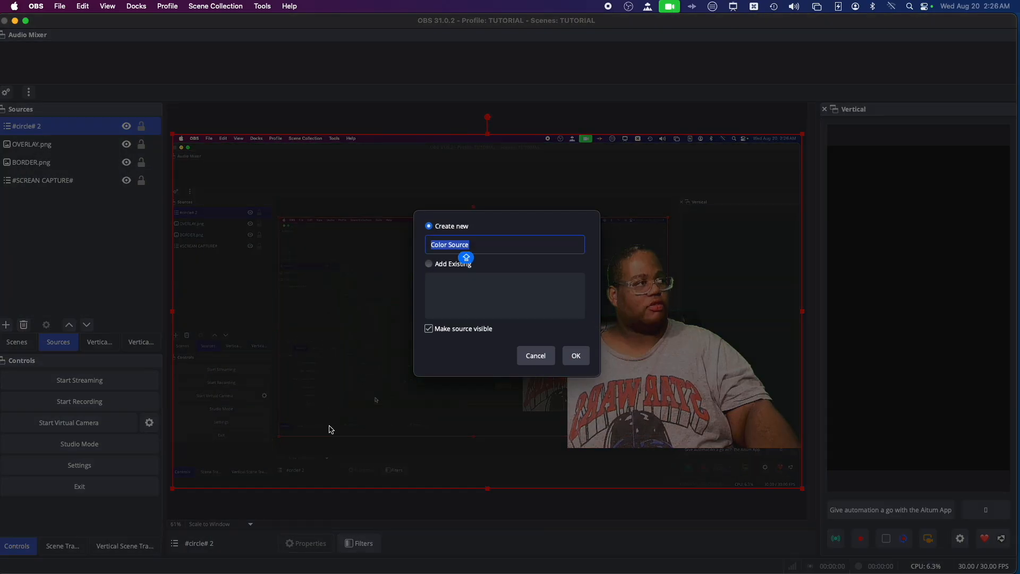
click(575, 350)
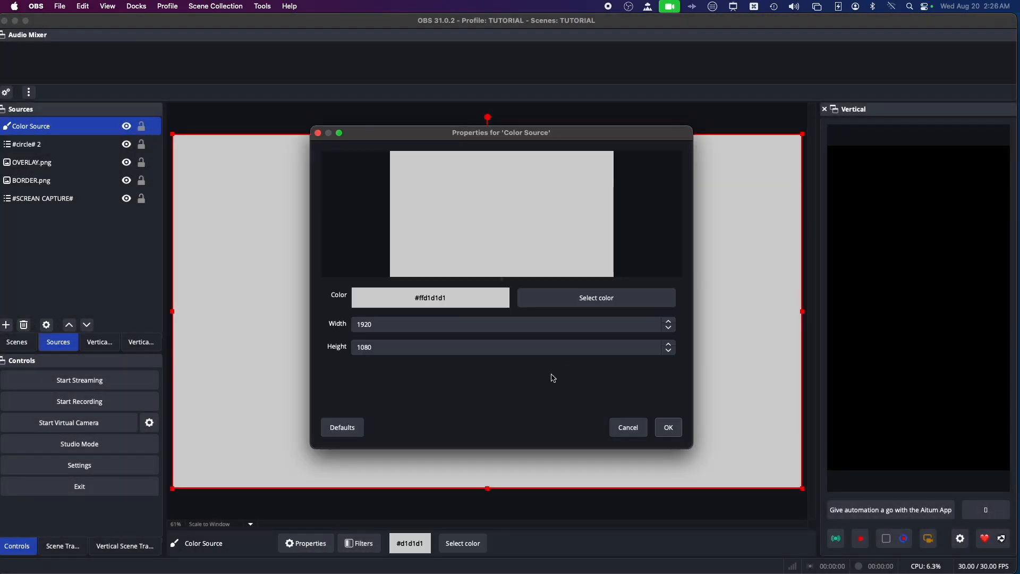
click(664, 426)
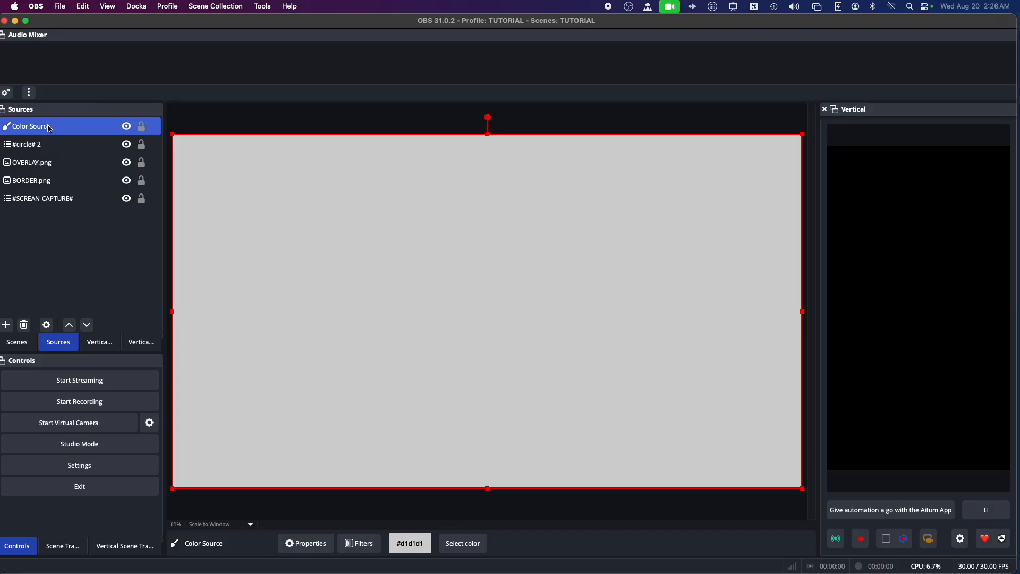
drag(41, 130, 57, 154)
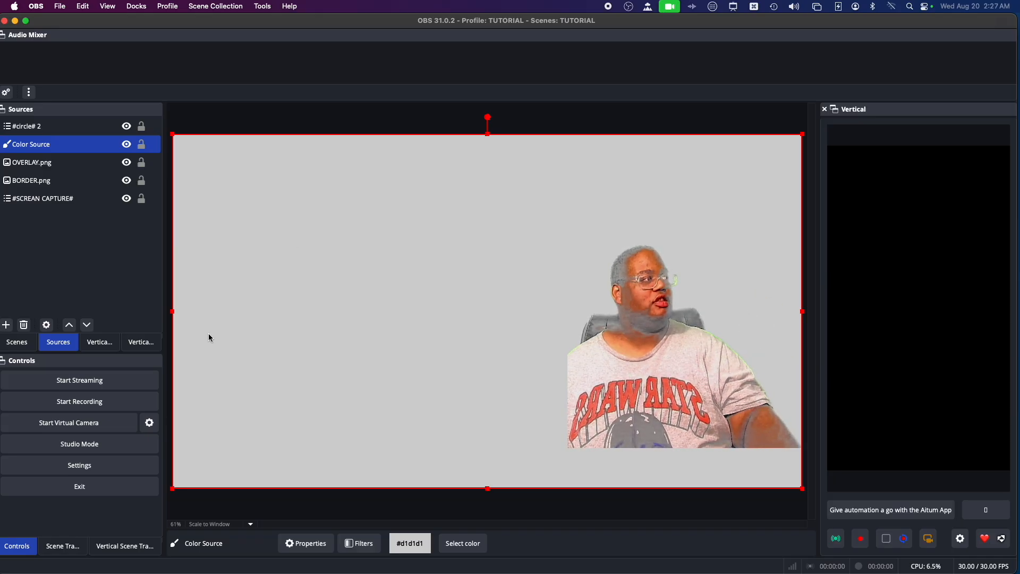
Step: Reopen the #circle# 2 filters and set the Color Key smoothness to 116 and similarity to 626
click(24, 133)
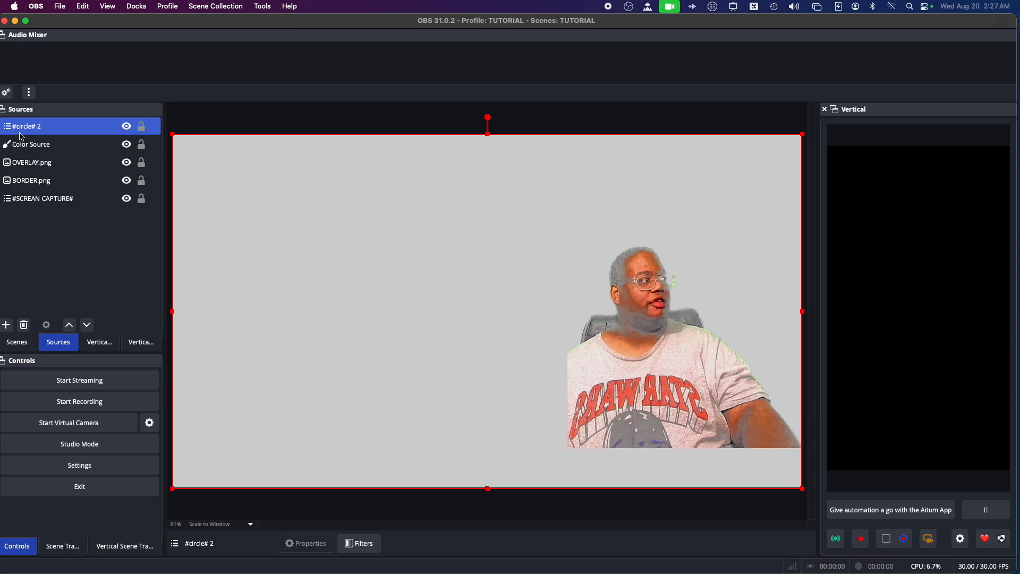
right_click(20, 135)
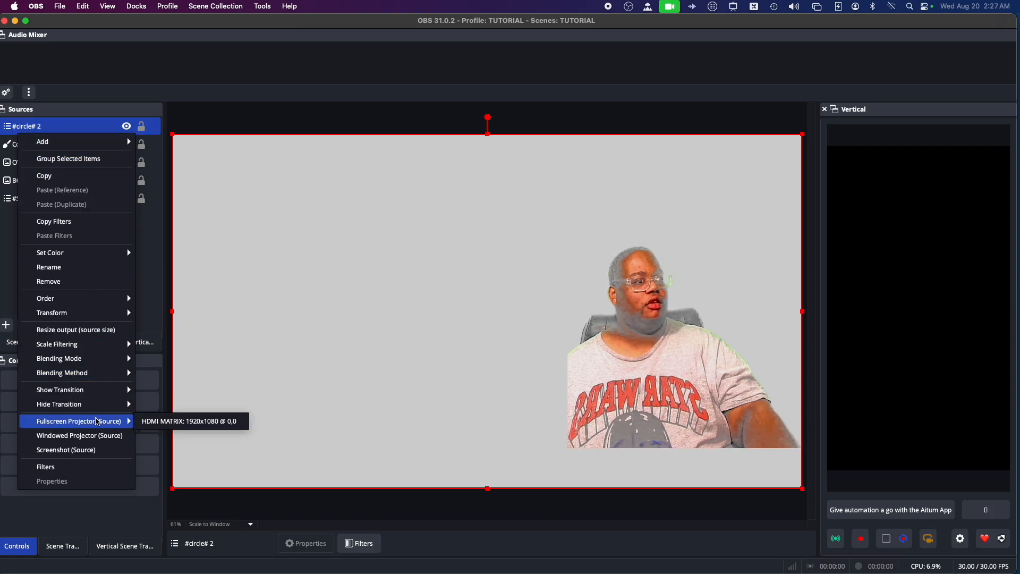
click(53, 467)
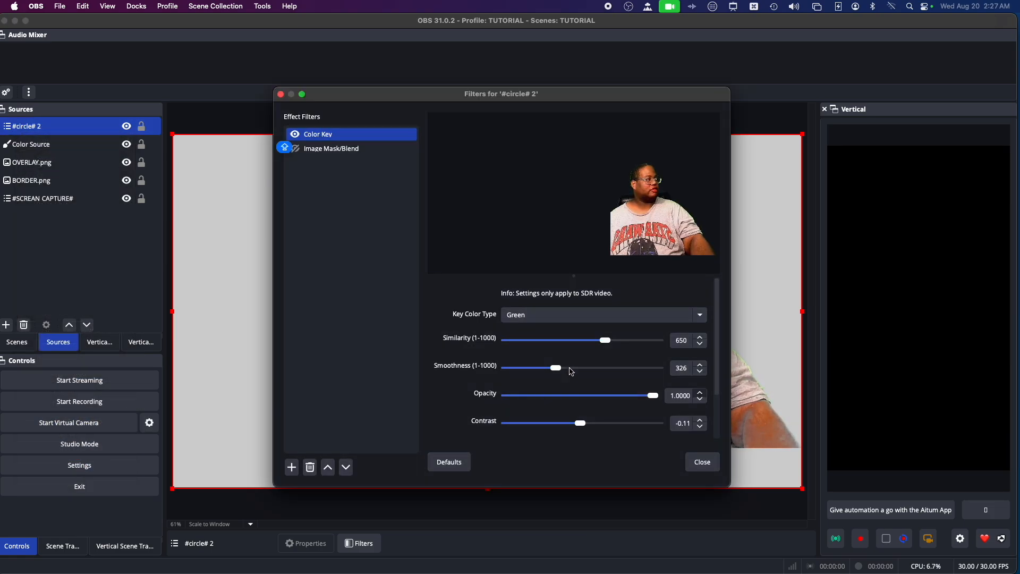
drag(588, 92, 303, 77)
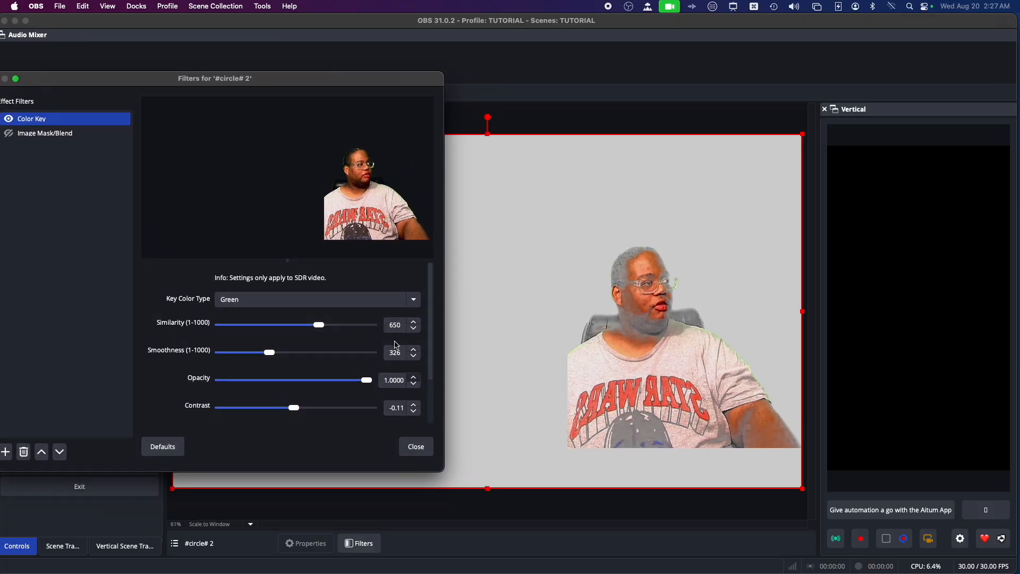
scroll(371, 369, down, 3)
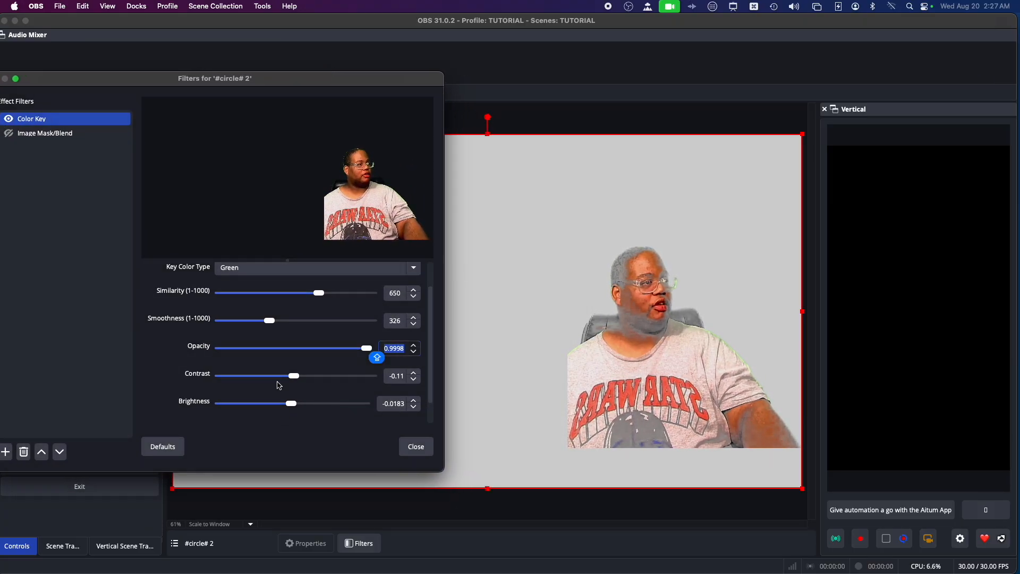
scroll(281, 372, up, 2)
drag(271, 360, 237, 357)
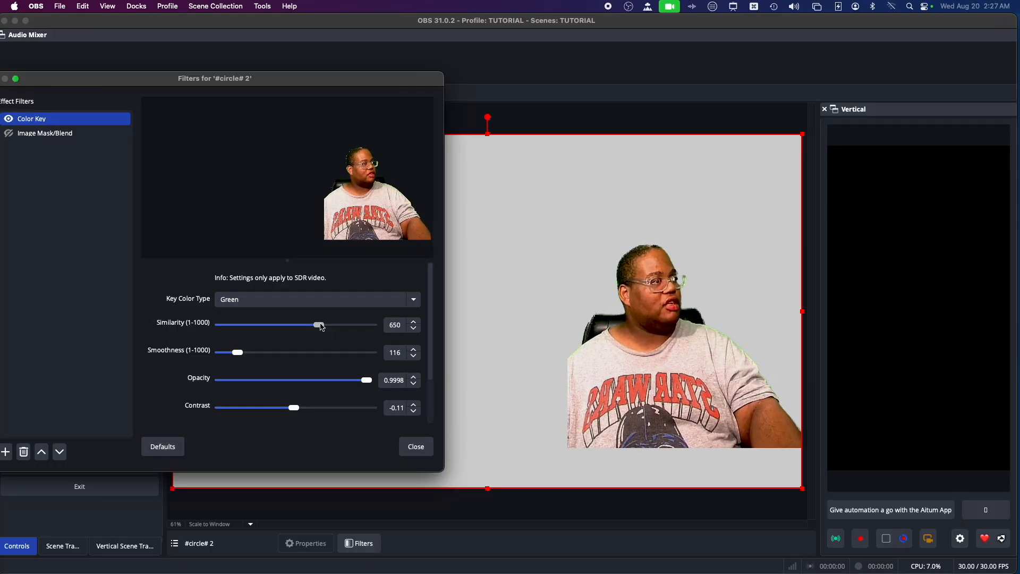
mouse_move(320, 325)
mouse_down()
mouse_move(330, 326)
mouse_move(318, 331)
mouse_up()
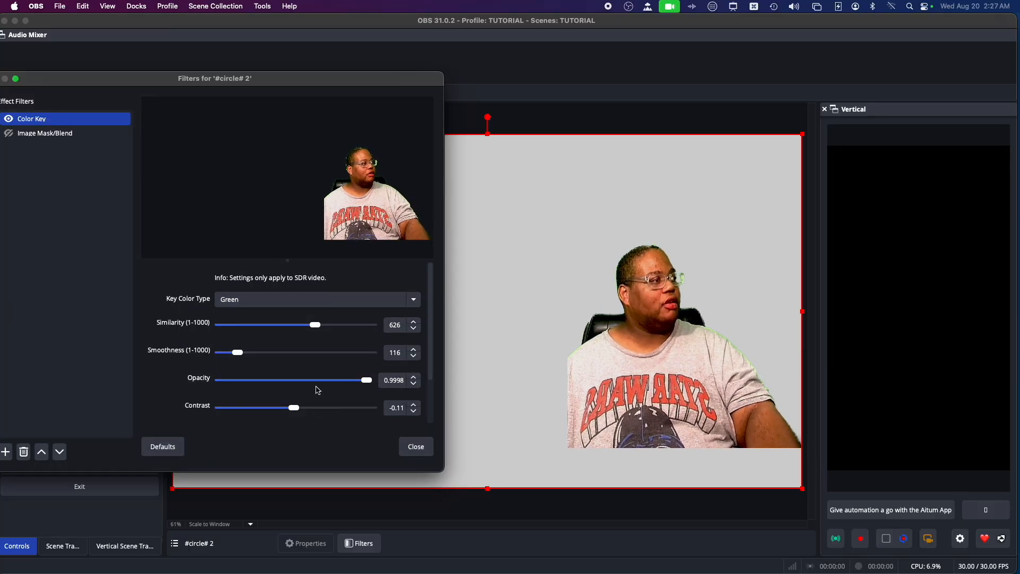
Step: Set the Color Key gamma to -0.01, brightness to -0.0330 and contrast to -0.20, and close the filter settings
scroll(318, 388, down, 3)
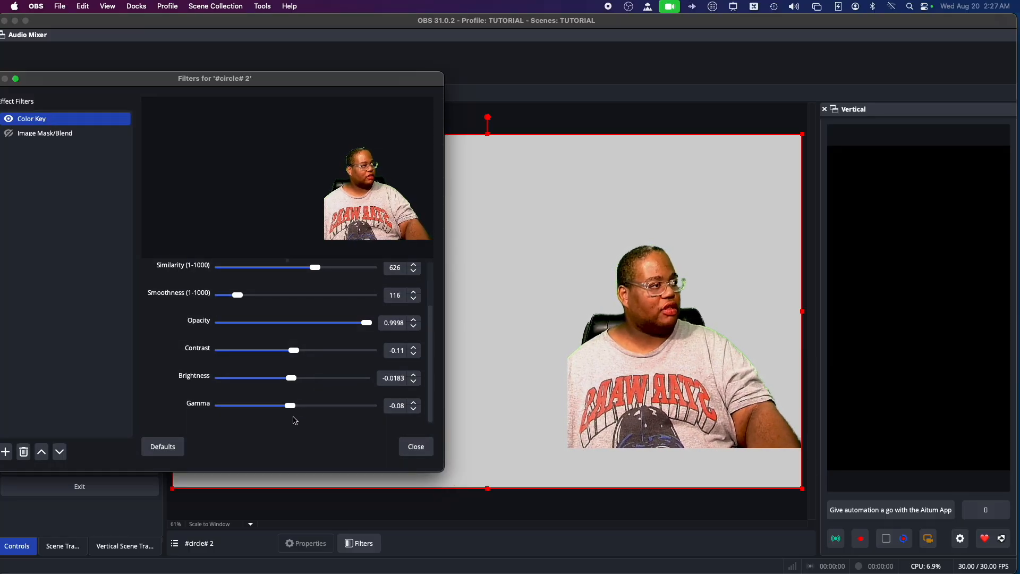
mouse_move(296, 413)
mouse_down()
mouse_move(218, 406)
mouse_move(428, 407)
mouse_move(285, 414)
mouse_move(279, 381)
mouse_move(291, 384)
mouse_move(287, 408)
mouse_move(297, 410)
mouse_up()
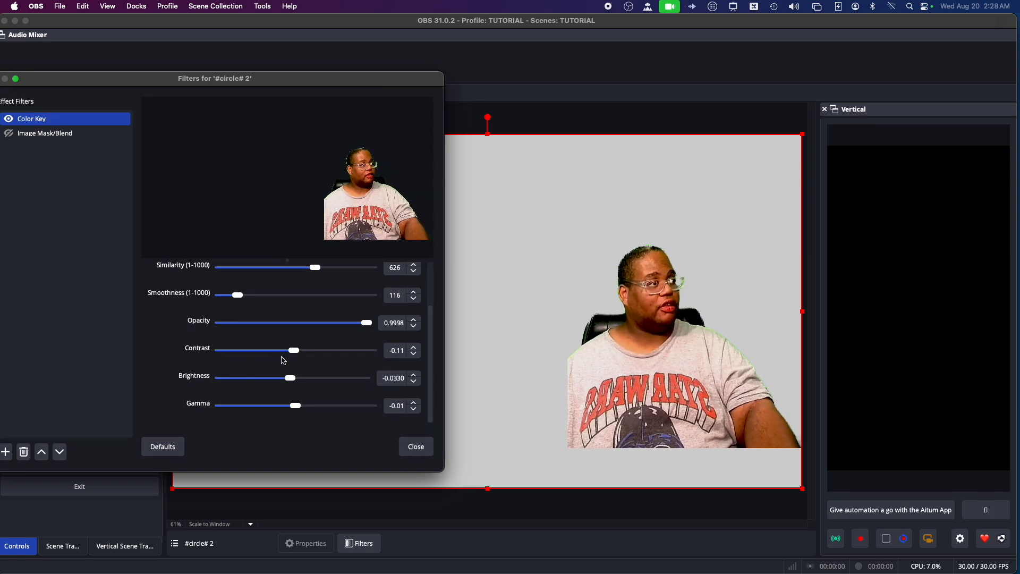
mouse_move(293, 349)
mouse_down()
mouse_move(254, 349)
mouse_move(293, 354)
mouse_up()
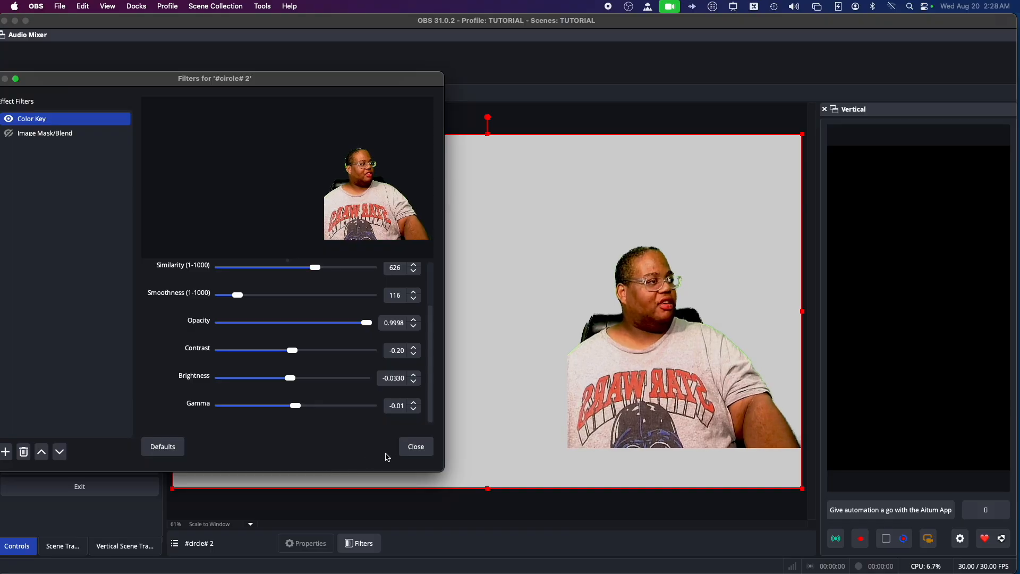
click(406, 445)
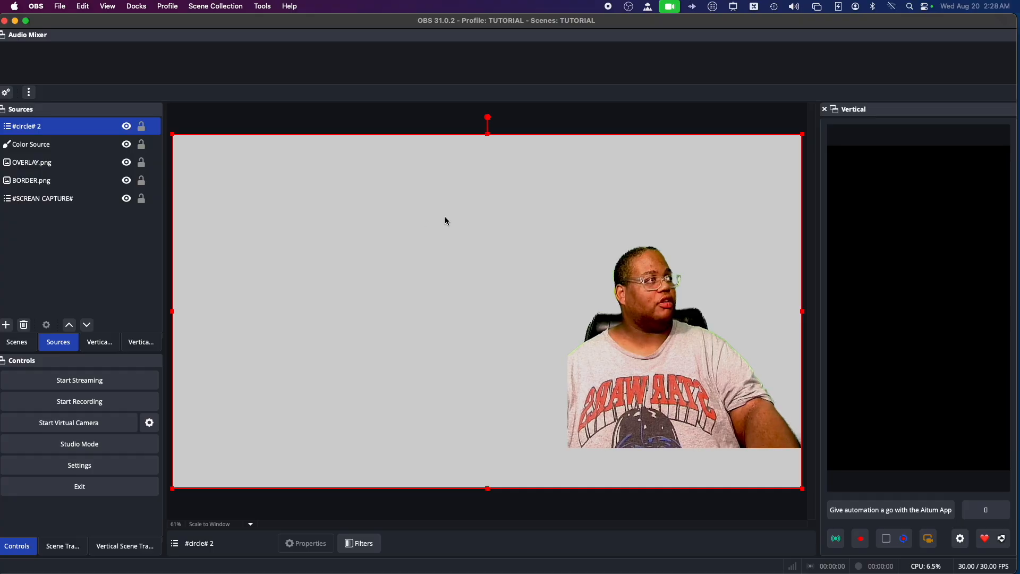
Step: Hide the Color Source backdrop and remove it from the TUTORIAL scene
click(127, 144)
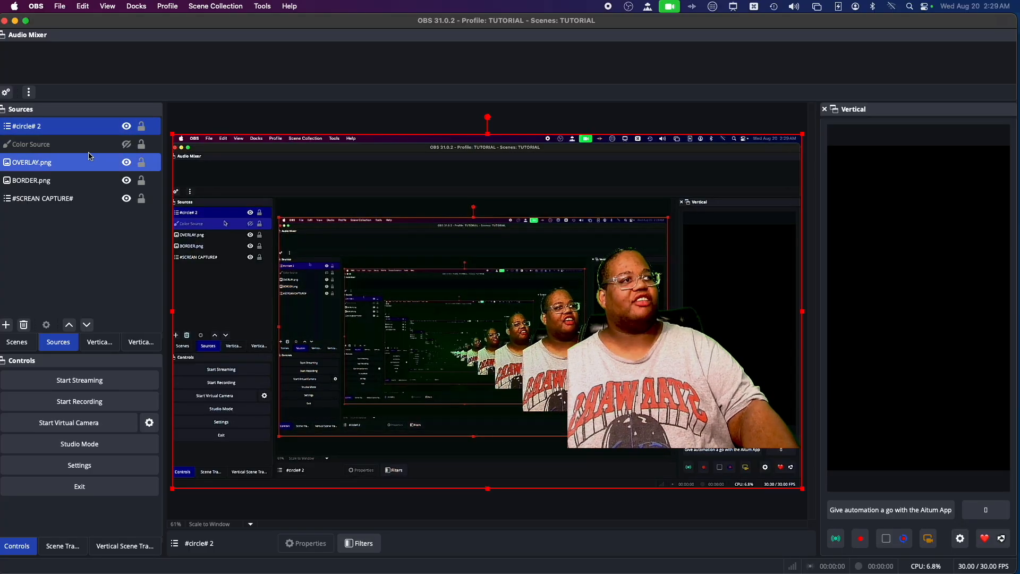
right_click(60, 145)
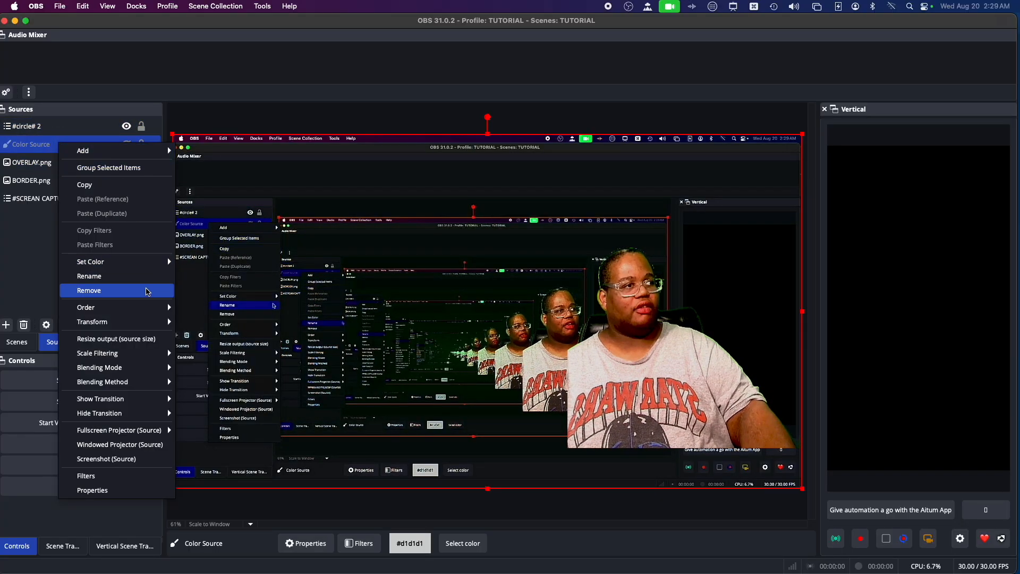
click(132, 290)
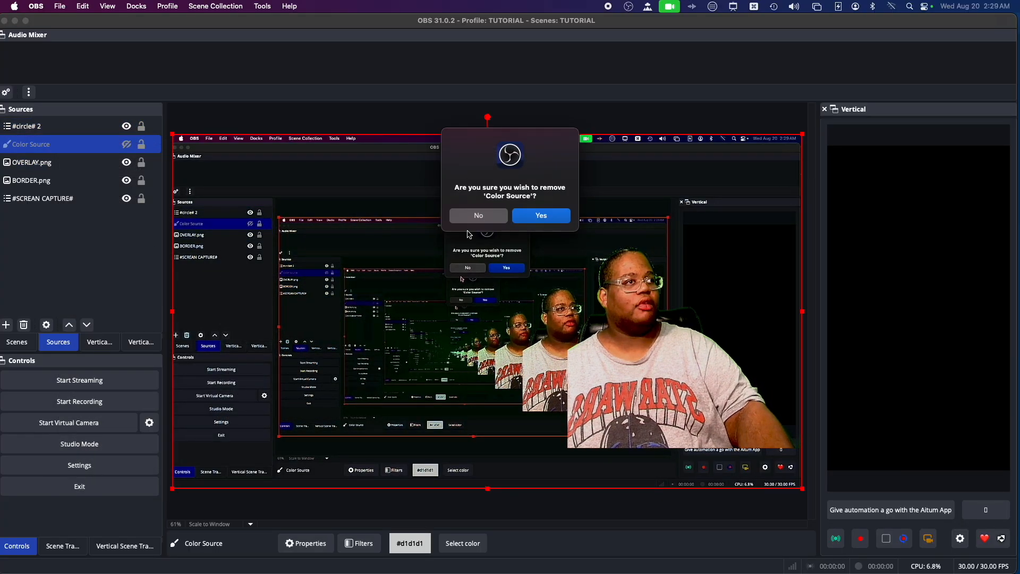
click(540, 219)
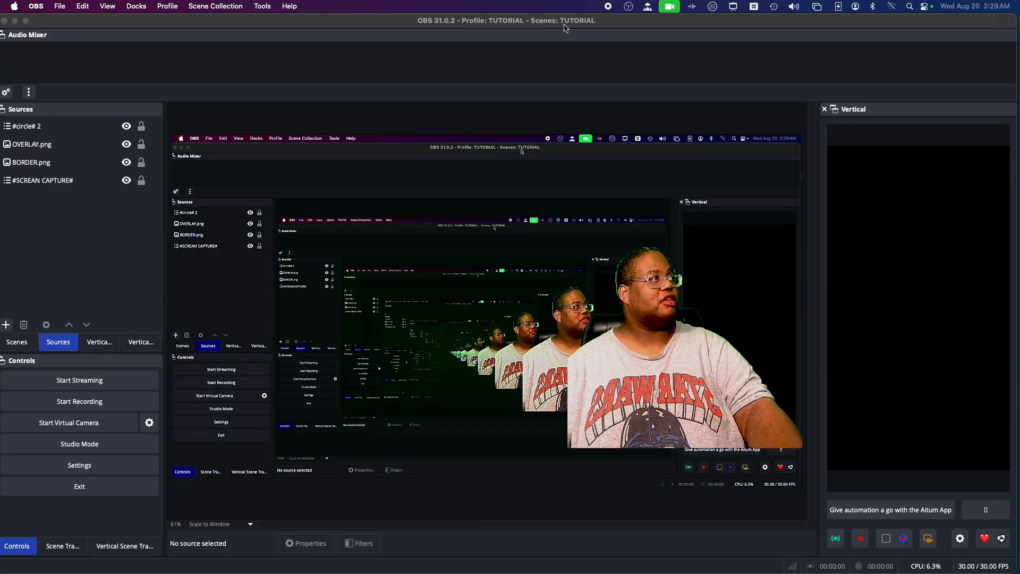
Step: Shift the OBS window aside to check the keyed camera over the desktop, and bring it back into place
drag(561, 25, 26, 44)
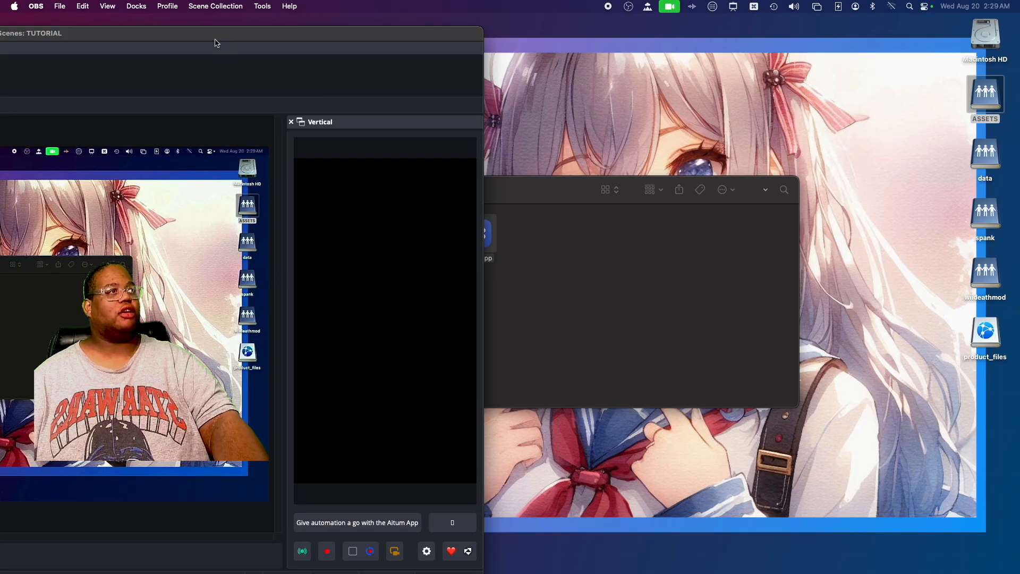
drag(219, 42, 765, 6)
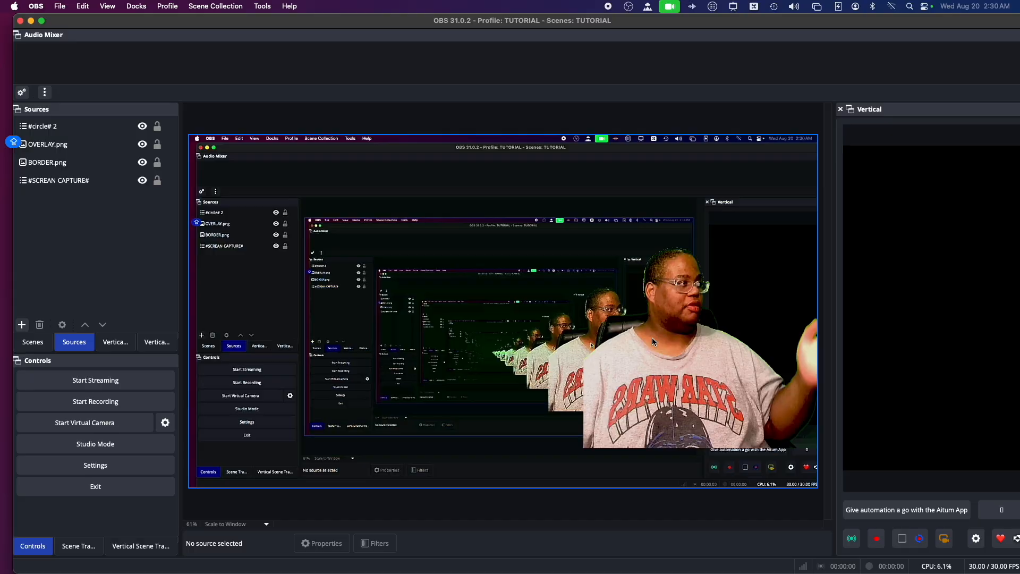
Step: Flip the #circle# 2 source horizontally in the TUTORIAL scene
click(49, 151)
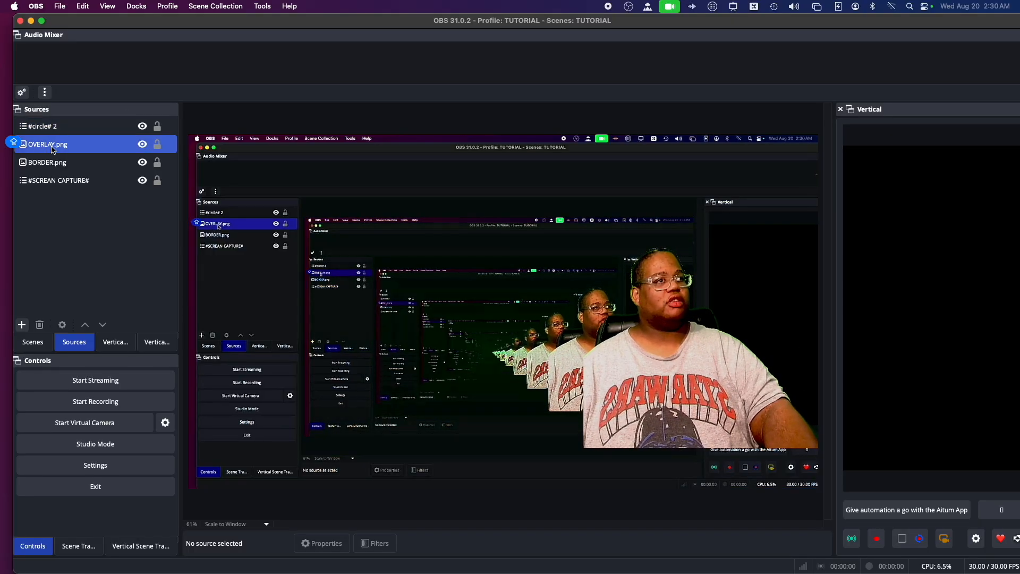
click(50, 127)
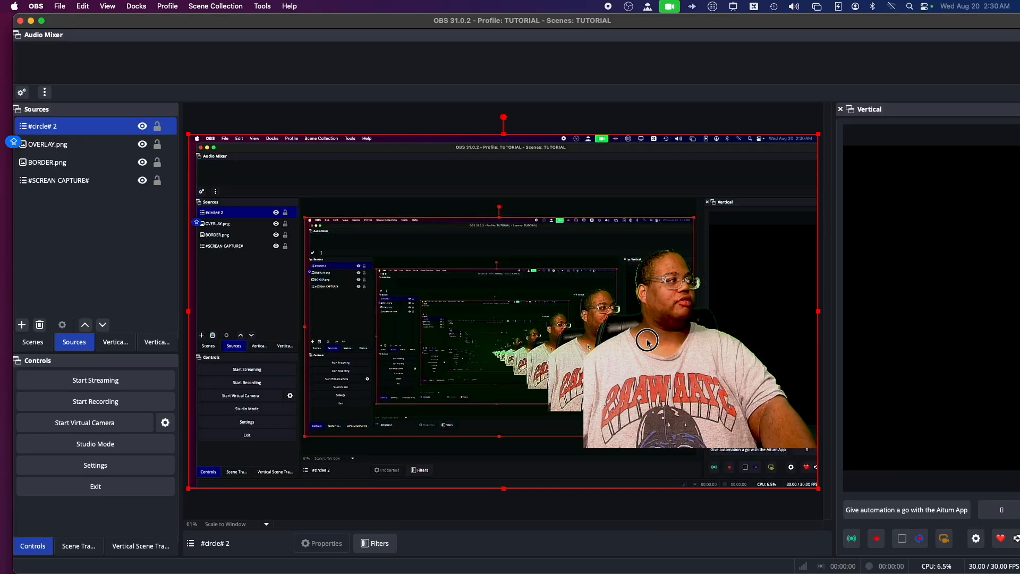
right_click(91, 127)
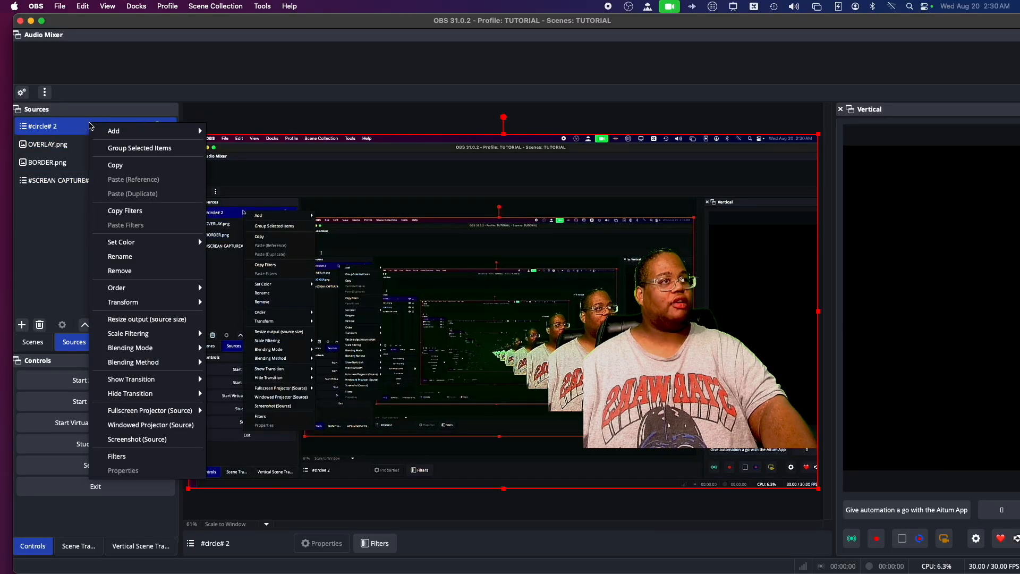
mouse_move(200, 302)
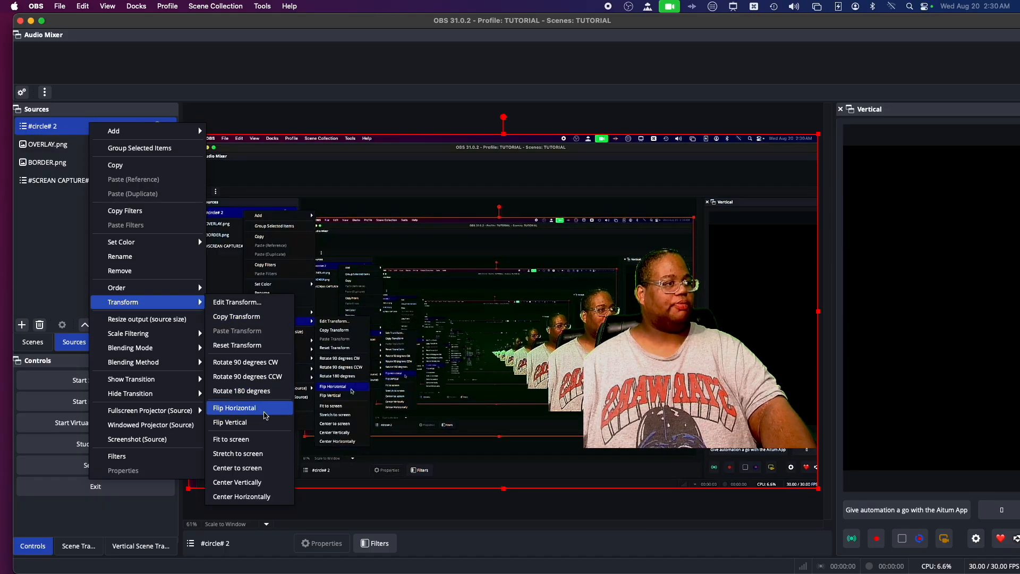
click(265, 409)
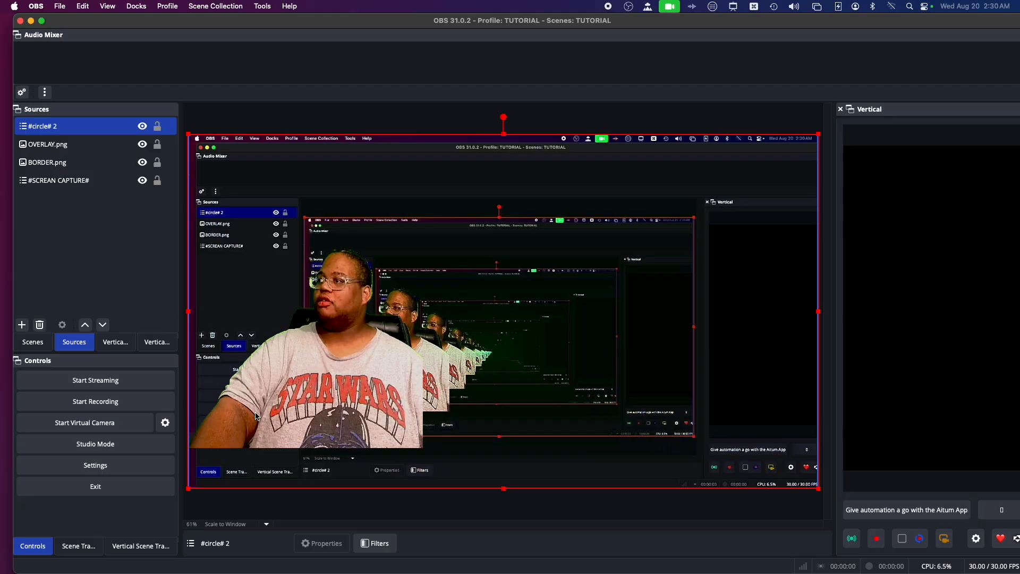
Step: Undo the horizontal flip of the #circle# 2 source
click(340, 342)
shift+click(47, 168)
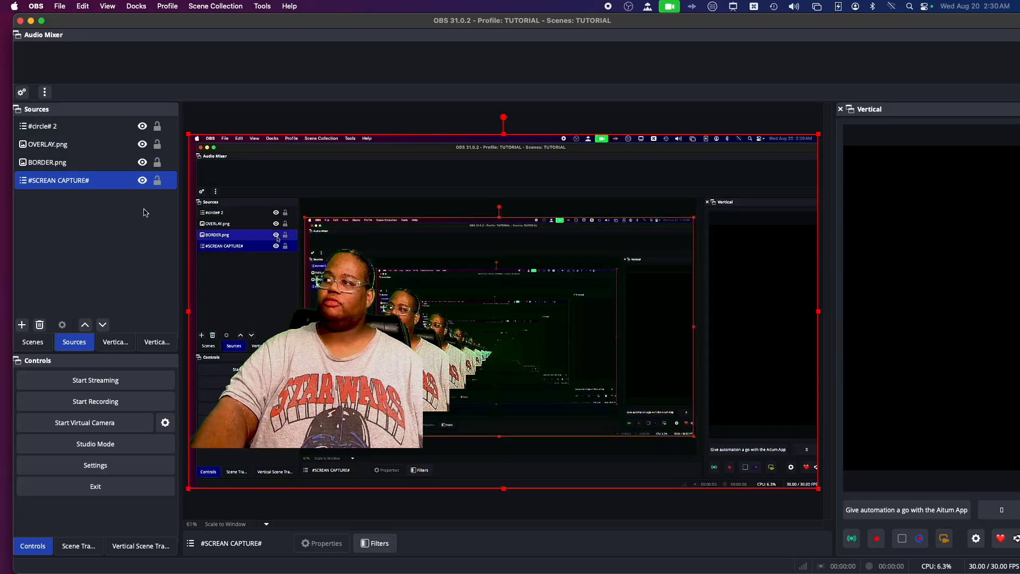
click(82, 5)
click(85, 22)
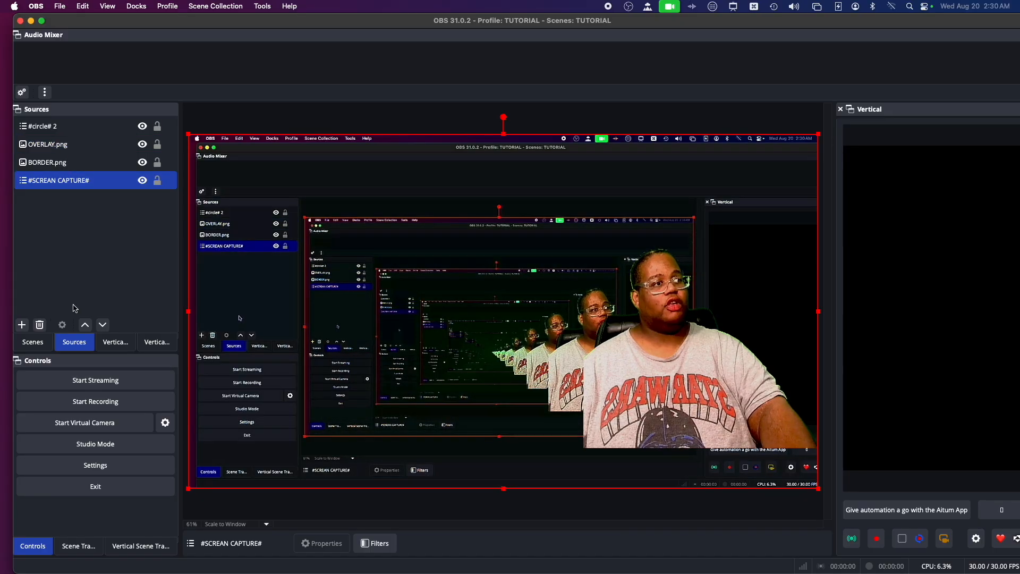
Step: Flip the #CAMERA# source horizontally within the #circle# 2 scene
click(36, 346)
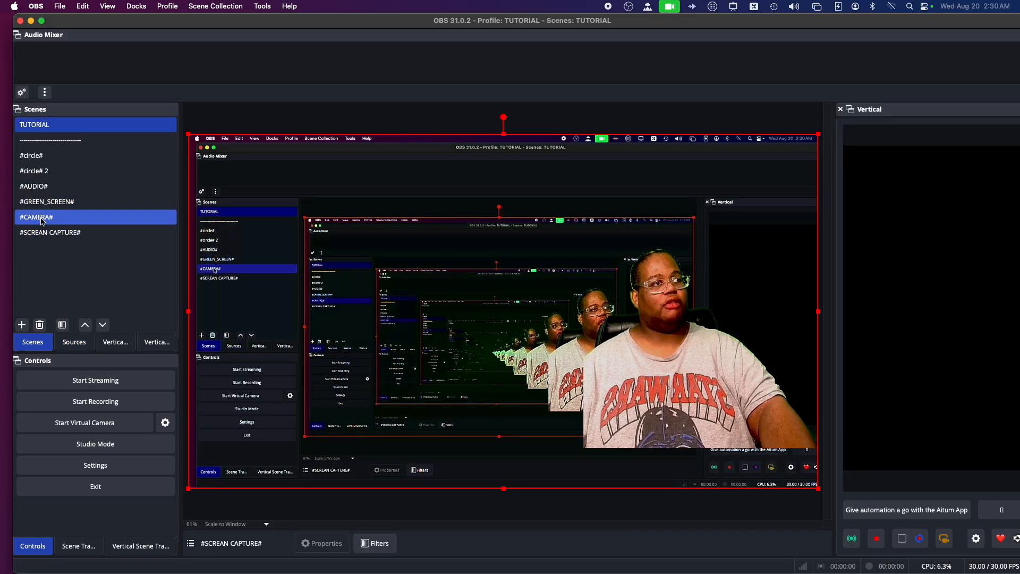
click(44, 175)
right_click(644, 299)
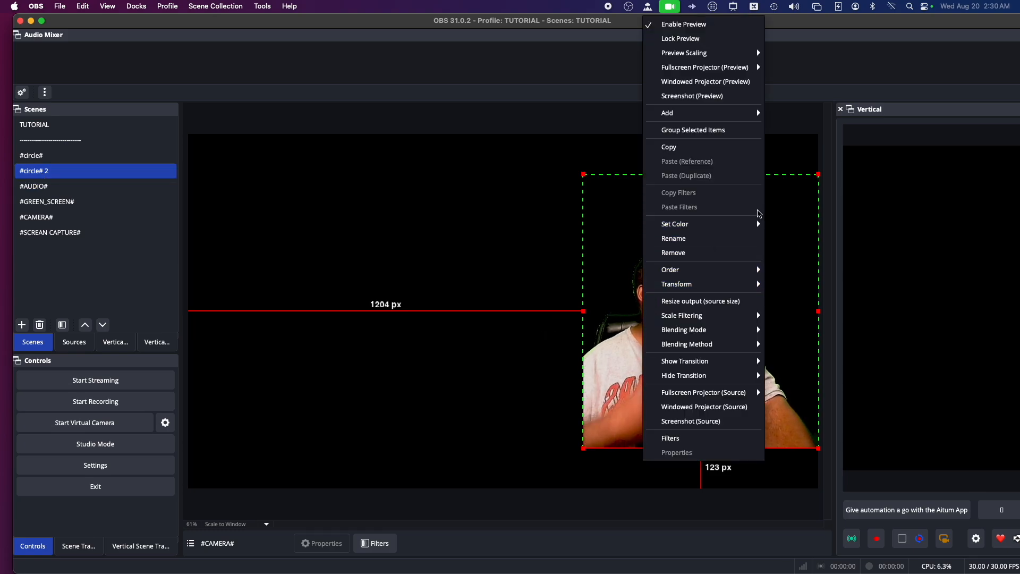
mouse_move(731, 290)
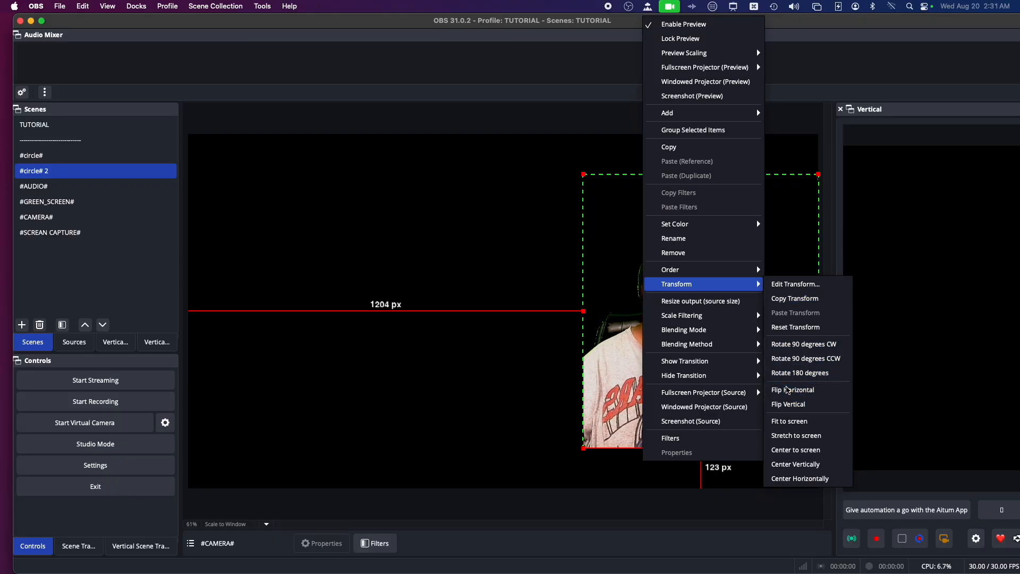
click(788, 390)
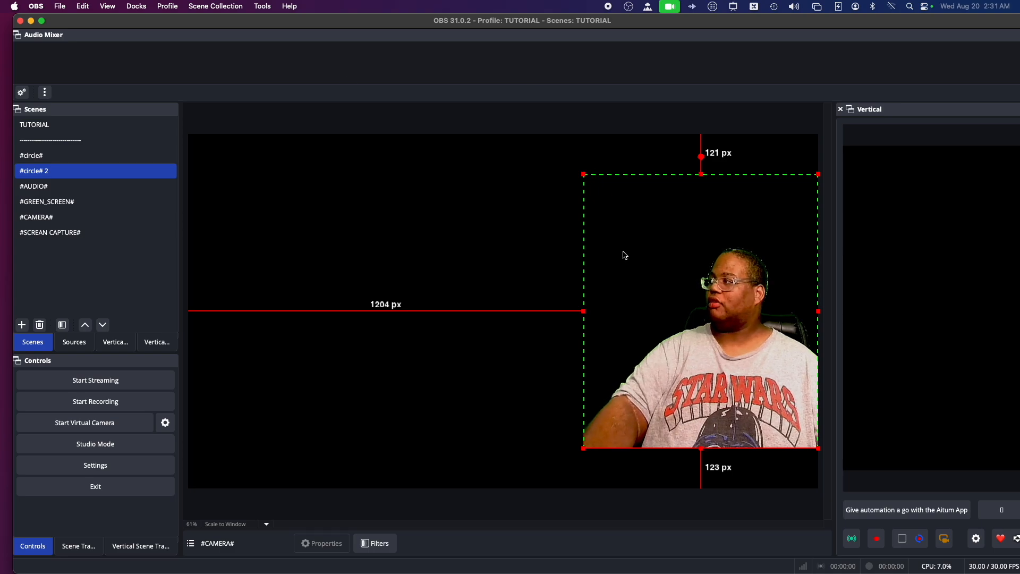
Step: Mirror the #CAMERA# source horizontally once more to reverse the flip just applied
right_click(643, 277)
mouse_move(723, 282)
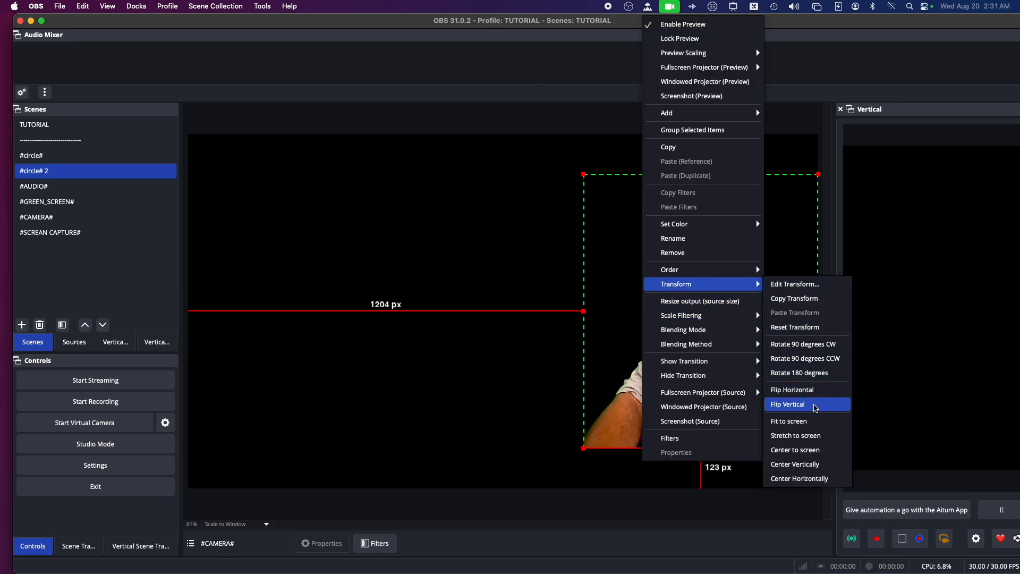
click(809, 391)
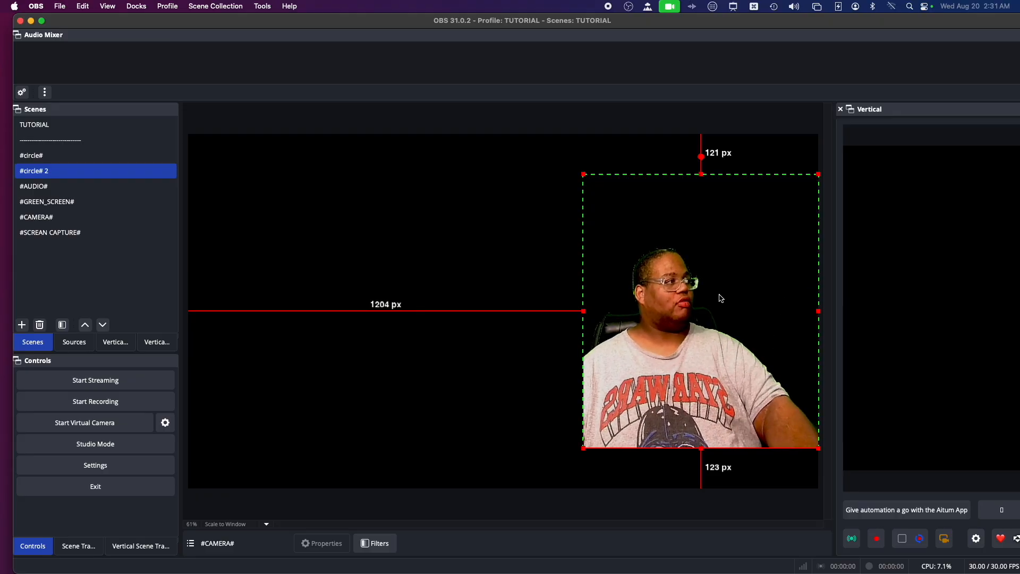
Step: Move the #CAMERA# source to the left edge of the canvas and flip it vertically
drag(720, 298, 328, 291)
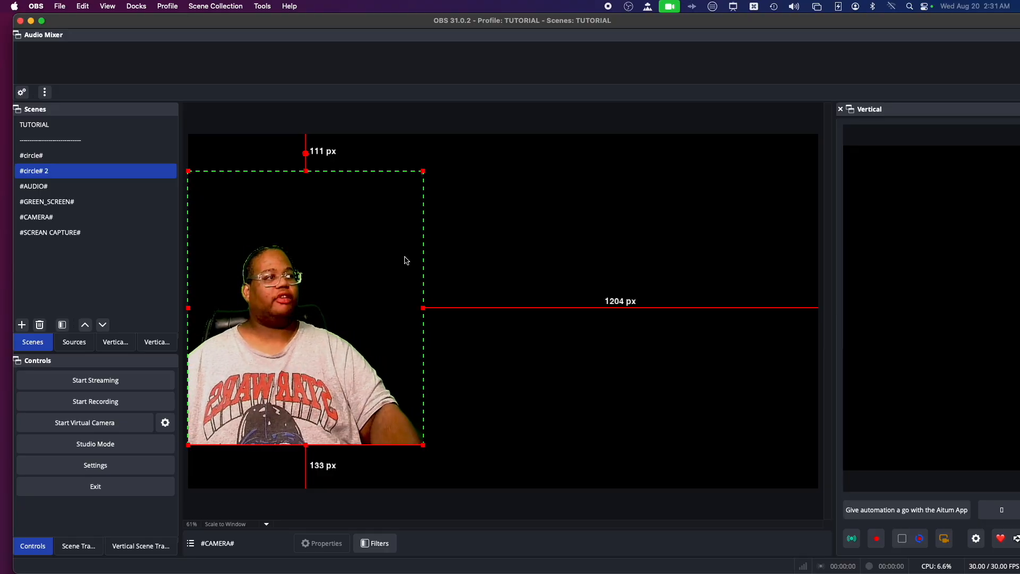
right_click(240, 361)
mouse_move(289, 313)
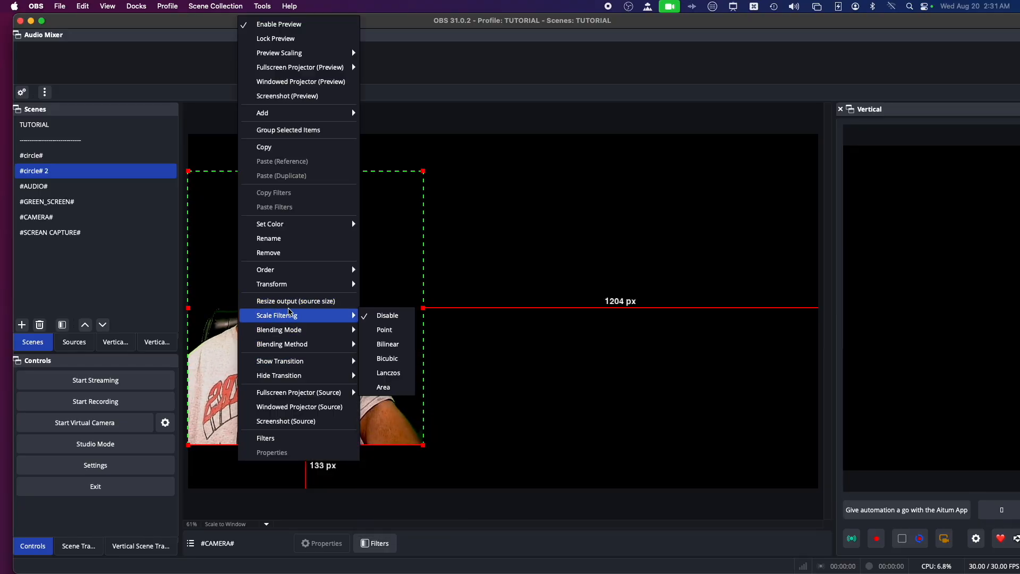
mouse_move(308, 284)
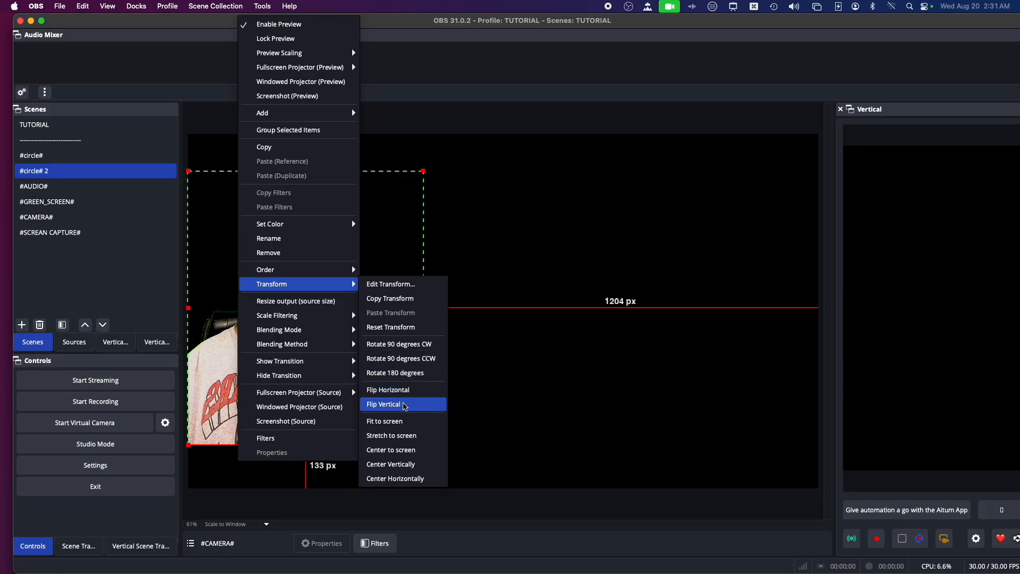
click(406, 407)
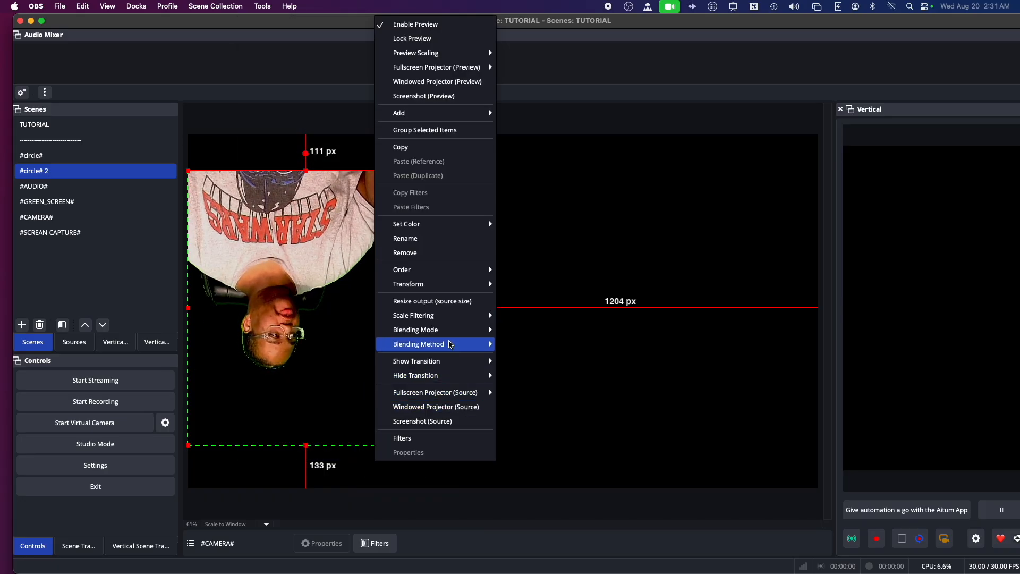
Step: Flip the #CAMERA# source vertically again to turn it upright
mouse_move(456, 284)
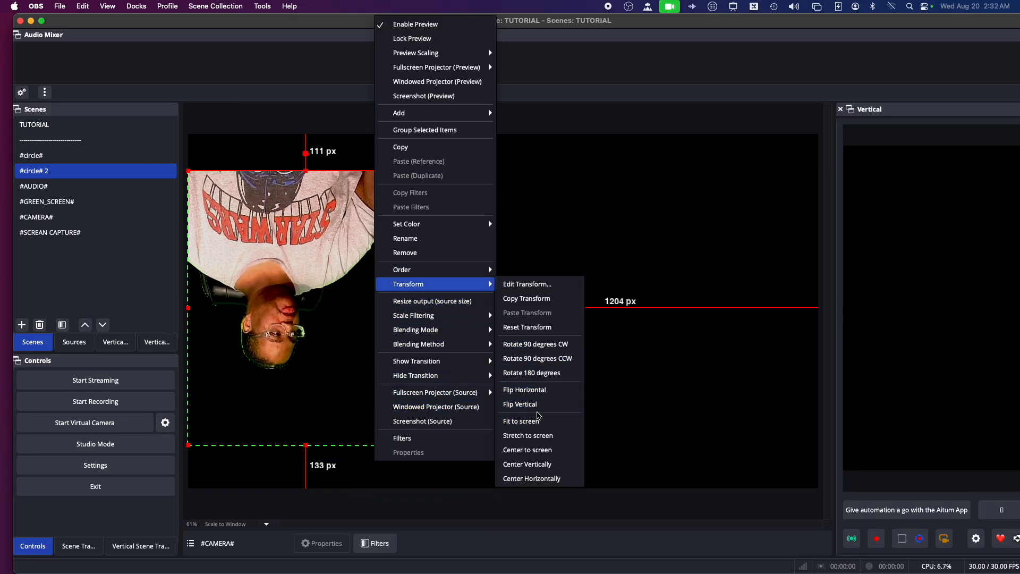
click(556, 404)
Step: Flip the upright #CAMERA# source horizontally in the #circle# 2 scene so the shirt text reads correctly
right_click(314, 380)
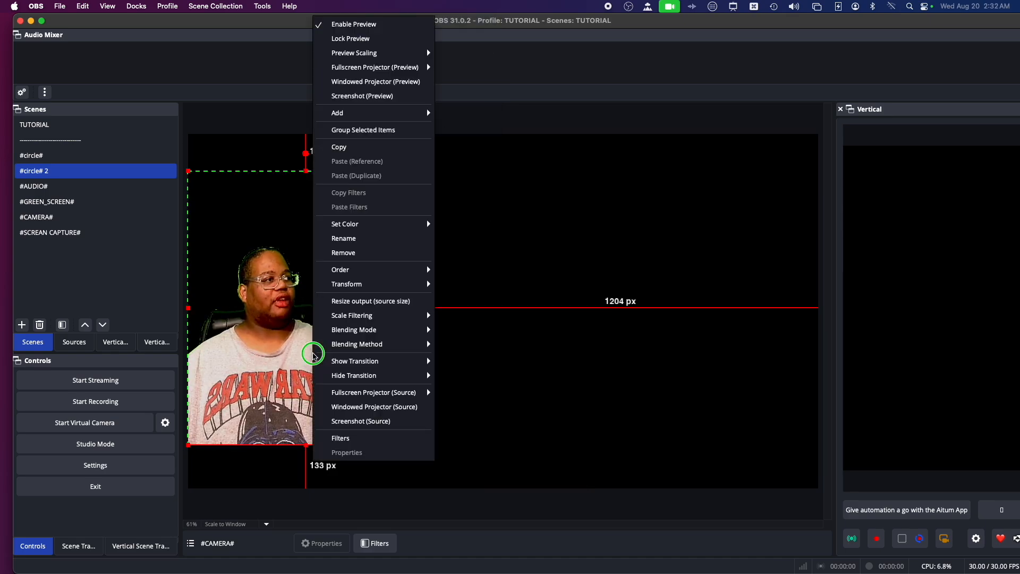
mouse_move(397, 293)
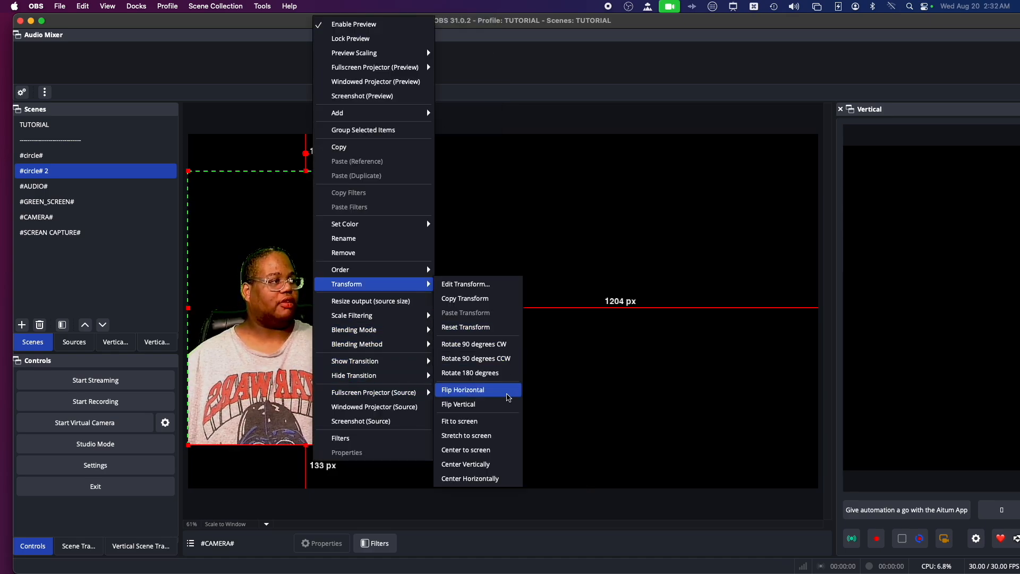
click(474, 390)
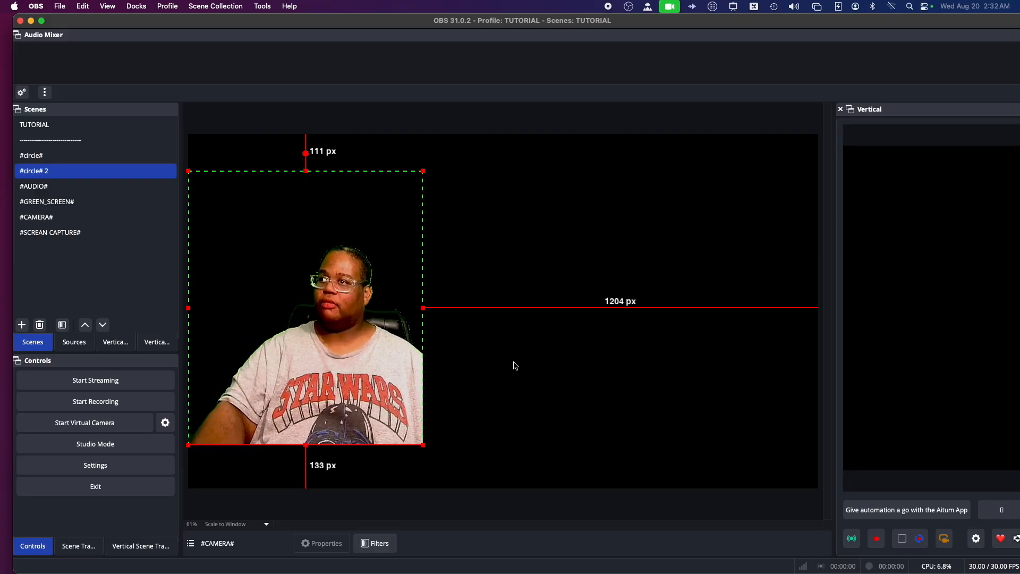
Step: Move the #CAMERA# source to the right edge of the canvas and check it in the TUTORIAL scene
right_click(285, 329)
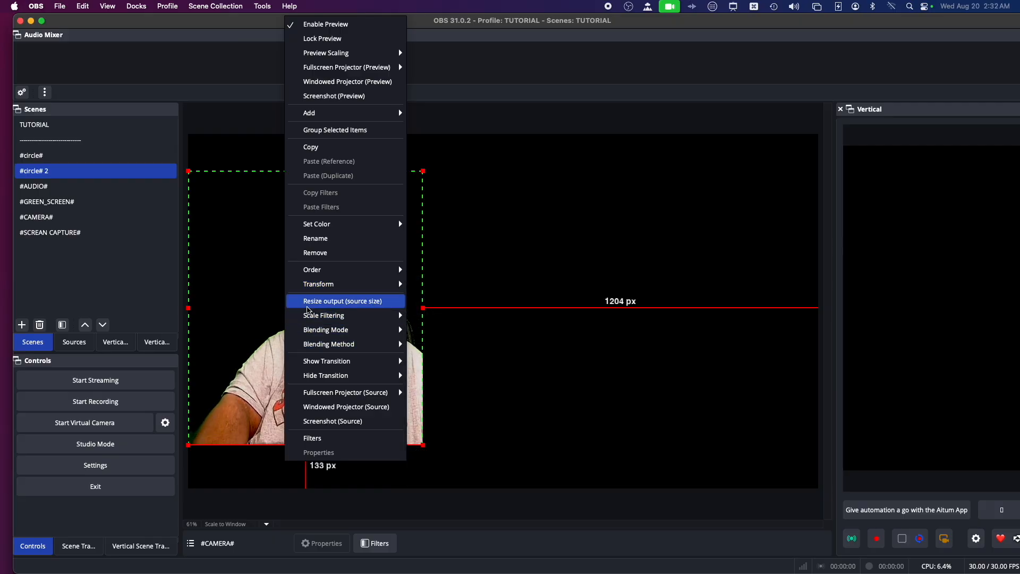
click(256, 320)
drag(340, 321, 734, 317)
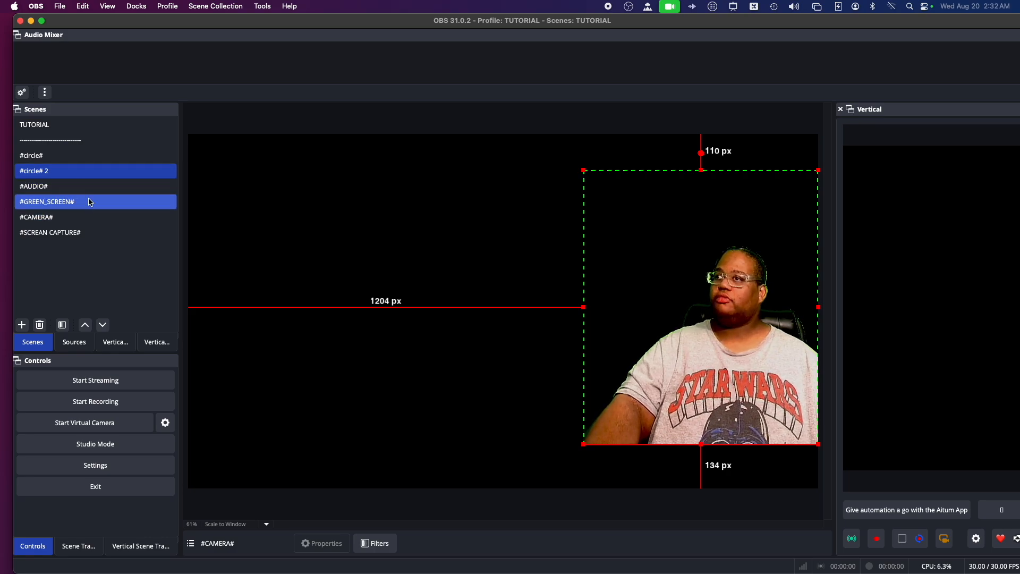
click(64, 124)
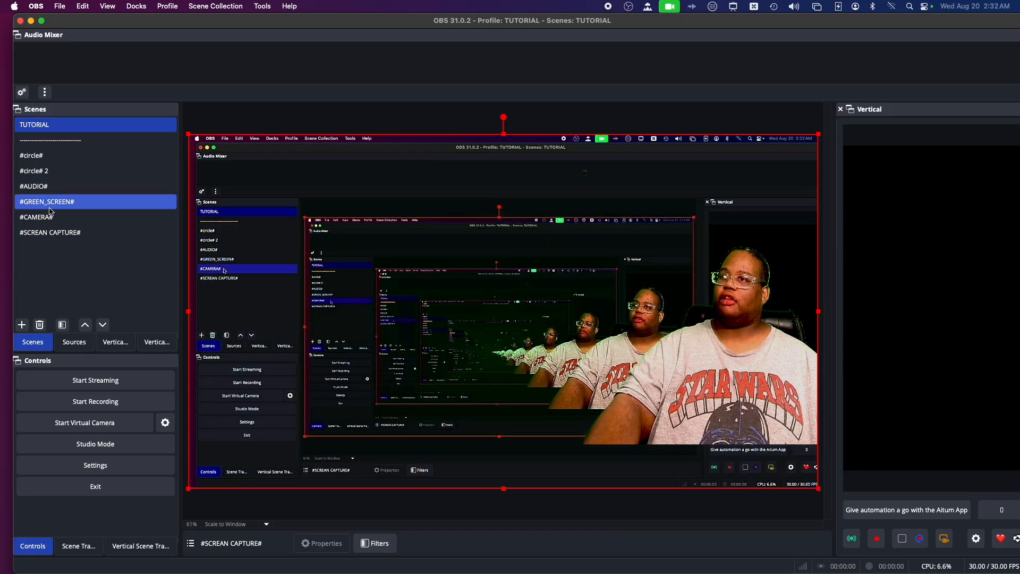
click(50, 171)
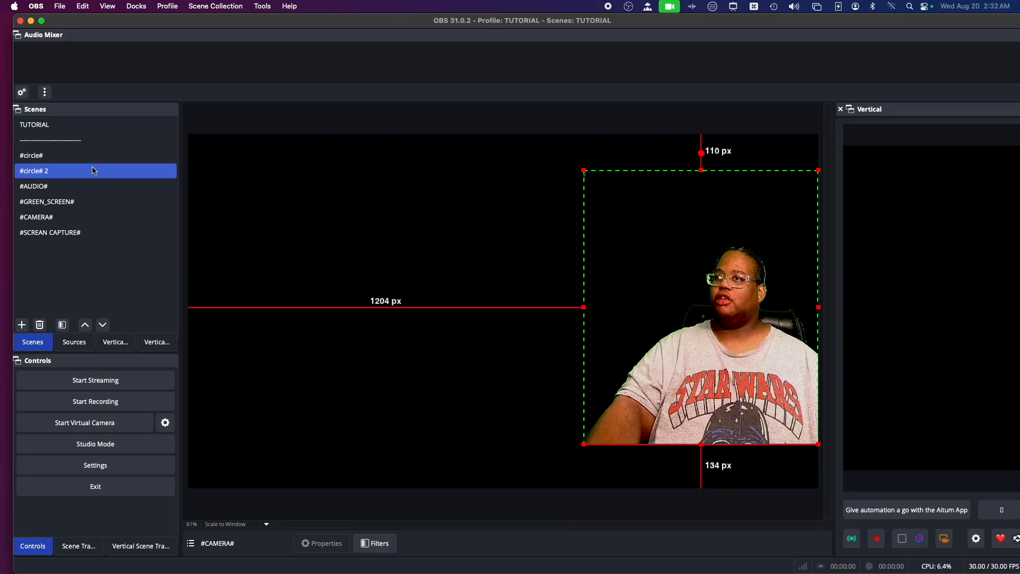
Step: Duplicate the TUTORIAL scene under the name TUTORIAL 2
click(48, 124)
right_click(49, 126)
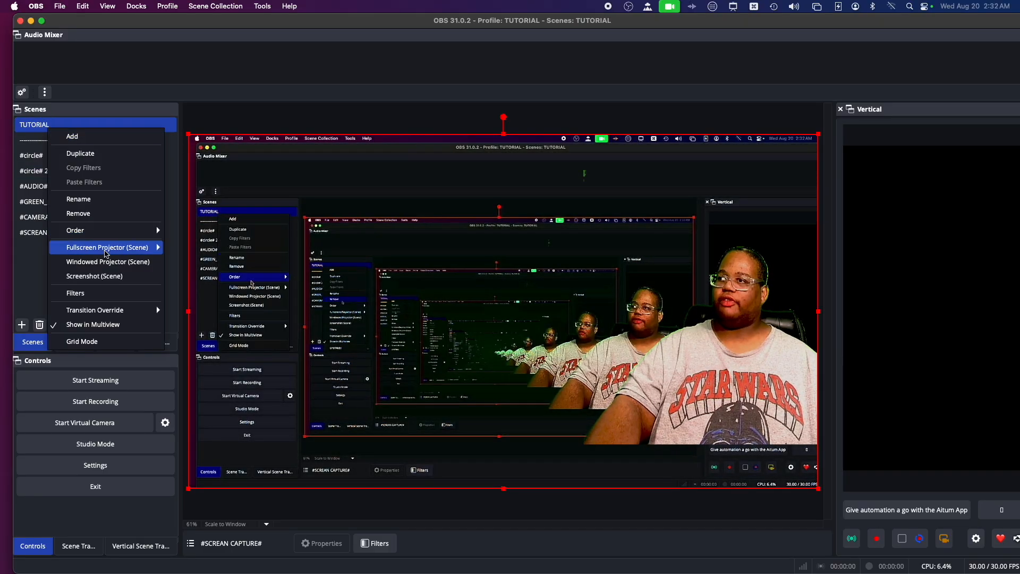
mouse_move(94, 244)
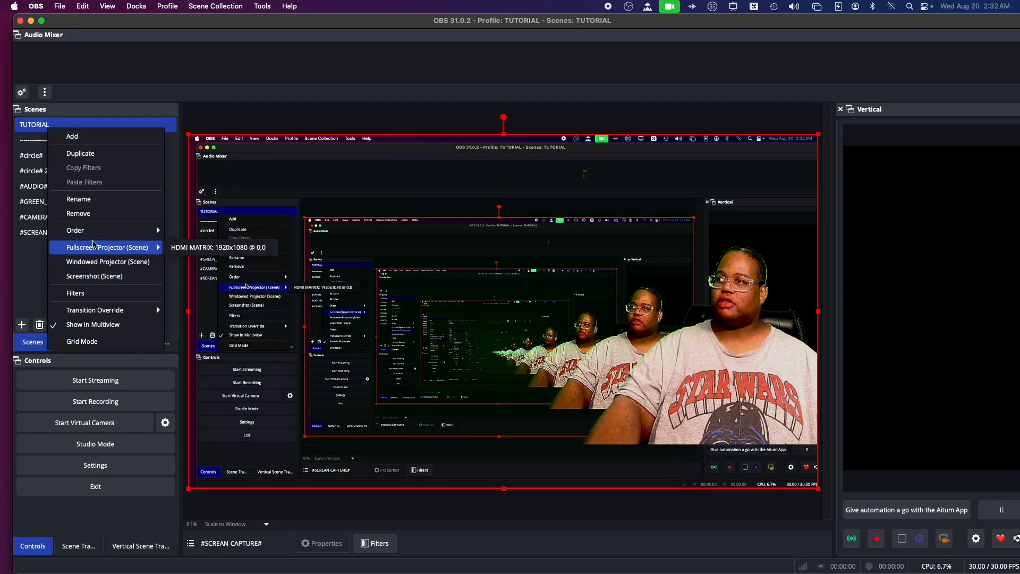
click(83, 154)
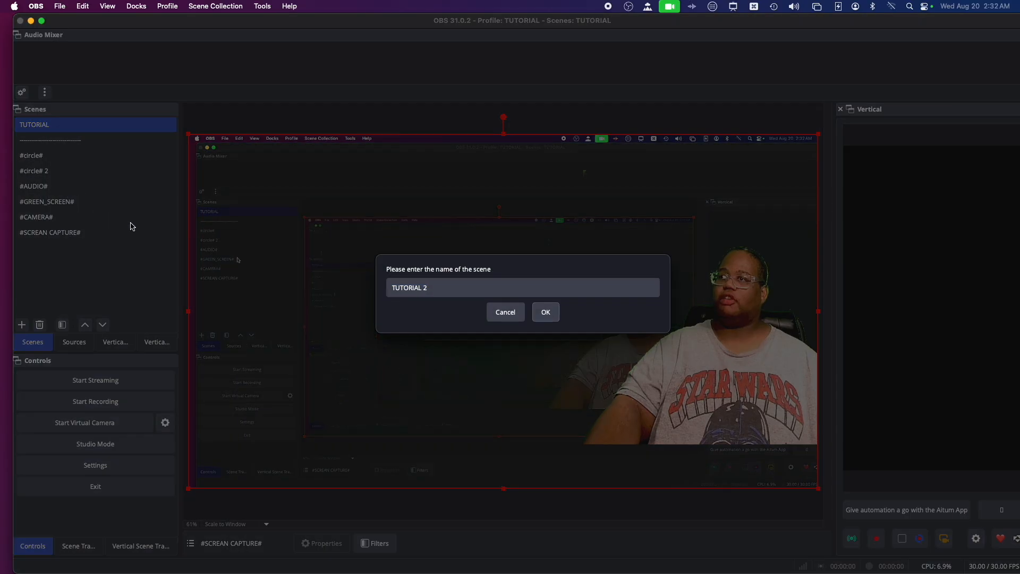
click(544, 315)
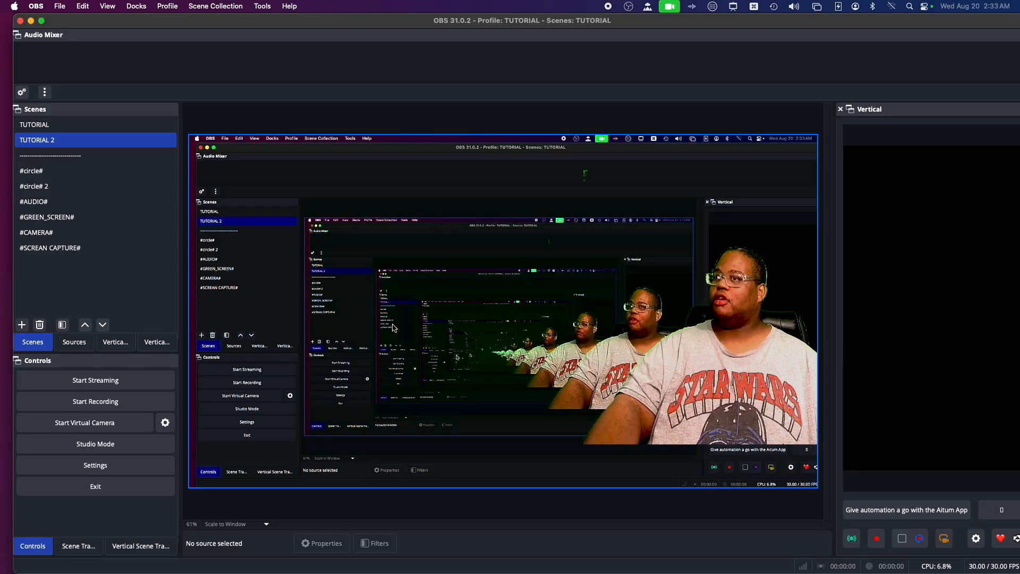
Step: Start adding an existing scene as a source in #circle# 2 and examine which scenes are offered
click(45, 186)
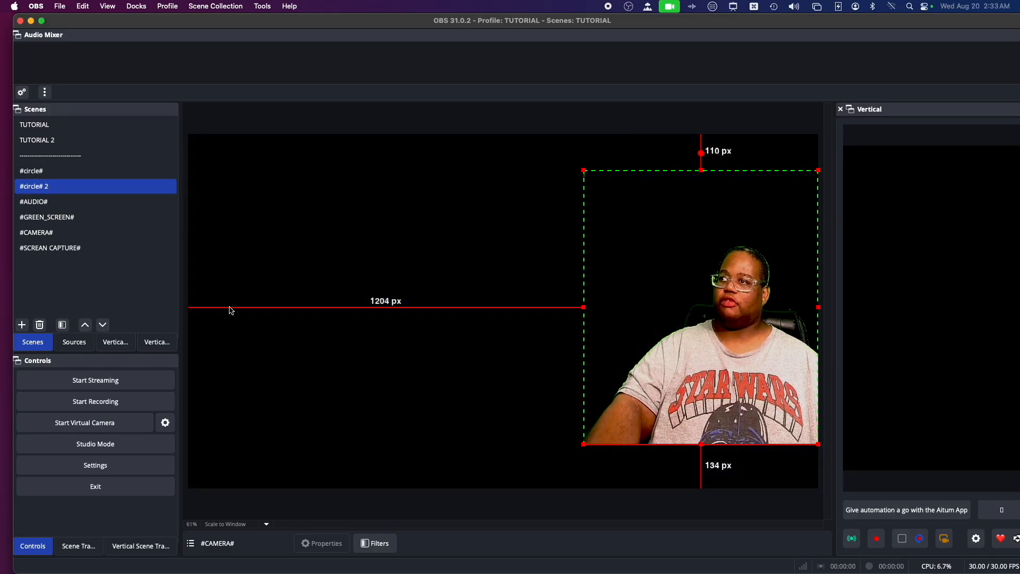
right_click(672, 313)
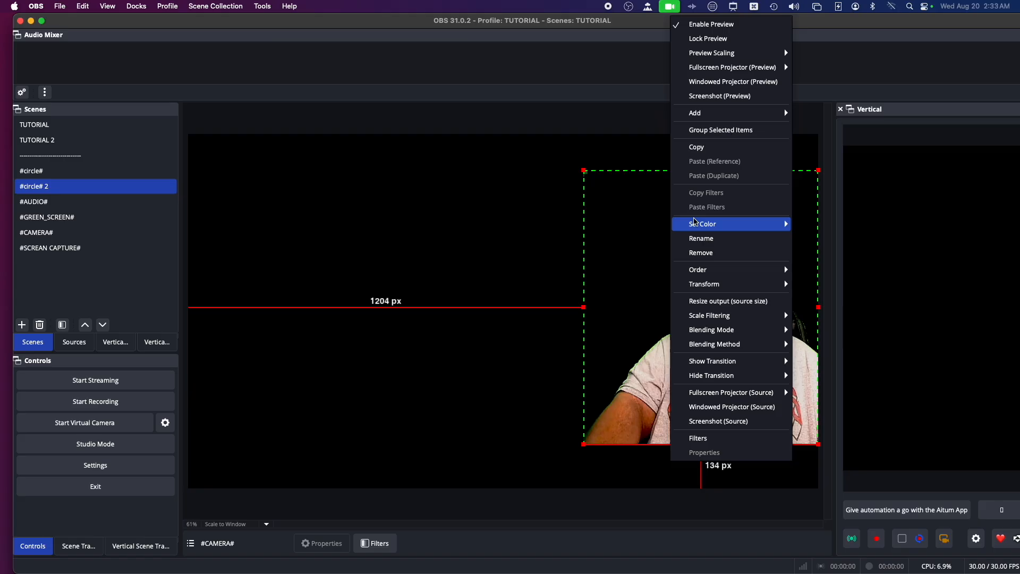
mouse_move(732, 118)
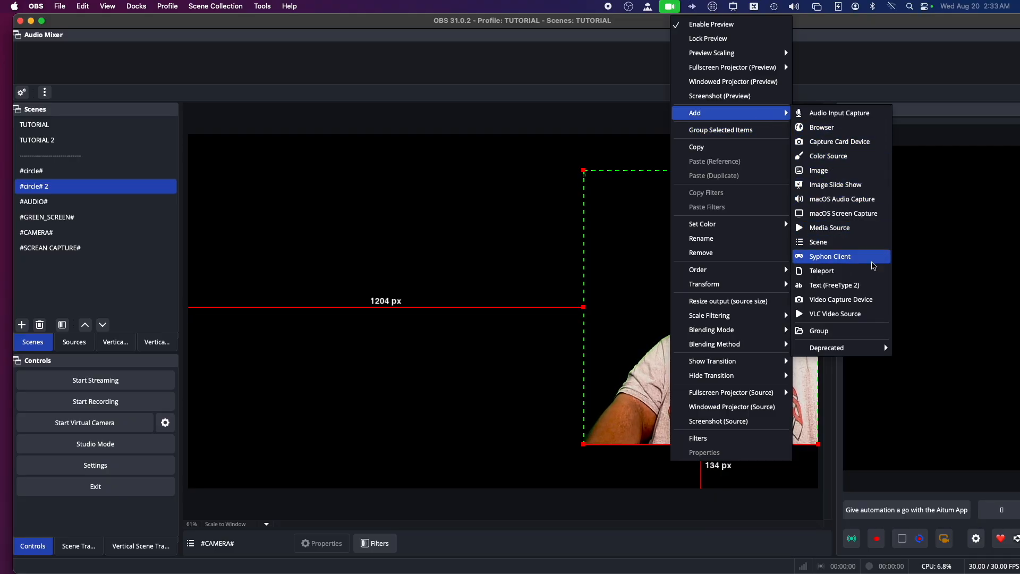
click(821, 245)
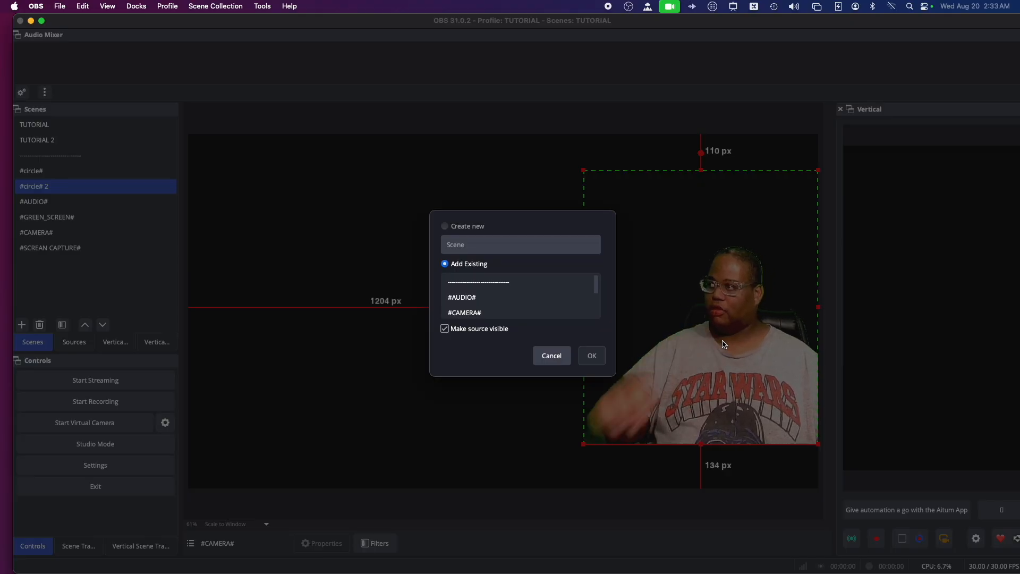
drag(538, 311, 523, 306)
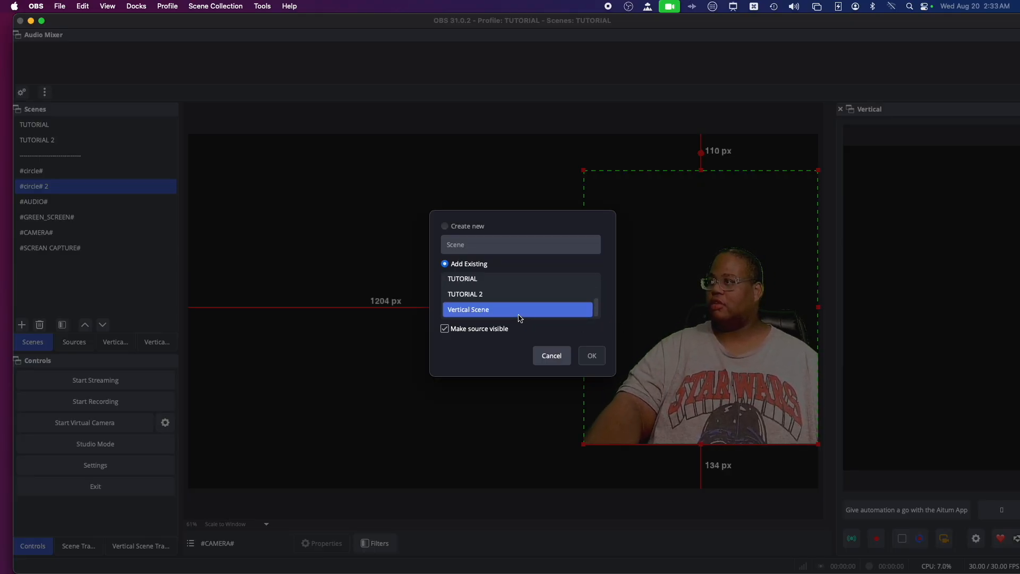
scroll(520, 318, up, 3)
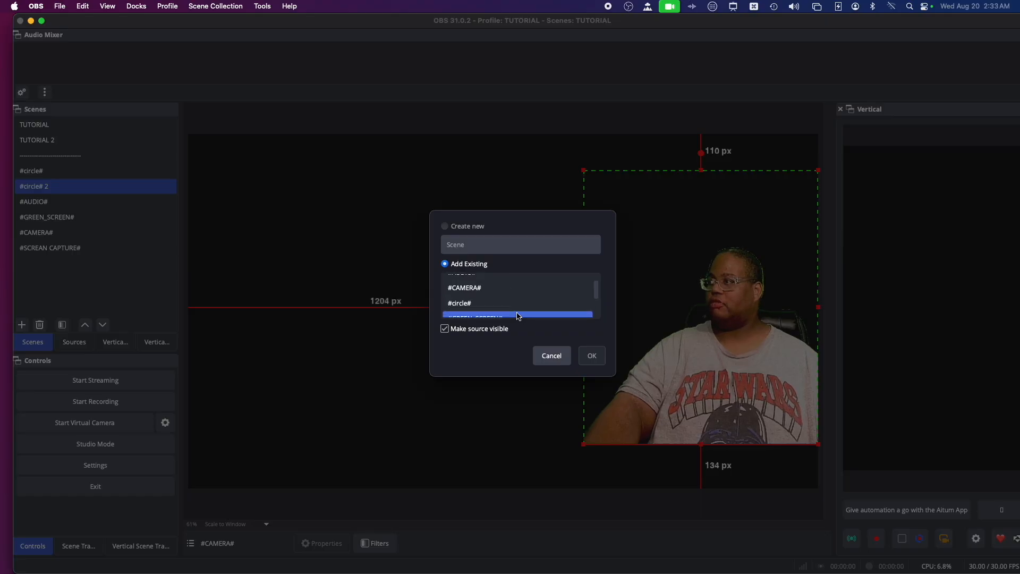
scroll(517, 316, up, 2)
scroll(511, 313, down, 3)
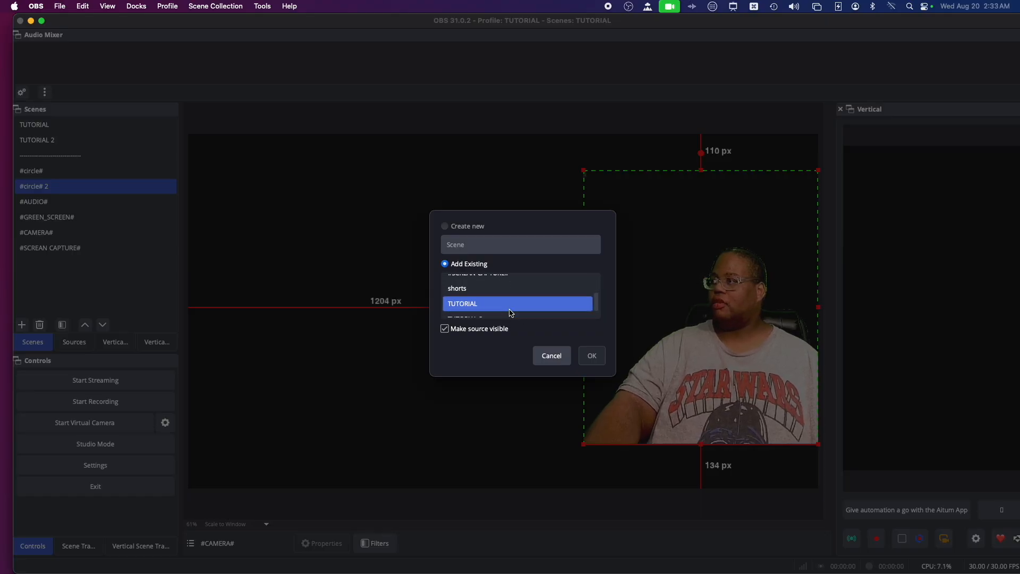
scroll(510, 313, up, 3)
scroll(510, 313, down, 5)
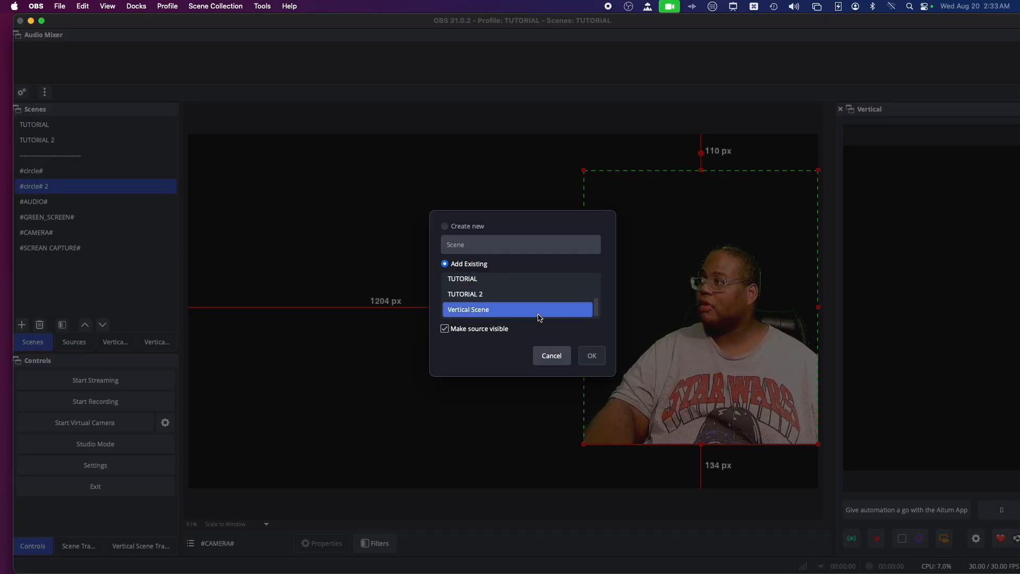
scroll(540, 313, up, 5)
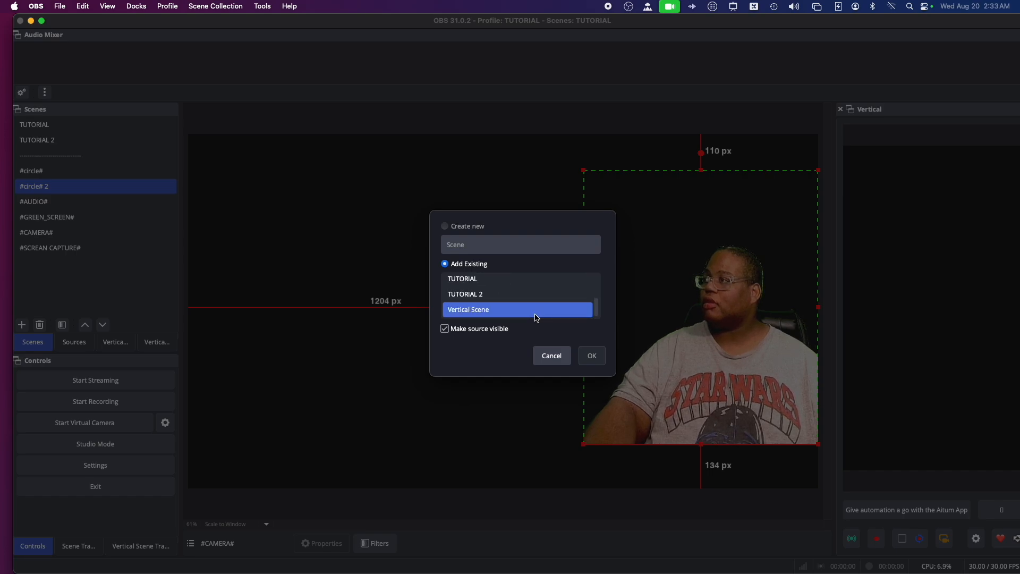
scroll(536, 317, up, 2)
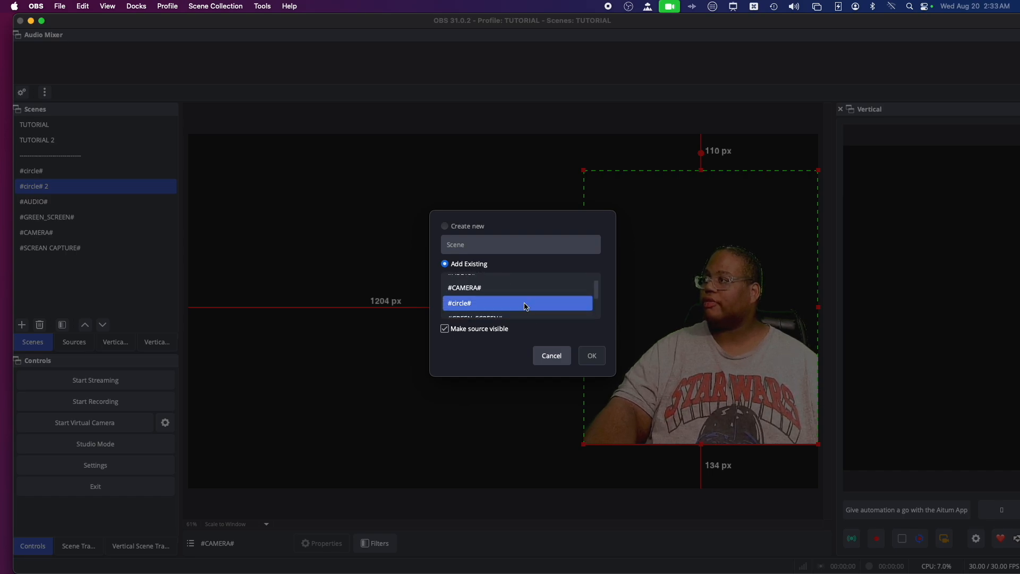
scroll(524, 302, up, 1)
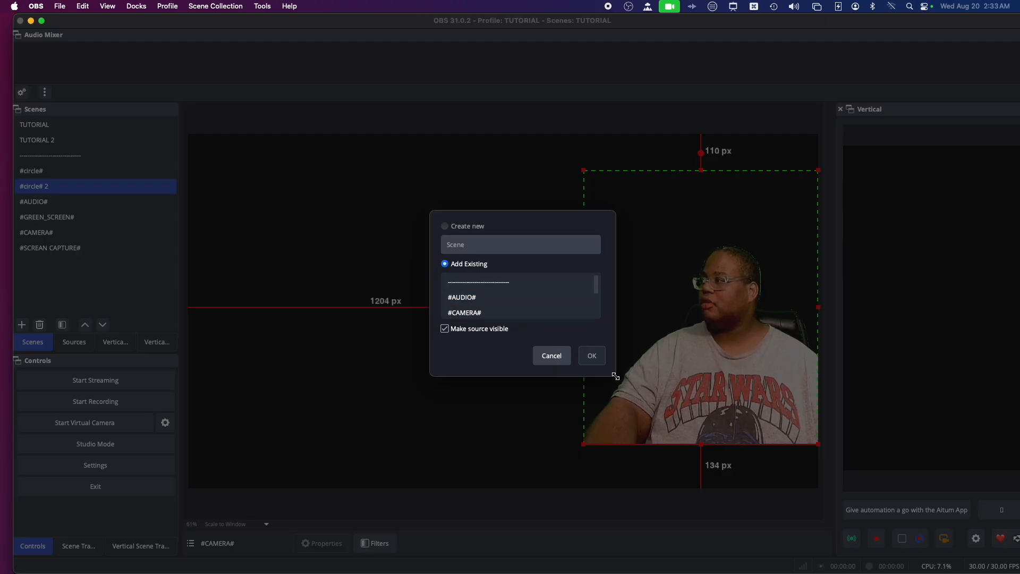
Step: Enlarge the source selection dialog to review the full list of scenes, and cancel without adding one
drag(615, 376, 677, 444)
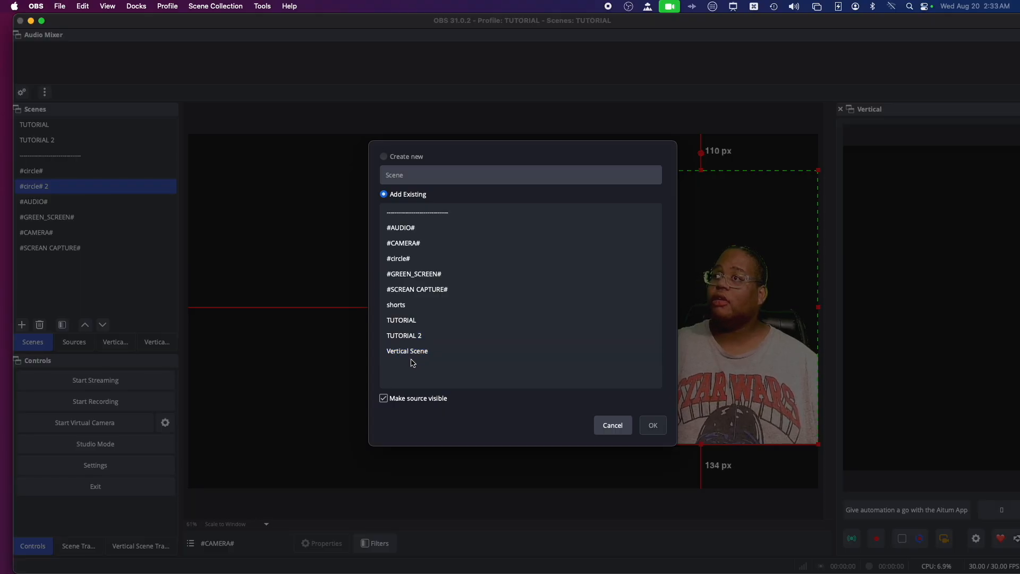
click(611, 425)
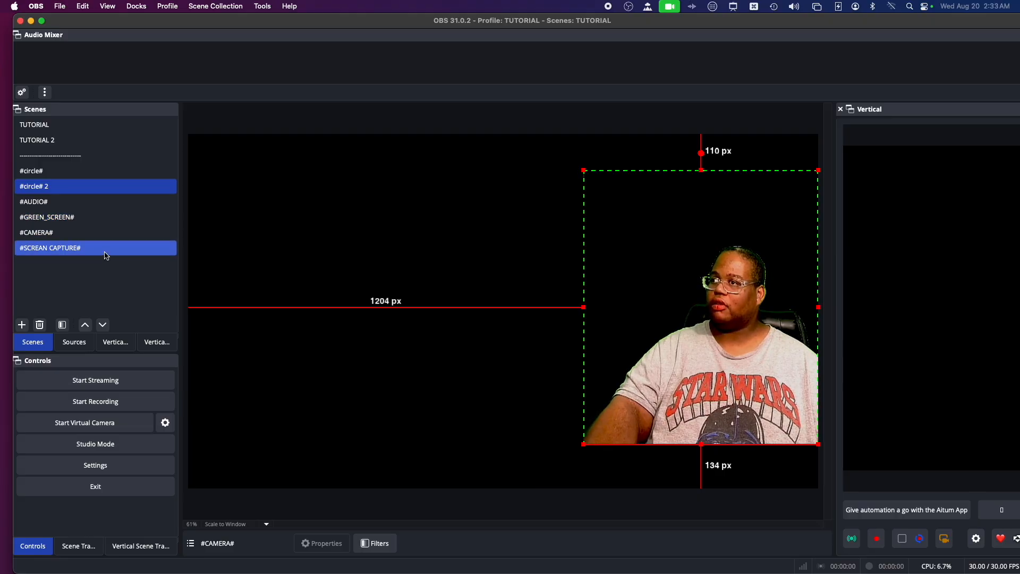
Step: Check the source list of the #circle# 2 scene and view the #circle# scene for comparison
click(82, 339)
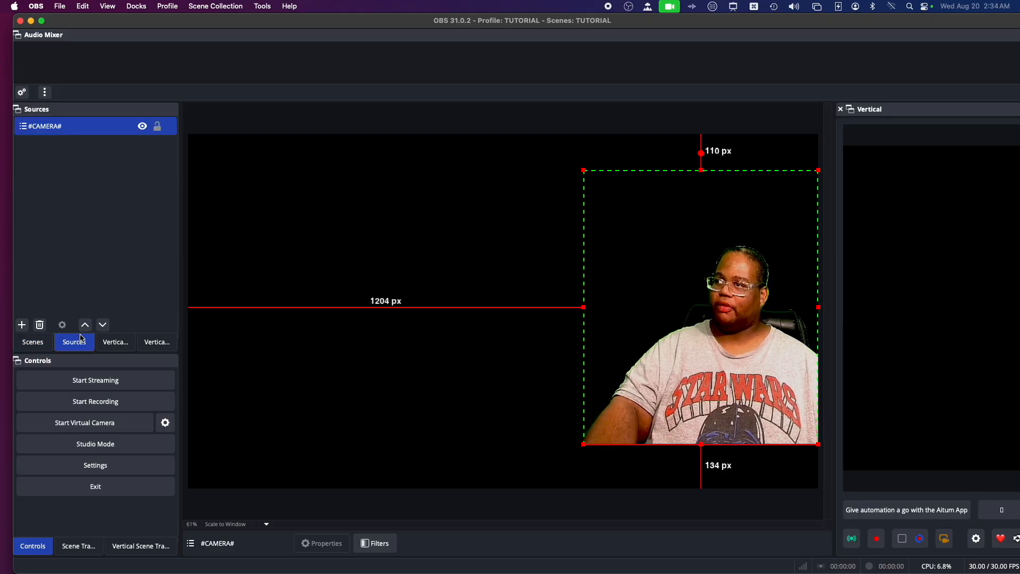
click(27, 345)
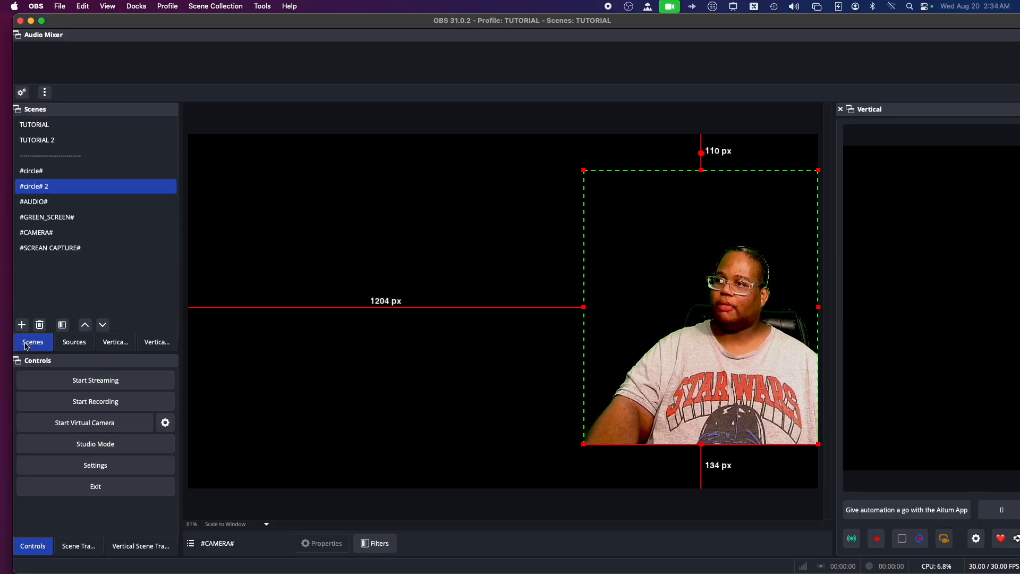
right_click(38, 192)
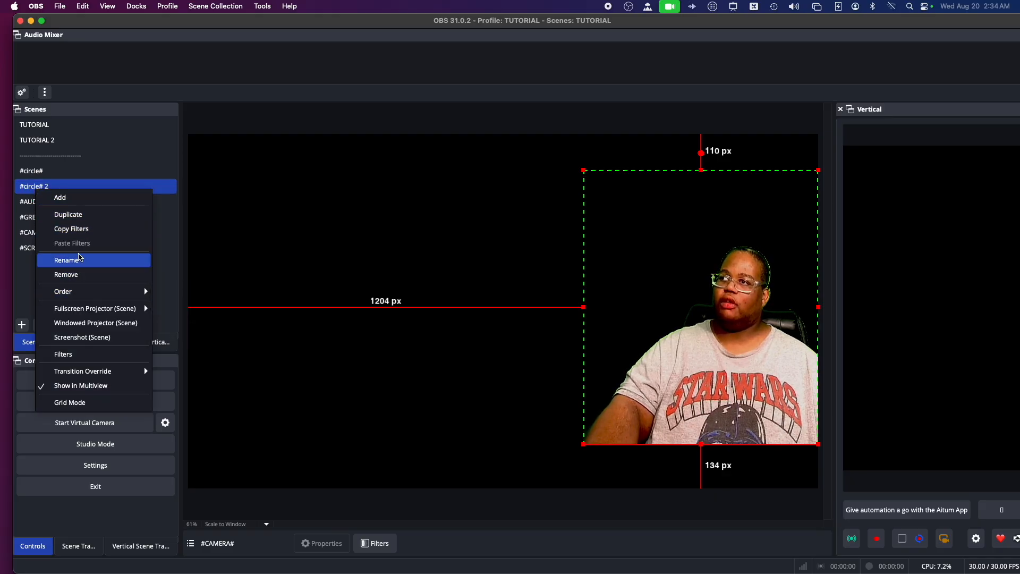
click(29, 172)
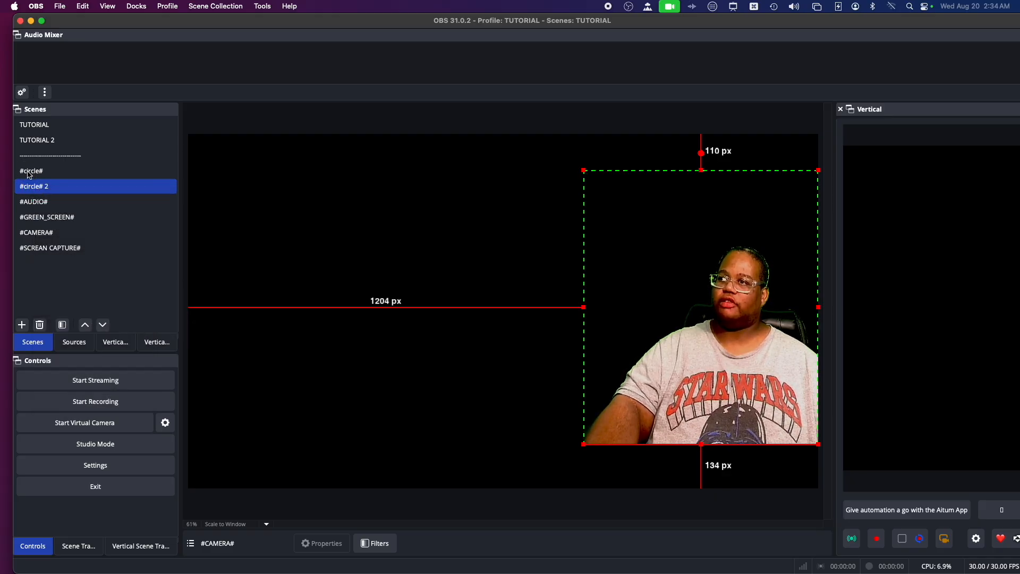
click(29, 172)
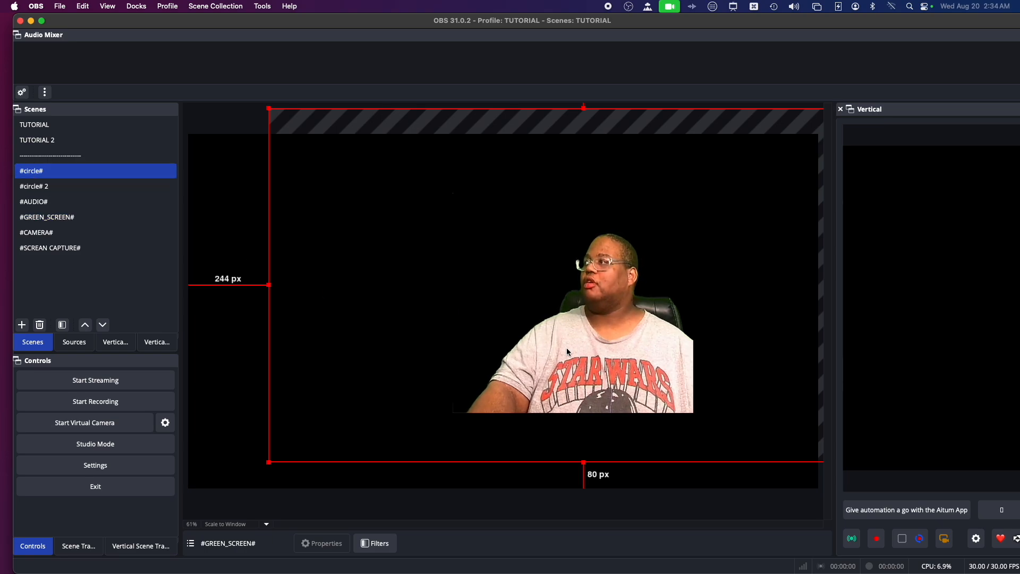
Step: Add the existing #circle# scene as a visible source in the TUTORIAL scene
click(37, 124)
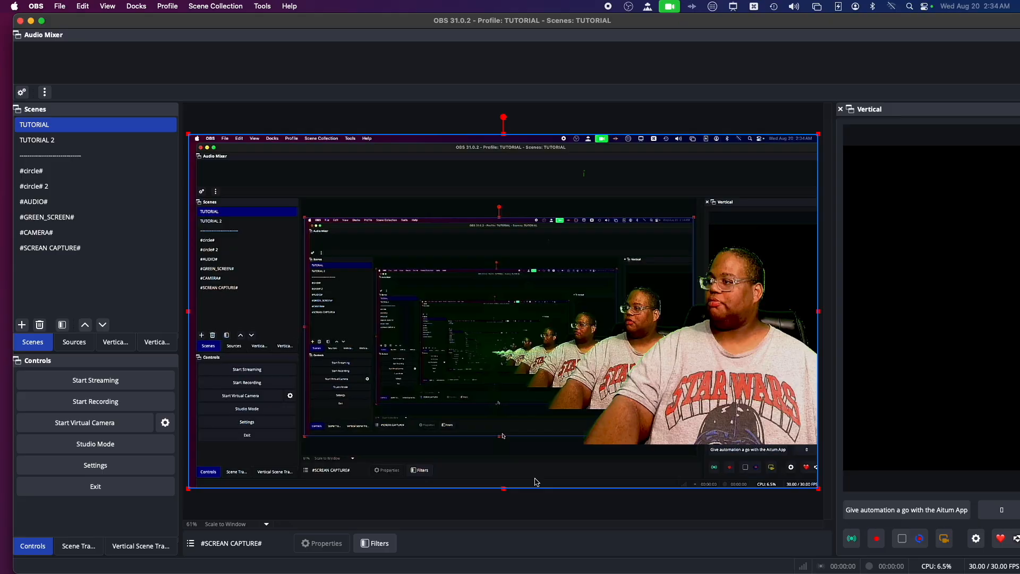
click(83, 345)
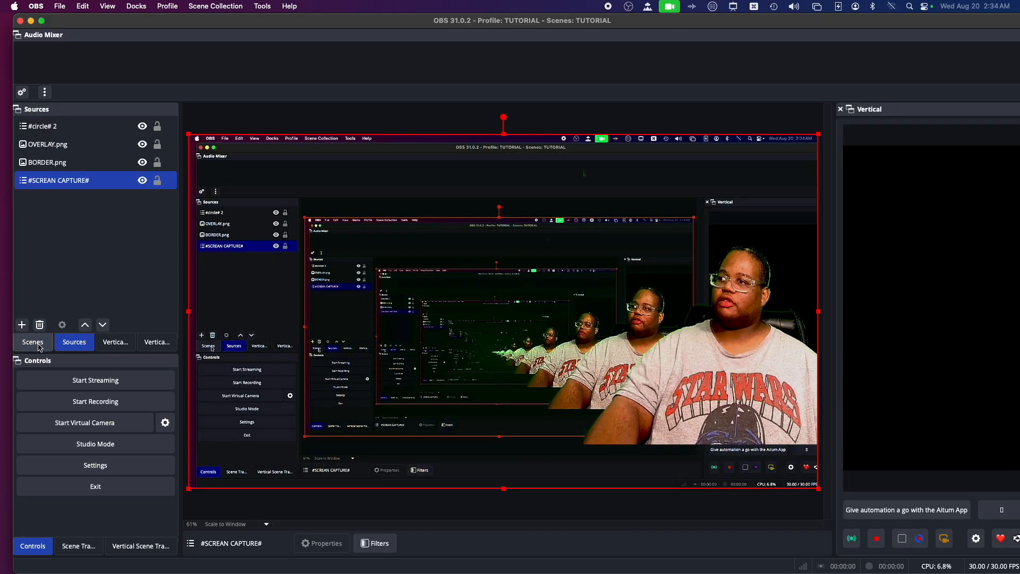
right_click(40, 237)
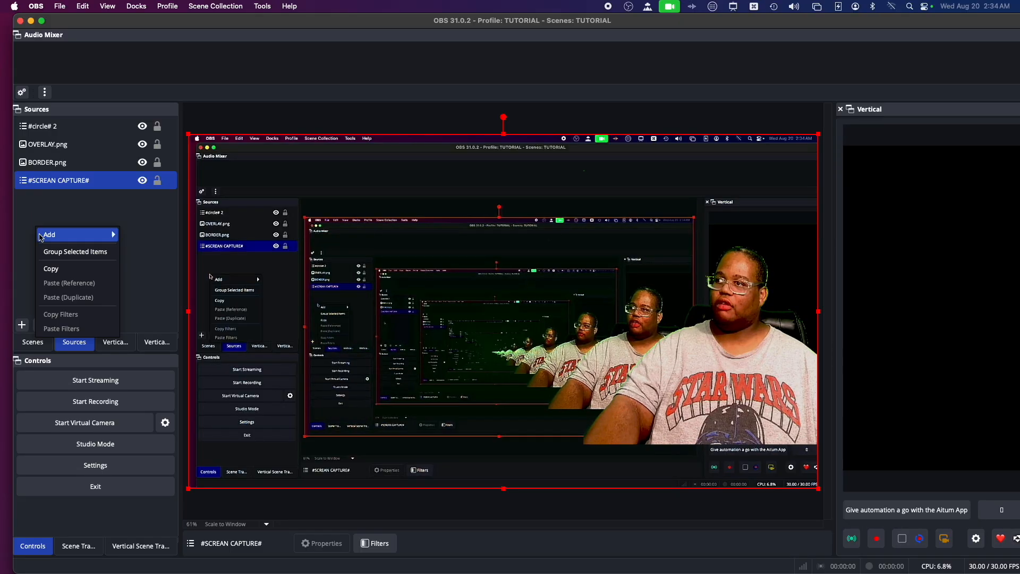
mouse_move(79, 235)
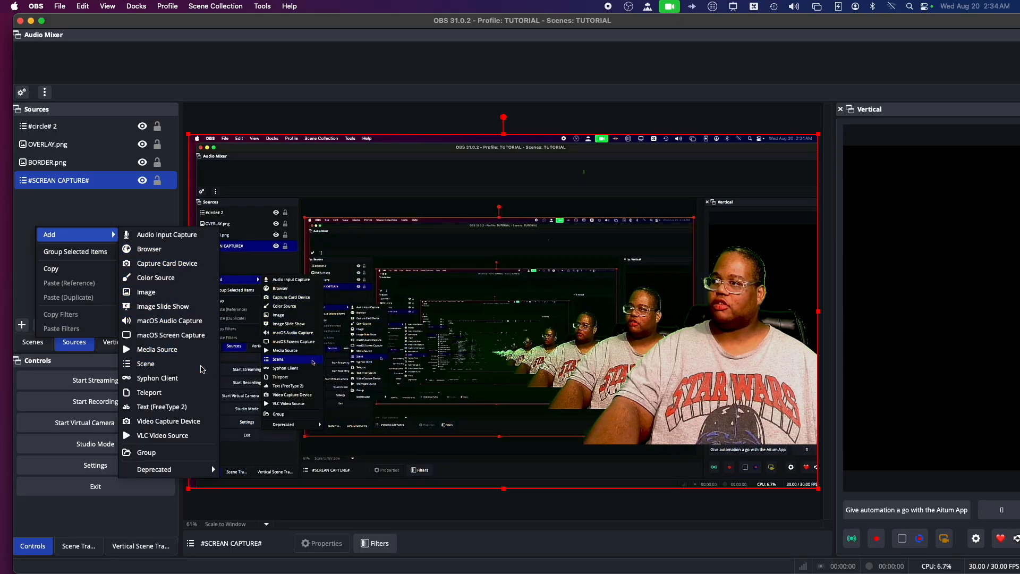
click(201, 366)
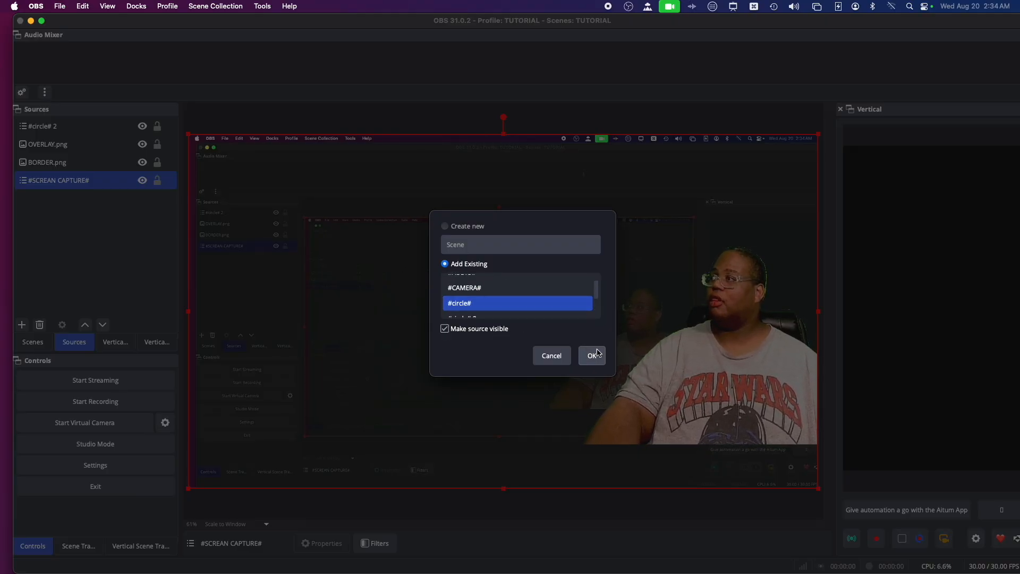
click(601, 357)
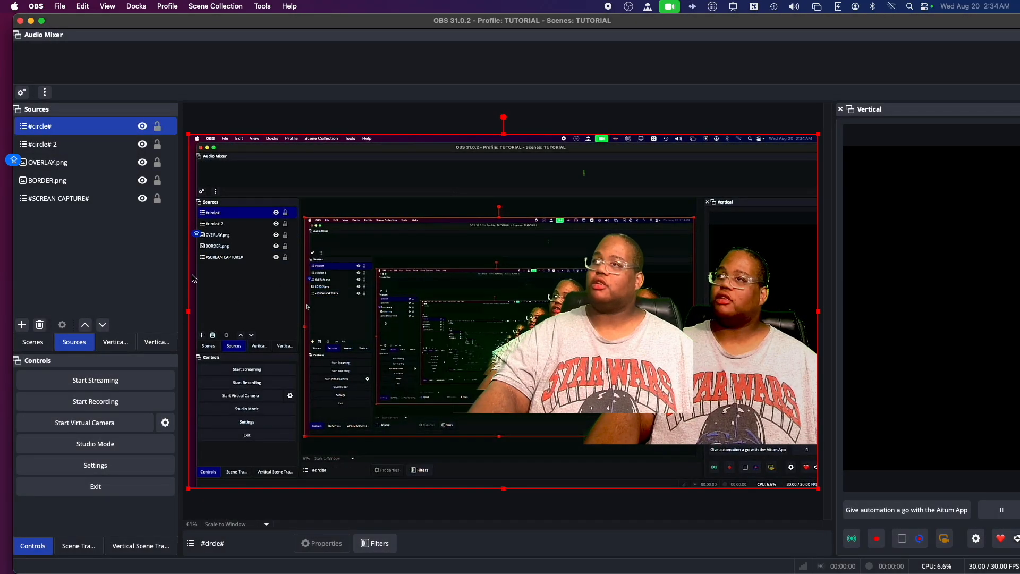
Step: Remove the #circle# 2 source from the TUTORIAL scene
click(47, 150)
right_click(47, 149)
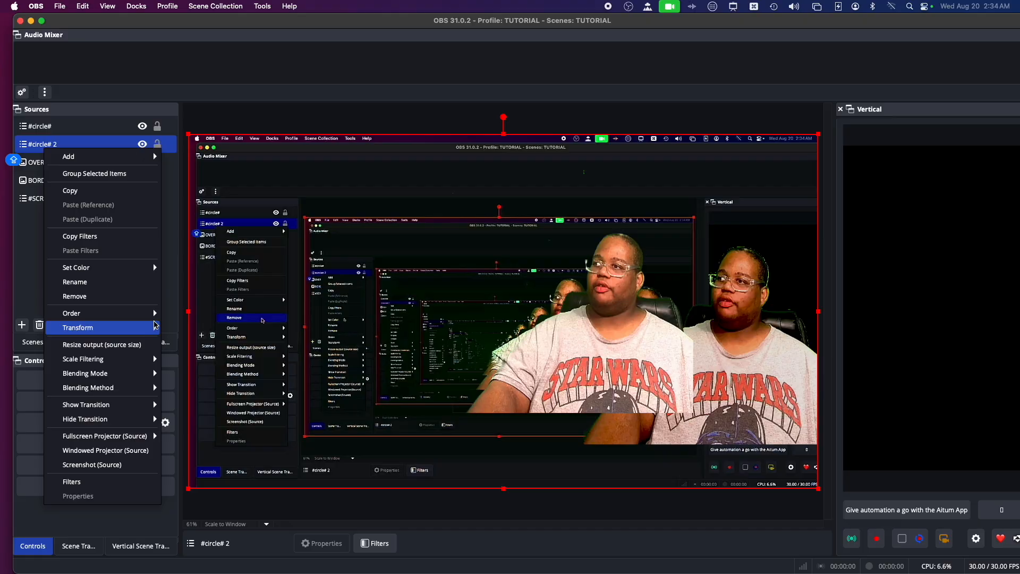
click(95, 301)
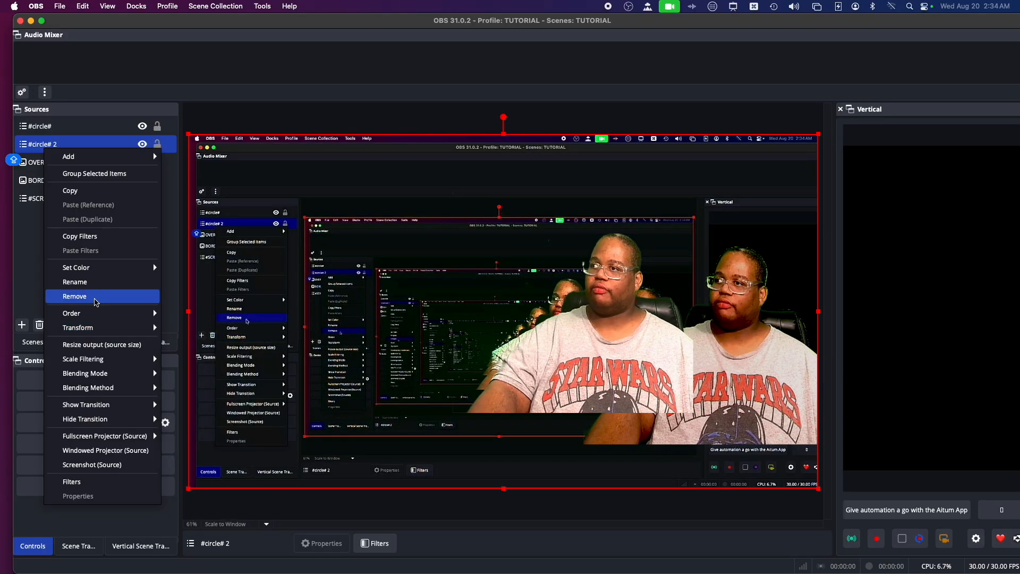
click(531, 222)
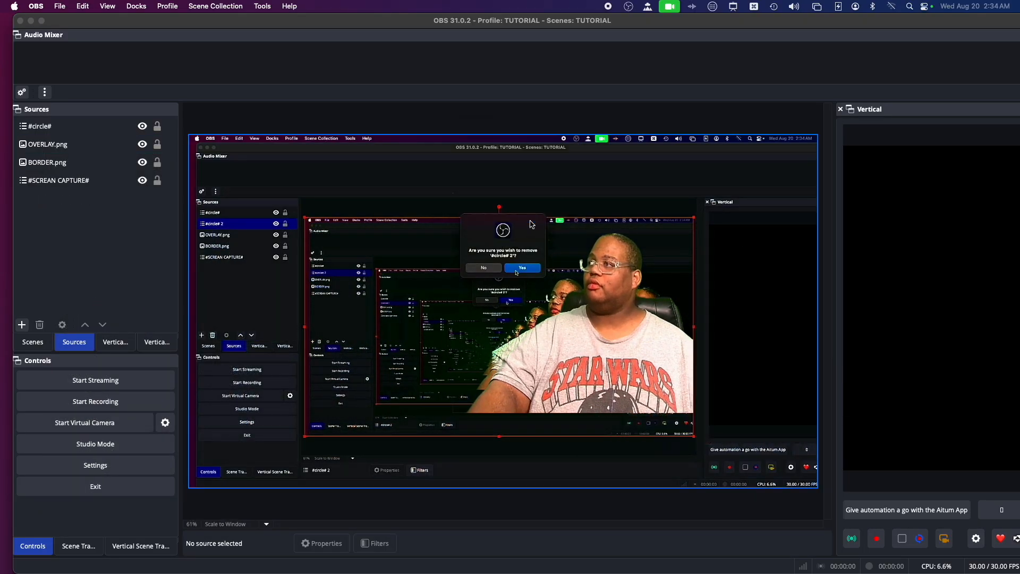
Step: Review the scene list and the sources that make up the TUTORIAL scene
click(32, 342)
click(101, 184)
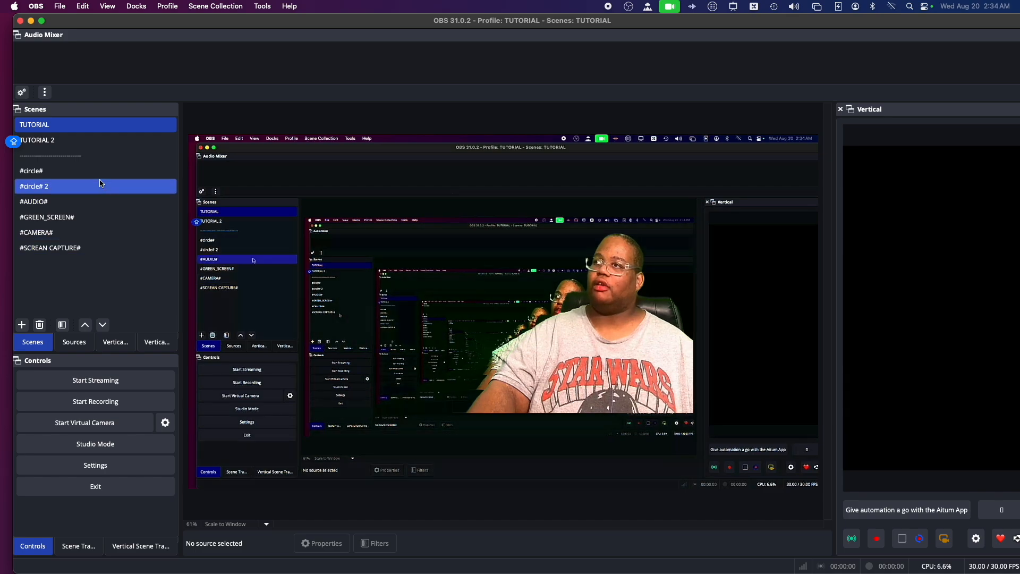
click(349, 375)
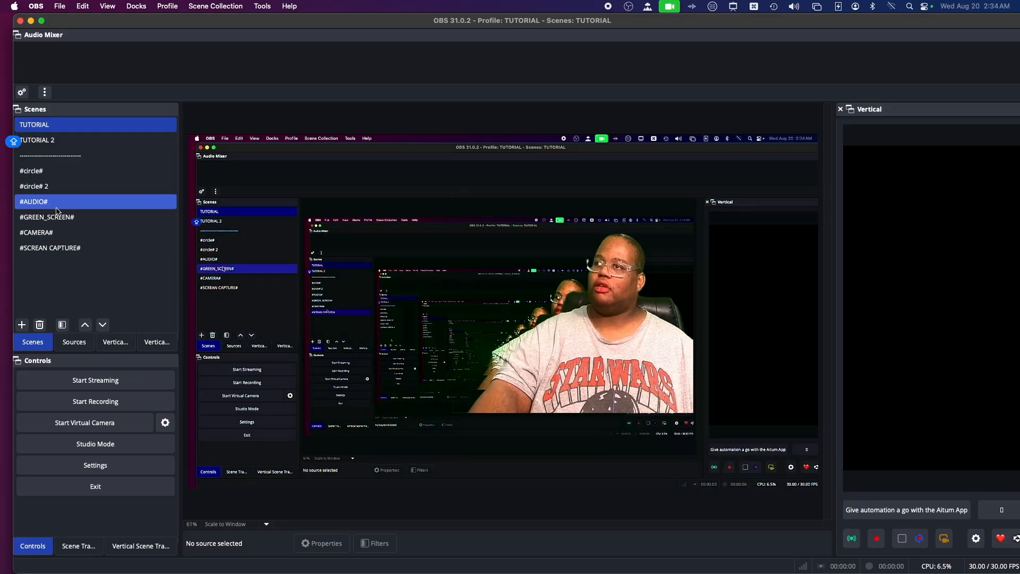
click(80, 341)
click(58, 126)
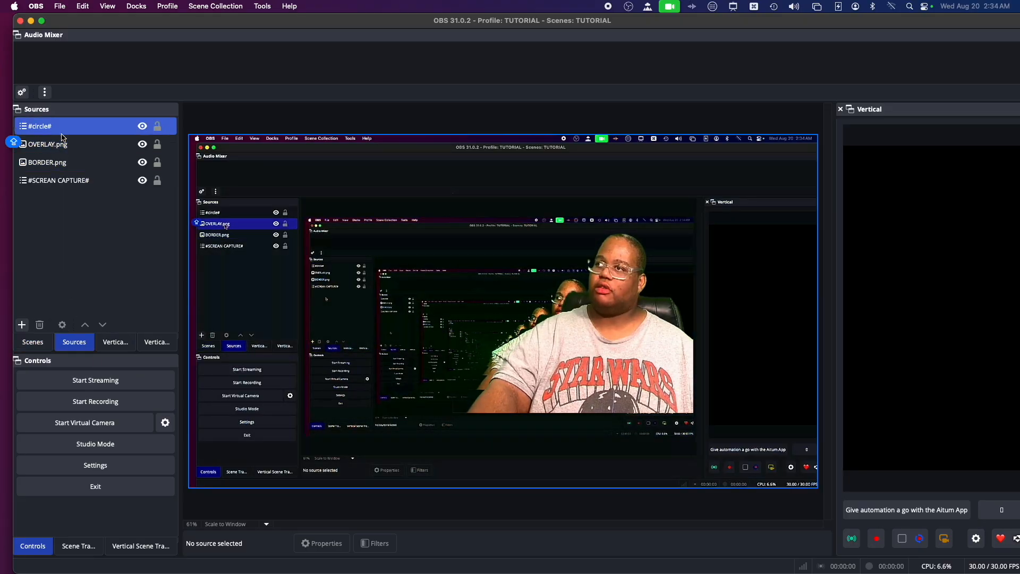
click(61, 141)
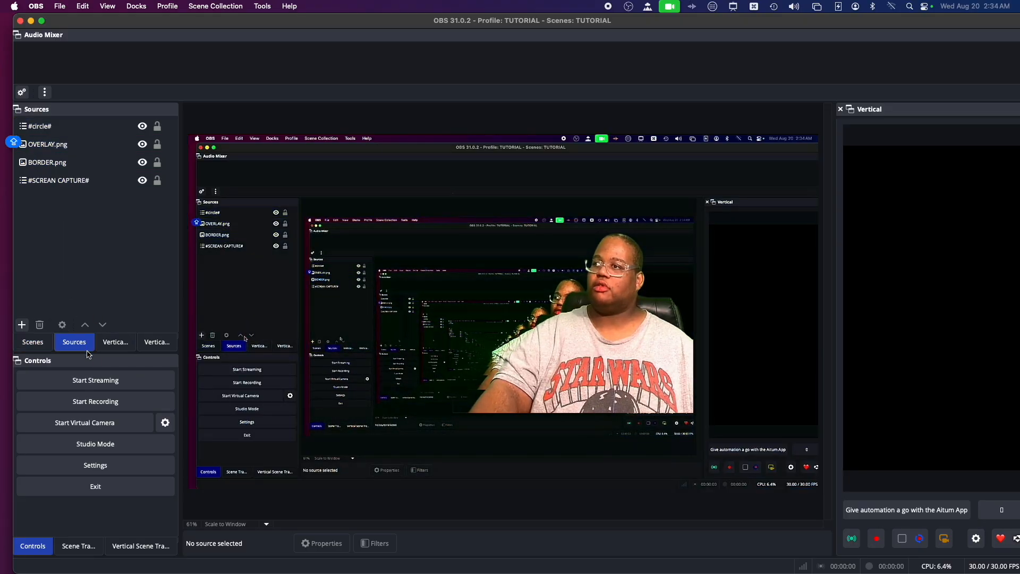
Step: Move the #GREEN_SCREEN# source in the #circle# scene so the person meets the canvas's right edge, about 631 px from the left edge
click(43, 346)
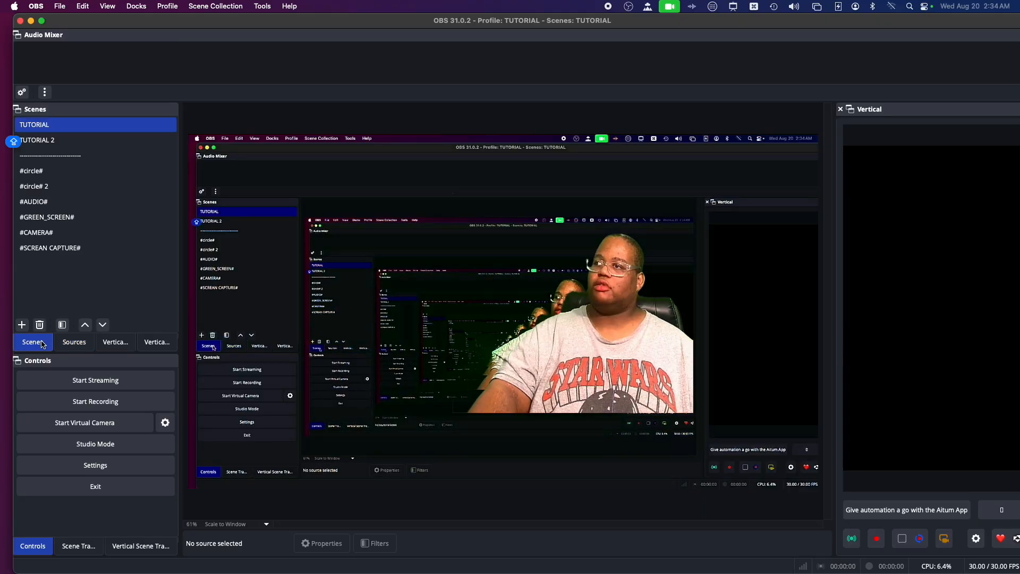
click(52, 177)
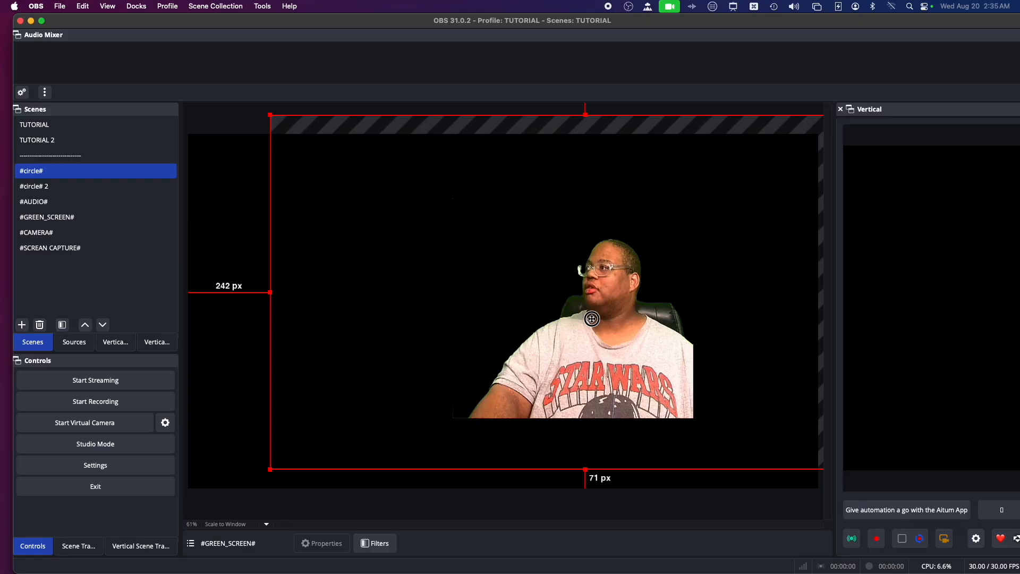
drag(592, 319, 718, 291)
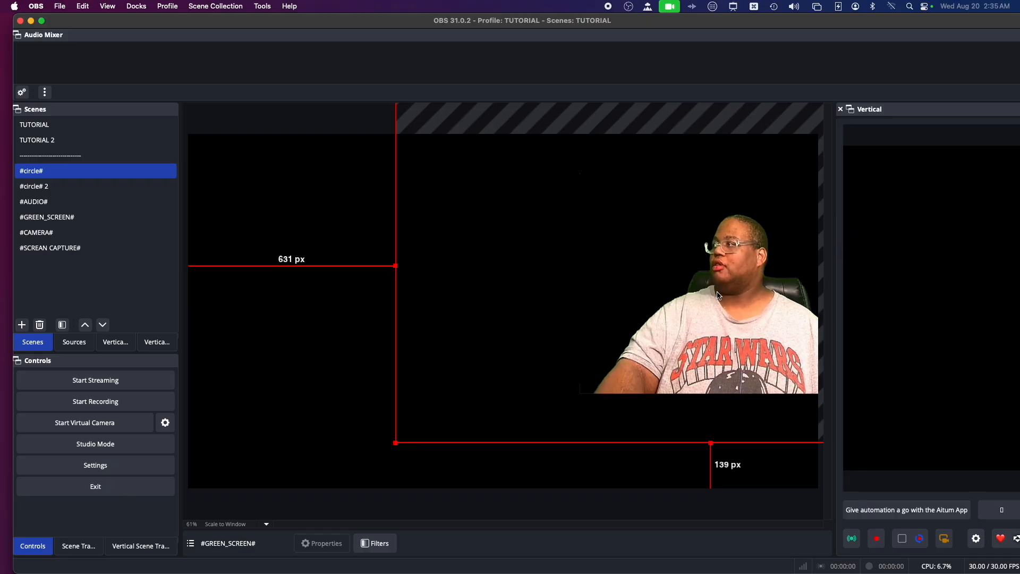
Step: Compare the camera placement in the TUTORIAL 2, TUTORIAL and #circle# scenes
click(33, 140)
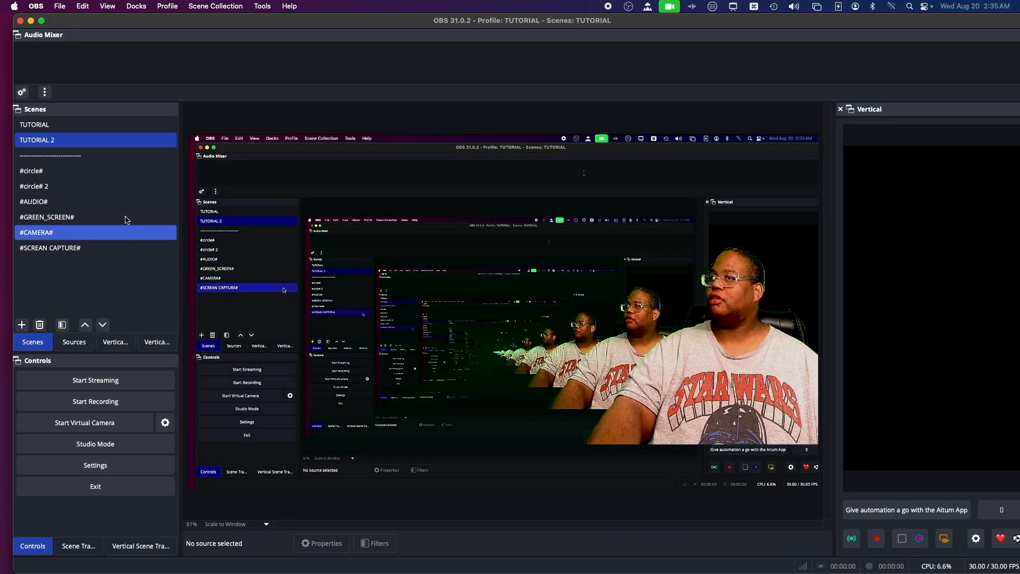
click(37, 127)
click(39, 139)
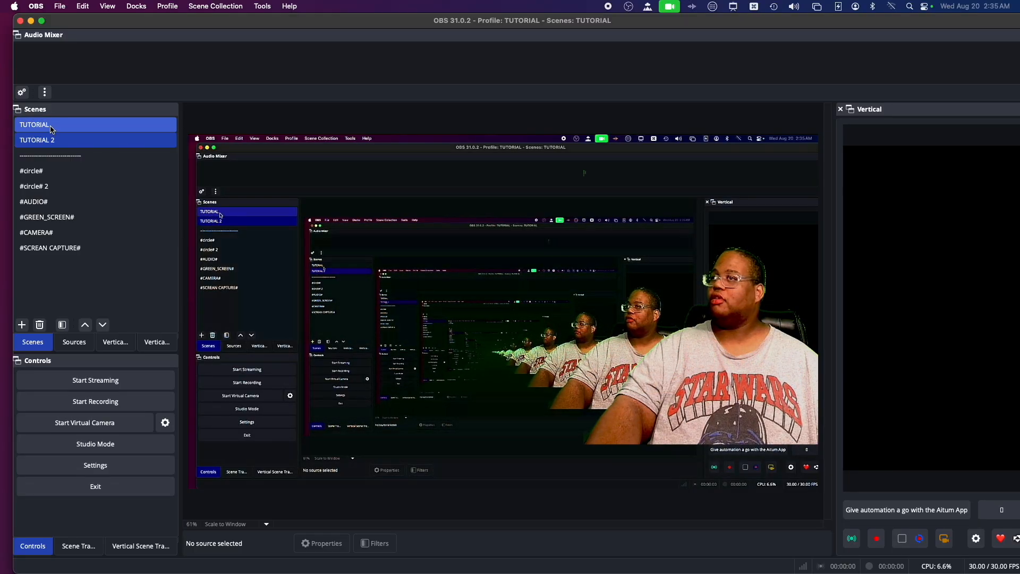
click(53, 173)
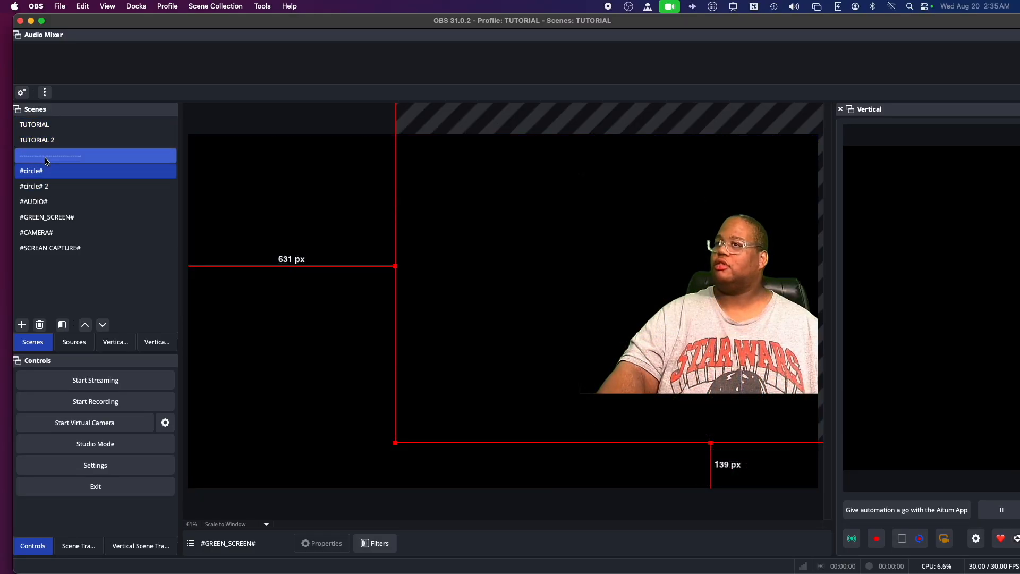
Step: Enable the Image Mask/Blend filter on the #circle# 2 scene and move its #CAMERA# source near the centre of the canvas
click(42, 183)
right_click(43, 183)
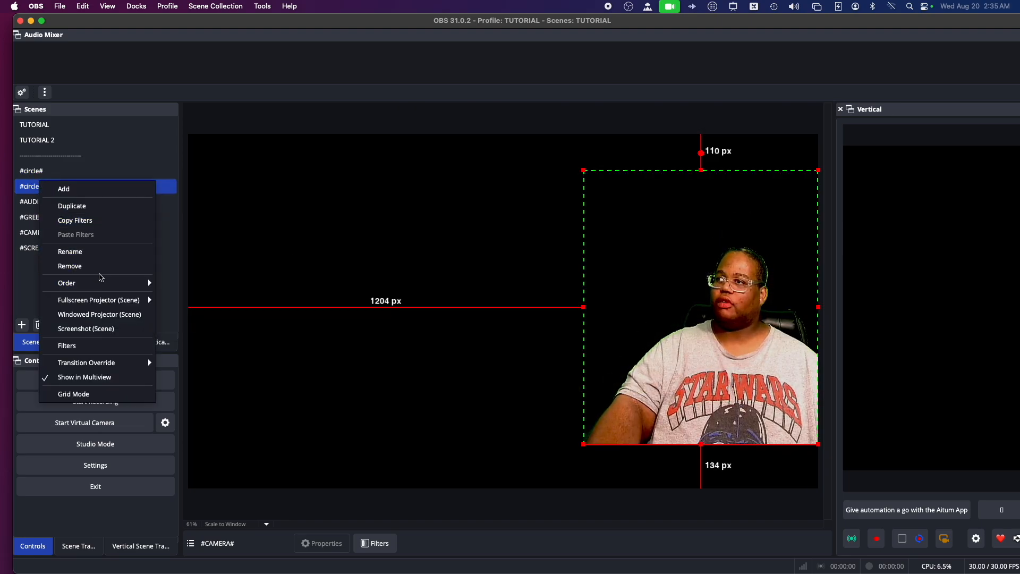
click(126, 346)
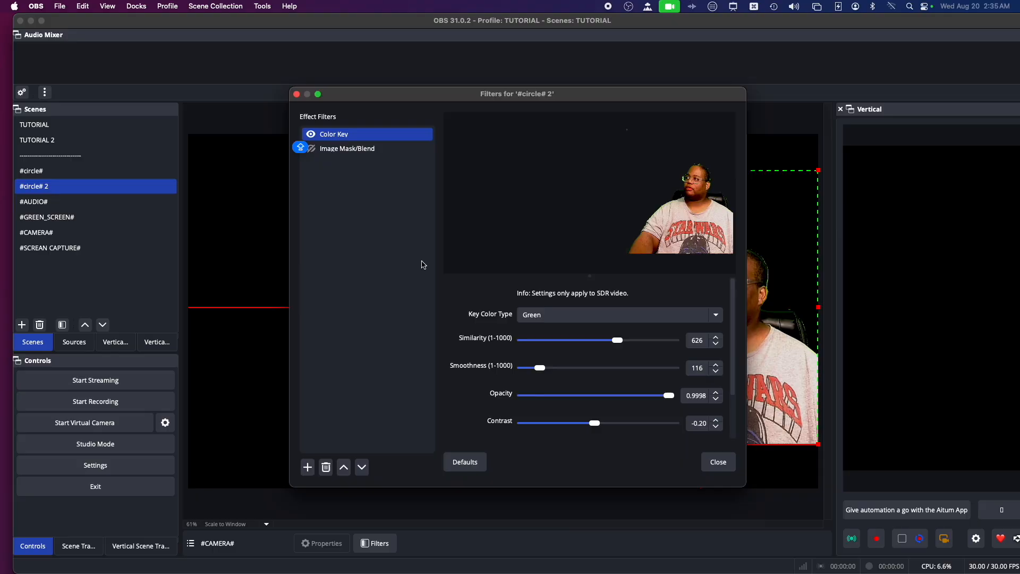
click(313, 150)
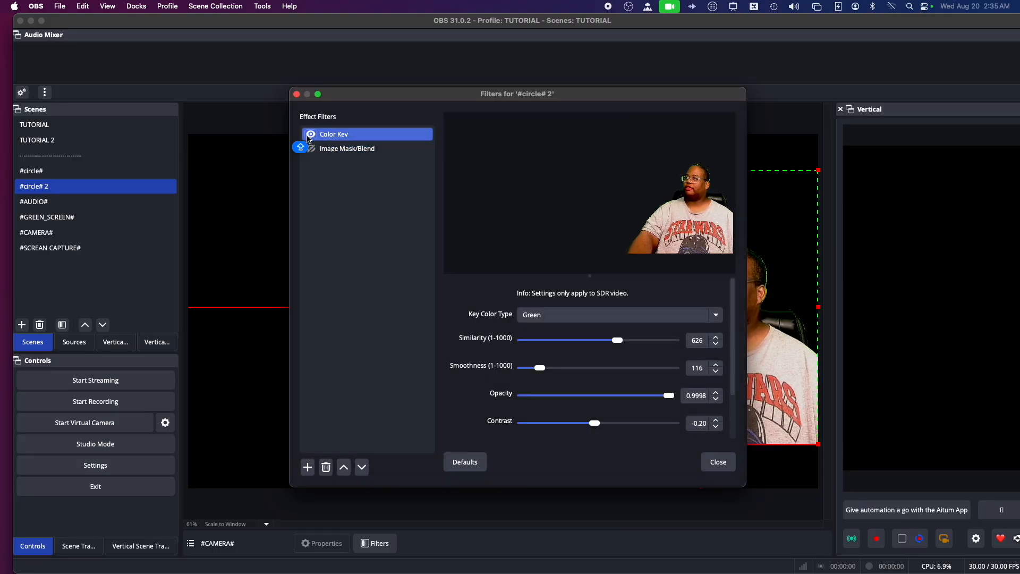
click(312, 148)
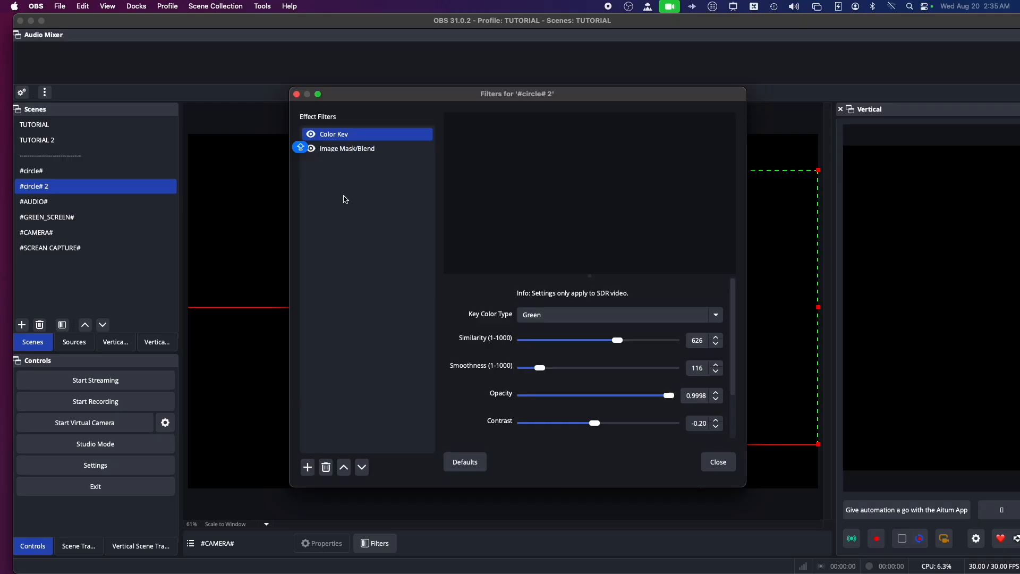
click(248, 302)
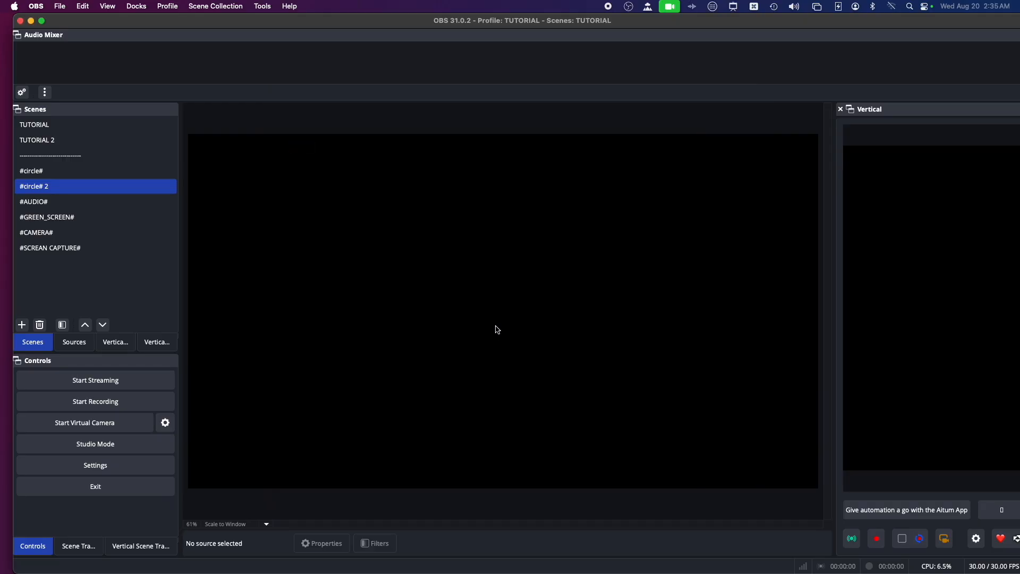
drag(669, 307, 497, 302)
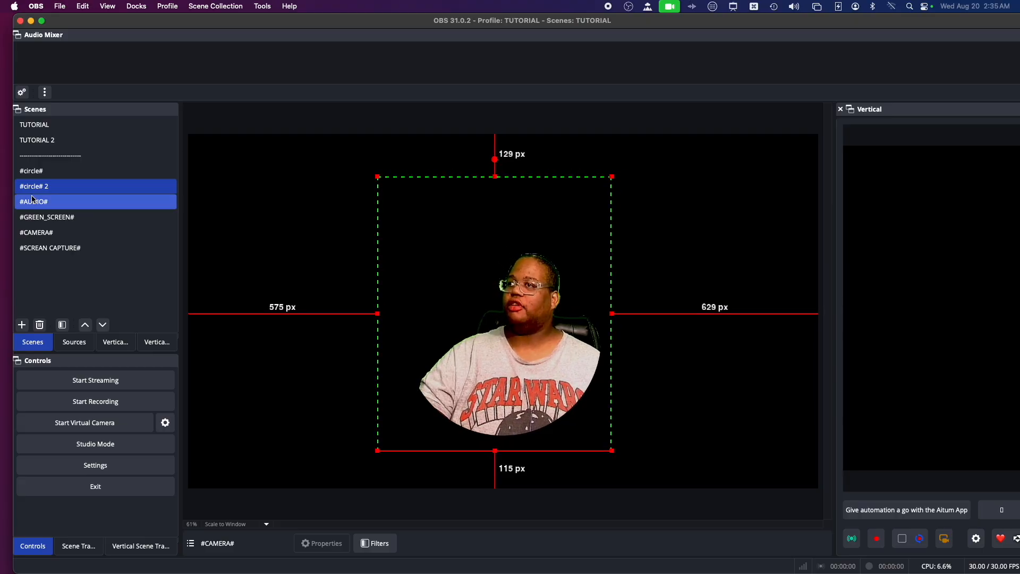
Step: Open the filters of the #circle# 2 scene
right_click(49, 187)
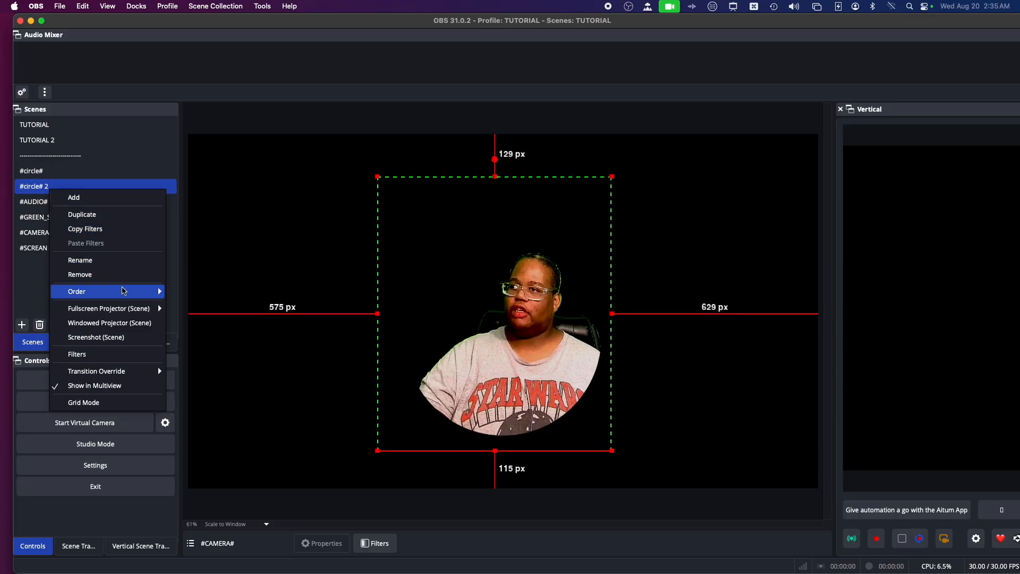
mouse_move(109, 371)
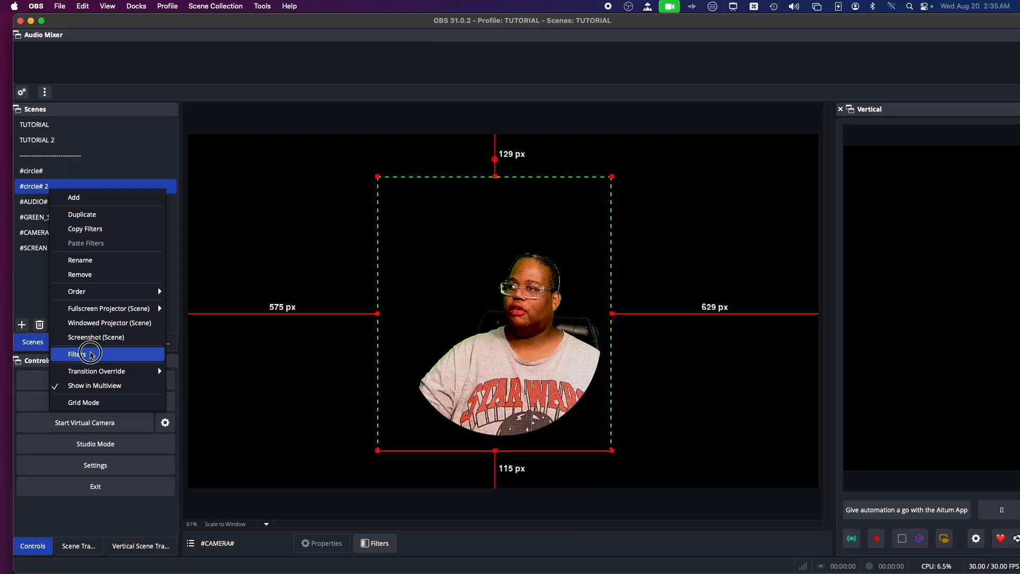
Step: Compare the #circle# 2 scene with its Color Key filter hidden, and show the filter again
click(91, 353)
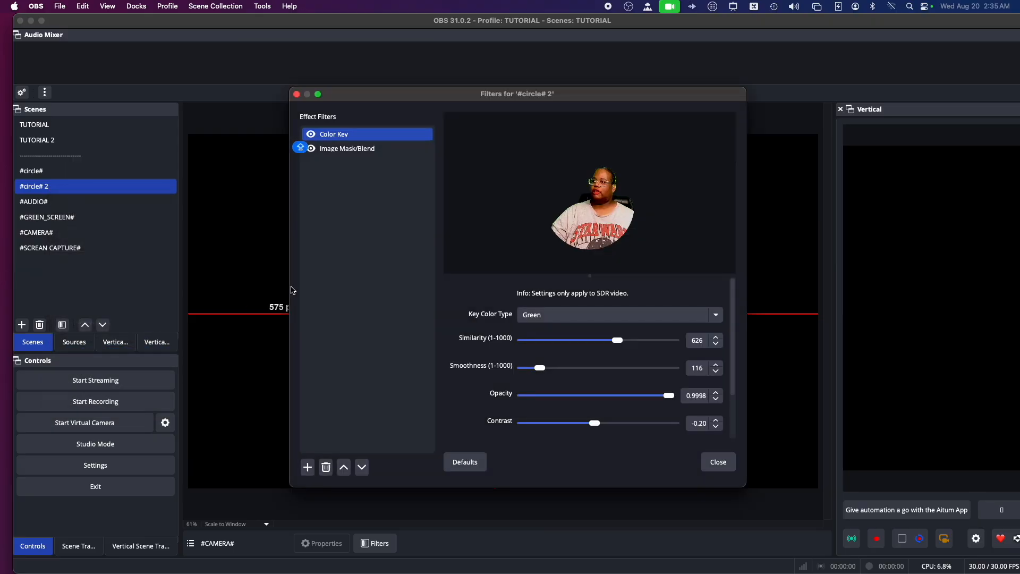
click(310, 134)
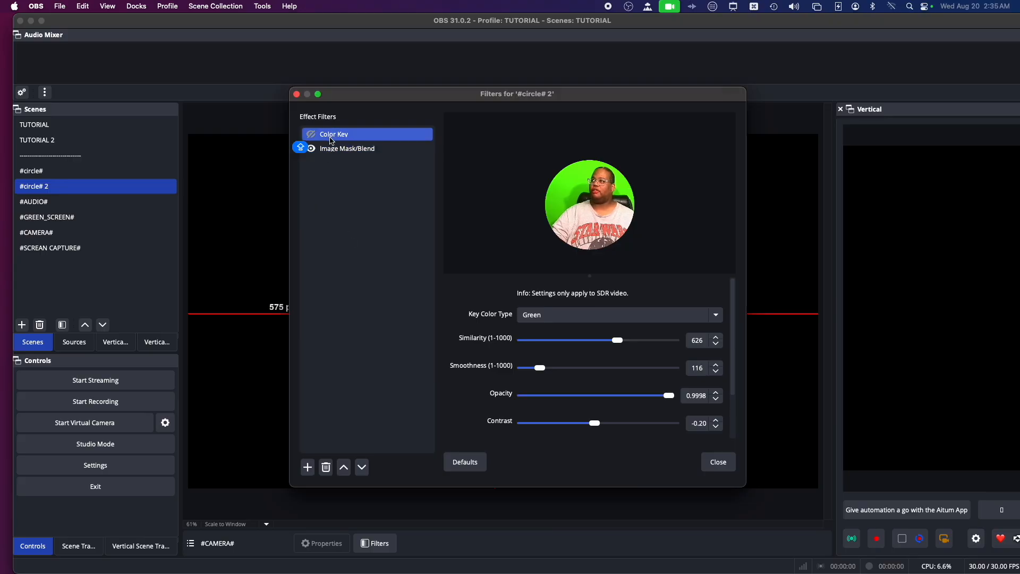
click(312, 135)
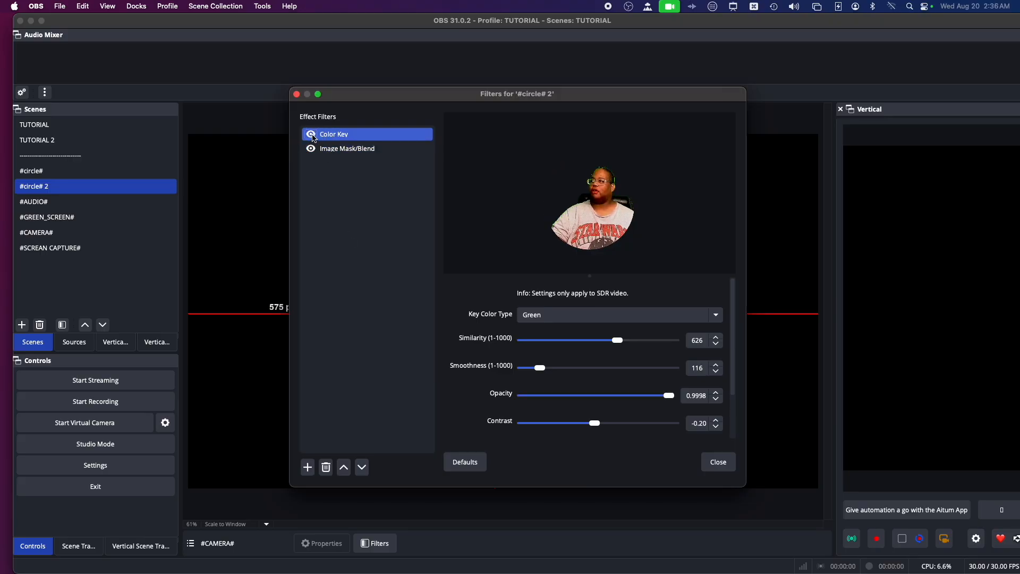
Step: Switch to the TUTORIAL 2 scene, select the #circle# 2 source in the preview and show the scene's source list
click(49, 128)
click(49, 143)
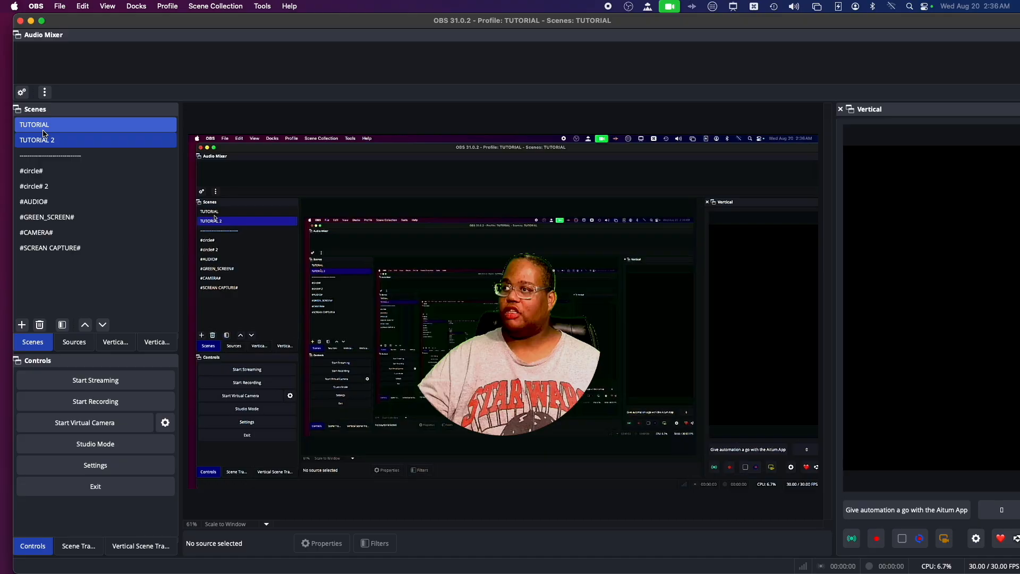
click(499, 339)
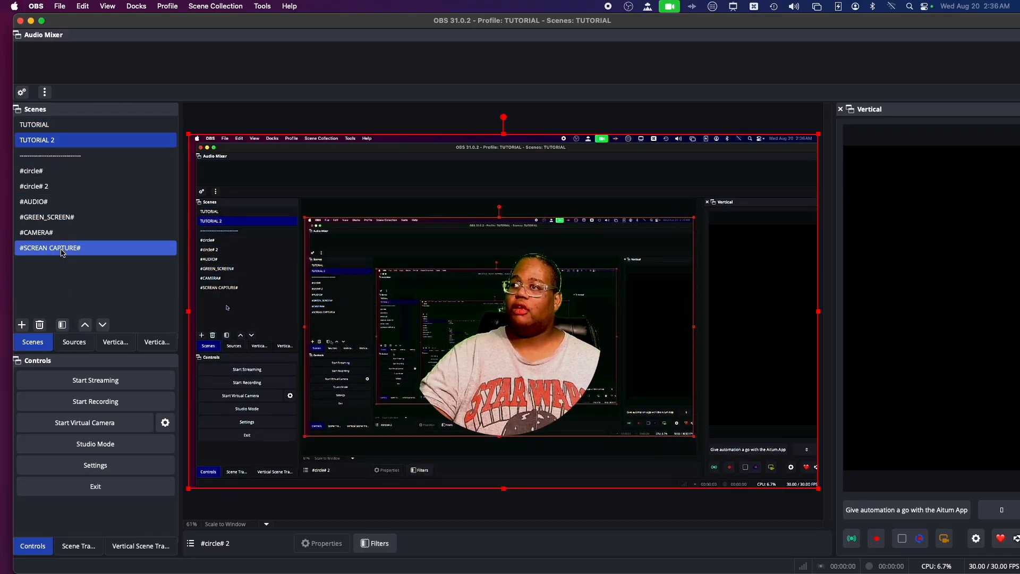
click(74, 343)
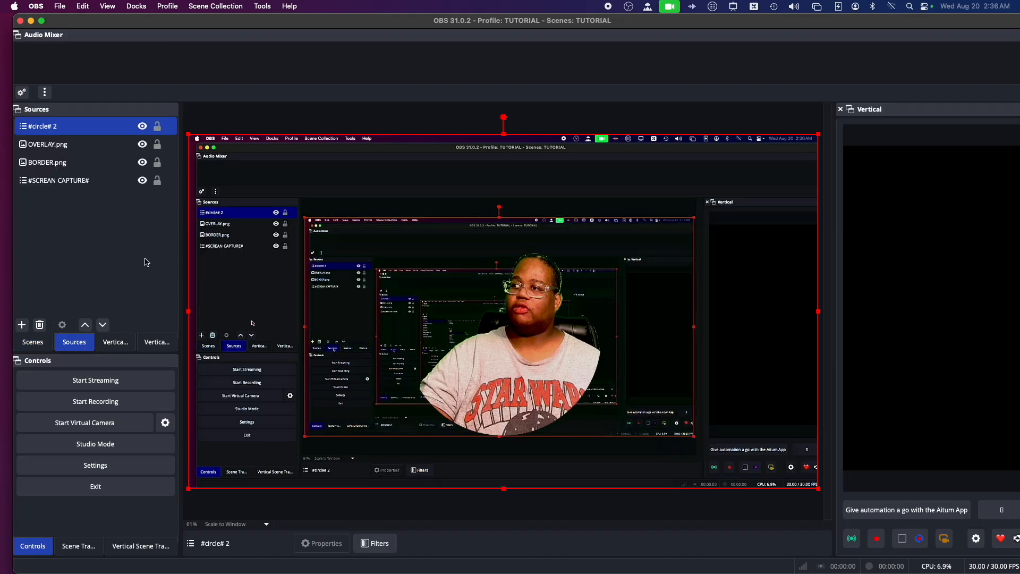
Step: Shrink the #circle# 2 source slightly and crop the empty area from all four sides around the presenter
drag(493, 336, 589, 374)
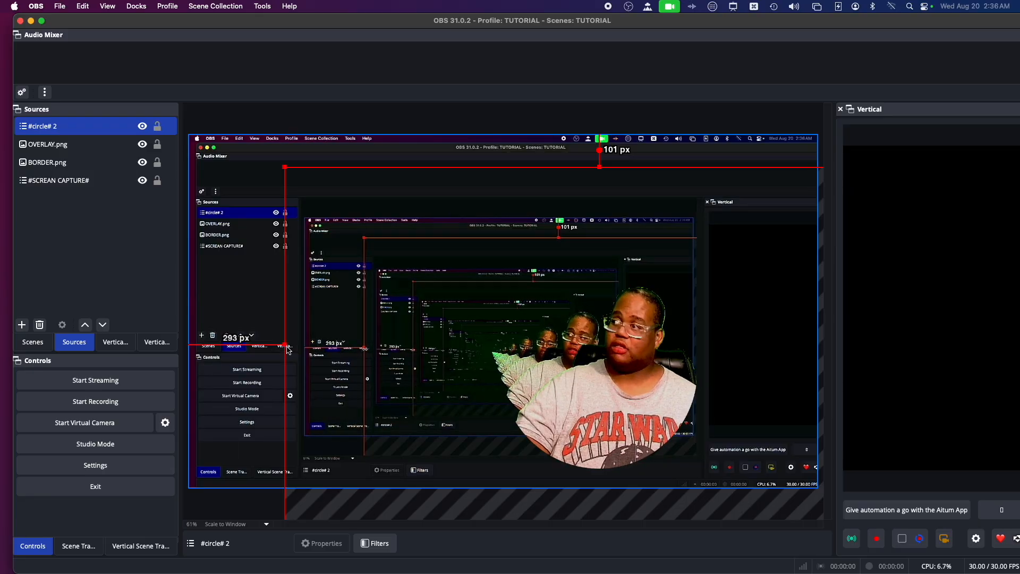
drag(285, 345, 347, 360)
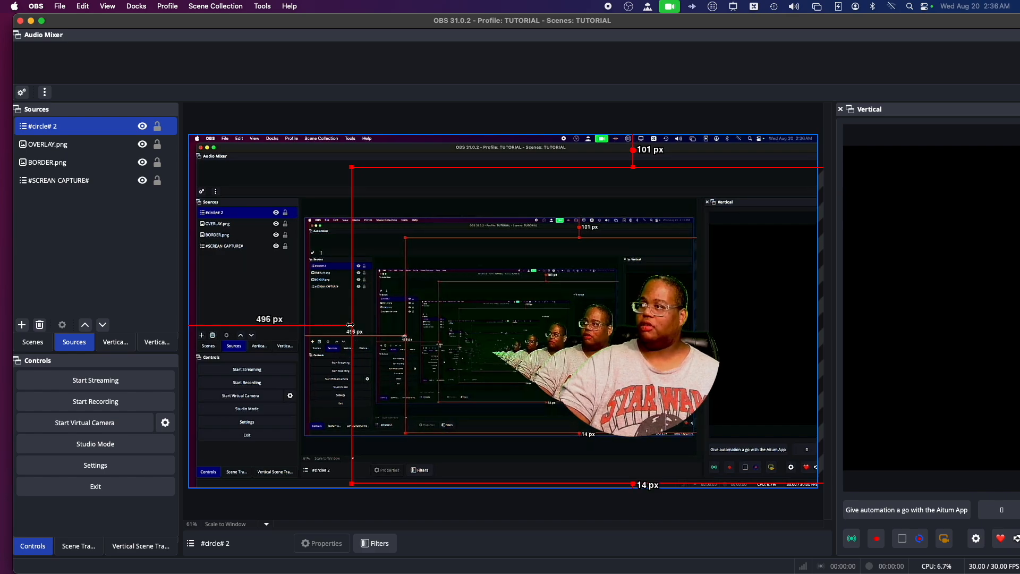
drag(351, 326, 532, 358)
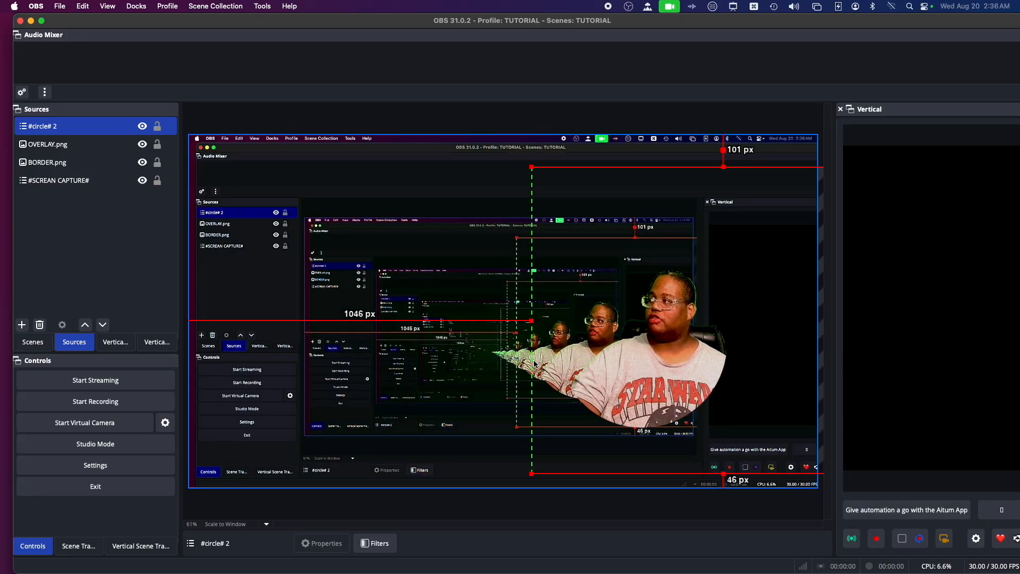
drag(671, 398, 499, 399)
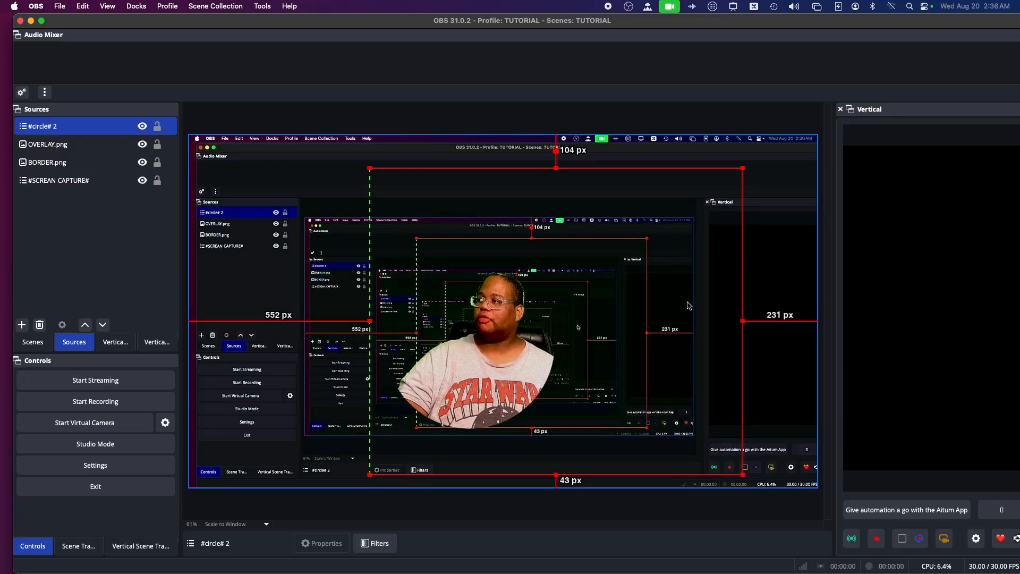
drag(743, 322, 625, 327)
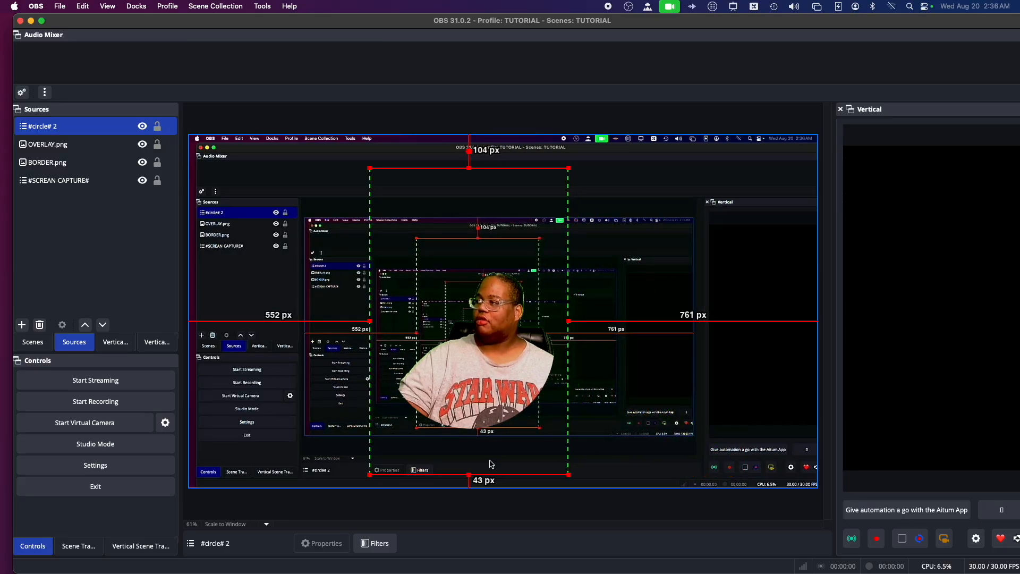
drag(468, 475, 465, 446)
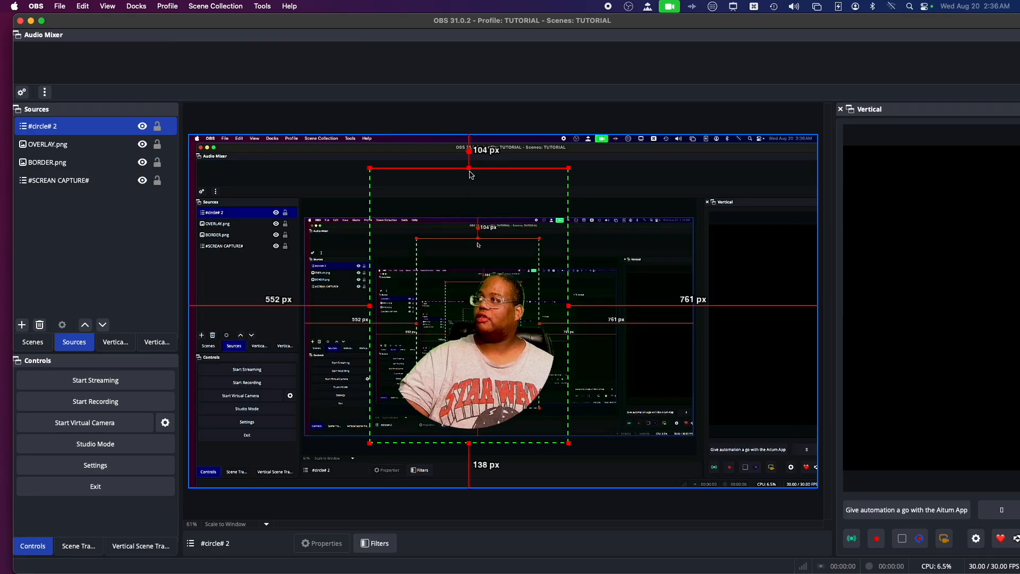
drag(470, 174, 486, 218)
Step: Scale the cropped #circle# 2 source down and place it about 78 px from the canvas's right edge and 20 px from its bottom
drag(495, 336, 658, 339)
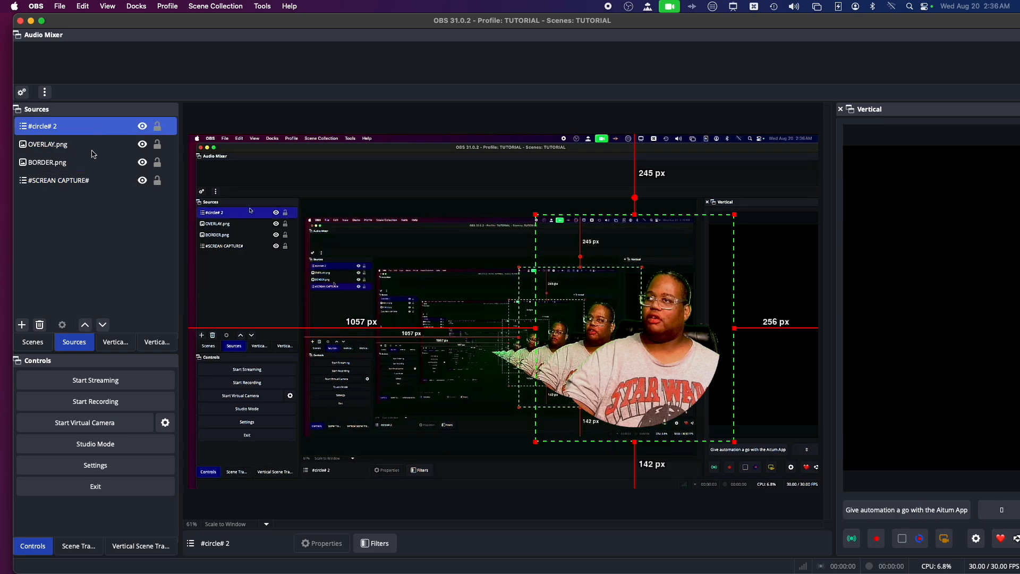
drag(622, 353, 702, 406)
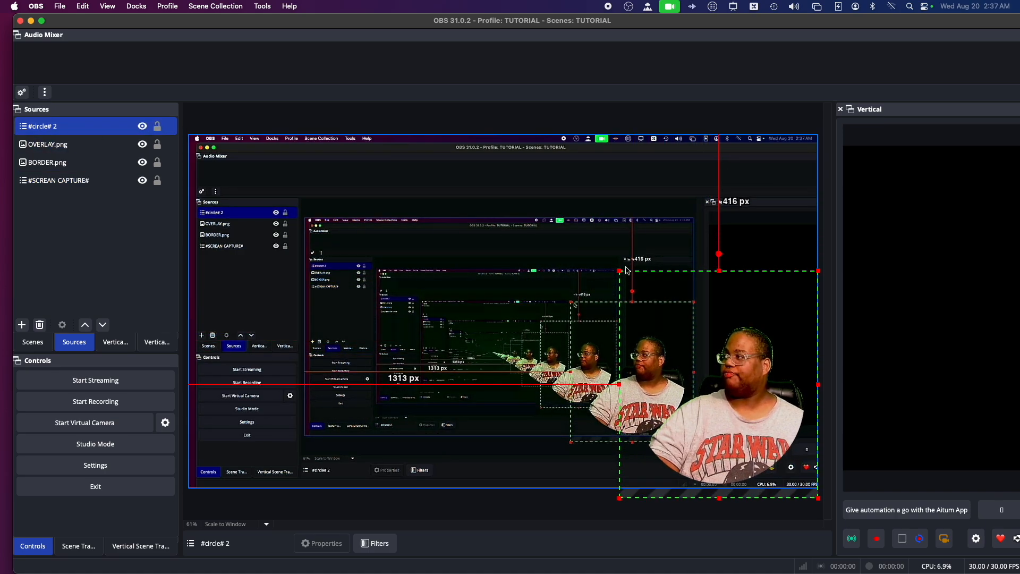
drag(620, 271, 676, 335)
drag(718, 405, 691, 388)
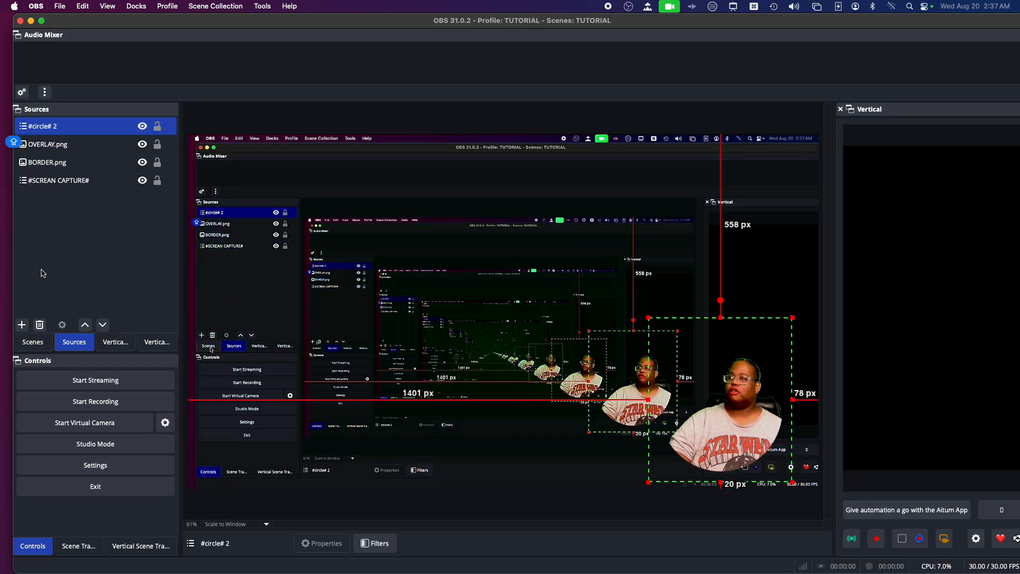
Step: Disable the Color Key filter on the #circle# 2 source and close its filter settings
right_click(33, 127)
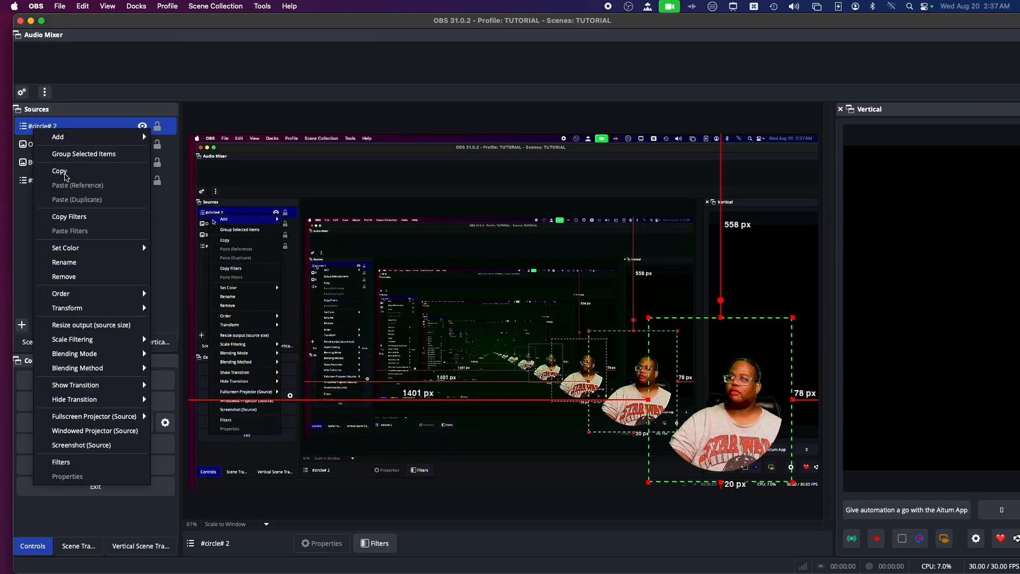
click(85, 462)
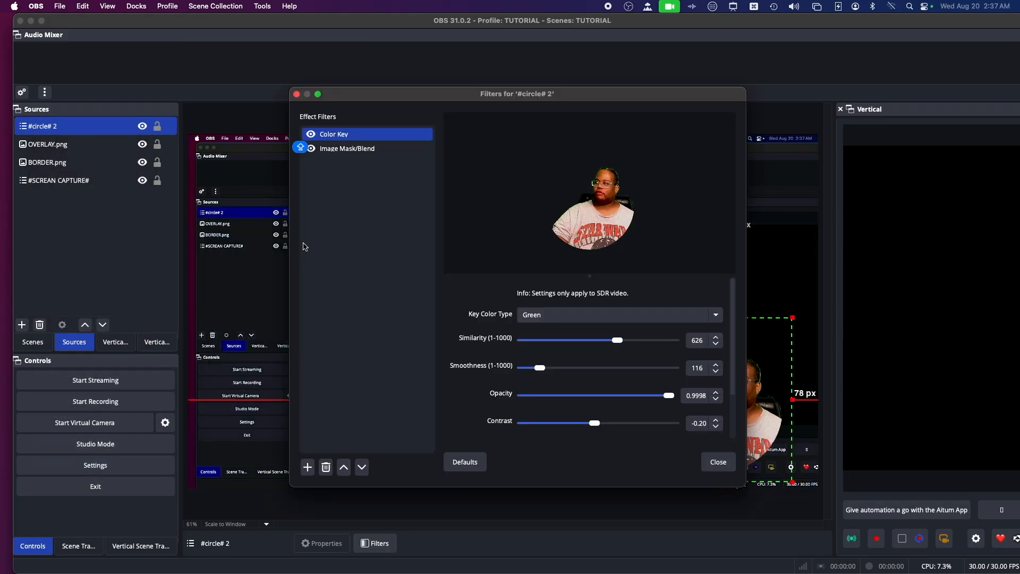
click(311, 134)
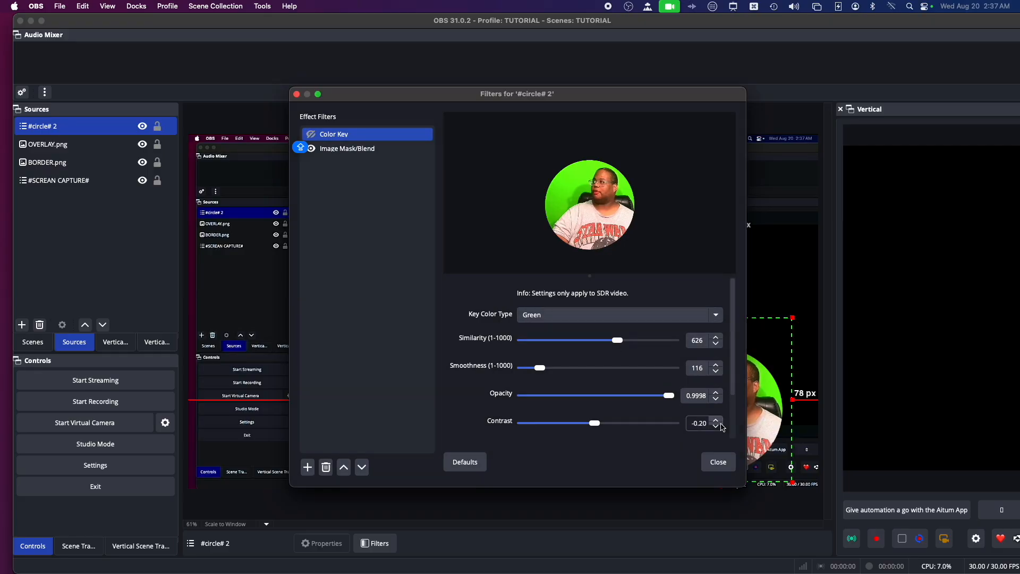
click(718, 462)
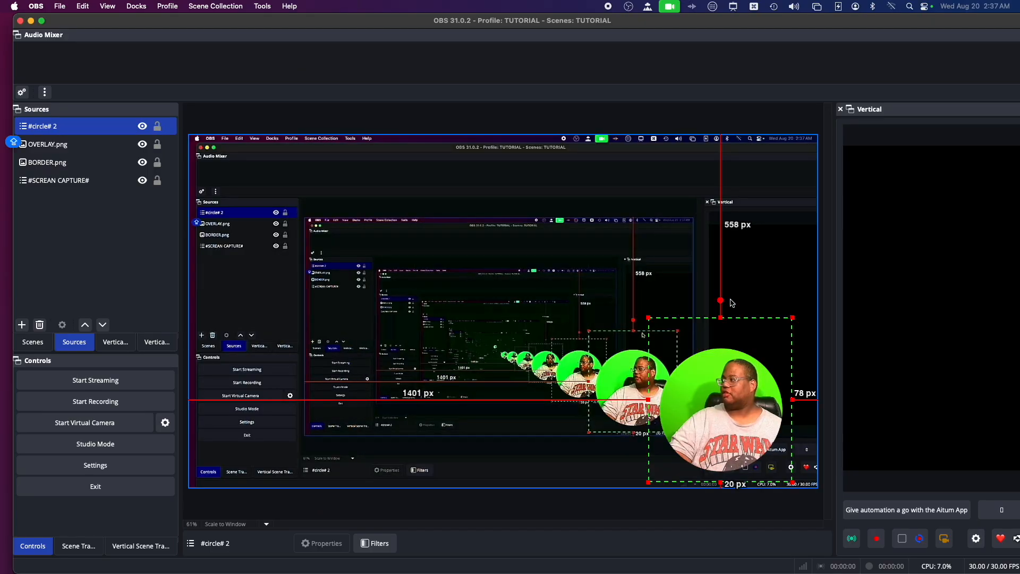
Step: Crop the #circle# 2 source slightly more at its top and move it about 258 px from the canvas's right edge and 125 px from its bottom
drag(719, 319, 717, 334)
drag(715, 404, 672, 351)
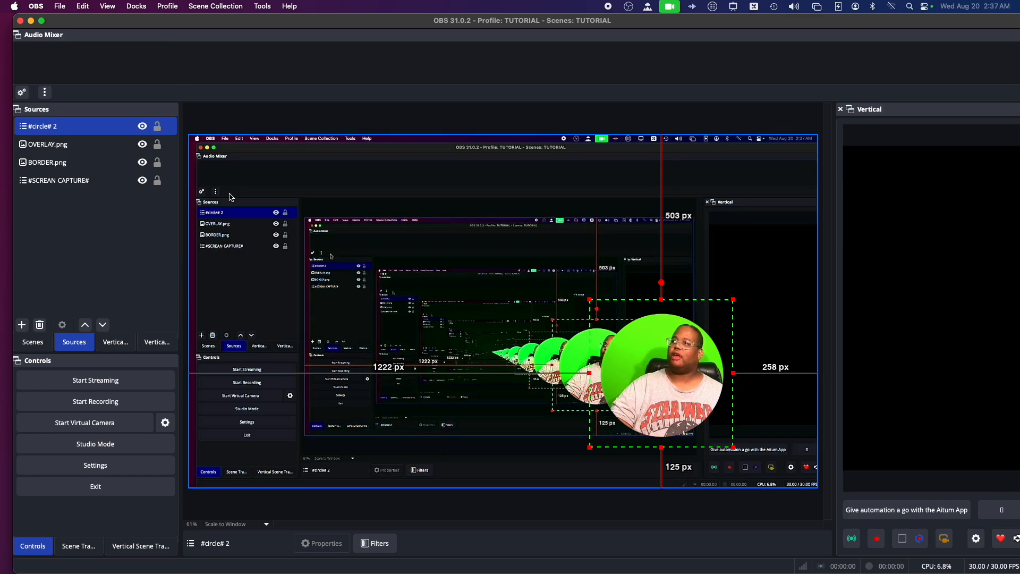
Step: Uncover the desktop drives and open the source files folder inside youtube related on the ASSETS drive
drag(144, 25, 132, 25)
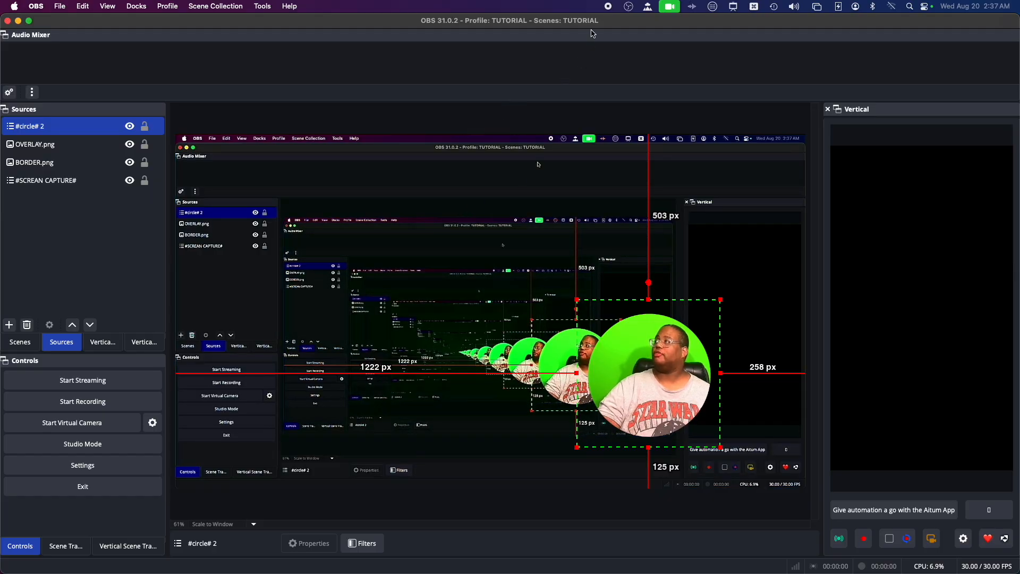
drag(596, 24, 490, 25)
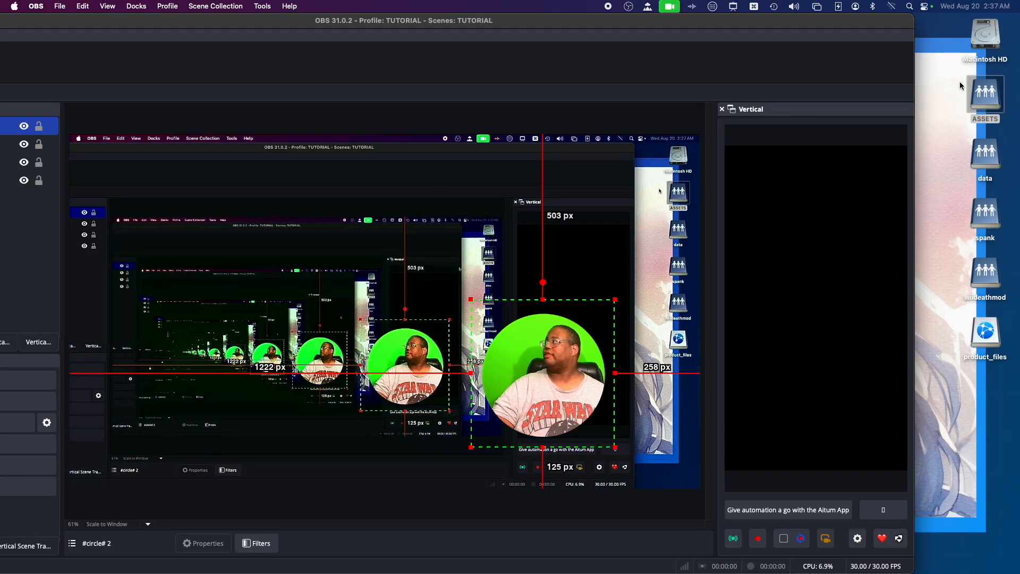
double_click(984, 95)
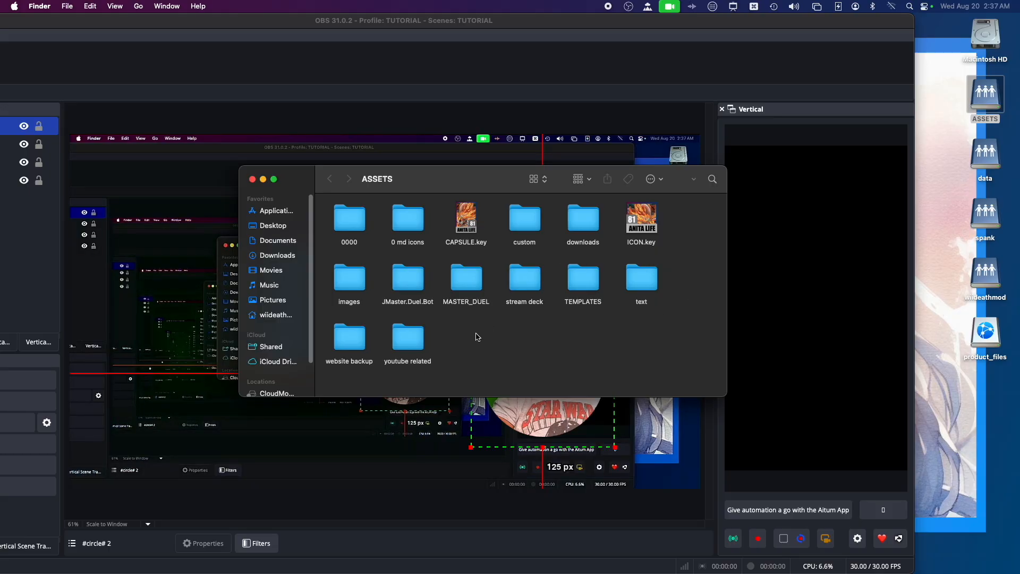
double_click(399, 339)
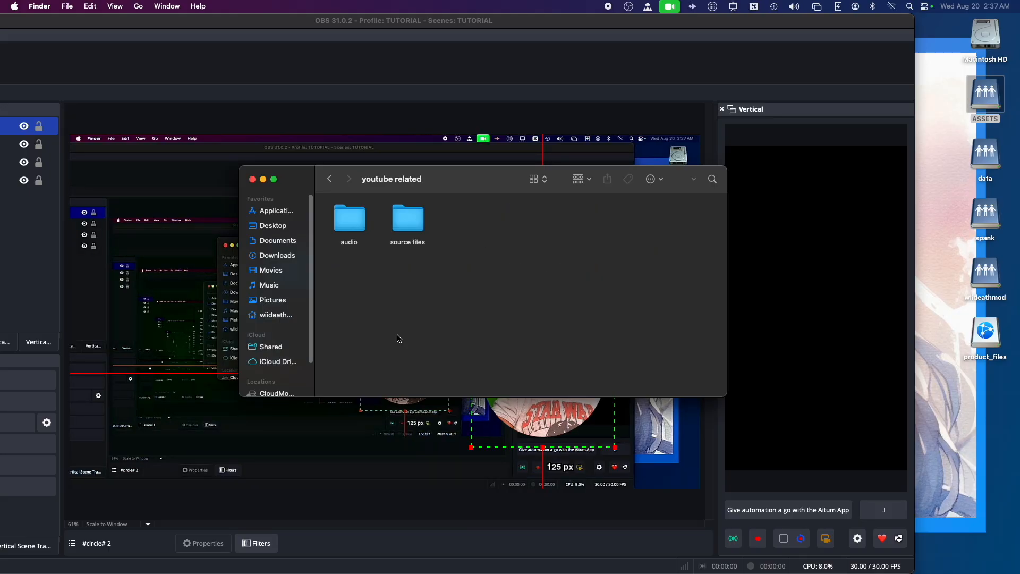
double_click(413, 222)
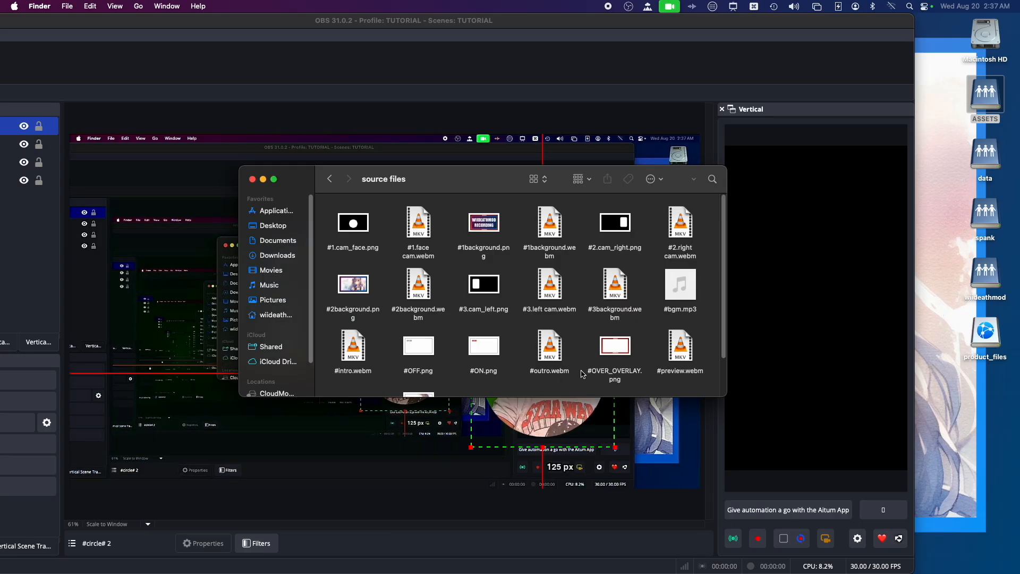
Step: Add #UNDER_OVERLAY.png from the source files folder to the TUTORIAL 2 scene and bring the OBS source list back into view
scroll(553, 344, down, 2)
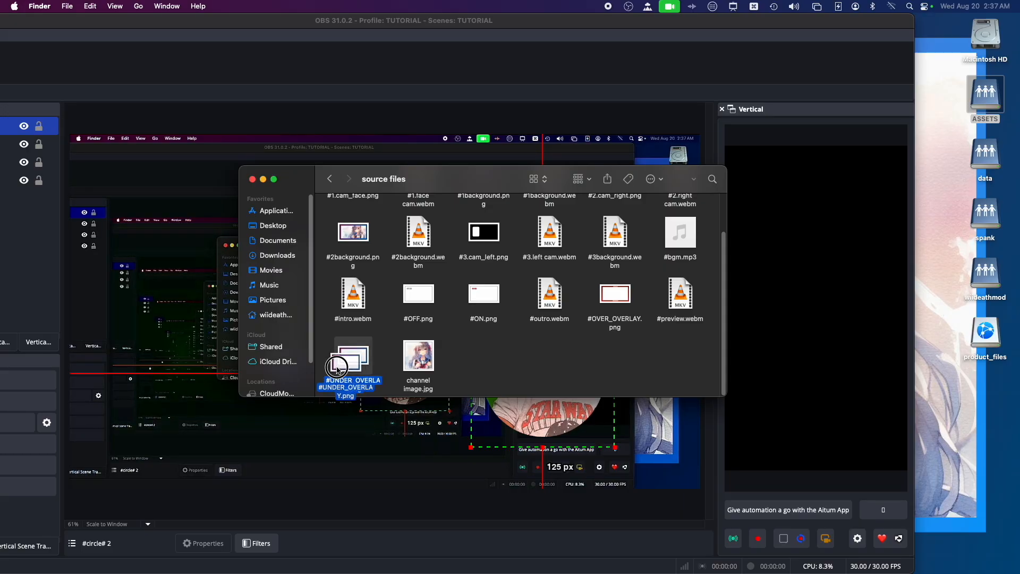
drag(340, 362, 359, 443)
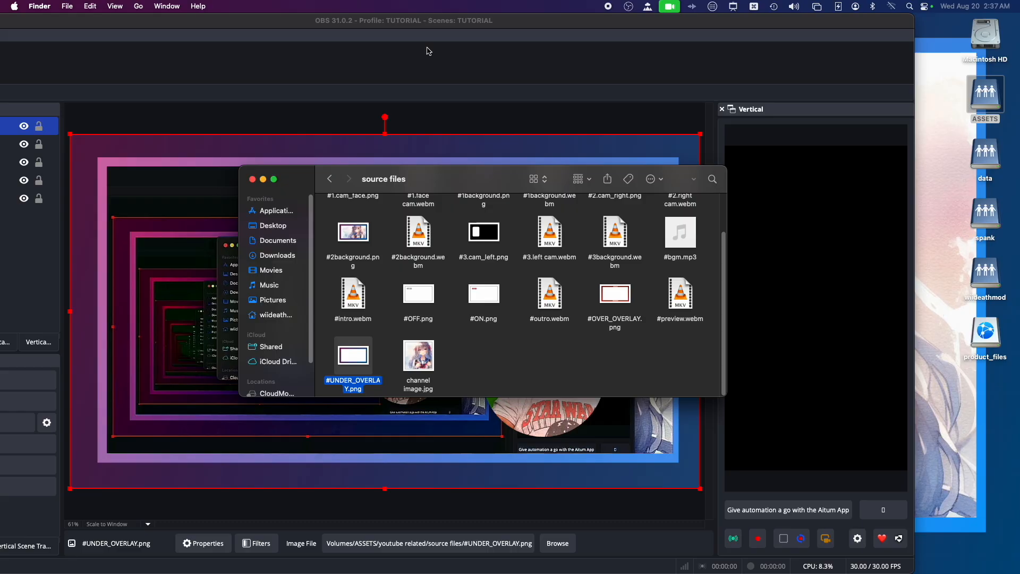
drag(435, 25, 906, 13)
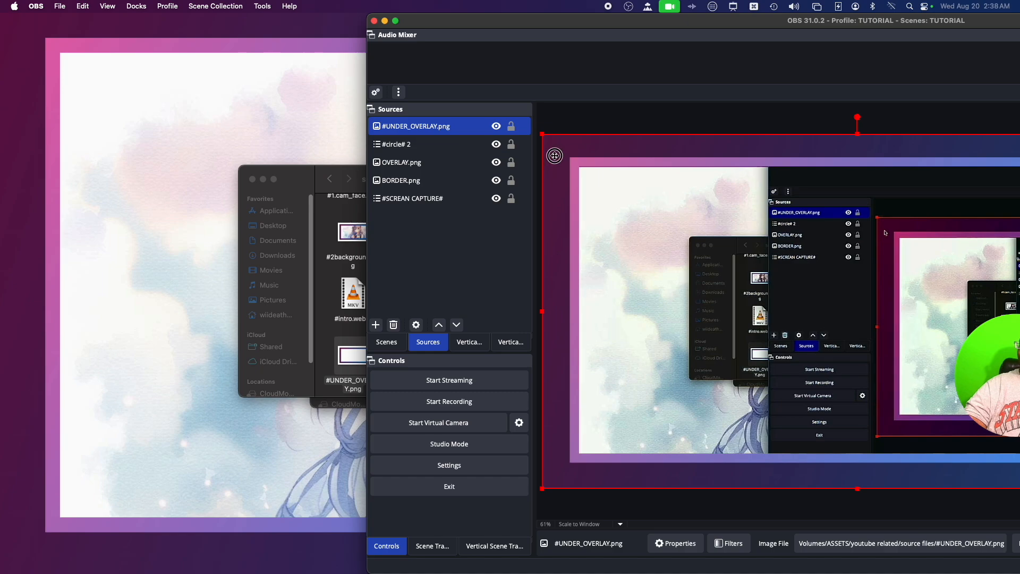
mouse_move(551, 158)
mouse_down()
mouse_move(643, 202)
mouse_move(551, 161)
mouse_up()
Step: Uncover the source files folder, view #2background.png in Preview to examine its border, and close the image
drag(627, 20, 187, 247)
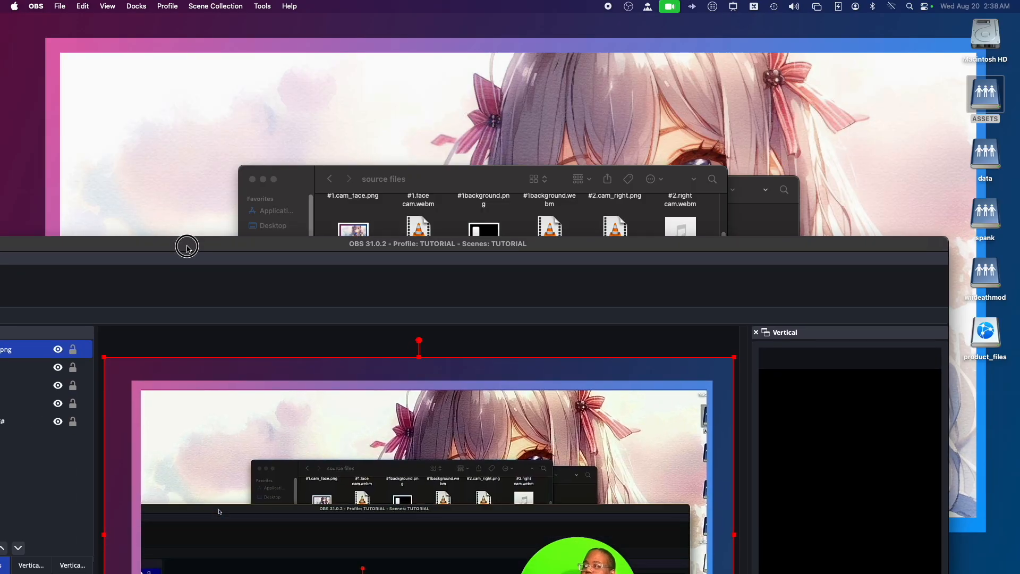
click(370, 186)
click(346, 239)
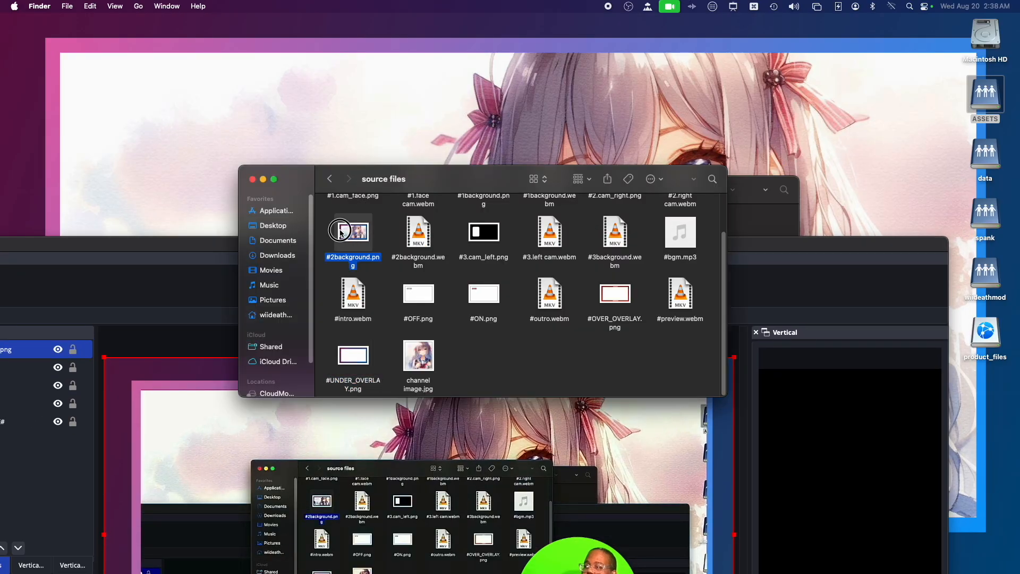
double_click(341, 232)
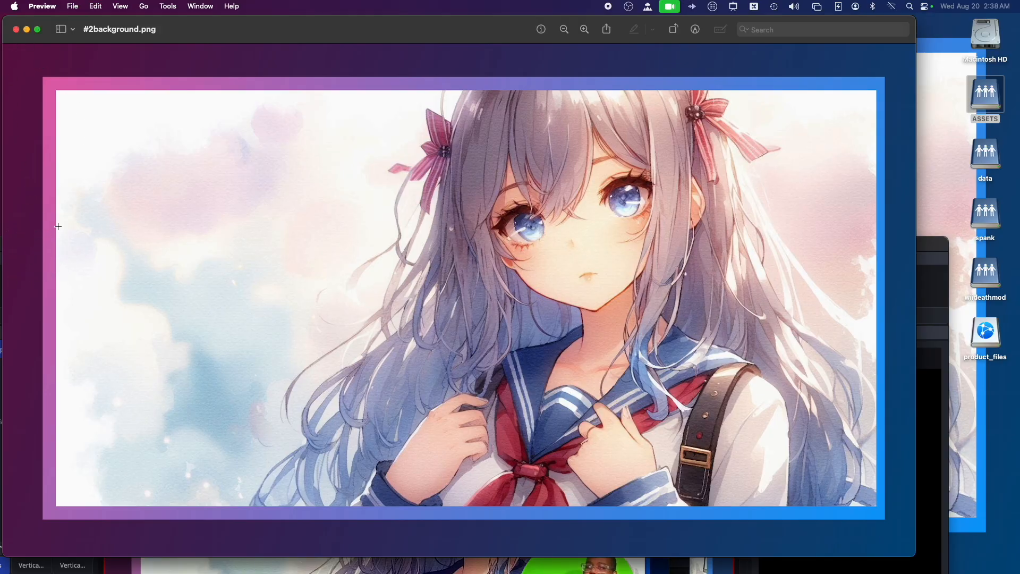
click(26, 30)
Step: Select the #SCREAN CAPTURE# source in OBS and move the OBS window back up over the source files folder
drag(163, 242, 265, 315)
drag(263, 307, 263, 302)
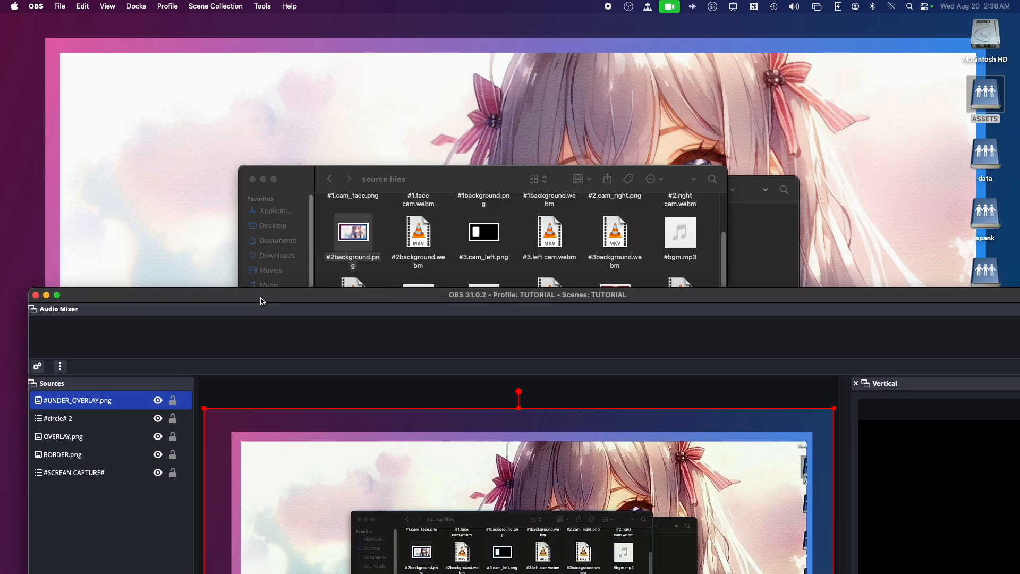
click(406, 178)
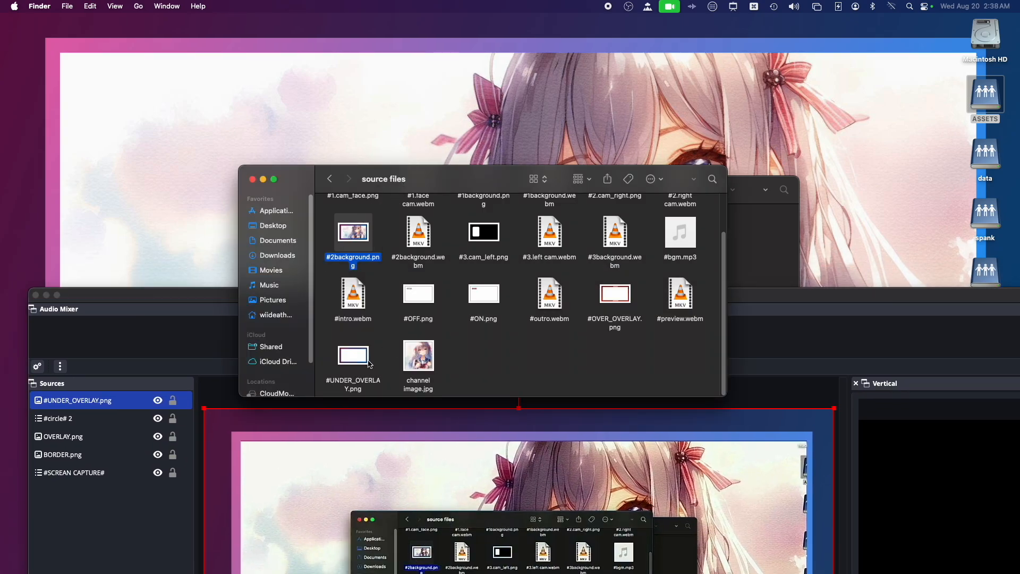
mouse_move(234, 430)
mouse_down()
mouse_move(265, 437)
mouse_move(220, 437)
mouse_move(271, 460)
mouse_move(237, 430)
mouse_move(224, 443)
mouse_up()
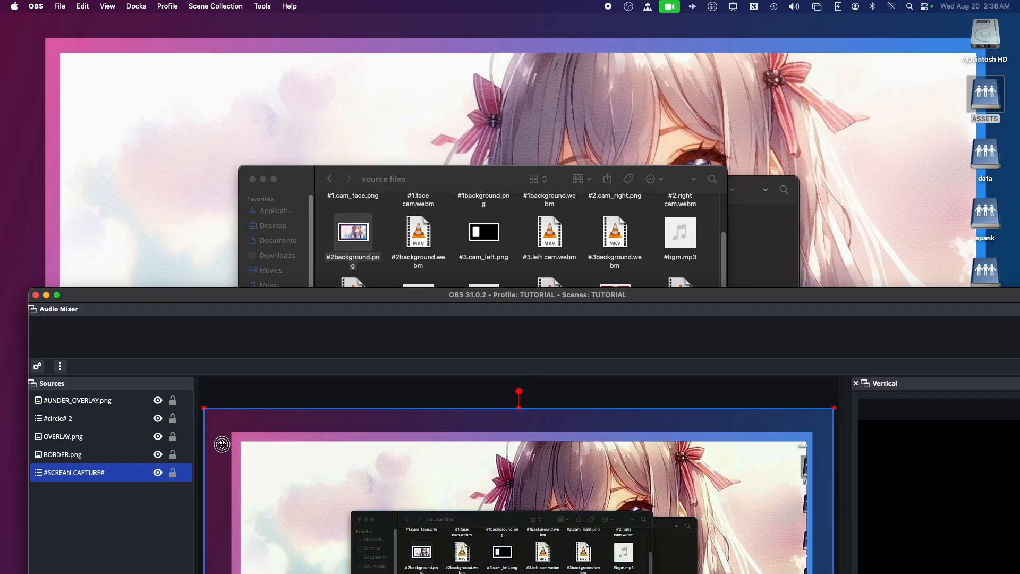
drag(321, 299, 479, 65)
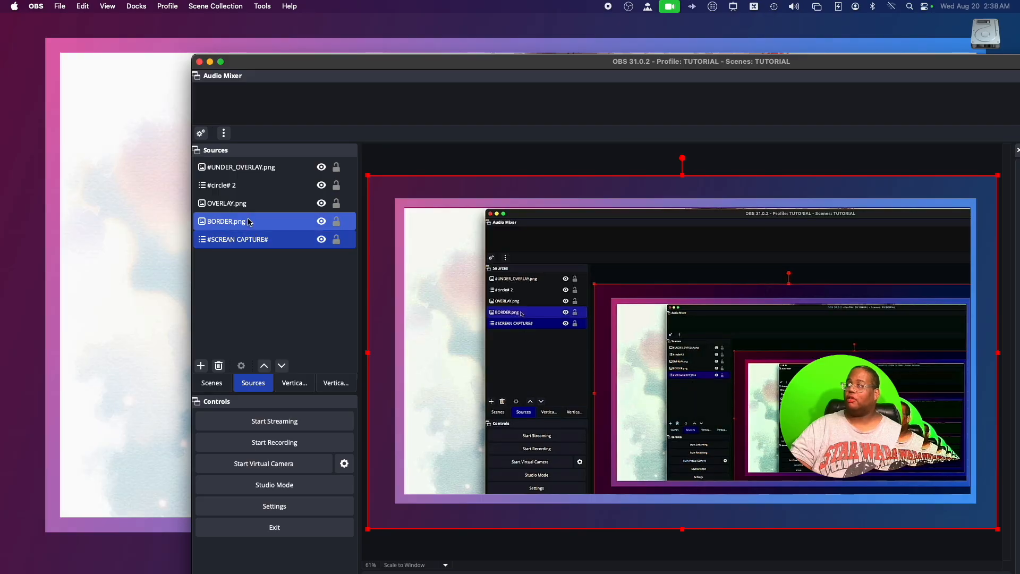
Step: Shift #UNDER_OVERLAY.png about 154 px right and 40 px down in the preview, and move it back to fill the canvas
click(245, 173)
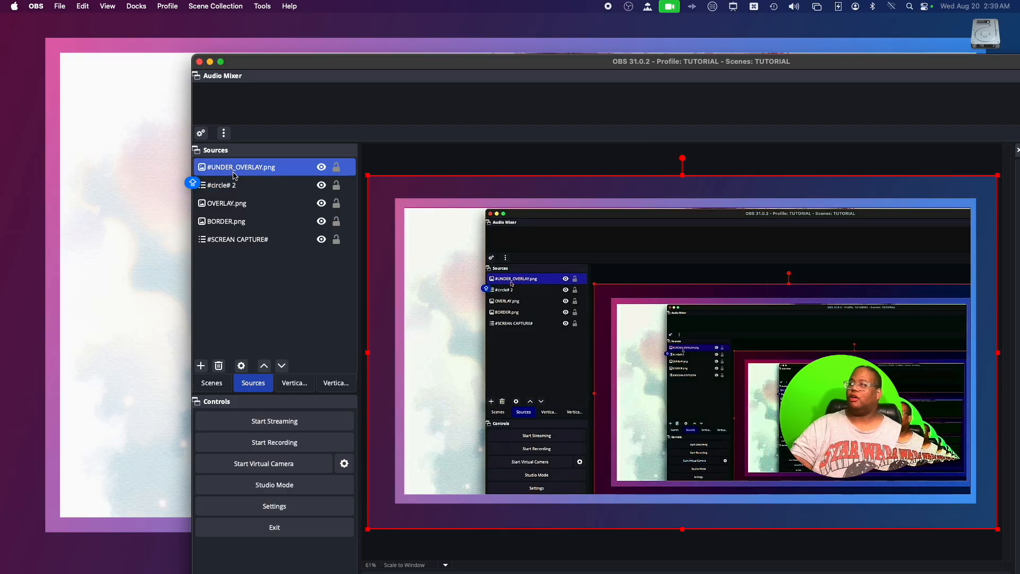
click(234, 171)
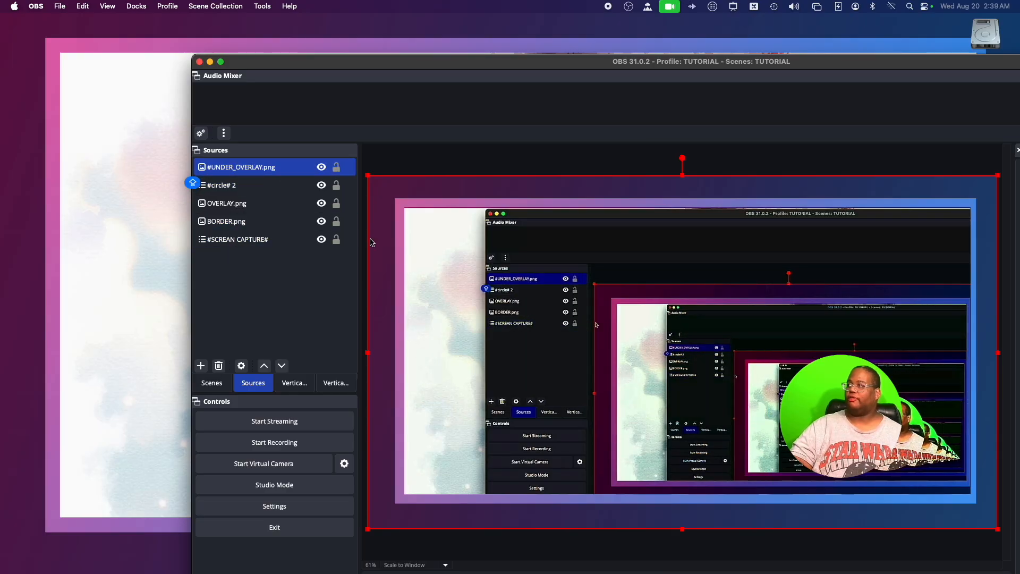
mouse_move(372, 243)
mouse_down()
mouse_move(378, 276)
mouse_move(421, 269)
mouse_move(383, 254)
mouse_move(420, 234)
mouse_move(371, 232)
mouse_move(530, 249)
mouse_move(392, 253)
mouse_move(365, 237)
mouse_move(428, 314)
mouse_move(416, 383)
mouse_move(388, 342)
mouse_move(385, 246)
mouse_move(375, 242)
mouse_up()
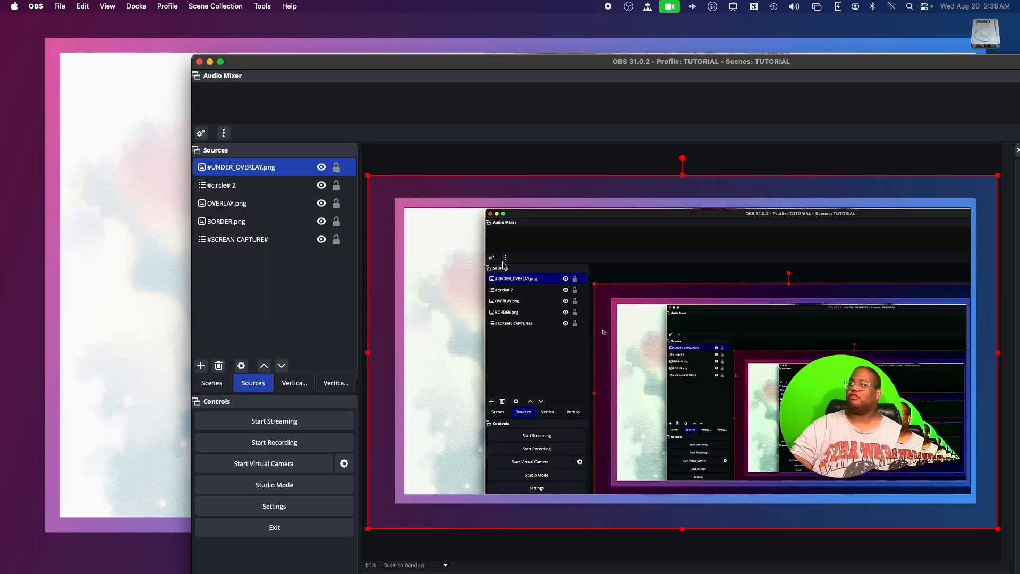
drag(376, 70, 168, 31)
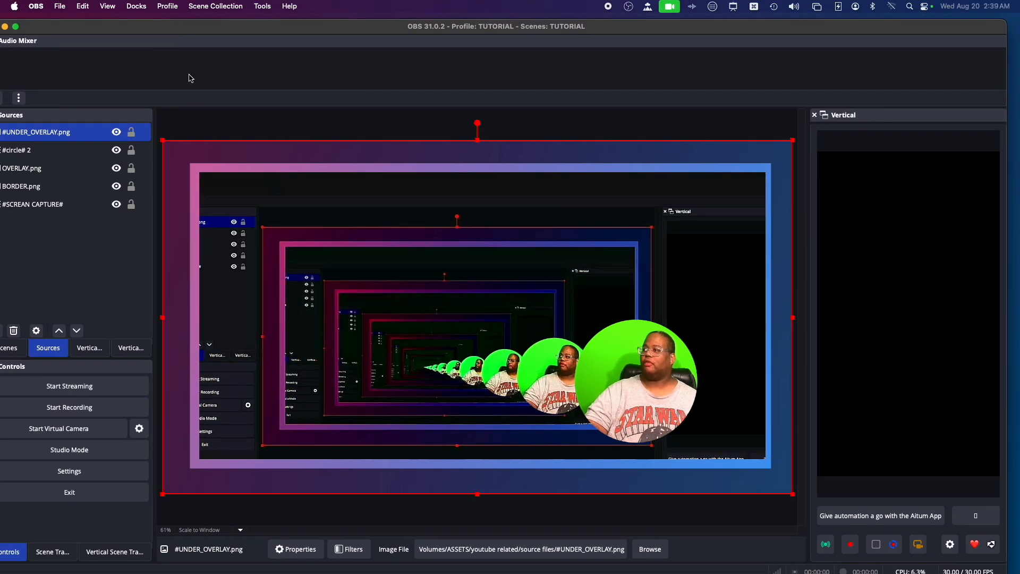
drag(172, 237, 222, 250)
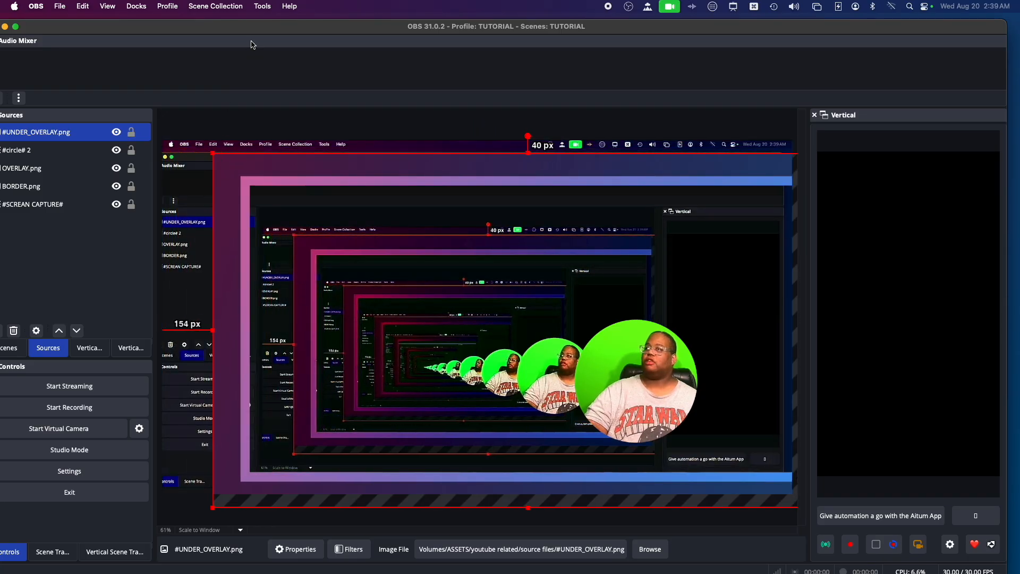
drag(255, 42, 383, 44)
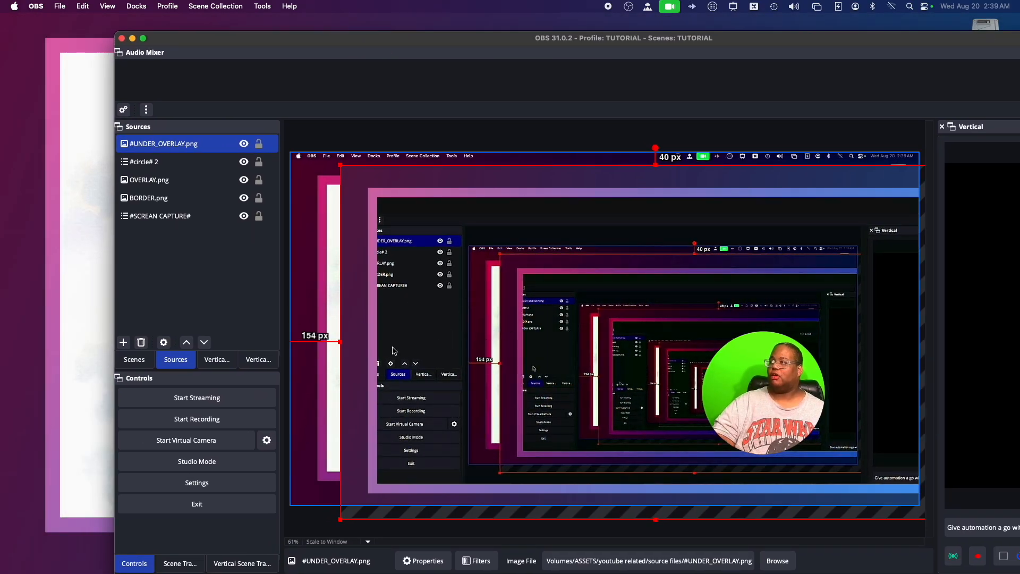
drag(363, 355, 306, 338)
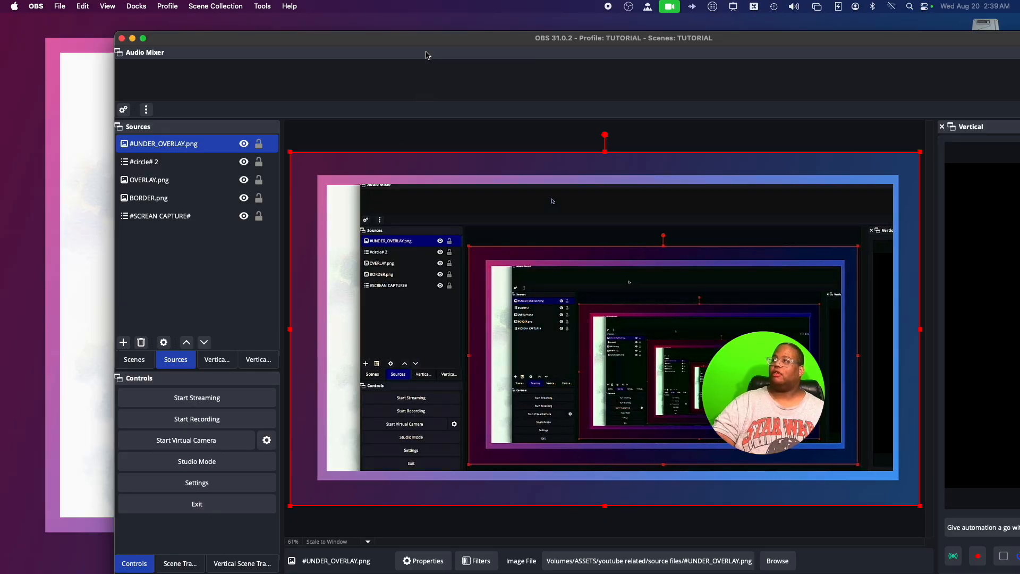
Step: Shift #UNDER_OVERLAY.png about 149 px right to expose the #SCREAN CAPTURE# source beneath it, and return it to the canvas edge
drag(424, 40, 257, 49)
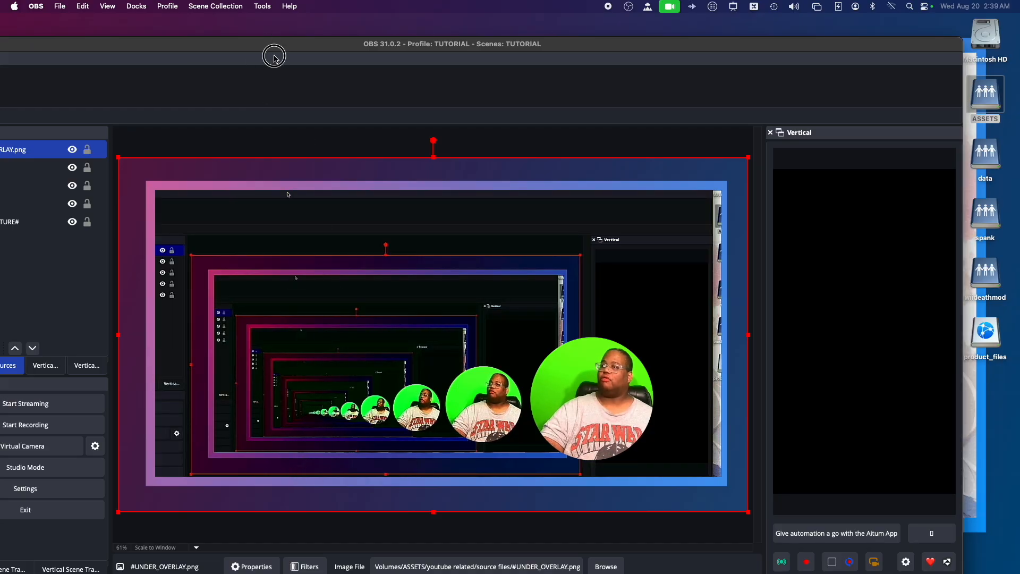
drag(274, 56, 478, 48)
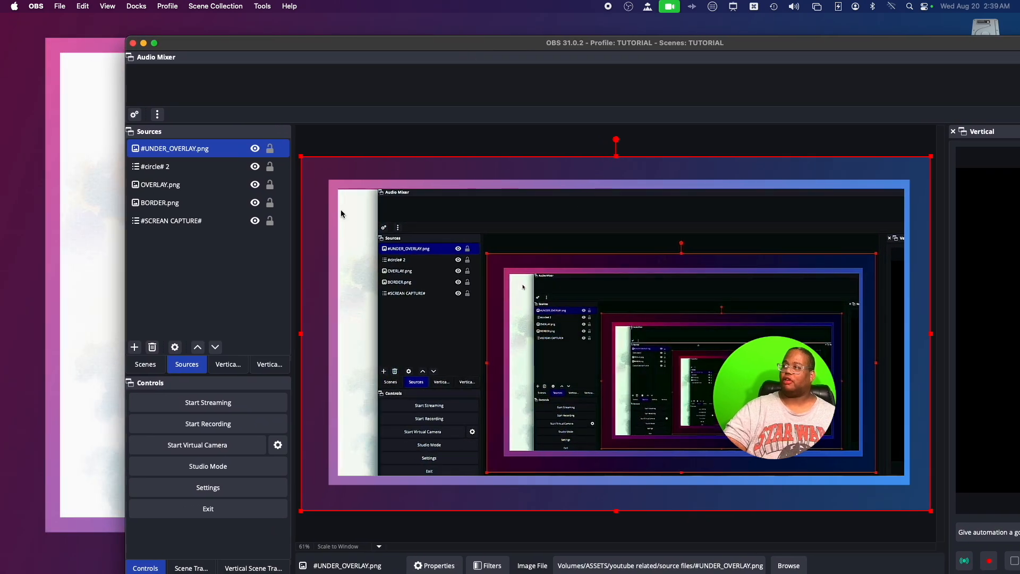
drag(314, 227, 363, 232)
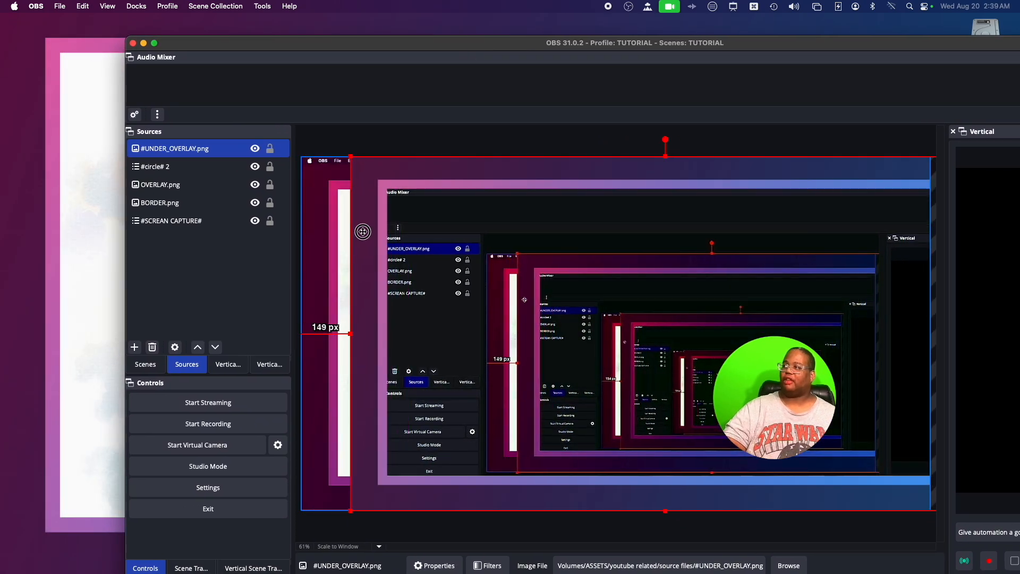
drag(421, 54, 267, 26)
click(245, 231)
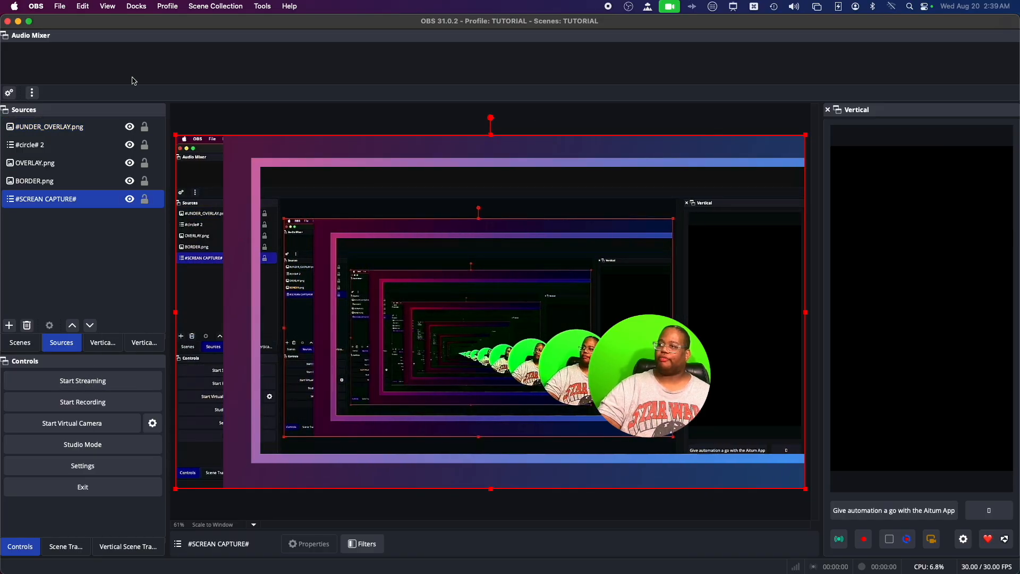
drag(151, 23, 218, 29)
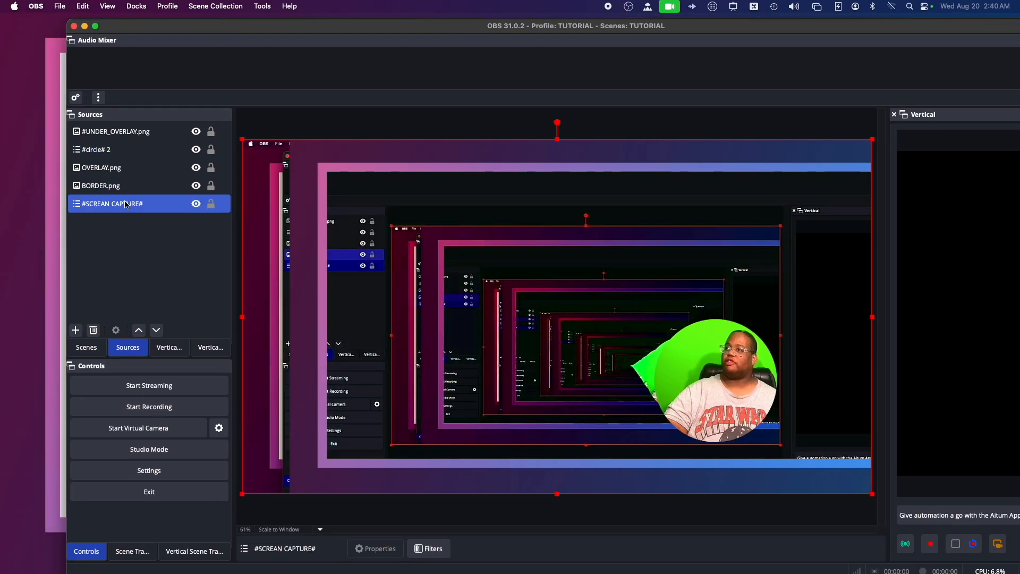
click(135, 137)
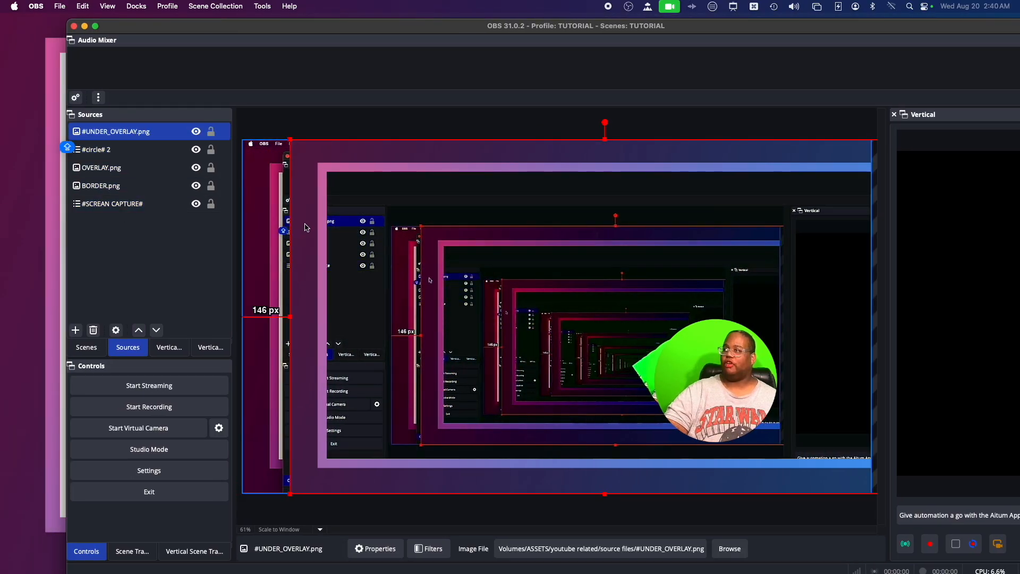
drag(306, 227, 260, 223)
Step: Add #OVER_OVERLAY.png from the source files folder to the TUTORIAL 2 scene and bring the OBS source list back into view
drag(278, 29, 326, 262)
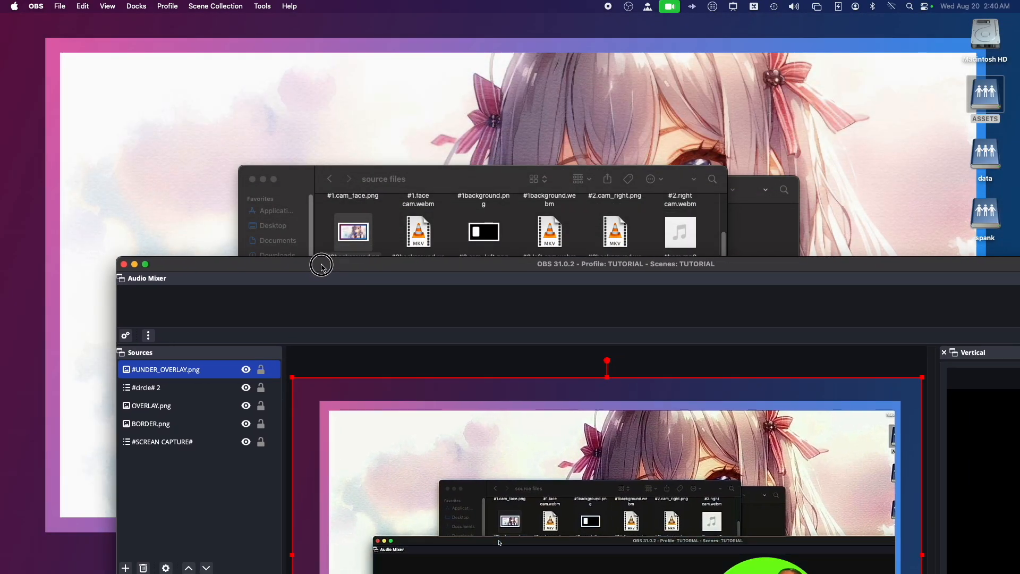
click(386, 178)
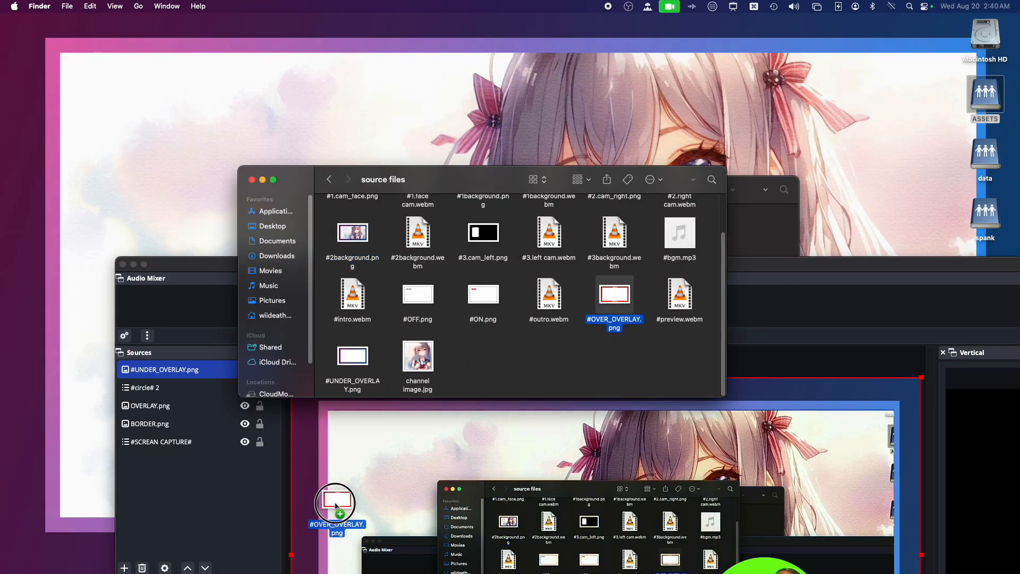
drag(334, 503, 343, 520)
drag(818, 263, 646, 45)
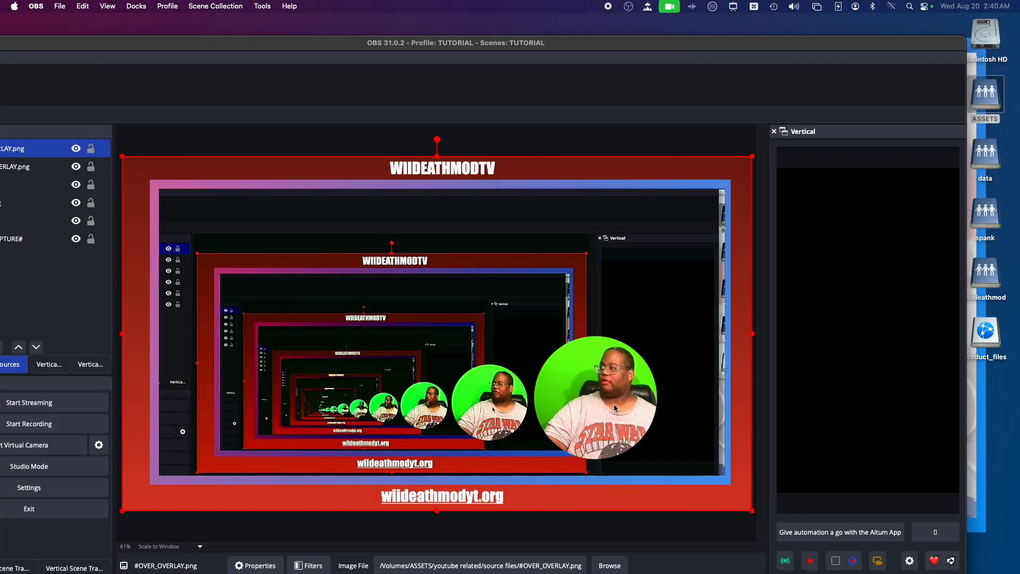
drag(364, 46, 473, 35)
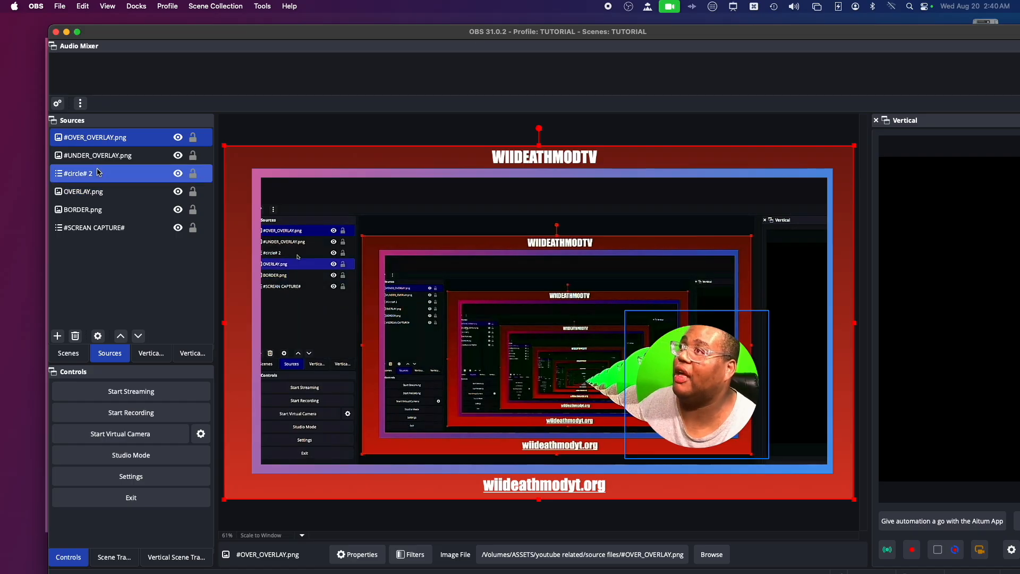
Step: Shrink the #circle# 2 camera and place it in the border's lower-right corner, about 81 px from the canvas's right edge and 95 px from its bottom
super+click(82, 198)
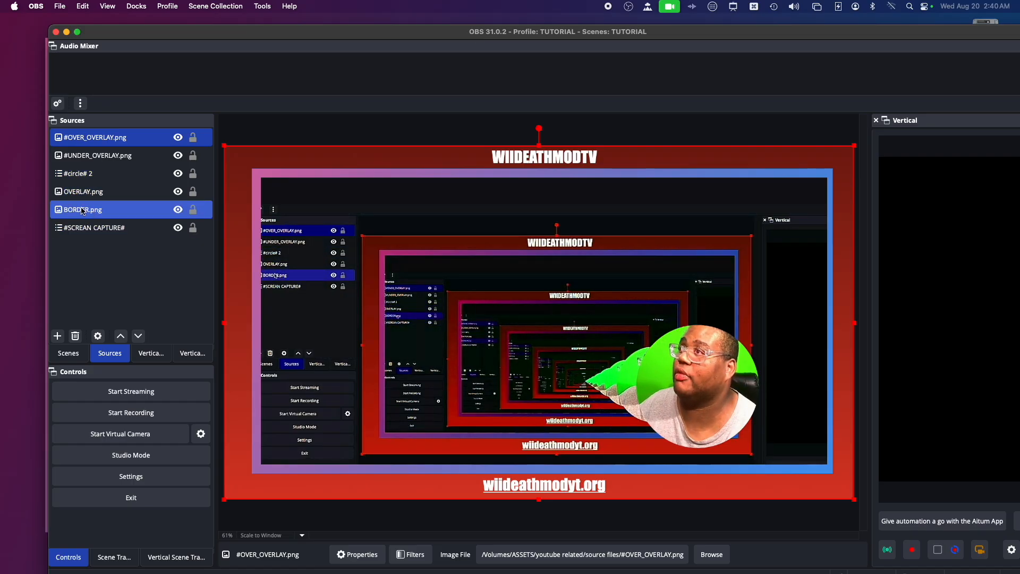
click(85, 173)
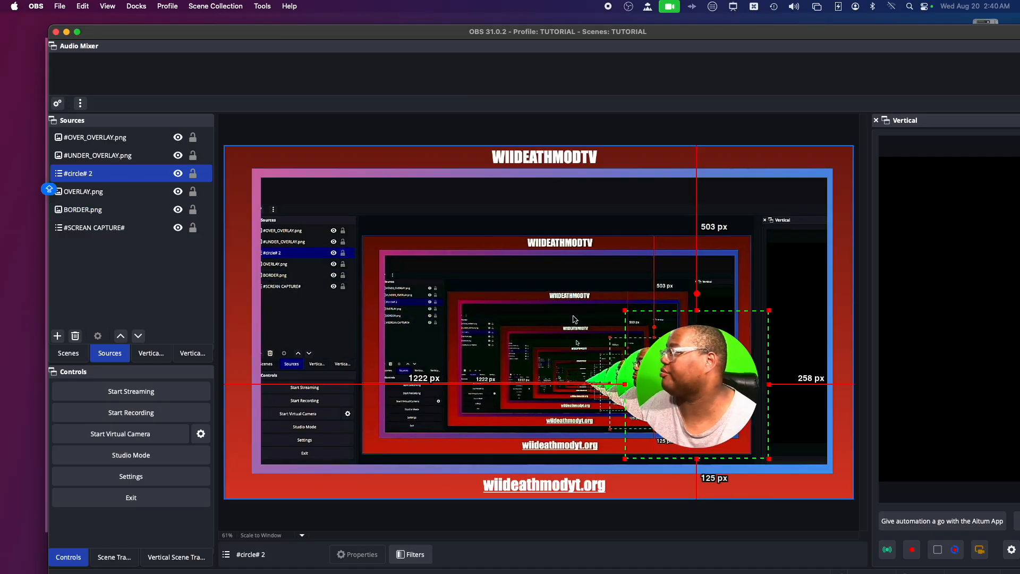
drag(625, 315, 675, 391)
drag(715, 430, 798, 449)
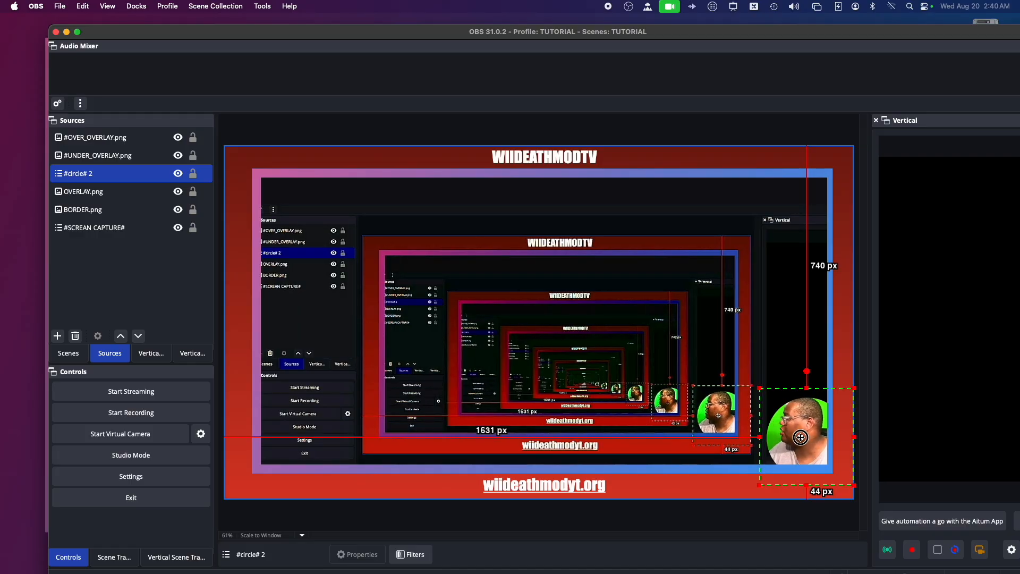
drag(800, 437, 777, 423)
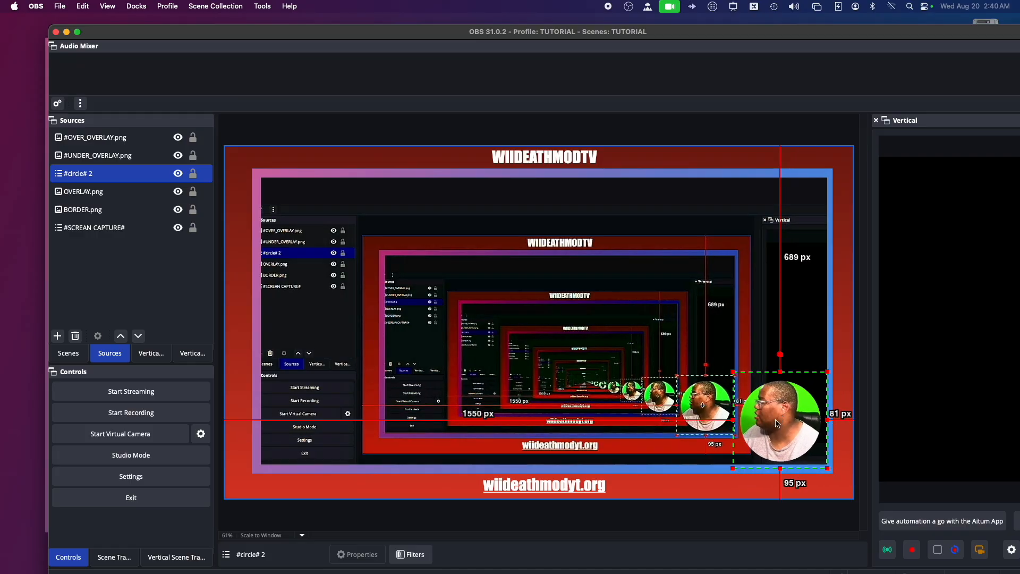
drag(733, 371, 735, 374)
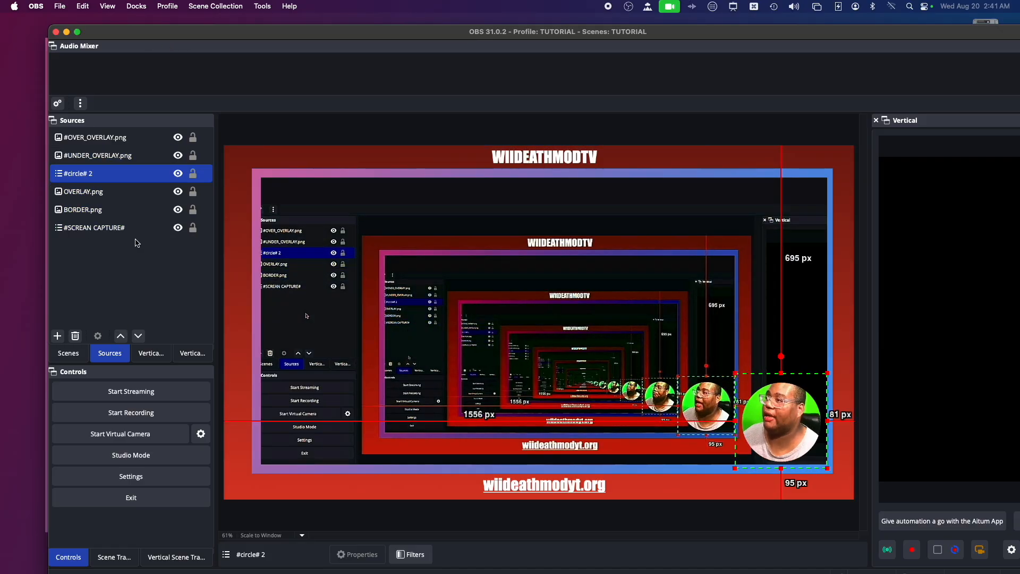
Step: Look over the scene and source lists and display the #circle# 2 scene
click(69, 353)
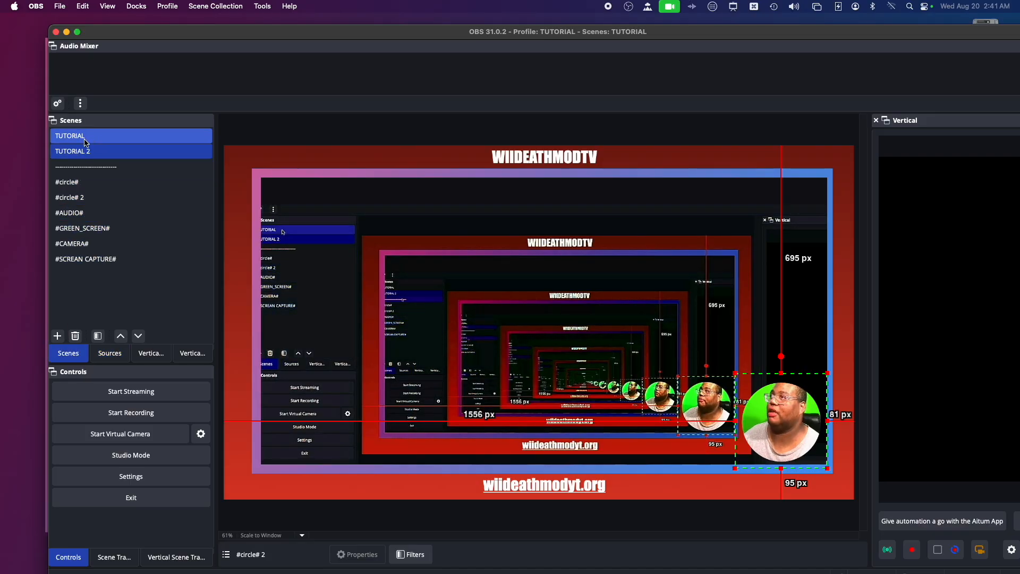
click(112, 354)
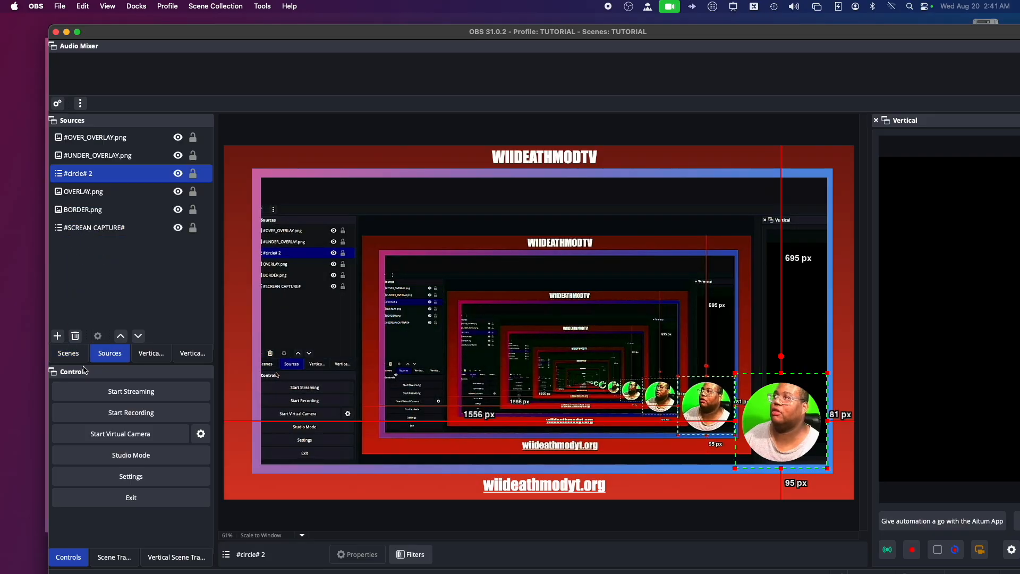
click(69, 353)
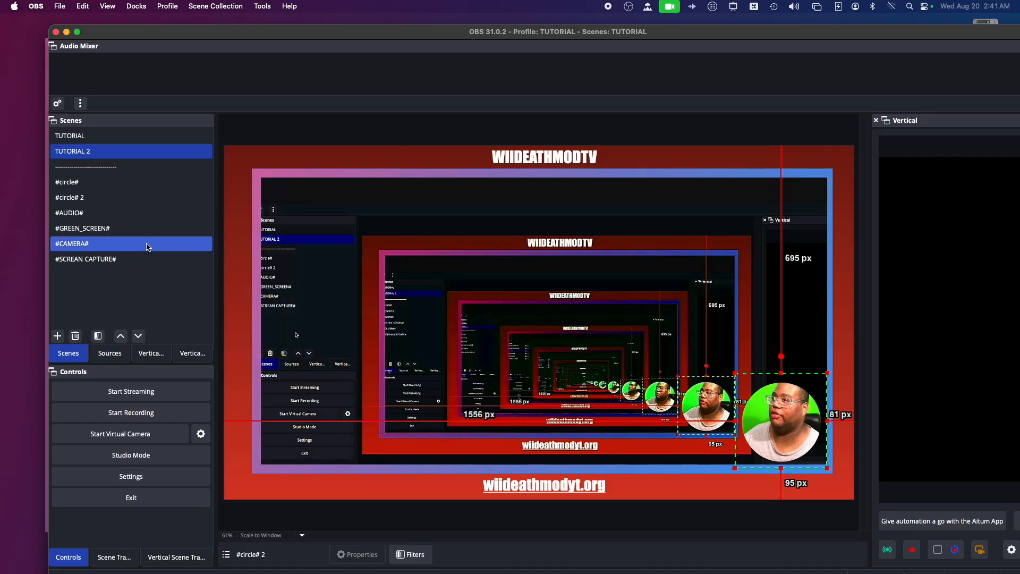
click(91, 196)
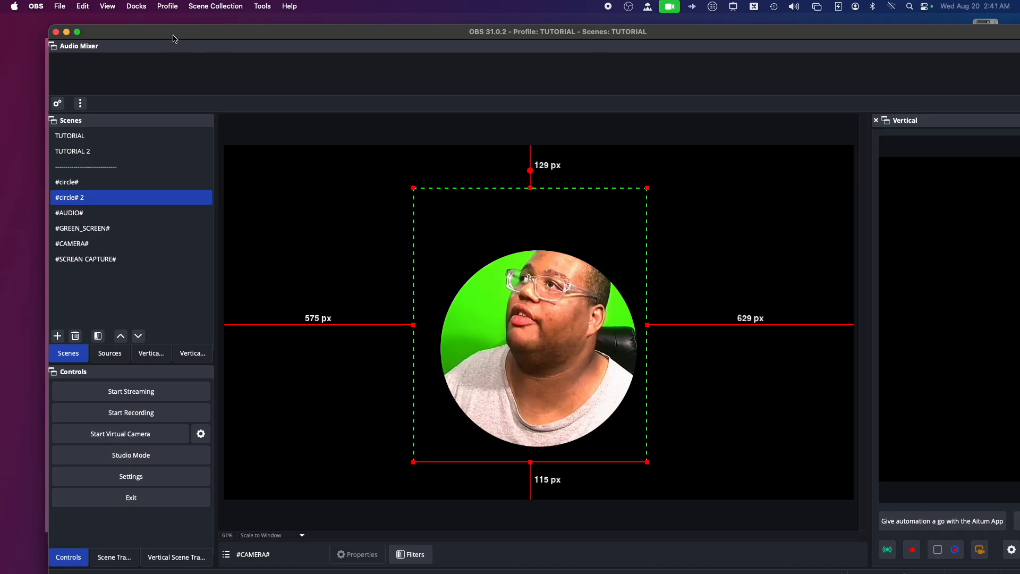
Step: Lower the OBS window to uncover the source files folder and bring its first rows of files into view
drag(175, 38, 170, 312)
click(313, 277)
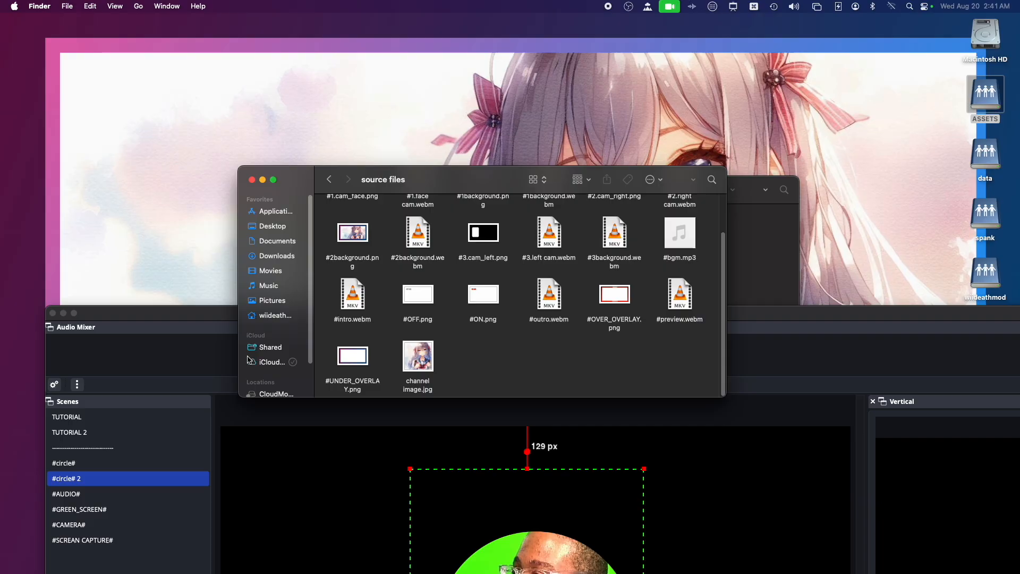
drag(215, 319, 241, 259)
click(409, 186)
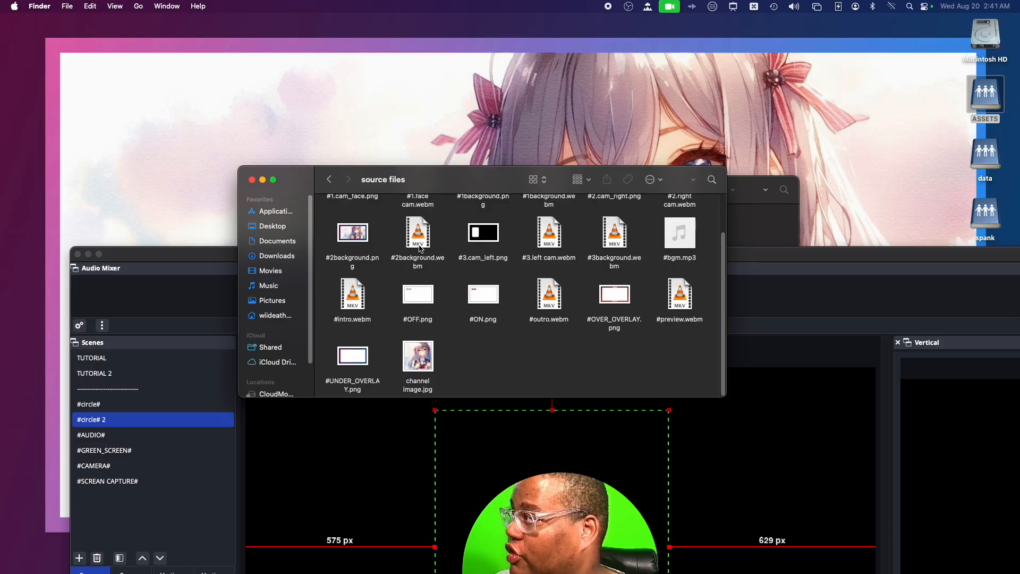
scroll(515, 288, up, 2)
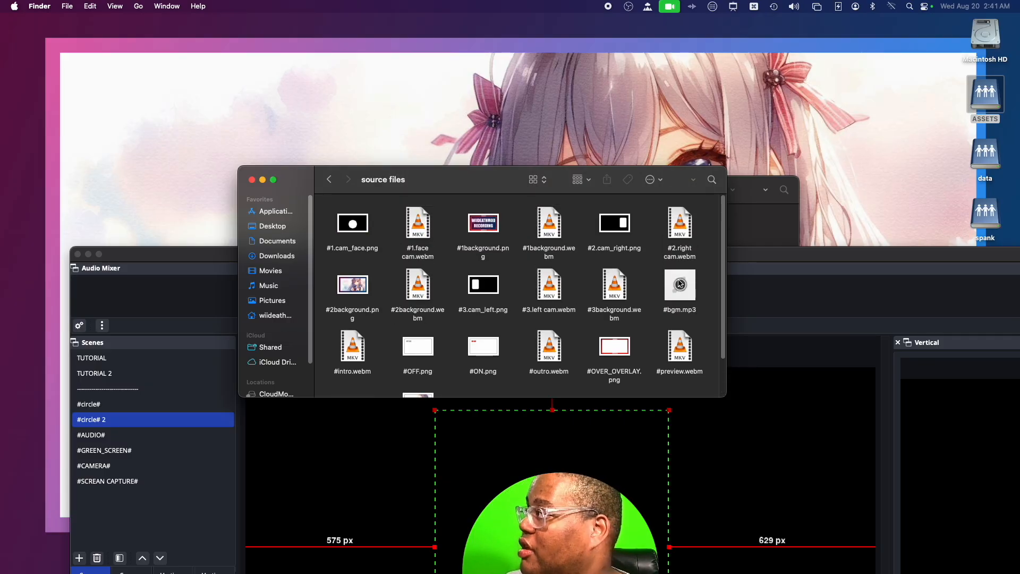
scroll(590, 345, down, 1)
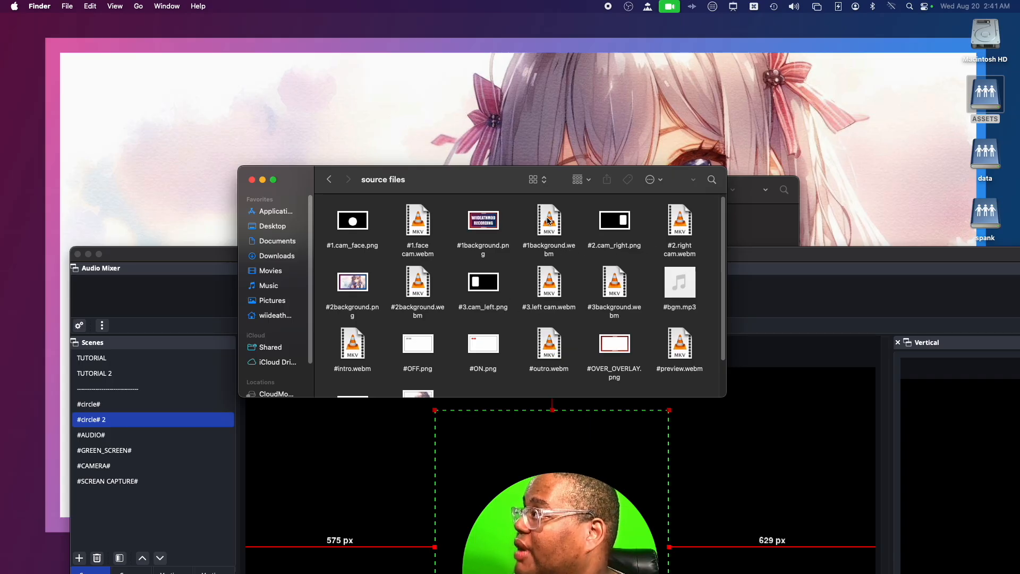
Step: Play #1background.webm, #2background.webm and #3background.webm in VLC, closing each one, and lower the OBS window over the folder
double_click(536, 232)
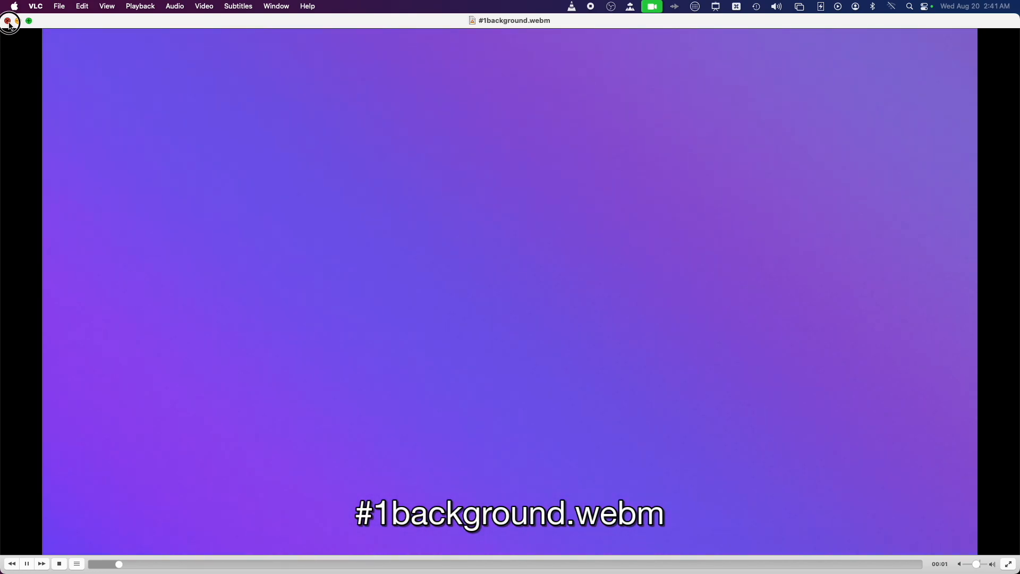
click(8, 22)
double_click(417, 293)
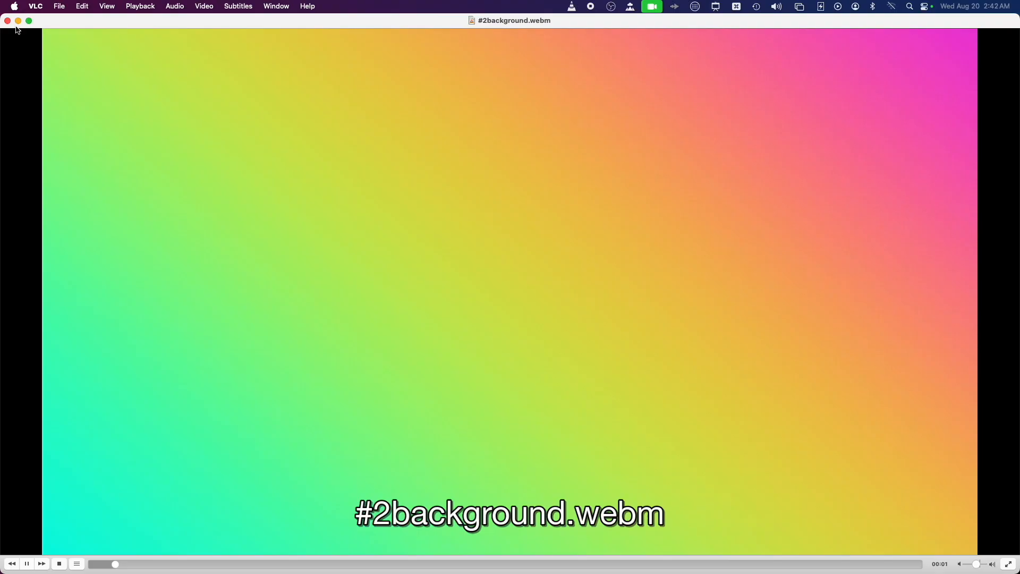
key(super+w)
double_click(614, 282)
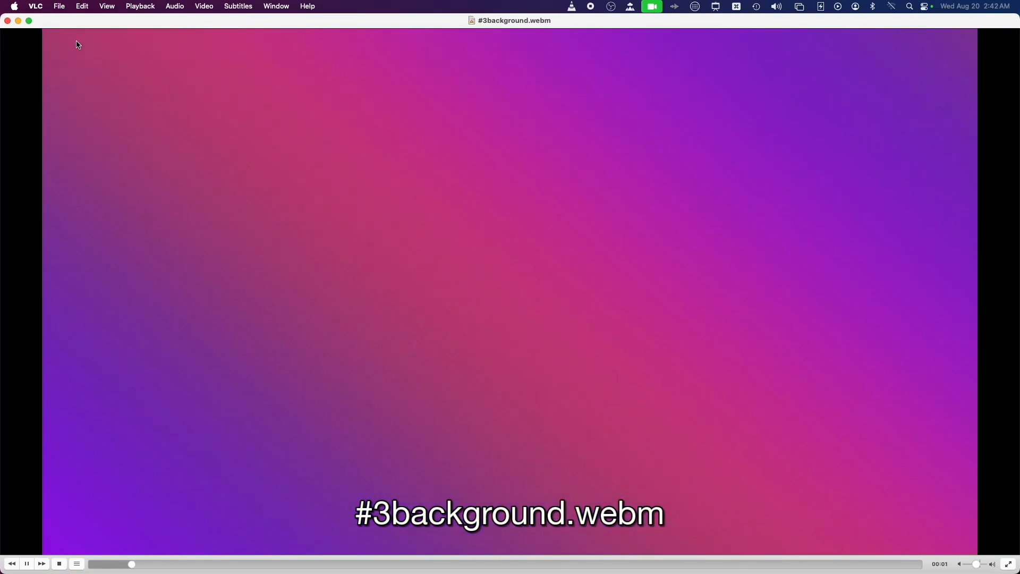
click(8, 20)
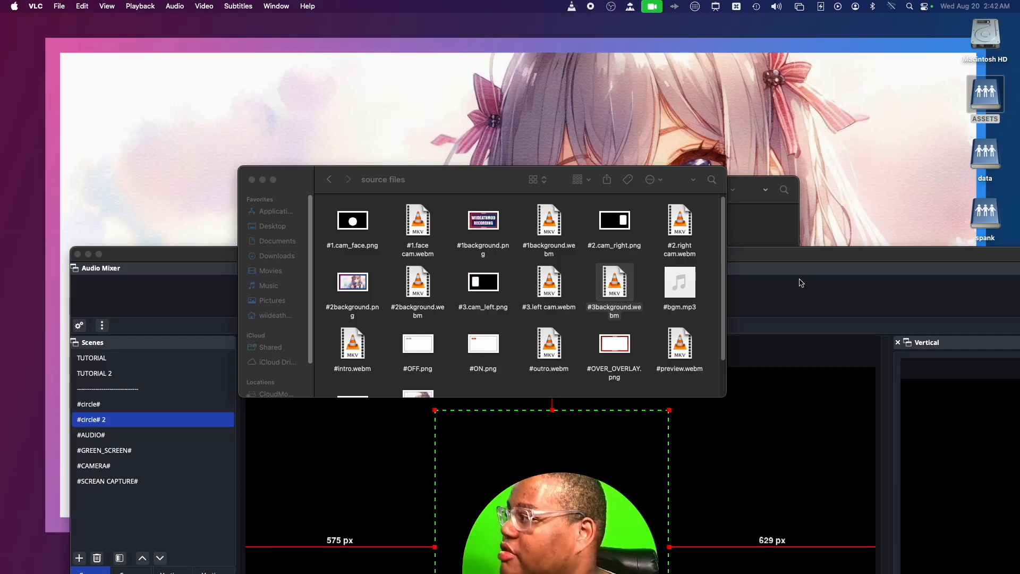
drag(775, 254, 775, 316)
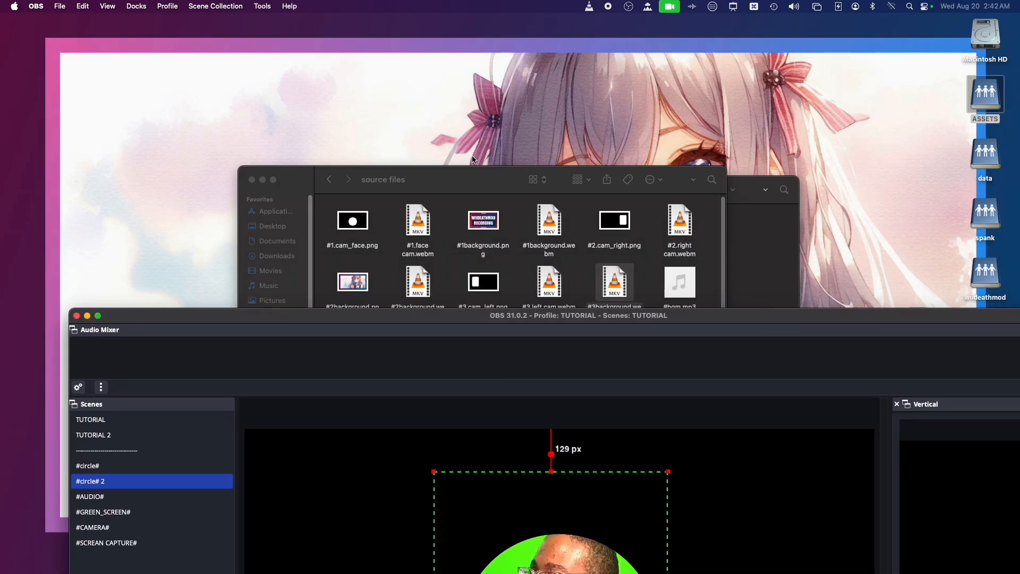
Step: Rearrange the source files folder and the OBS window so the folder lies in front with the #circle# 2 scene behind it
drag(448, 185, 551, 100)
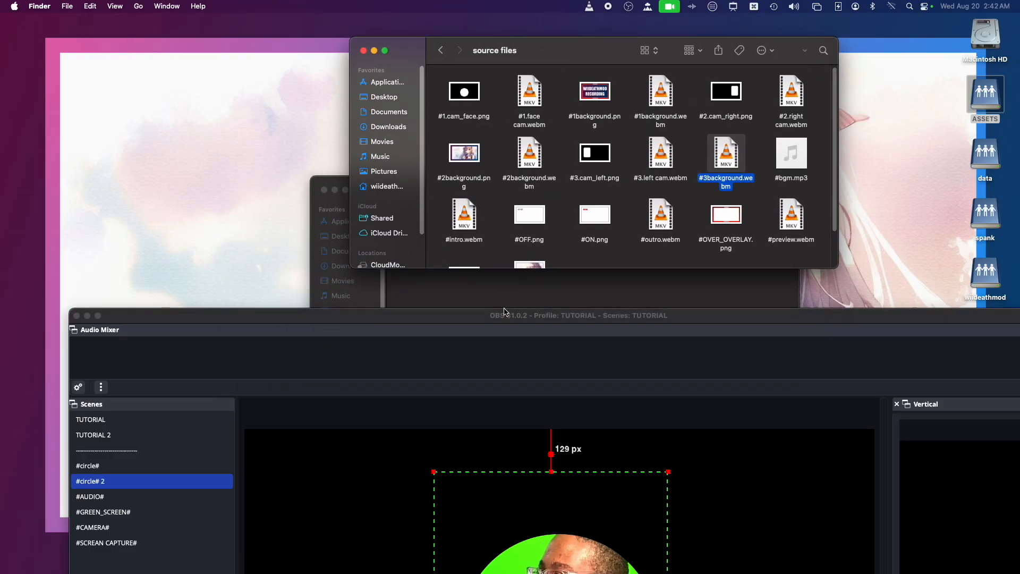
drag(504, 312, 509, 171)
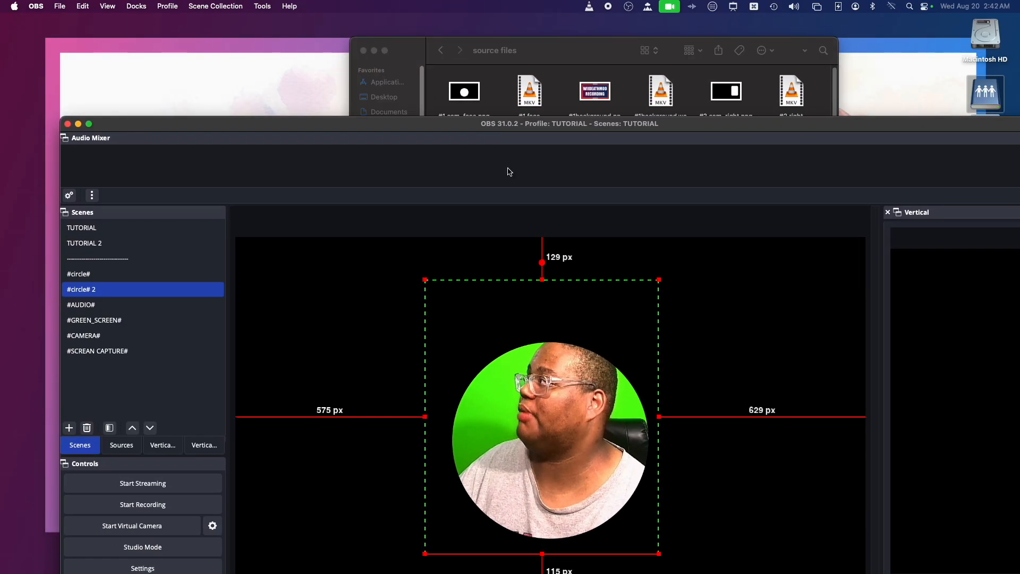
click(607, 73)
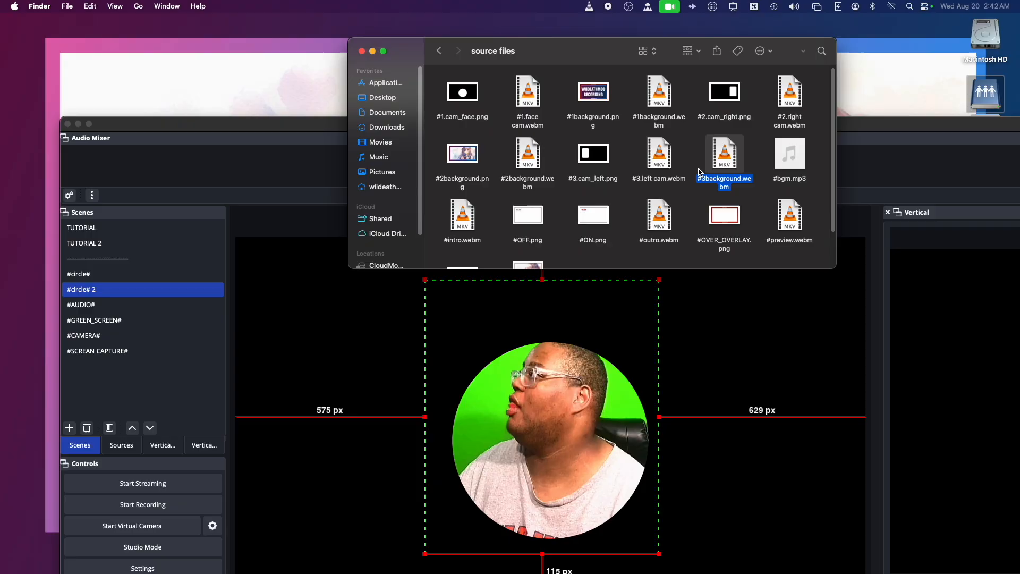
drag(313, 116, 313, 34)
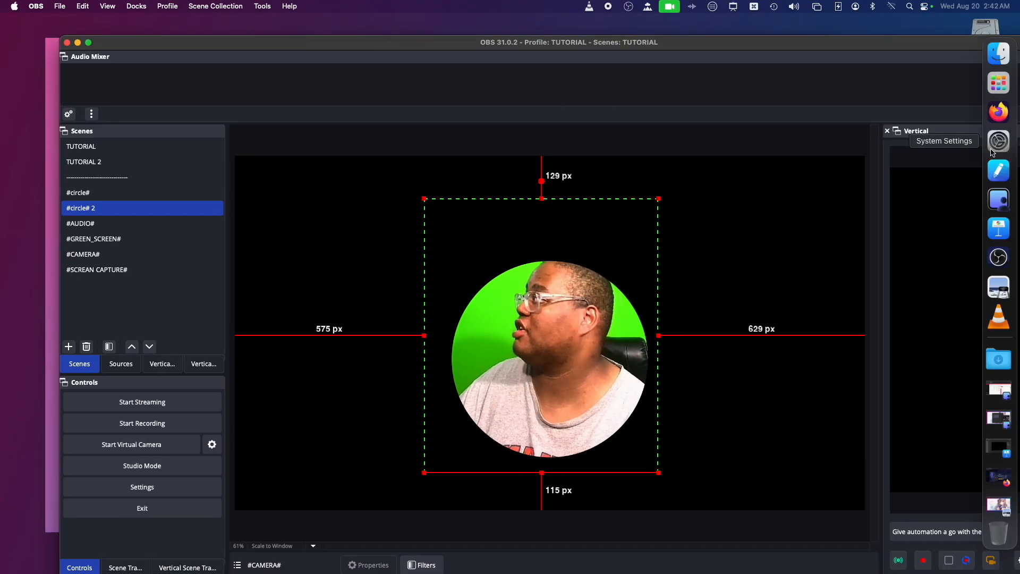
click(999, 53)
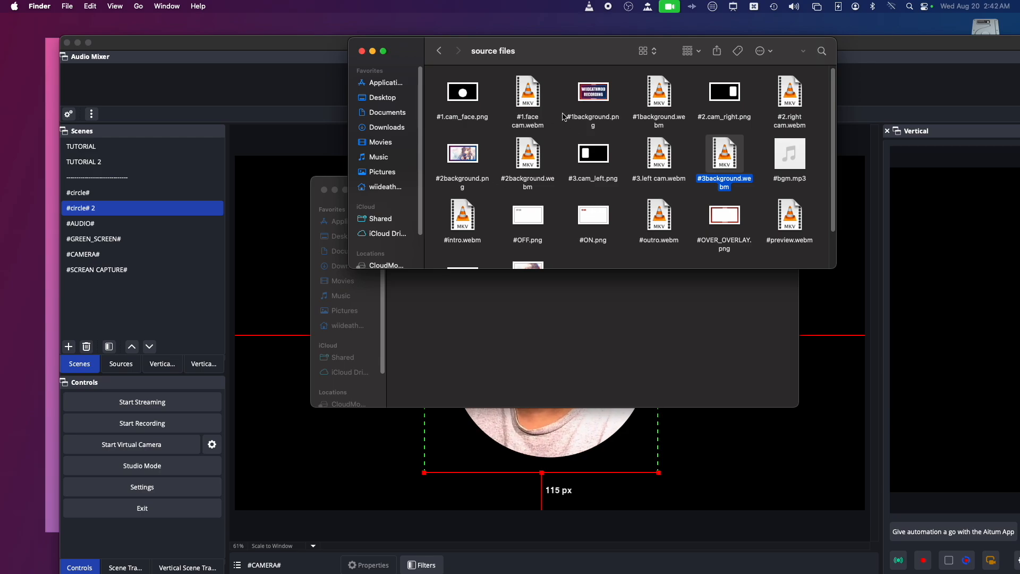
Step: Add #1background.webm to the #circle# 2 scene's sources and place it beneath #CAMERA#
drag(663, 96, 633, 134)
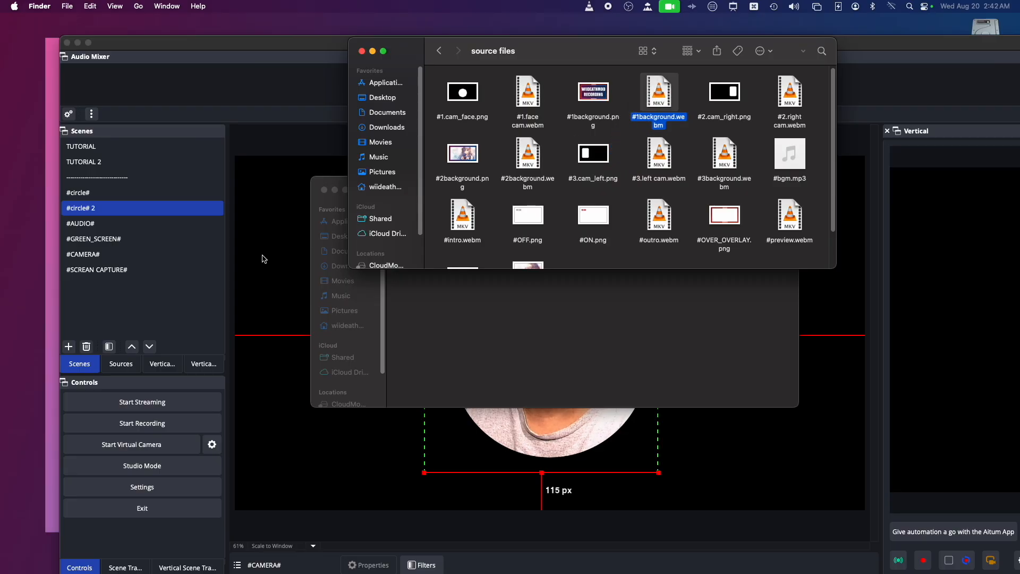
click(112, 359)
click(118, 363)
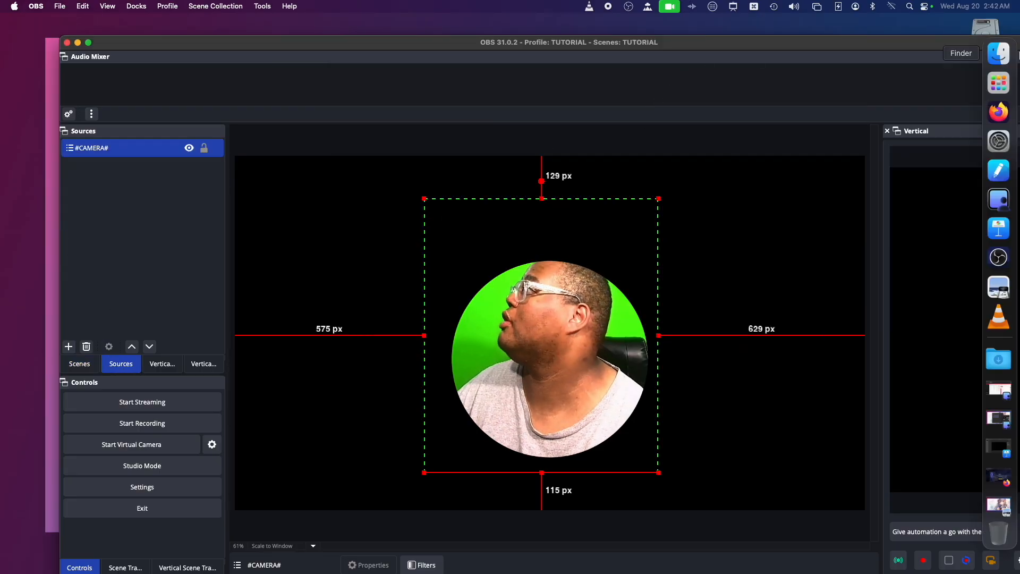
click(999, 53)
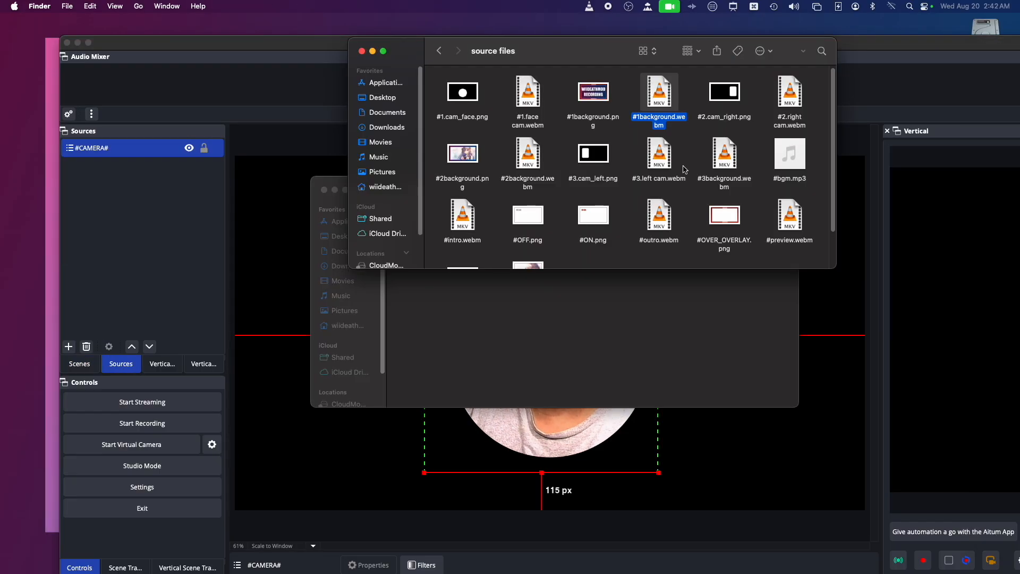
drag(673, 102, 101, 202)
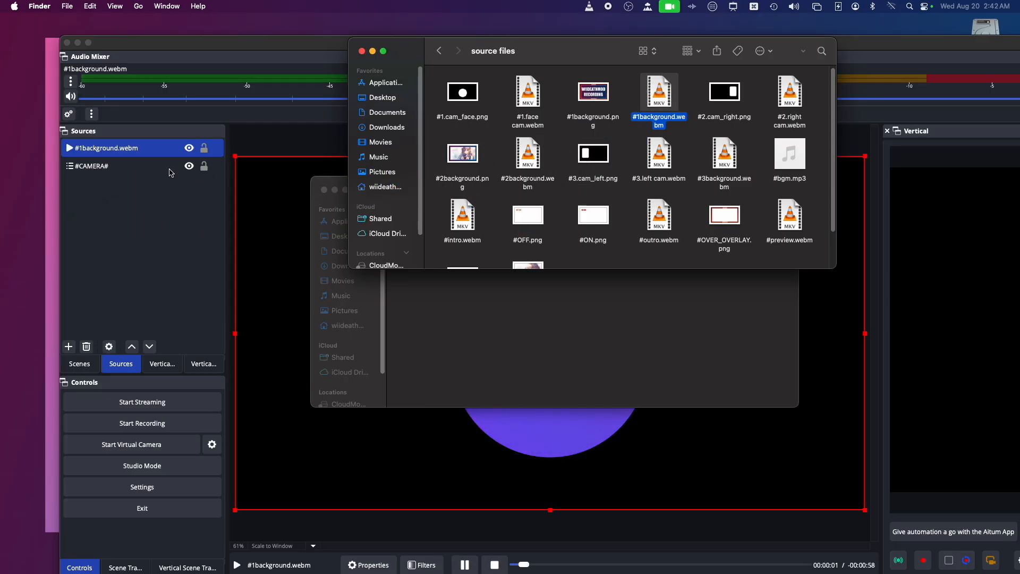
drag(122, 150, 122, 184)
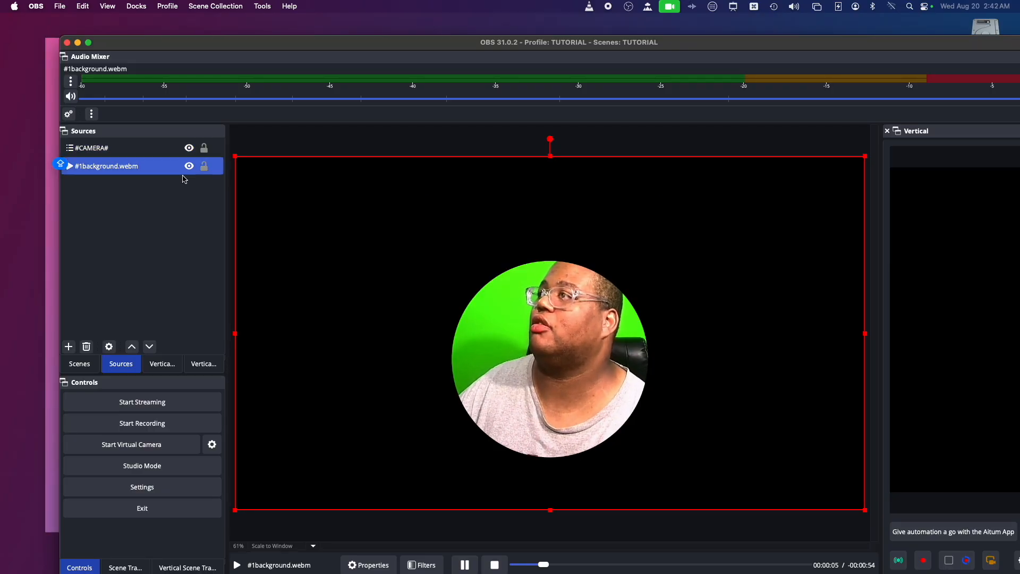
Step: Lower the OBS window to uncover the source files and remove #1background.webm from the #circle# 2 scene
drag(390, 45, 307, 256)
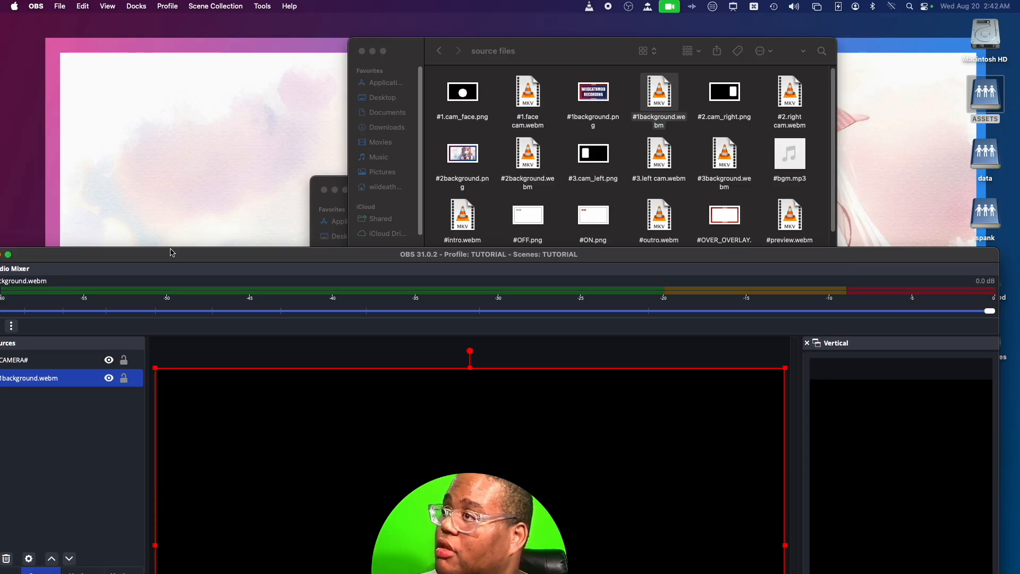
drag(172, 252, 241, 220)
right_click(122, 345)
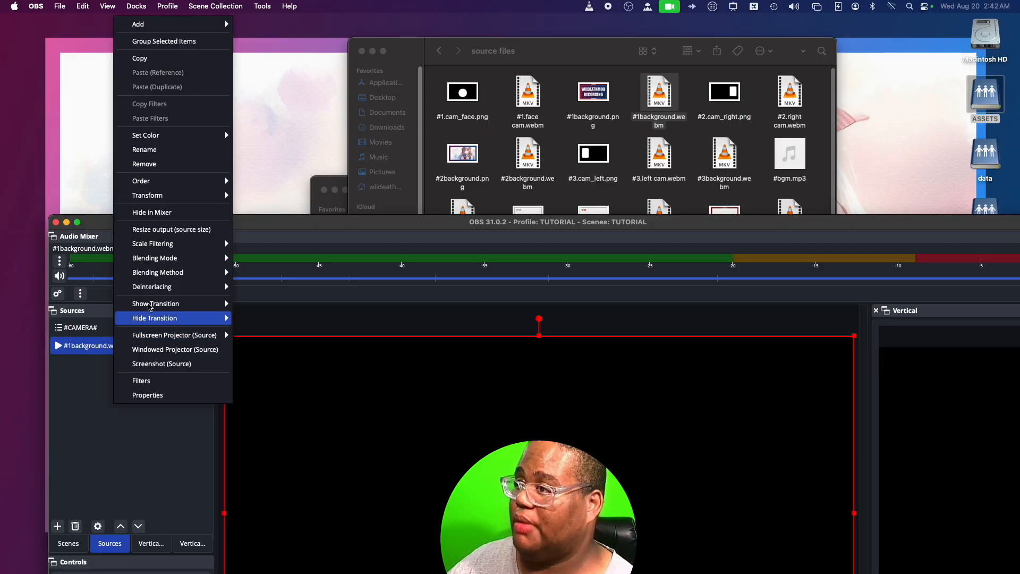
click(169, 167)
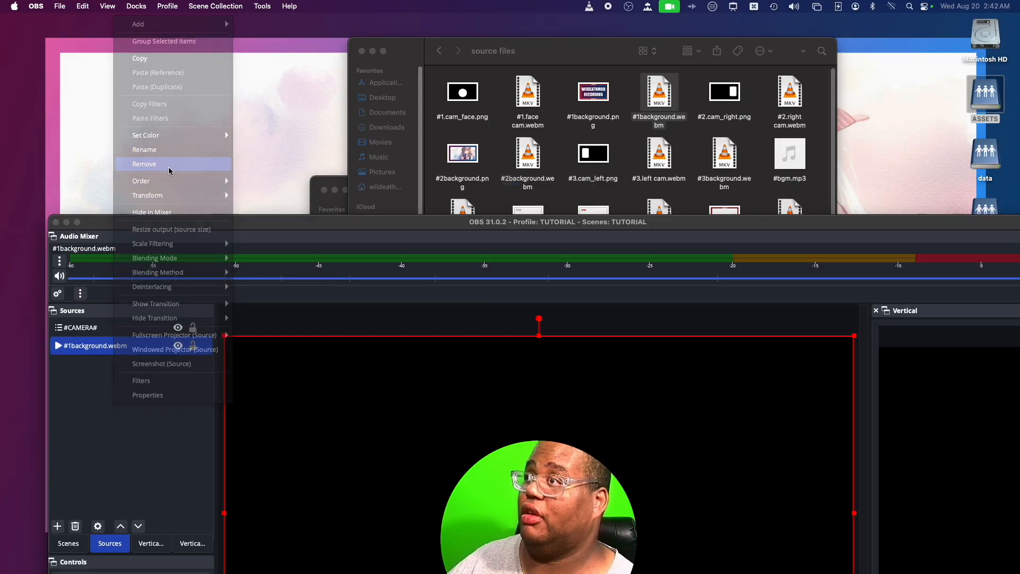
click(533, 219)
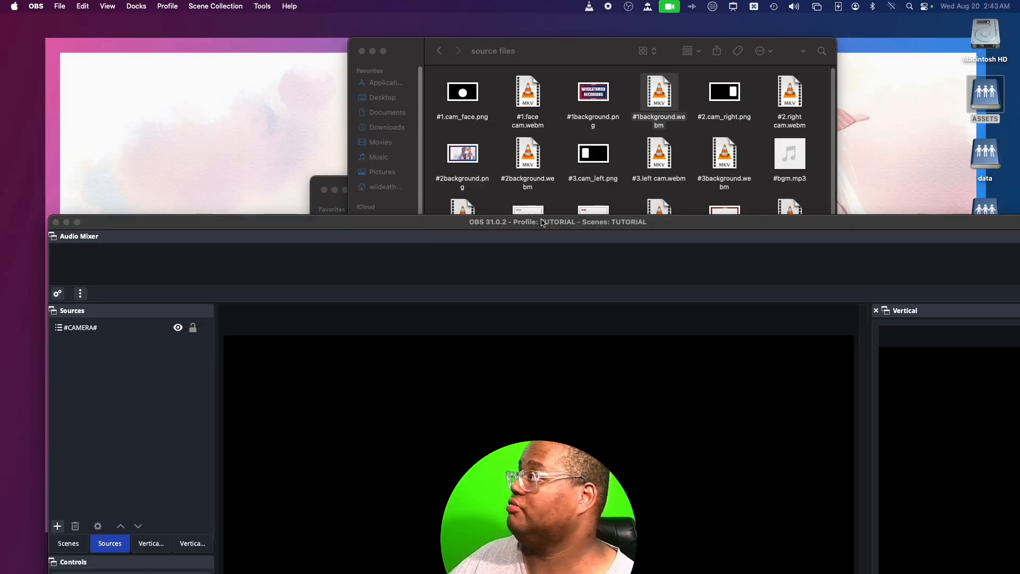
Step: Preview #2background.webm in VLC, close it, and add the file to the #circle# 2 scene beneath #CAMERA#
double_click(522, 158)
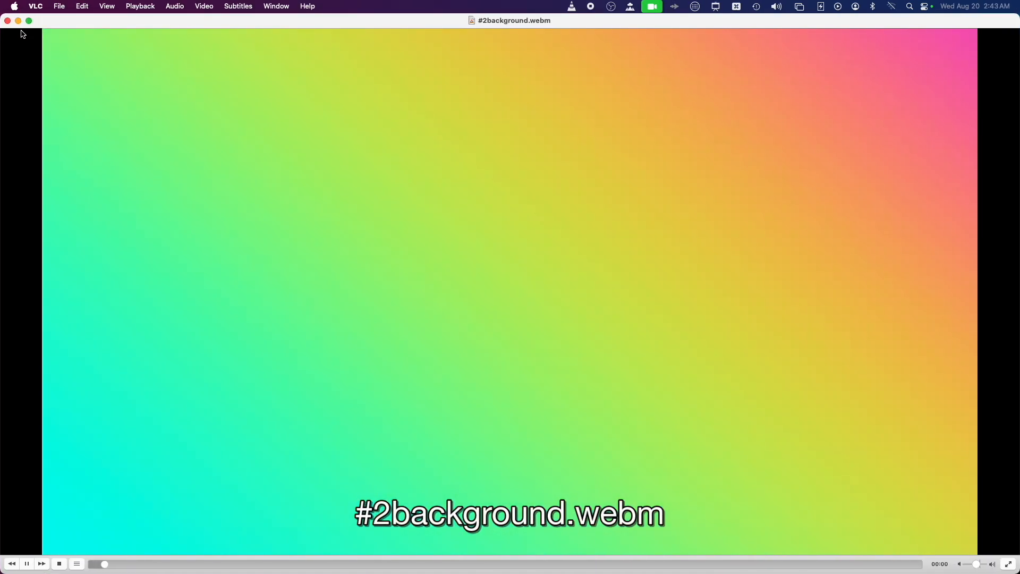
click(7, 21)
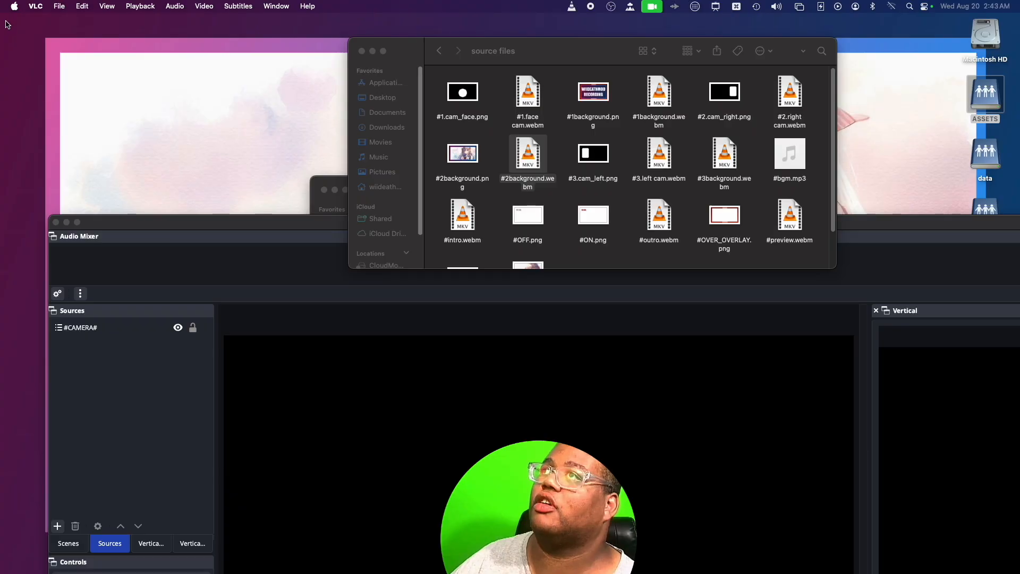
drag(529, 170, 183, 411)
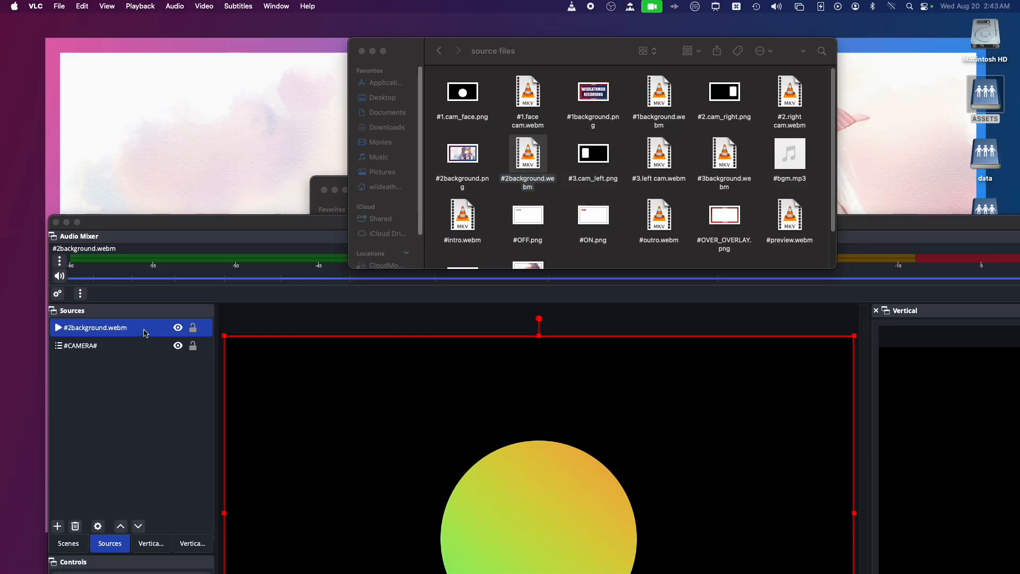
drag(124, 330, 112, 363)
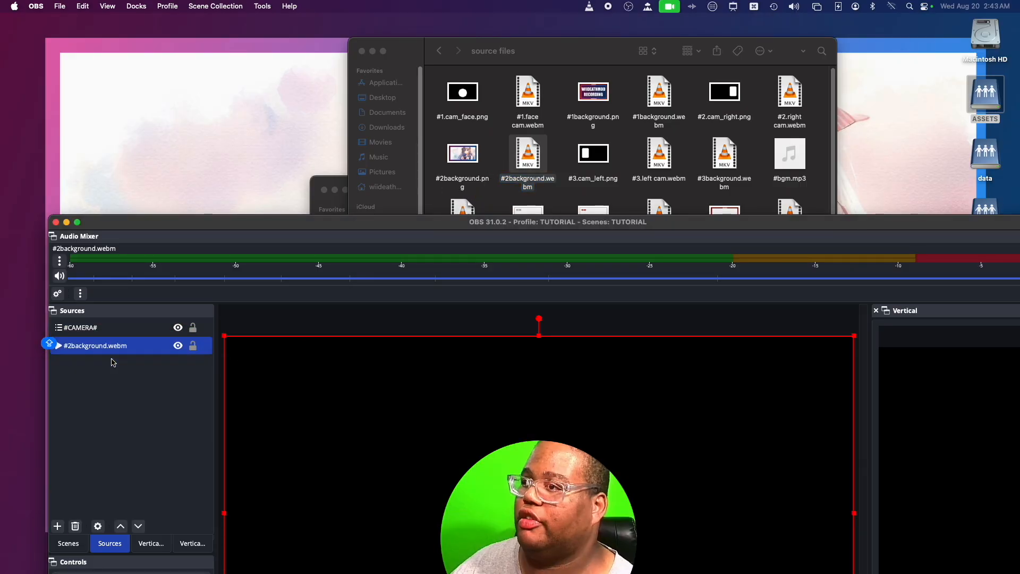
Step: Add #1.face cam.webm from the source files folder as the topmost source of #circle# 2 and raise the OBS window
click(544, 51)
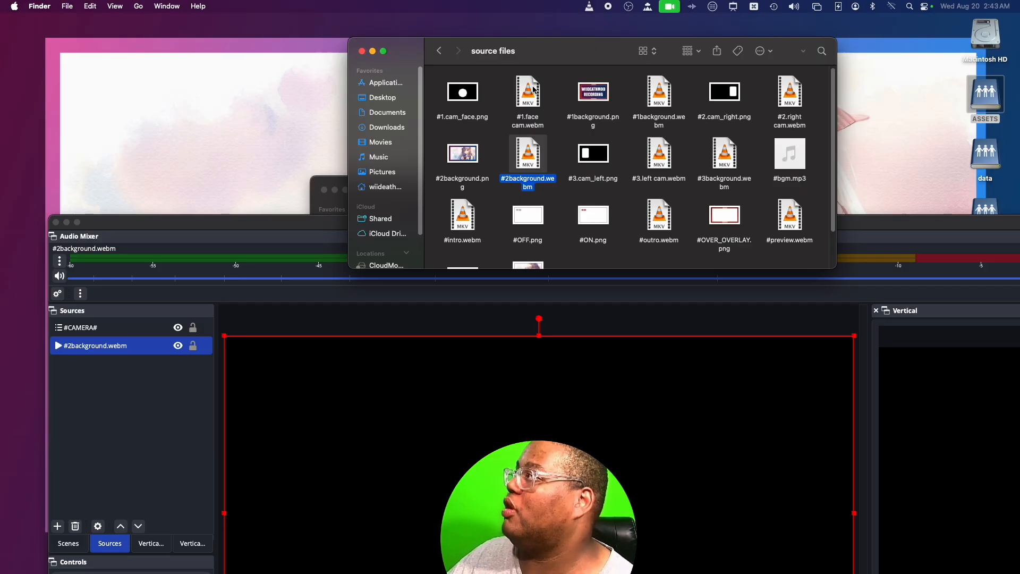
drag(534, 90, 128, 455)
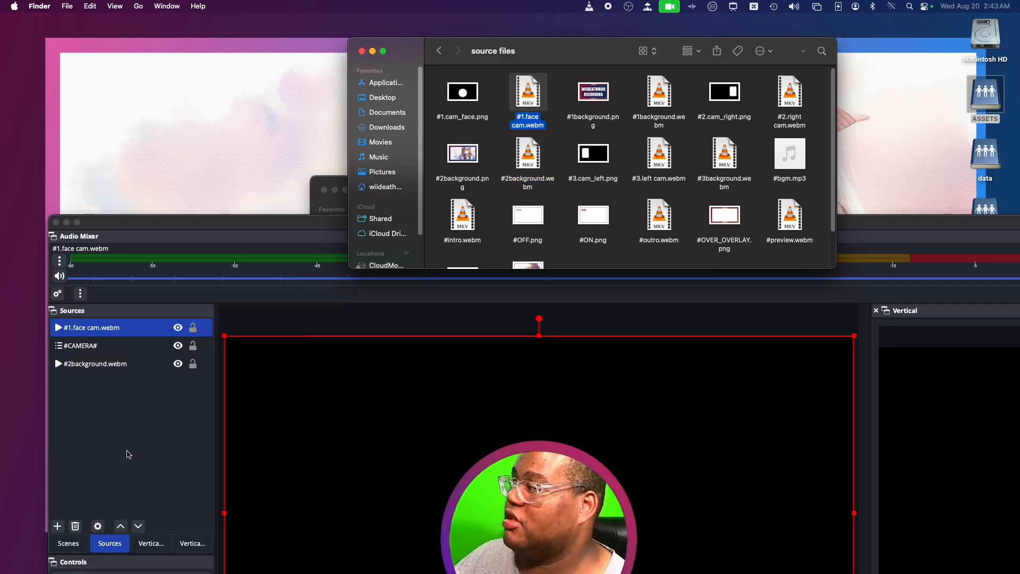
drag(281, 222, 250, 23)
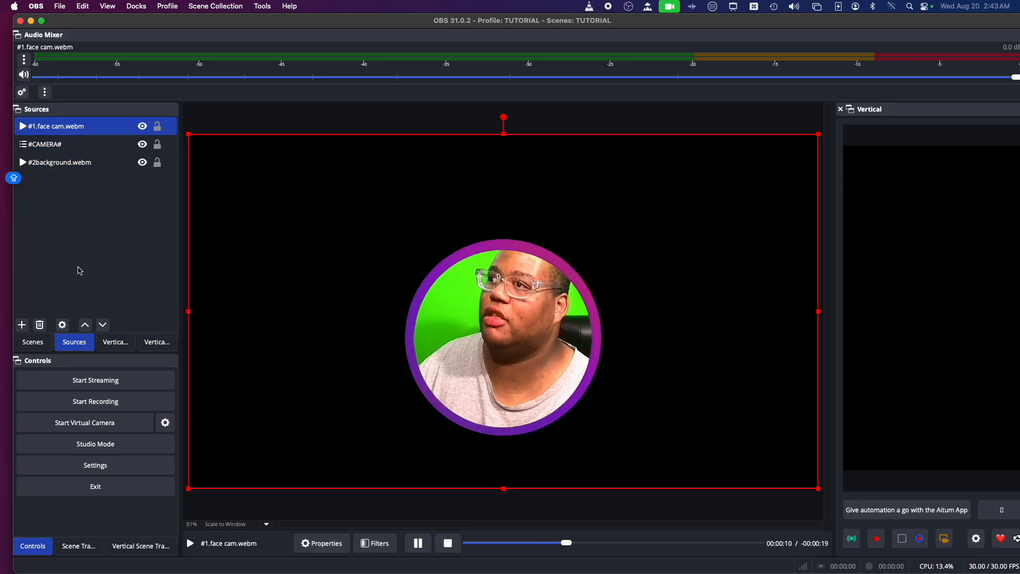
Step: Enable the Color Key filter on the #circle# 2 scene and close its filters
click(28, 338)
right_click(47, 187)
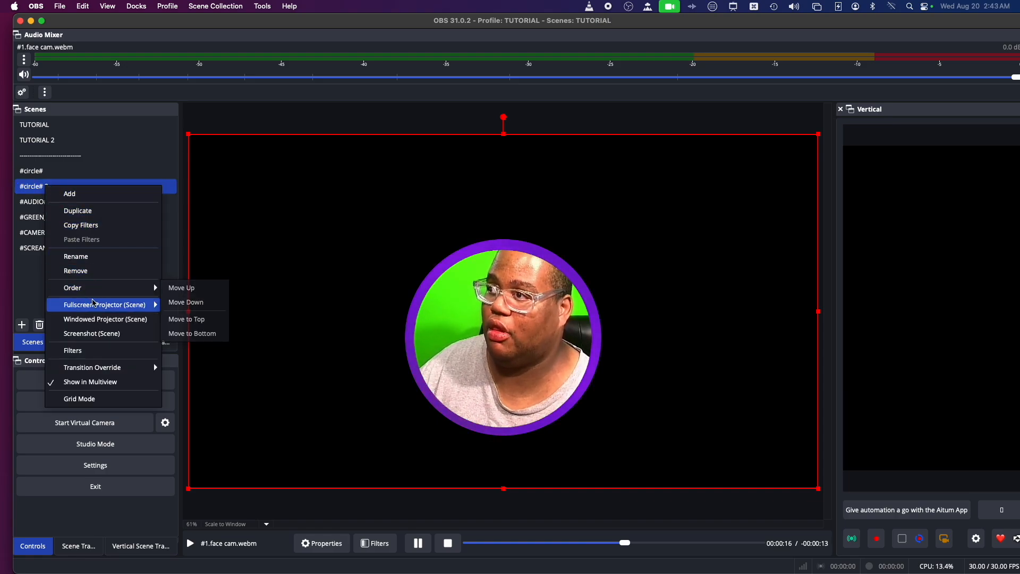
click(90, 350)
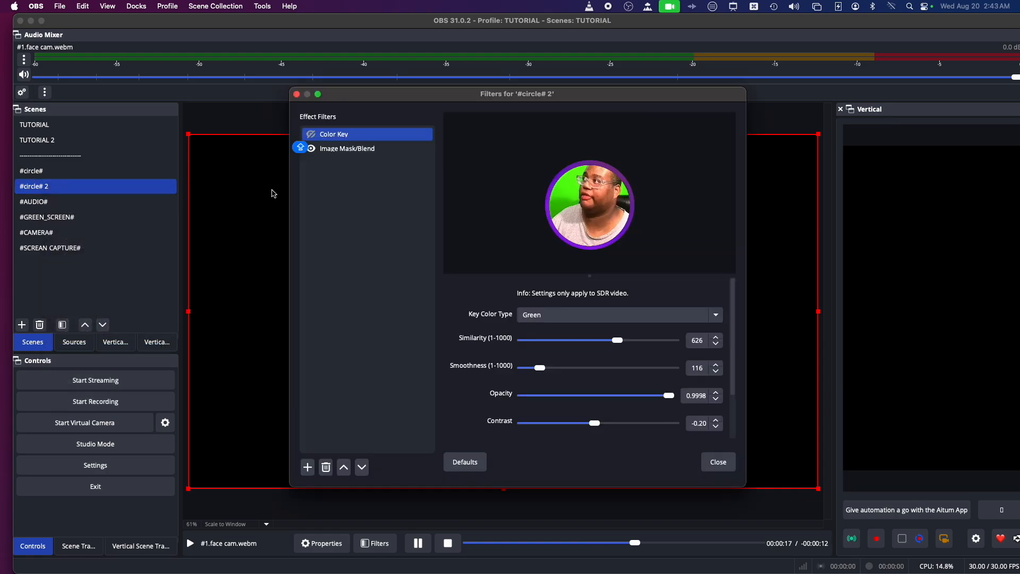
click(310, 135)
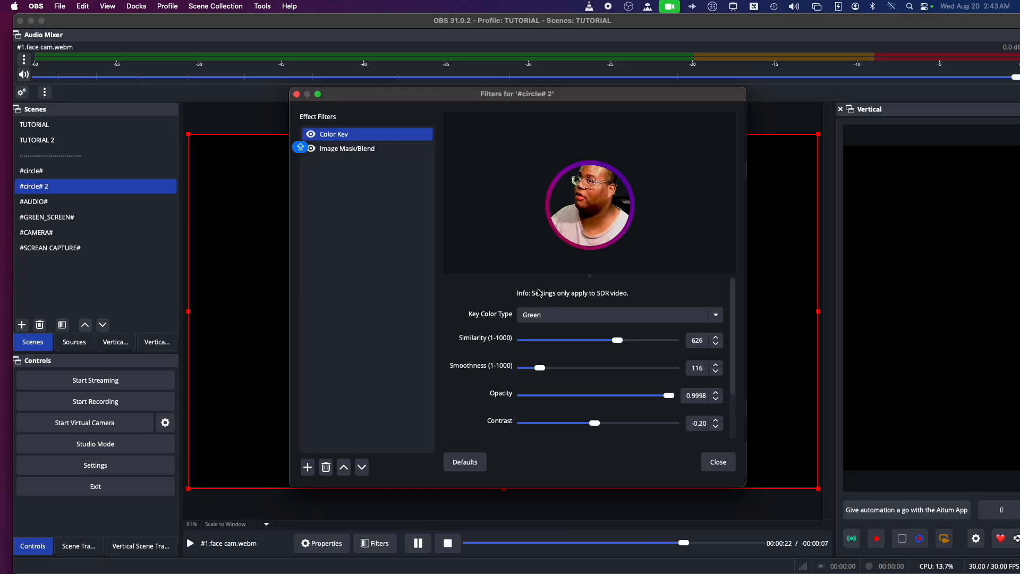
click(718, 462)
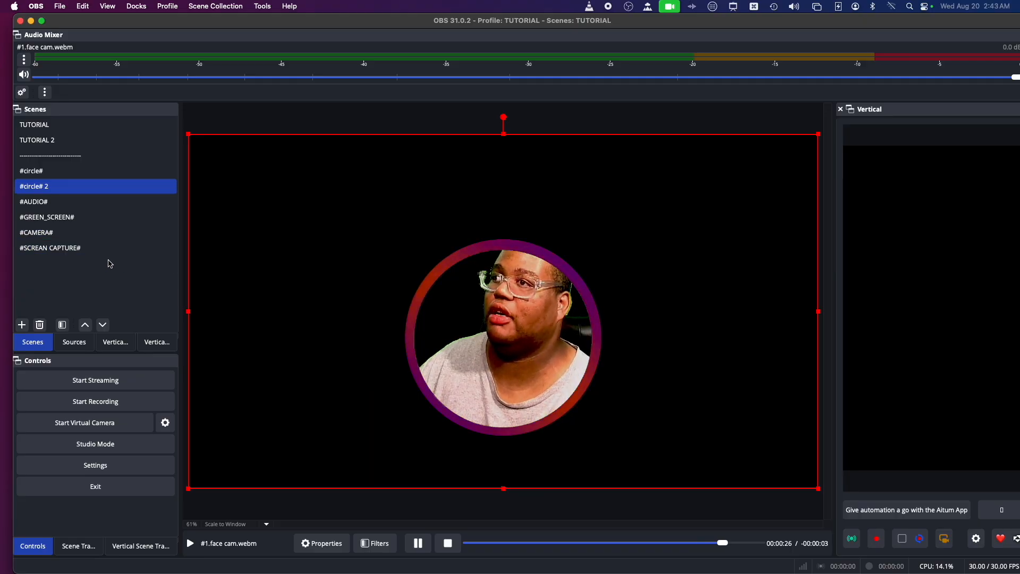
Step: Check the filters of the #2background.webm source in the #circle# 2 scene
click(68, 346)
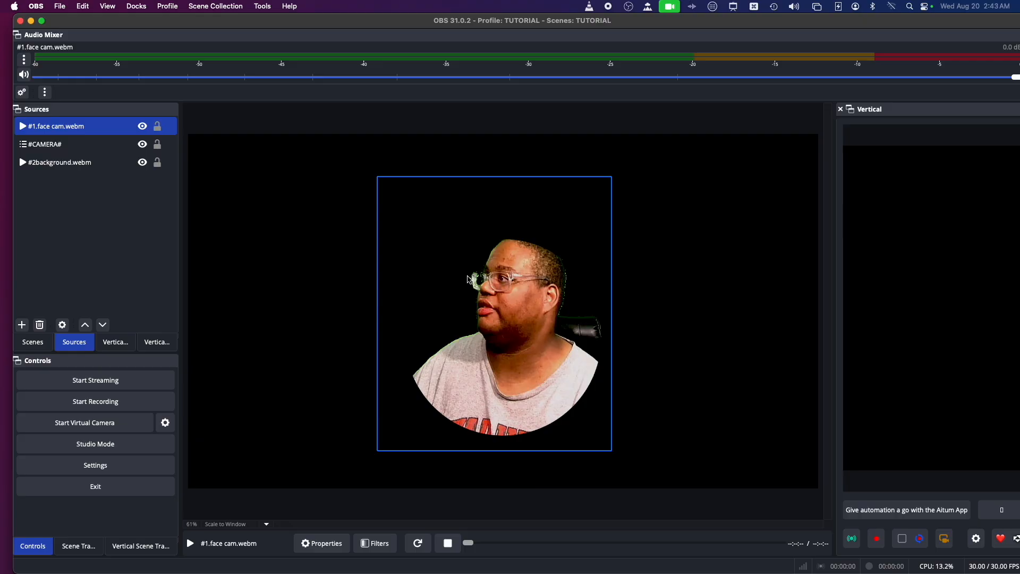
click(32, 162)
right_click(25, 162)
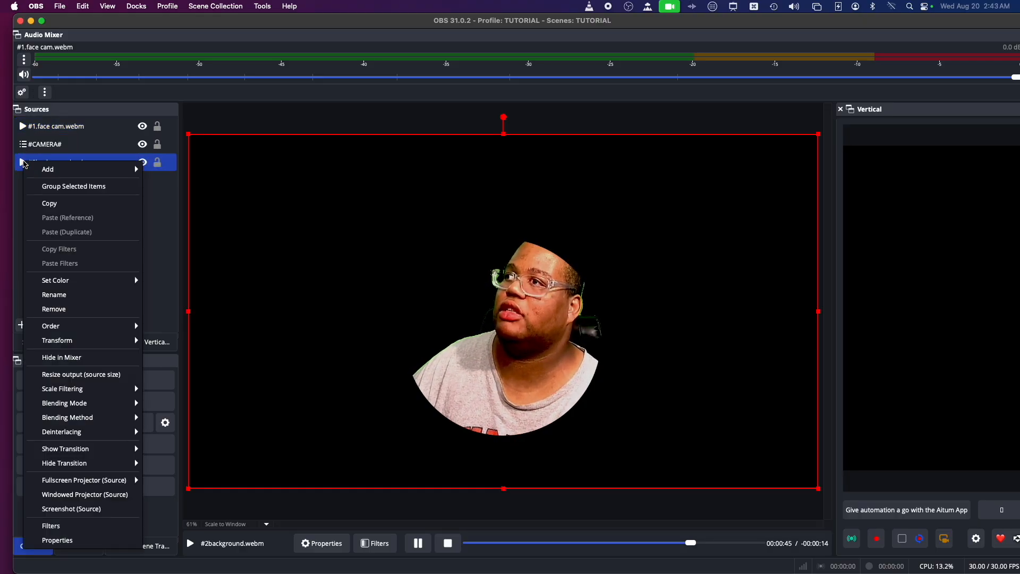
click(80, 525)
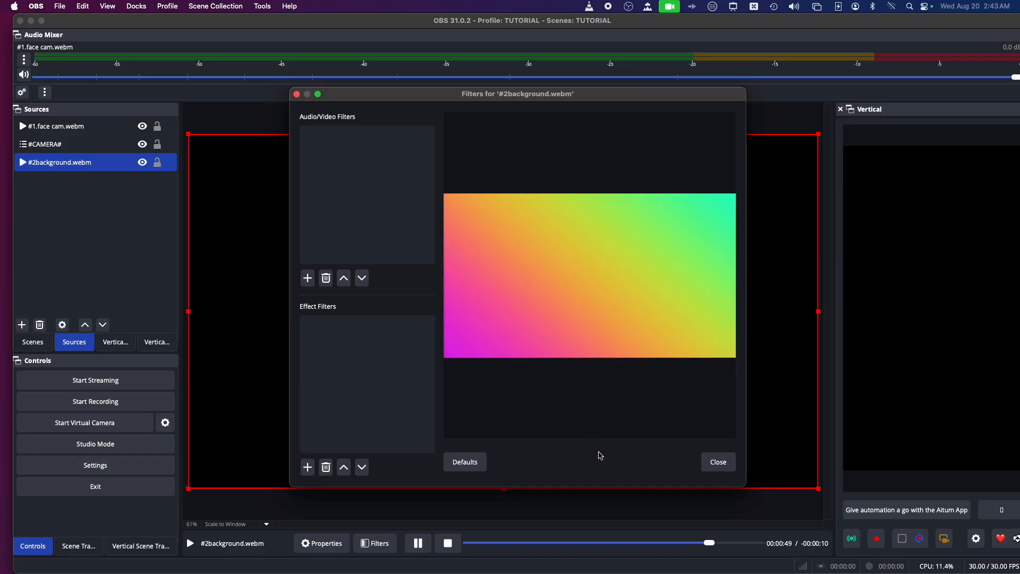
click(718, 462)
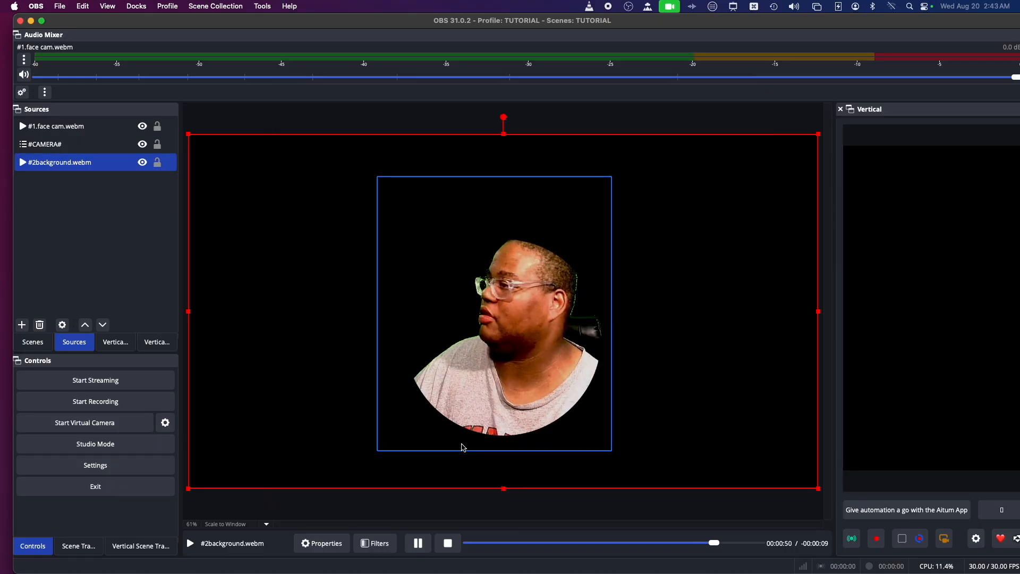
Step: Turn on Loop and Close file when inactive in the #2background.webm source's properties and accept them
right_click(62, 166)
click(128, 545)
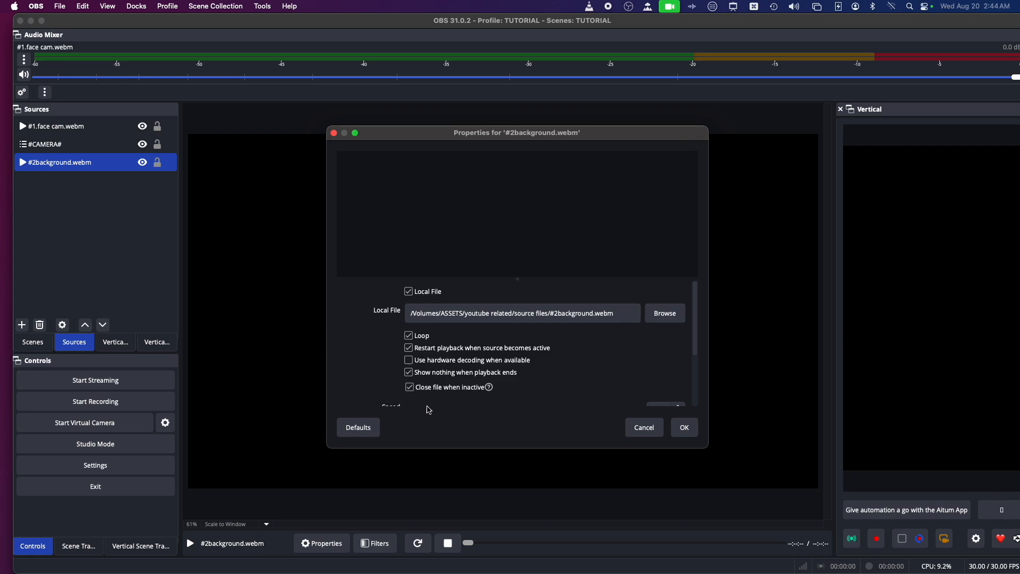
click(685, 429)
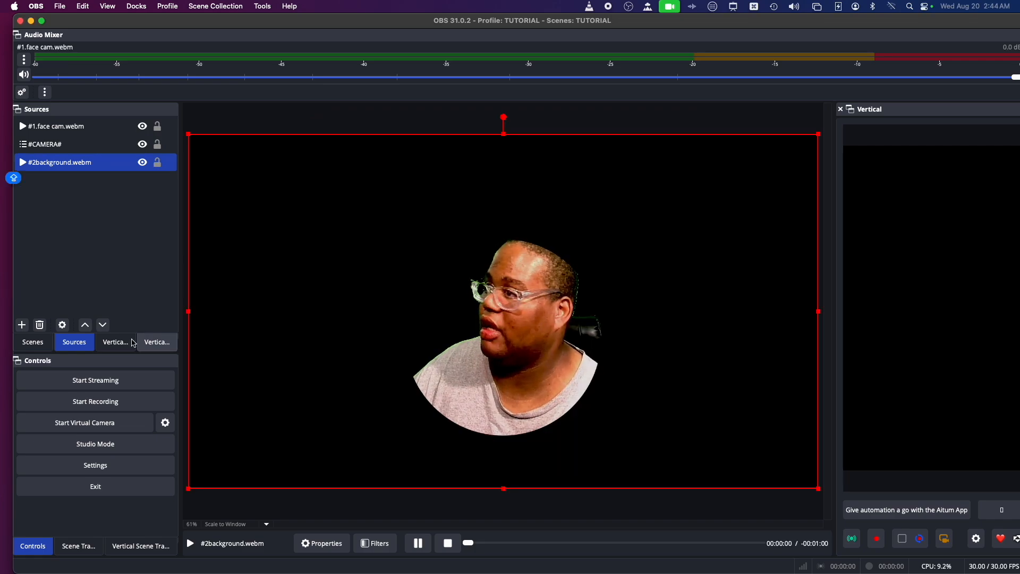
Step: Hide and reshow #2background.webm, and check its media properties and preview
click(142, 163)
click(143, 162)
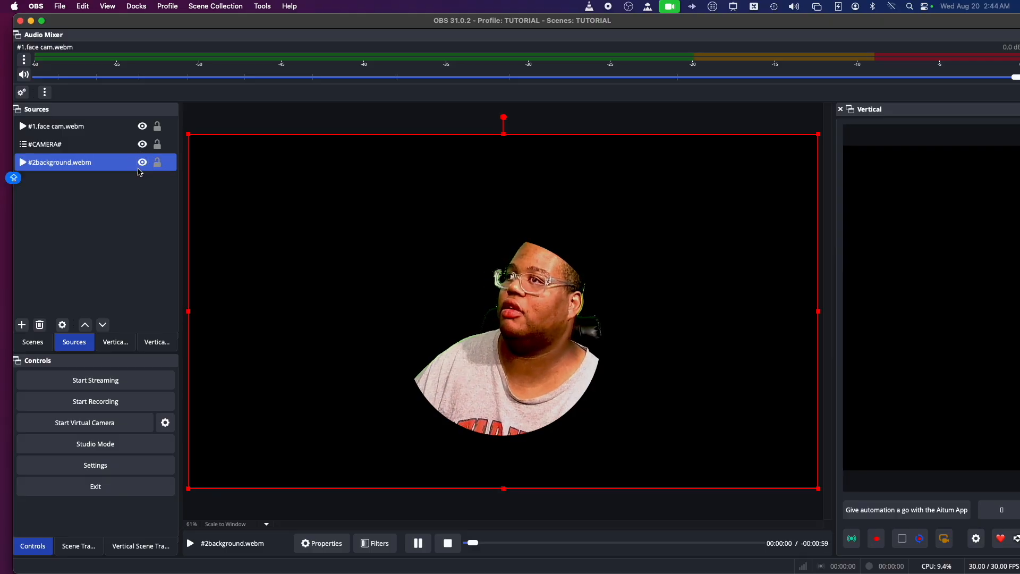
right_click(68, 163)
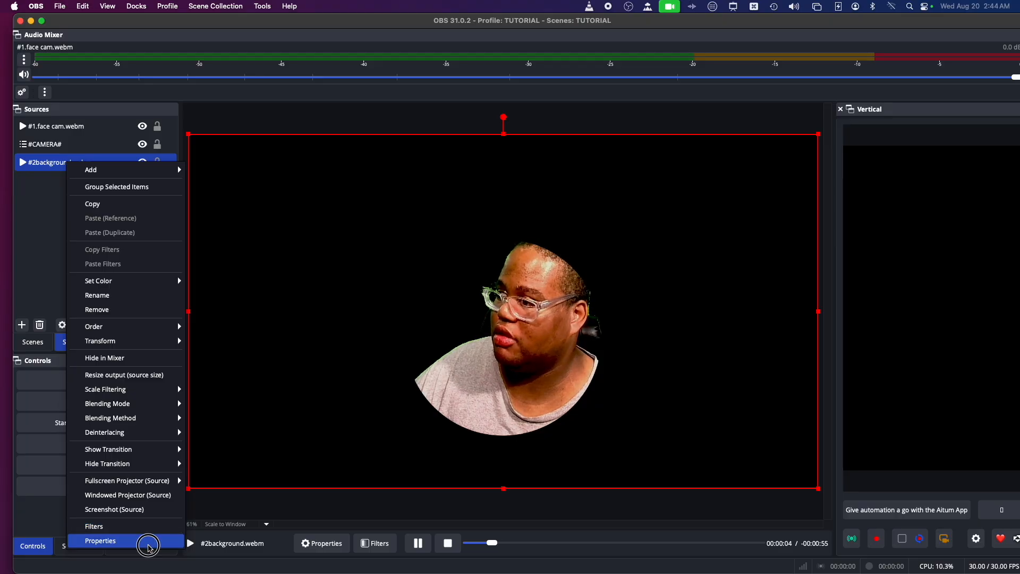
click(146, 540)
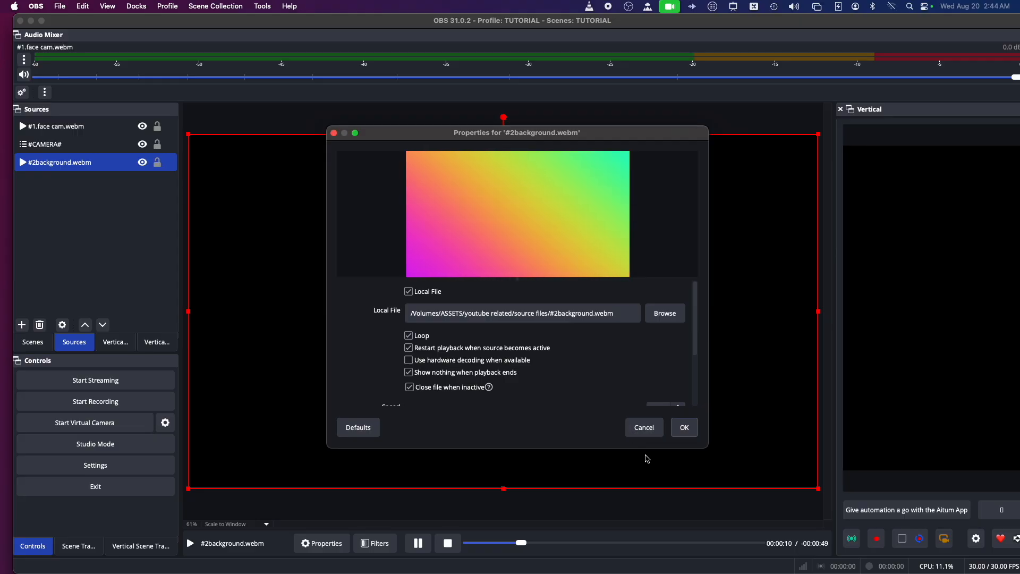
click(684, 428)
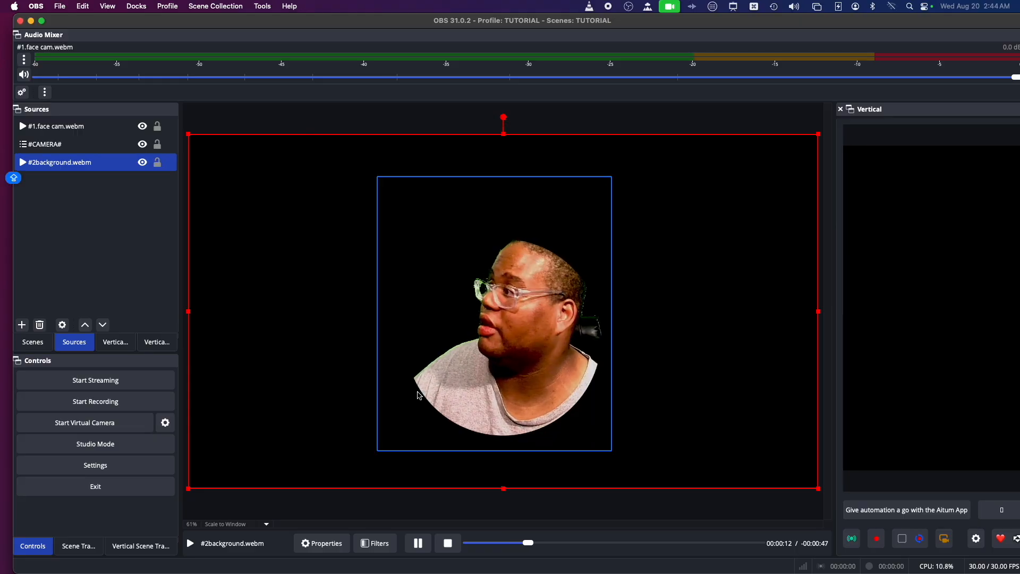
Step: Select #CAMERA#, then hide and reshow #2background.webm to restart the background's playback
super+click(79, 144)
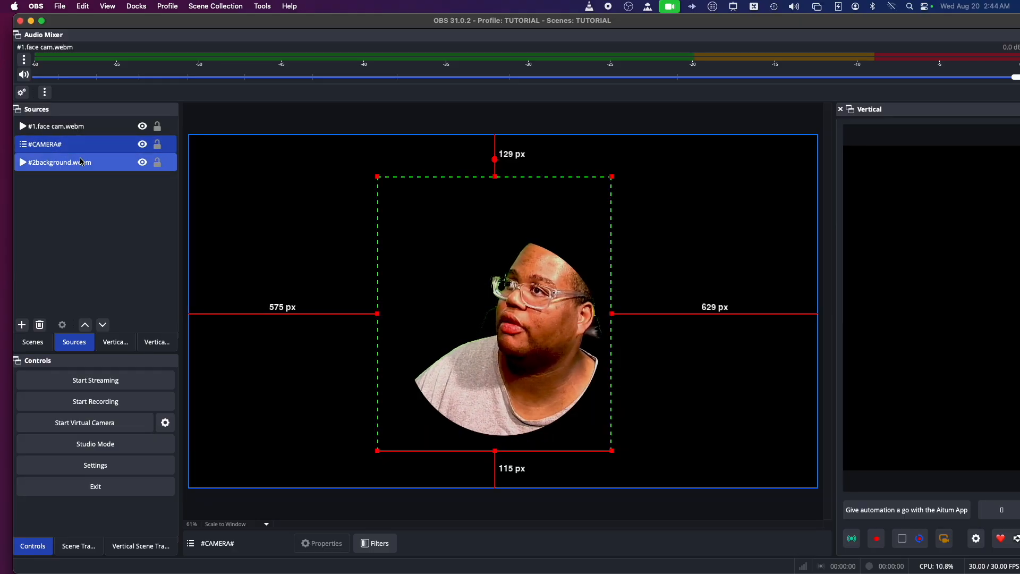
click(139, 165)
click(142, 162)
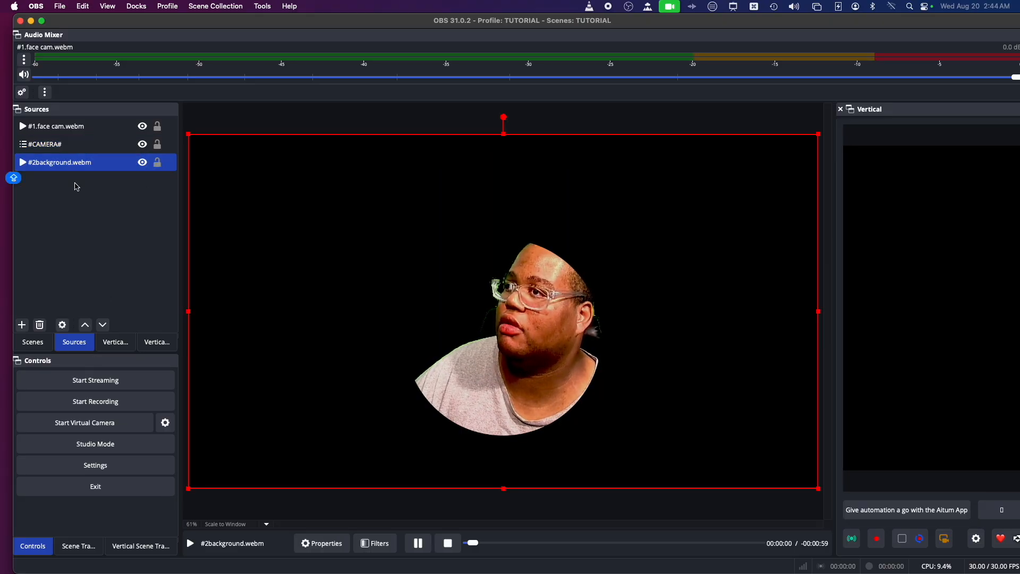
Step: Turn on Loop in the #1.face cam.webm source's properties and accept them
super+click(75, 132)
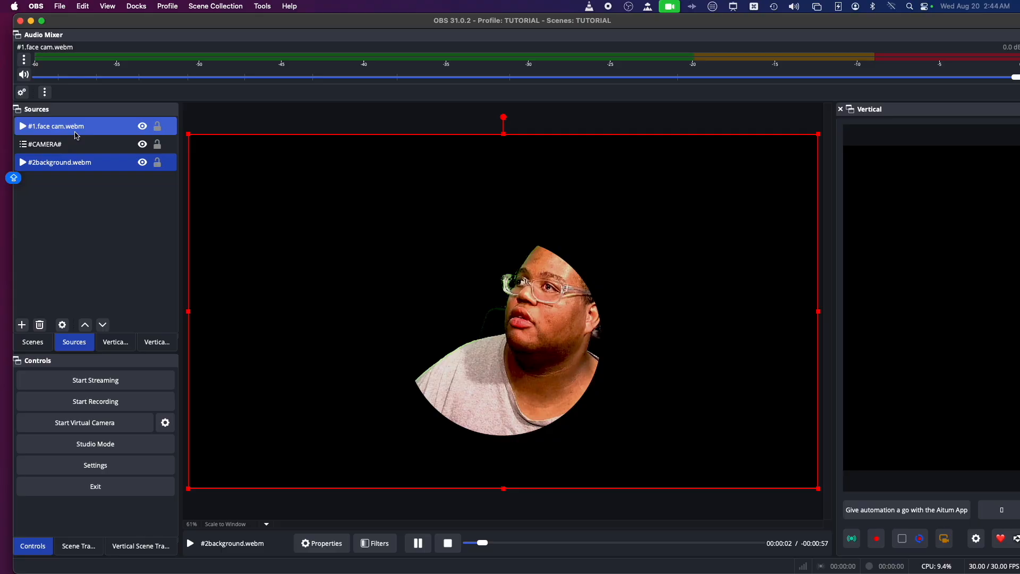
click(76, 136)
right_click(75, 134)
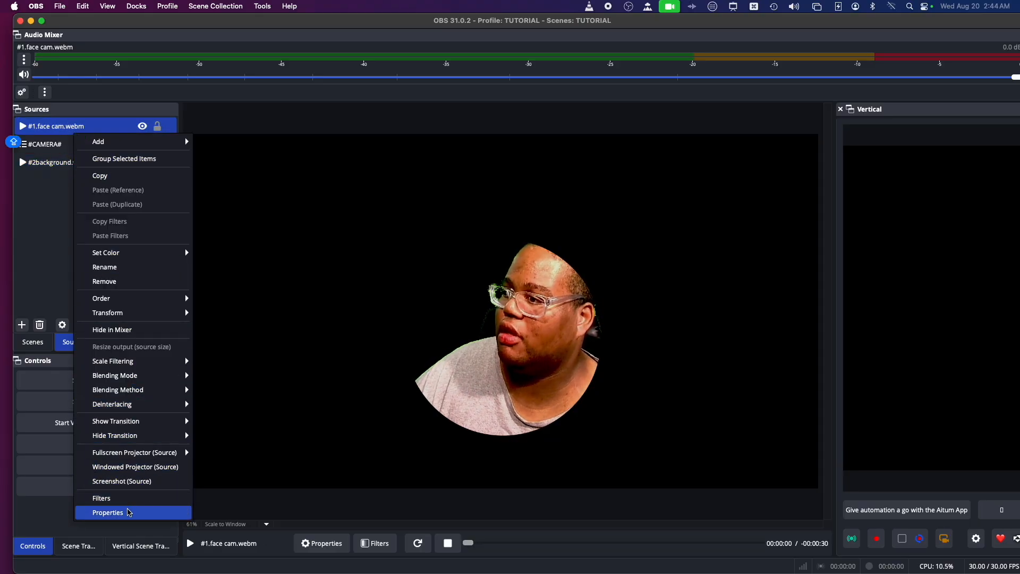
click(129, 513)
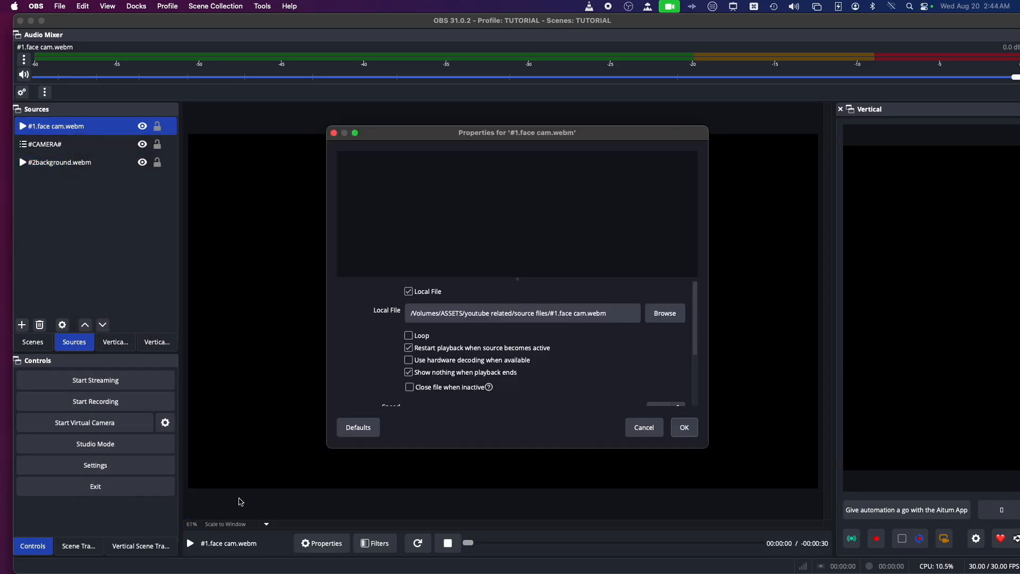
click(420, 336)
click(685, 429)
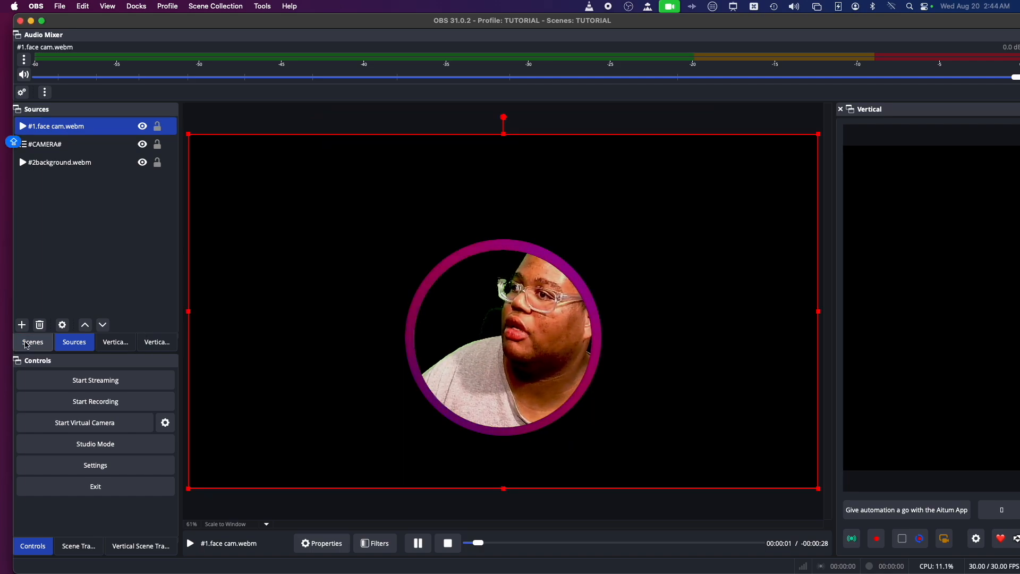
Step: Compare the #circle# and #circle# 2 scenes, and check how #CAMERA# and #2background.webm appear in the #circle# 2 preview
click(20, 345)
click(31, 170)
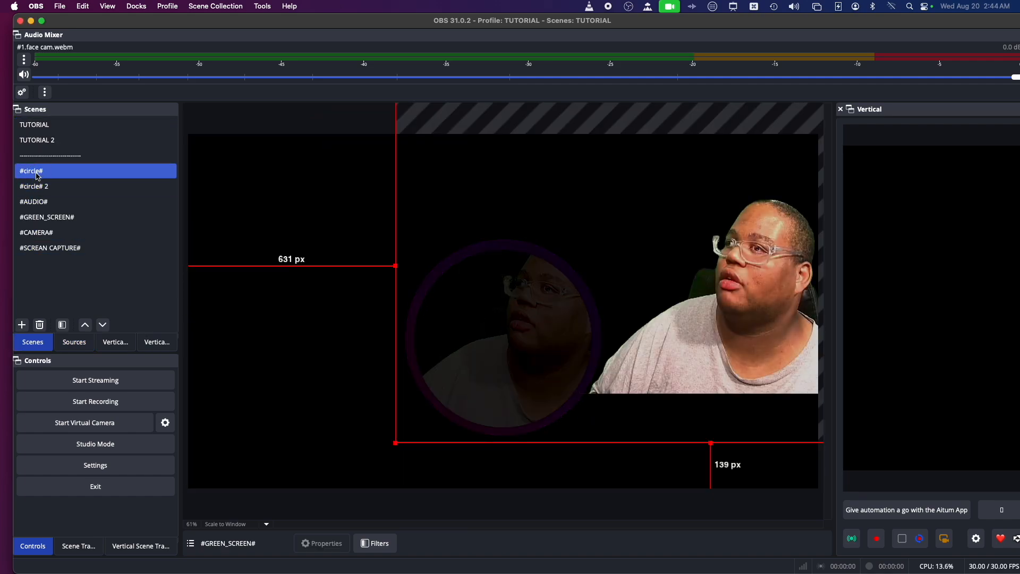
click(34, 184)
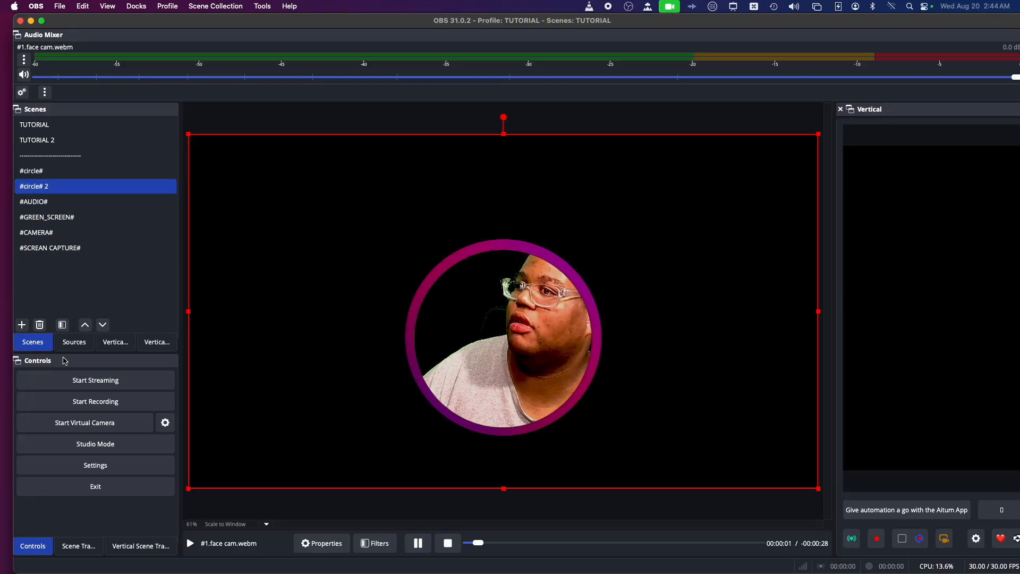
click(73, 351)
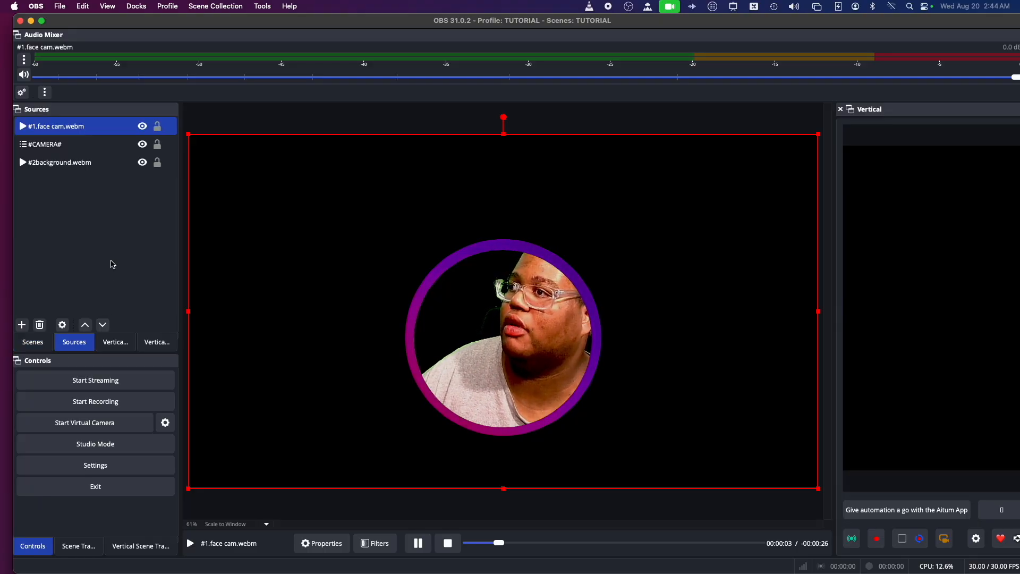
click(80, 162)
click(461, 339)
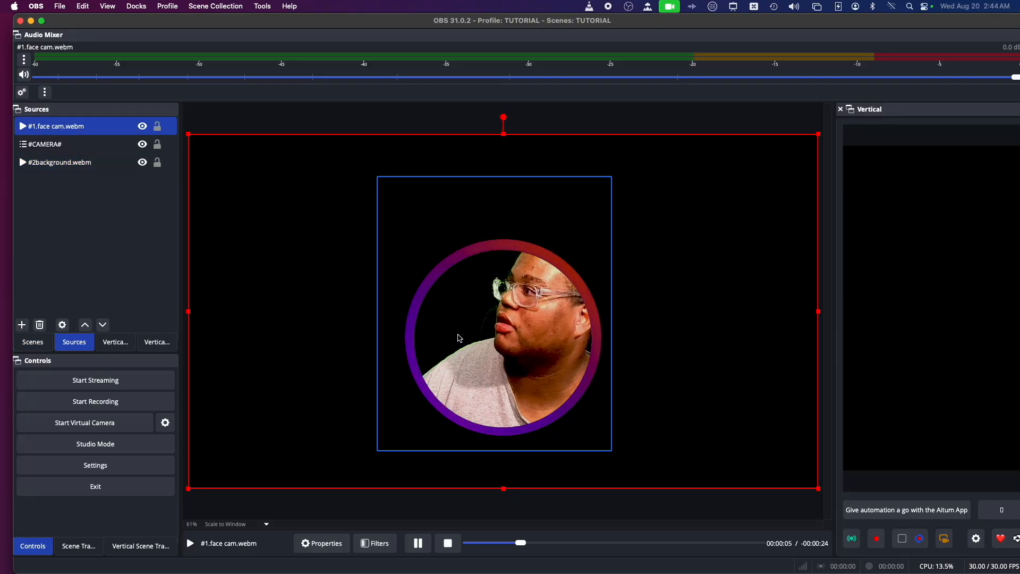
click(457, 334)
click(89, 163)
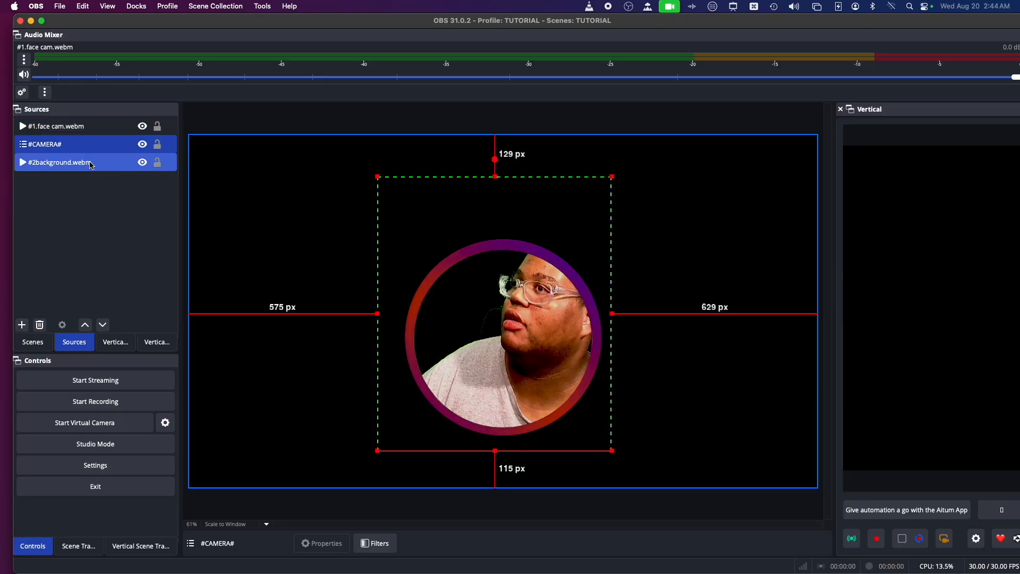
drag(230, 257, 248, 269)
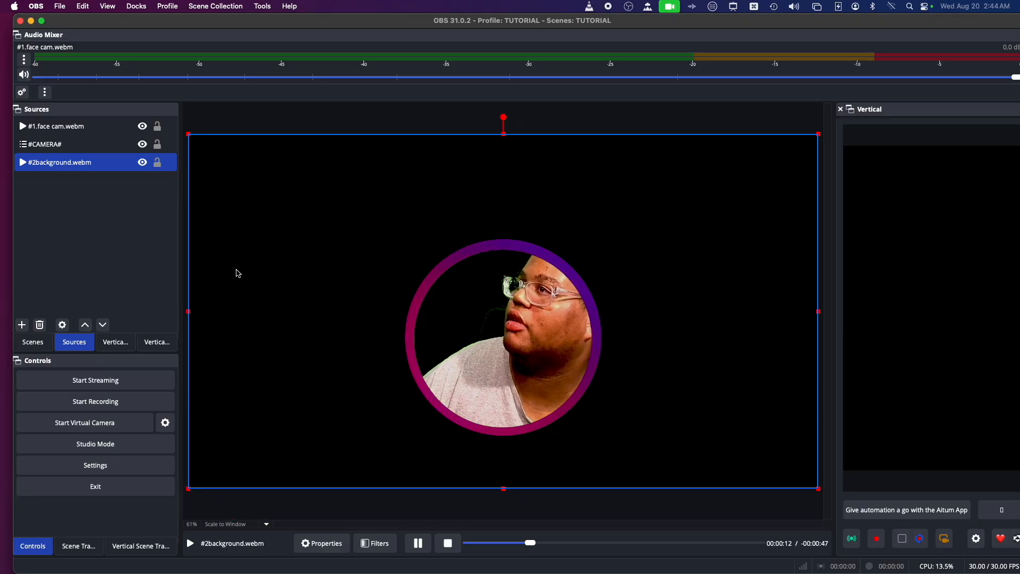
Step: Try #CAMERA# below #2background.webm, above all sources, and between #1.face cam.webm and #2background.webm
mouse_move(43, 166)
mouse_down()
mouse_move(46, 137)
mouse_move(57, 162)
mouse_move(56, 132)
mouse_move(52, 171)
mouse_up()
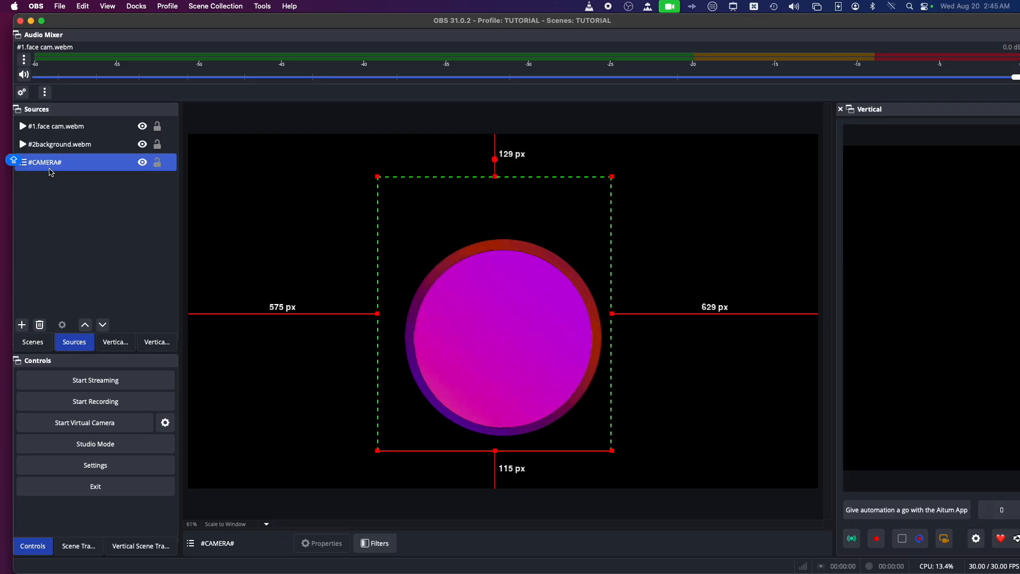
shift+click(81, 151)
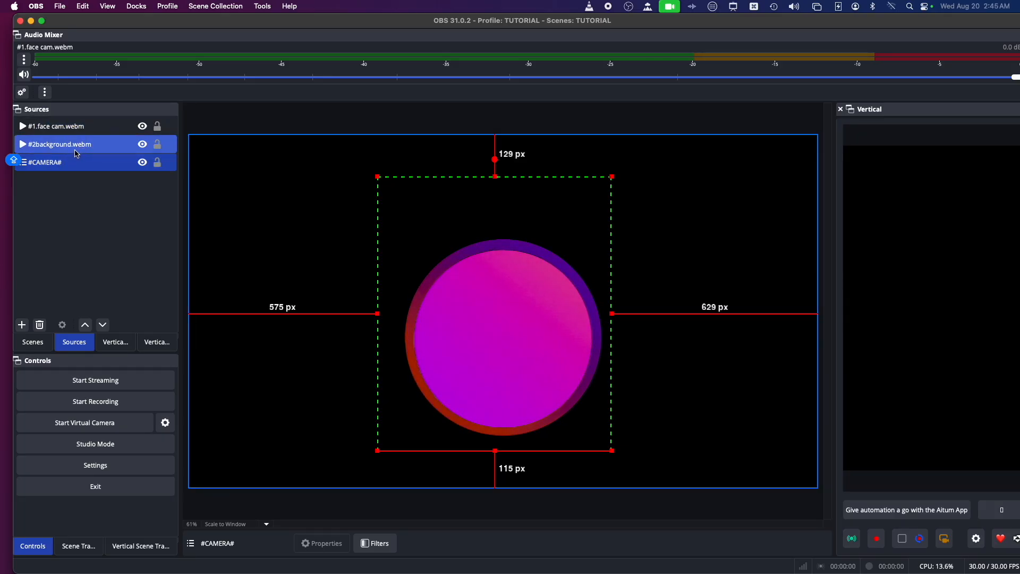
click(77, 154)
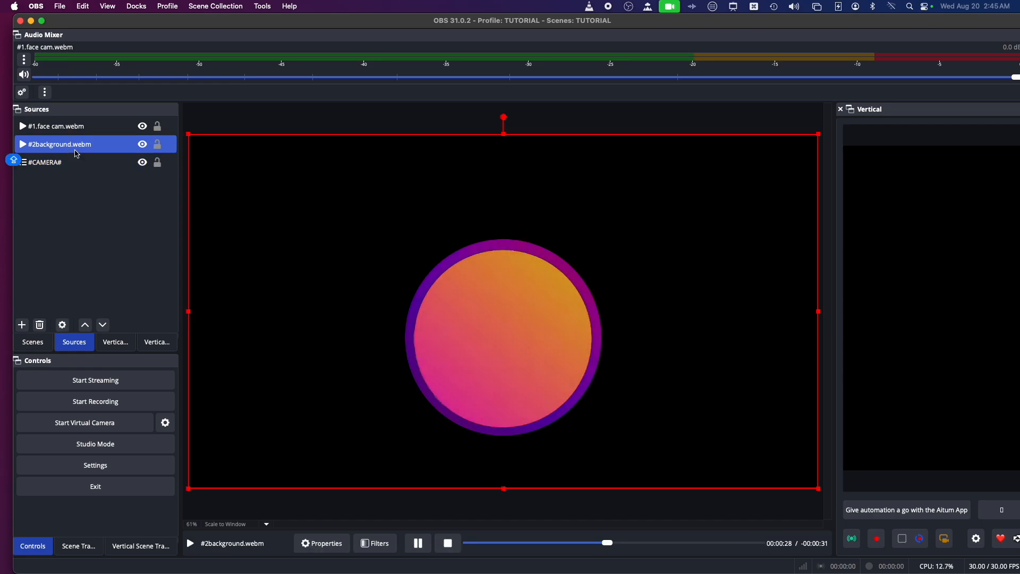
drag(60, 159, 72, 124)
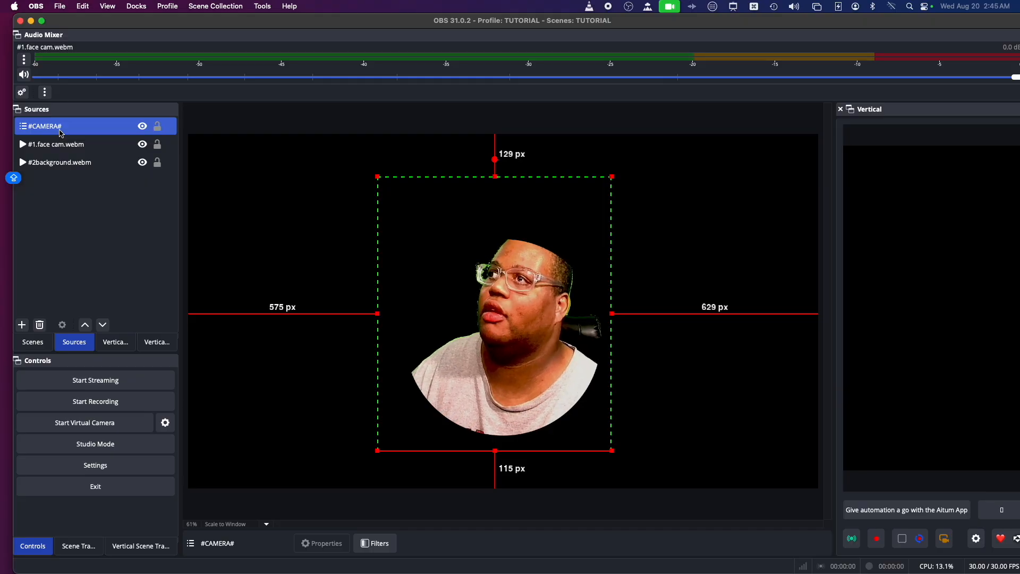
drag(62, 133, 72, 159)
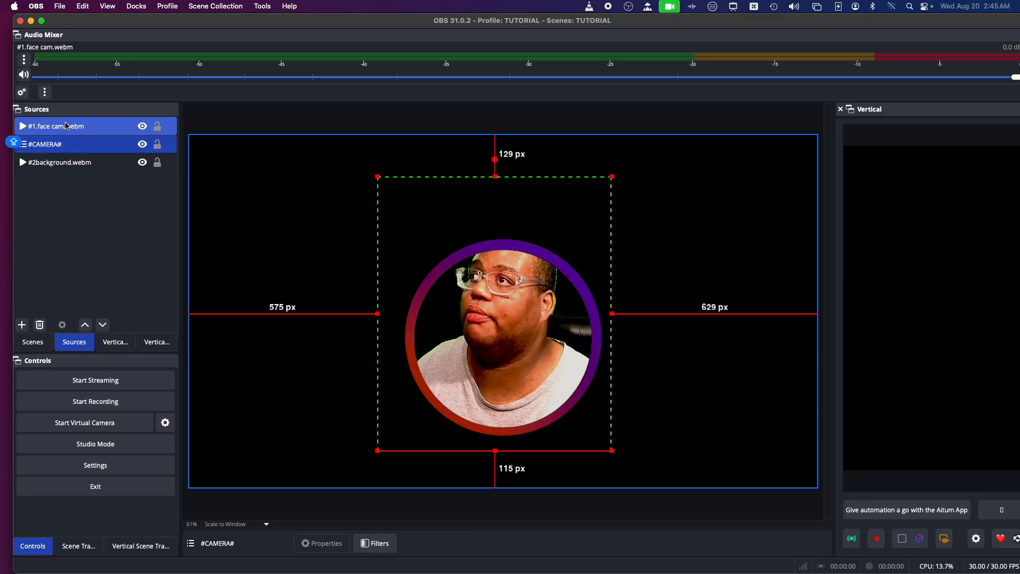
Step: Move #CAMERA# below #2background.webm in the #circle# 2 scene's source order
shift+click(61, 158)
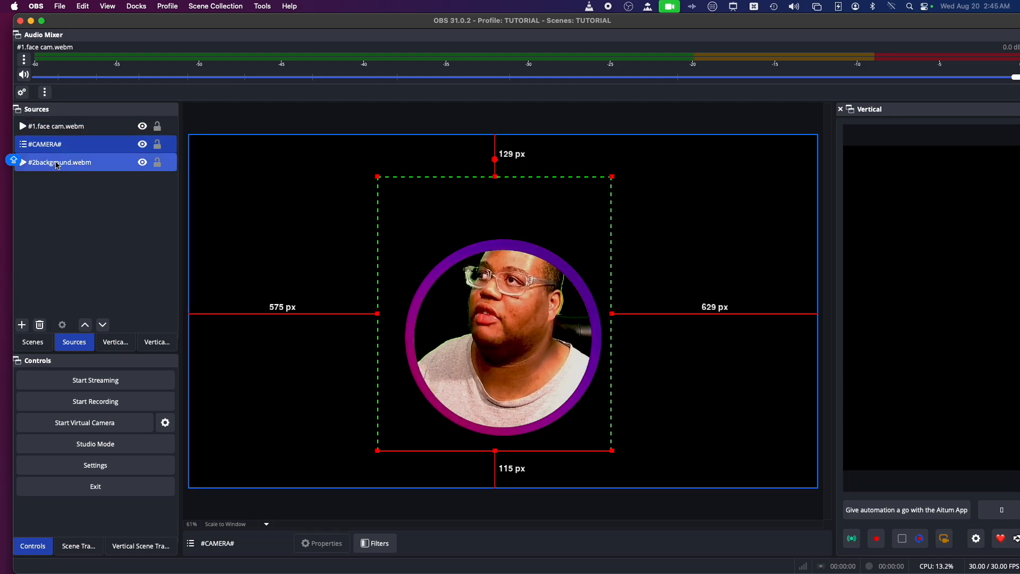
shift+click(41, 152)
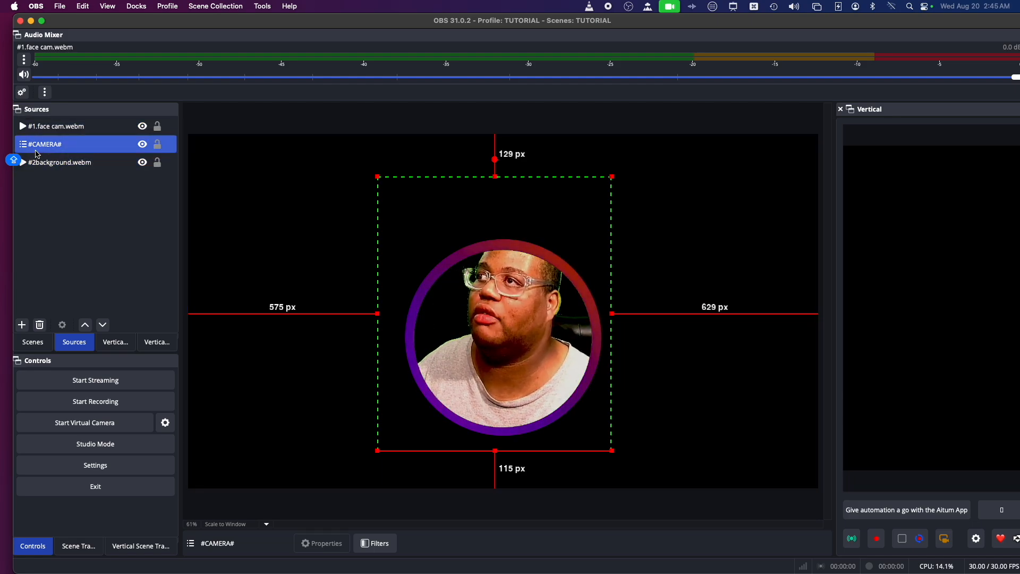
drag(37, 154, 44, 199)
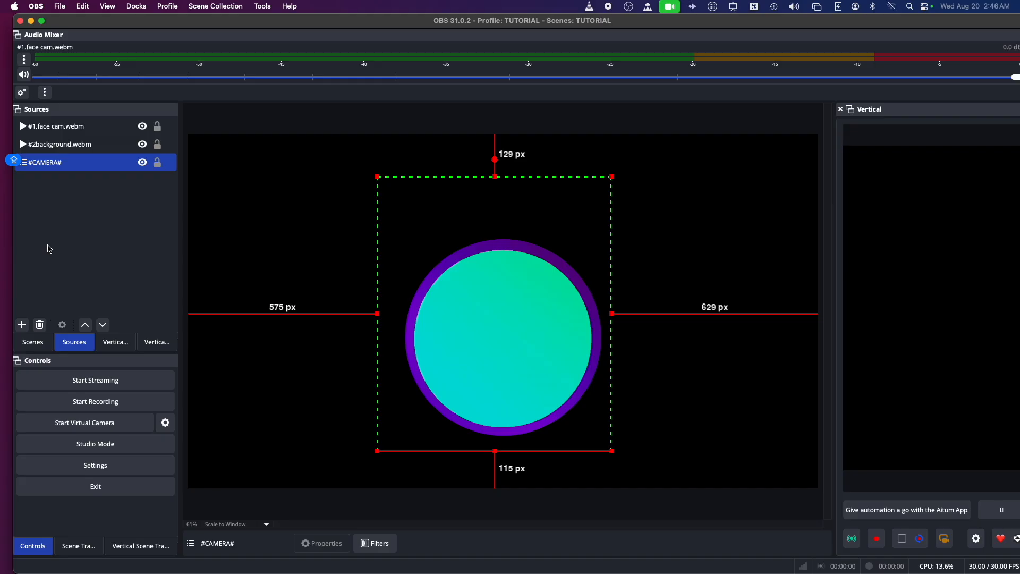
right_click(64, 262)
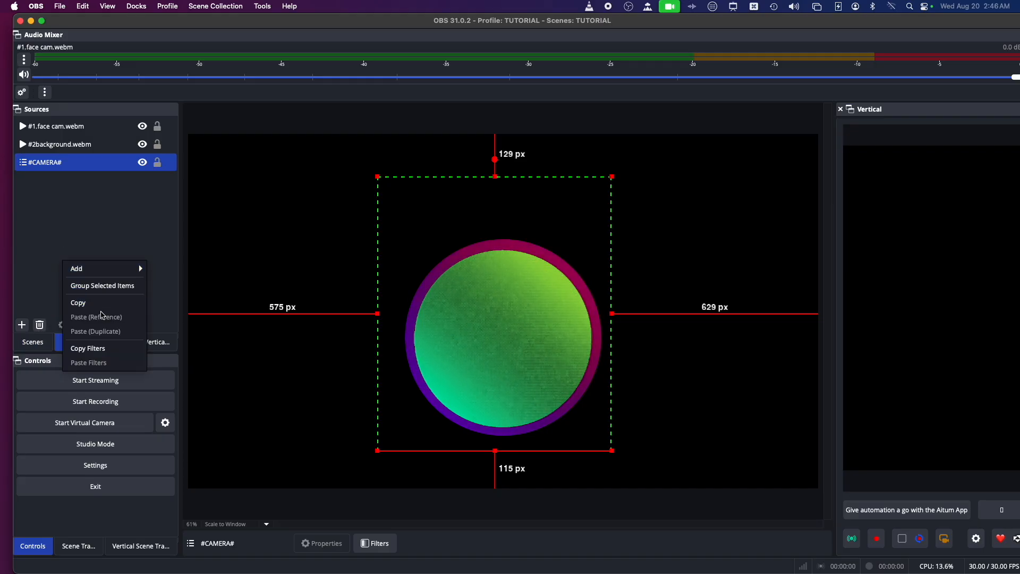
mouse_move(106, 268)
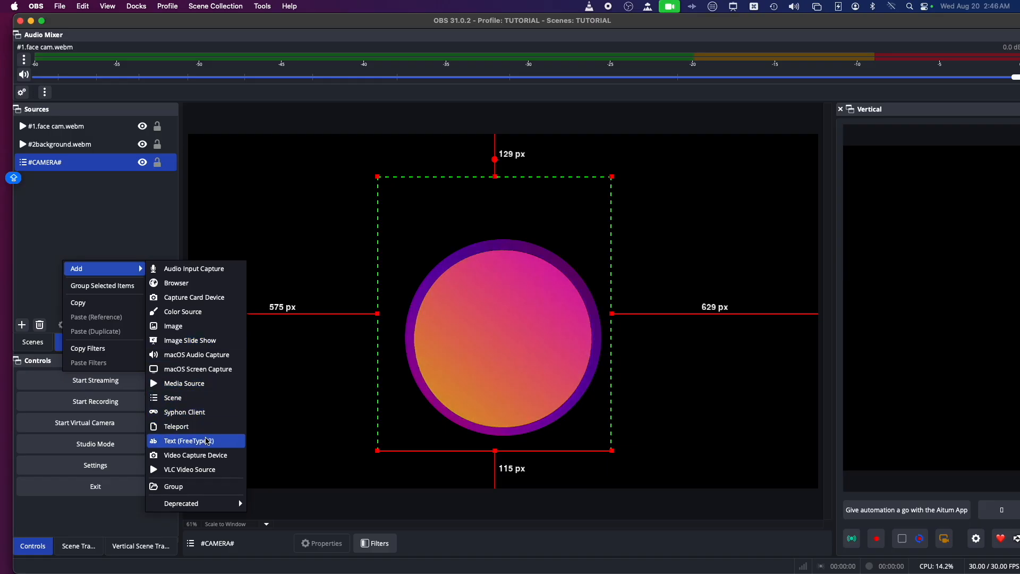
click(26, 346)
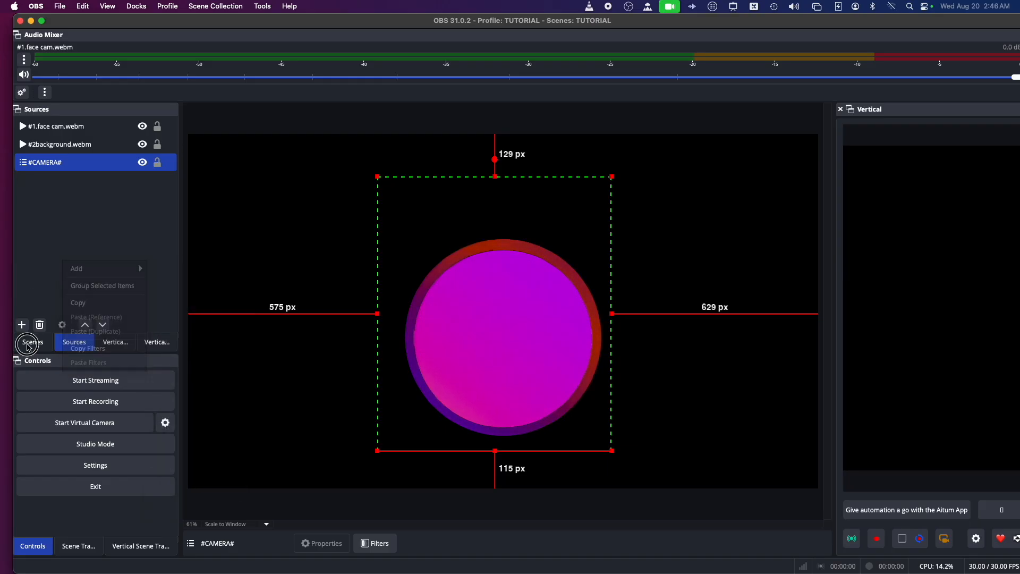
Step: Check the sources of the #CAMERA# scene and return to the #circle# 2 scene
click(31, 343)
click(52, 237)
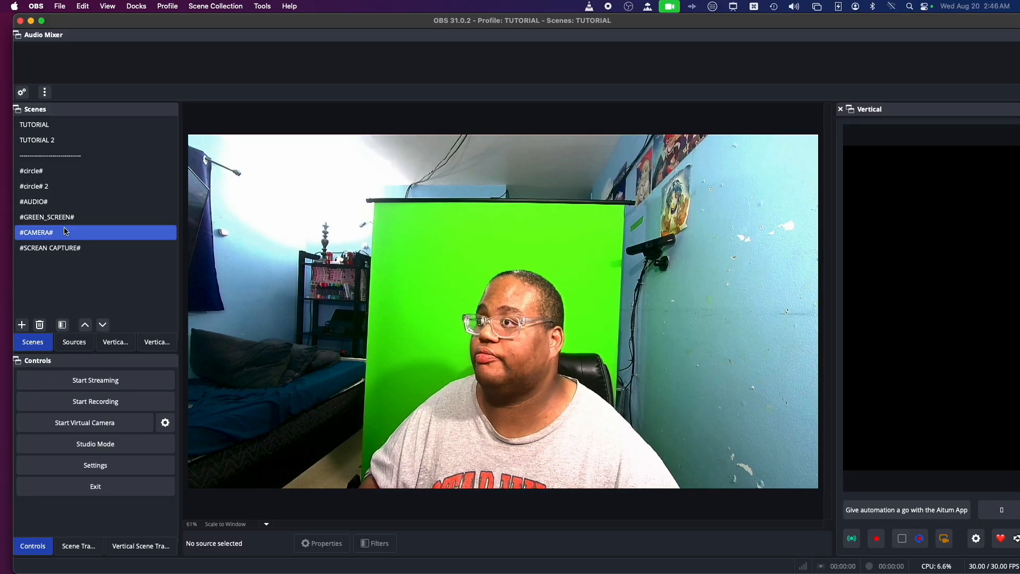
click(73, 347)
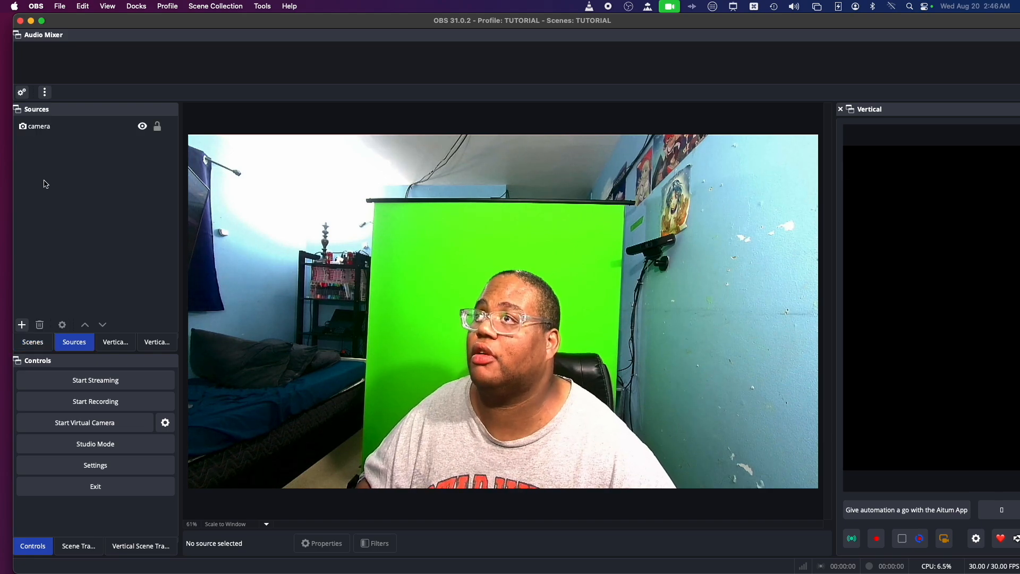
click(36, 342)
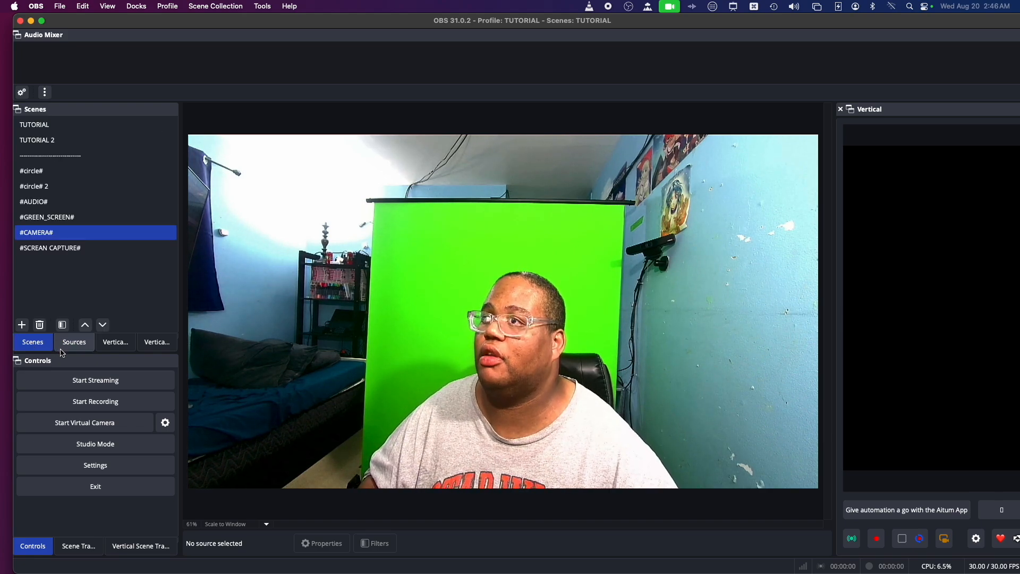
click(61, 350)
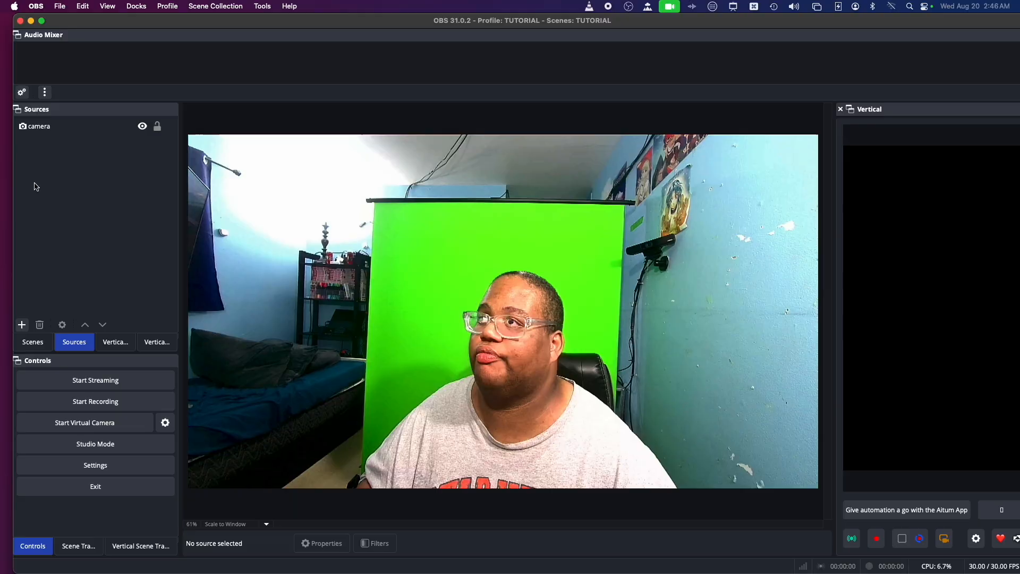
mouse_move(57, 173)
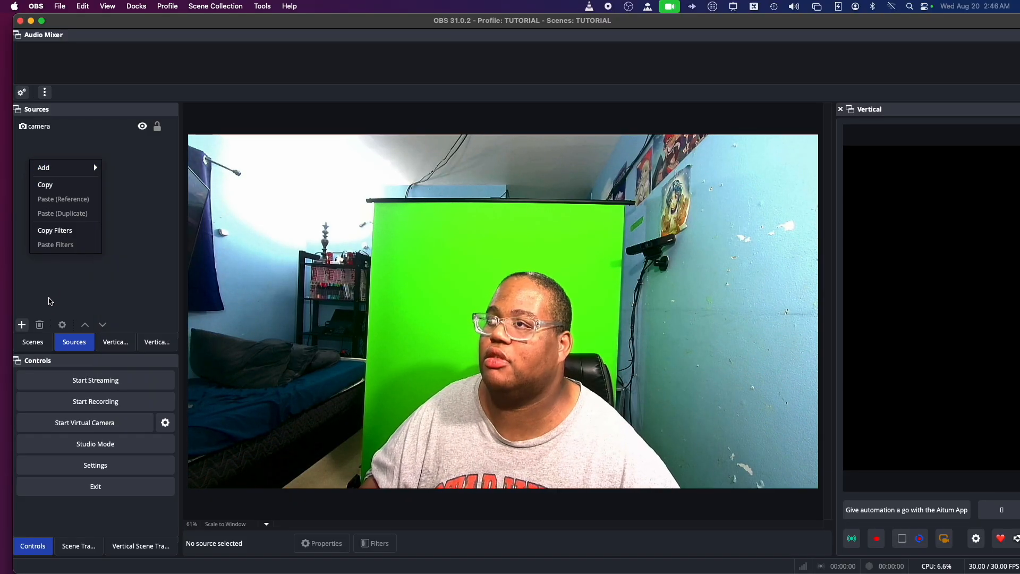
click(33, 344)
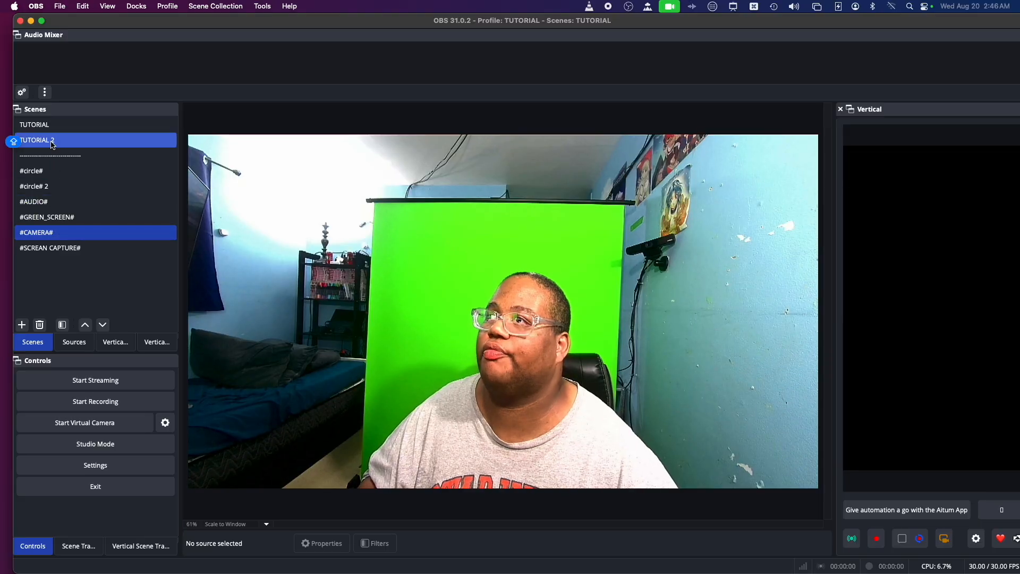
click(53, 184)
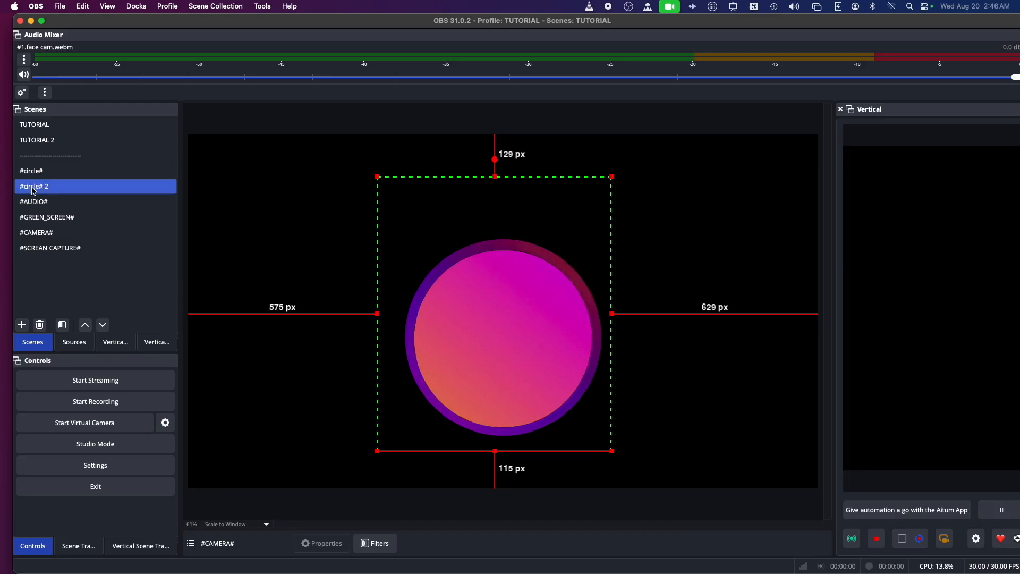
Step: Copy the #2background.webm source from the #circle# 2 scene
click(79, 546)
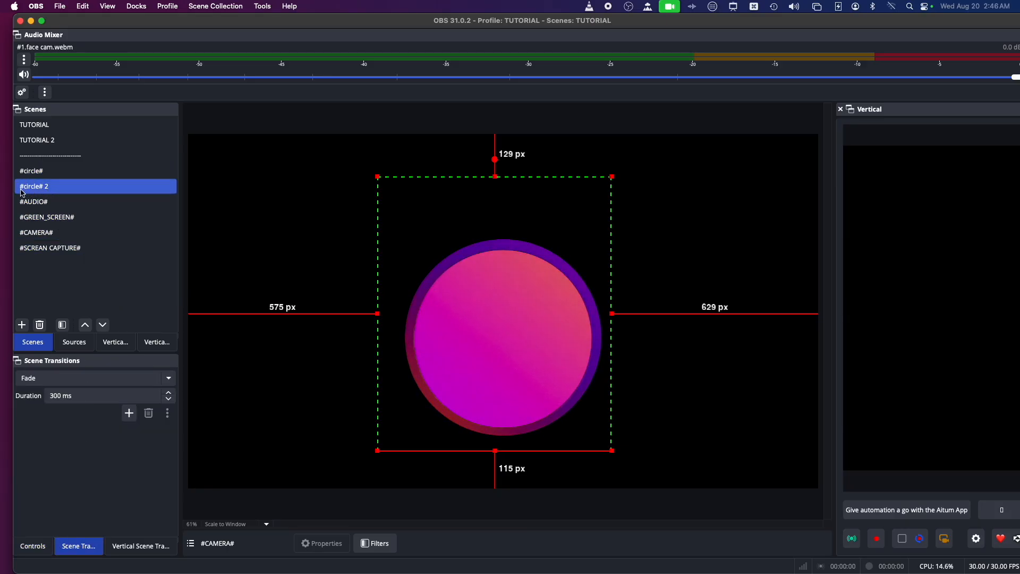
click(75, 342)
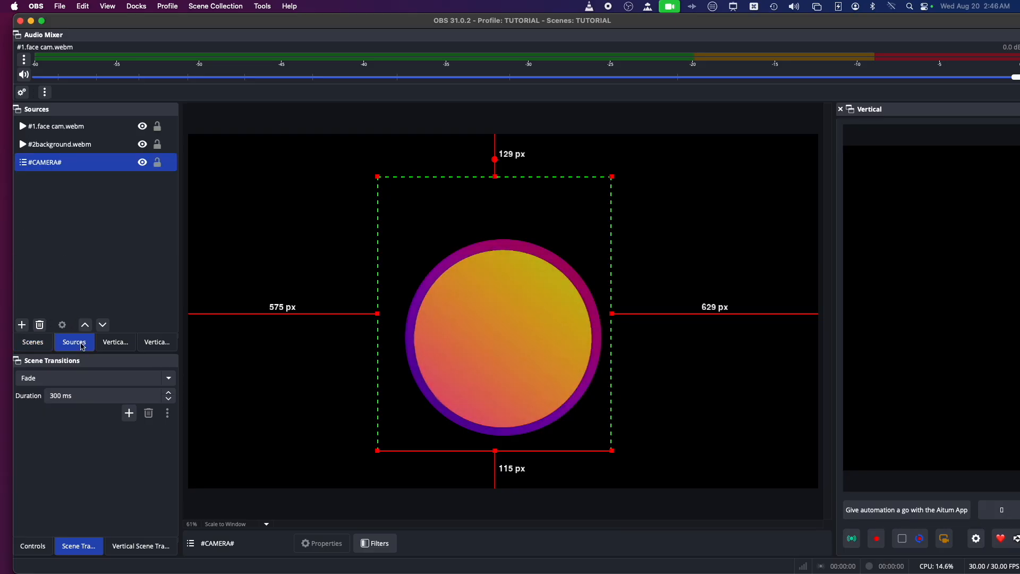
shift+click(62, 151)
click(63, 153)
right_click(60, 153)
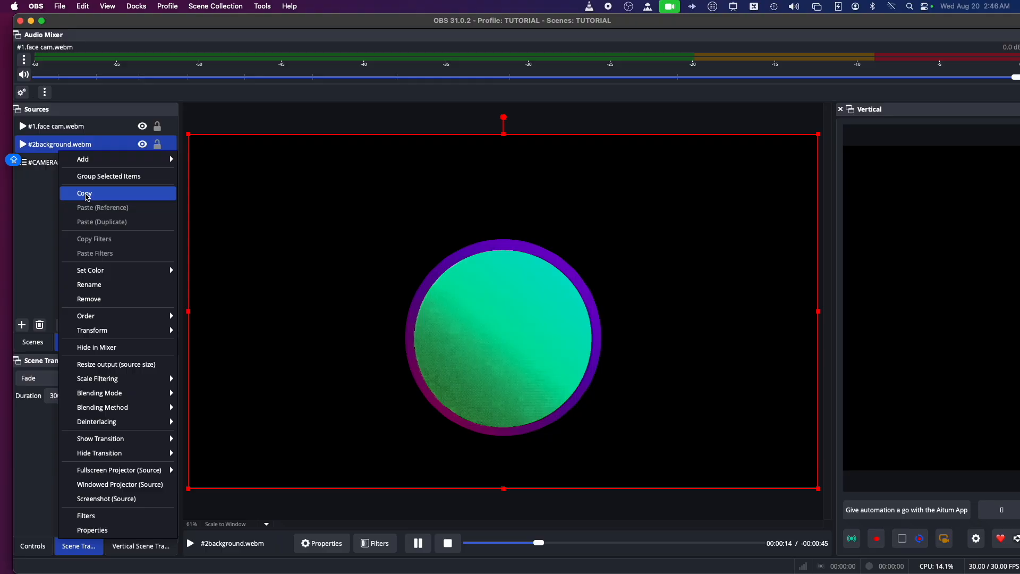
click(87, 194)
Step: Paste #2background.webm into the #CAMERA# scene and place it below the camera source
click(48, 347)
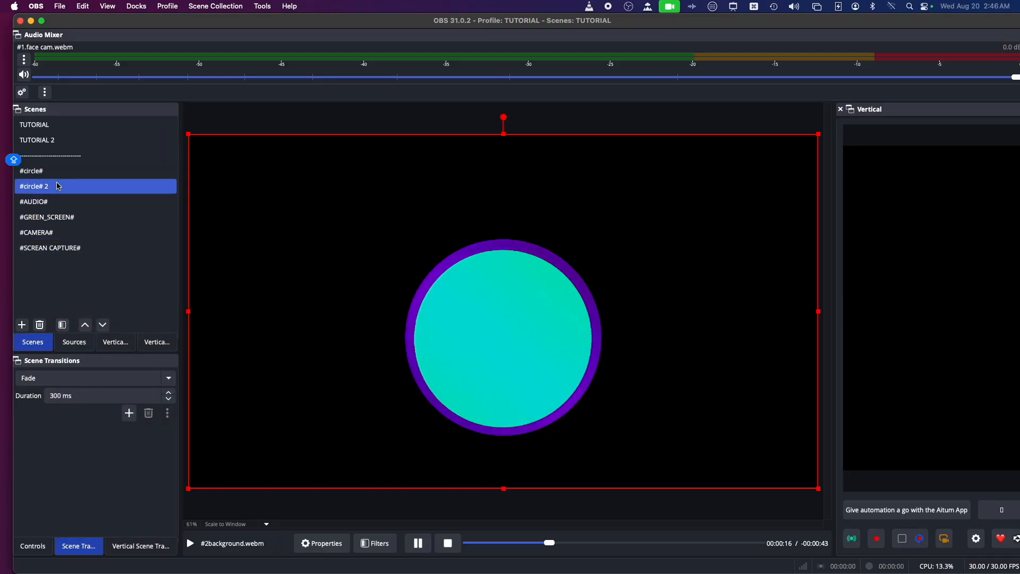
click(57, 231)
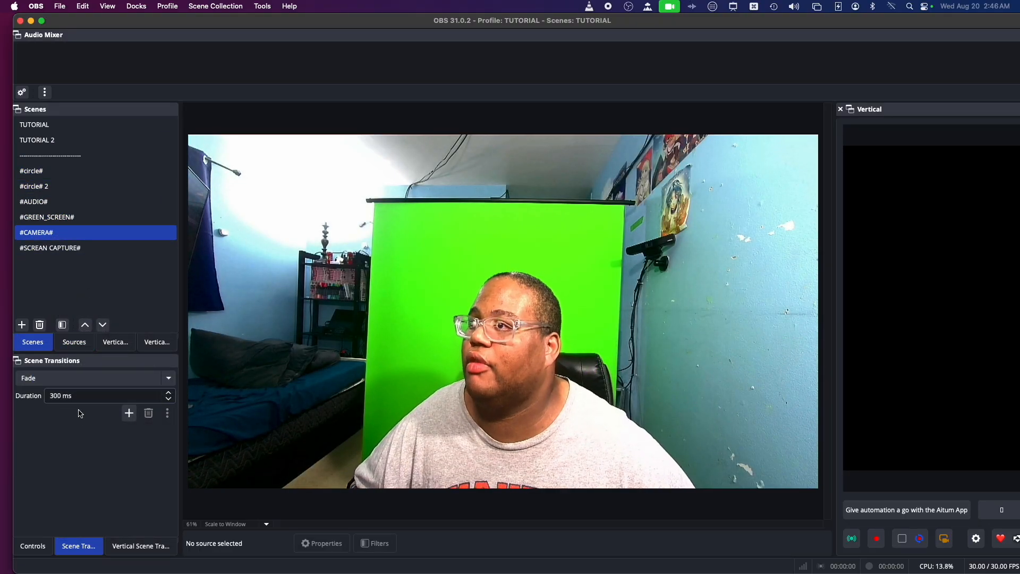
click(74, 341)
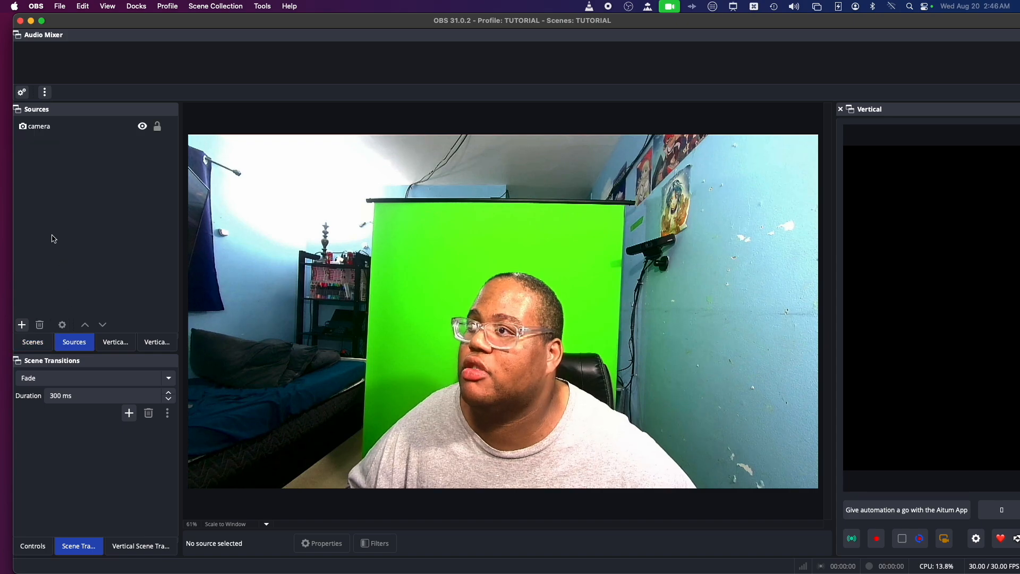
right_click(47, 215)
click(76, 253)
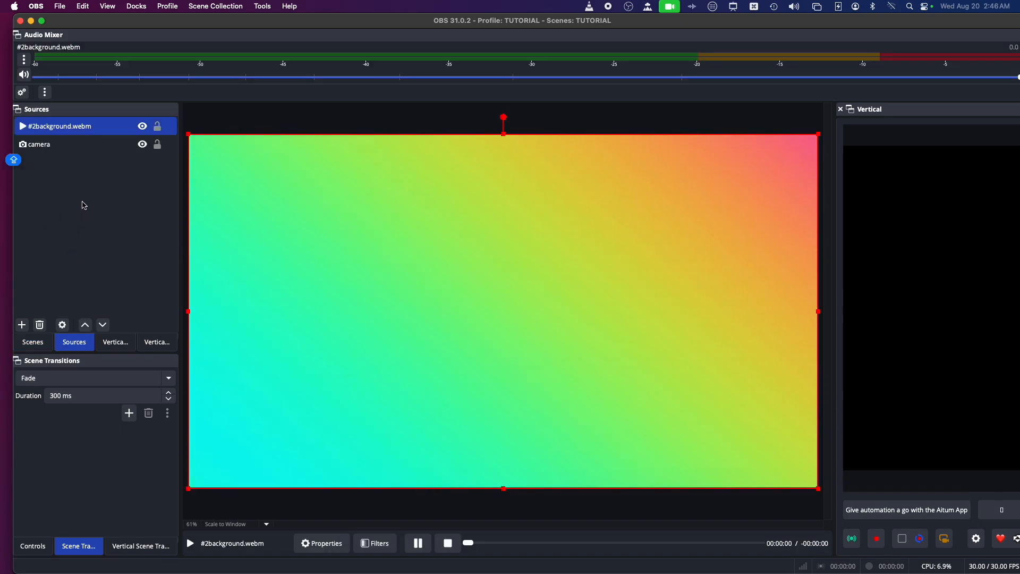
drag(65, 144, 67, 162)
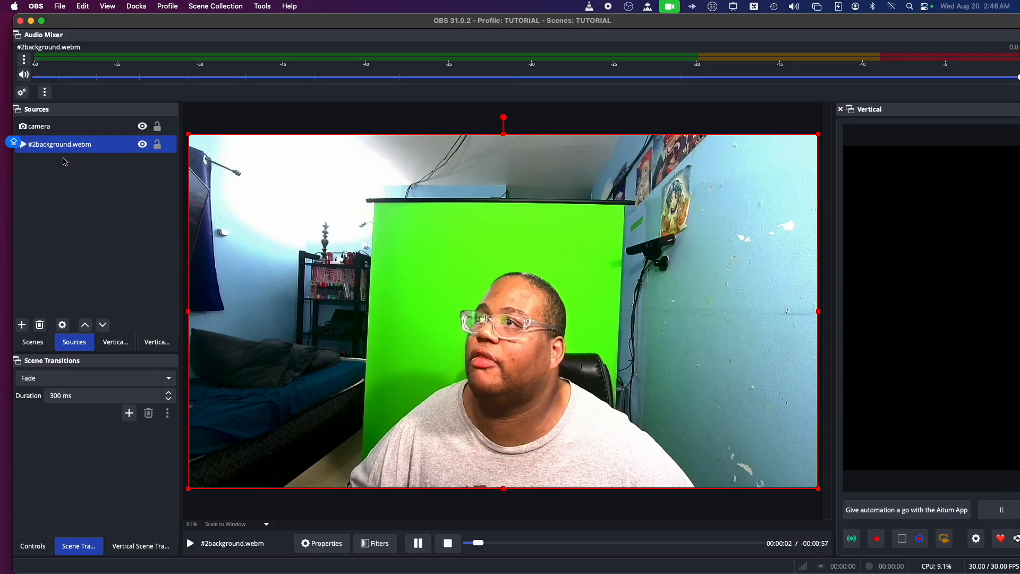
Step: Compare the previews of the #circle# 2 and #CAMERA# scenes
click(44, 346)
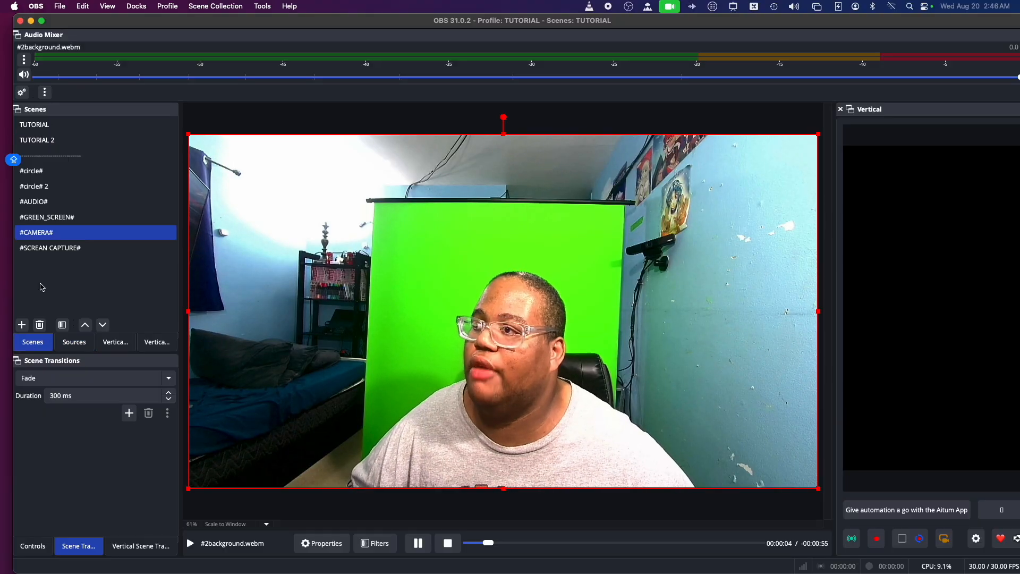
click(52, 191)
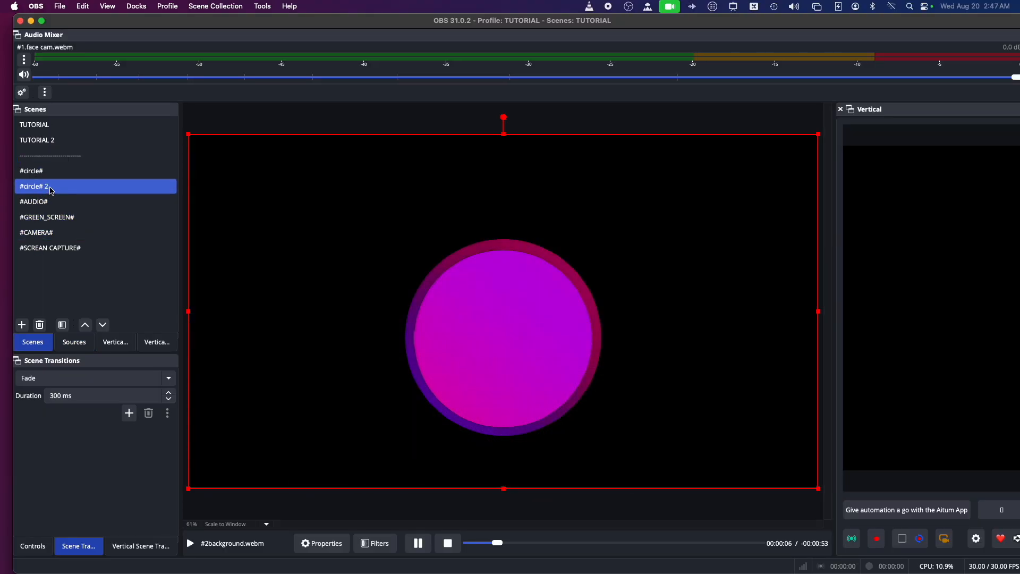
mouse_move(39, 233)
mouse_down()
mouse_move(45, 195)
mouse_move(58, 234)
mouse_up()
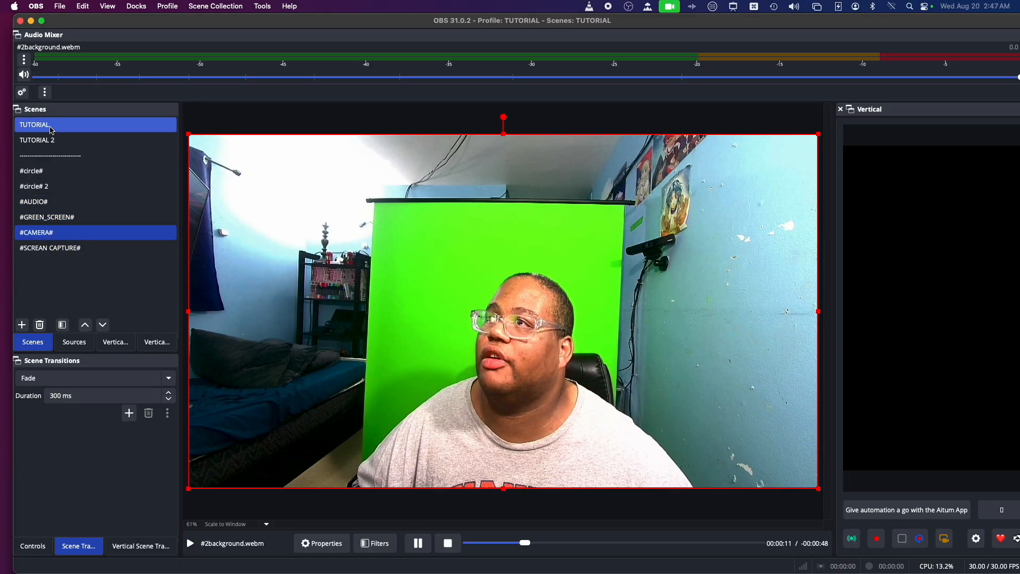
click(38, 186)
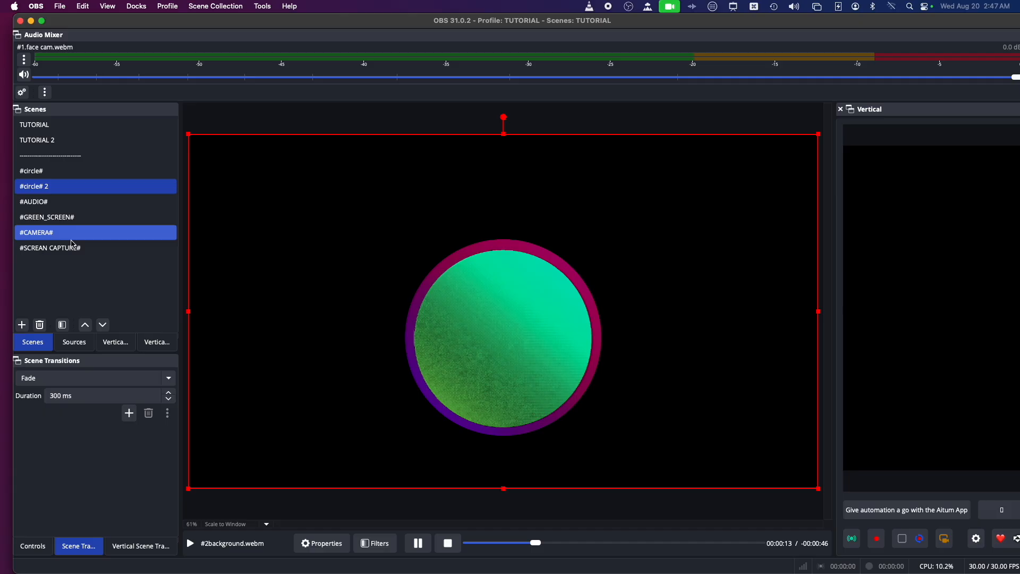
Step: Move #CAMERA# between #1.face cam.webm and #2background.webm in the #circle# 2 scene's source order
click(77, 340)
drag(58, 162, 67, 141)
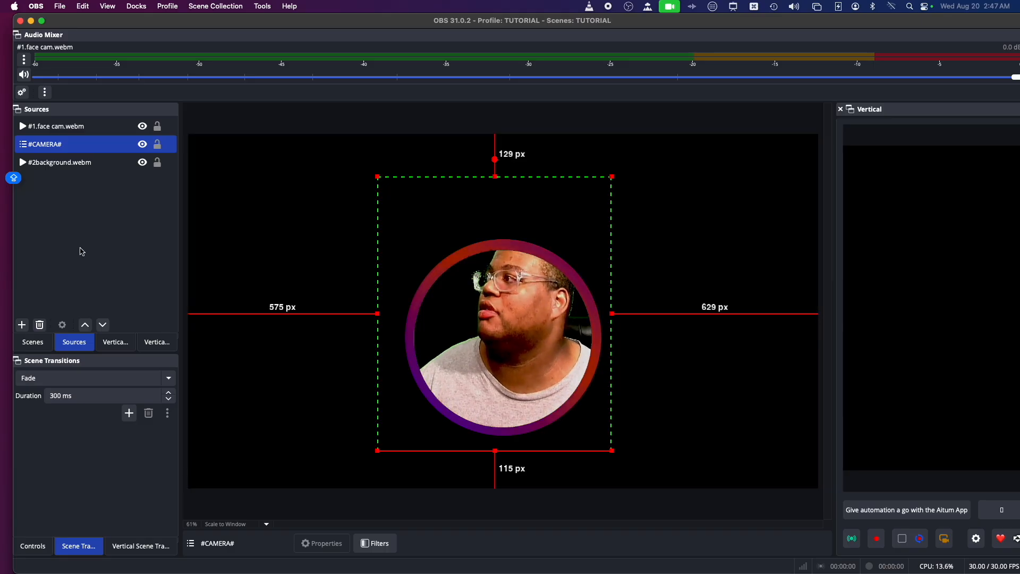
shift+click(64, 126)
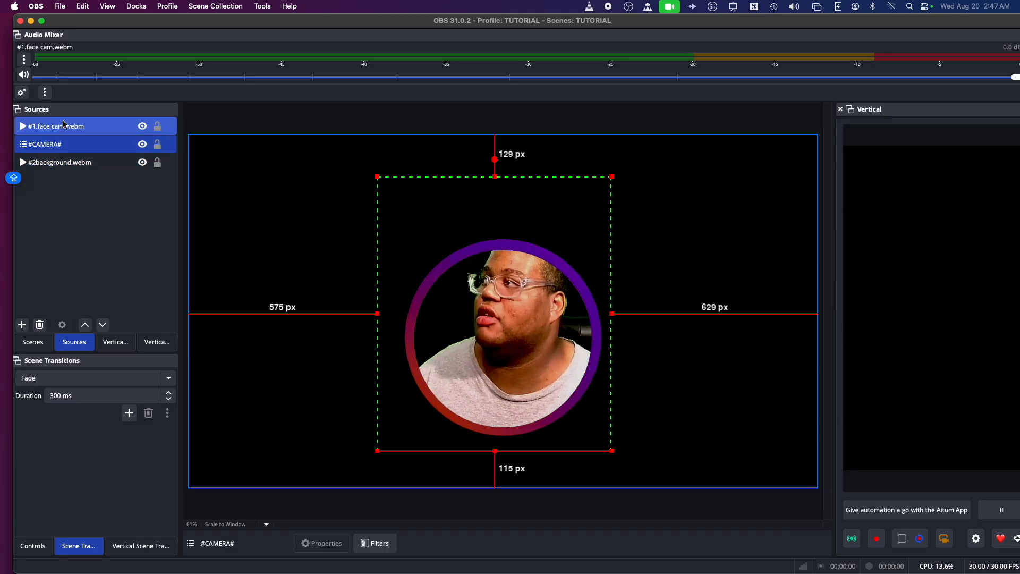
click(62, 142)
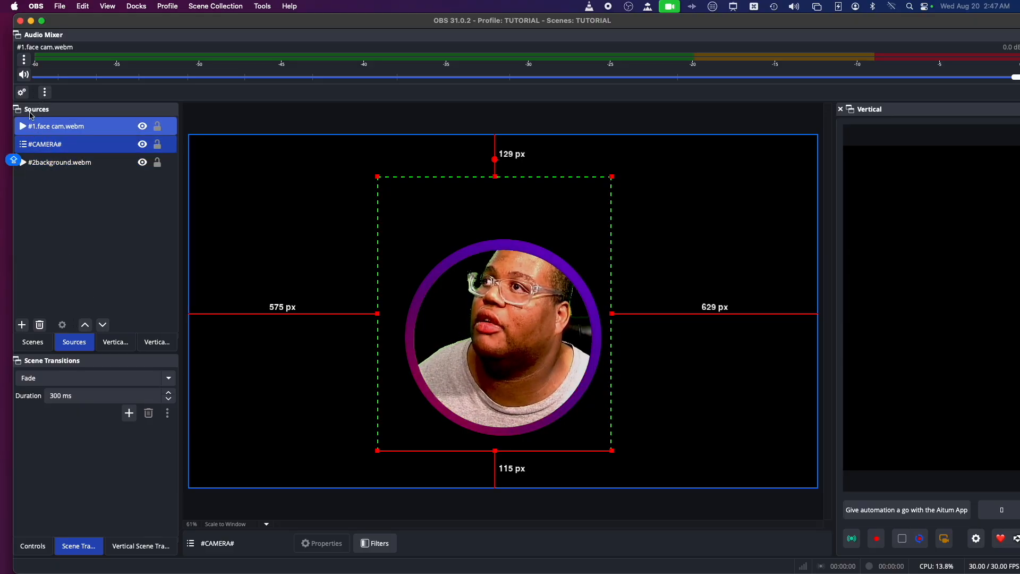
Step: Check the order of the camera and #2background.webm sources in the #CAMERA# scene
click(43, 338)
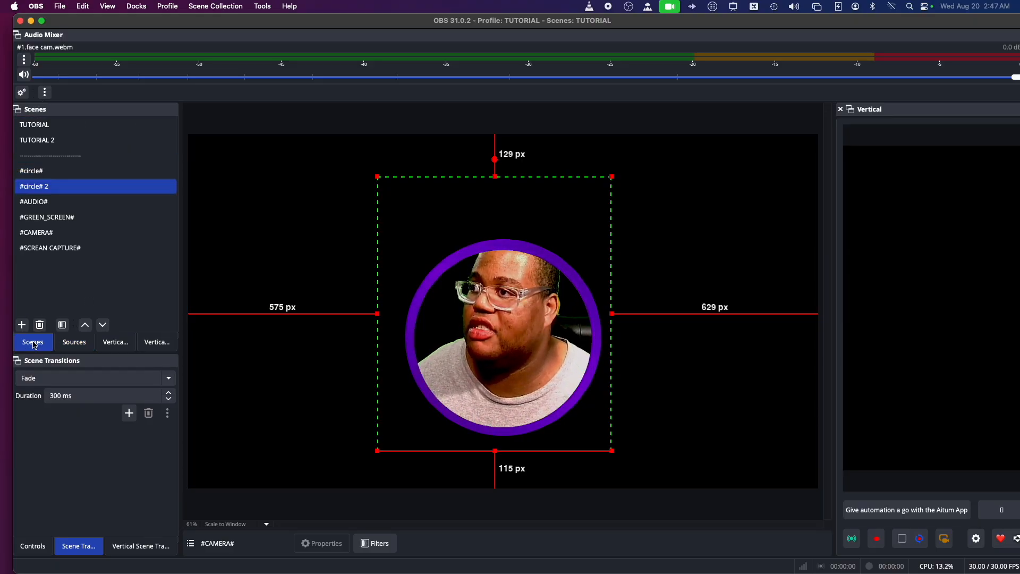
click(38, 234)
right_click(39, 234)
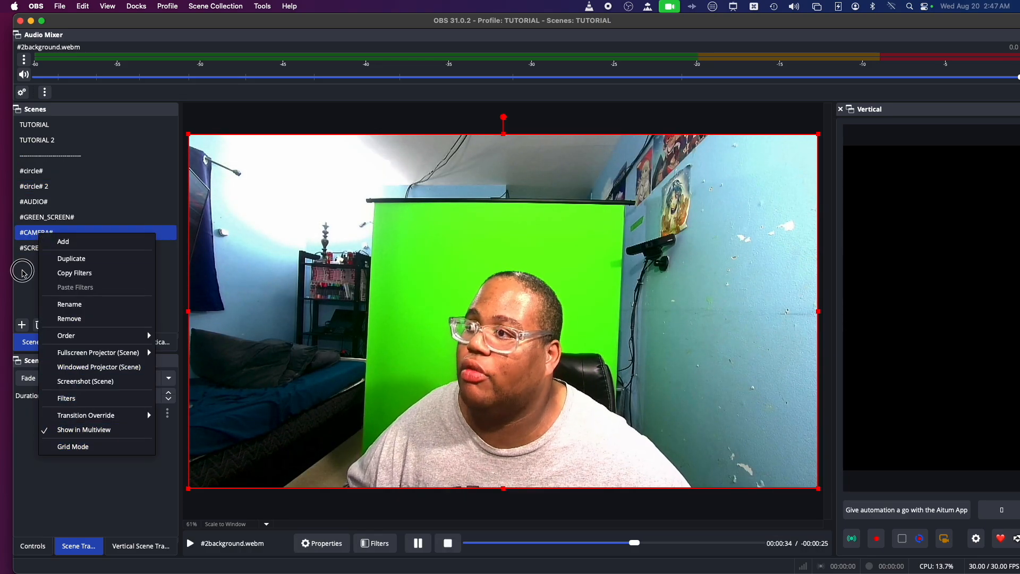
click(23, 271)
click(68, 346)
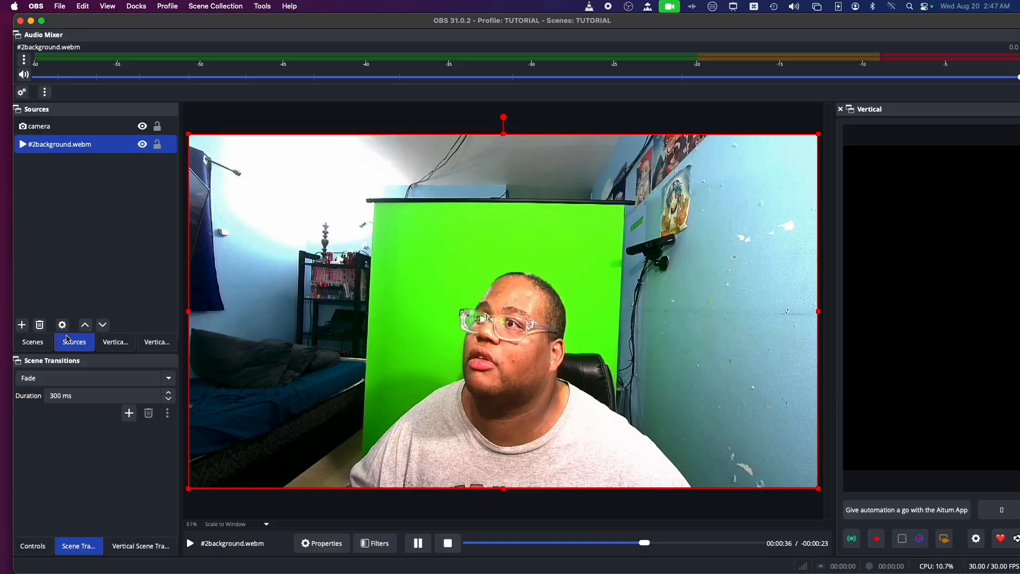
click(39, 129)
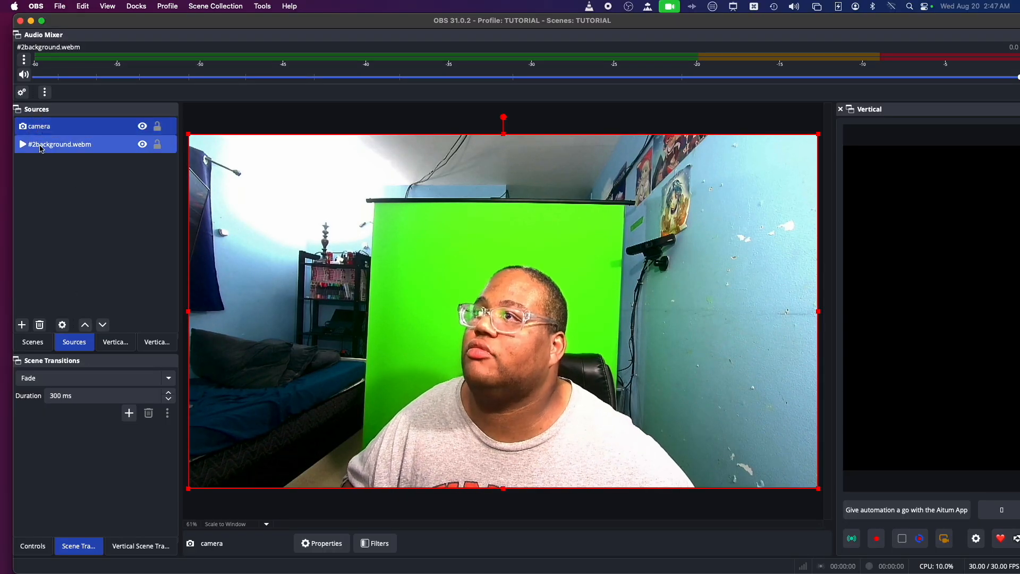
Step: Enable the Chroma Key filter on the #CAMERA# scene and return to the #circle# 2 scene
click(33, 342)
right_click(42, 233)
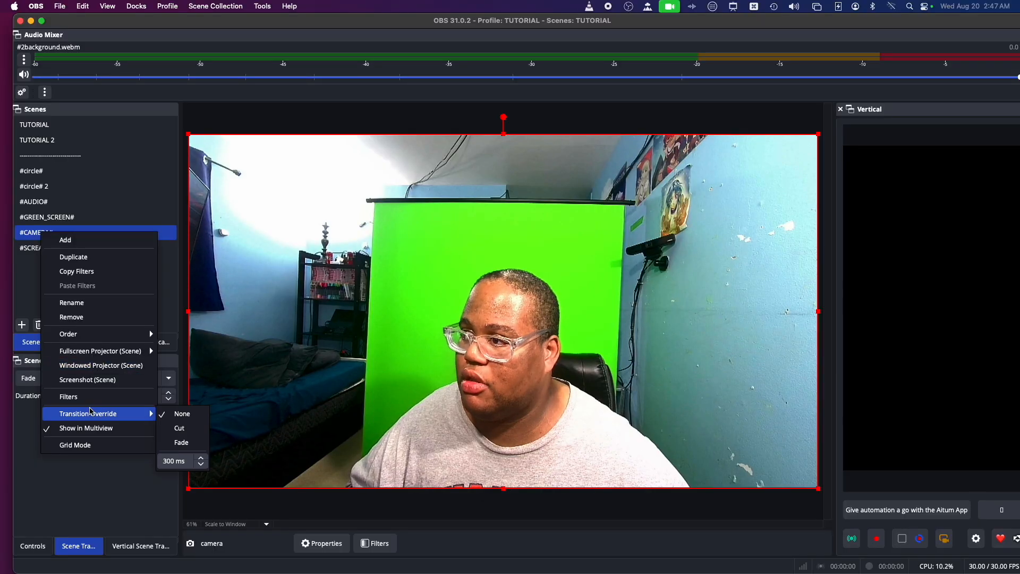
click(69, 396)
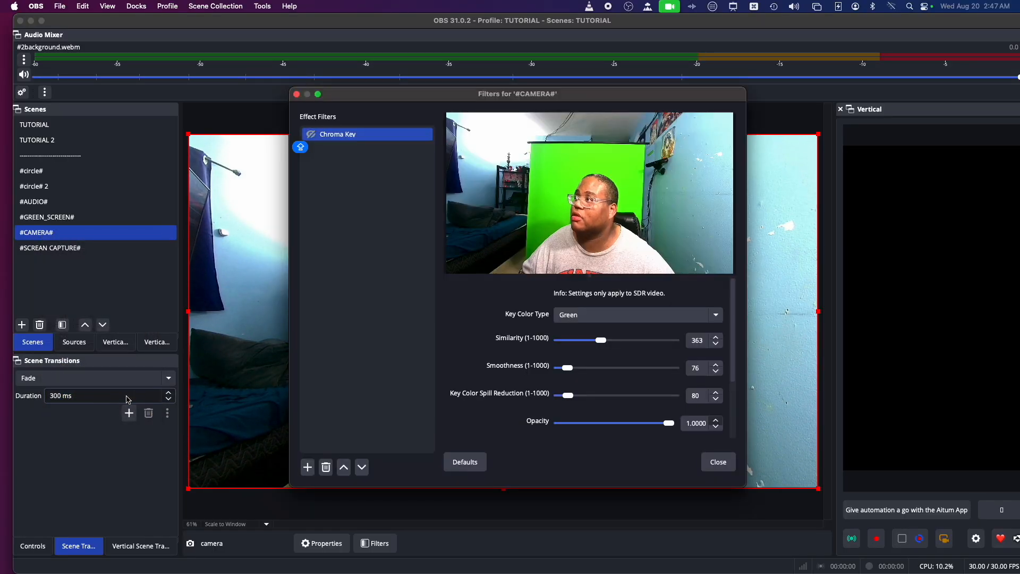
click(310, 135)
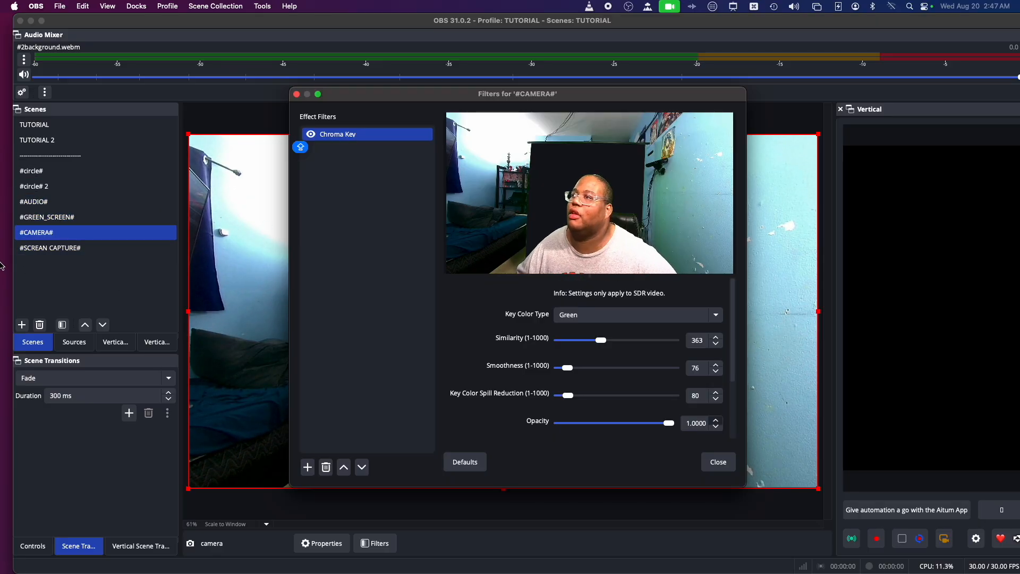
click(62, 181)
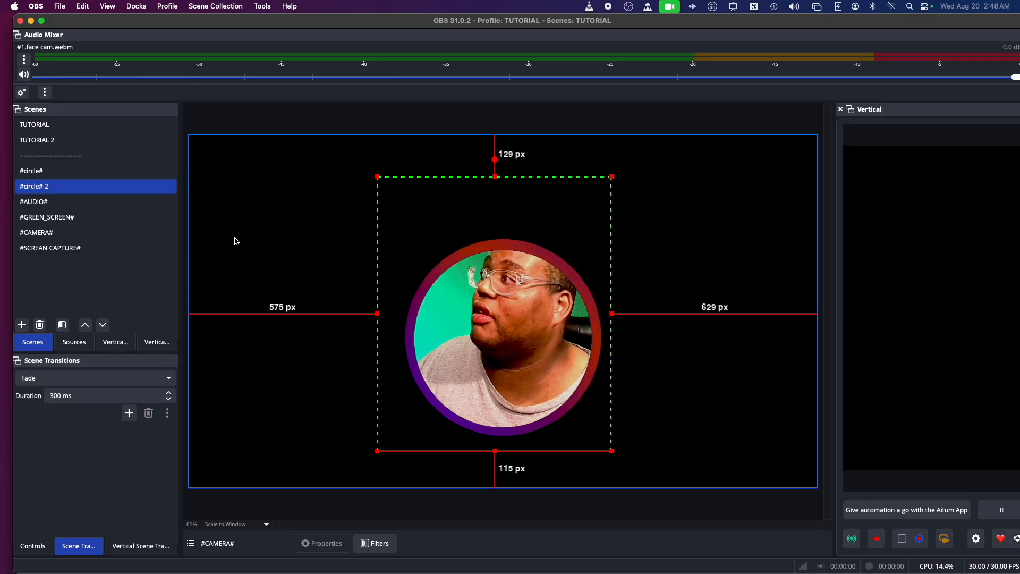
Step: Compare the previews of the #CAMERA# and #GREEN_SCREEN# scenes
right_click(41, 189)
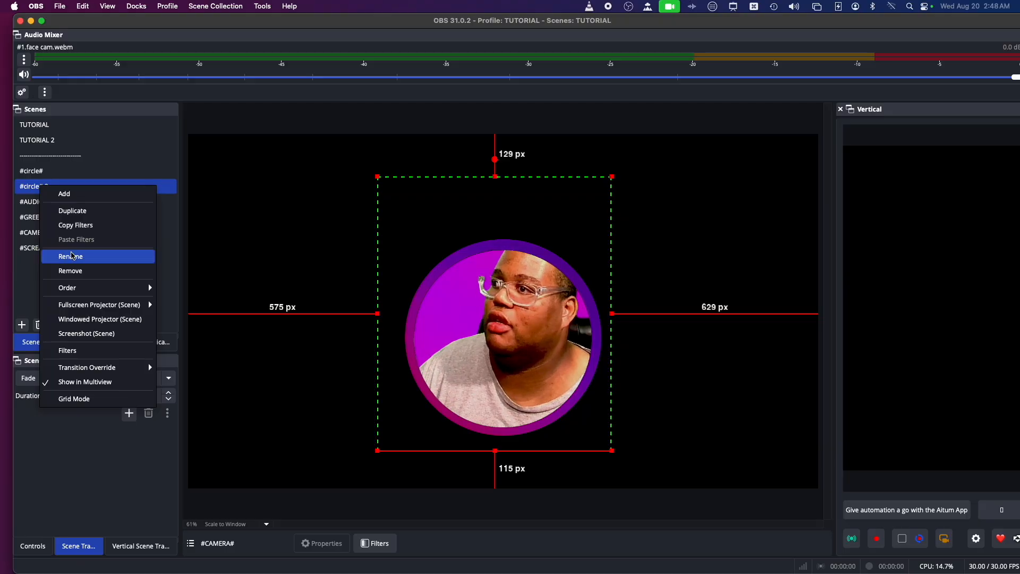
click(8, 293)
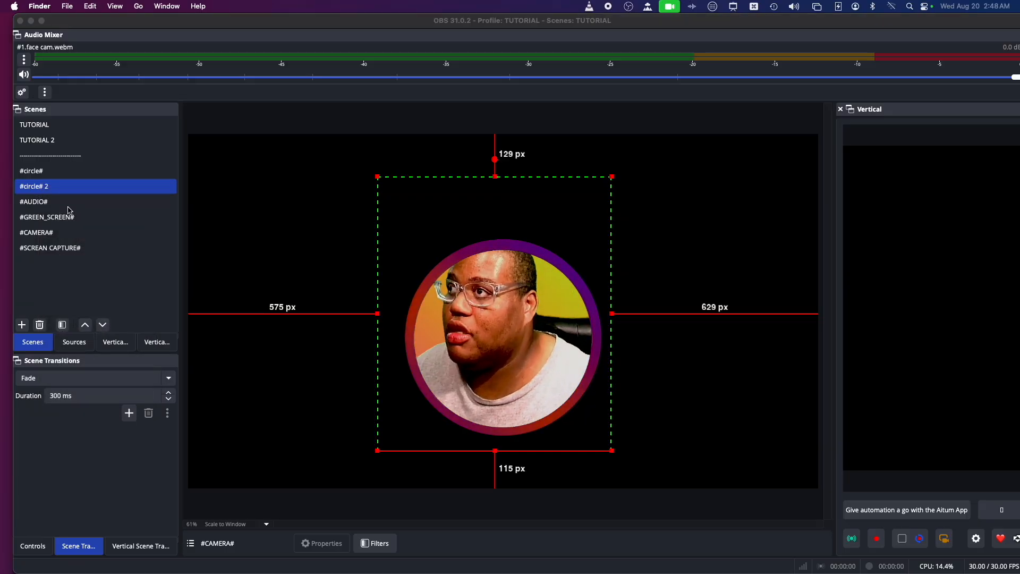
click(40, 237)
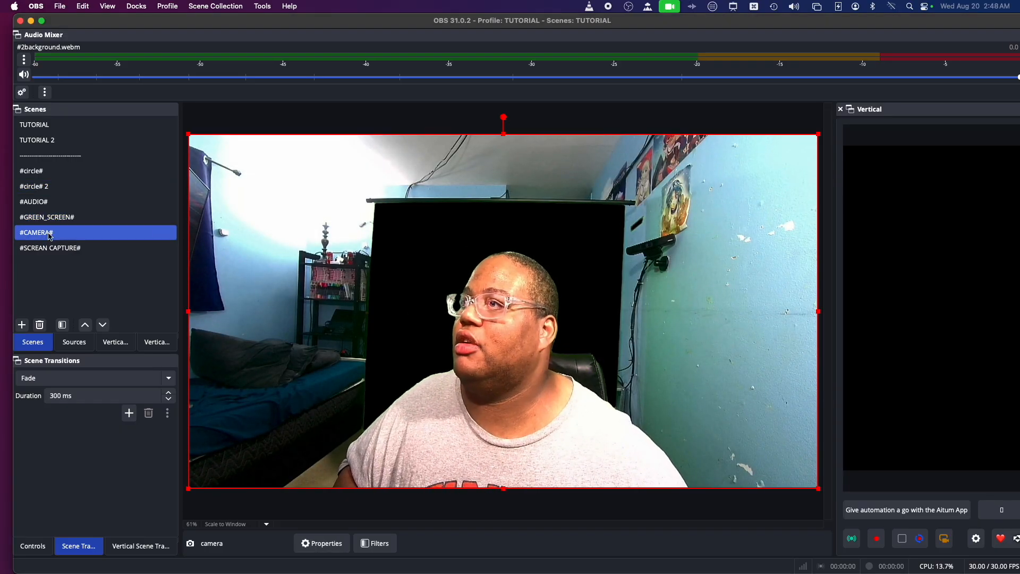
shift+click(39, 219)
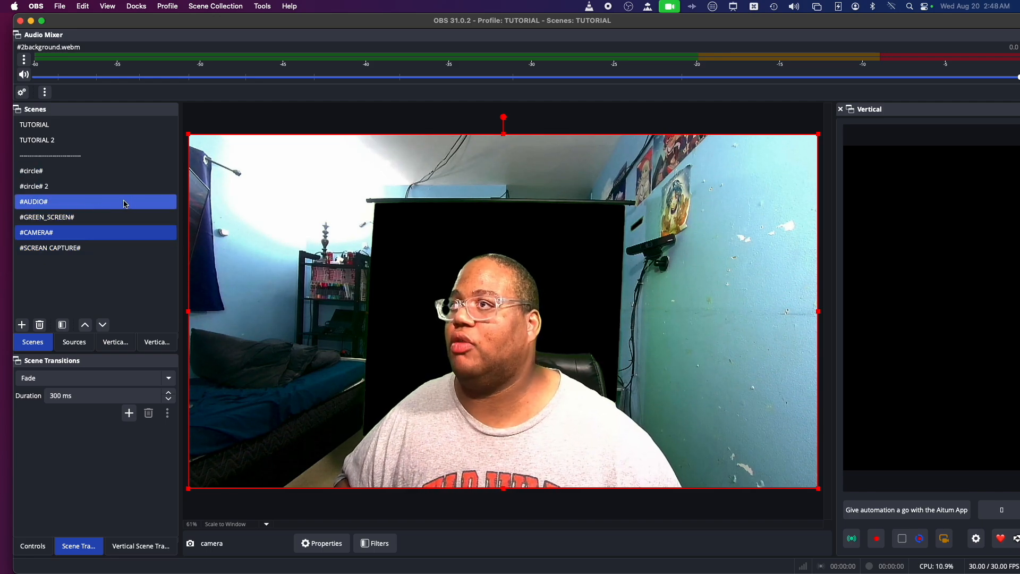
click(62, 217)
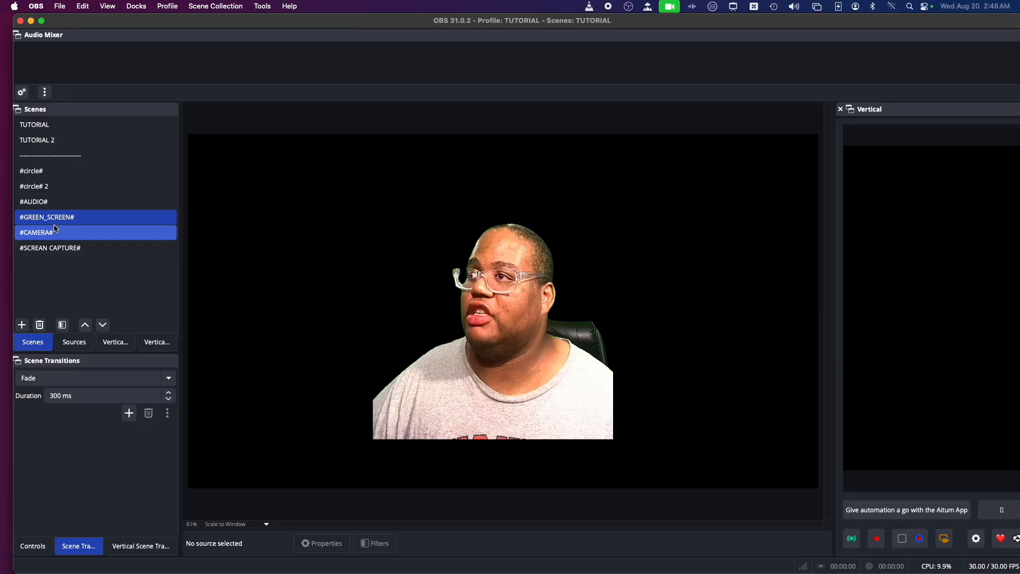
click(53, 233)
Step: Review the #CAMERA# scene's sources and compare its preview with the #circle# 2 scene
click(74, 342)
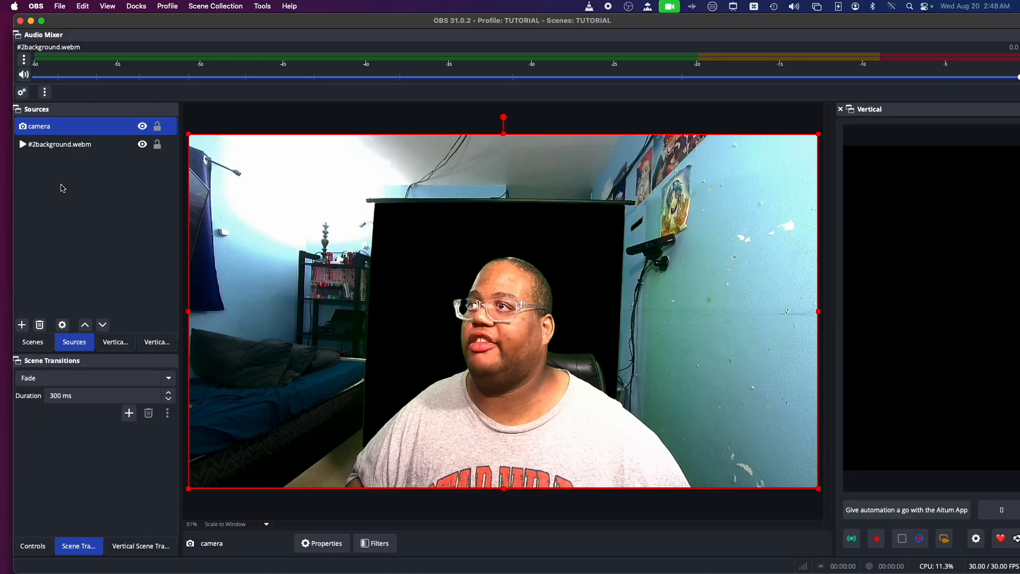
click(38, 346)
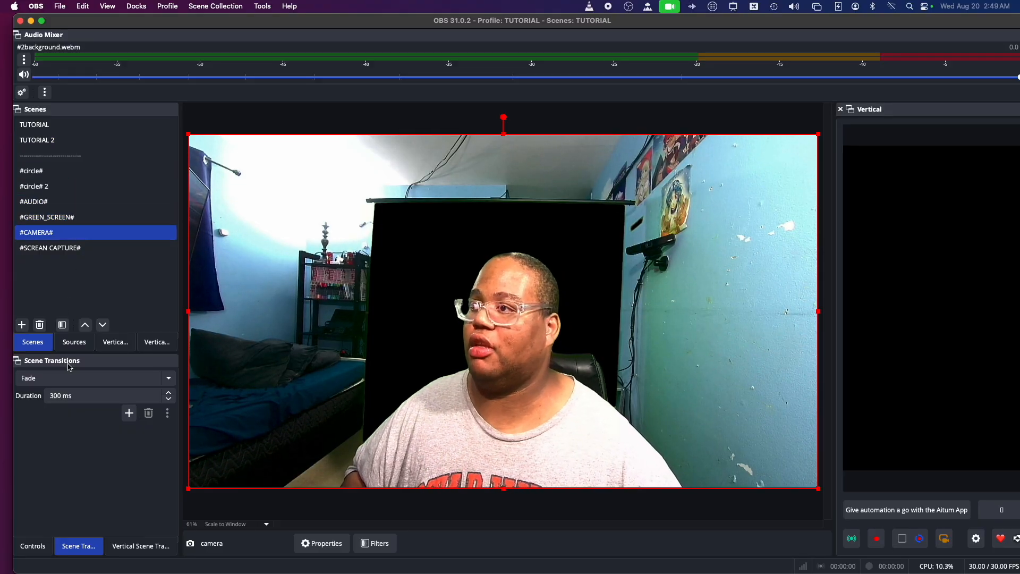
click(74, 342)
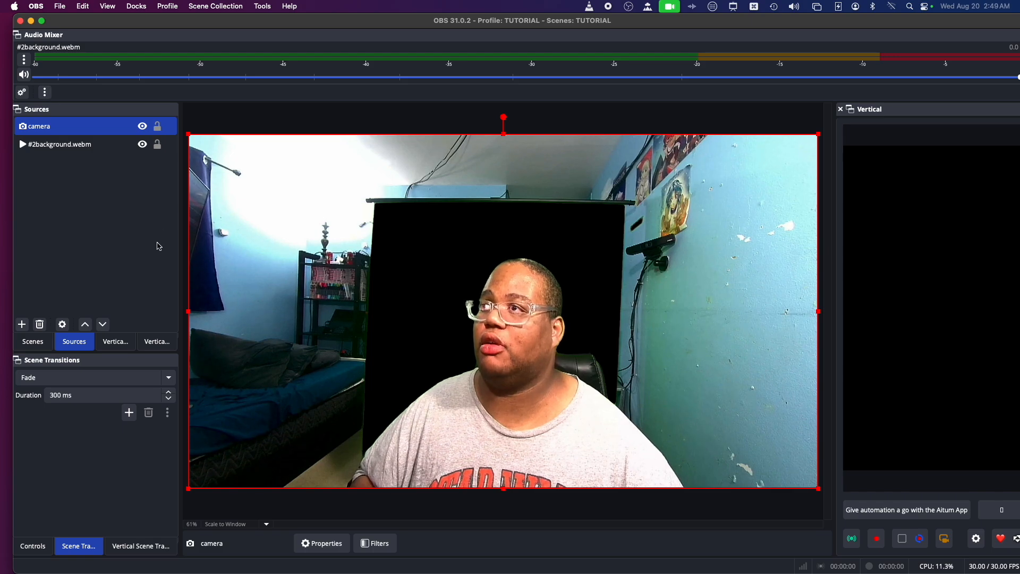
click(45, 342)
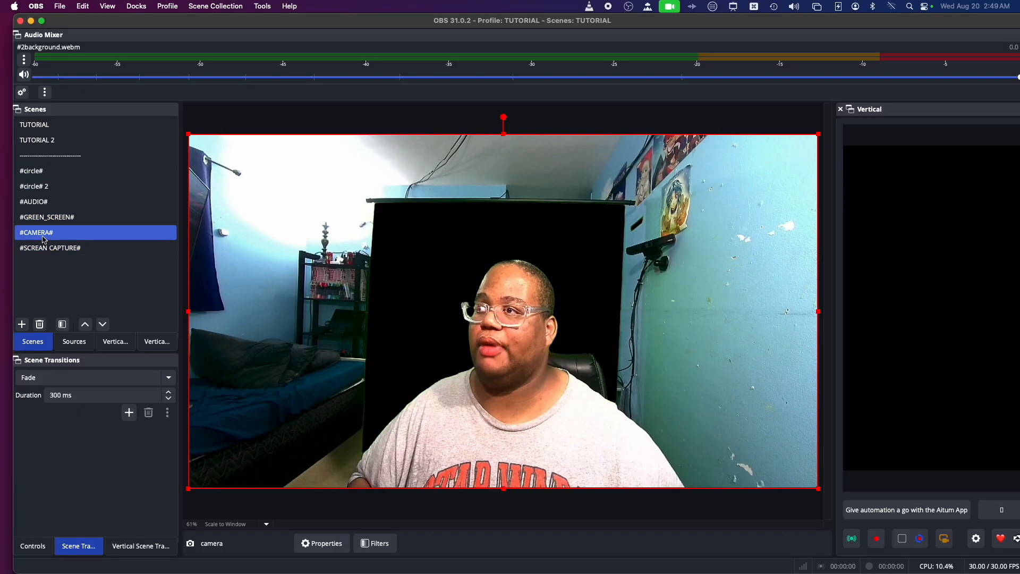
click(43, 188)
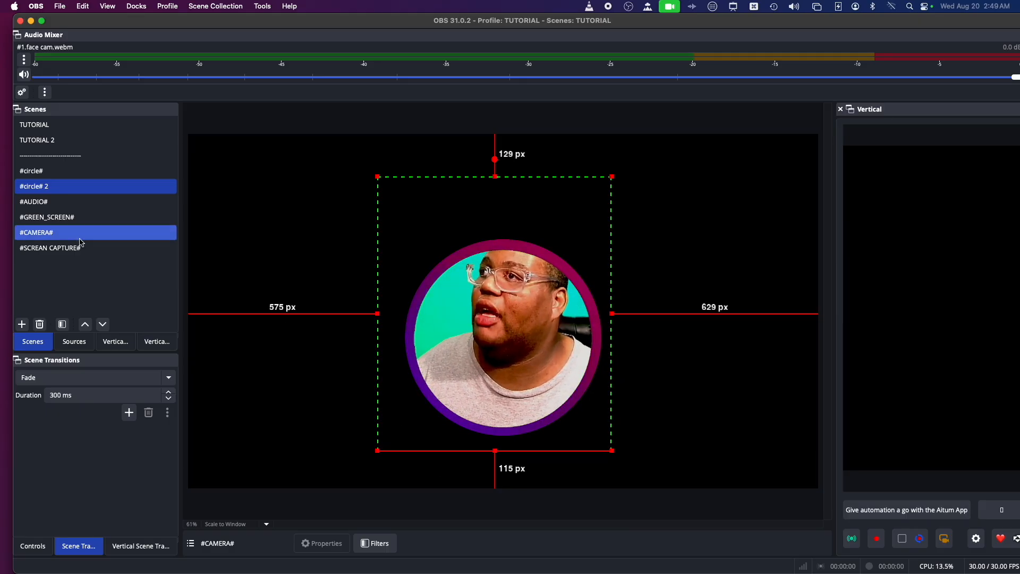
click(47, 232)
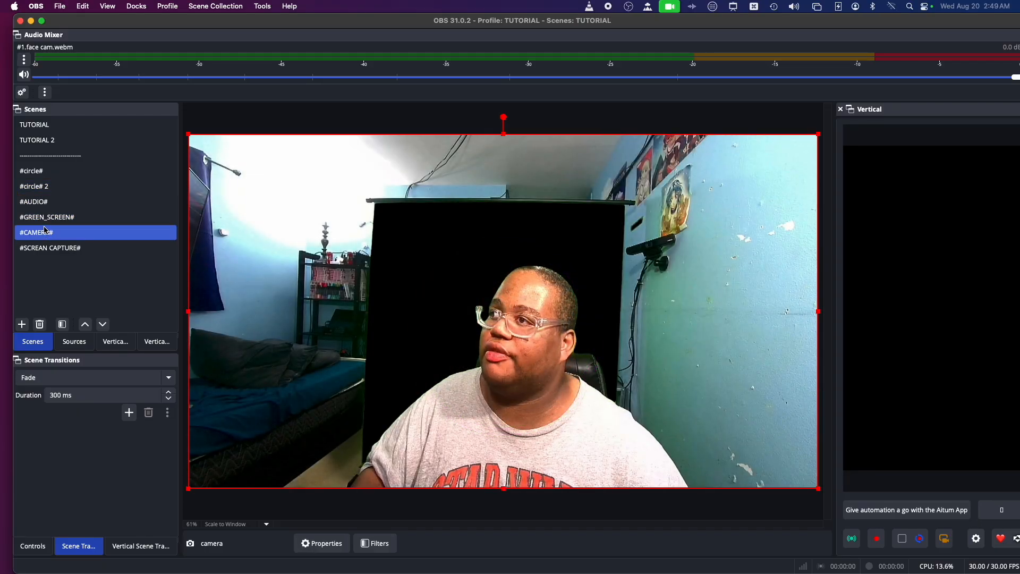
click(79, 343)
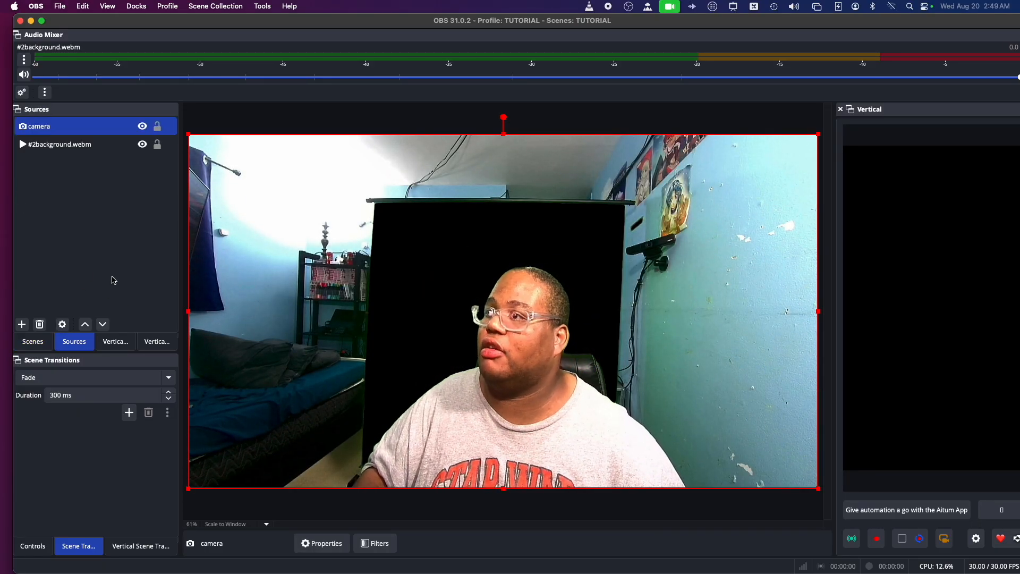
Step: Set the #2background.webm source in the #CAMERA# scene to play the local file #3background.webm
double_click(58, 144)
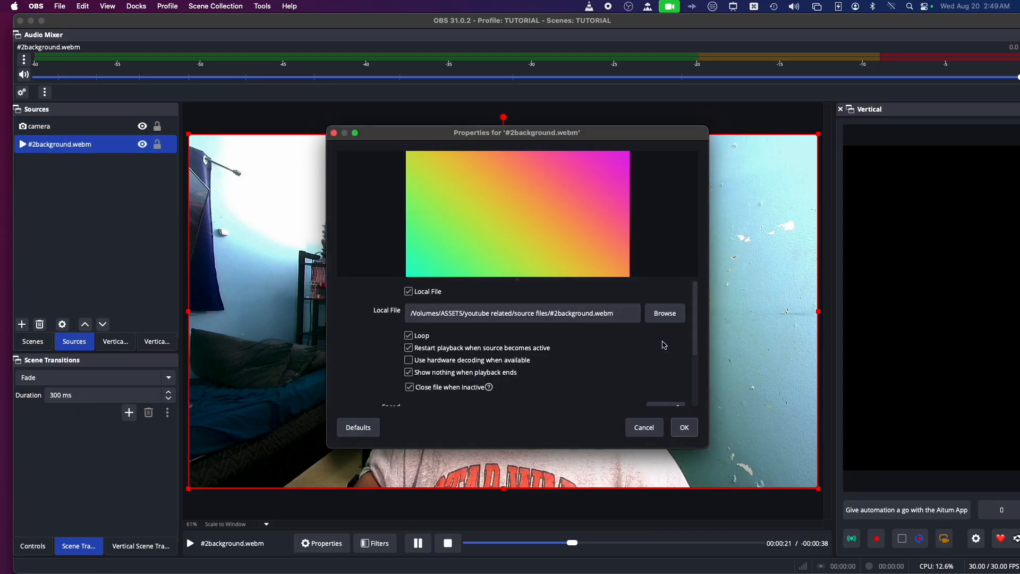
click(668, 314)
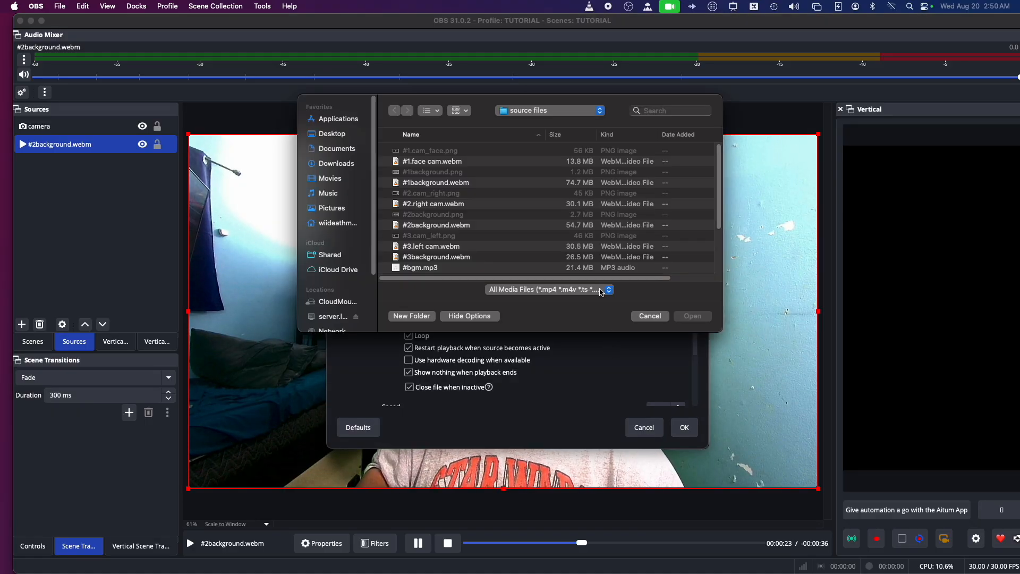
click(430, 229)
double_click(429, 229)
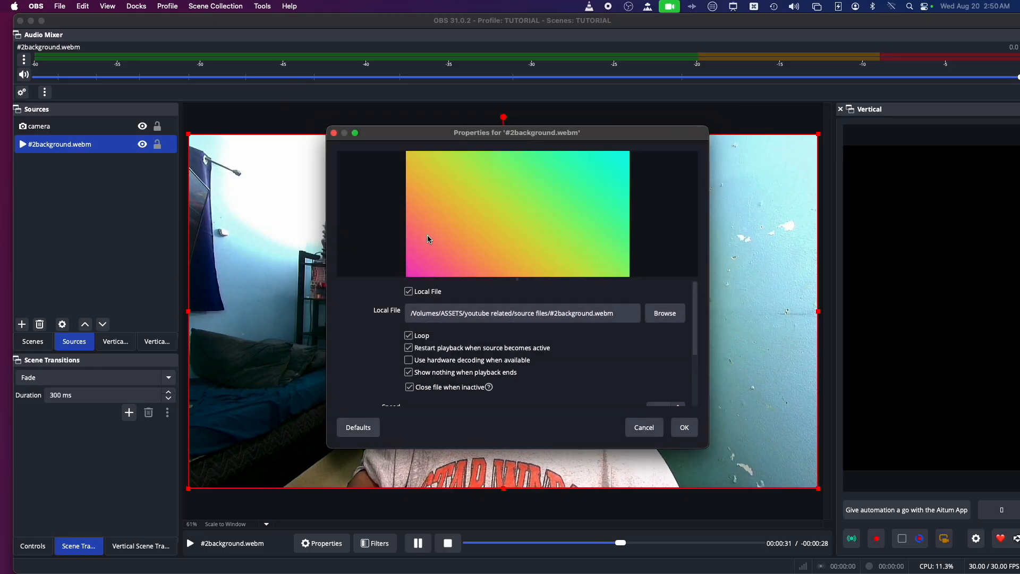
click(663, 313)
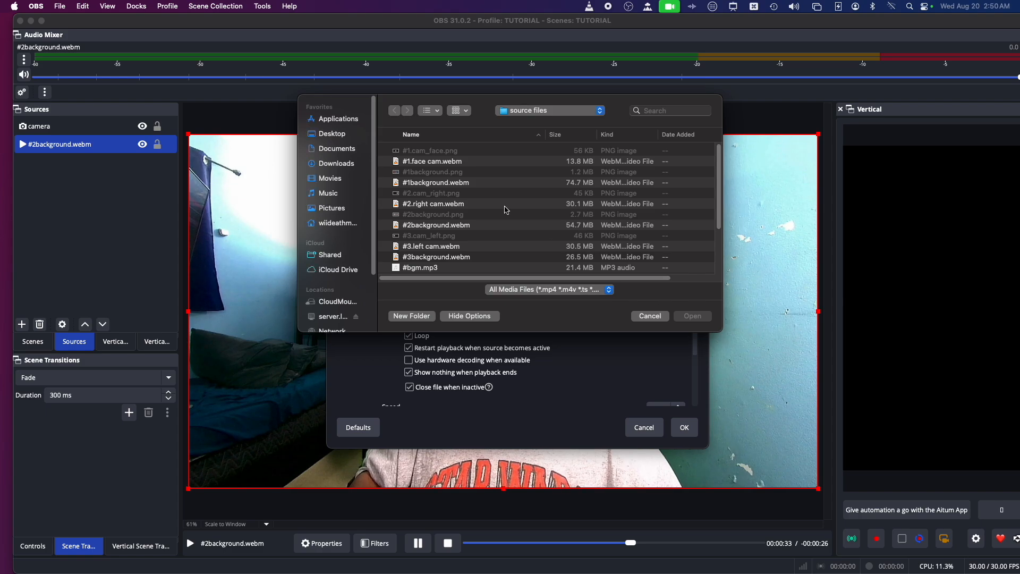
double_click(457, 257)
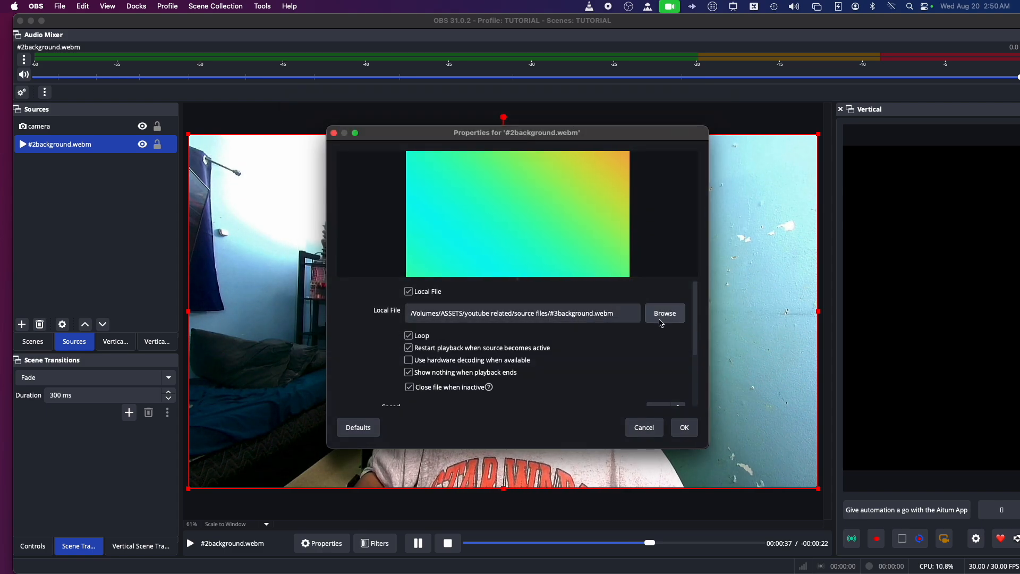
click(664, 319)
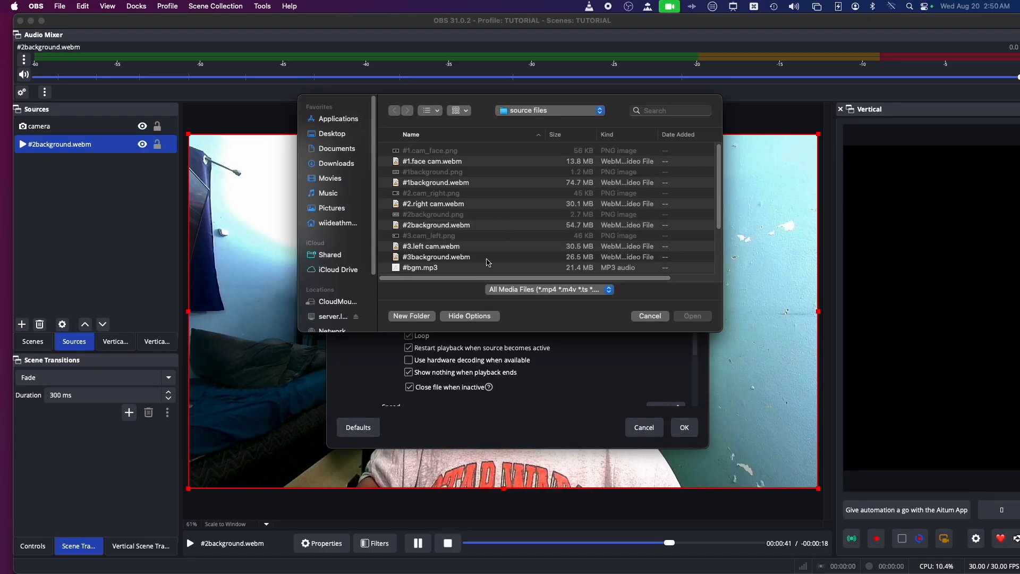
double_click(467, 258)
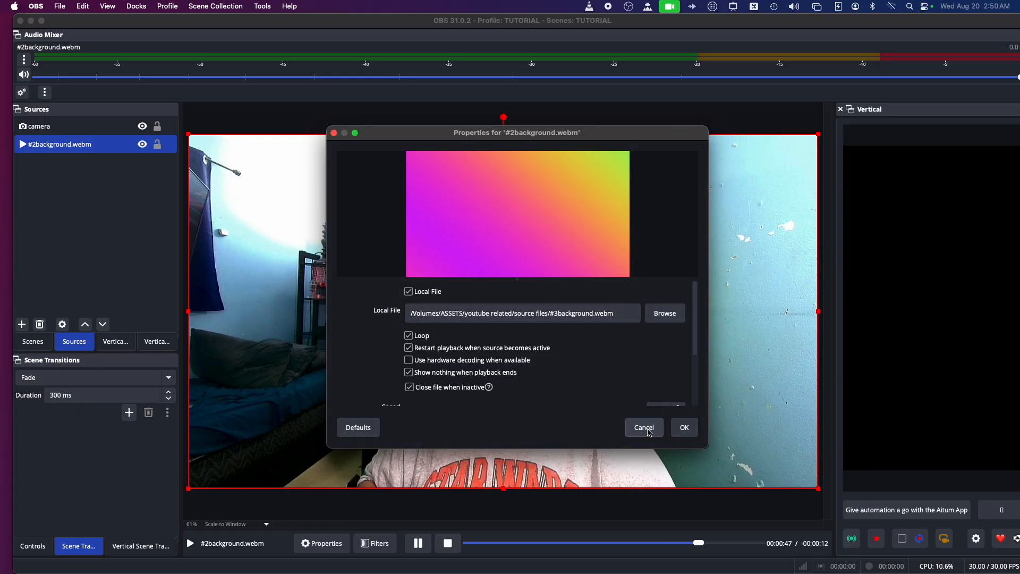
click(688, 429)
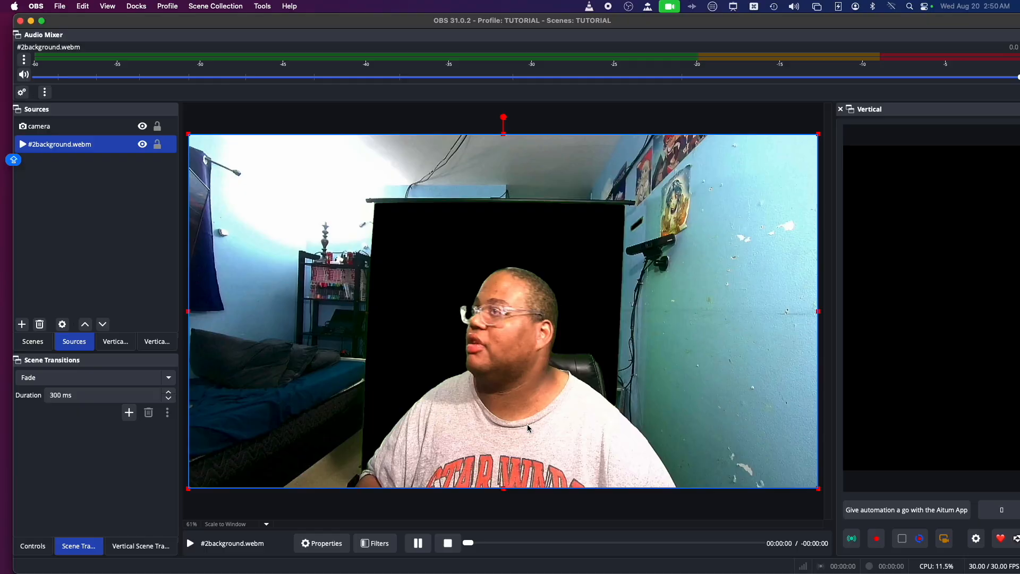
Step: Return to the TUTORIAL 2 scene and check how the circular camera looks with the replaced background
click(42, 131)
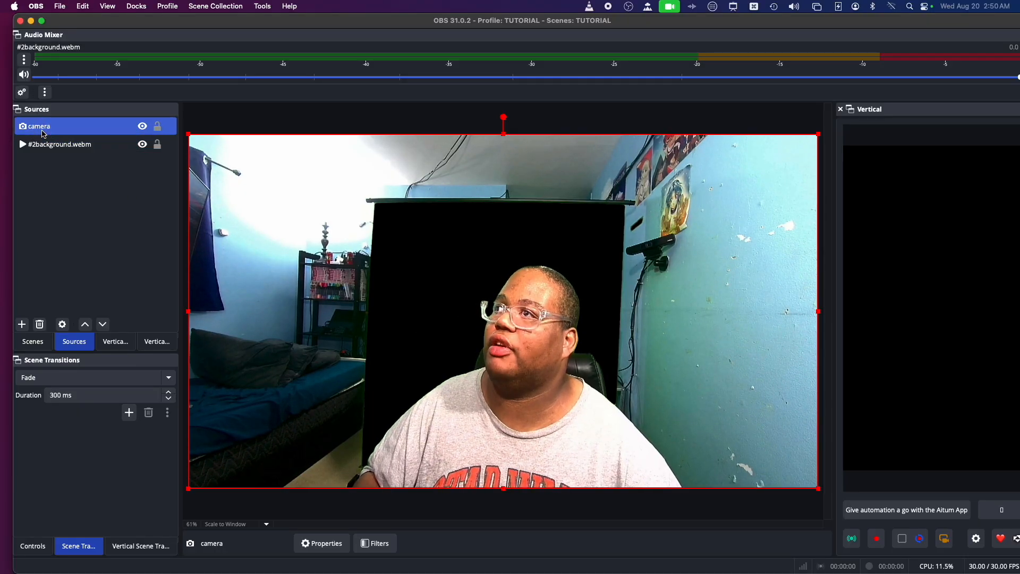
click(33, 341)
click(42, 139)
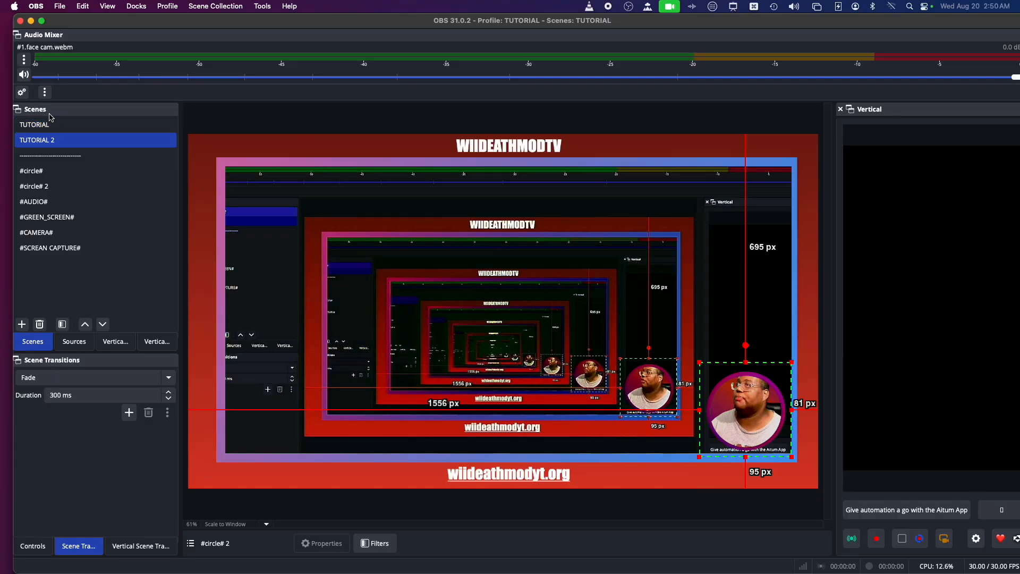
Step: In the #circle# 2 scene, hide and show the #1.face cam.webm ring to compare the camera with and without it
click(53, 187)
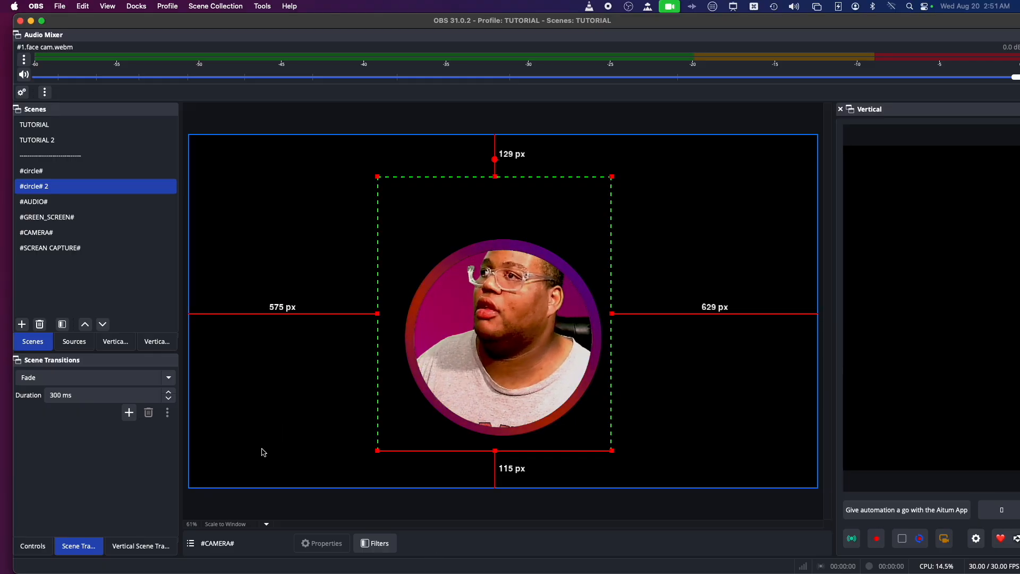
click(74, 351)
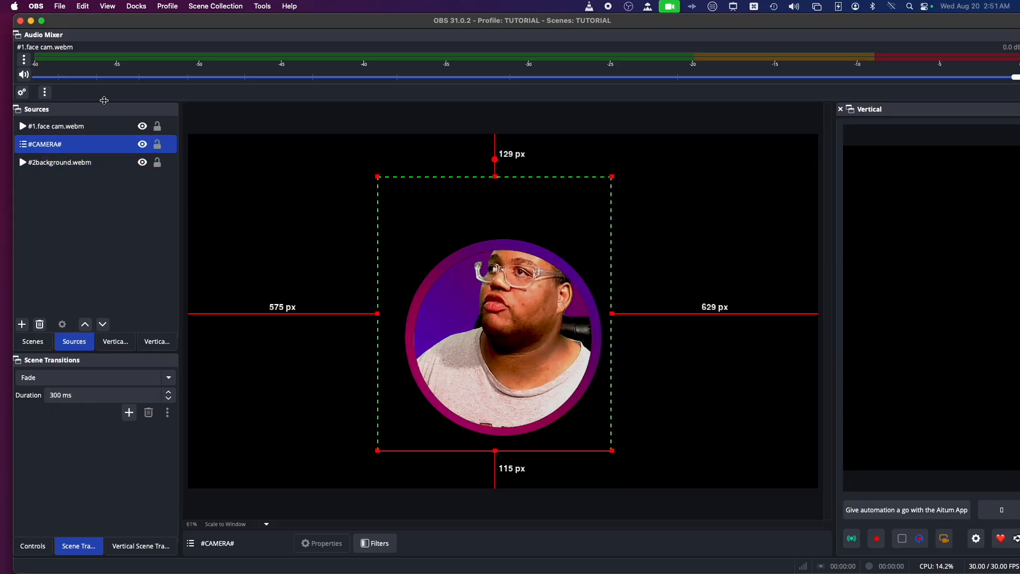
shift+click(103, 164)
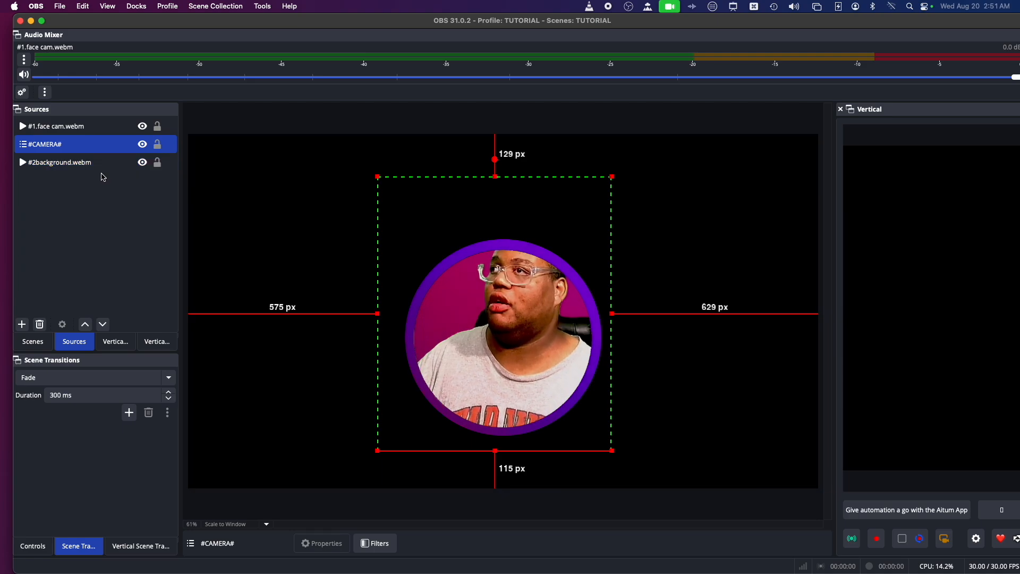
click(143, 127)
click(143, 127)
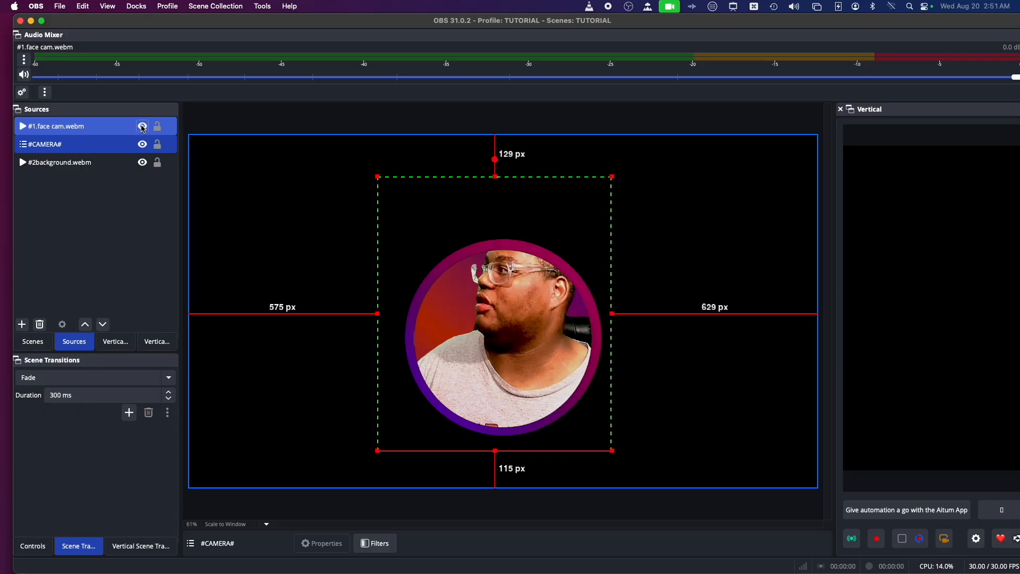
click(142, 127)
click(143, 128)
click(142, 128)
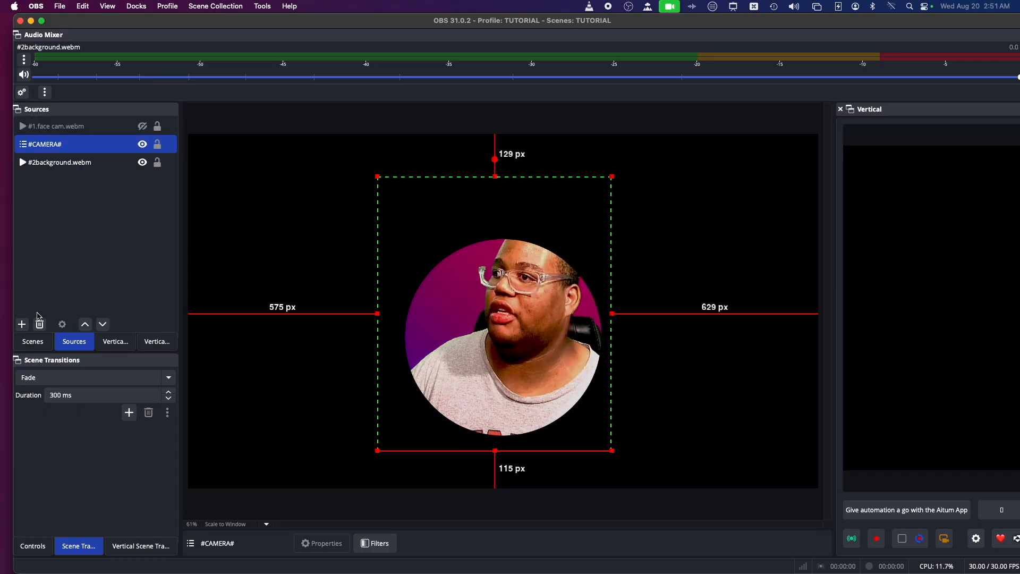
click(142, 127)
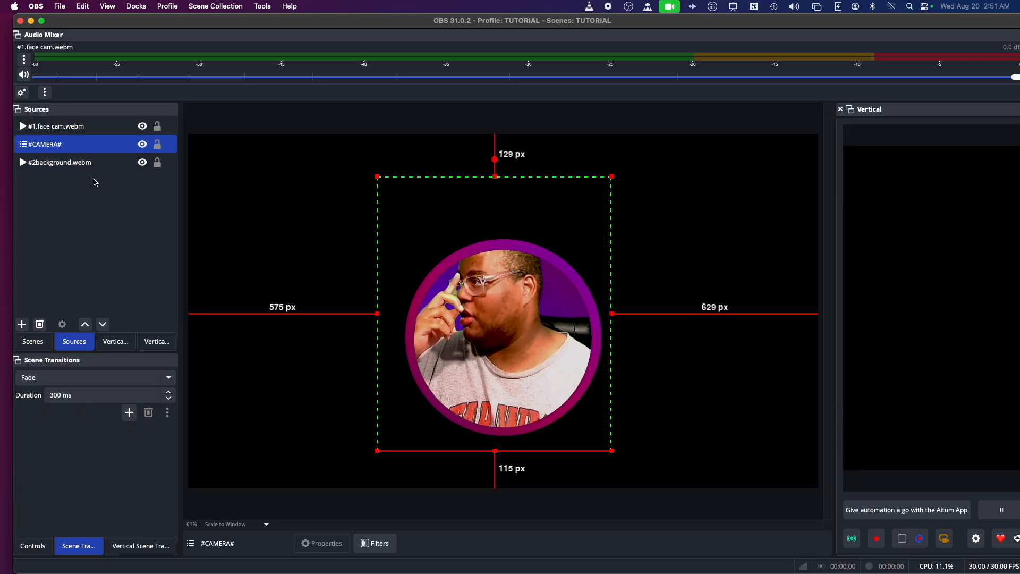
Step: Set the #2background.webm source in the #circle# 2 scene to play the local file #1background.webm
click(28, 343)
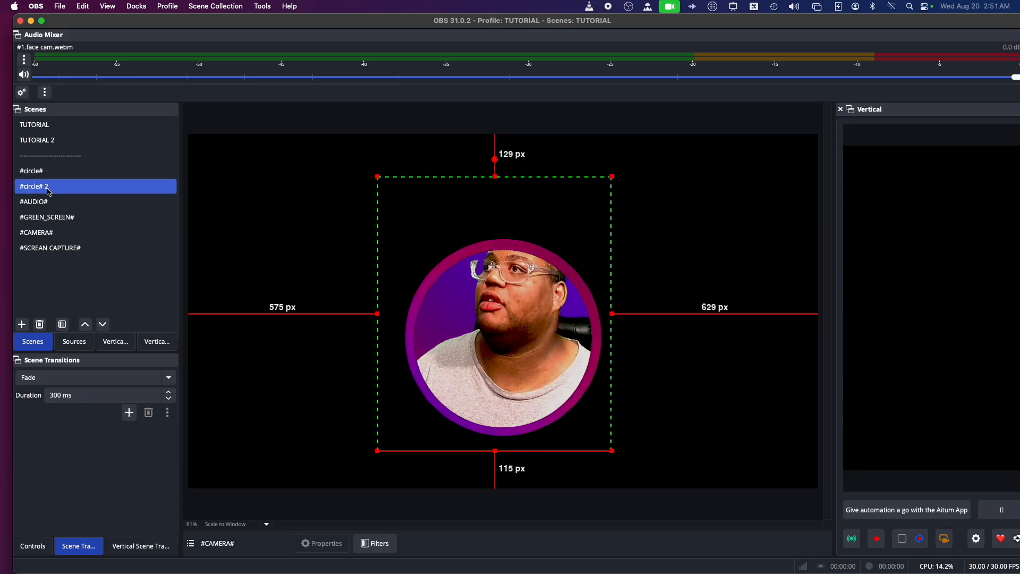
click(75, 341)
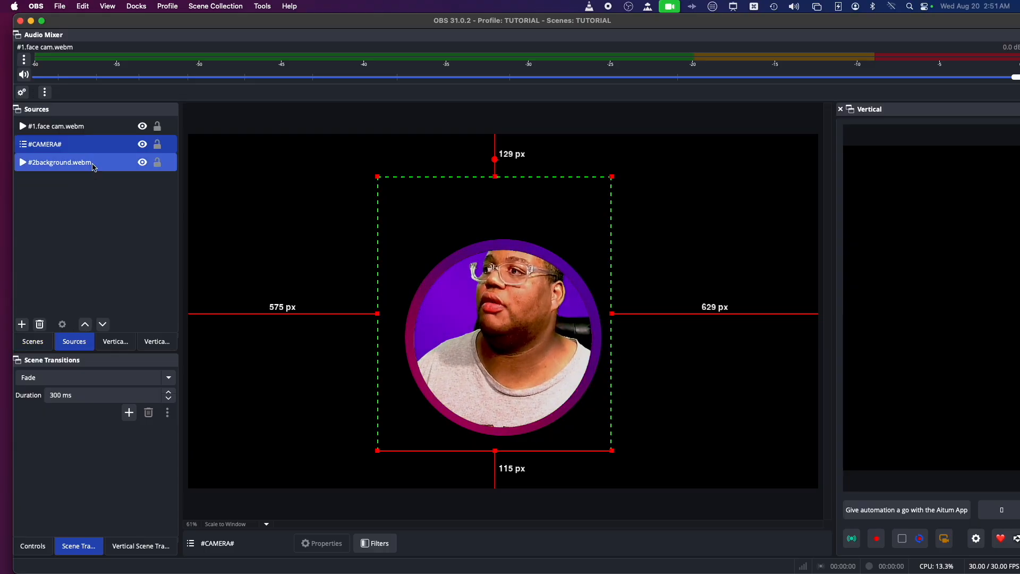
super+click(81, 162)
double_click(80, 168)
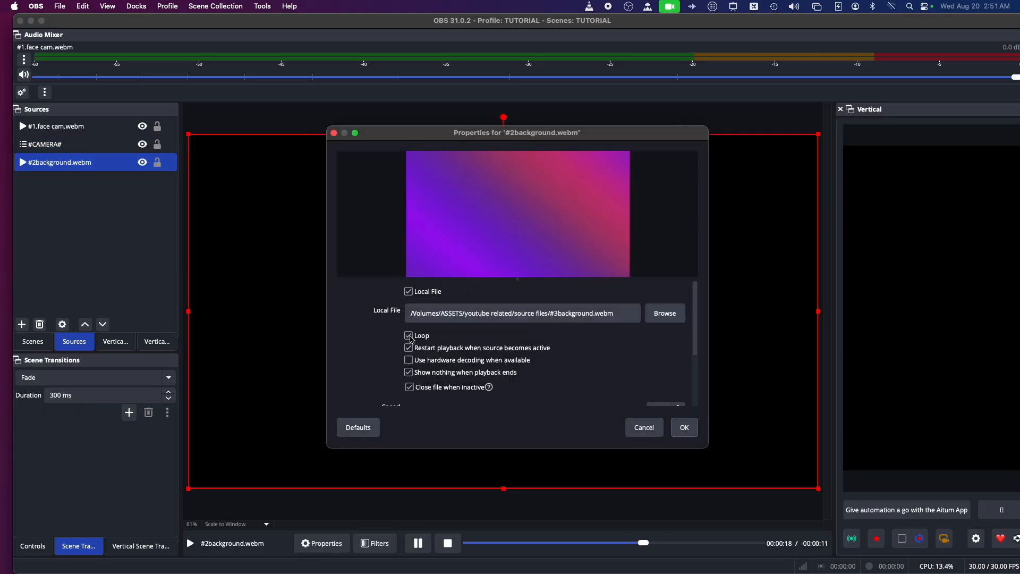
click(657, 317)
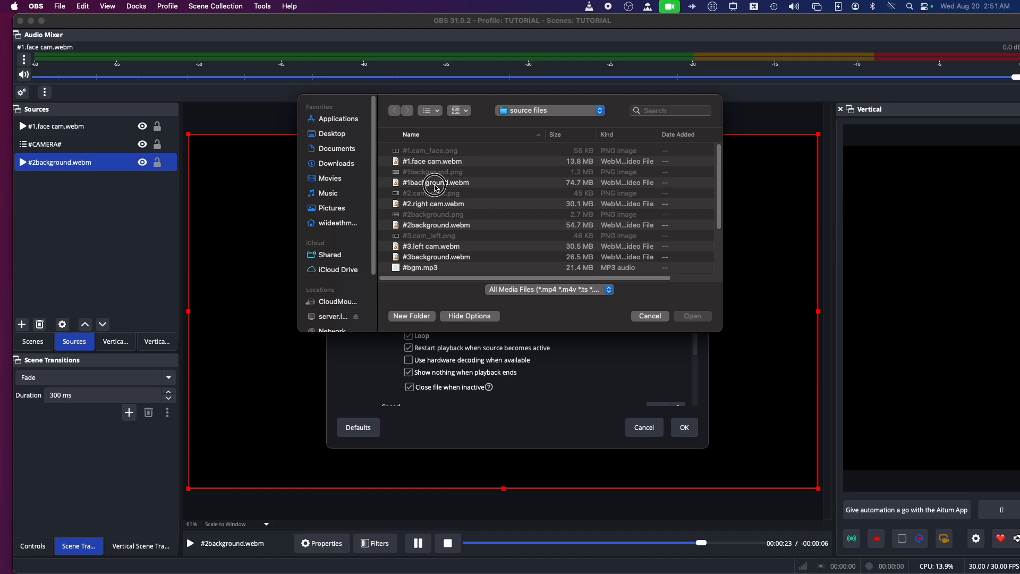
click(435, 183)
click(685, 315)
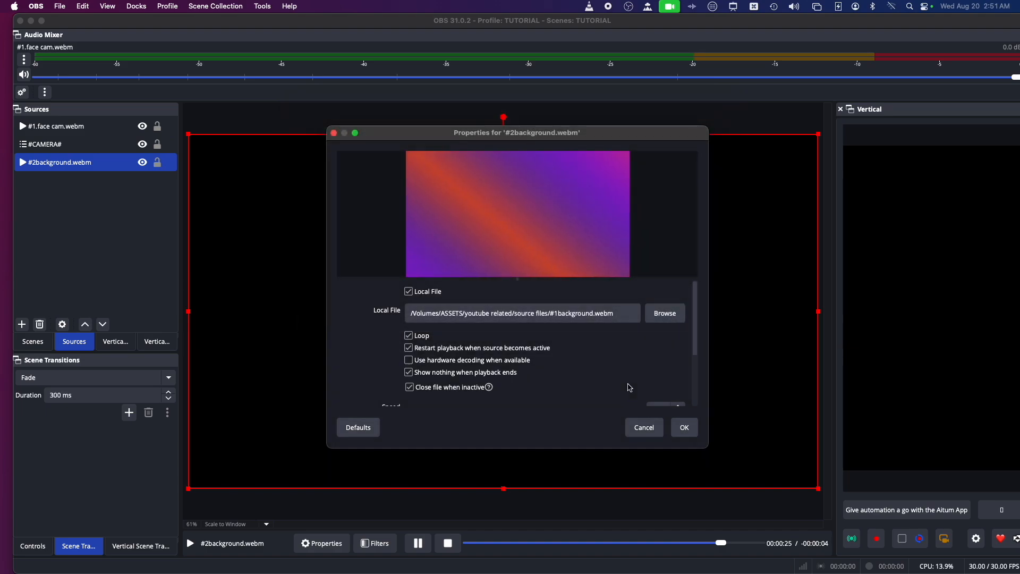
click(685, 428)
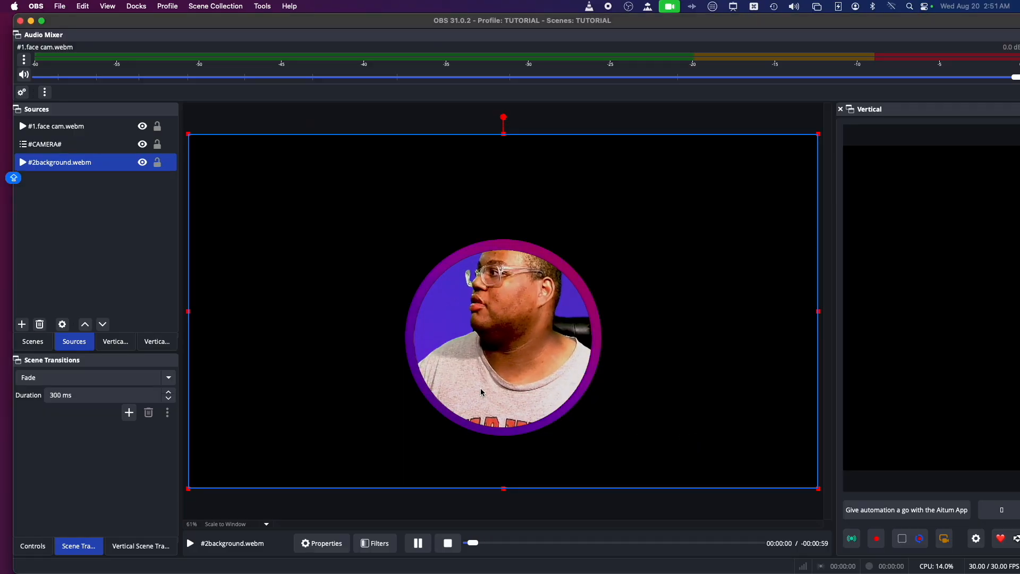
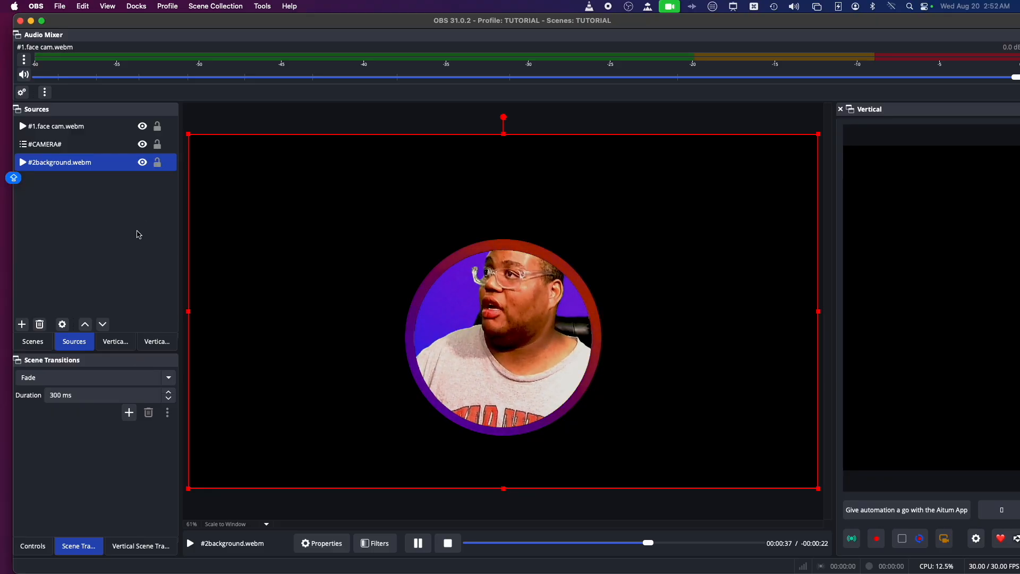
Step: Compare the TUTORIAL and TUTORIAL 2 scenes and move the #circle# 2 camera in TUTORIAL 2 to about 86 px from the right and 110 px from the bottom edge
super+click(77, 130)
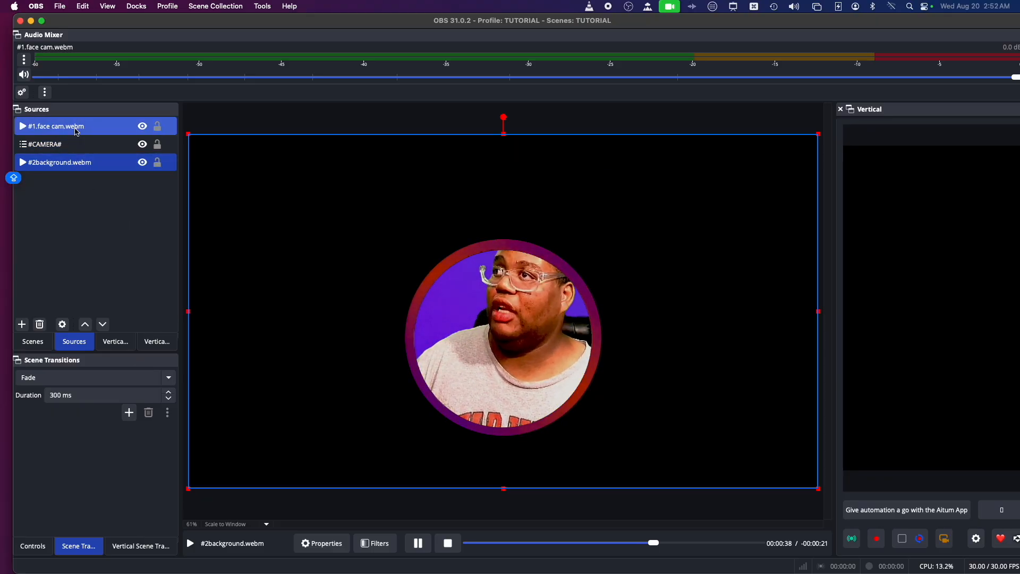
click(34, 343)
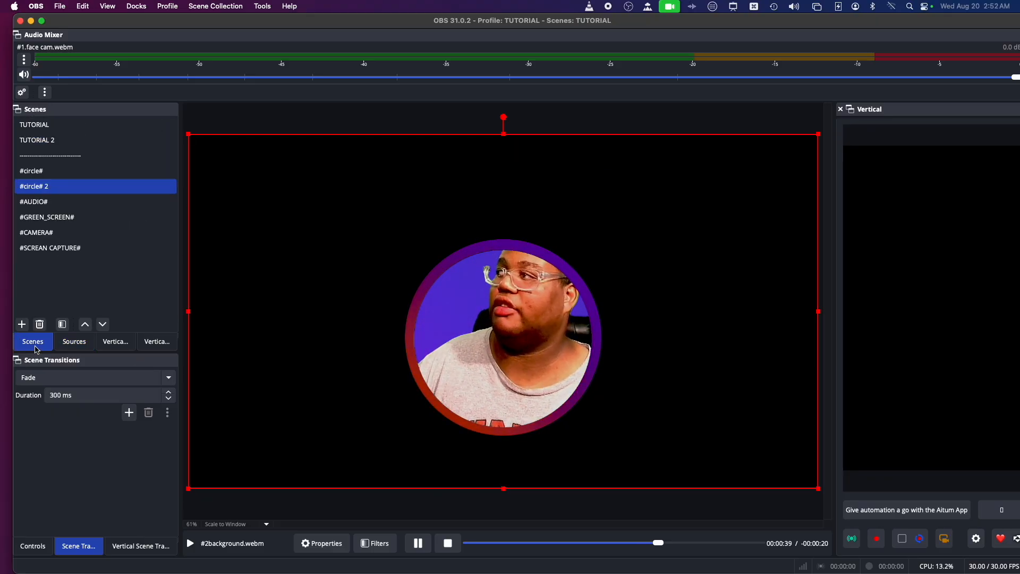
click(40, 125)
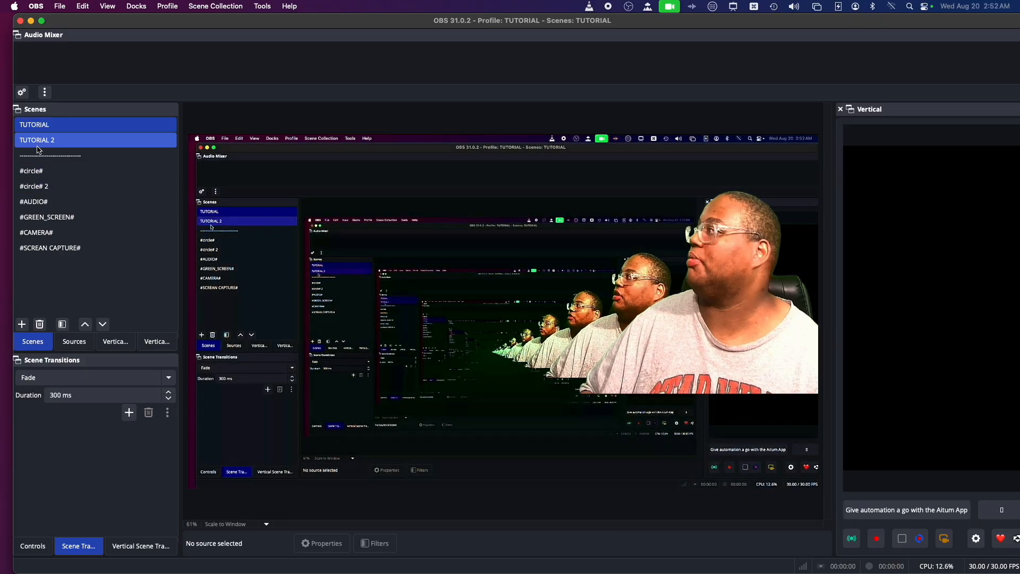
click(38, 147)
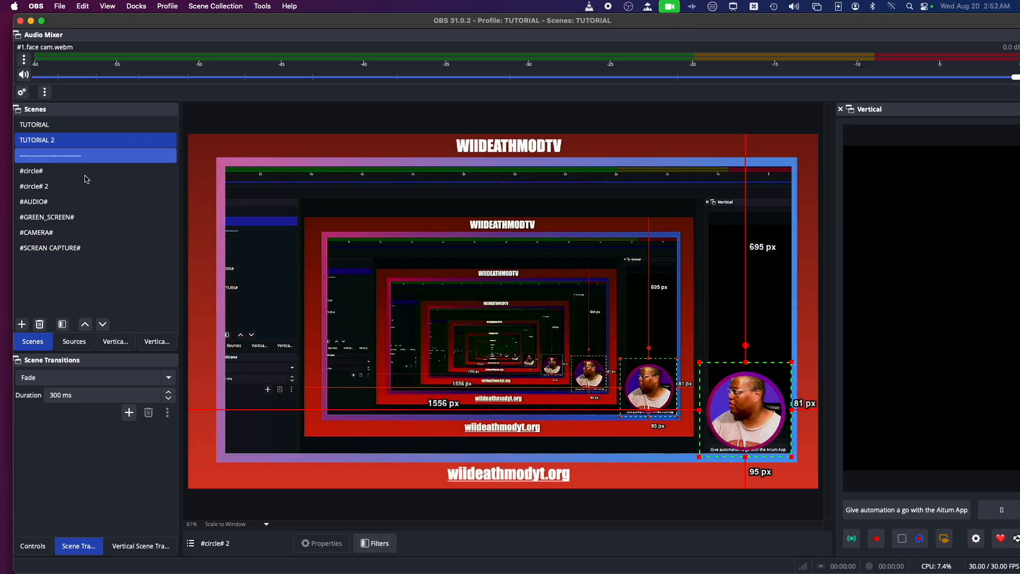
mouse_move(732, 410)
mouse_down()
mouse_move(668, 380)
mouse_move(646, 340)
mouse_move(532, 313)
mouse_move(411, 349)
mouse_move(748, 356)
mouse_move(726, 374)
mouse_move(720, 401)
mouse_move(731, 407)
mouse_up()
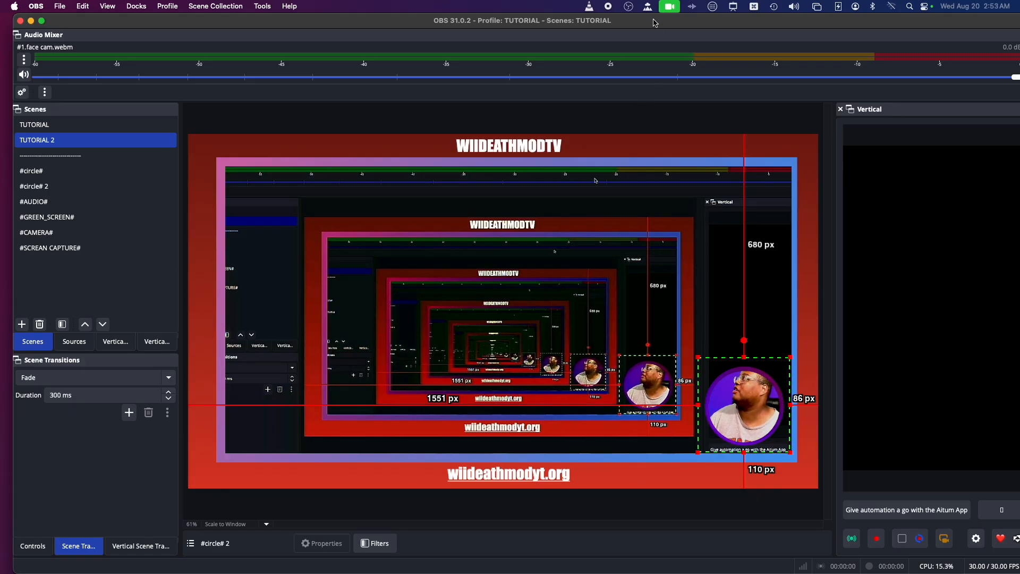
Step: Switch to Stream Deck, assign the OBS Studio Filter action to the last key in the HOME profile's first row, and close the window
click(710, 6)
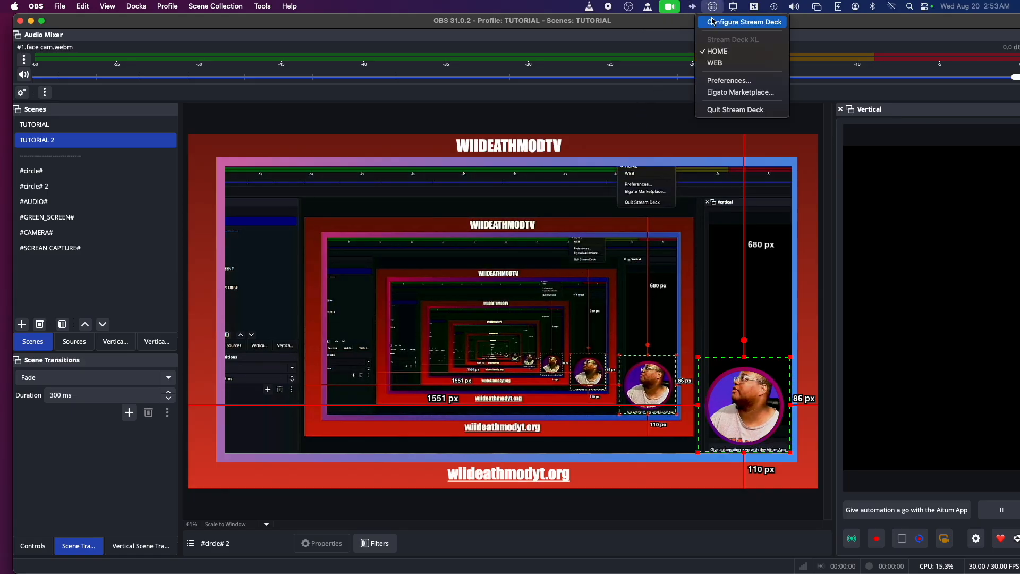
click(714, 22)
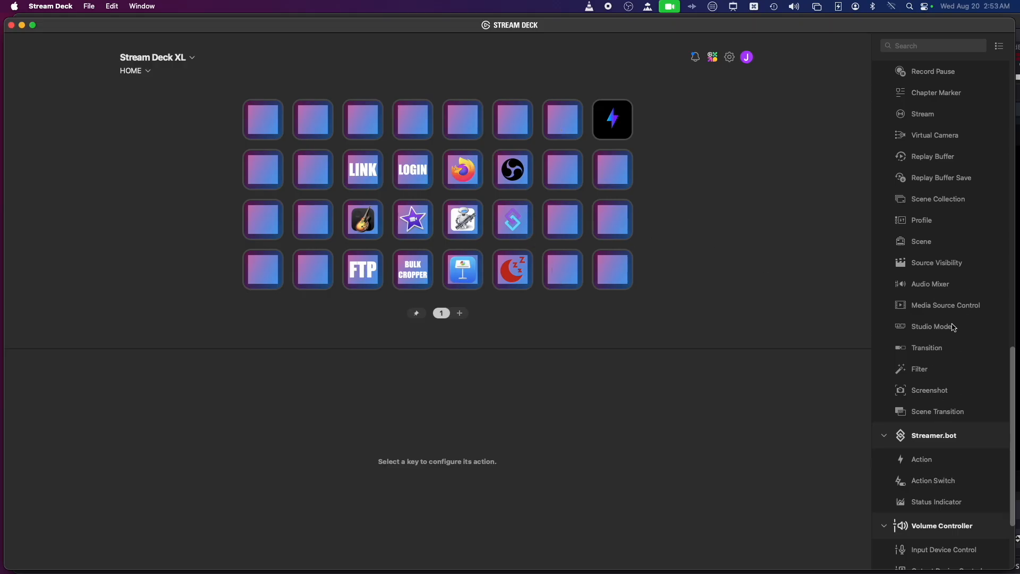
drag(926, 377, 607, 130)
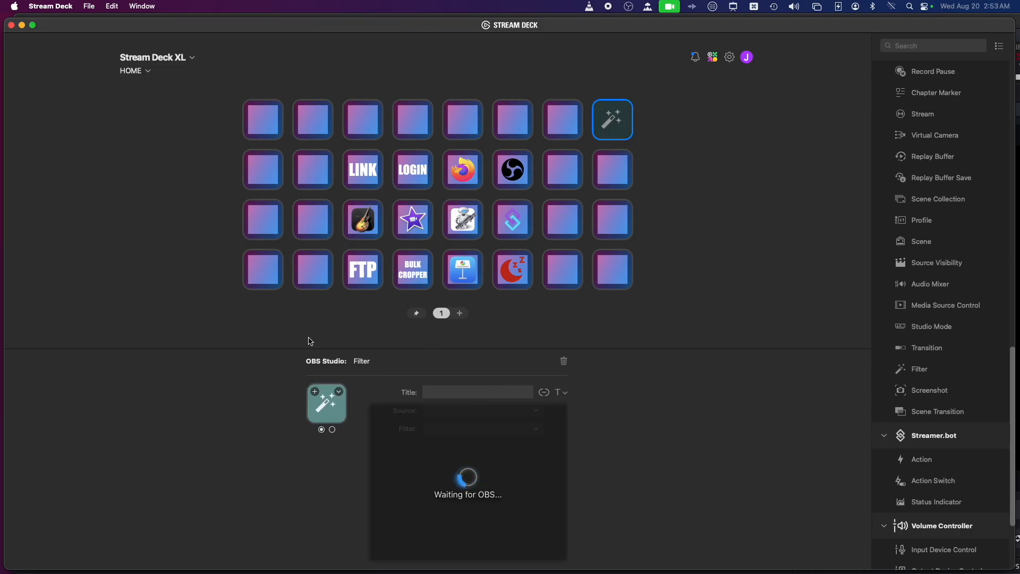
click(15, 25)
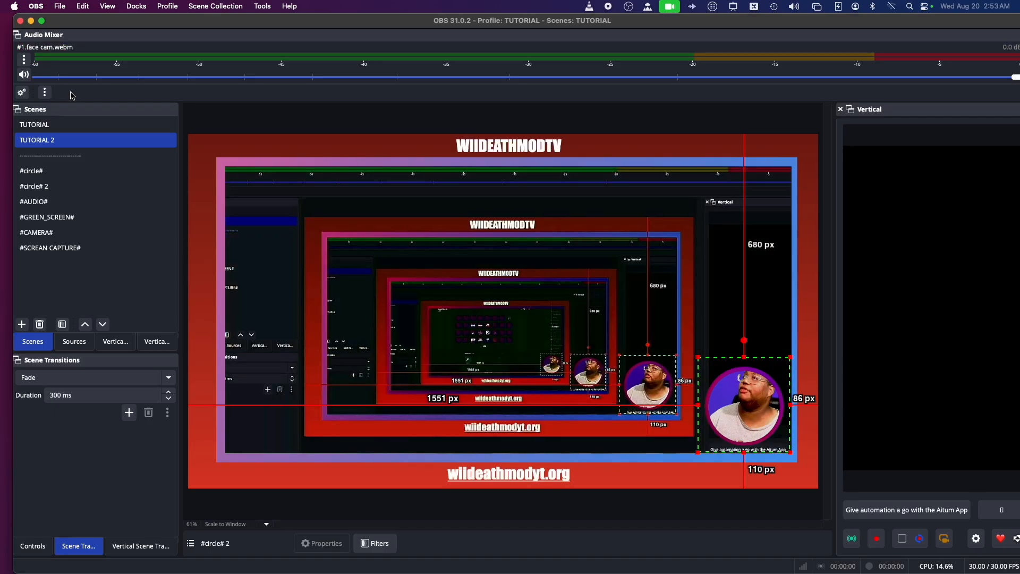
Step: Quit OBS and launch it again
click(22, 25)
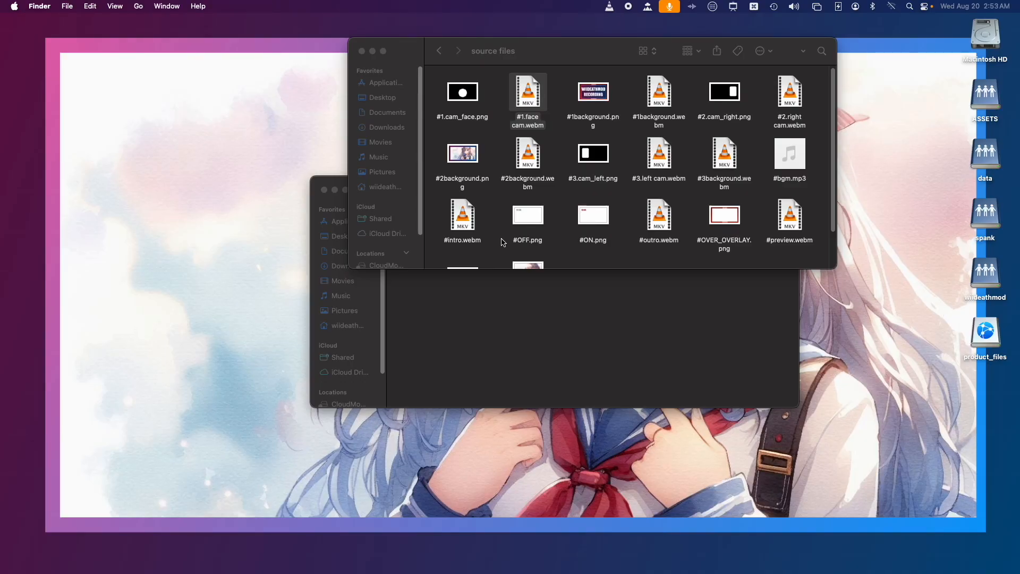
mouse_move(1002, 210)
click(992, 91)
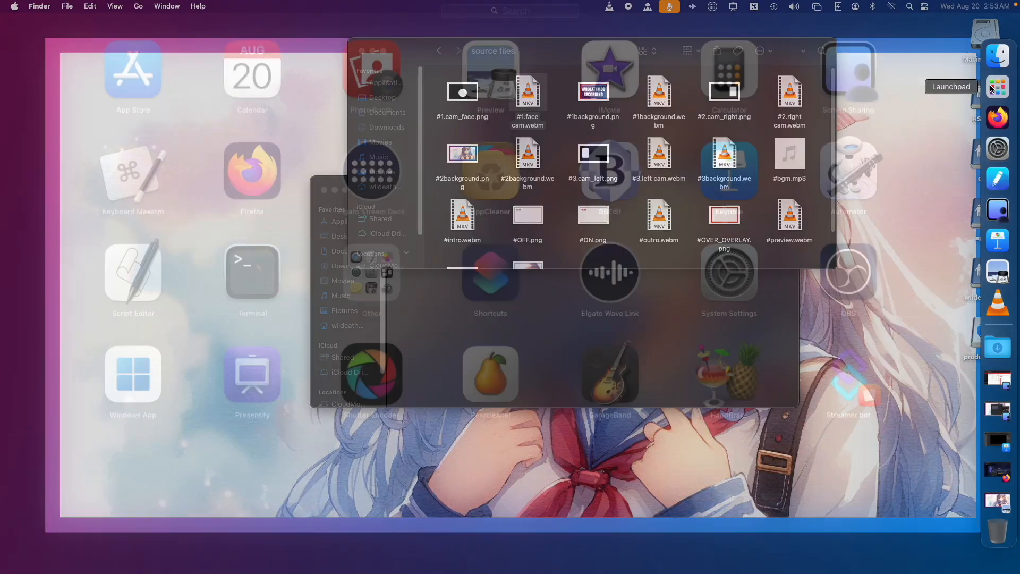
click(825, 278)
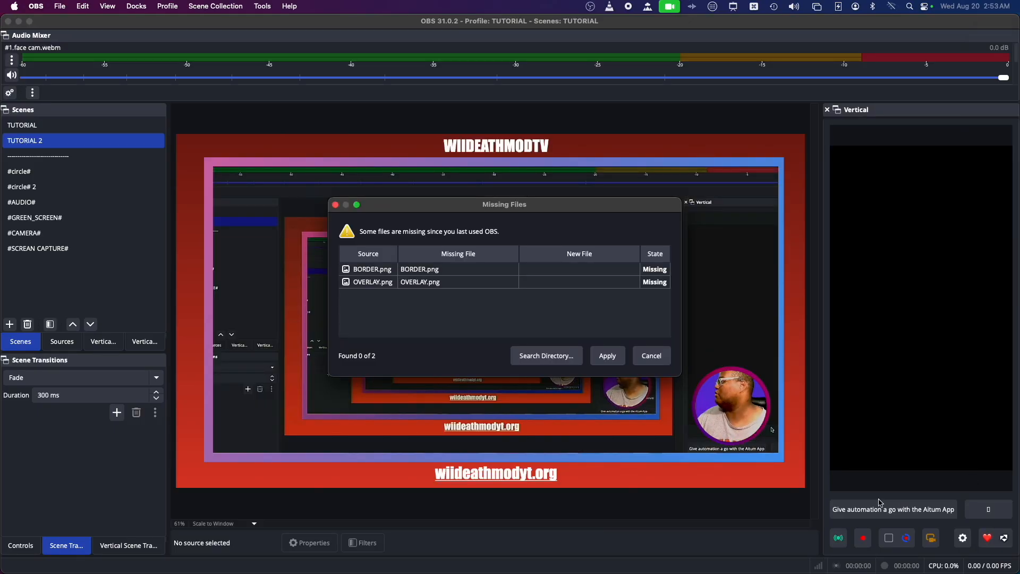
Step: Dismiss the missing files dialog, and check the OBS Filter key's settings in Stream Deck before closing its window
click(651, 356)
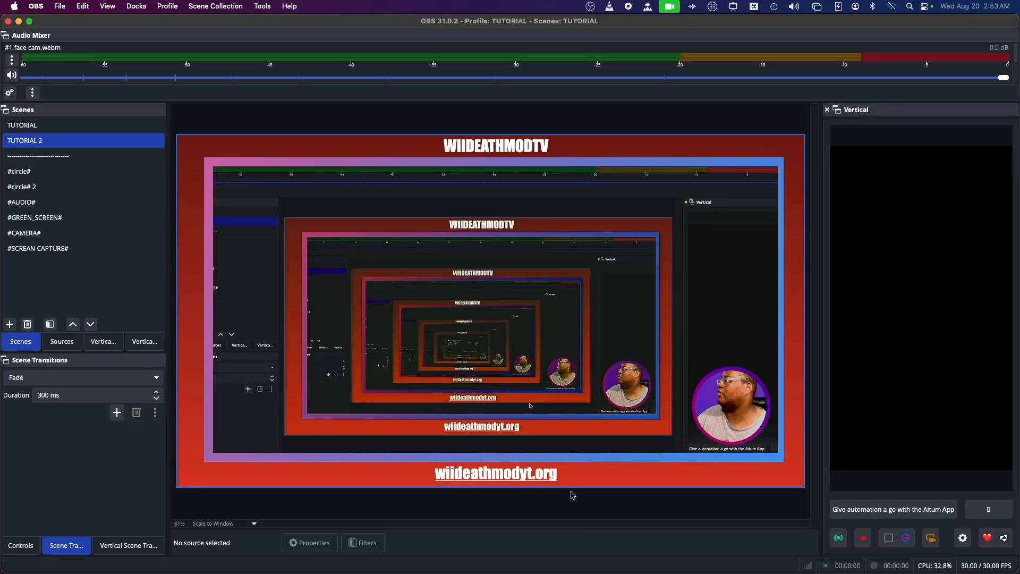
click(712, 6)
click(715, 22)
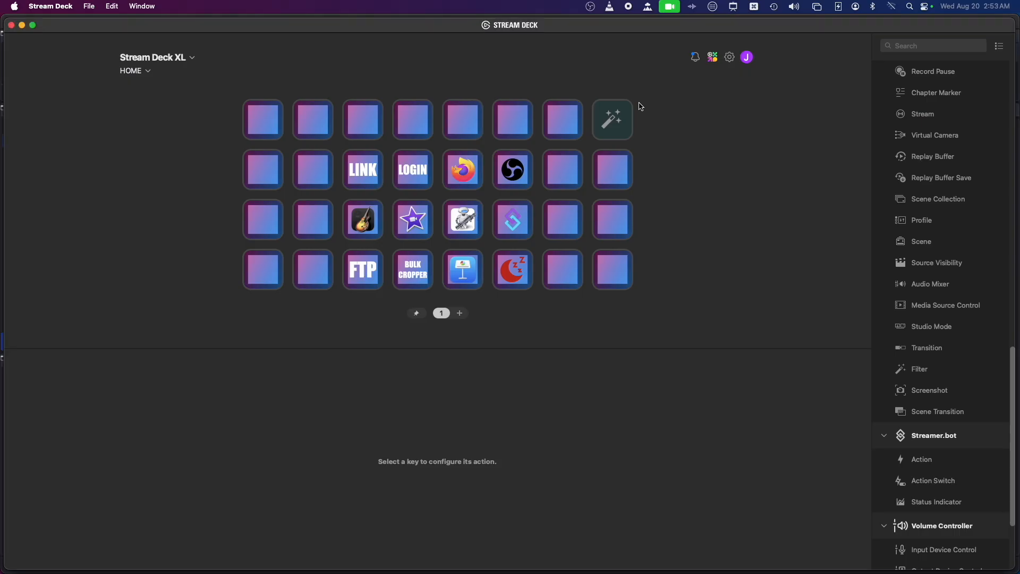
click(613, 137)
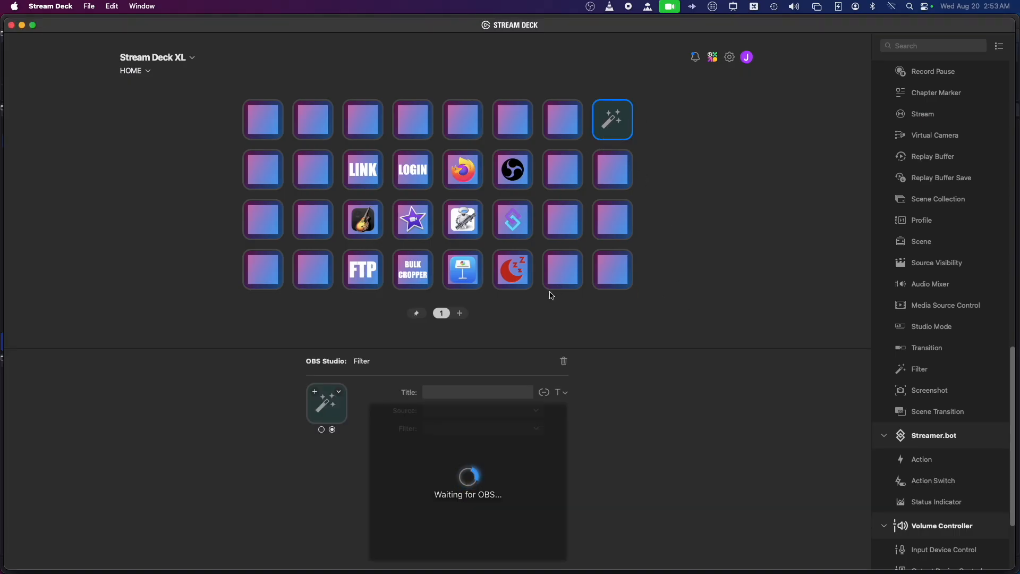
click(11, 26)
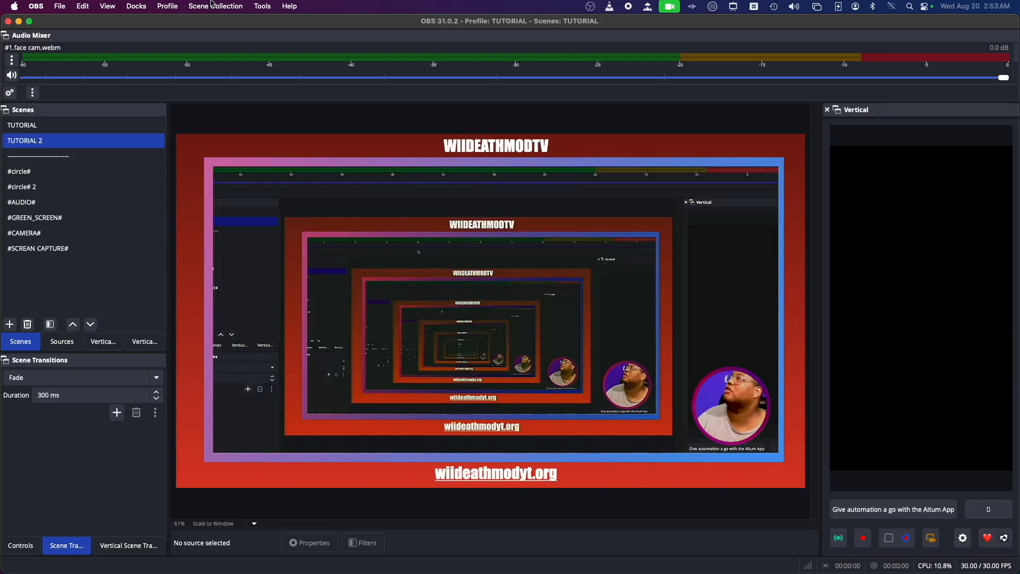
Step: View the version information of the Elgato Stream Deck plugin in OBS and close it
click(267, 8)
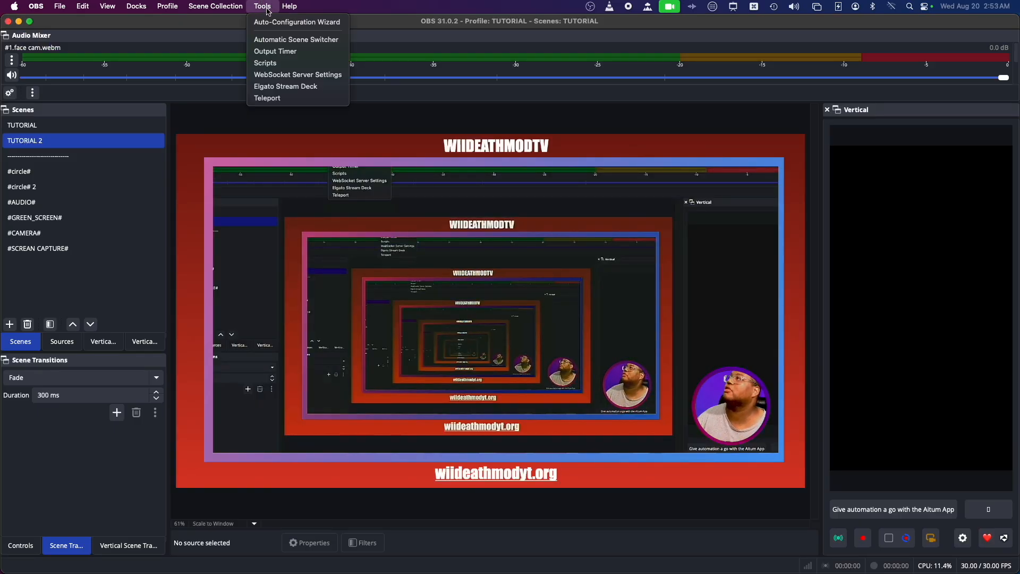
click(277, 86)
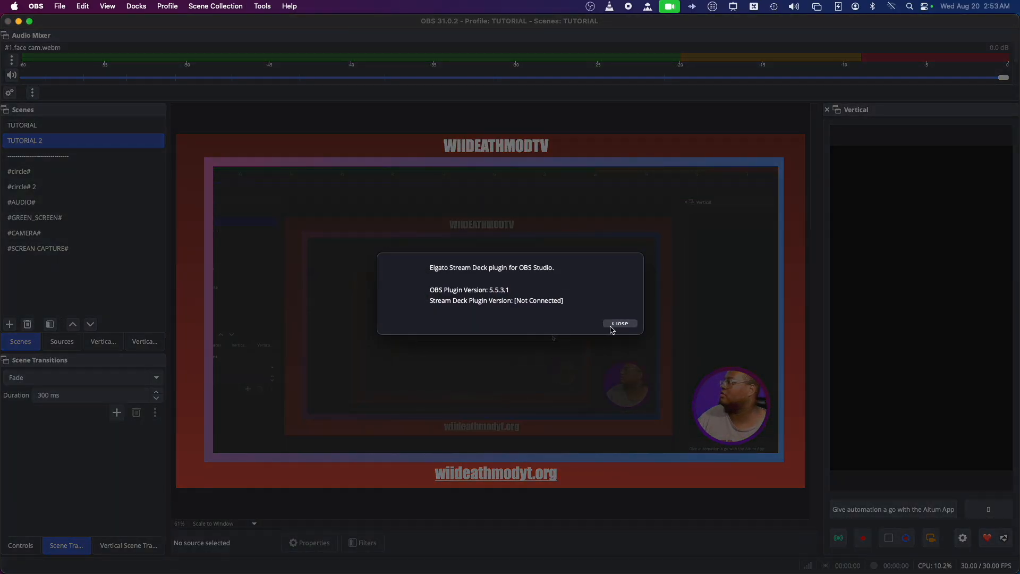
mouse_move(613, 323)
mouse_down()
mouse_move(593, 325)
mouse_move(615, 323)
mouse_up()
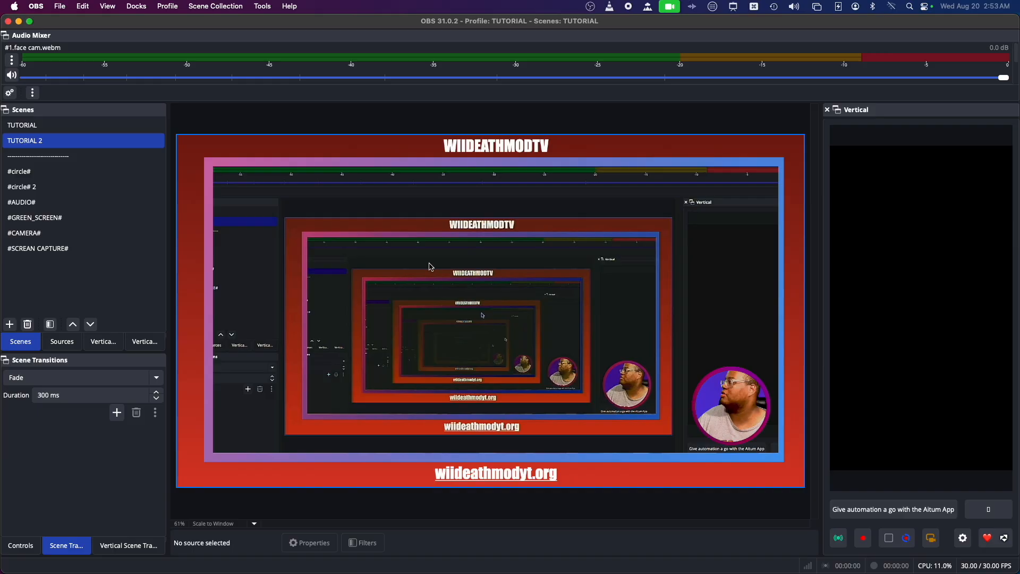
Step: Quit both OBS and Stream Deck
click(8, 21)
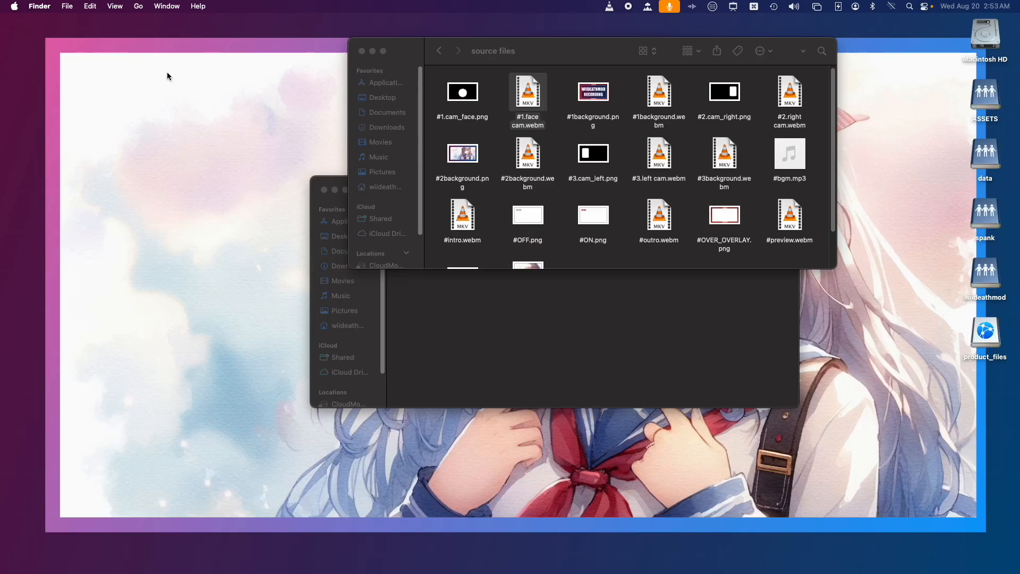
click(692, 7)
mouse_move(713, 6)
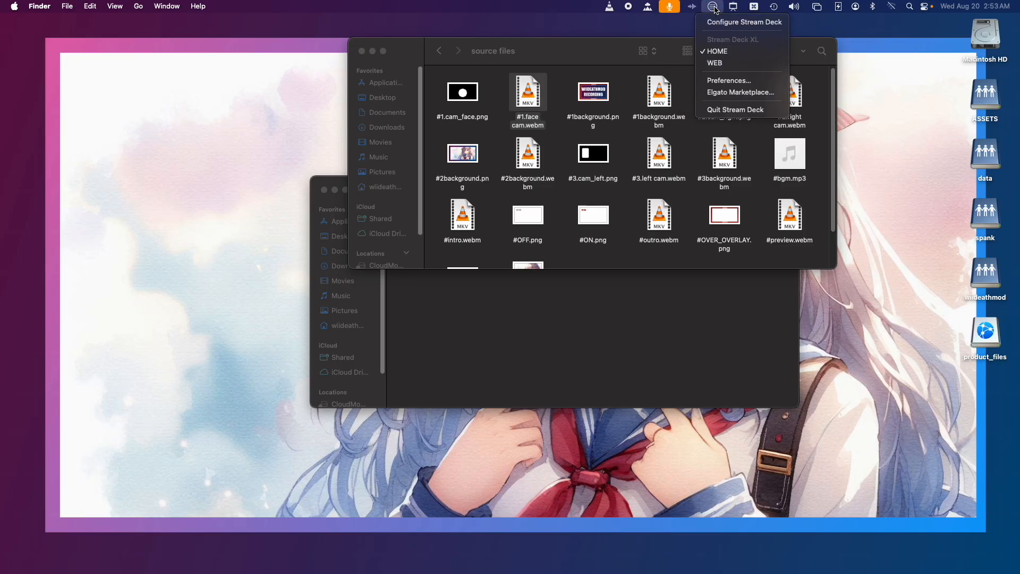
click(729, 109)
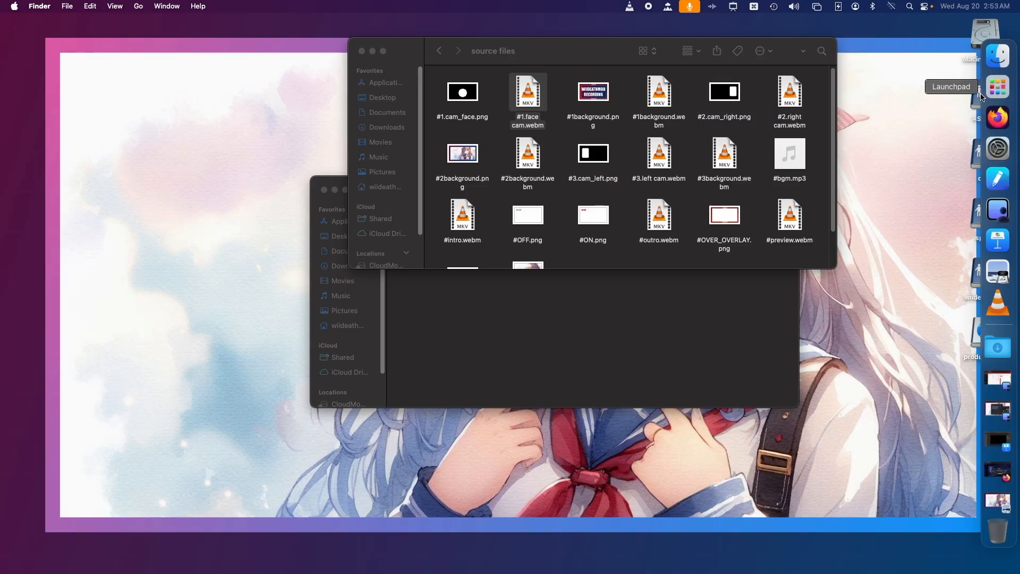
Step: Launch OBS first and Elgato Stream Deck second
click(985, 81)
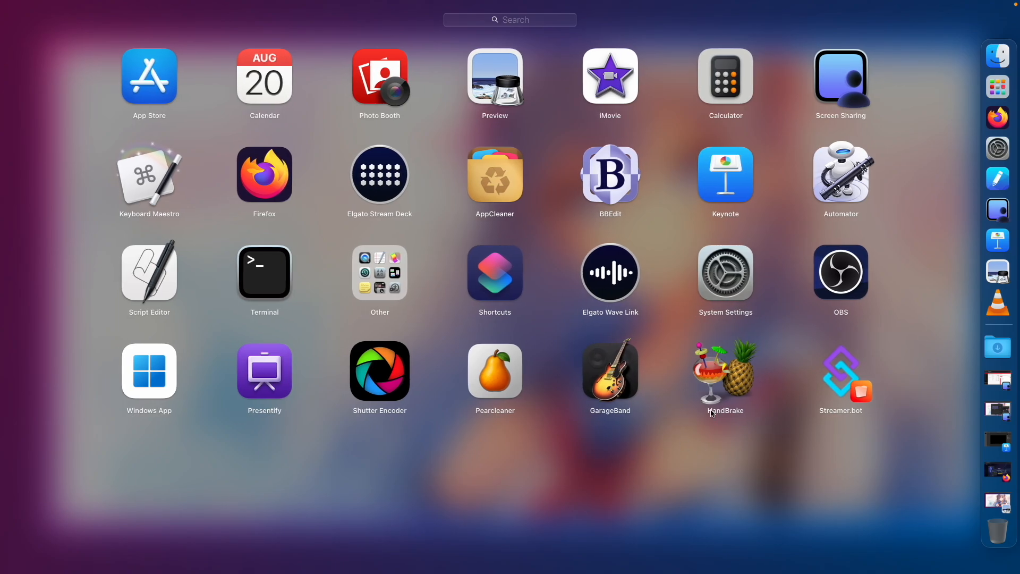
click(816, 289)
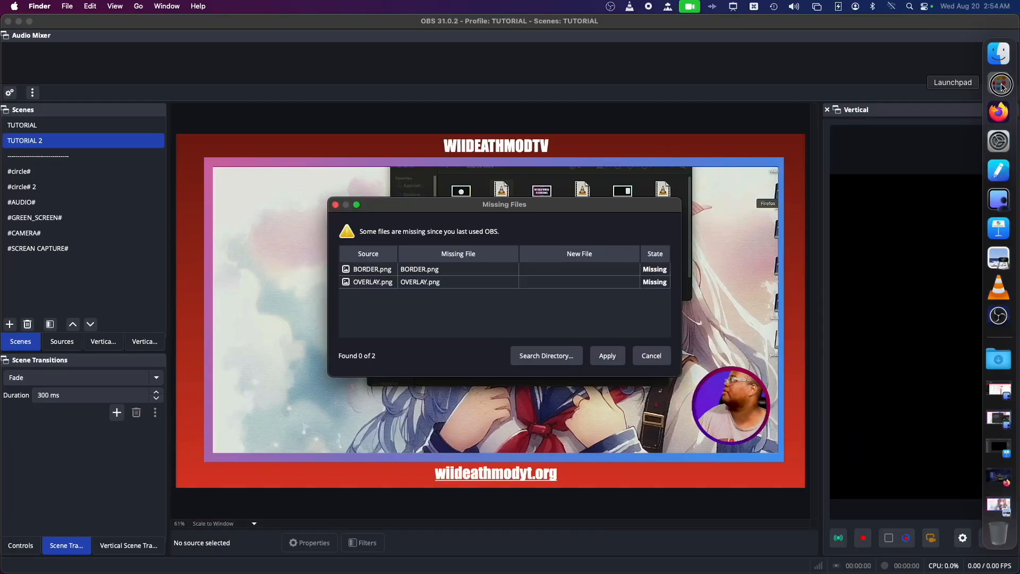
click(1001, 85)
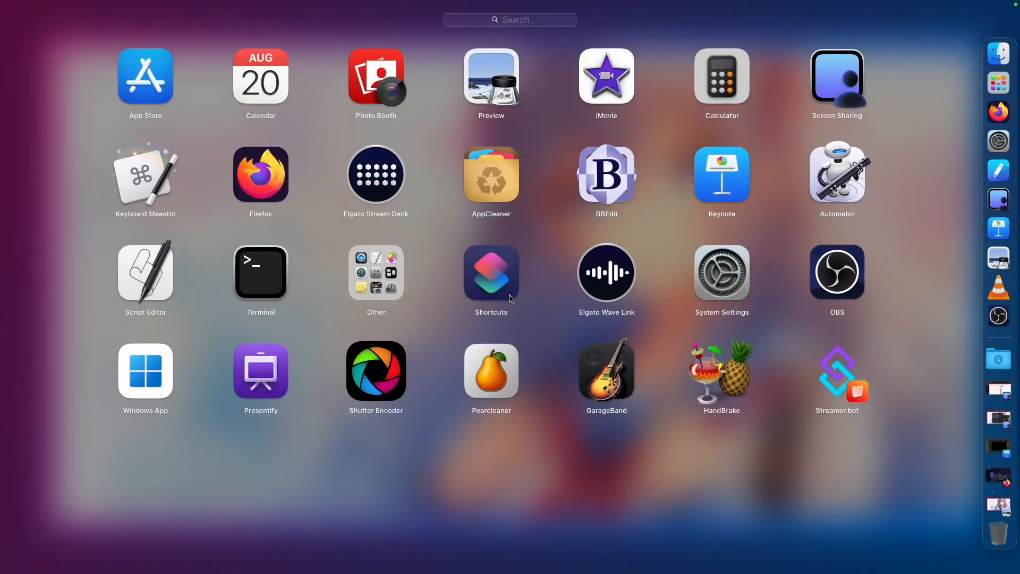
click(394, 175)
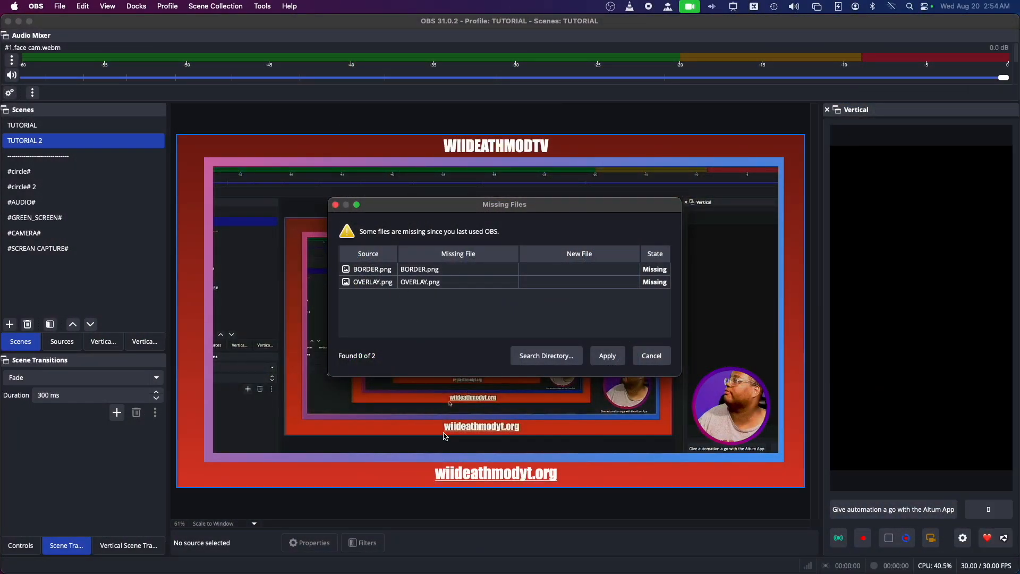
Step: Dismiss the missing files dialog in OBS, inspect the Filter key's source settings in Stream Deck, and close the Stream Deck window
click(651, 364)
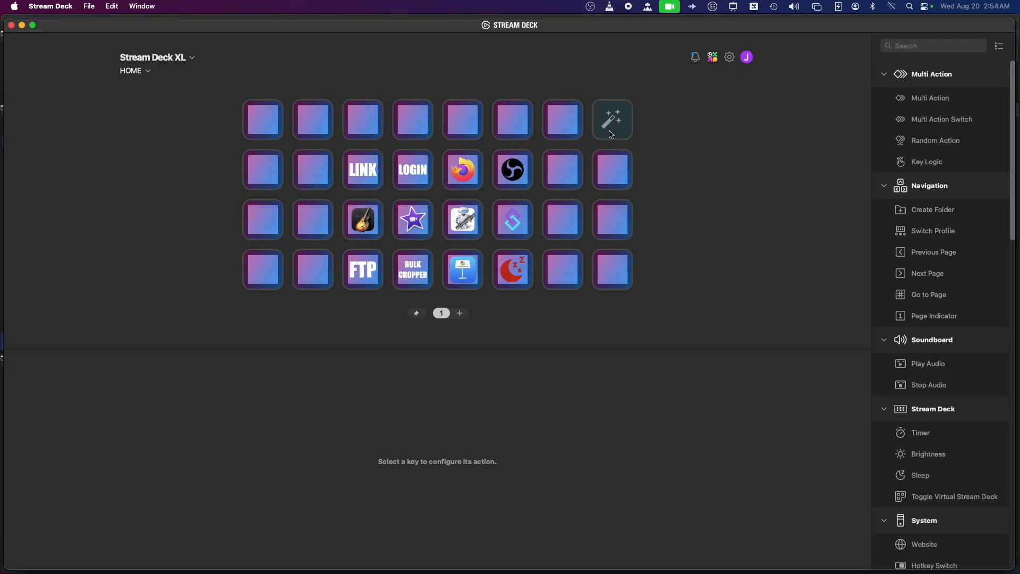
click(612, 135)
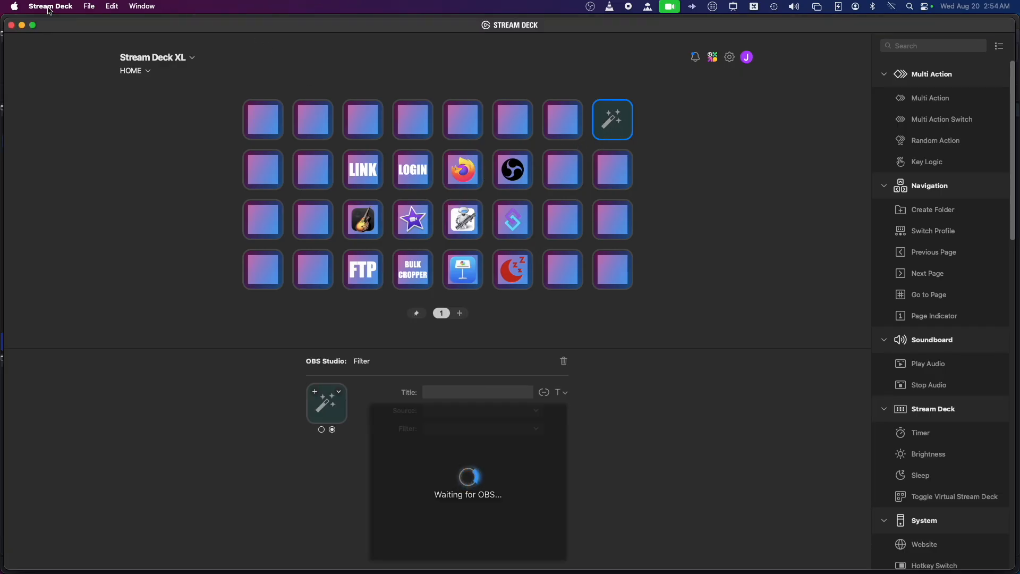
click(11, 25)
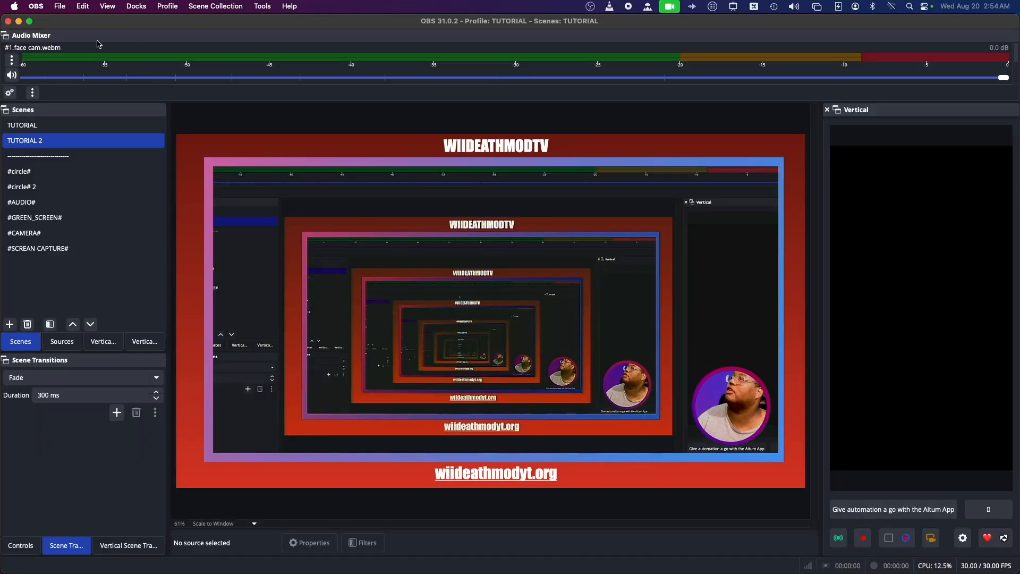
Step: Quit OBS, and reopen the Stream Deck window with the OBS Filter key in the first row selected
click(8, 21)
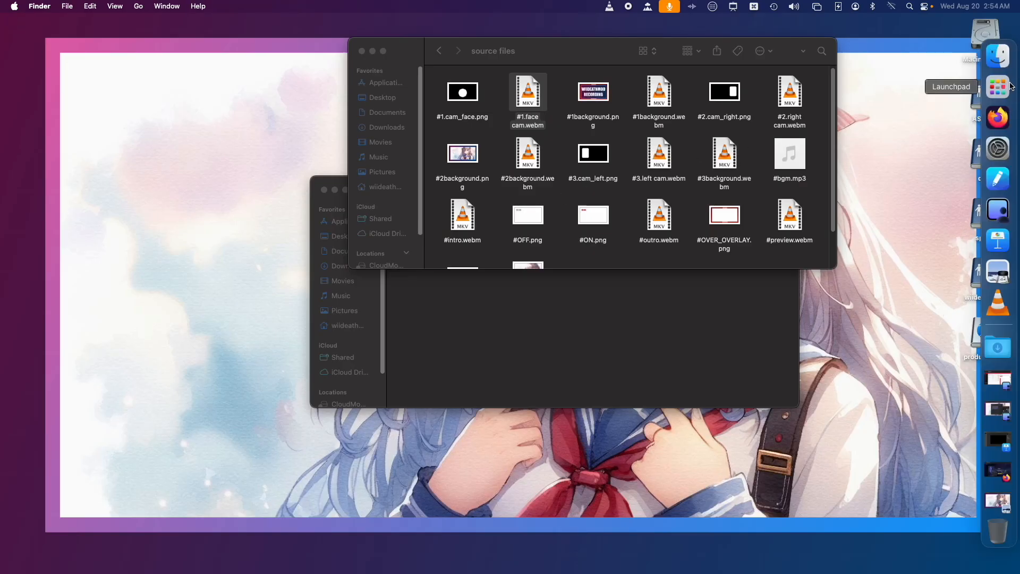
click(998, 87)
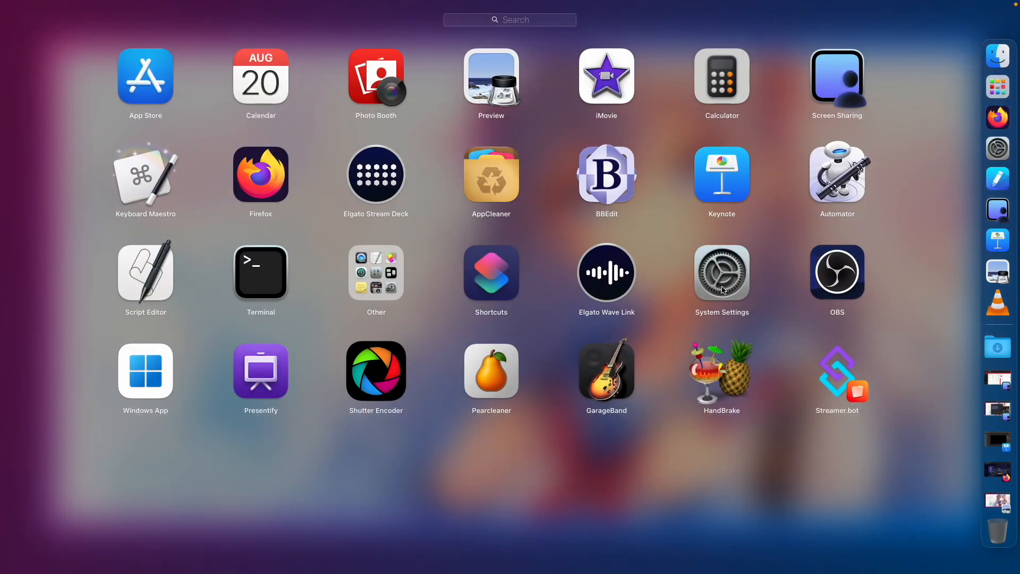
click(376, 175)
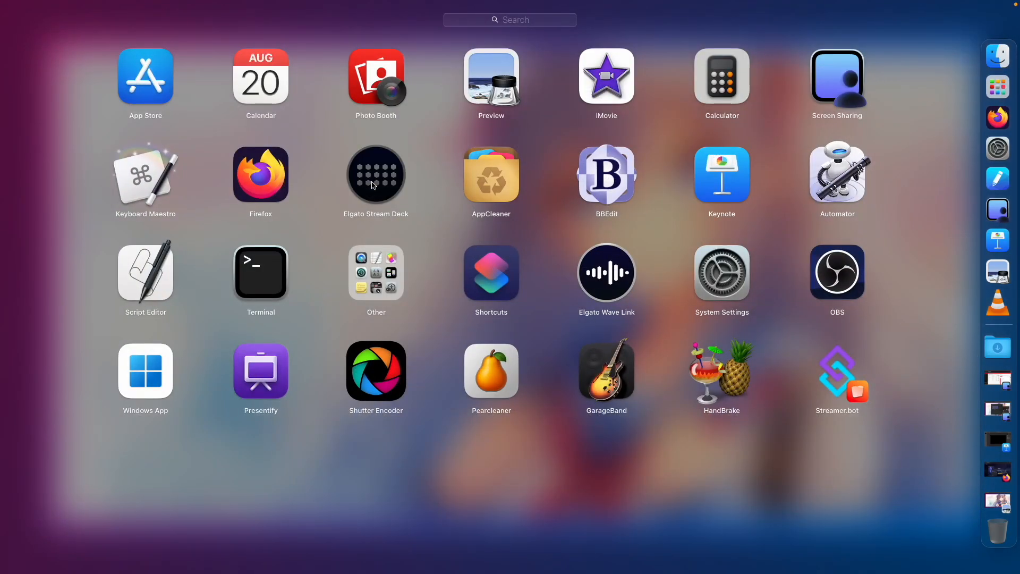
click(605, 135)
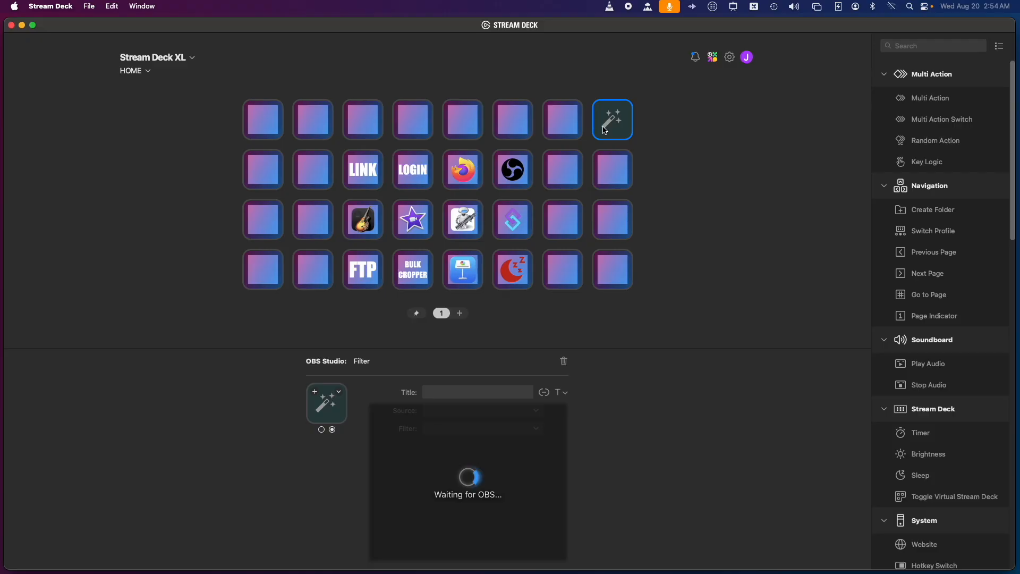
Step: Launch OBS with Stream Deck already open, dismiss the missing files dialog, and minimize the OBS window
mouse_move(999, 227)
click(999, 81)
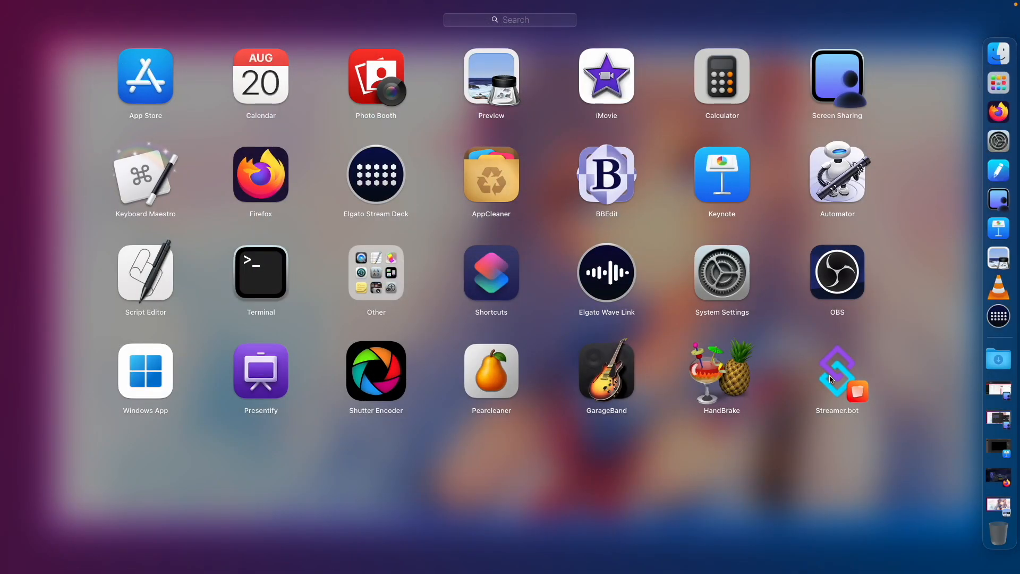
click(836, 281)
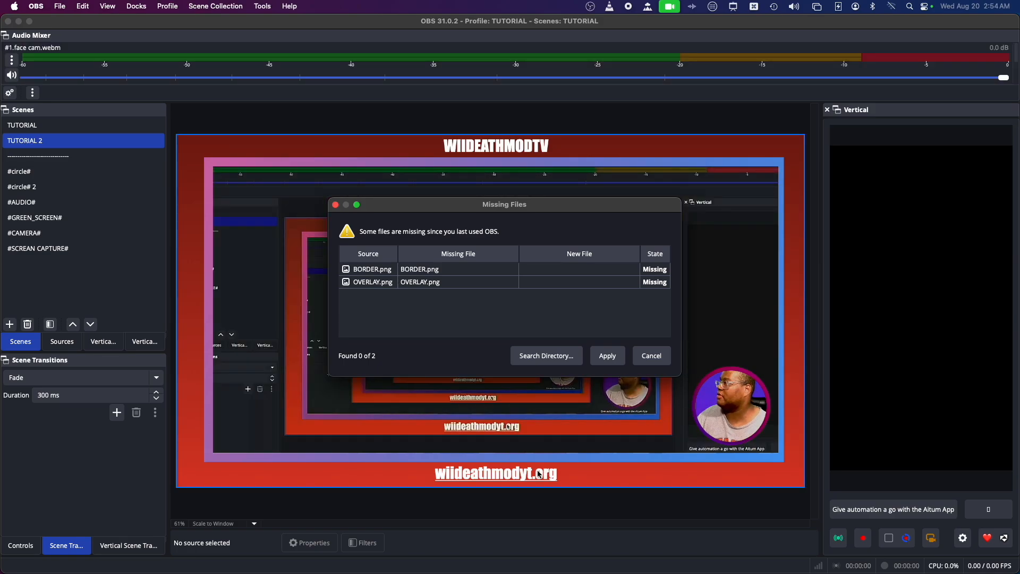
click(652, 356)
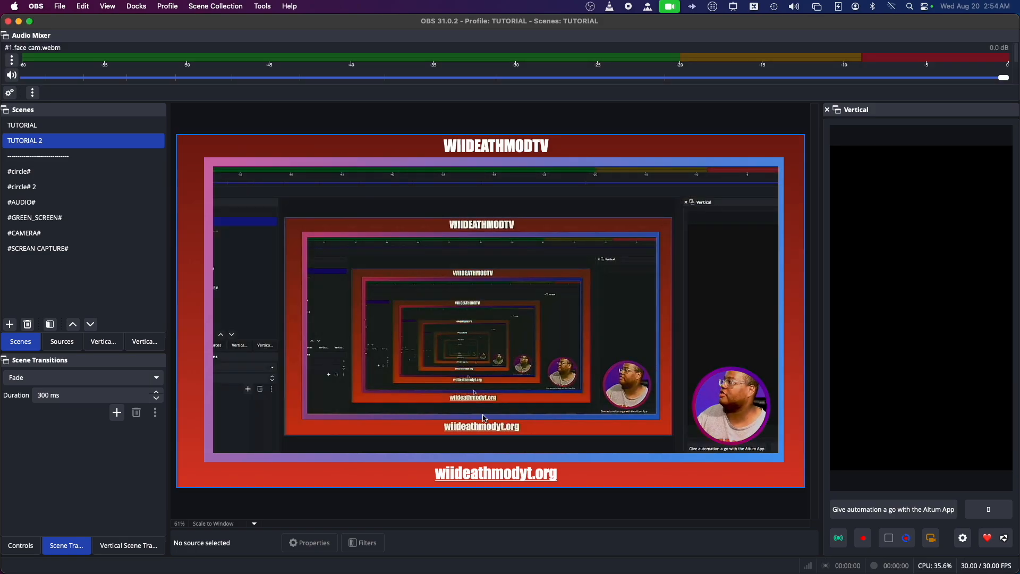
click(19, 21)
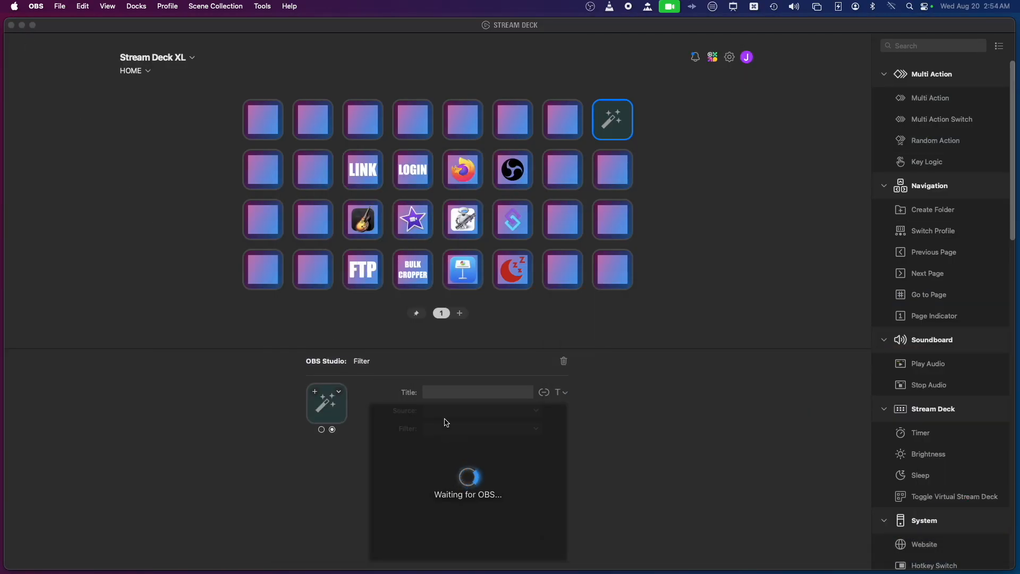
Step: Reselect the OBS Filter key to refresh its settings, open the Stream Deck preferences, and close the main window
click(562, 126)
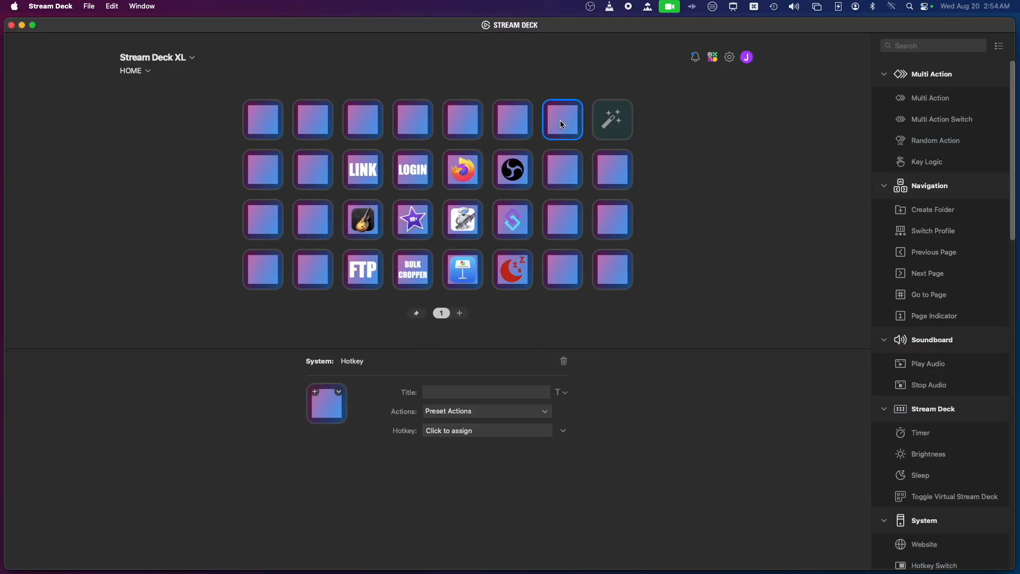
click(612, 136)
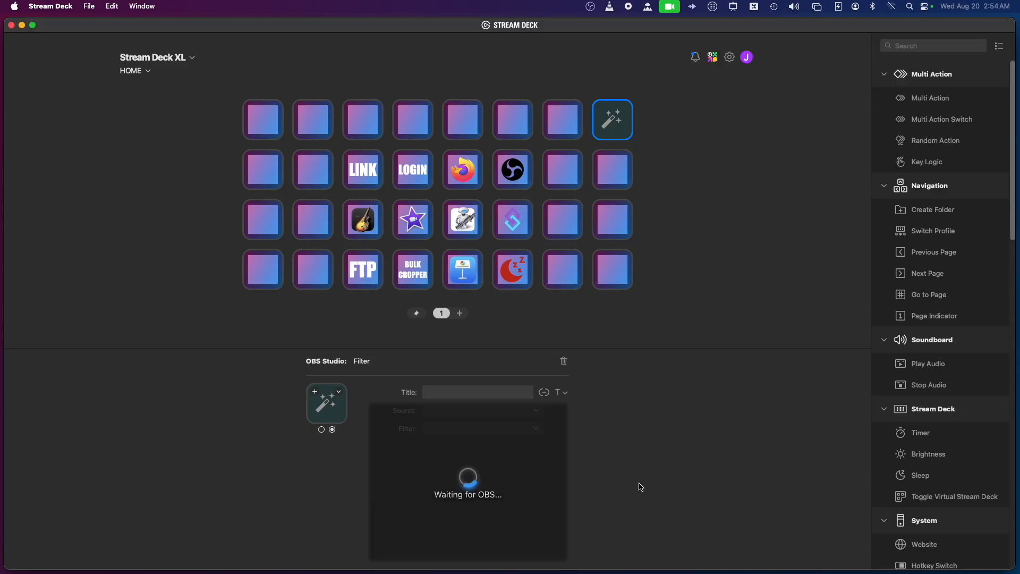
click(731, 58)
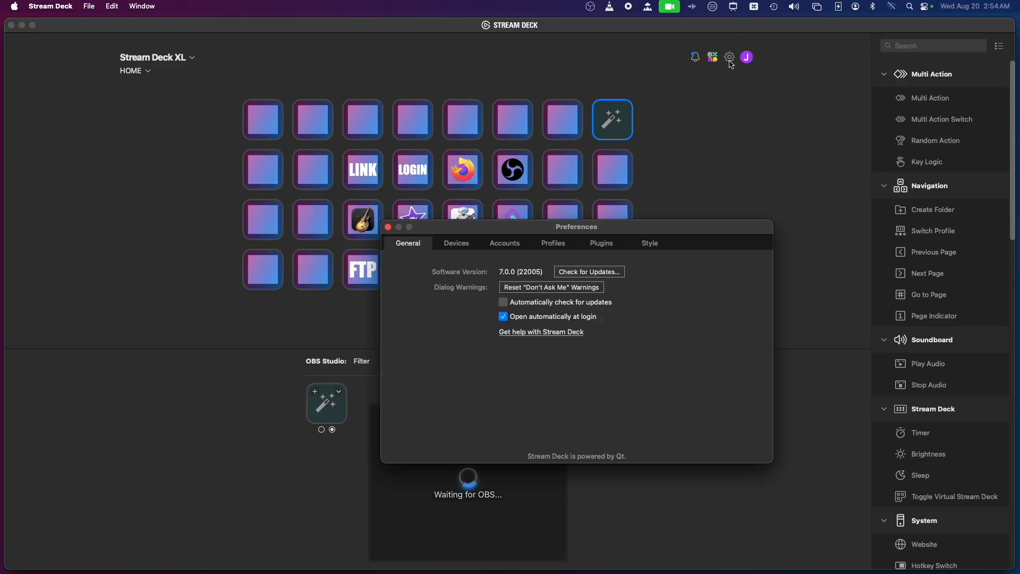
click(11, 25)
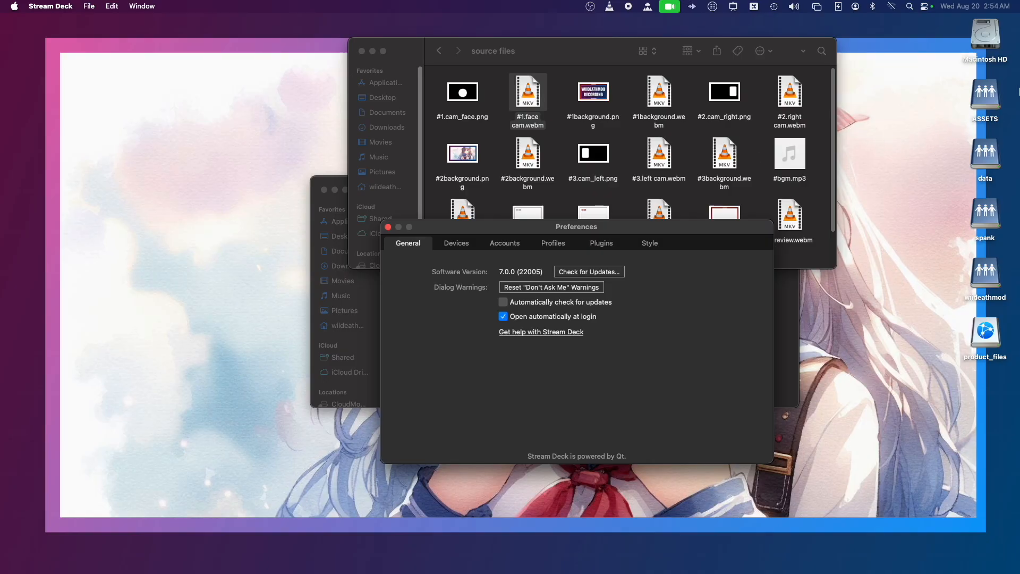
Step: Reopen the Stream Deck window and check the OBS Filter key's source and filter settings again
click(1000, 76)
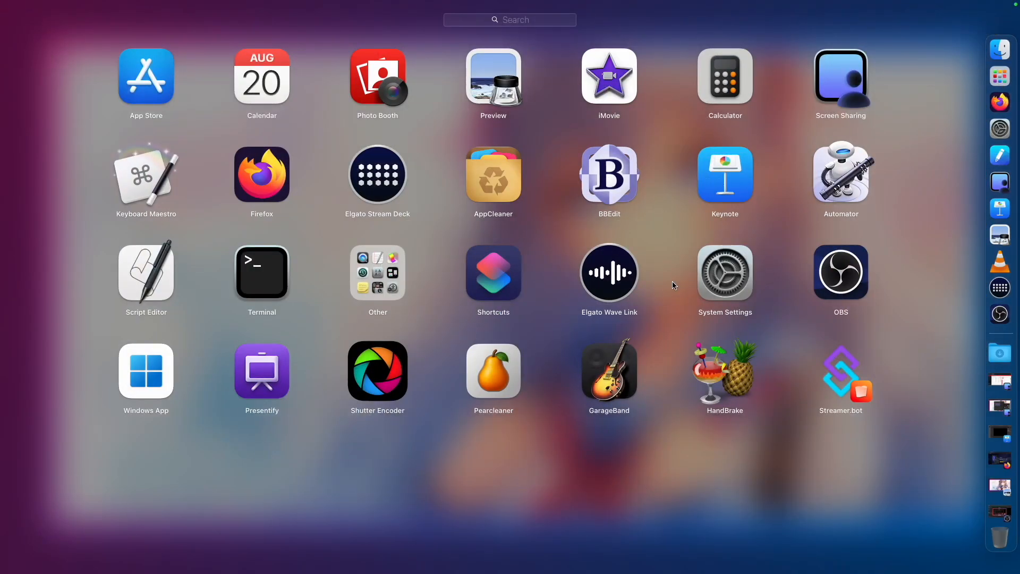
click(396, 174)
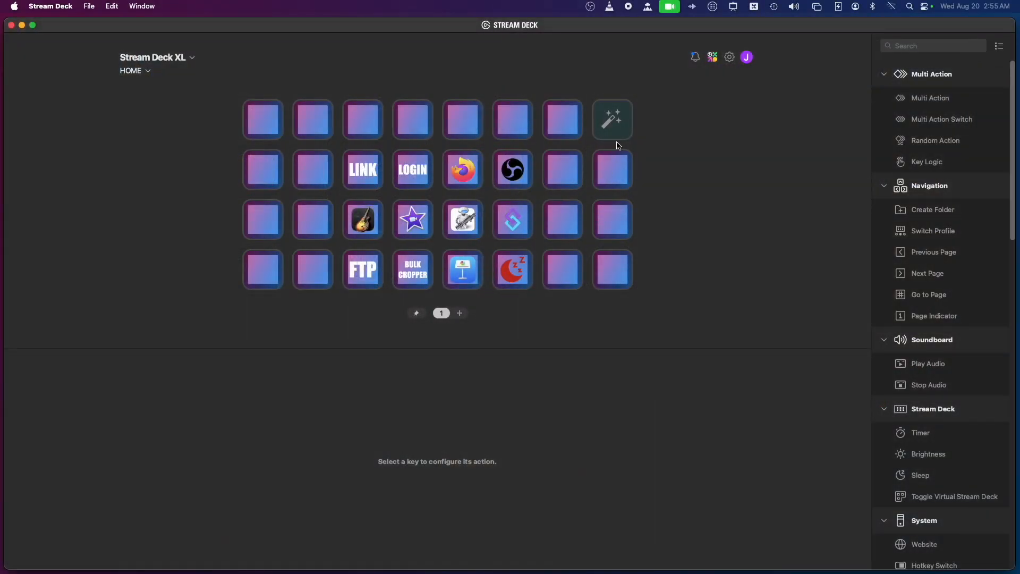
click(615, 137)
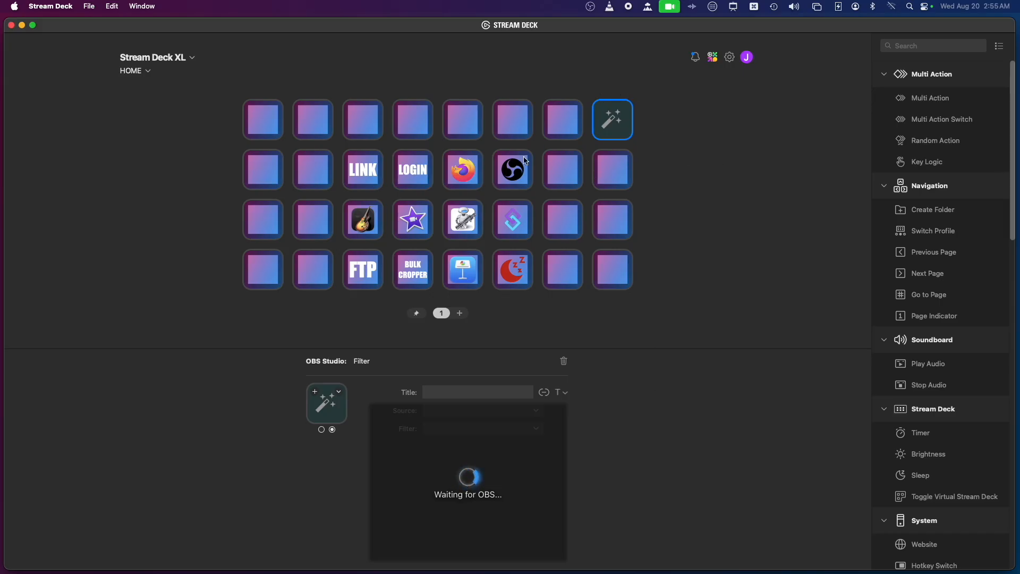
Step: Close the Stream Deck main and preferences windows and quit Stream Deck while OBS stays running
click(11, 25)
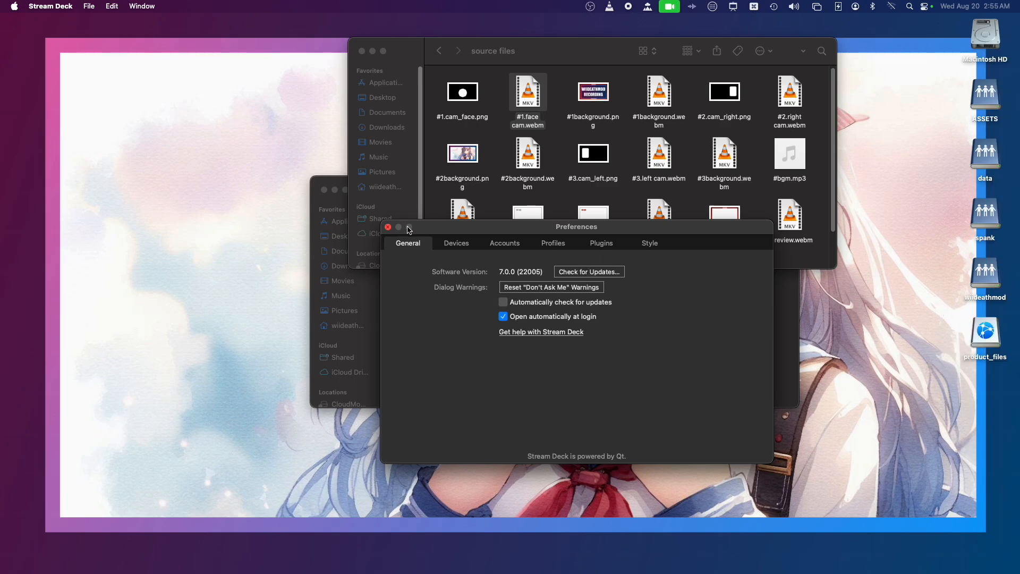
click(388, 226)
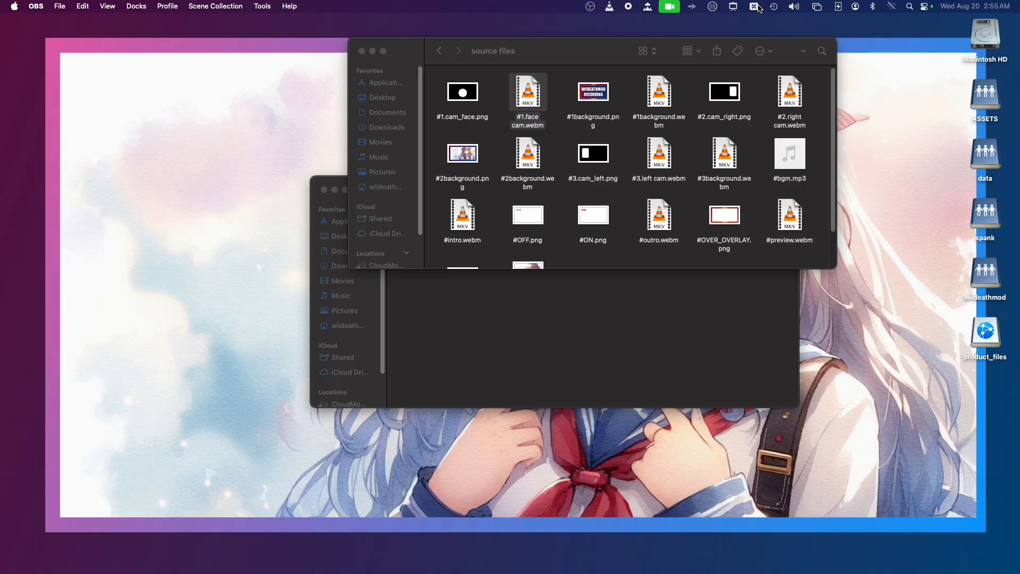
click(712, 6)
click(735, 109)
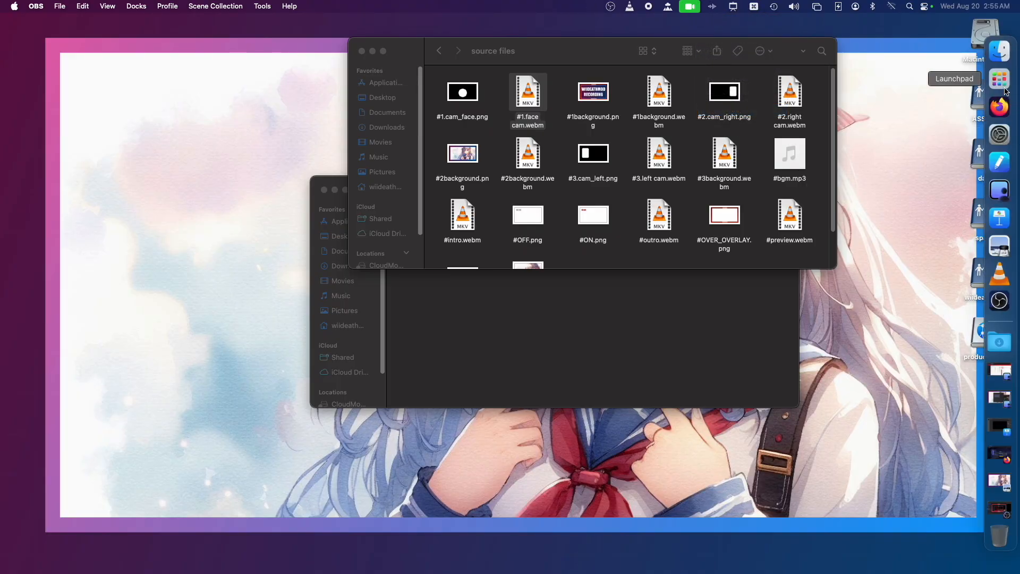
Step: Launch Stream Deck with OBS still running, check the OBS Filter key's source and filter settings, and close the window
click(1000, 80)
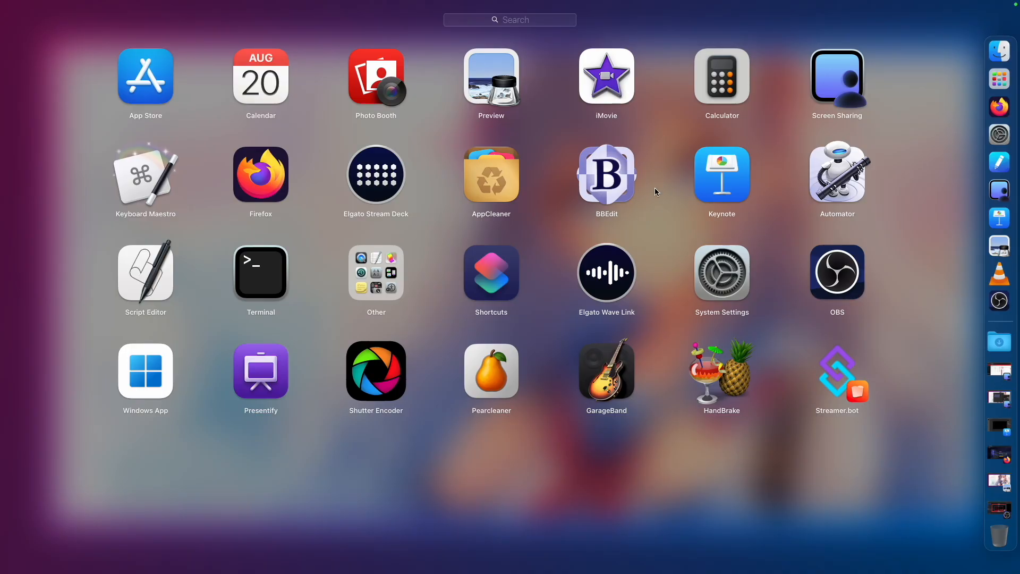
key(Escape)
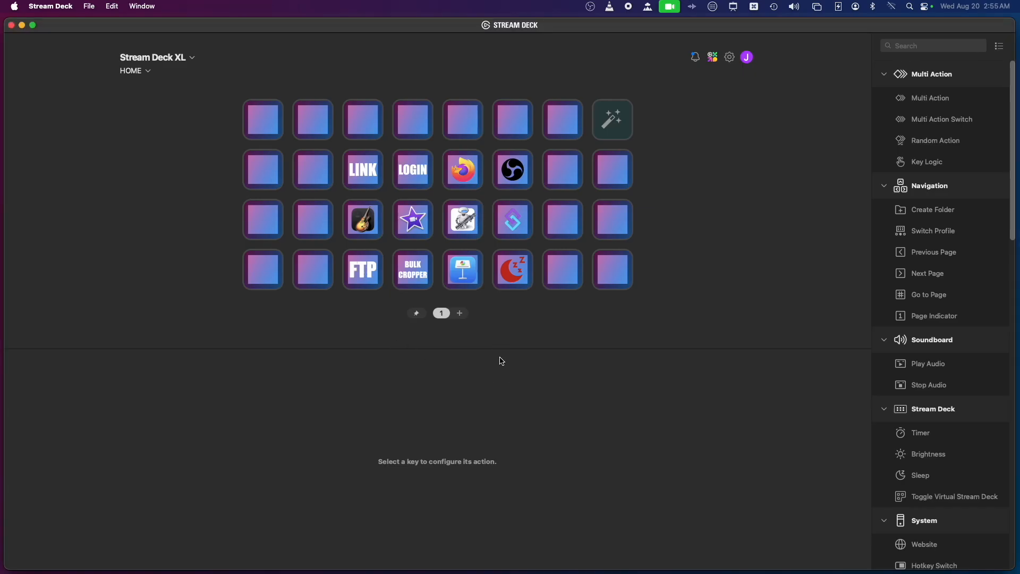
click(608, 138)
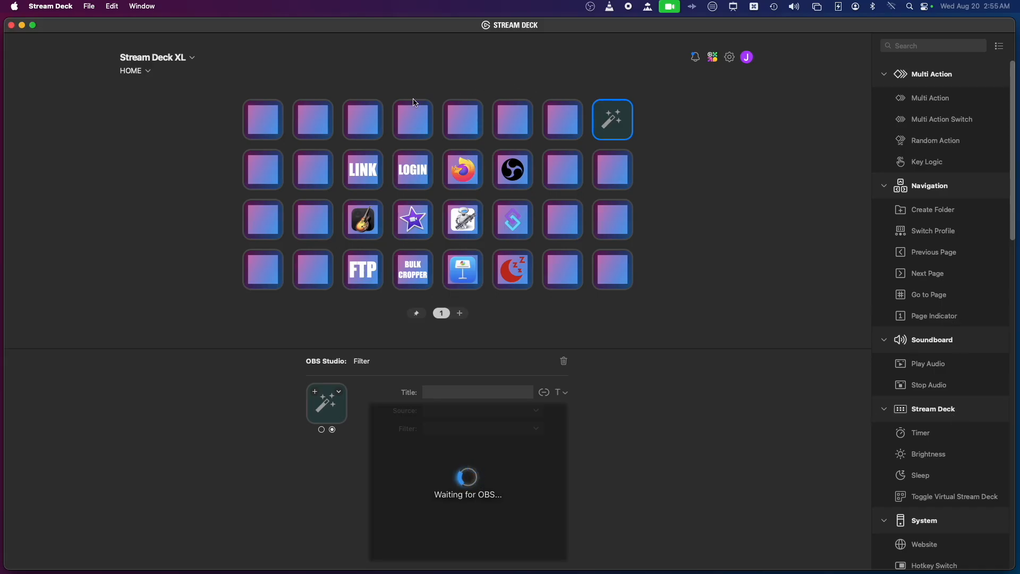
click(12, 25)
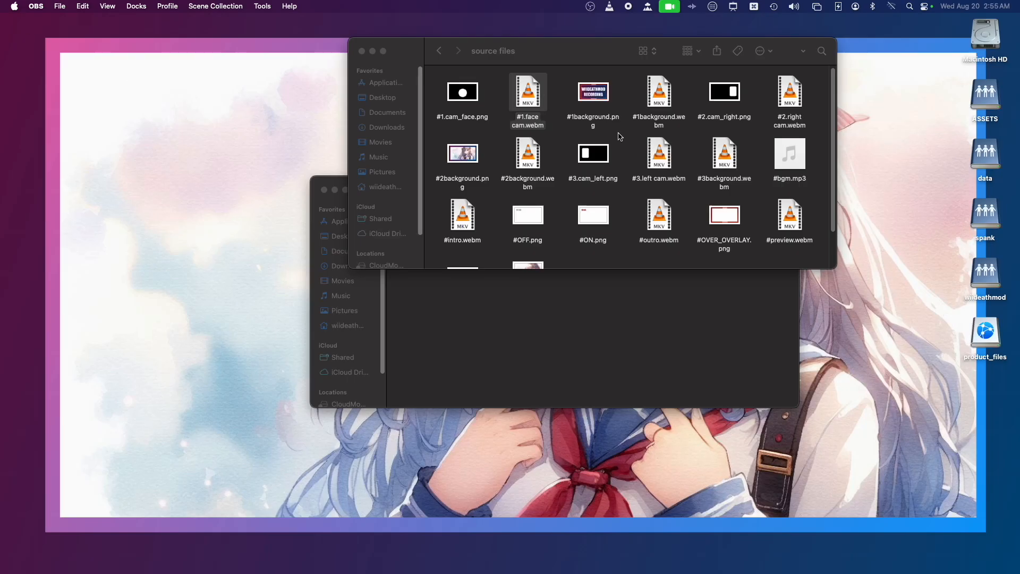
Step: Quit VLC media player and Stream Deck while leaving OBS running
mouse_move(996, 398)
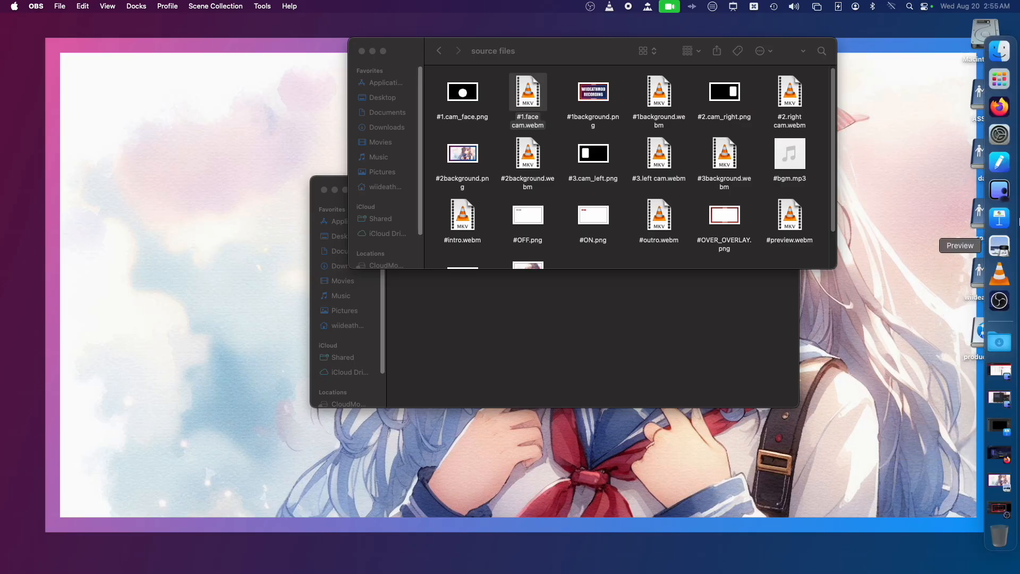
click(610, 7)
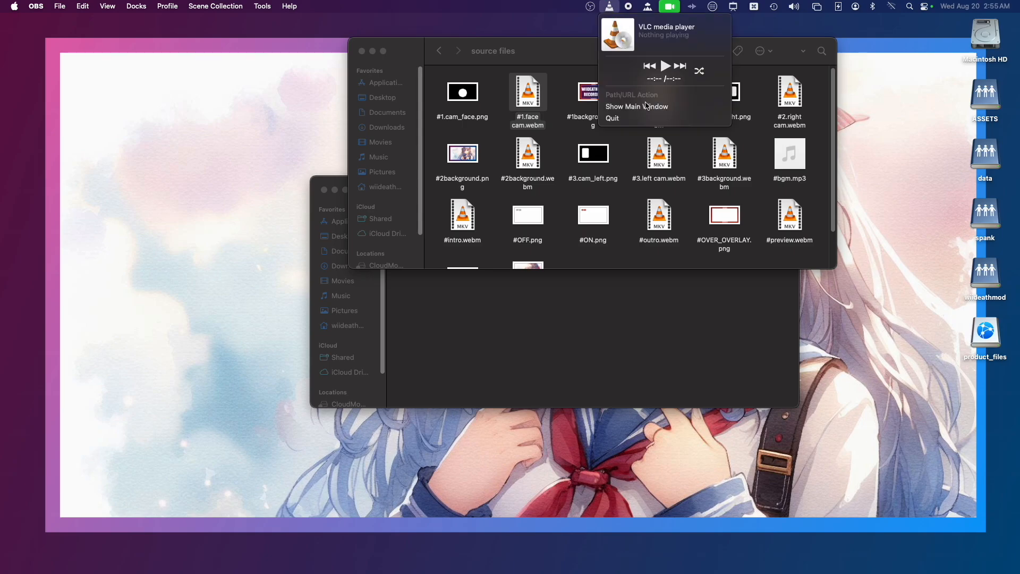
click(644, 118)
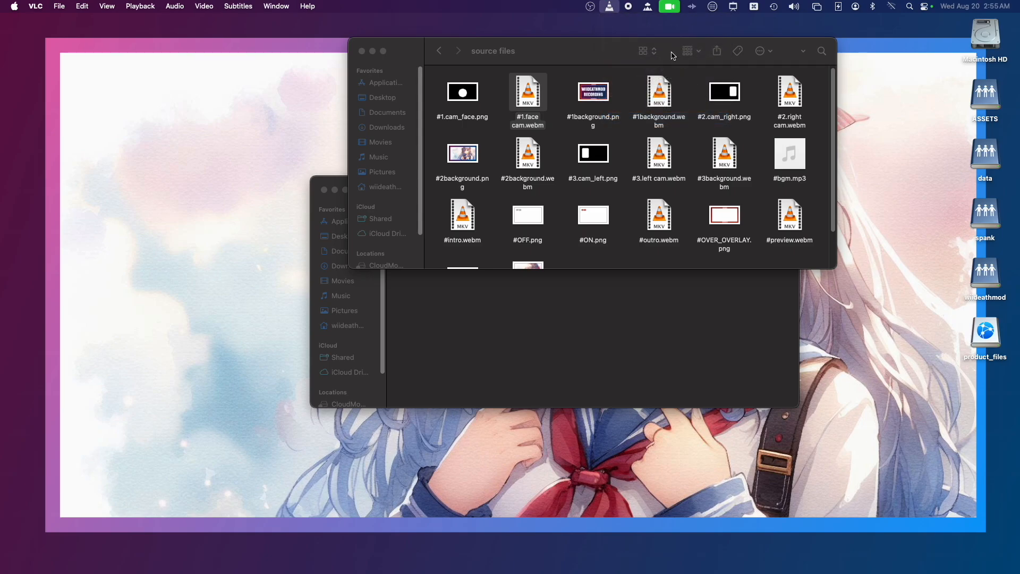
click(713, 7)
click(728, 109)
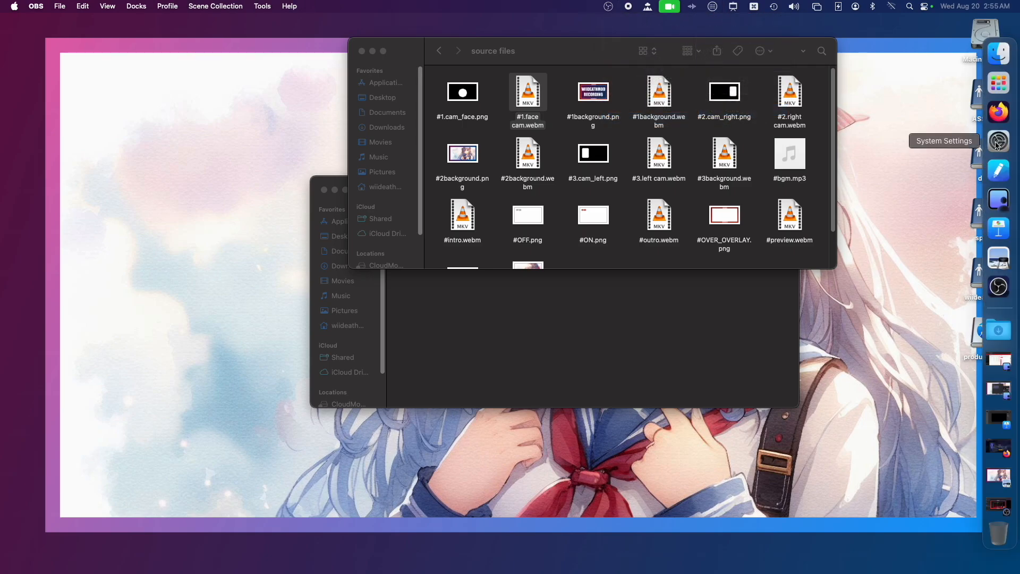
Step: Restore the minimized OBS window to close OBS, and relaunch Stream Deck while OBS is not running
click(1009, 82)
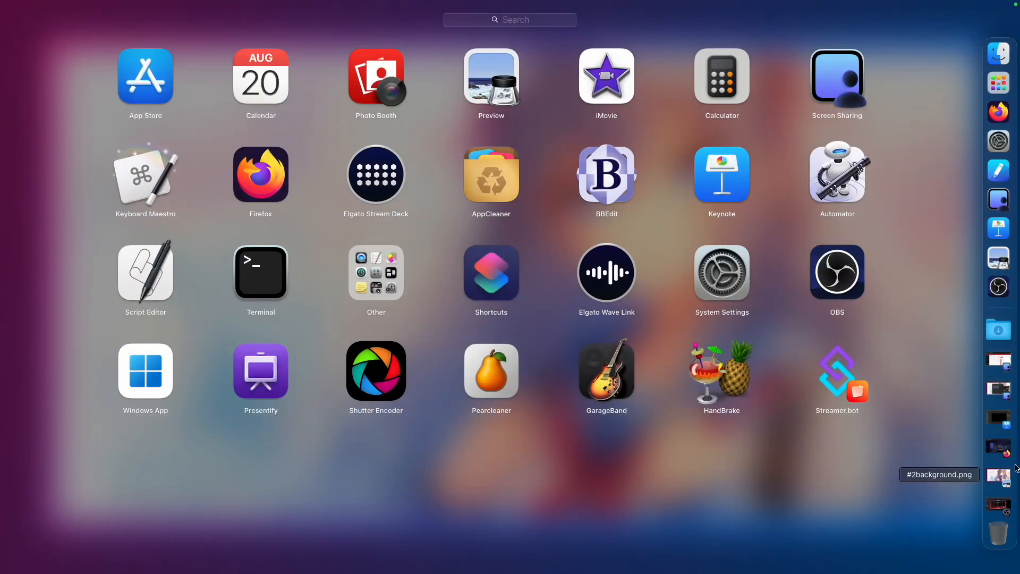
click(1002, 503)
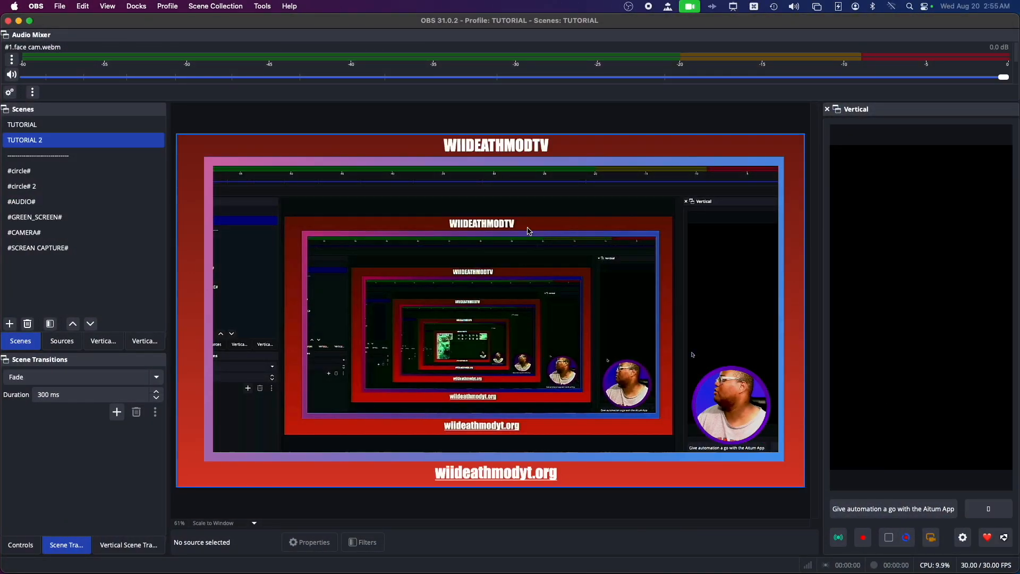
click(8, 21)
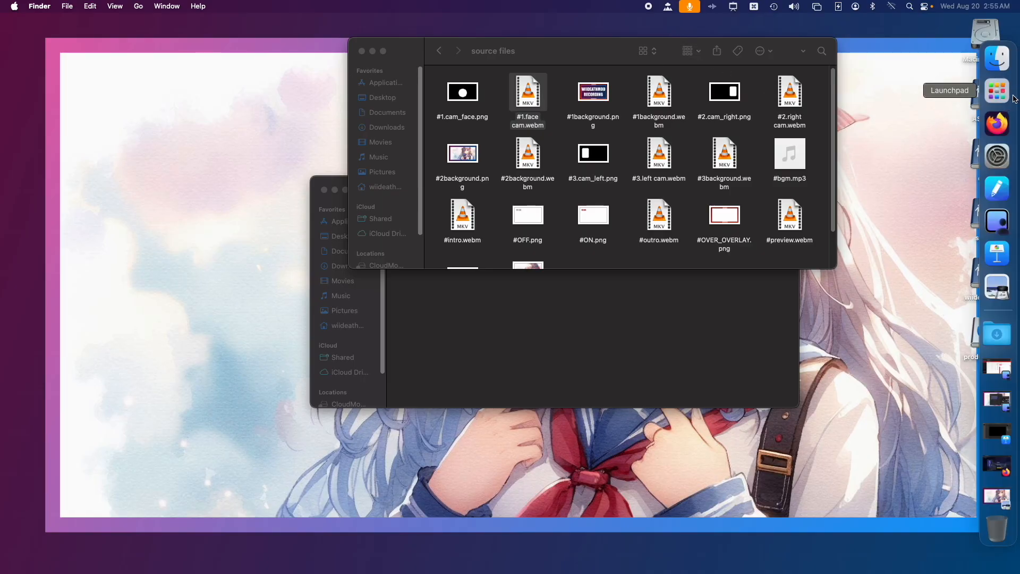
click(1014, 99)
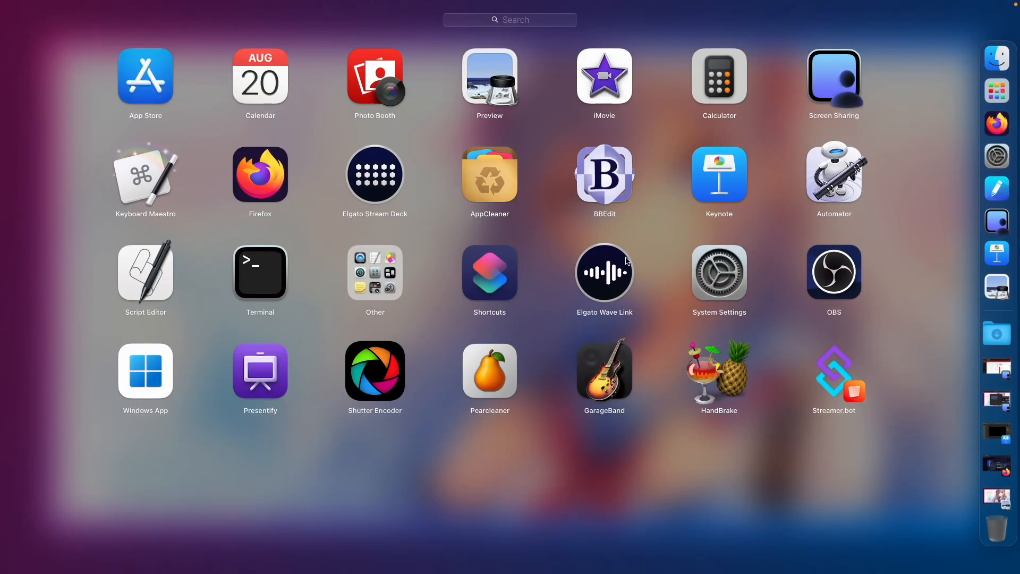
click(474, 237)
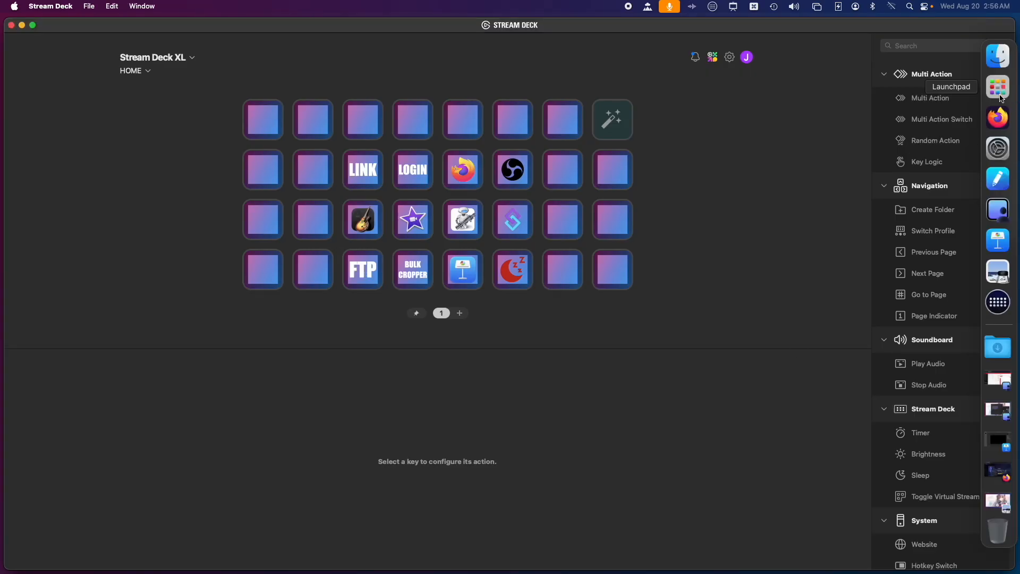
Step: Launch OBS with Stream Deck already open, cancel the missing files dialog, and minimize the OBS window
click(998, 87)
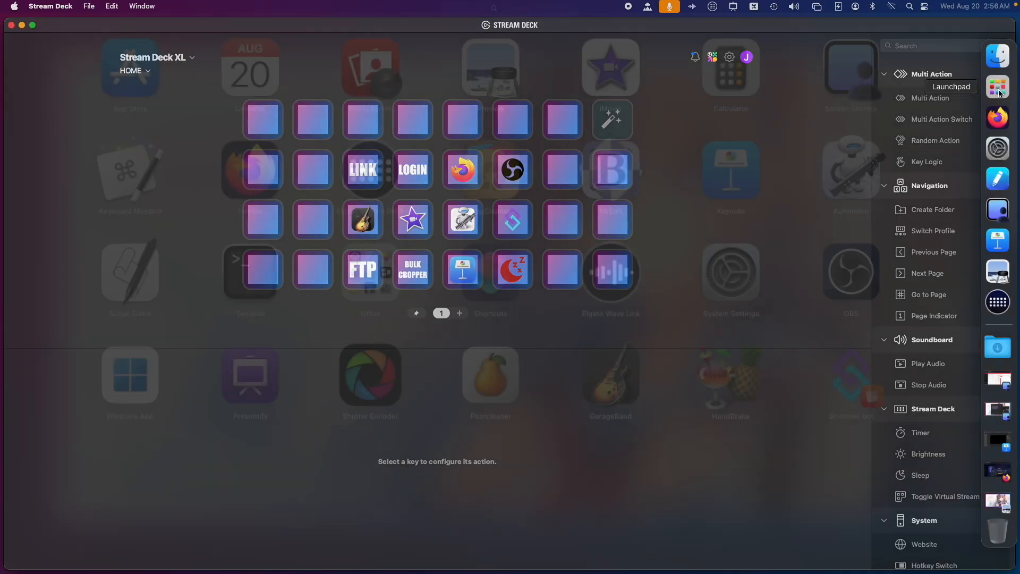
click(877, 244)
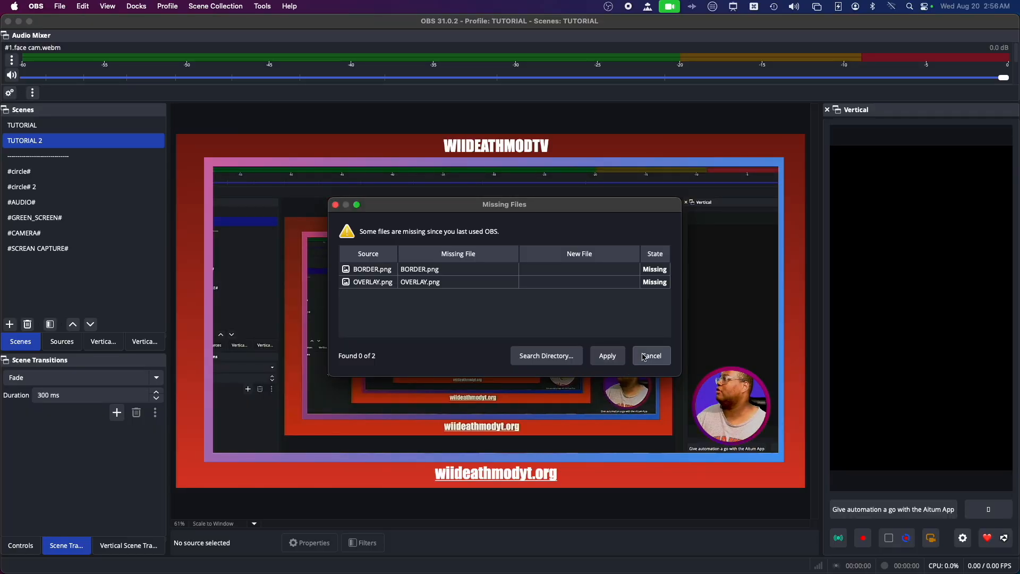
click(649, 352)
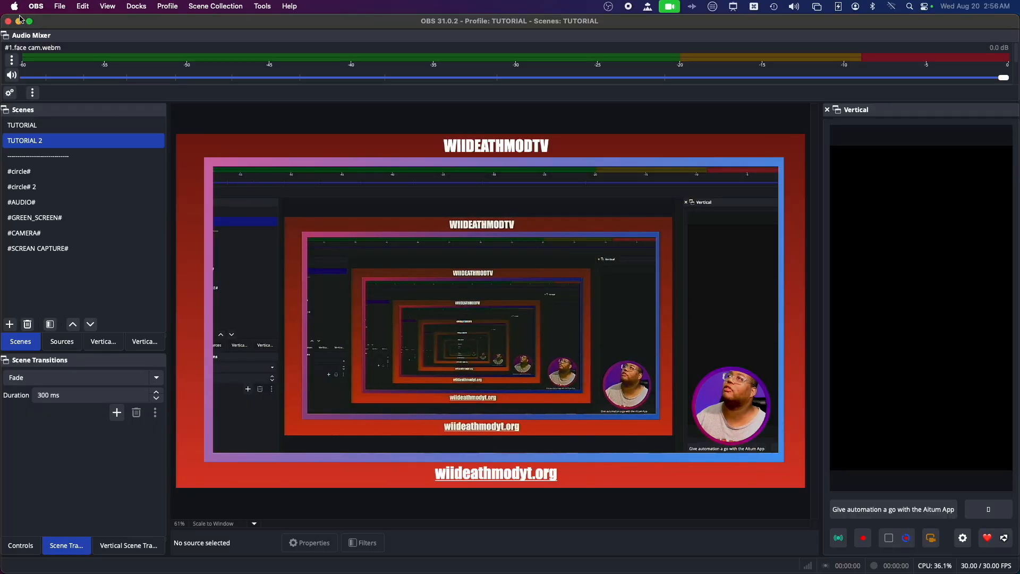
click(19, 22)
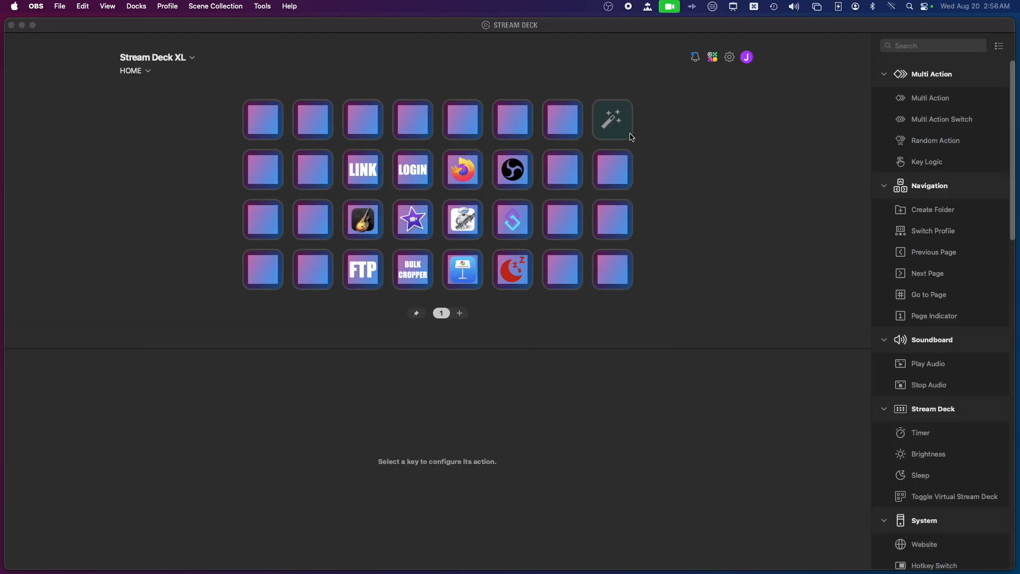
Step: Check the OBS Filter key's settings again, close the window, and quit Stream Deck completely
click(630, 135)
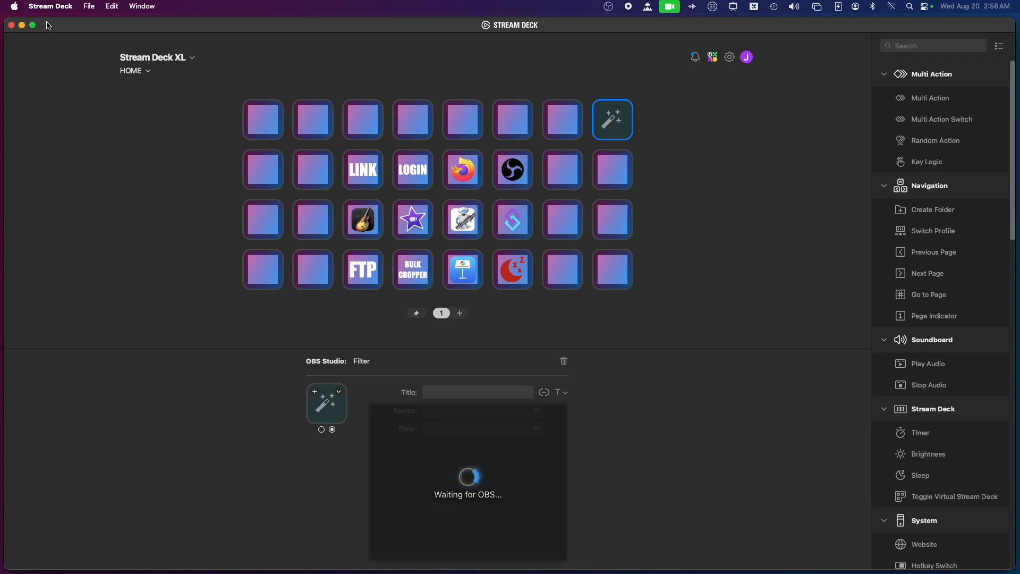
click(11, 26)
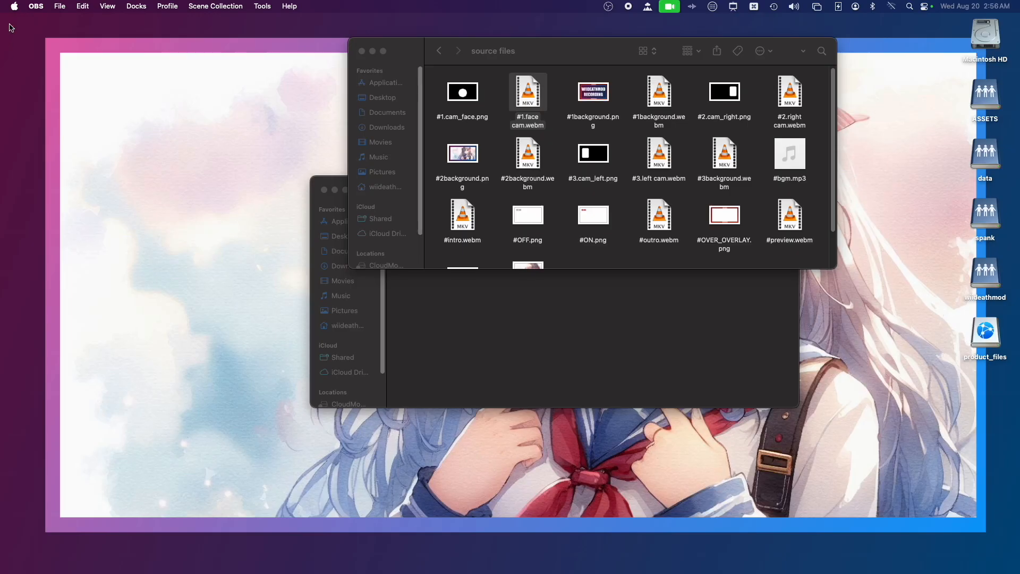
click(711, 6)
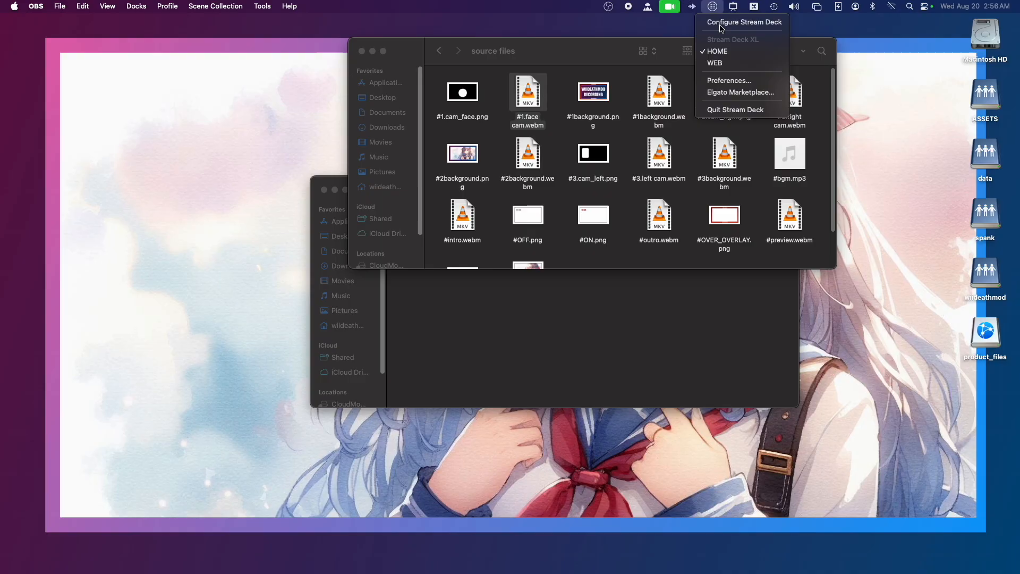
click(727, 110)
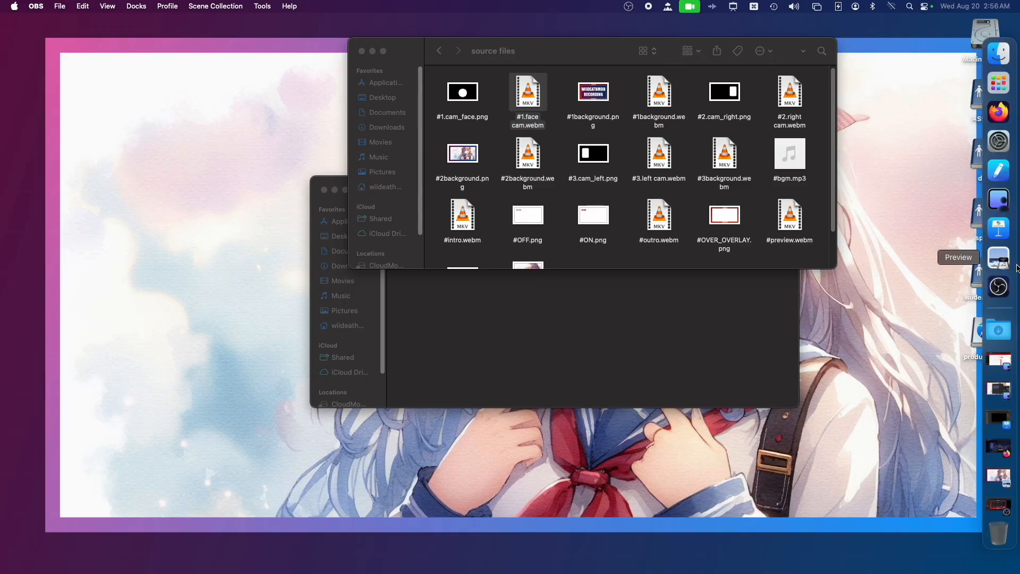
Step: Relaunch Stream Deck with OBS running and look through its General and Devices preferences
mouse_move(1018, 189)
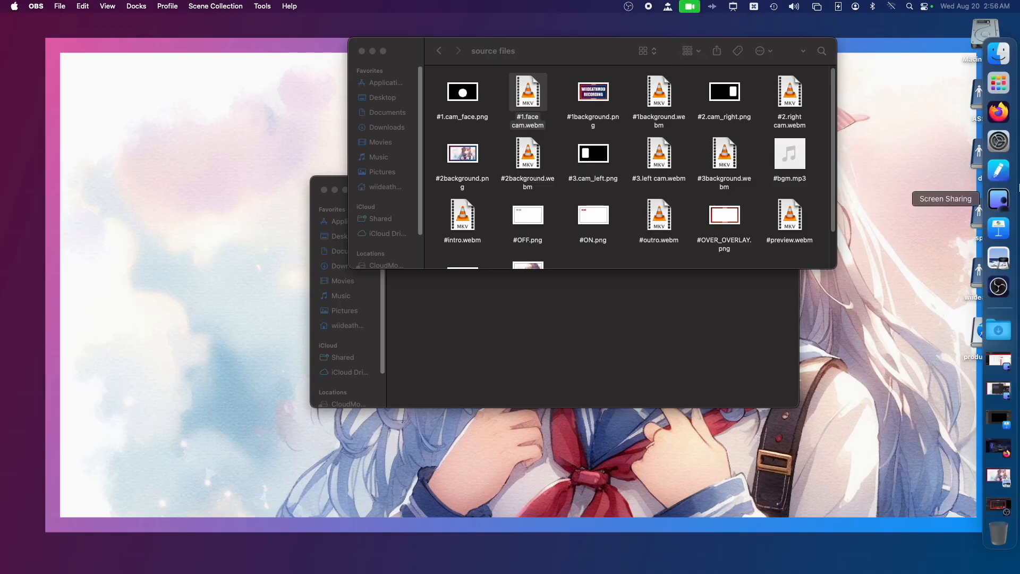
click(998, 83)
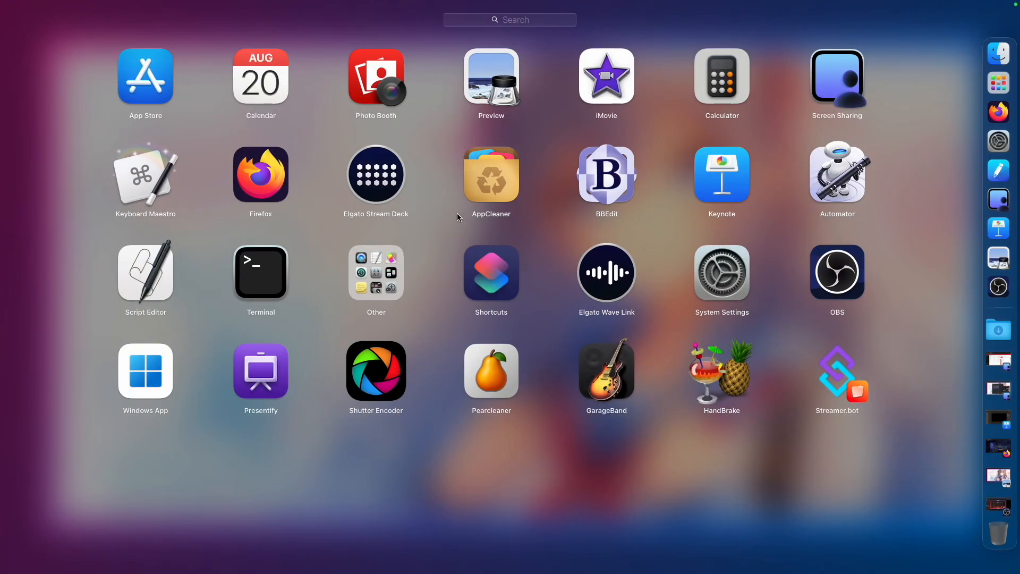
click(377, 172)
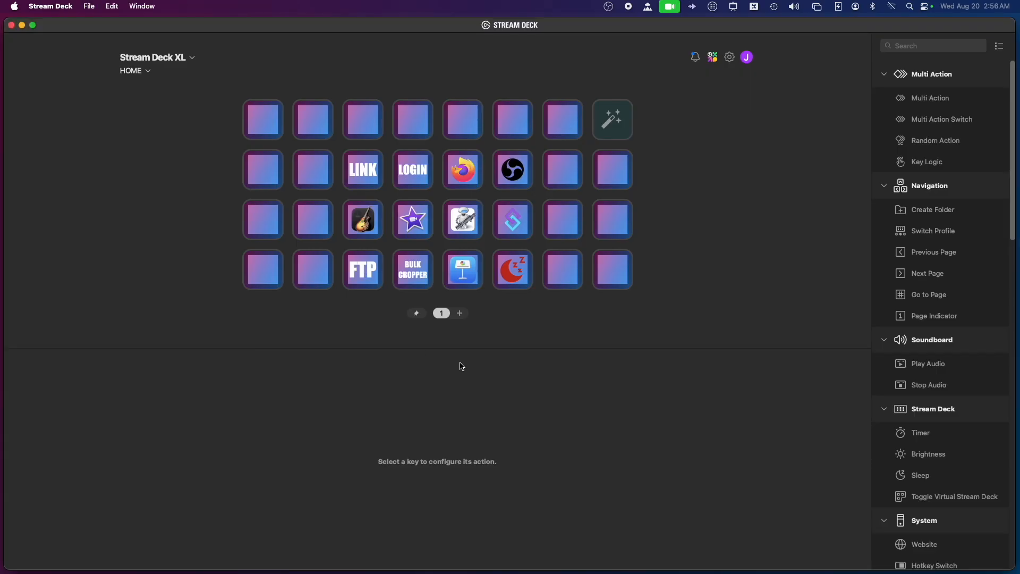
click(730, 57)
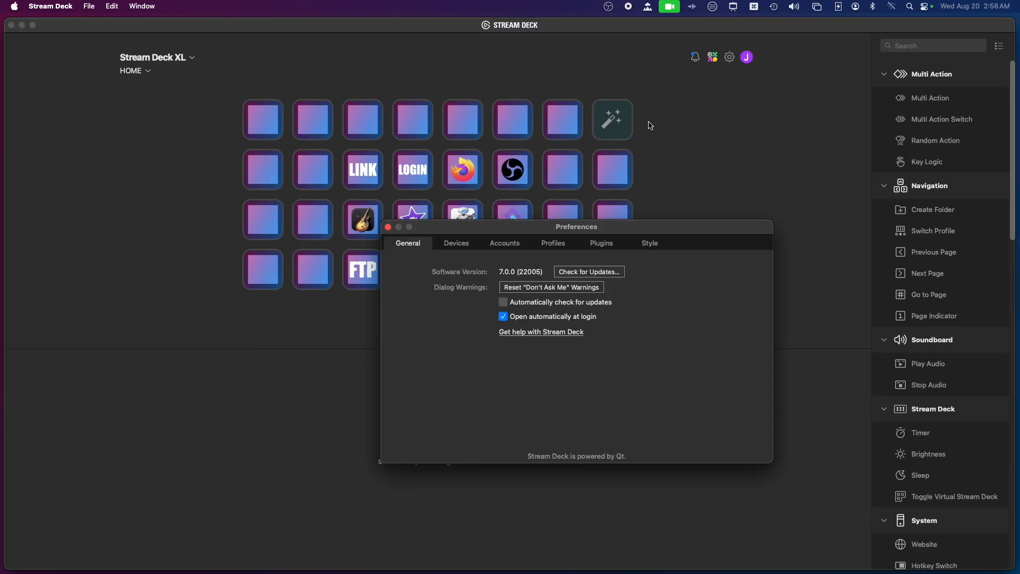
click(461, 243)
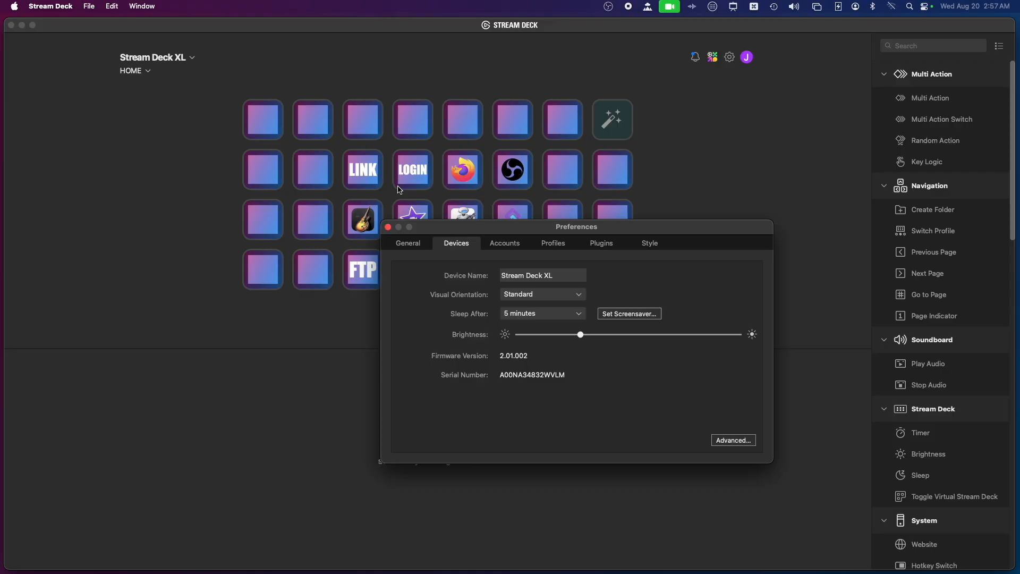
click(388, 228)
Step: Check the OBS Filter key's settings, close the Stream Deck window, and quit OBS
click(603, 129)
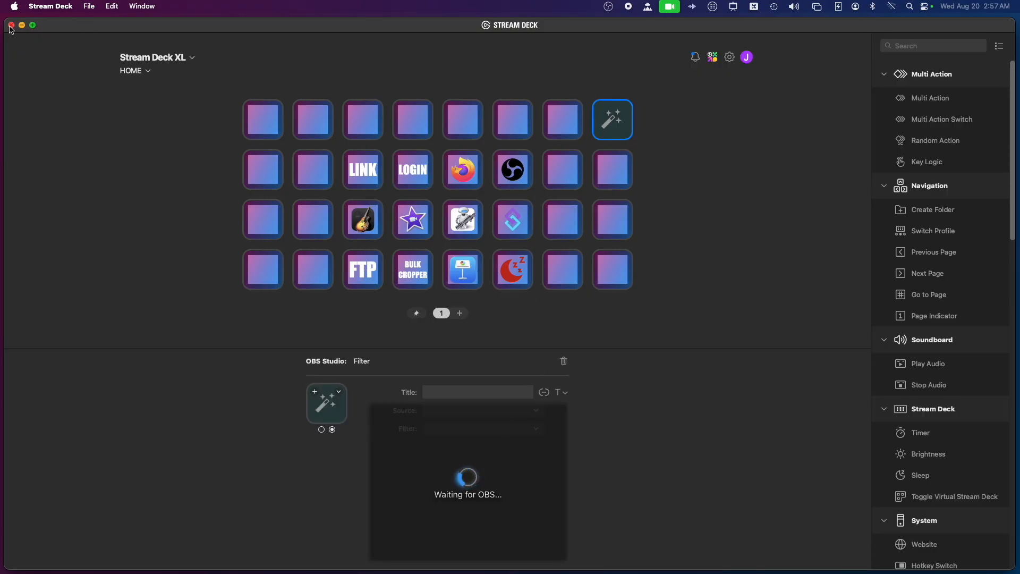
click(11, 25)
mouse_move(999, 330)
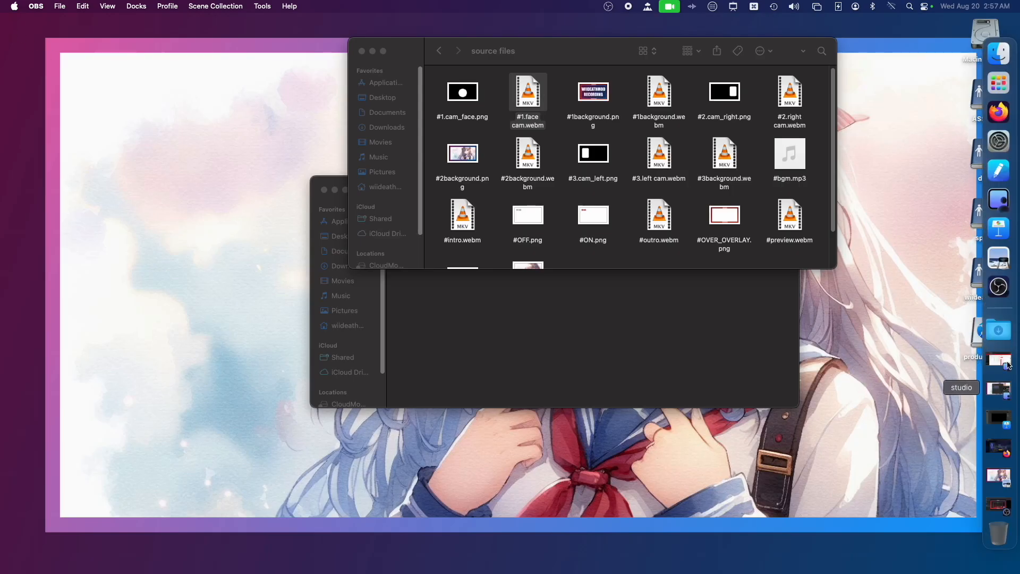
right_click(998, 287)
click(866, 343)
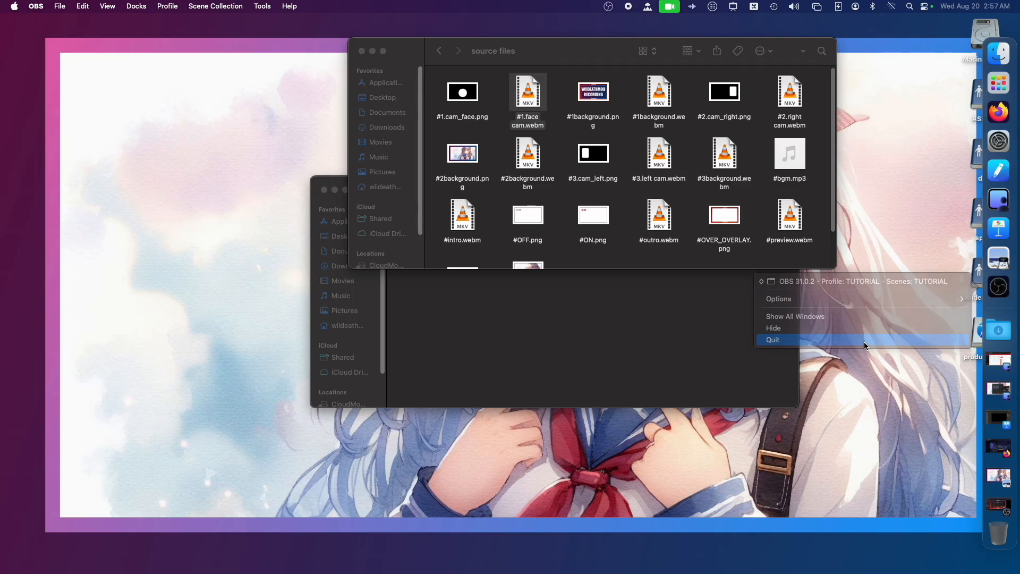
Step: Relaunch OBS while Stream Deck keeps running in the background, and cancel the missing files dialog
click(998, 93)
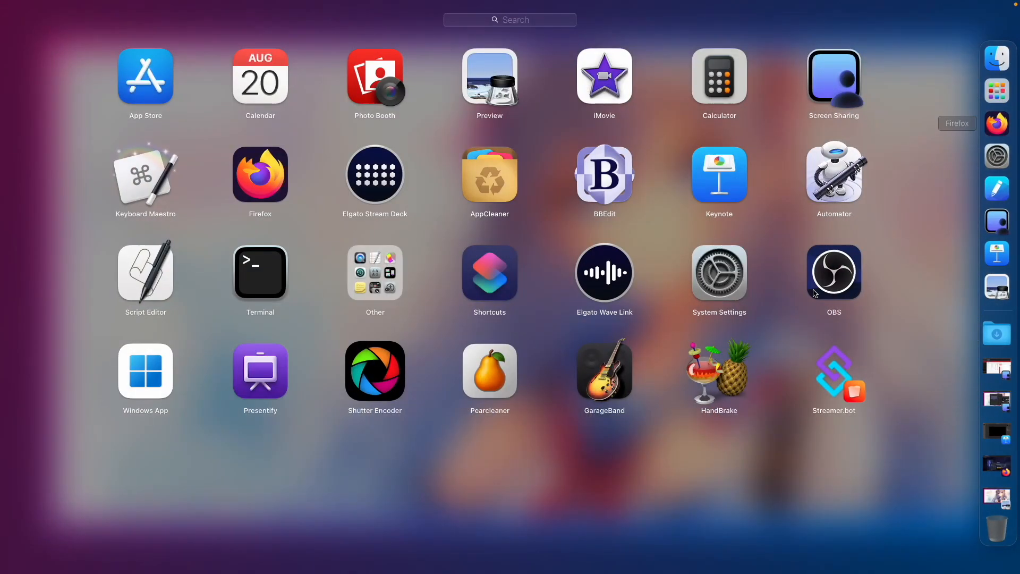
click(819, 261)
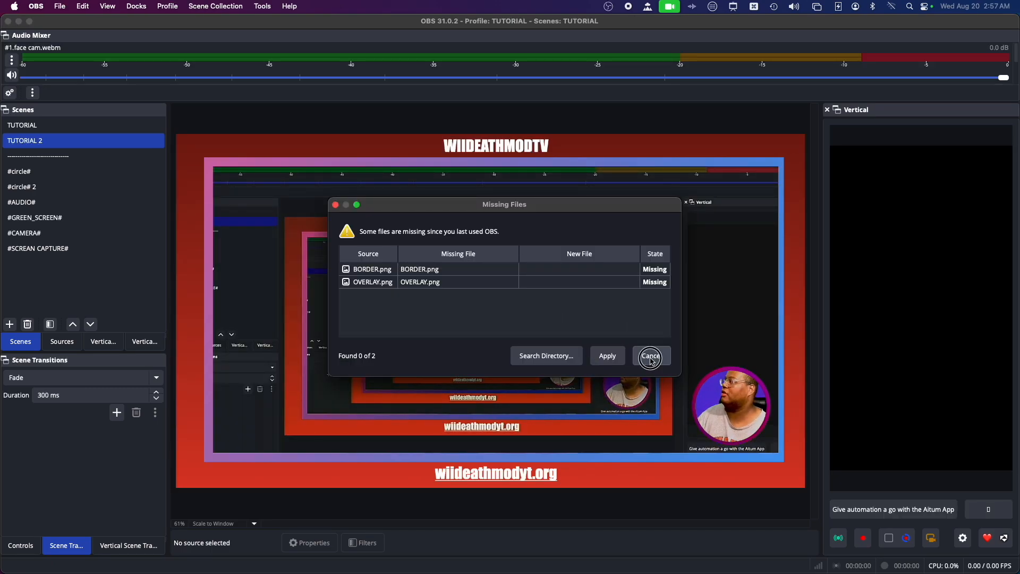
click(652, 361)
Step: Check the Elgato Stream Deck plugin's connection information in OBS, close it, and minimize the OBS window
click(262, 6)
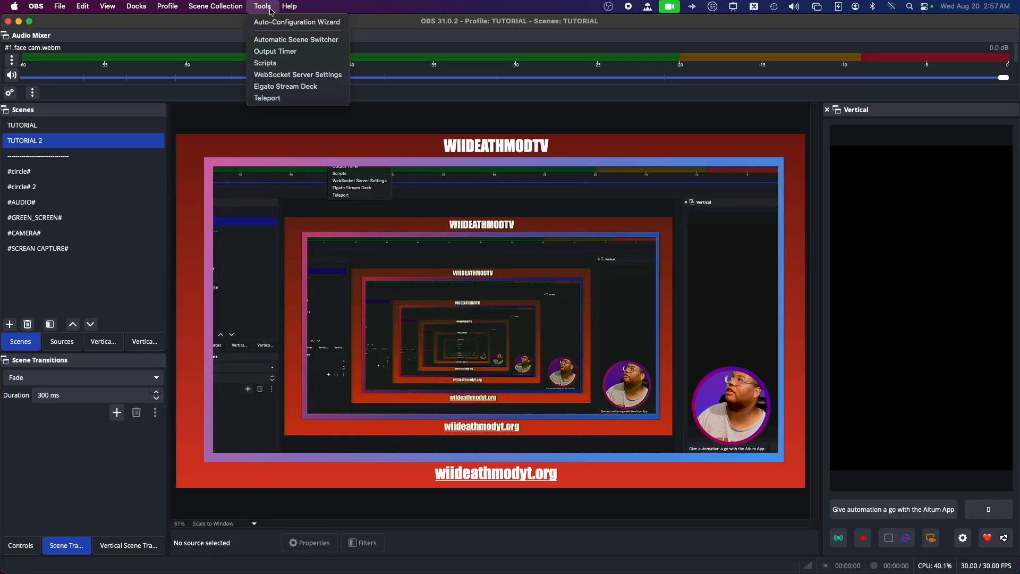
click(260, 89)
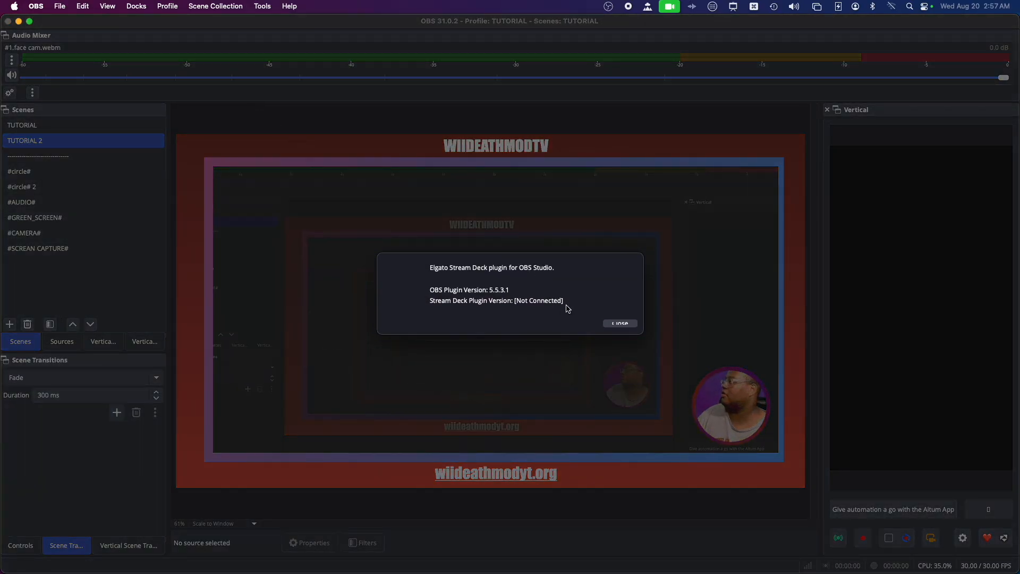
click(620, 323)
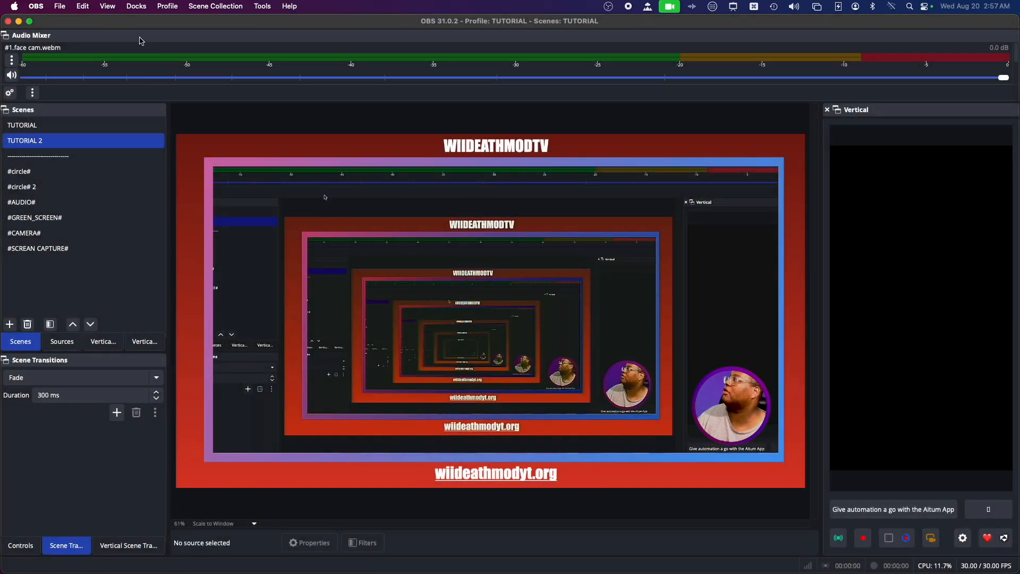
click(18, 21)
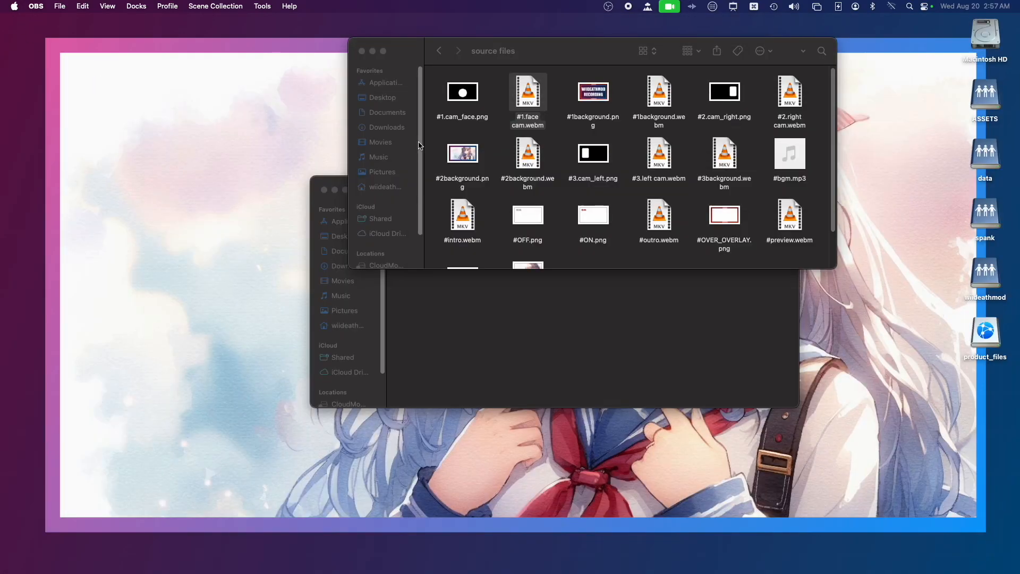
Step: Quit both OBS and Stream Deck, and relaunch Stream Deck while OBS stays closed
click(608, 6)
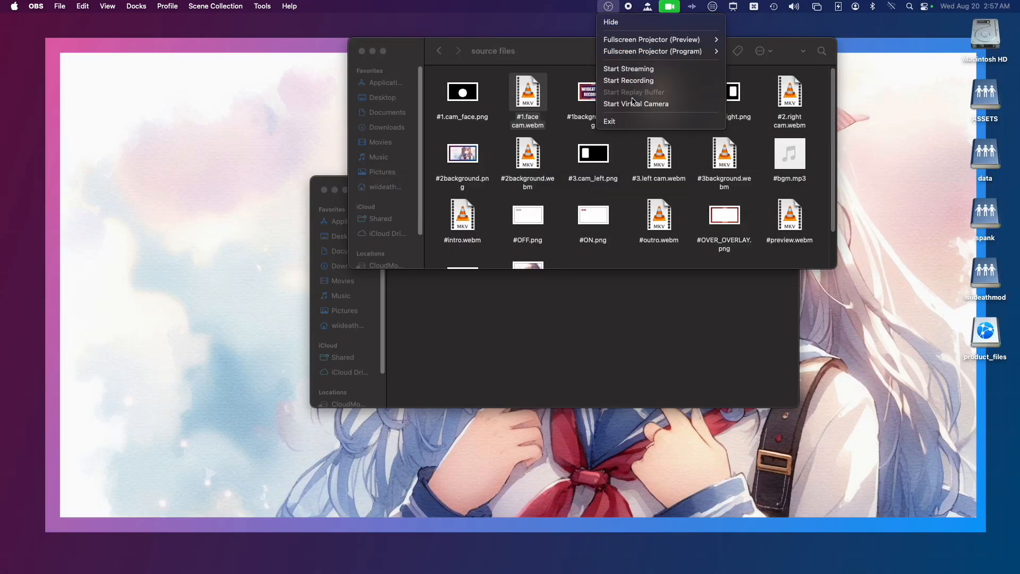
click(625, 120)
click(713, 7)
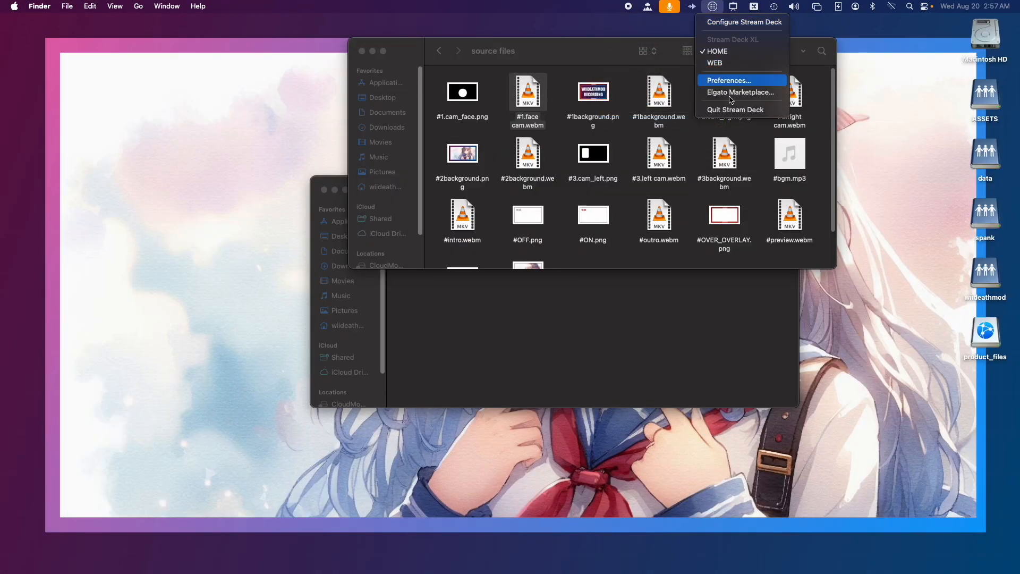
click(723, 109)
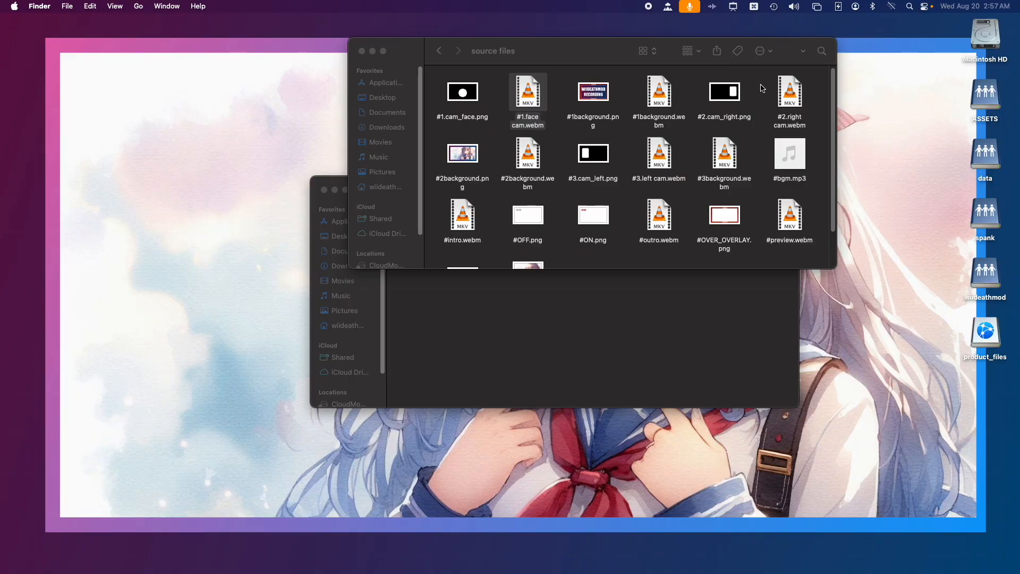
click(997, 91)
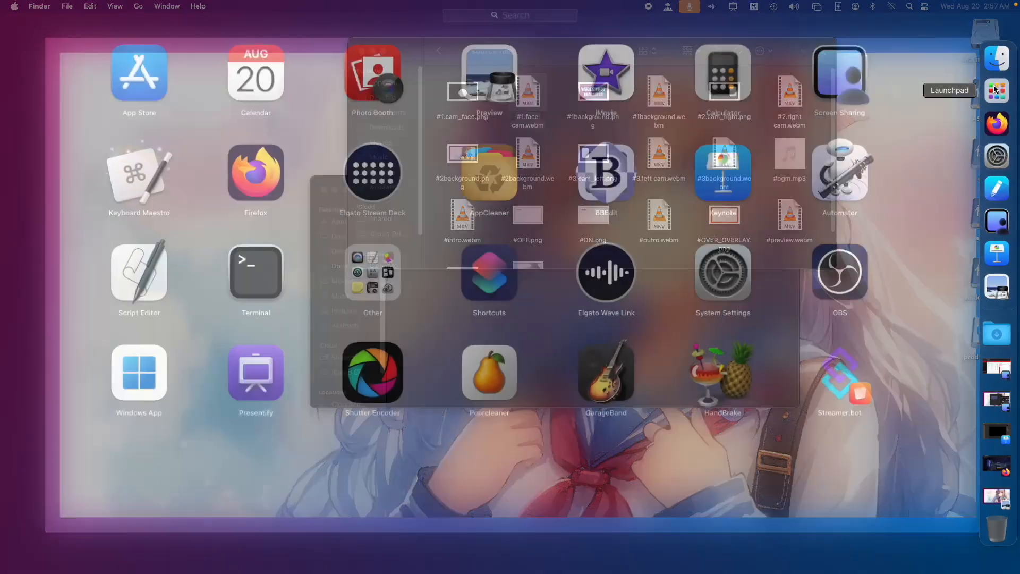
click(374, 184)
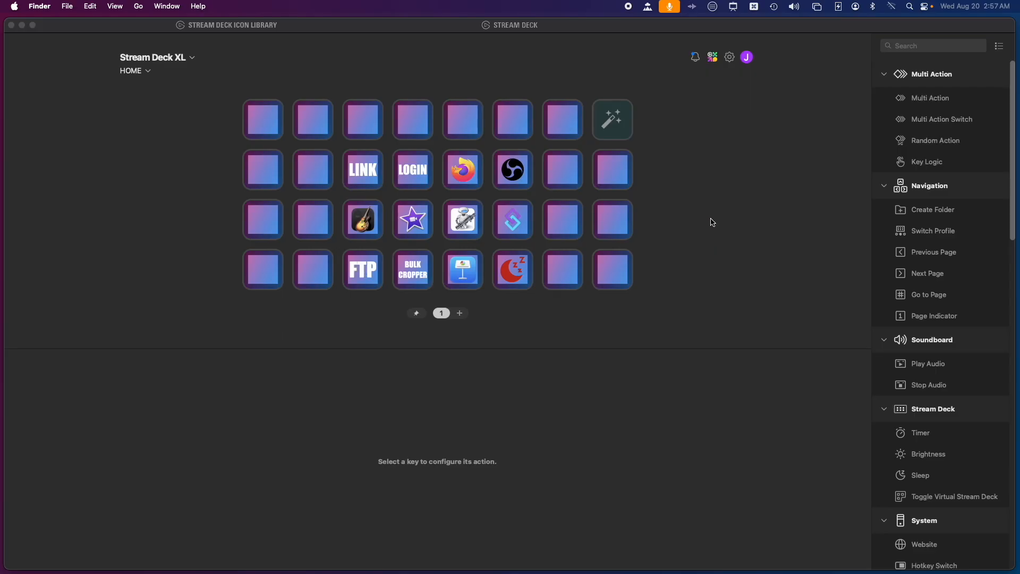
Step: Launch OBS in normal mode with Stream Deck running, cancel the missing files dialog, and close OBS
click(997, 87)
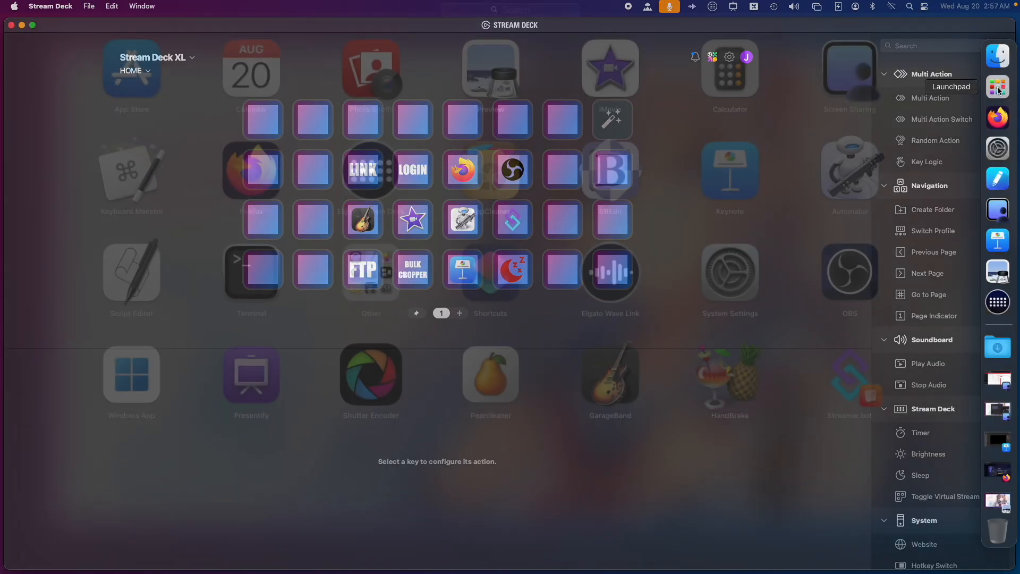
click(870, 258)
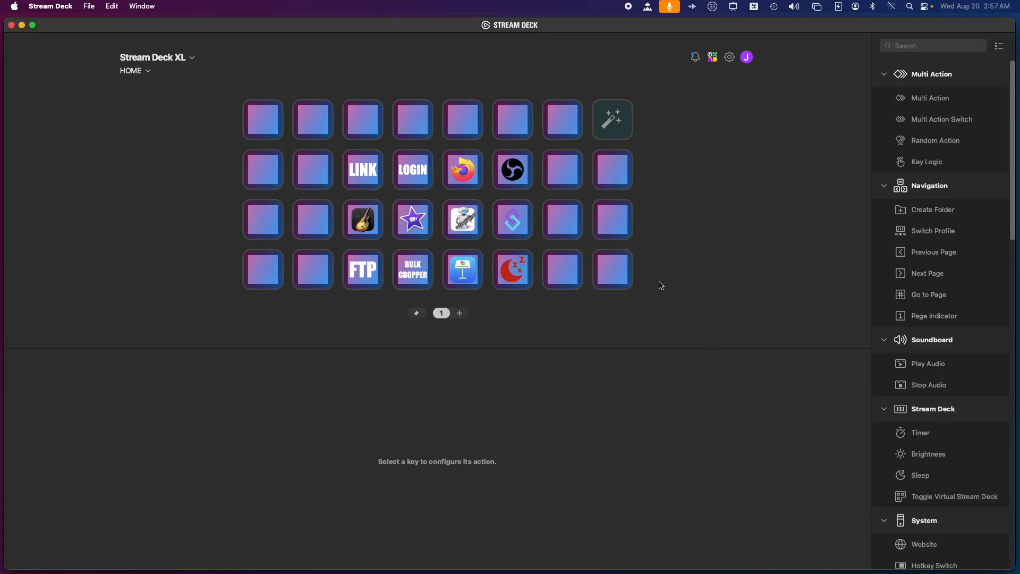
click(553, 247)
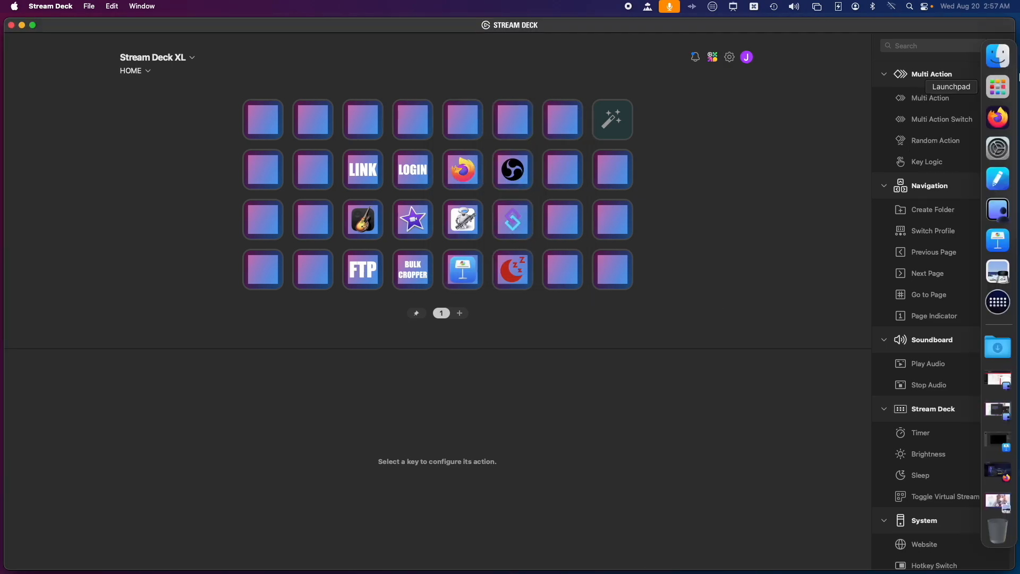
click(998, 86)
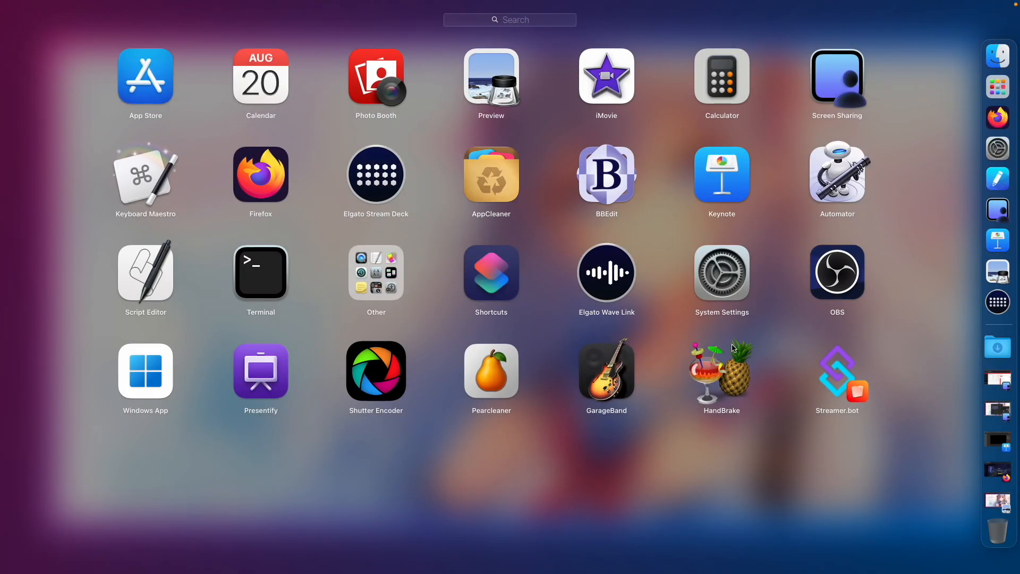
click(823, 278)
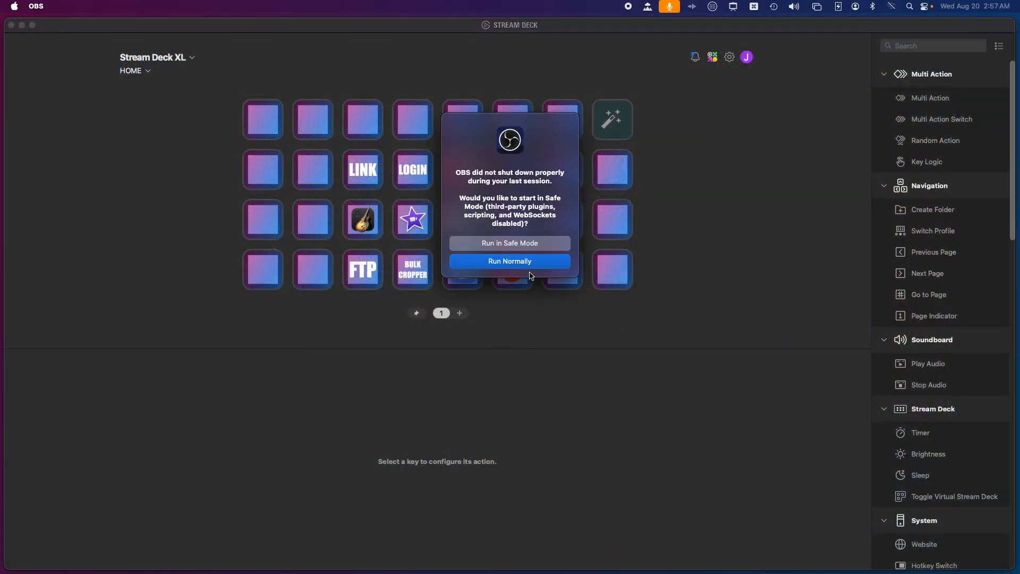
key(Return)
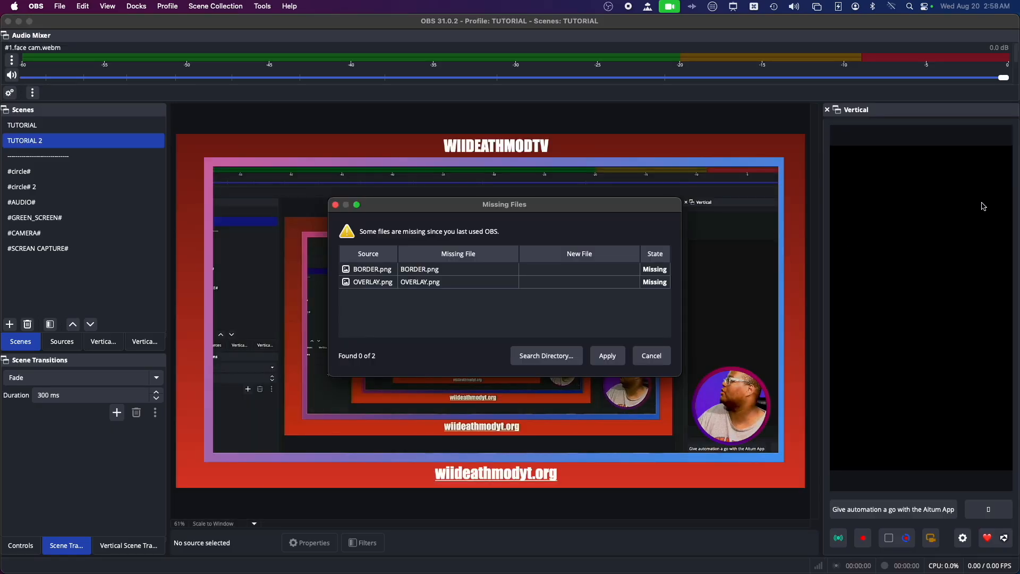
click(651, 356)
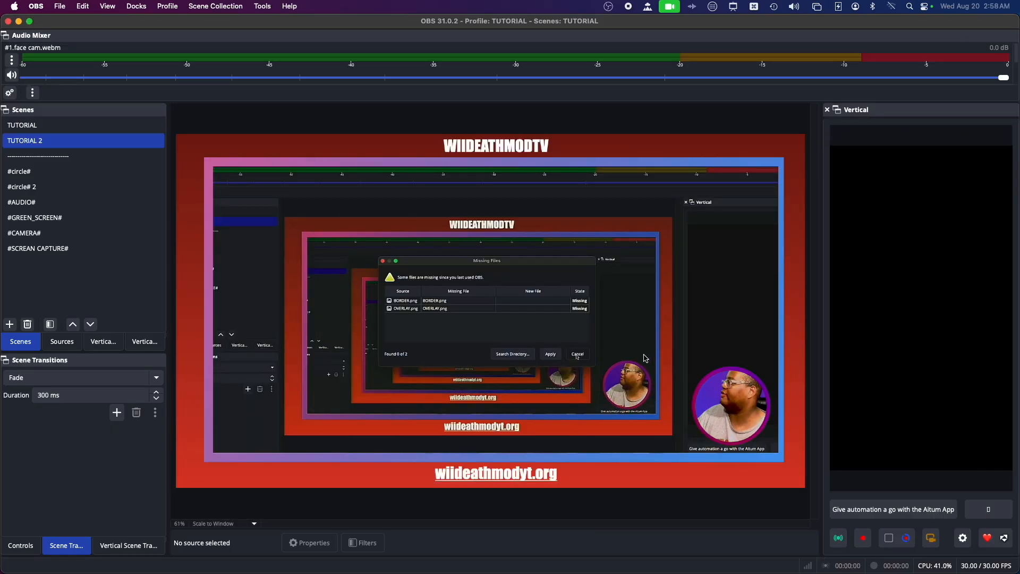
click(8, 21)
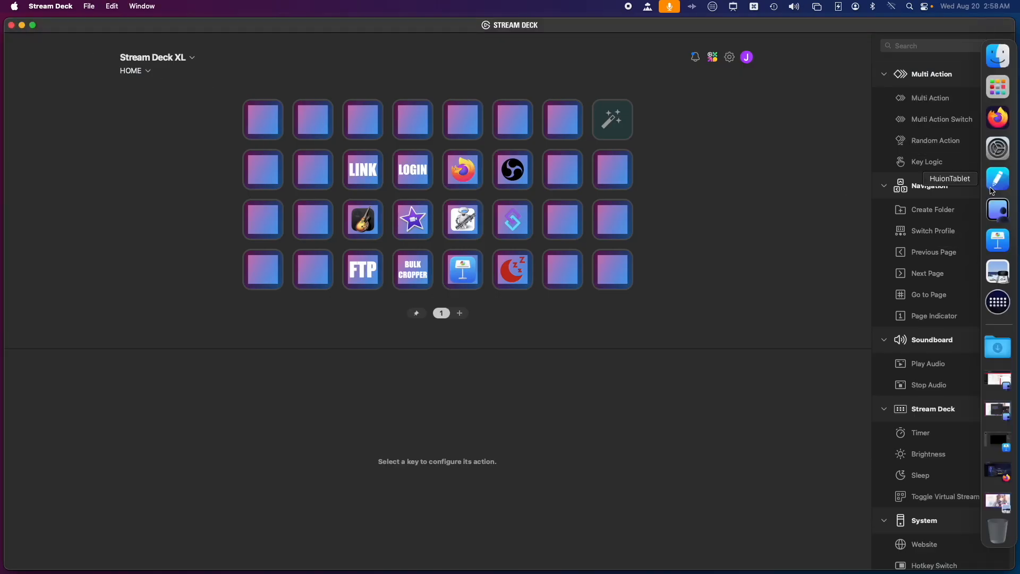
Step: Relaunch OBS while Stream Deck is open and dismiss the missing files dialog without applying replacements
mouse_move(1010, 158)
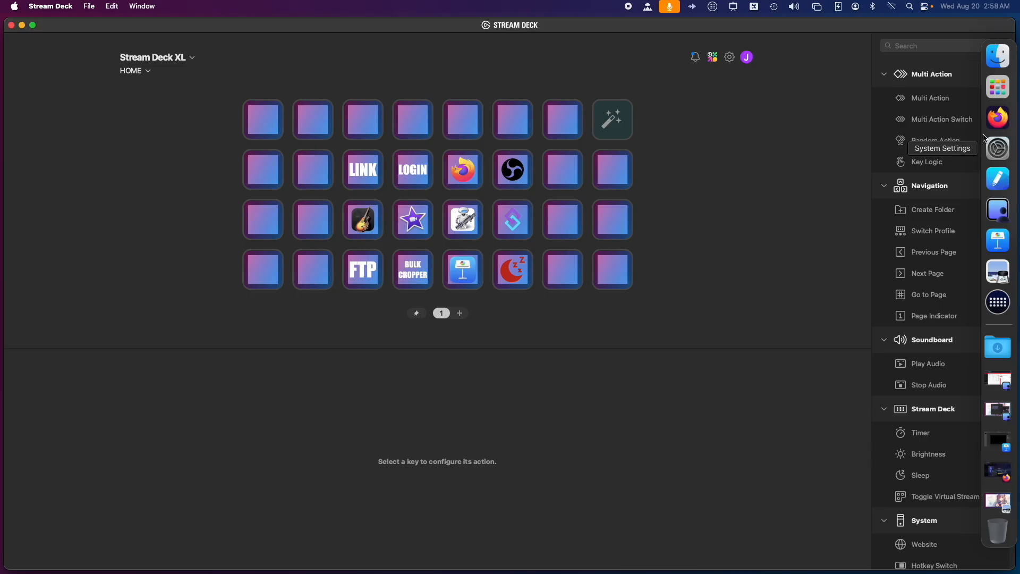
click(994, 87)
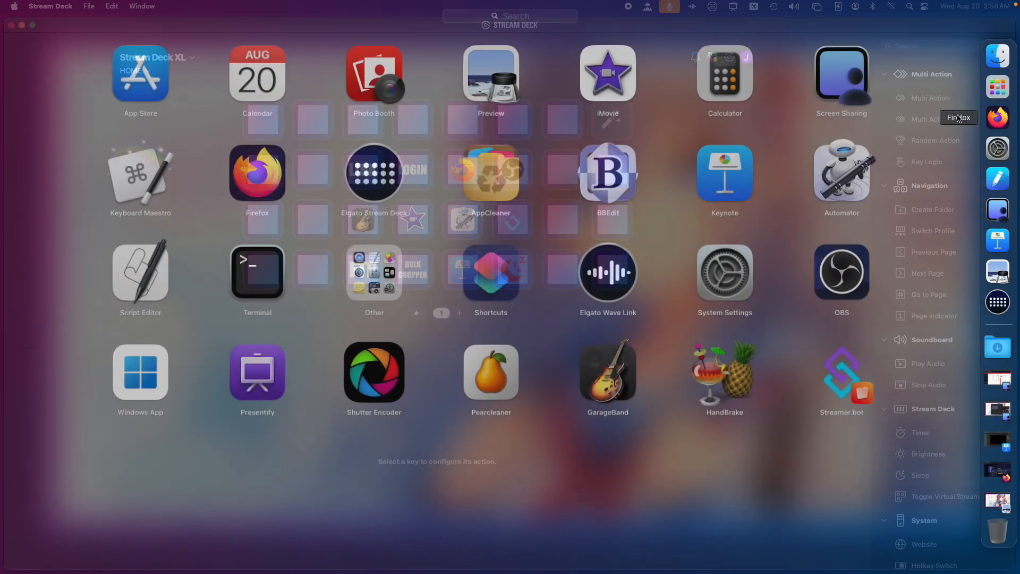
click(824, 280)
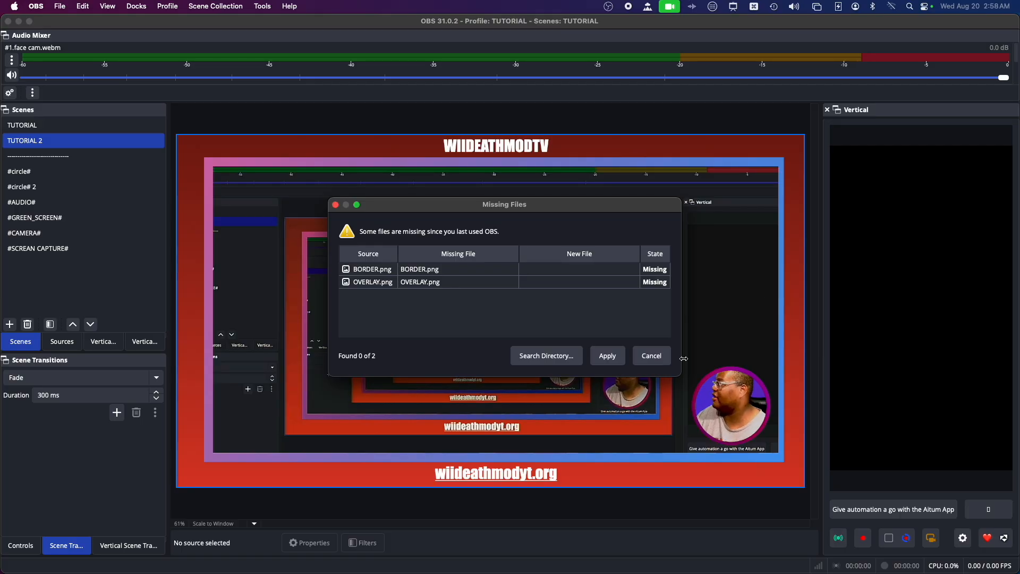
click(656, 356)
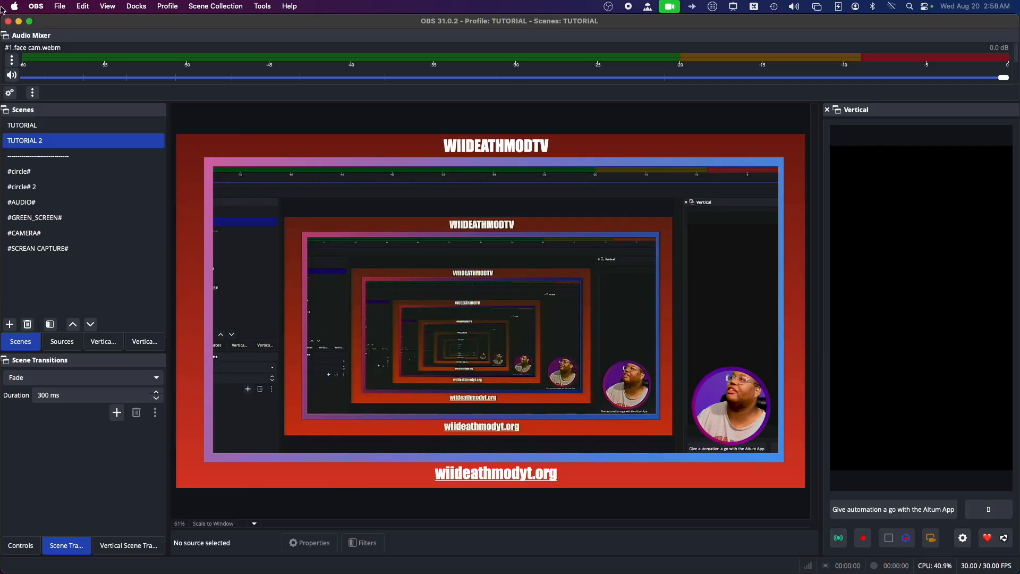
Step: Minimize OBS and open the settings of the OBS Filter key in Stream Deck to check its connection
click(19, 21)
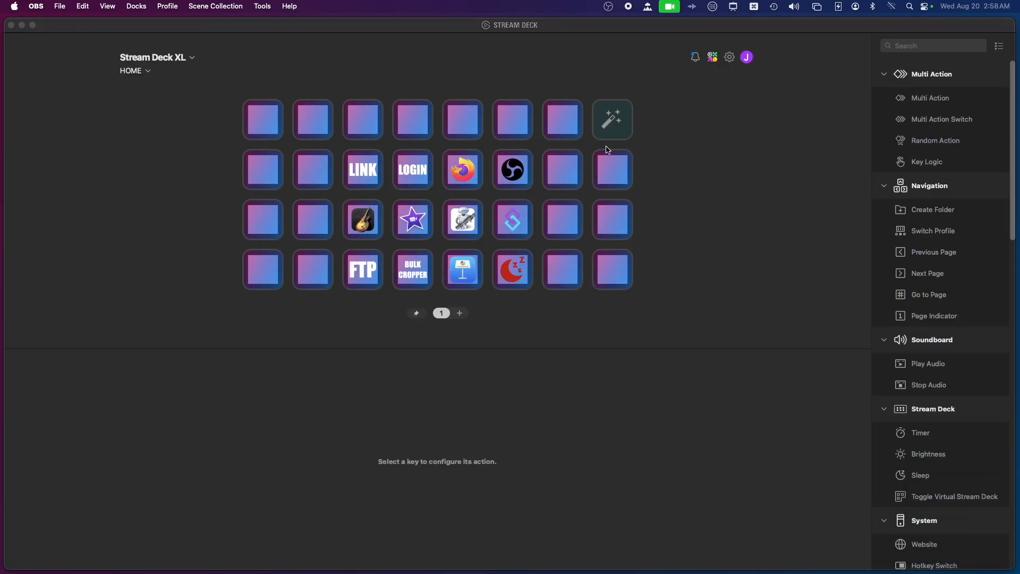
click(622, 130)
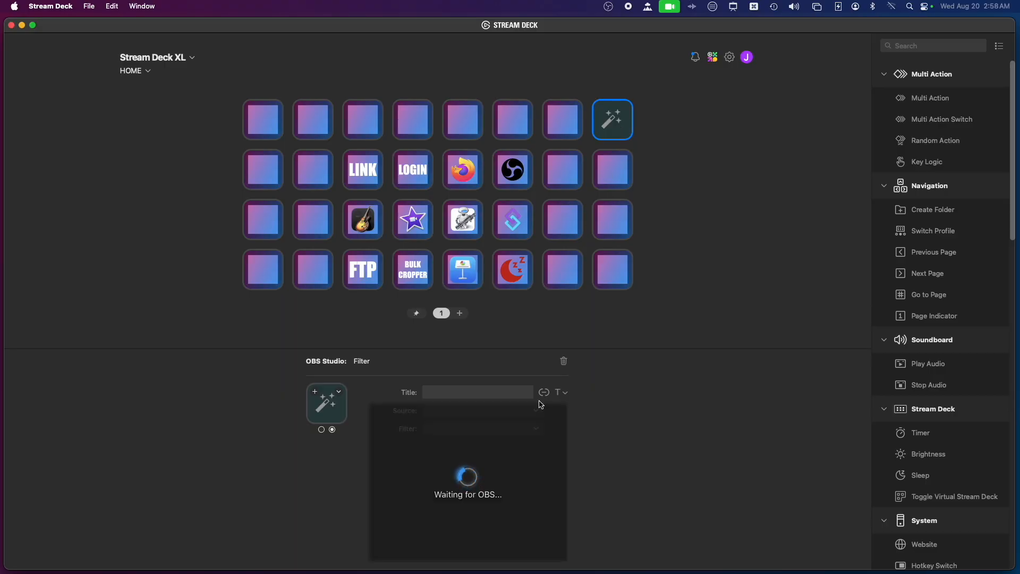